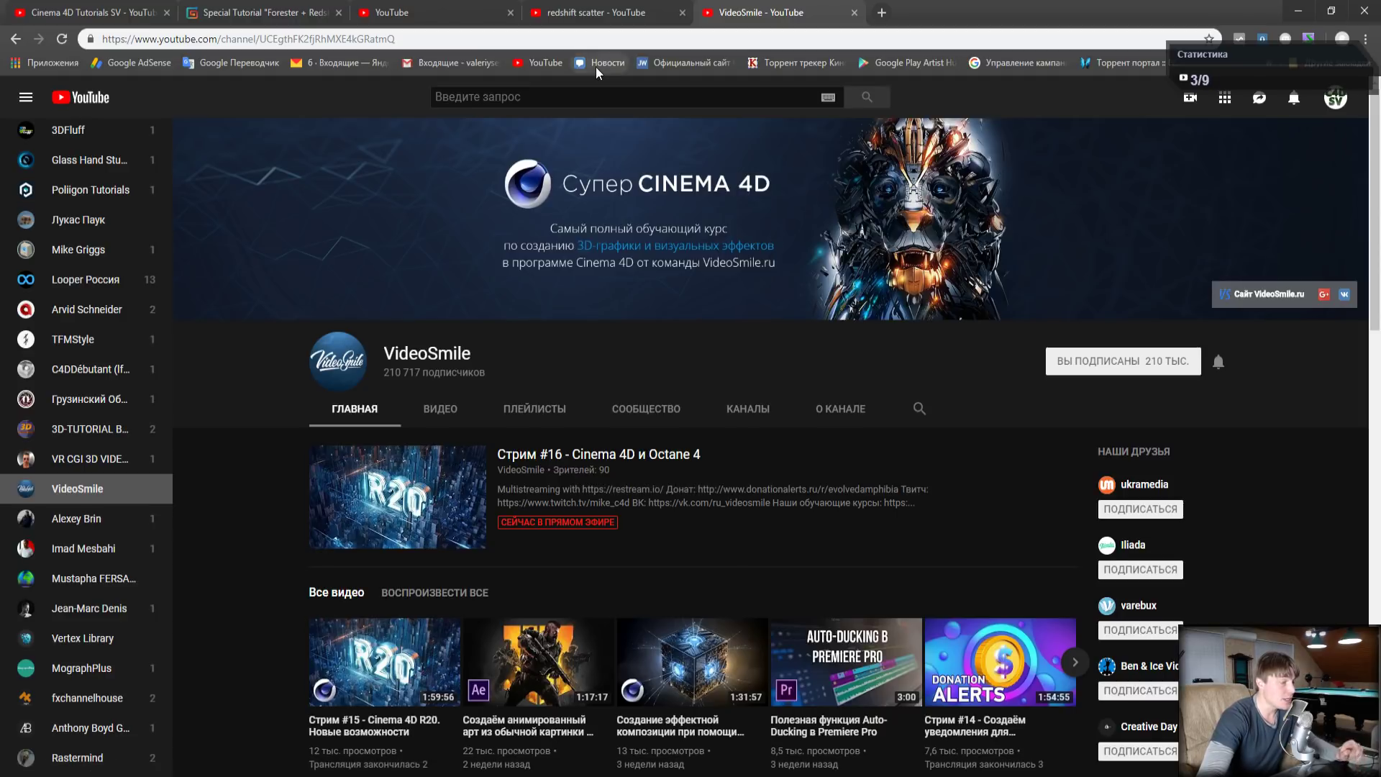
Browse the redshift scatter video results and inspect the 7680x4320 forest render up close in Cinema 4D's Picture Viewer
{"action": "left_click", "coordinate": [608, 14]}
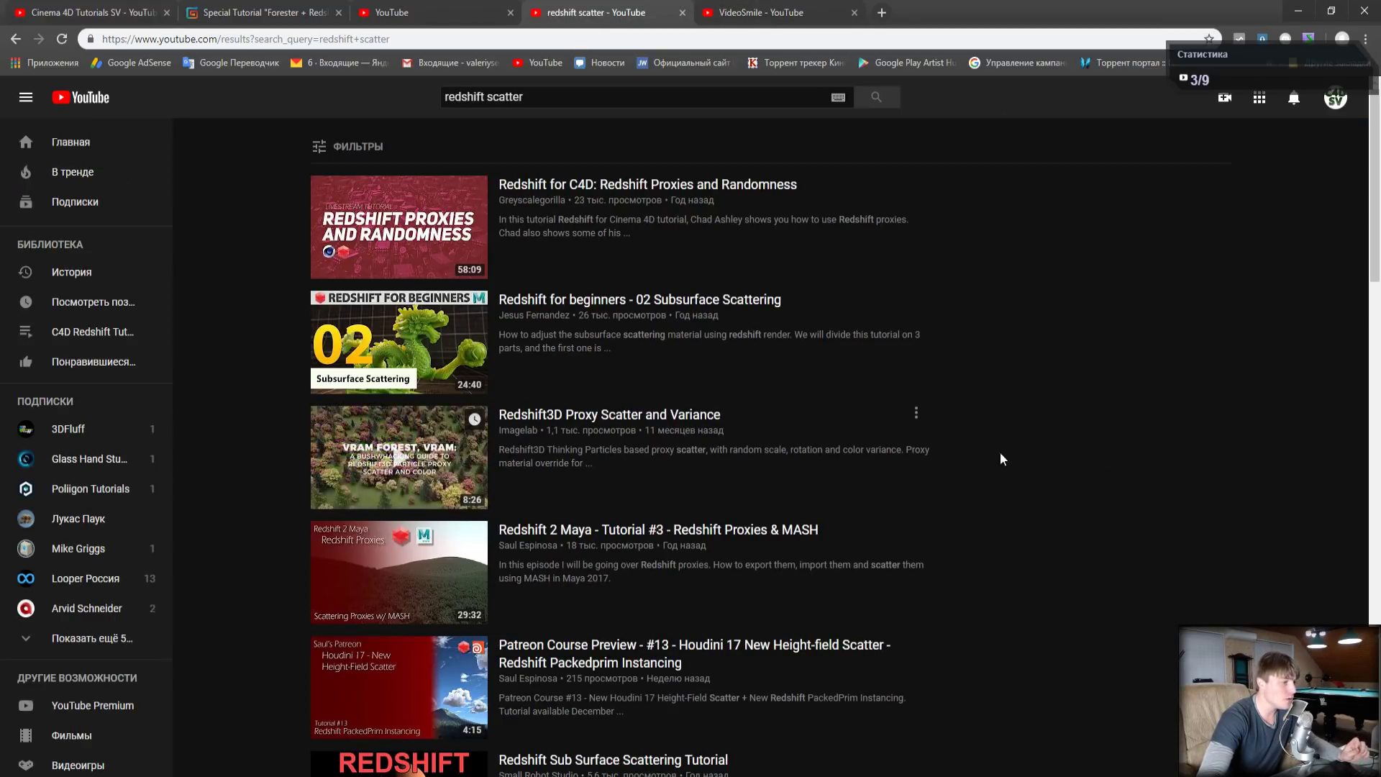
{"action": "scroll", "coordinate": [622, 579], "scroll_direction": "down", "scroll_amount": 2}
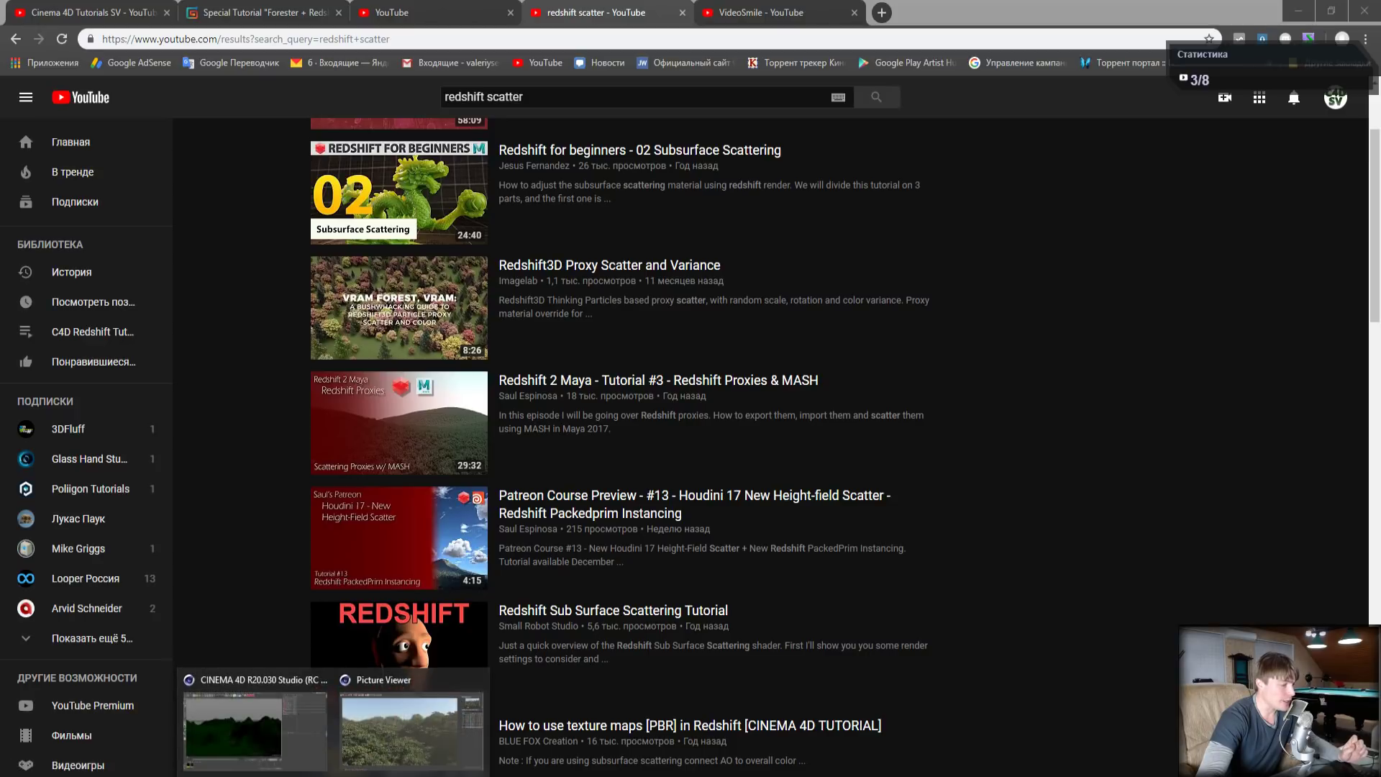
{"action": "left_click", "coordinate": [399, 747]}
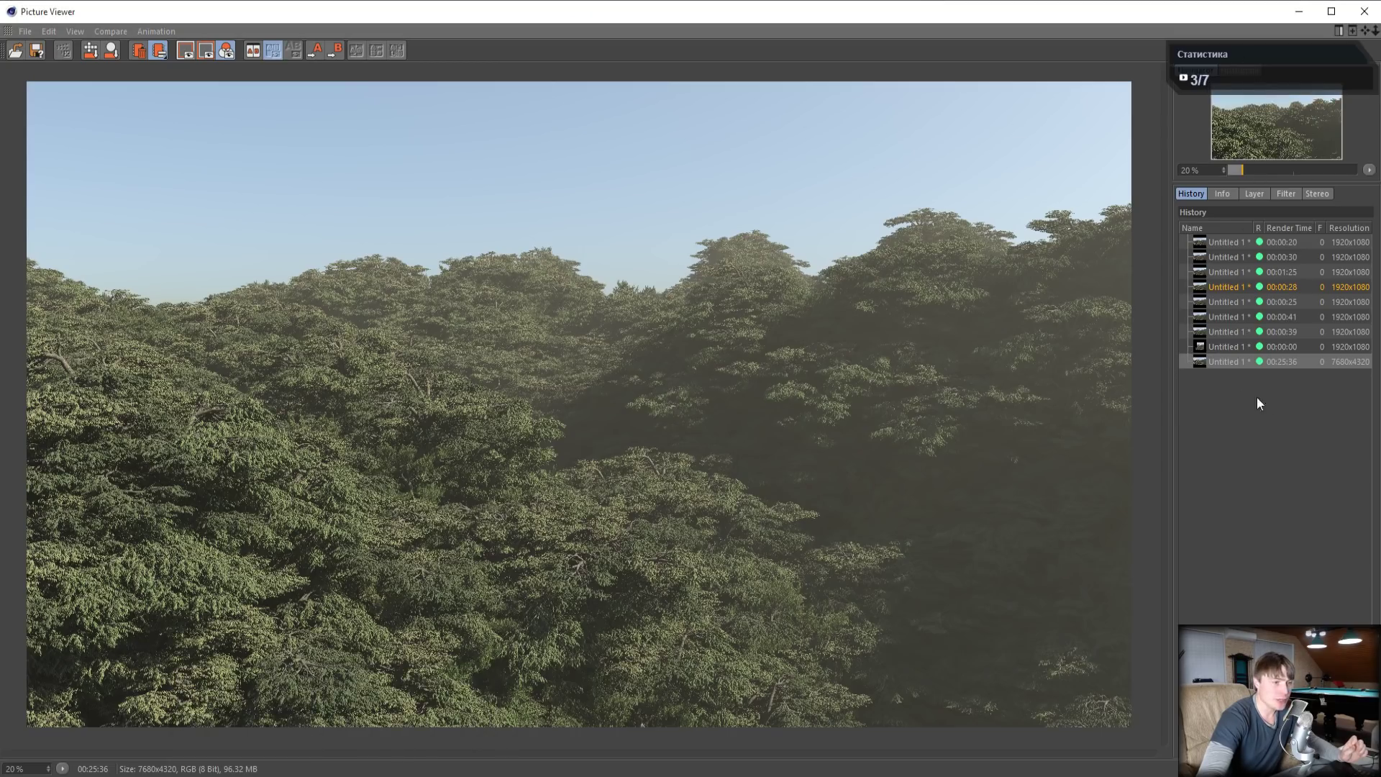
{"action": "scroll", "coordinate": [266, 553], "scroll_direction": "up", "scroll_amount": 4}
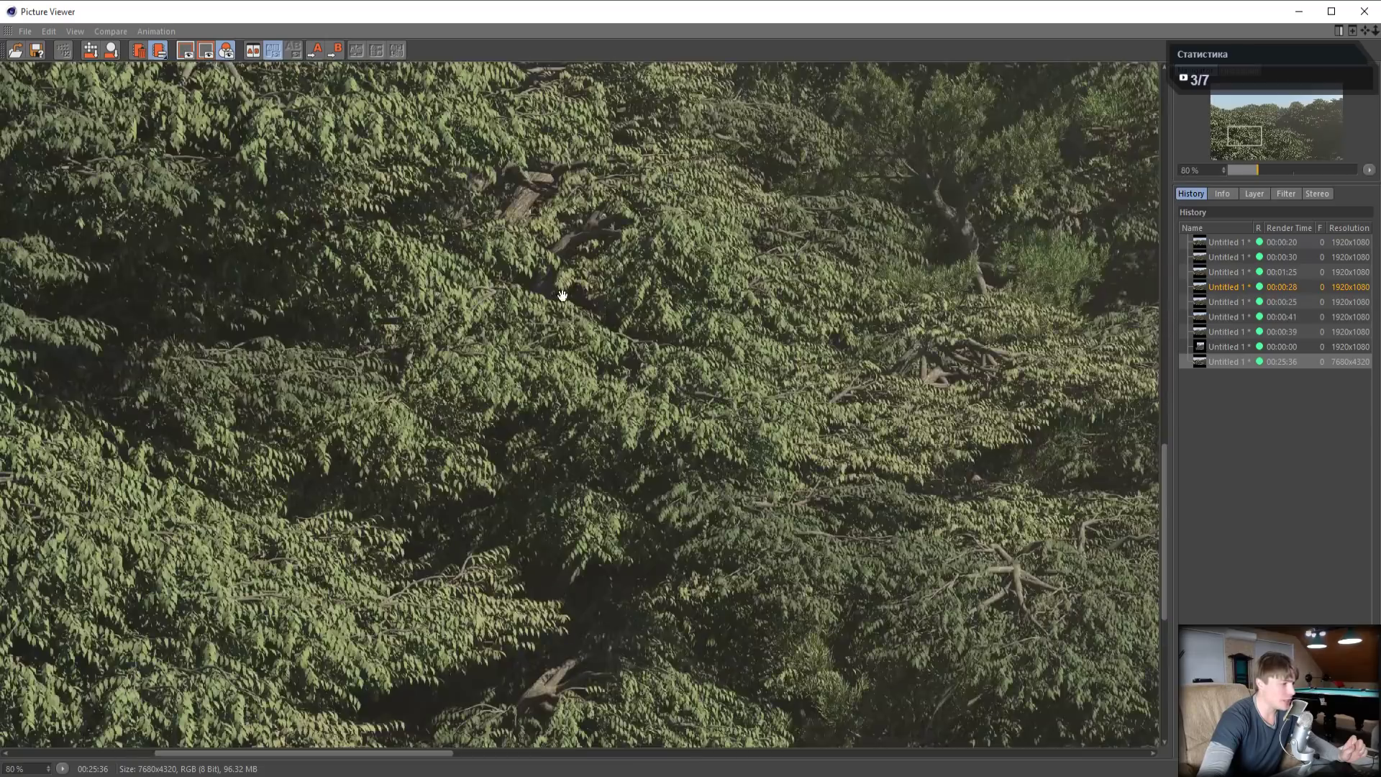
{"action": "left_click_drag", "start_coordinate": [296, 561], "coordinate": [524, 725]}
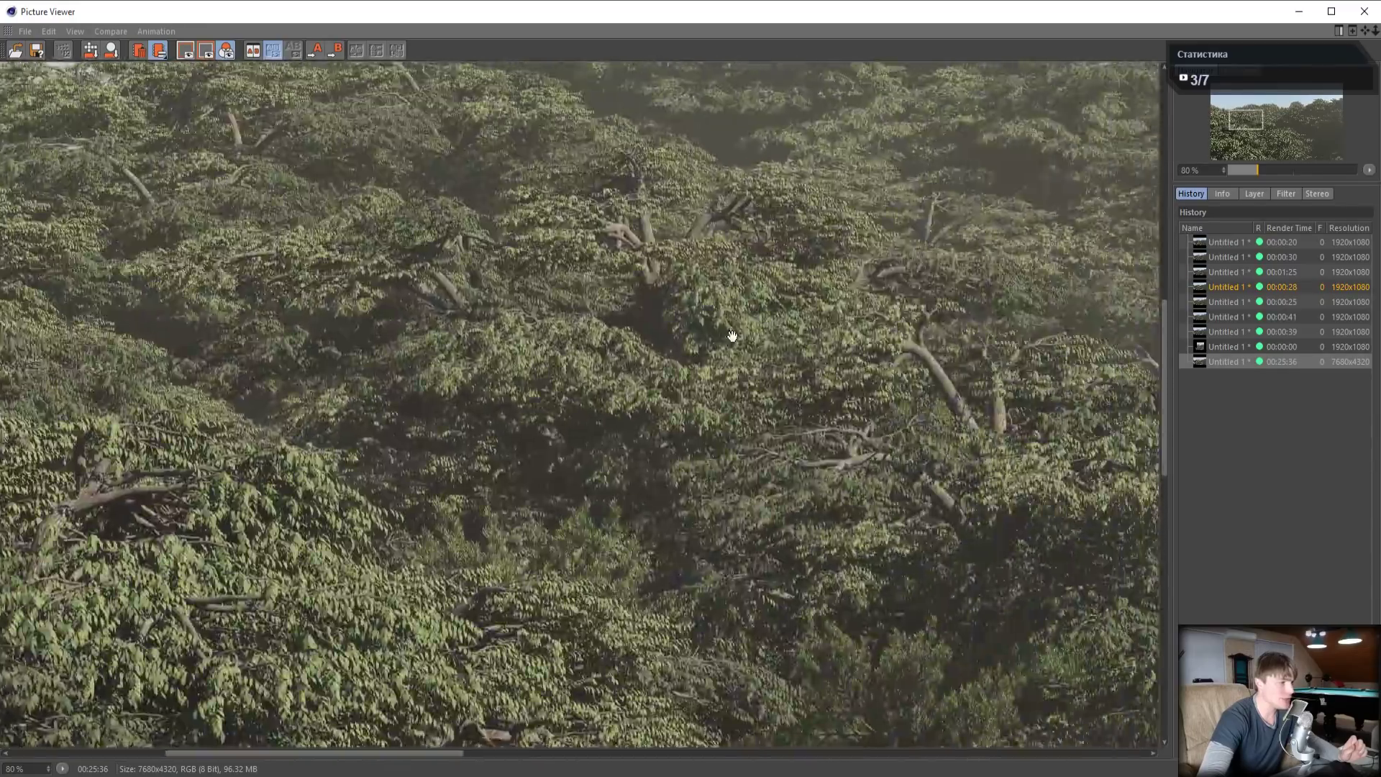
{"action": "left_click_drag", "start_coordinate": [731, 338], "coordinate": [9, 440]}
{"action": "scroll", "coordinate": [376, 478], "scroll_direction": "down", "scroll_amount": 4}
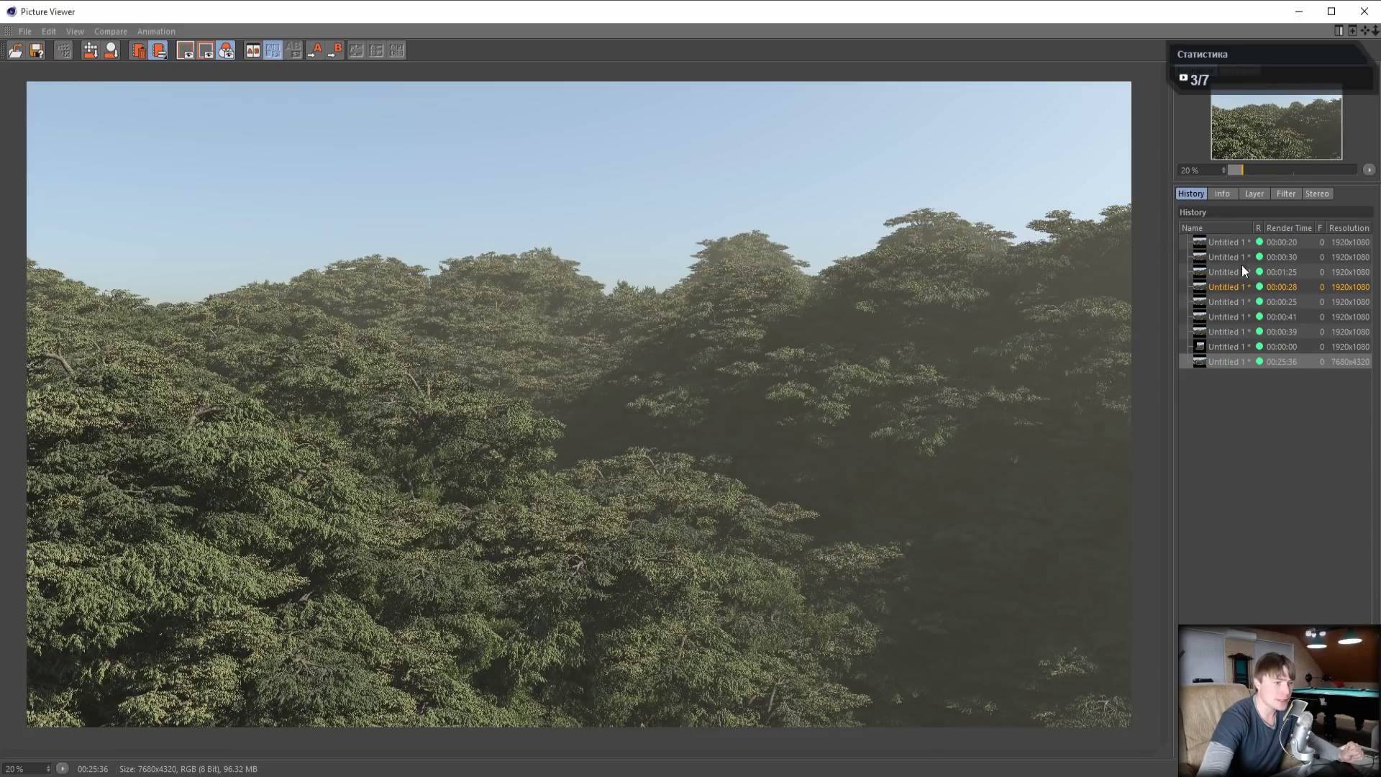
Compare the earlier 1920x1080 forest renders in the render history
{"action": "left_click", "coordinate": [1244, 335]}
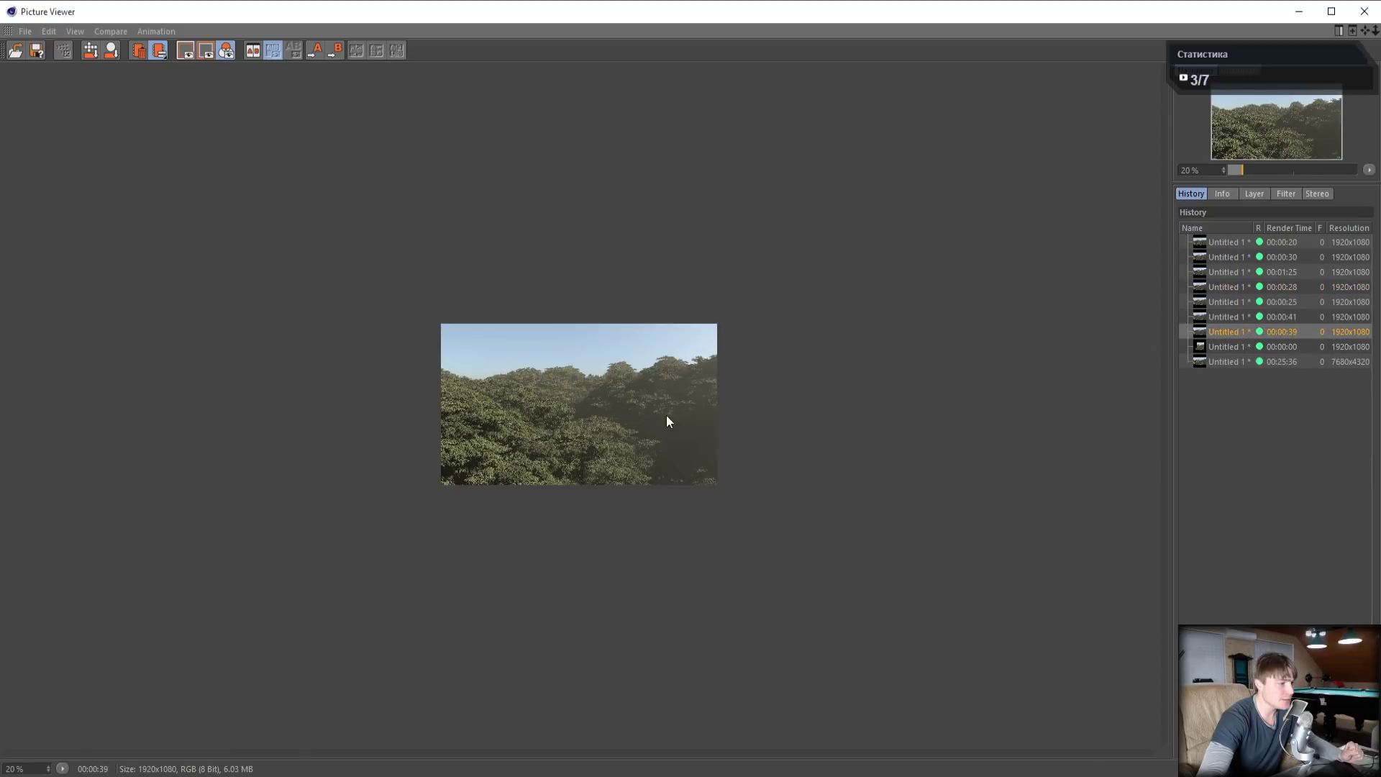
{"action": "scroll", "coordinate": [617, 420], "scroll_direction": "up", "scroll_amount": 4}
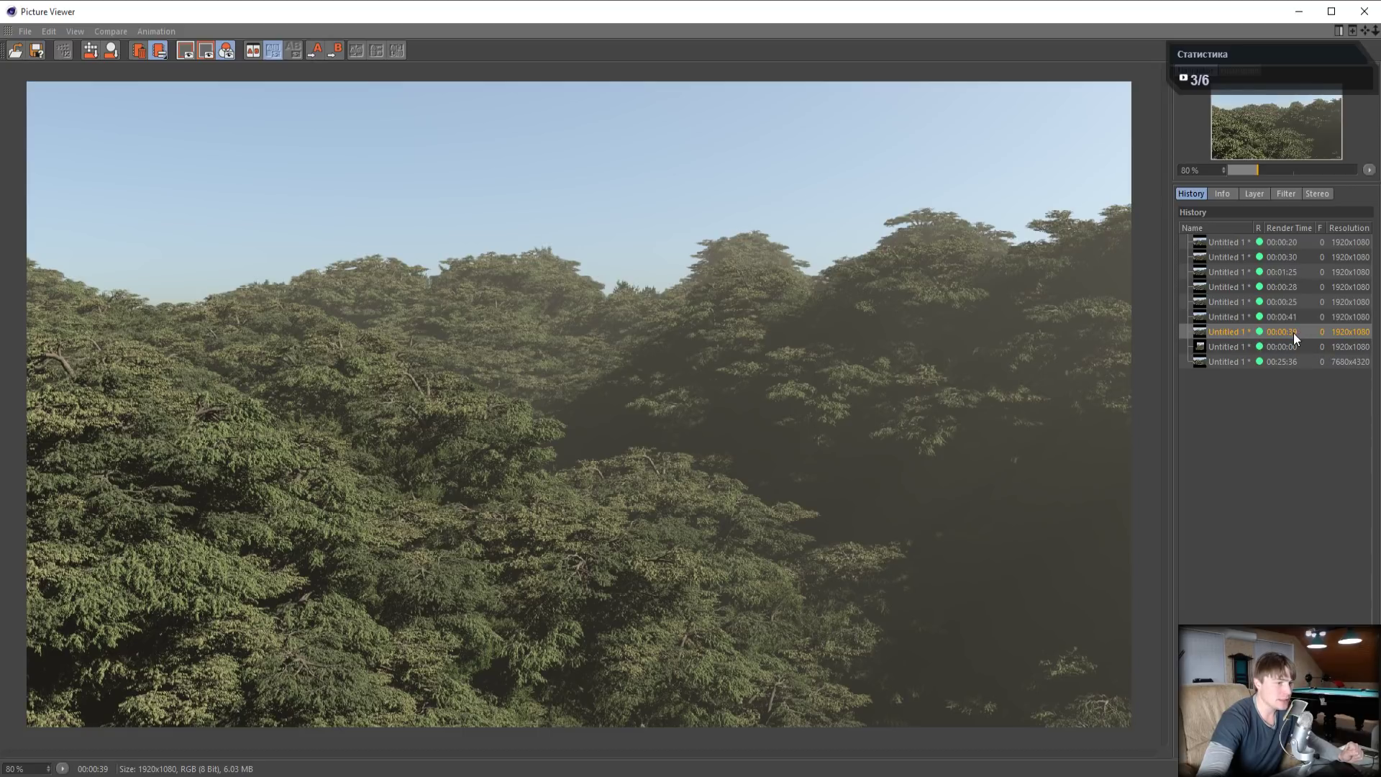
{"action": "left_click", "coordinate": [1234, 301]}
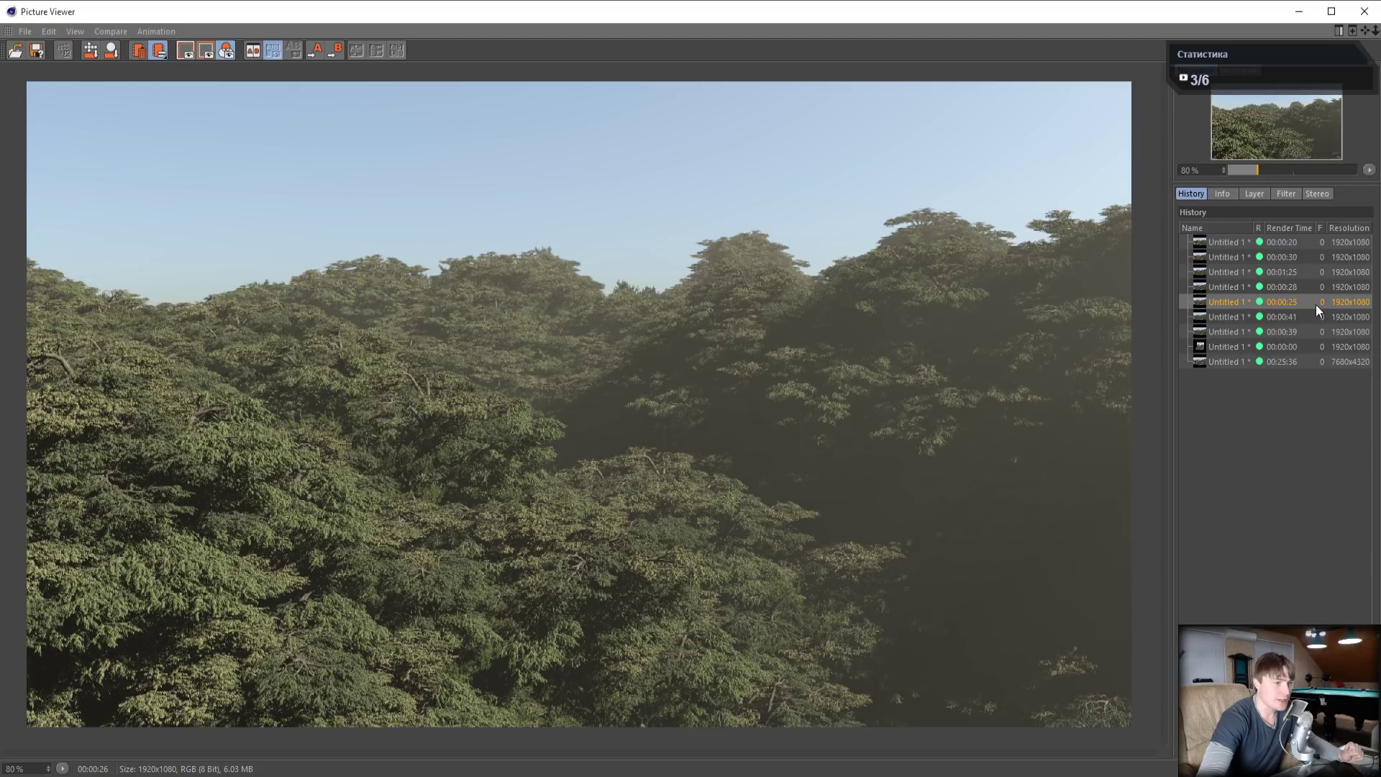
{"action": "left_click", "coordinate": [1225, 243]}
{"action": "left_click", "coordinate": [1227, 257]}
{"action": "left_click", "coordinate": [1232, 281]}
{"action": "left_click", "coordinate": [1233, 302]}
{"action": "left_click", "coordinate": [1234, 315]}
{"action": "left_click", "coordinate": [1233, 303]}
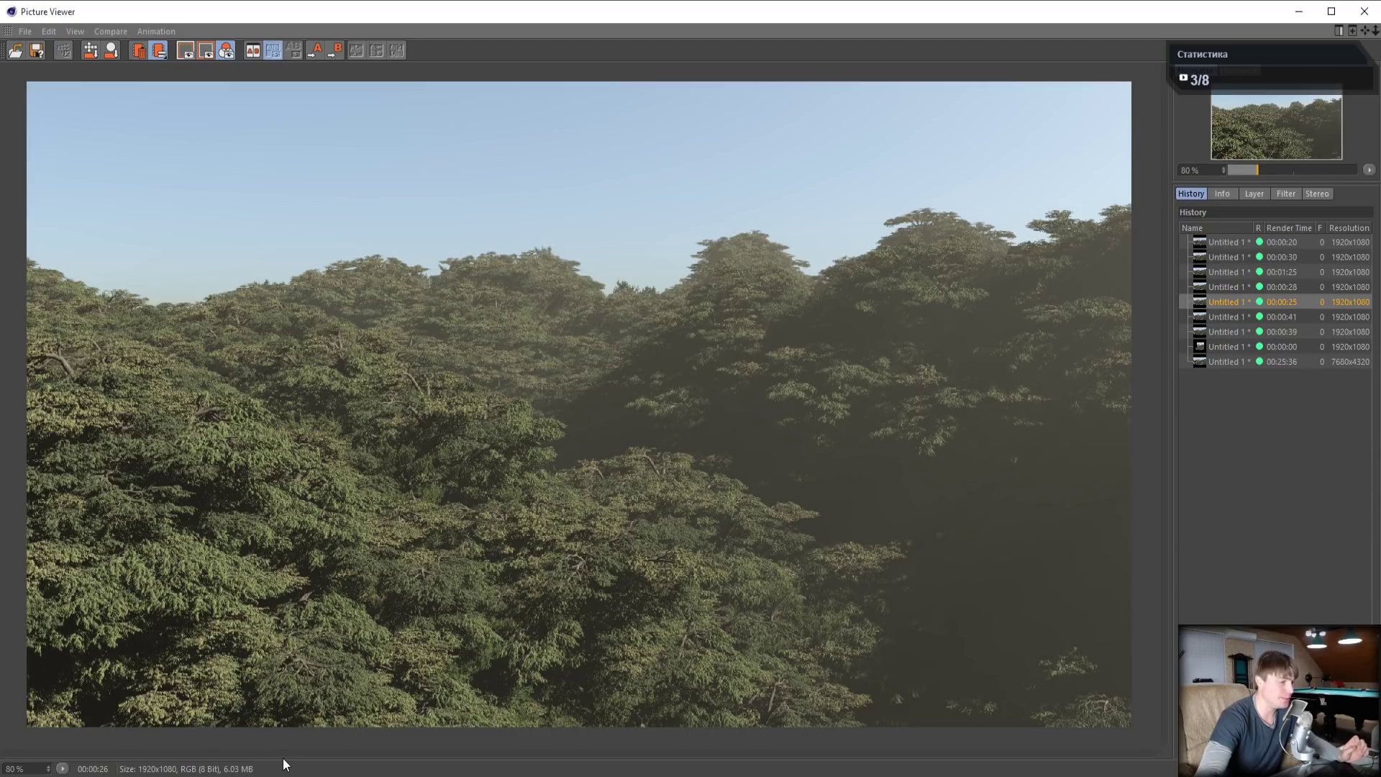
Minimize the Picture Viewer and create a new empty project
{"action": "left_click", "coordinate": [1302, 12]}
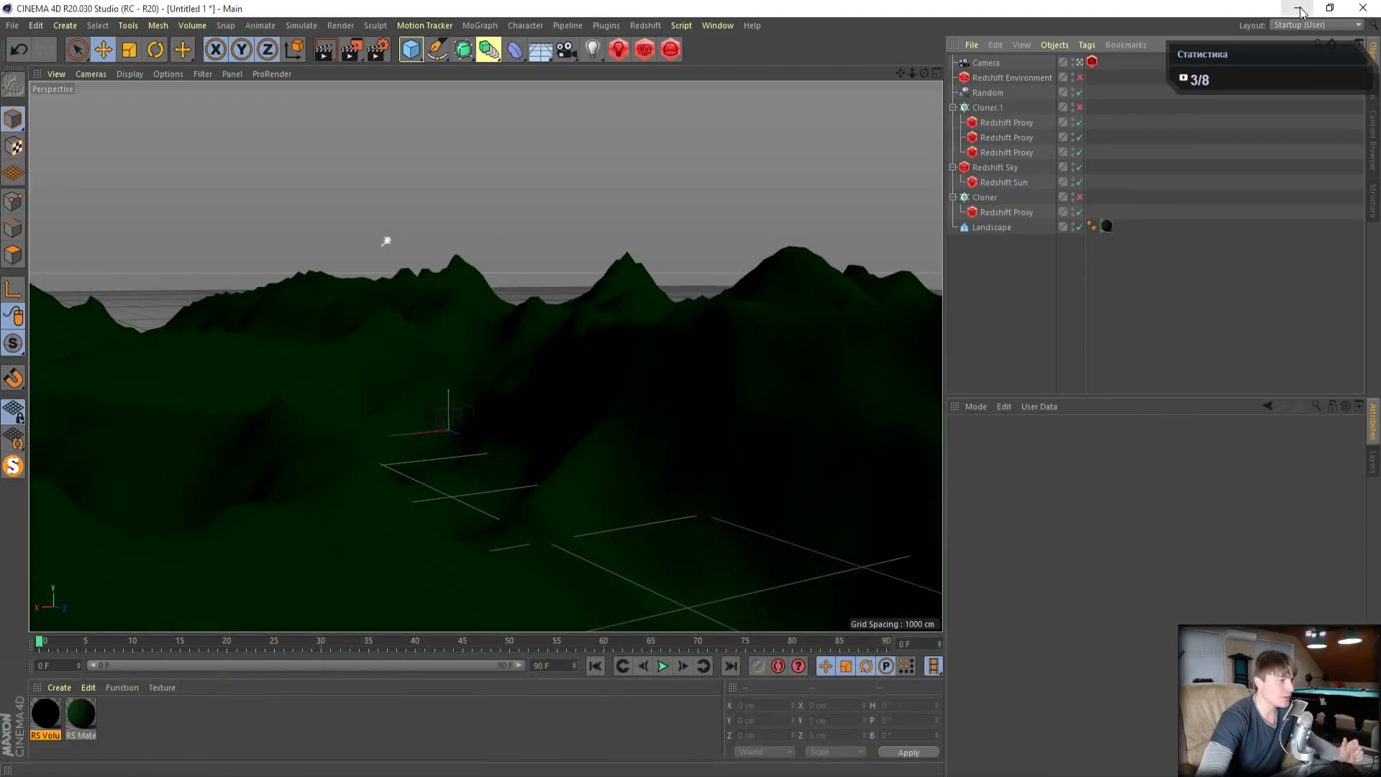
{"action": "left_click", "coordinate": [12, 26]}
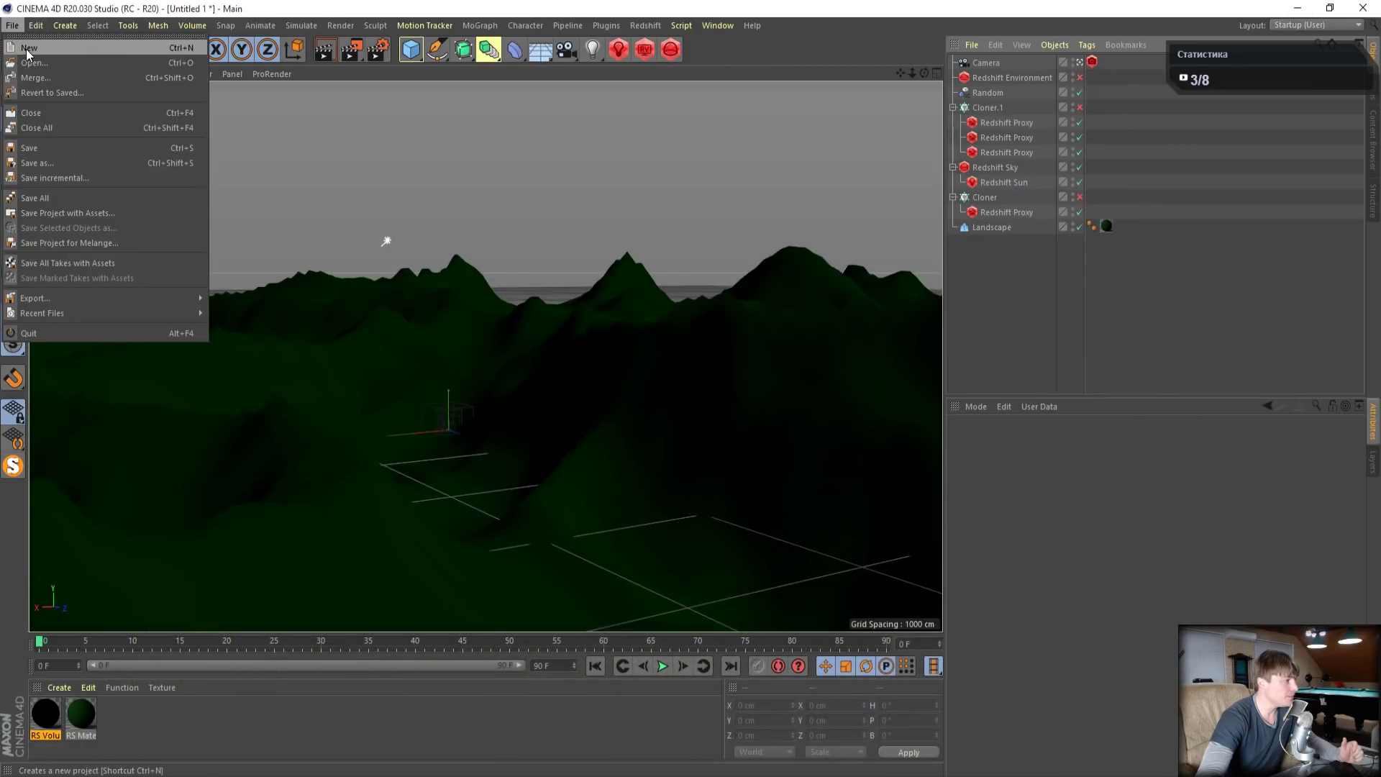
{"action": "left_click", "coordinate": [29, 48]}
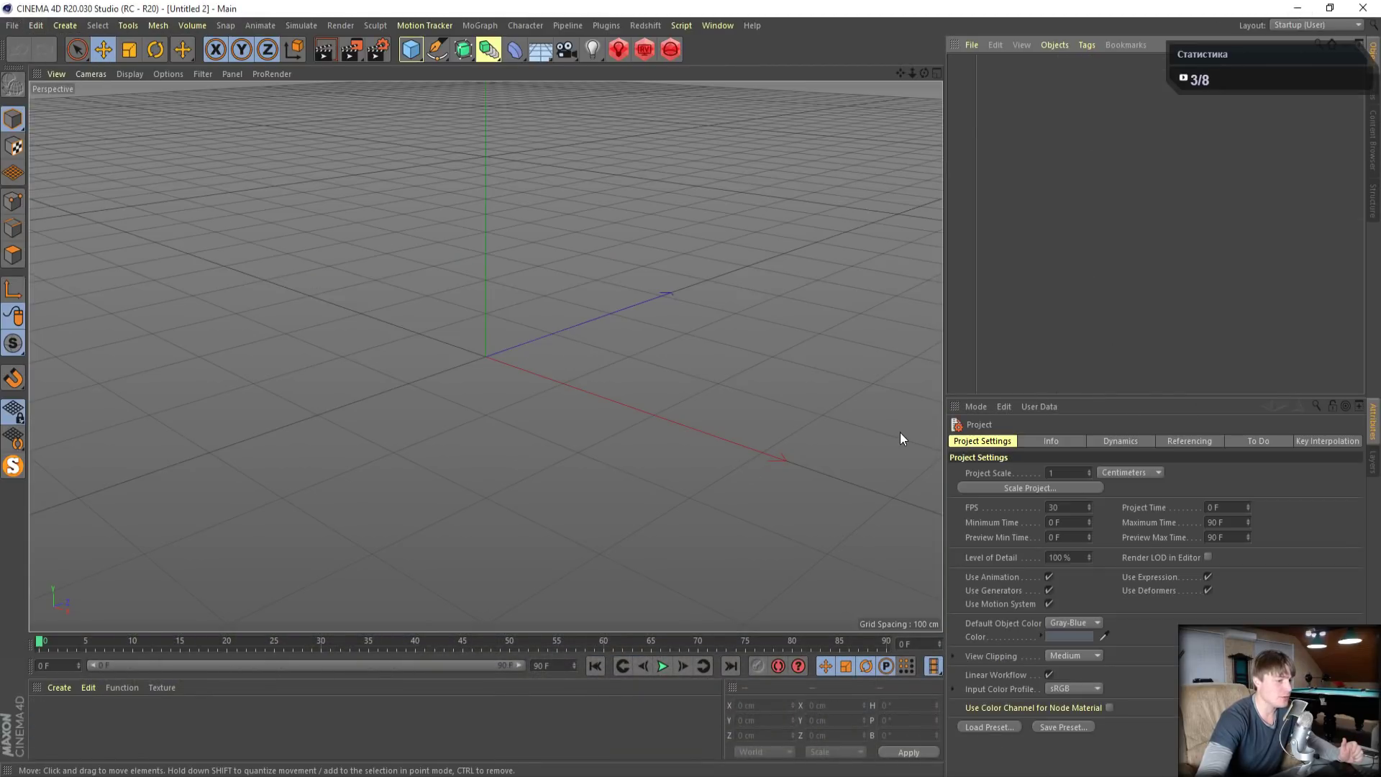
Set the project's renderer to Redshift with 32 progressive rendering passes and close the render settings
{"action": "left_click", "coordinate": [376, 49]}
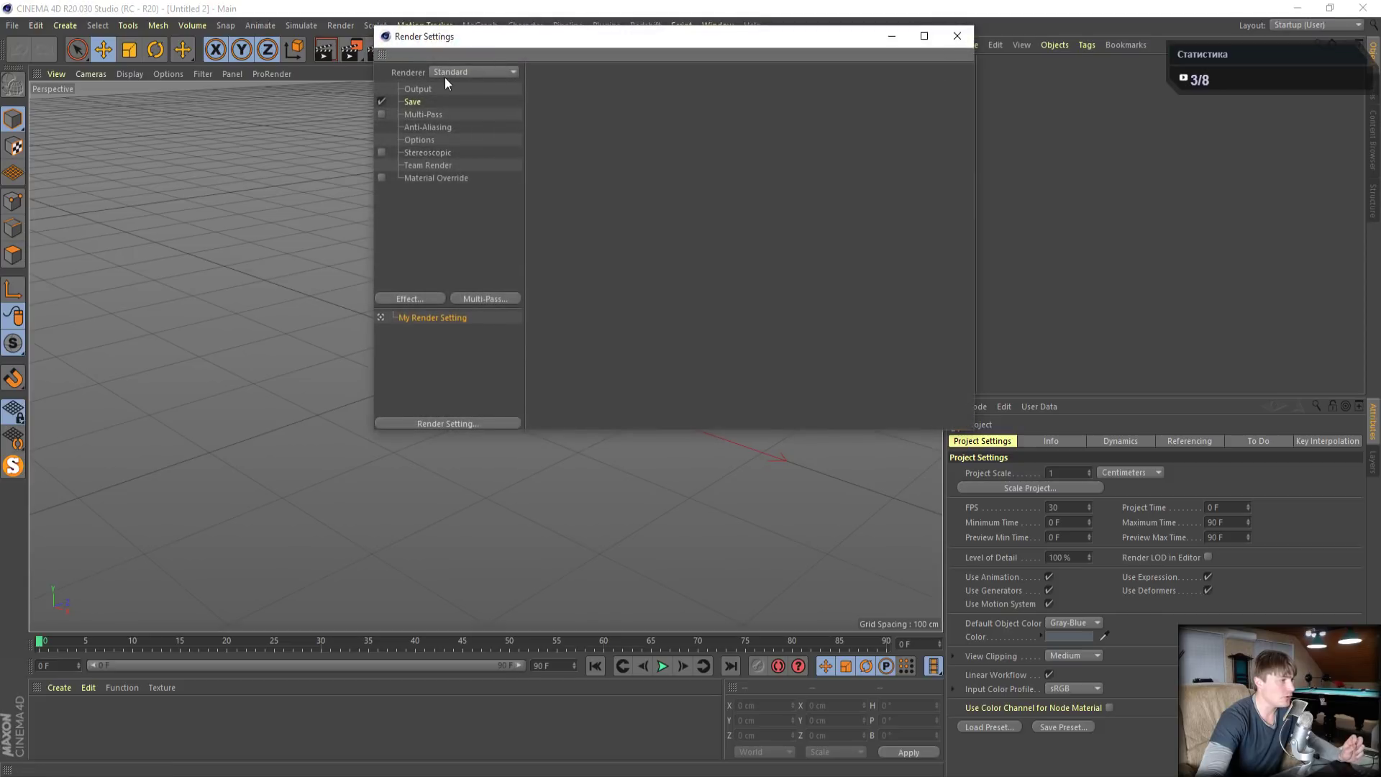
{"action": "left_click", "coordinate": [449, 72]}
{"action": "left_click", "coordinate": [455, 147]}
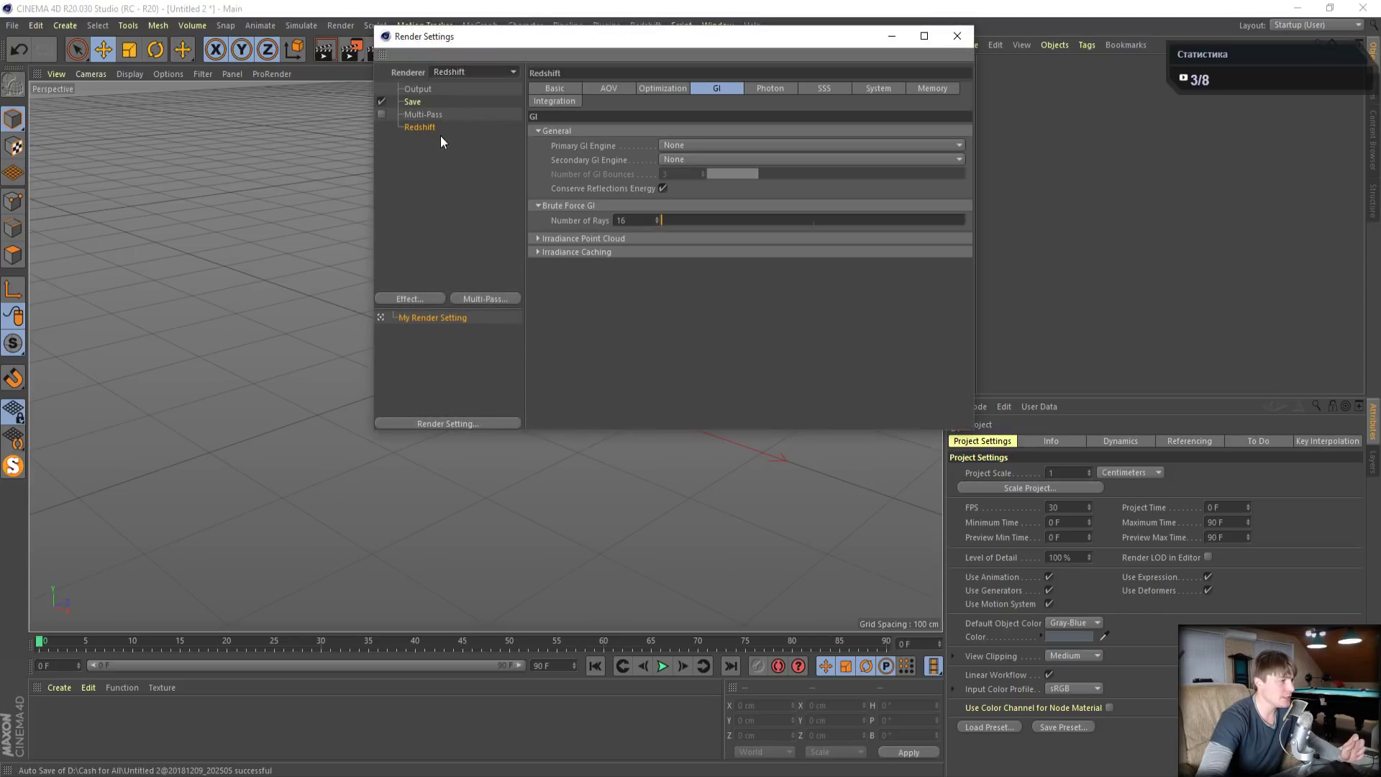
{"action": "left_click", "coordinate": [554, 88]}
{"action": "left_click", "coordinate": [646, 173]}
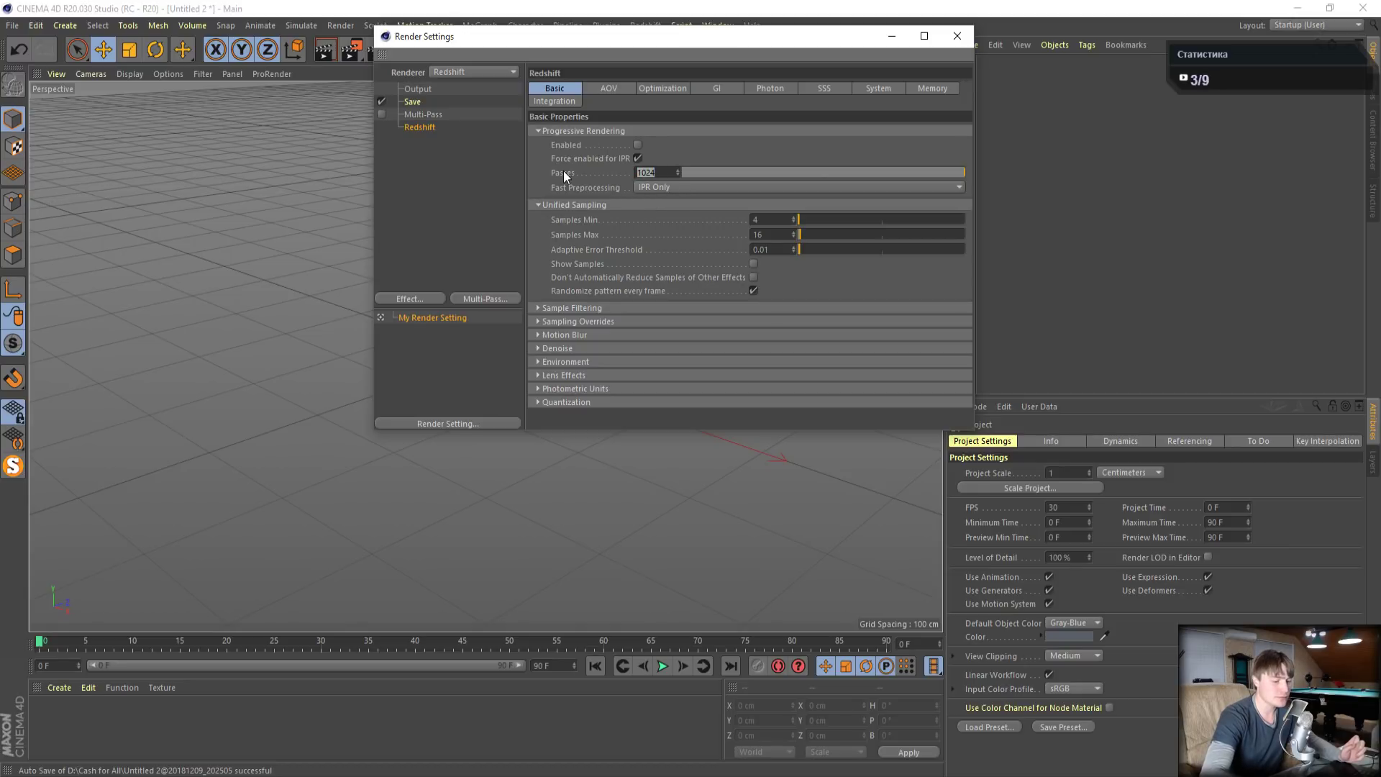
{"action": "type", "text": "32"}
{"action": "key", "text": "Return"}
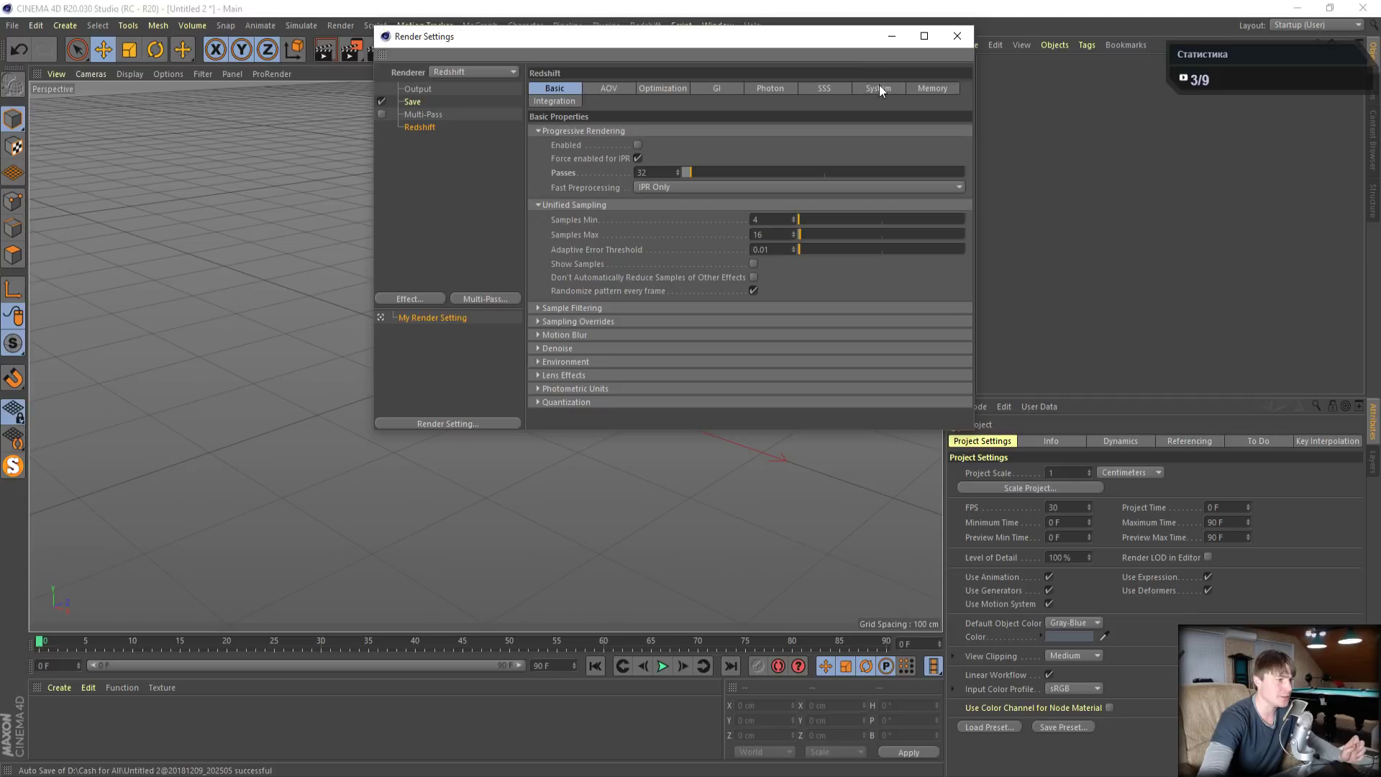
{"action": "left_click", "coordinate": [958, 36]}
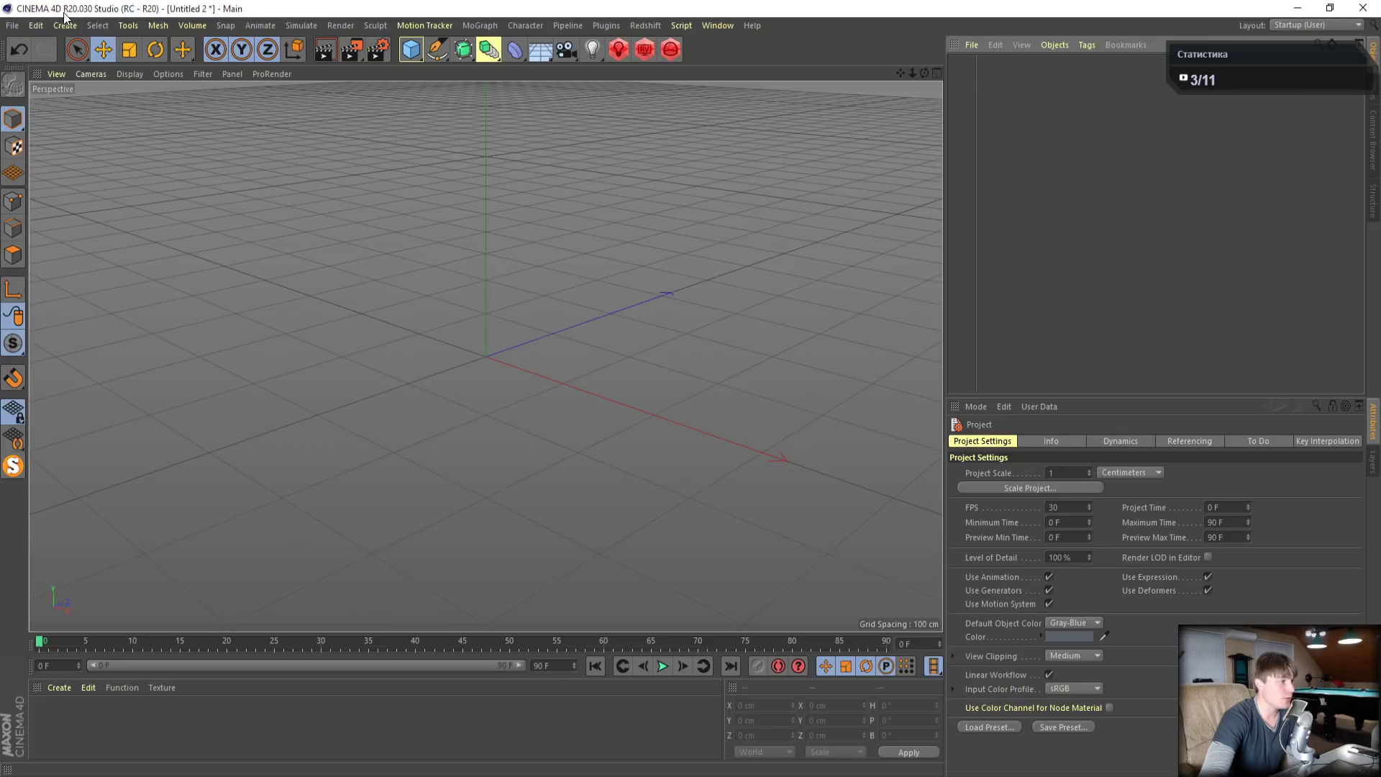
Add a MoGraph Cloner object to the empty scene
{"action": "left_click", "coordinate": [430, 27]}
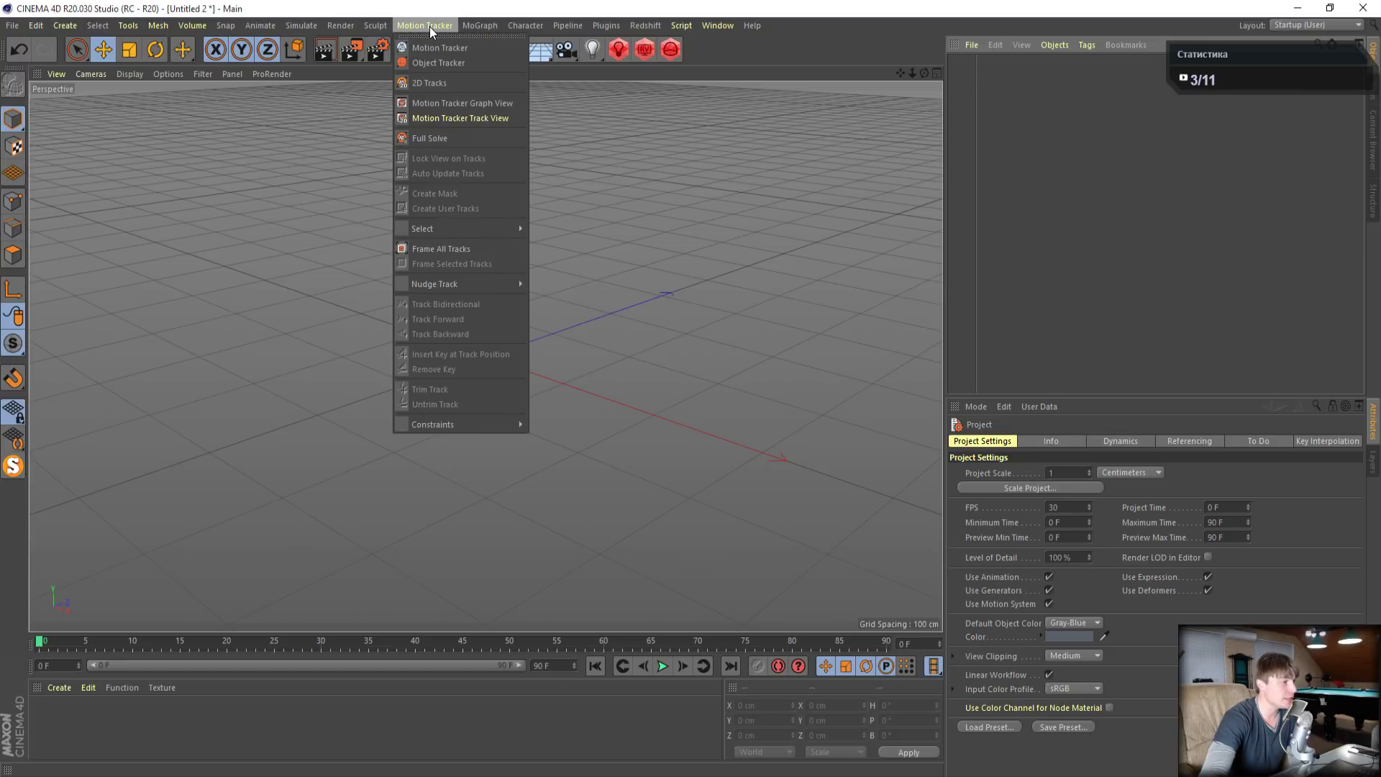
{"action": "mouse_move", "coordinate": [469, 27]}
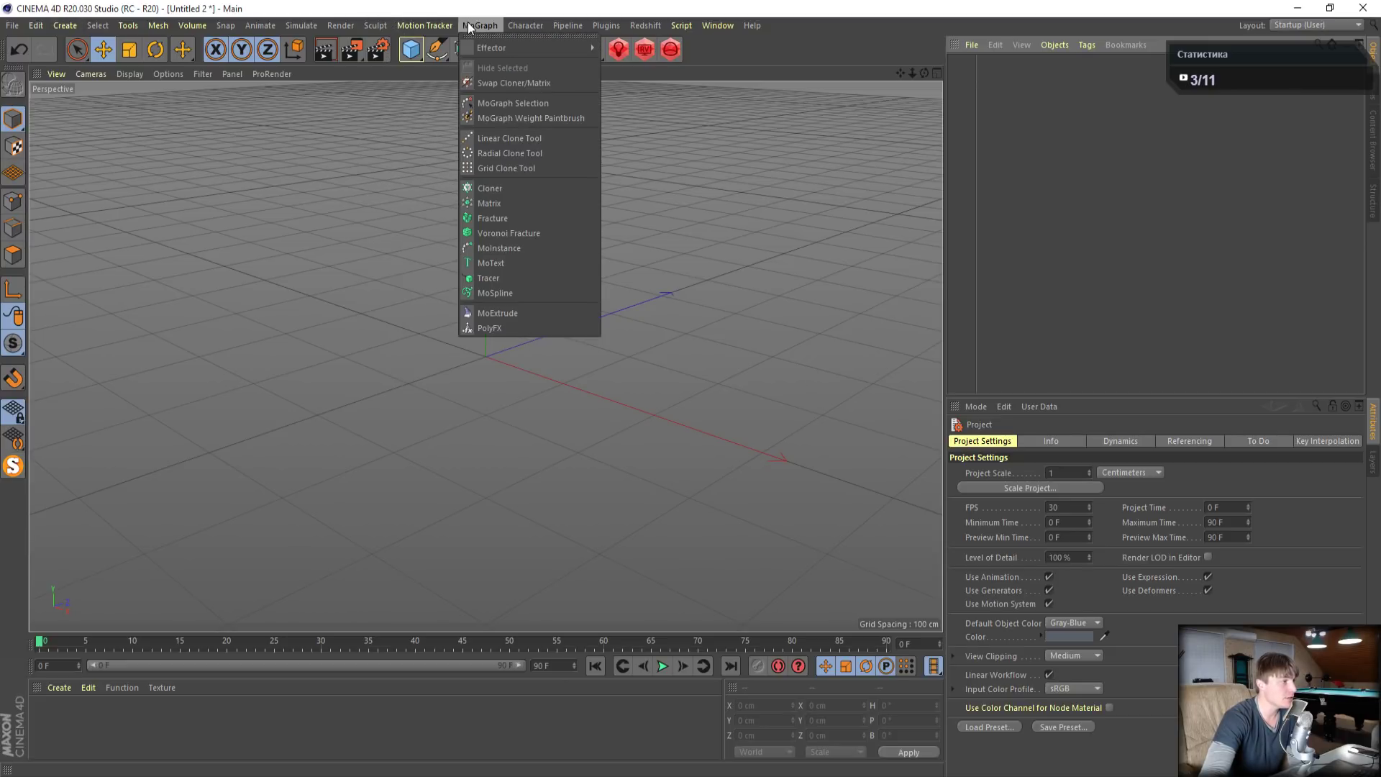
{"action": "left_click", "coordinate": [480, 189]}
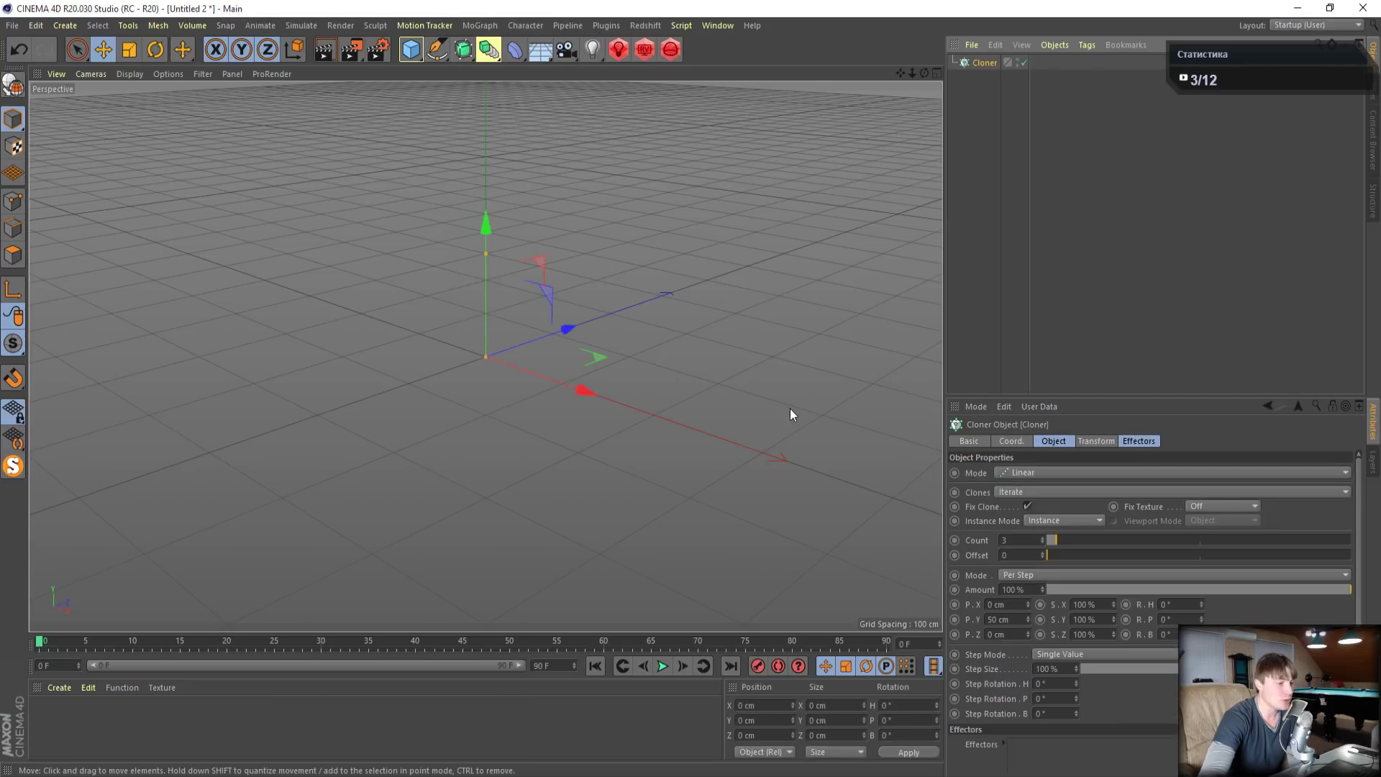
Review the Cloner's instance mode options and the installed C4D versions in the system's program list
{"action": "left_click", "coordinate": [1072, 524]}
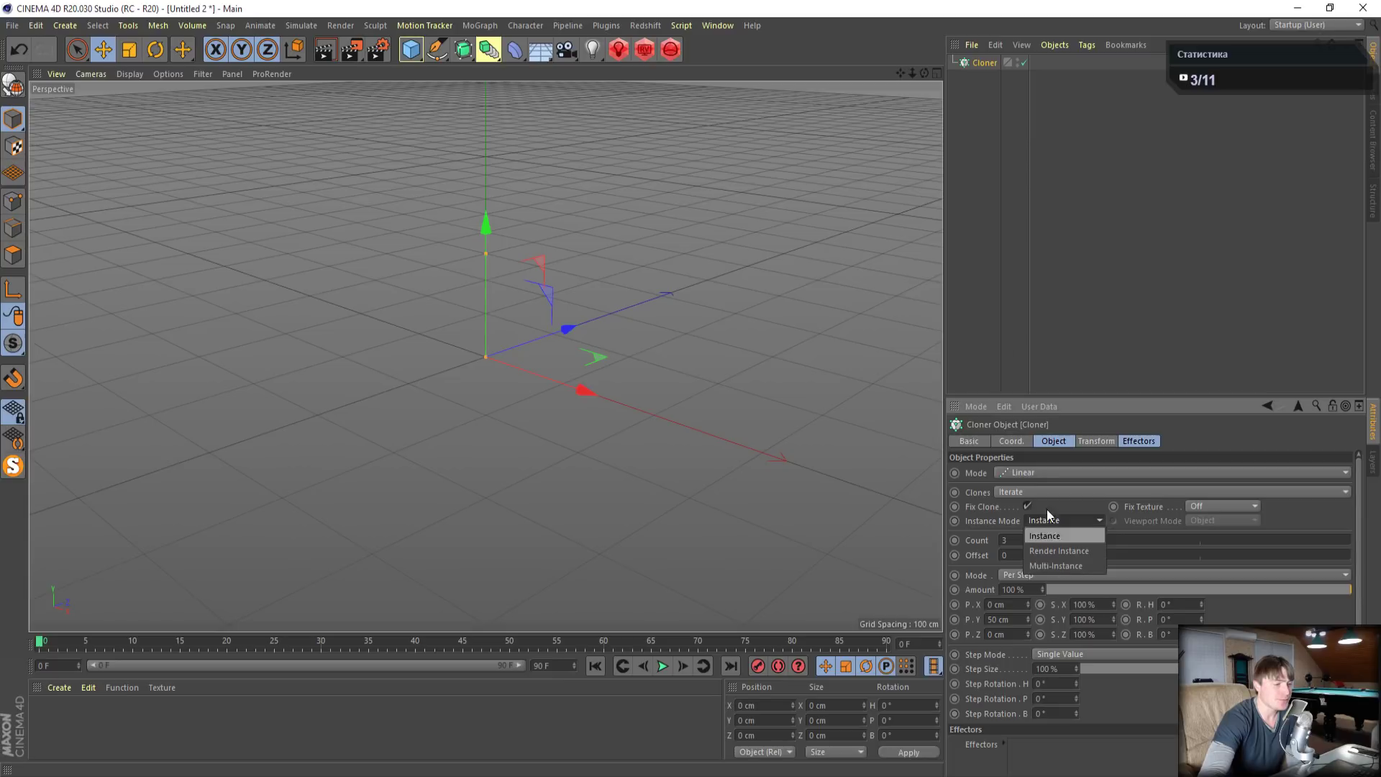
{"action": "left_click", "coordinate": [979, 193]}
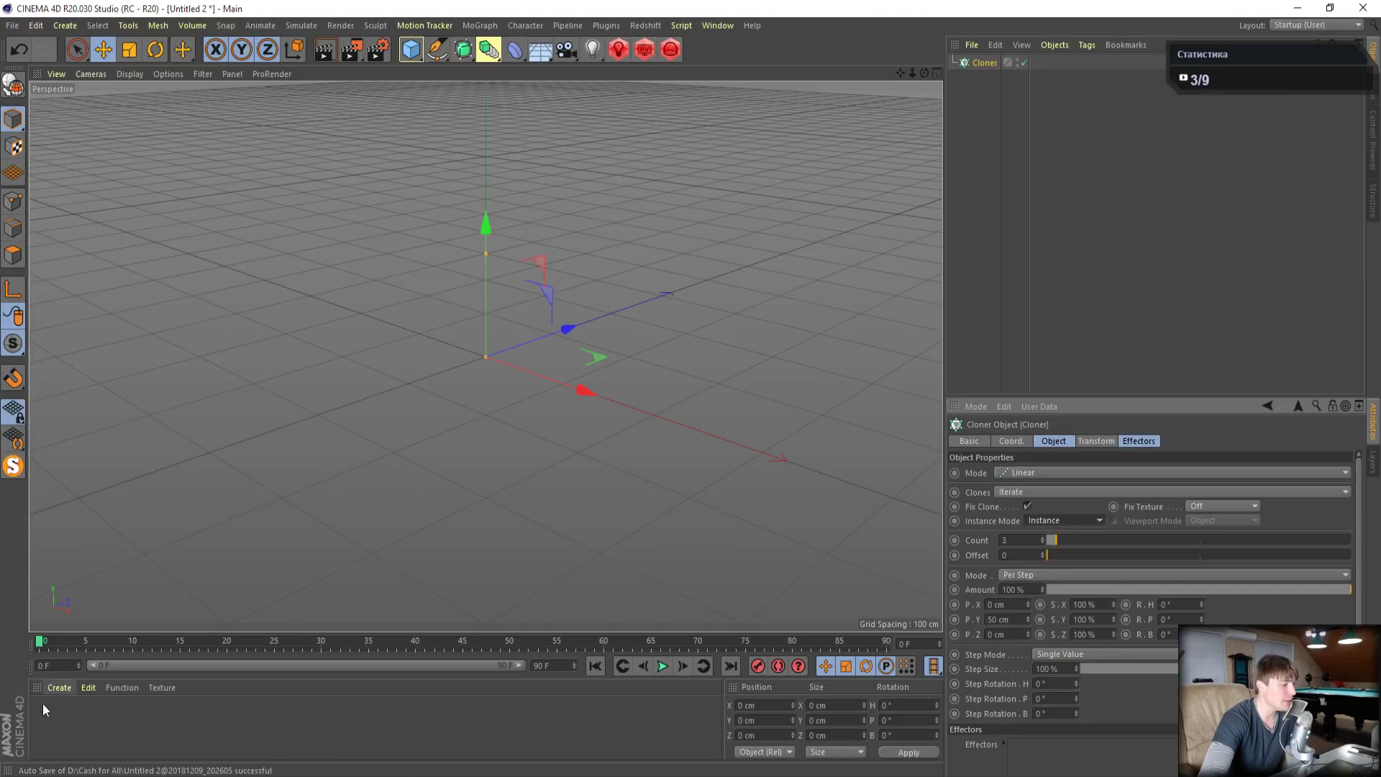
{"action": "key", "text": "super"}
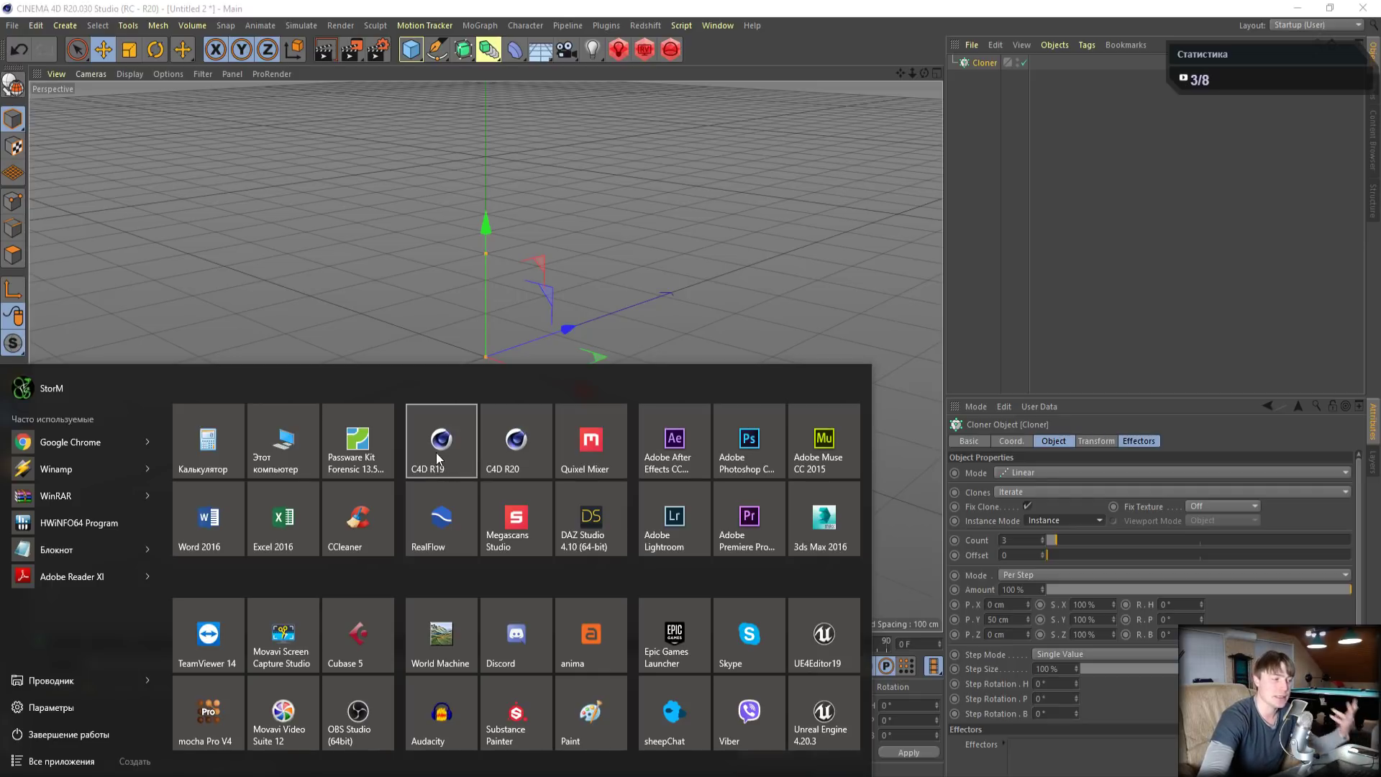
{"action": "left_click", "coordinate": [975, 217]}
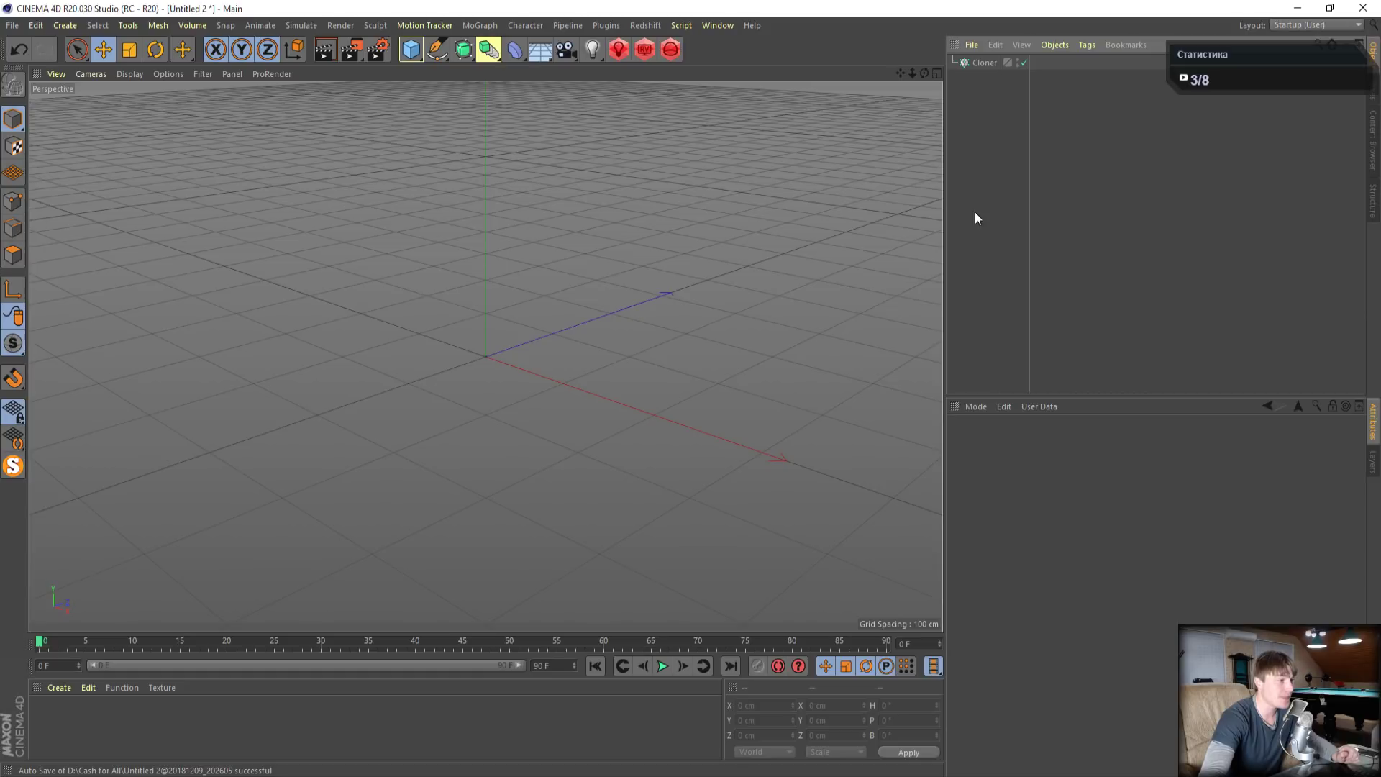
Add a Redshift Proxy object and load Tree 01.rs from the Proxy folder as its file
{"action": "left_click", "coordinate": [652, 25]}
{"action": "mouse_move", "coordinate": [651, 45]}
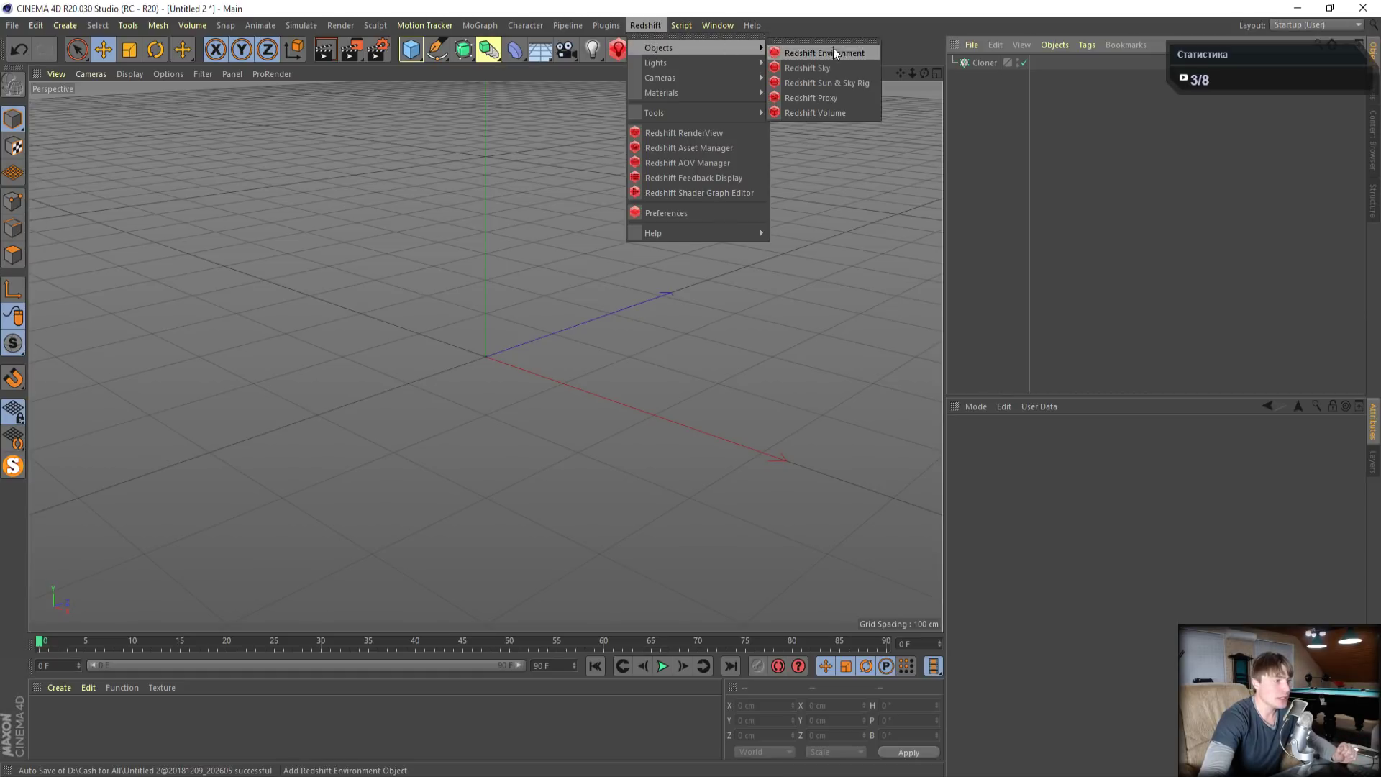
{"action": "left_click", "coordinate": [810, 98]}
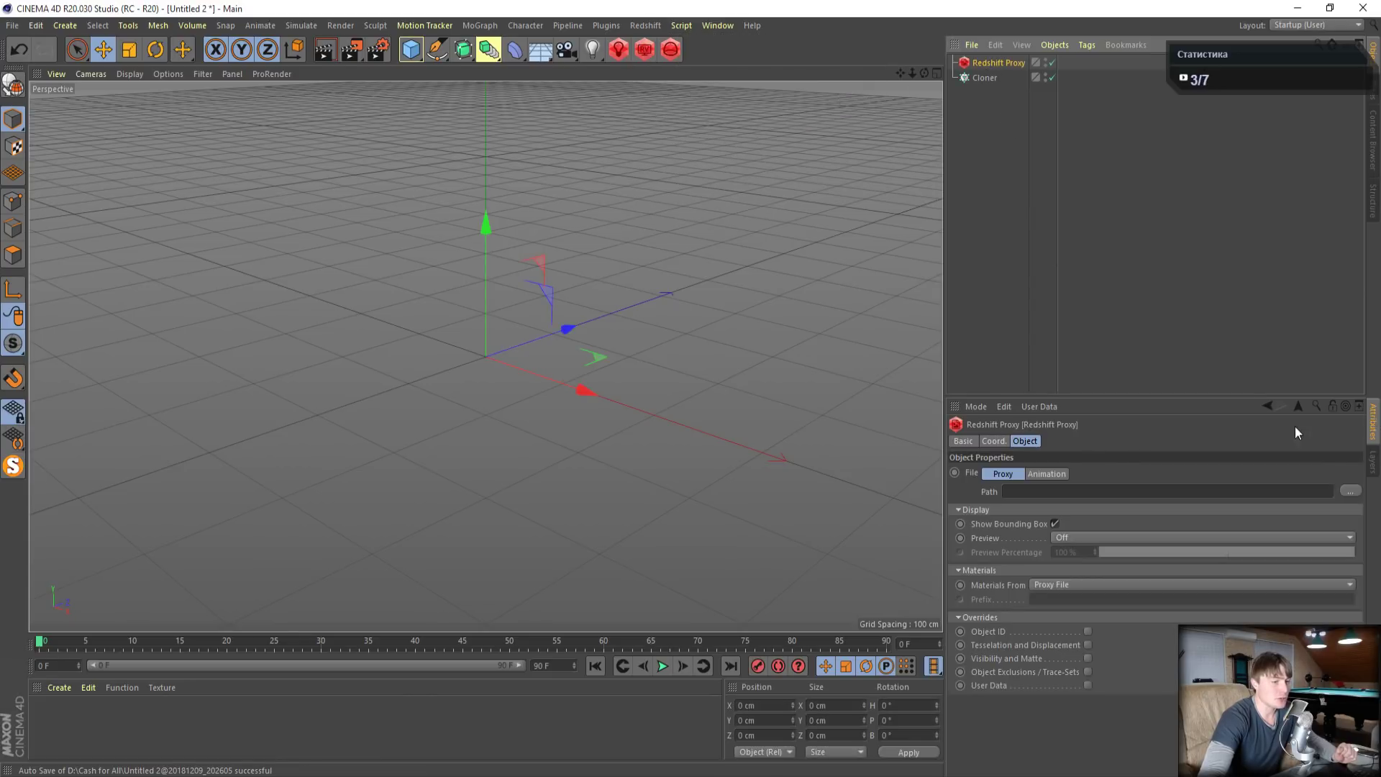
{"action": "left_click", "coordinate": [1350, 490]}
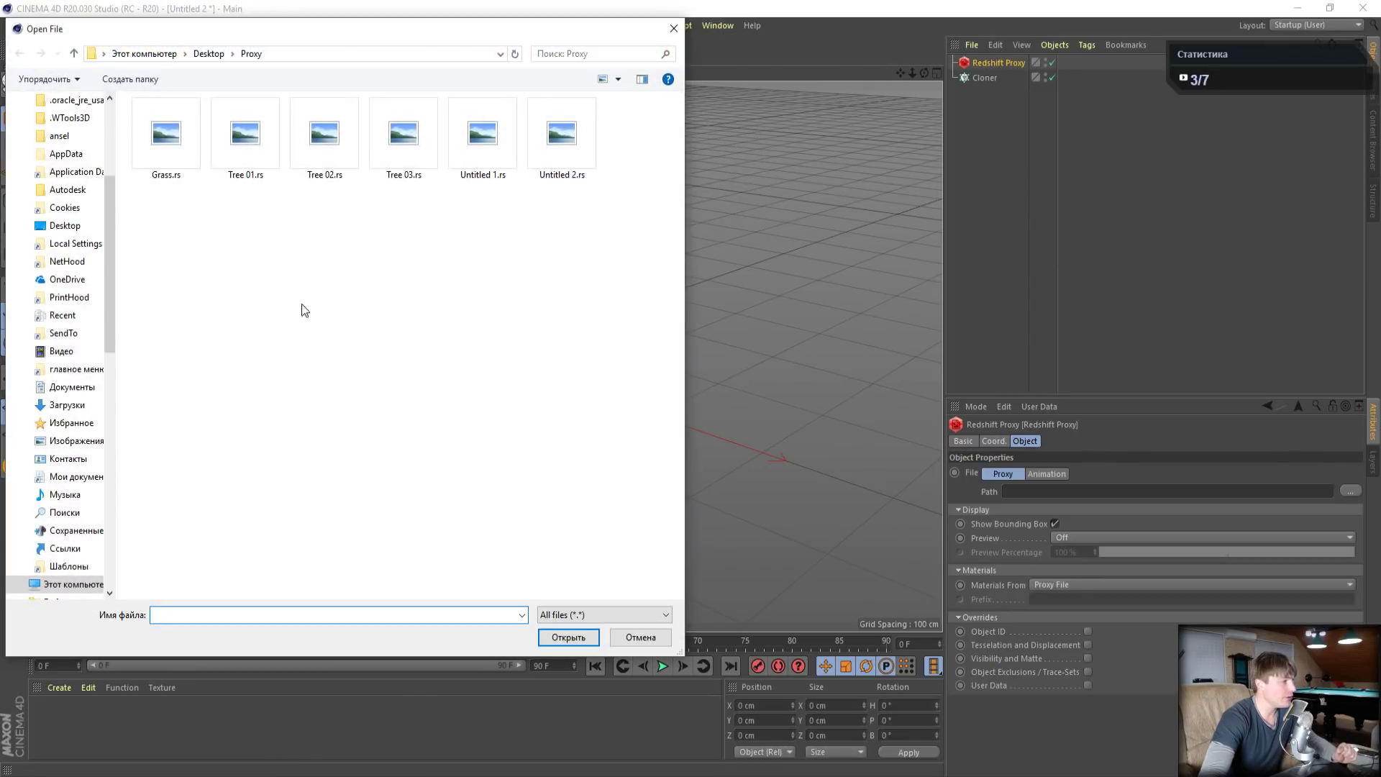
{"action": "left_click", "coordinate": [247, 169]}
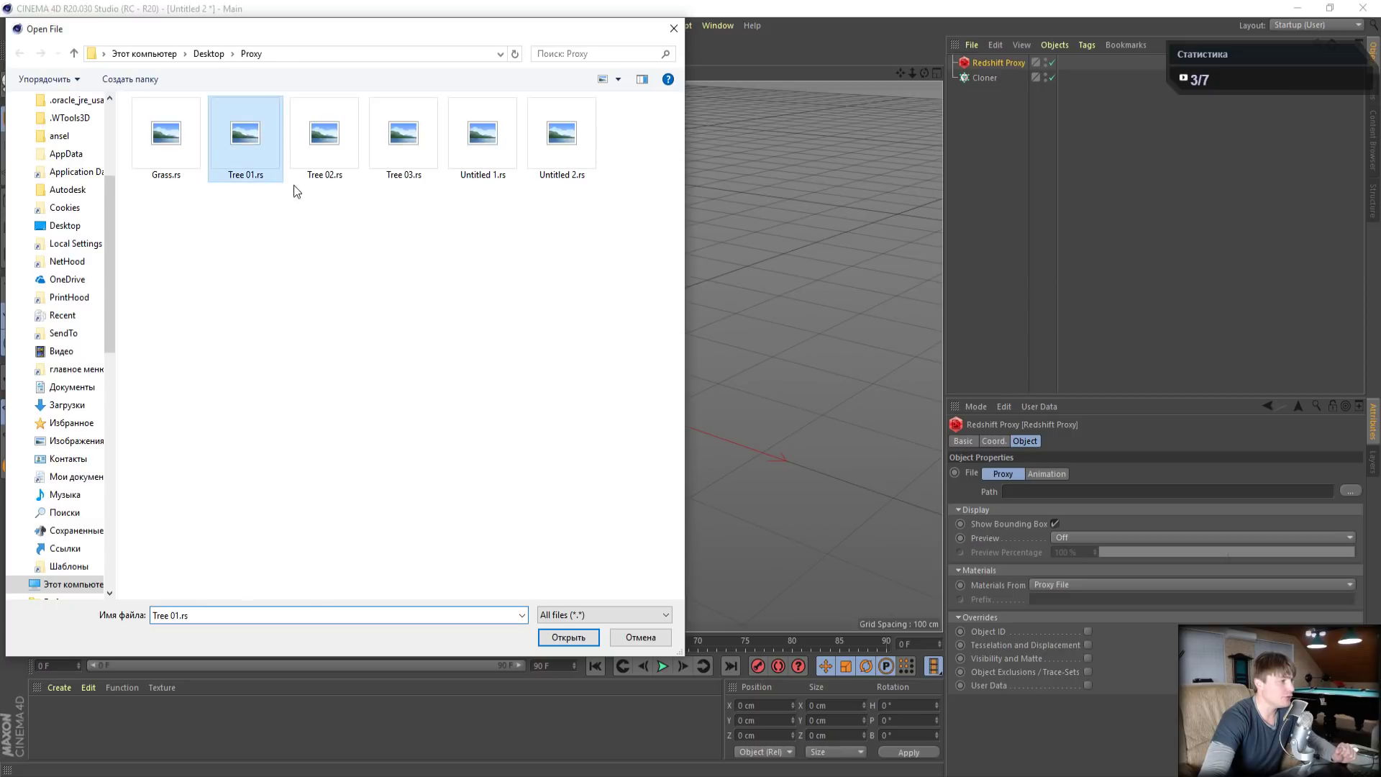
{"action": "left_click", "coordinate": [568, 637]}
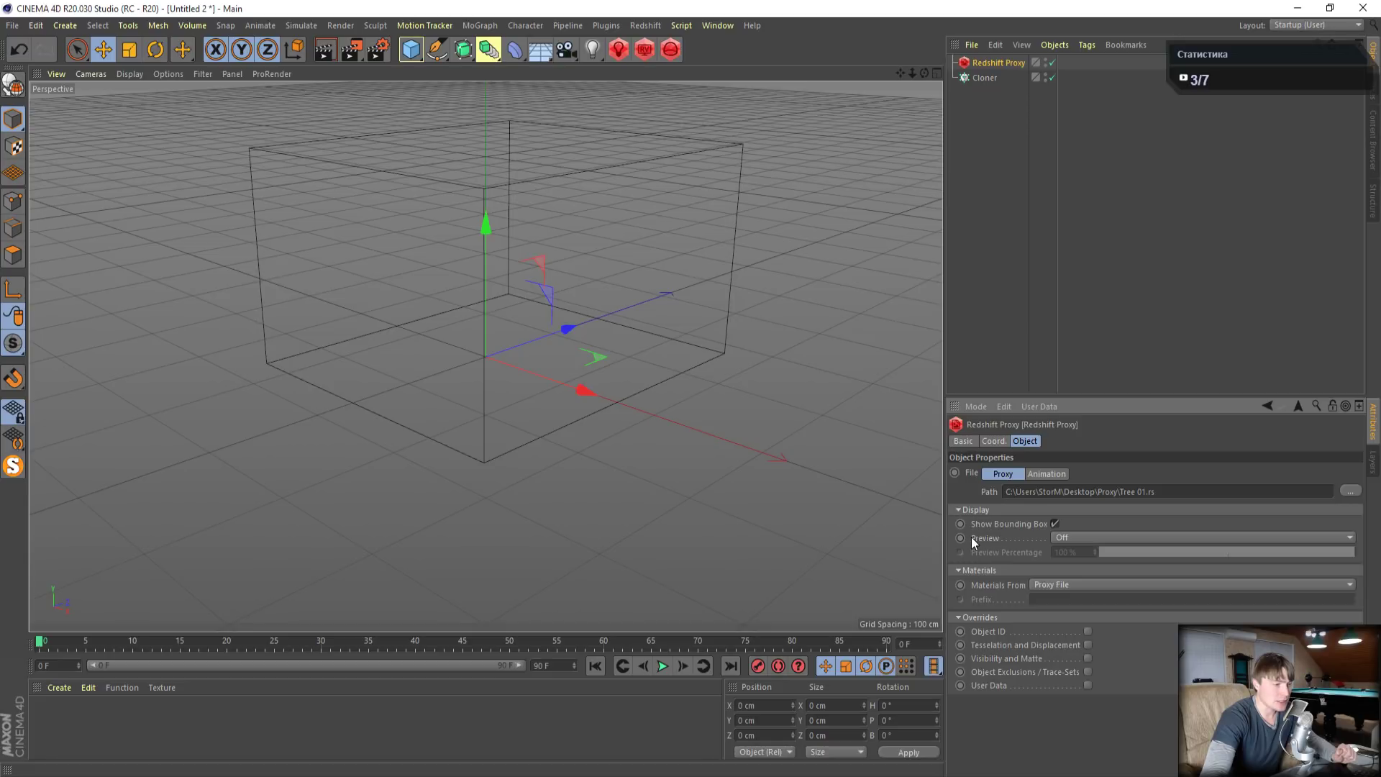
Set the tree proxy's preview to Mesh and view the whole tree in the perspective view
{"action": "left_click", "coordinate": [1069, 537]}
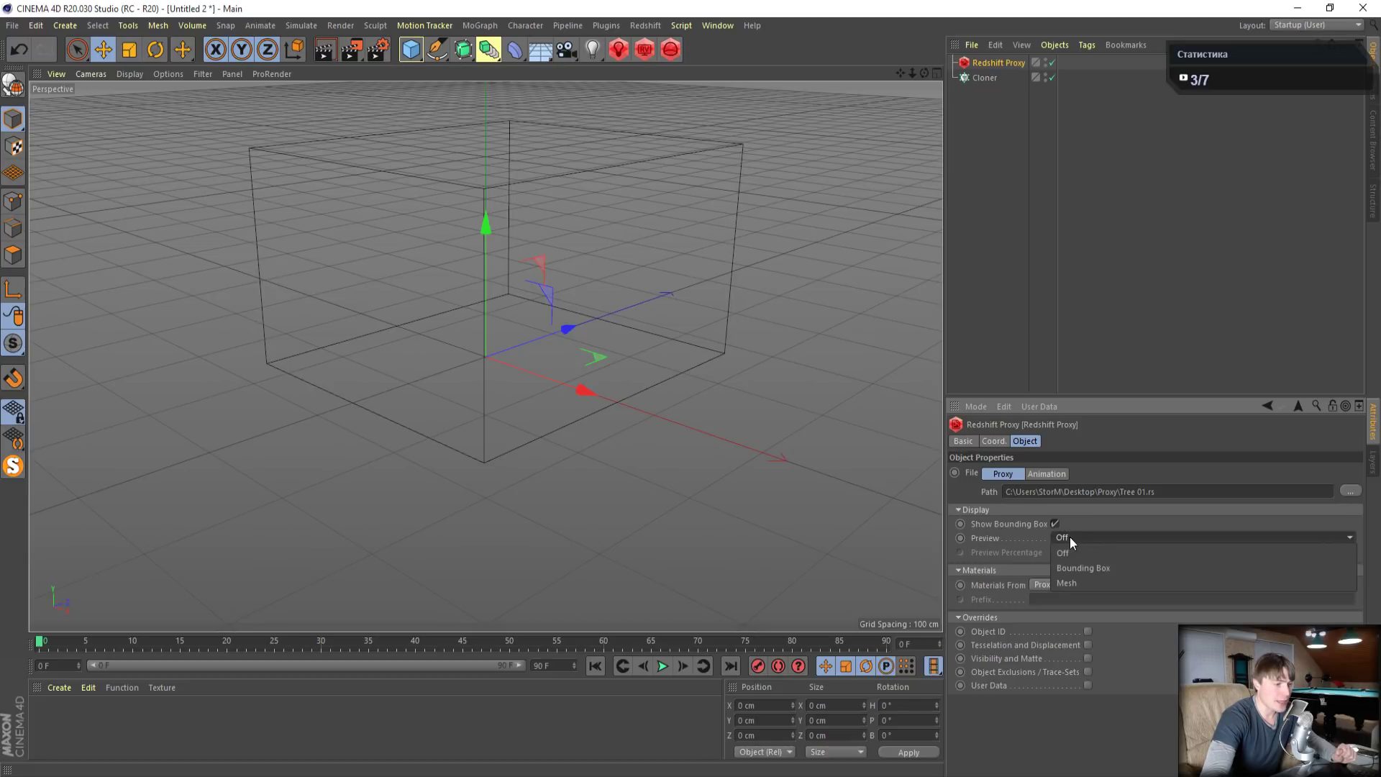
{"action": "left_click", "coordinate": [1081, 585]}
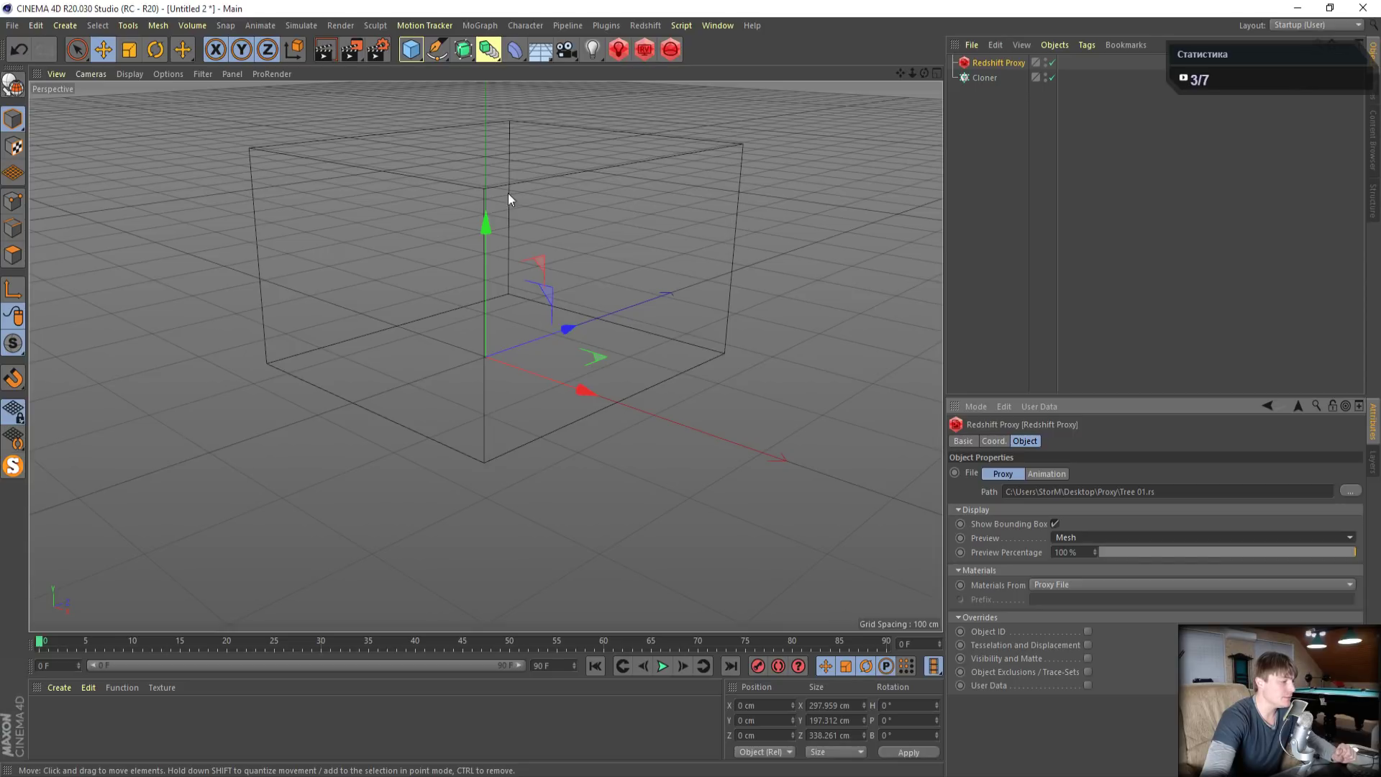
{"action": "left_click_drag", "start_coordinate": [614, 262], "coordinate": [556, 218], "text": "alt"}
{"action": "scroll", "coordinate": [528, 183], "scroll_direction": "up", "scroll_amount": 7}
{"action": "left_click_drag", "start_coordinate": [665, 380], "coordinate": [568, 364], "text": "alt"}
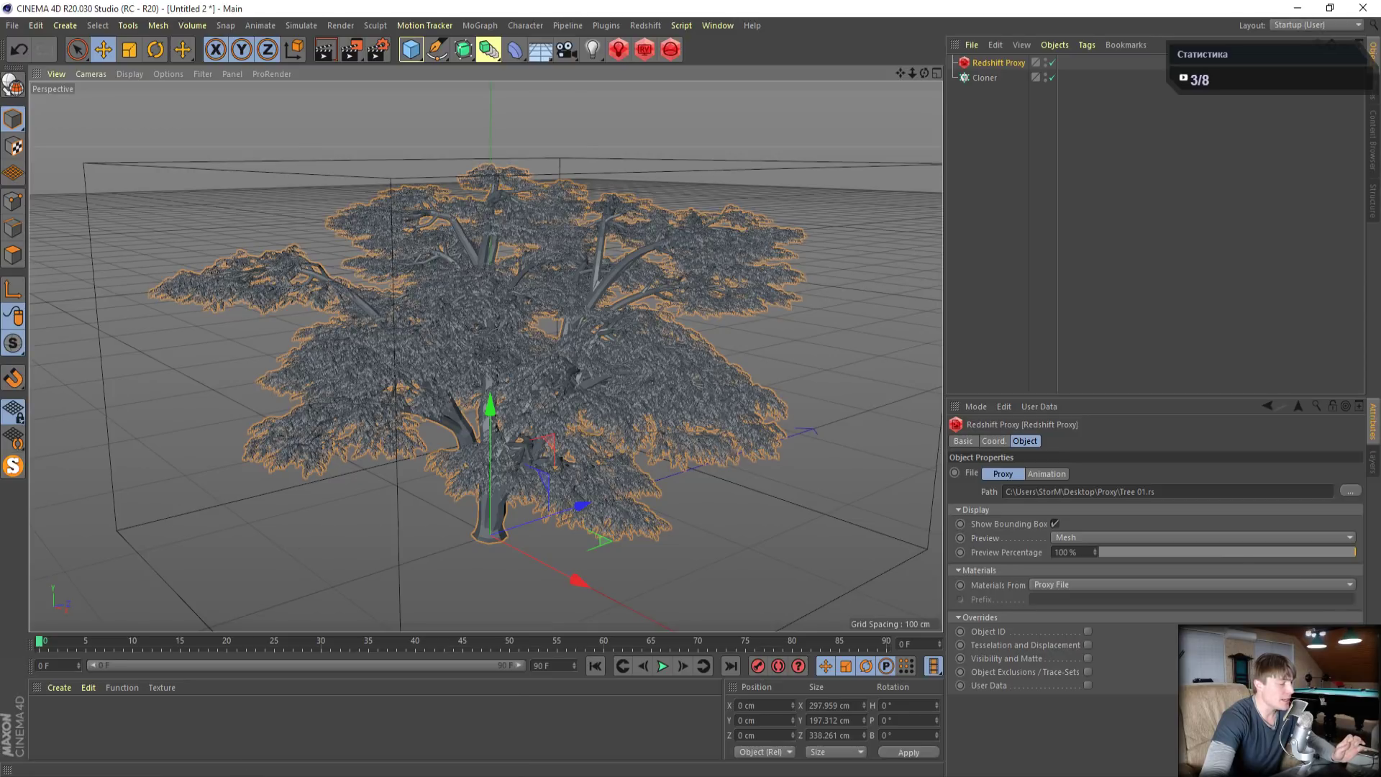
Switch to the browser and open the video list of the Cinema 4D Tutorials SV YouTube channel
{"action": "left_click", "coordinate": [229, 775]}
{"action": "left_click", "coordinate": [87, 13]}
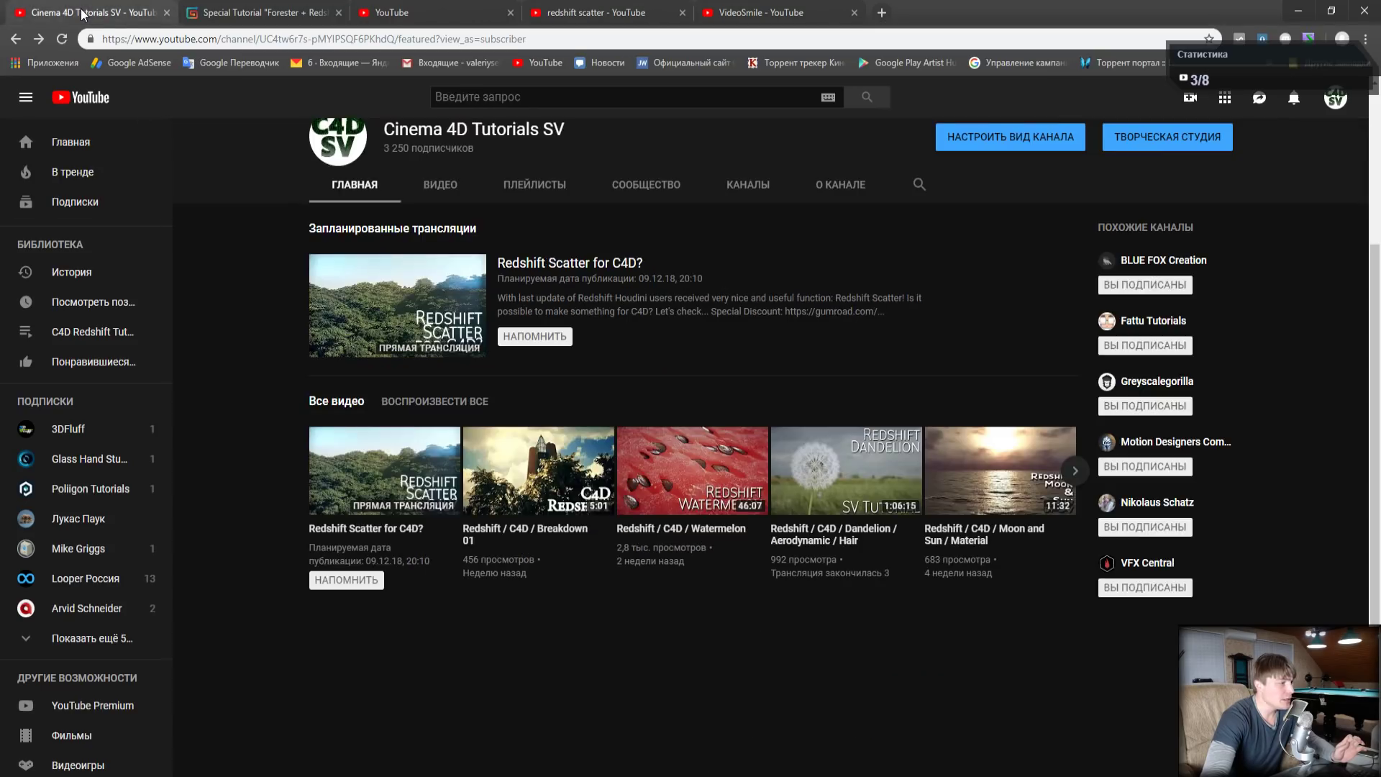
{"action": "scroll", "coordinate": [441, 188], "scroll_direction": "down", "scroll_amount": 1}
{"action": "left_click", "coordinate": [441, 188]}
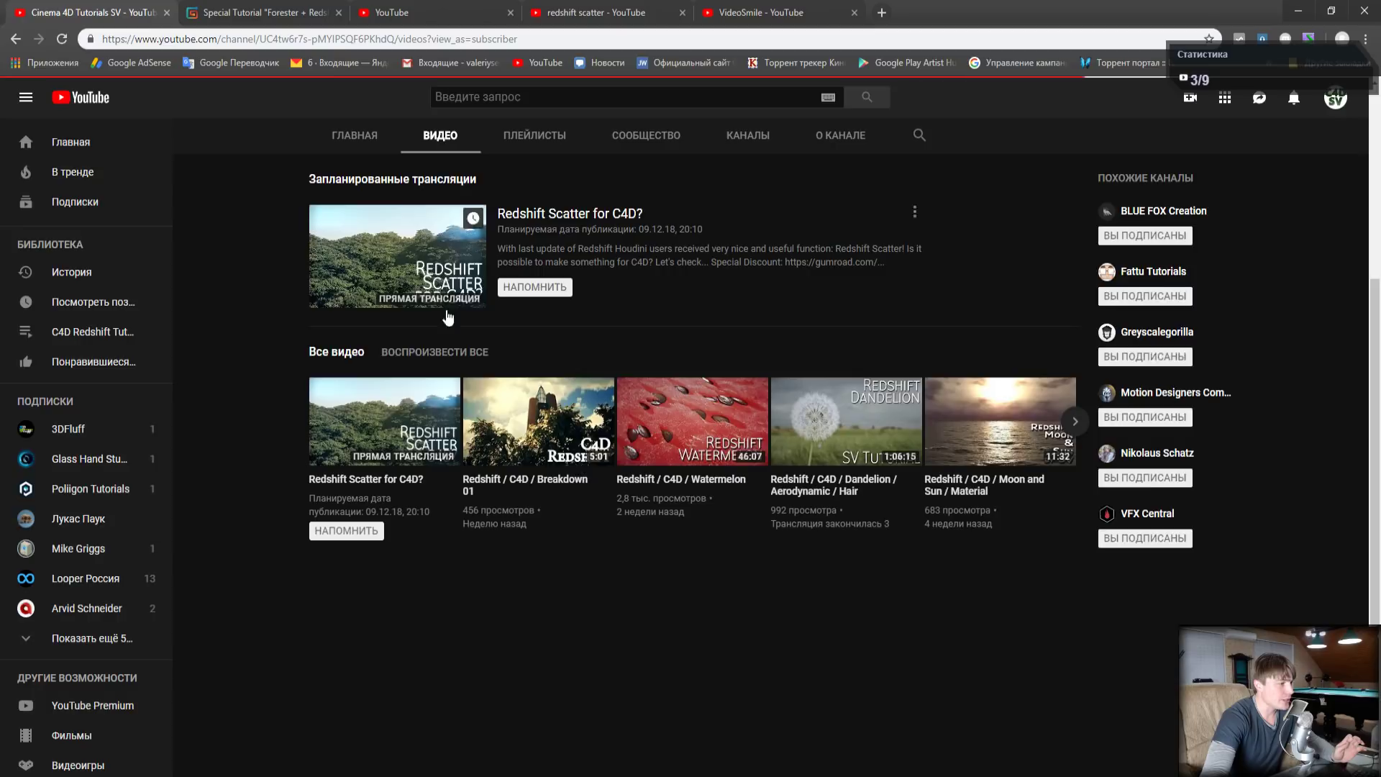
Look through the channel's video list for the Forester / Redshift / C4D tutorial videos
{"action": "scroll", "coordinate": [525, 612], "scroll_direction": "down", "scroll_amount": 5}
{"action": "scroll", "coordinate": [525, 613], "scroll_direction": "down", "scroll_amount": 6}
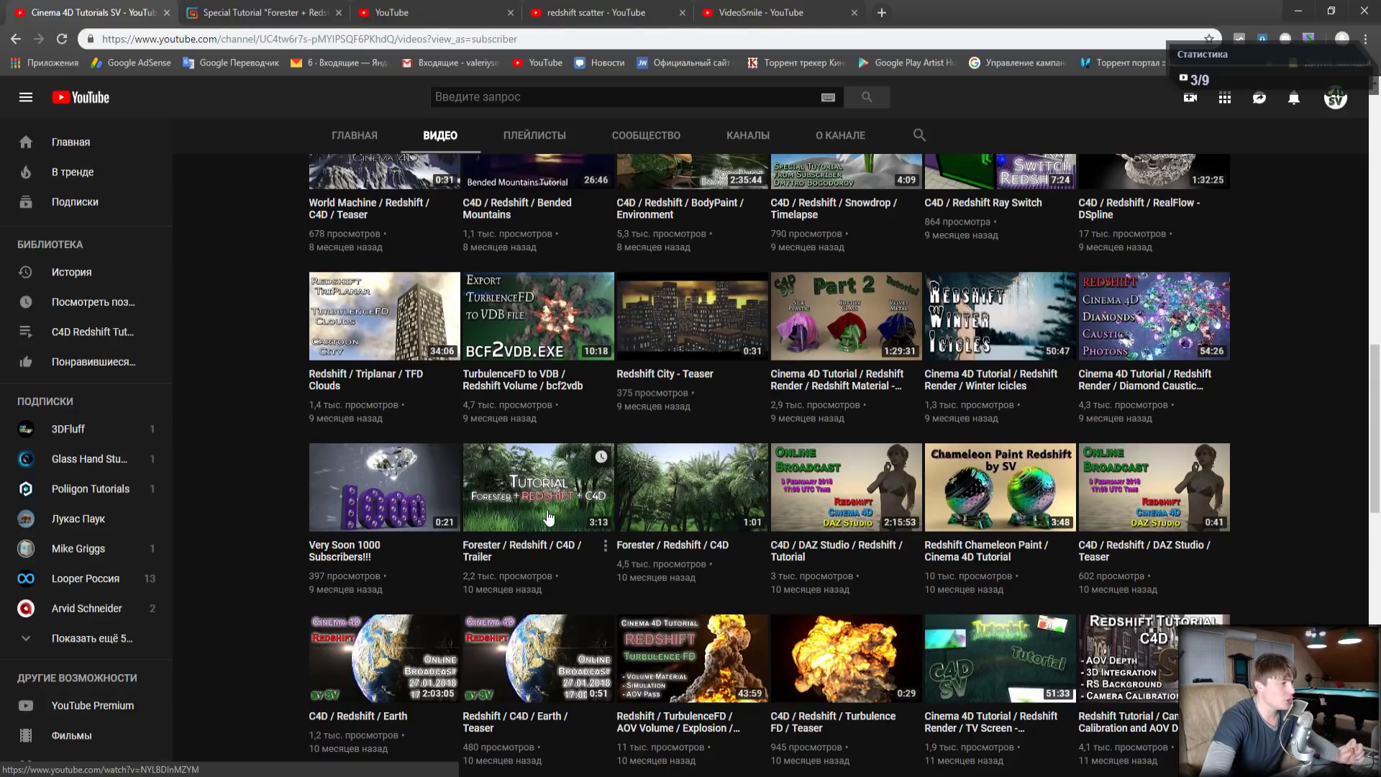
{"action": "scroll", "coordinate": [546, 518], "scroll_direction": "up", "scroll_amount": 6}
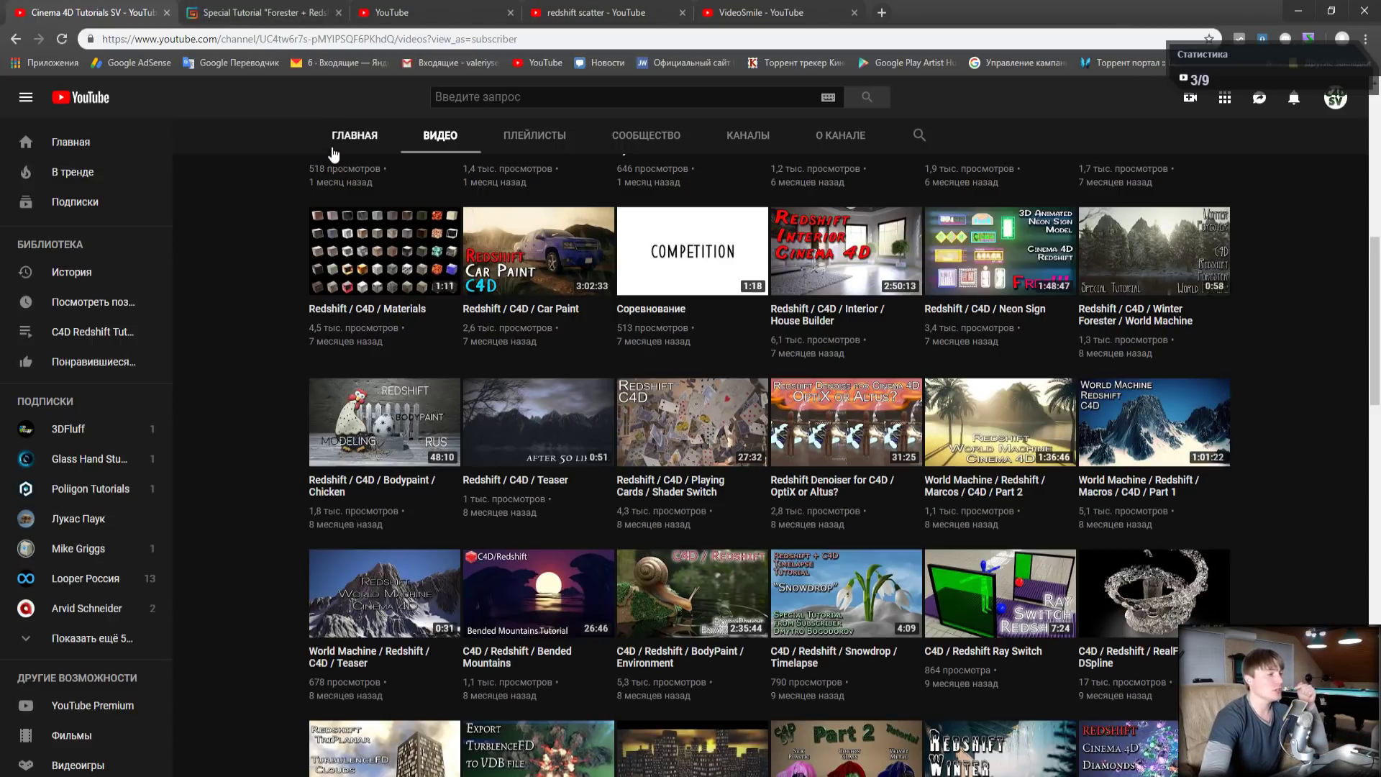
Review the description and discounted price on the Gumroad page of the Special Tutorial "Forester + Redshift + C4D"
{"action": "left_click", "coordinate": [287, 15]}
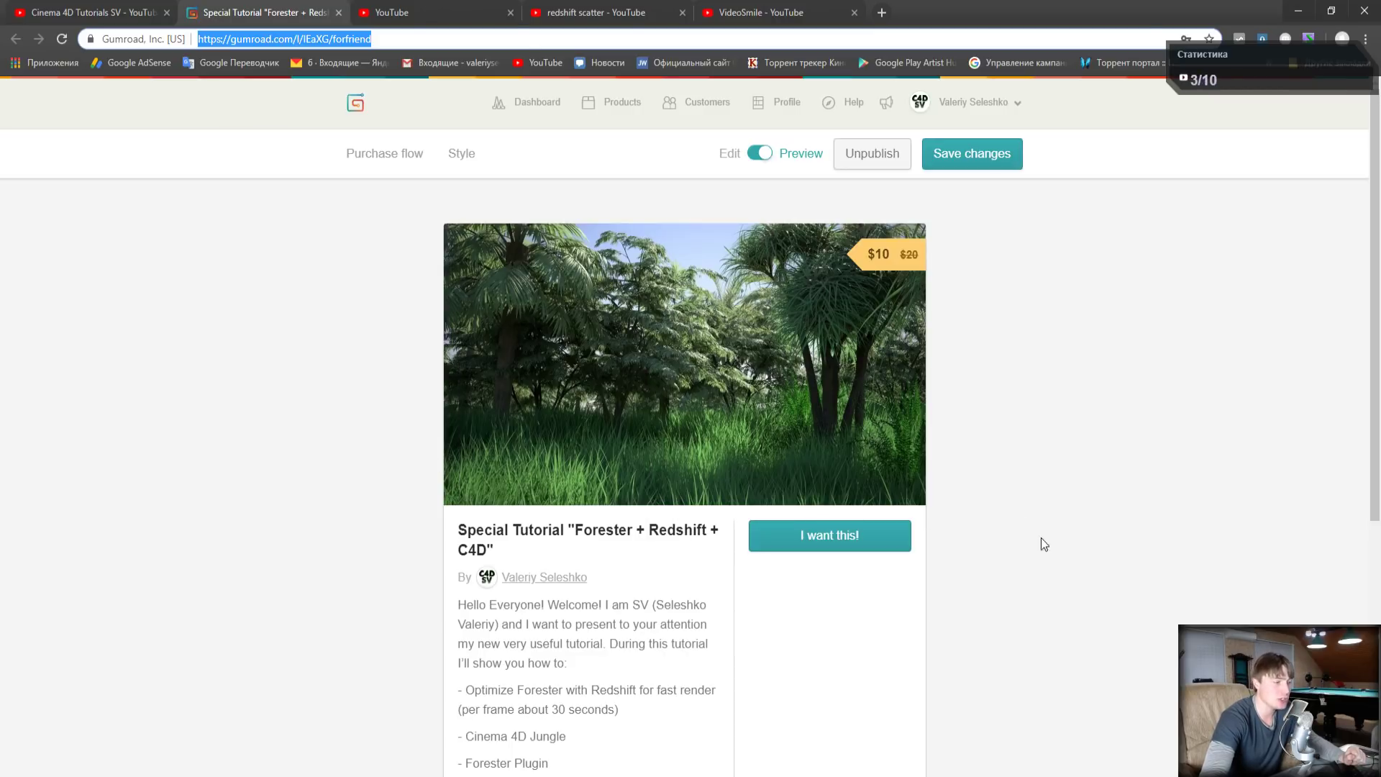
{"action": "scroll", "coordinate": [790, 353], "scroll_direction": "down", "scroll_amount": 2}
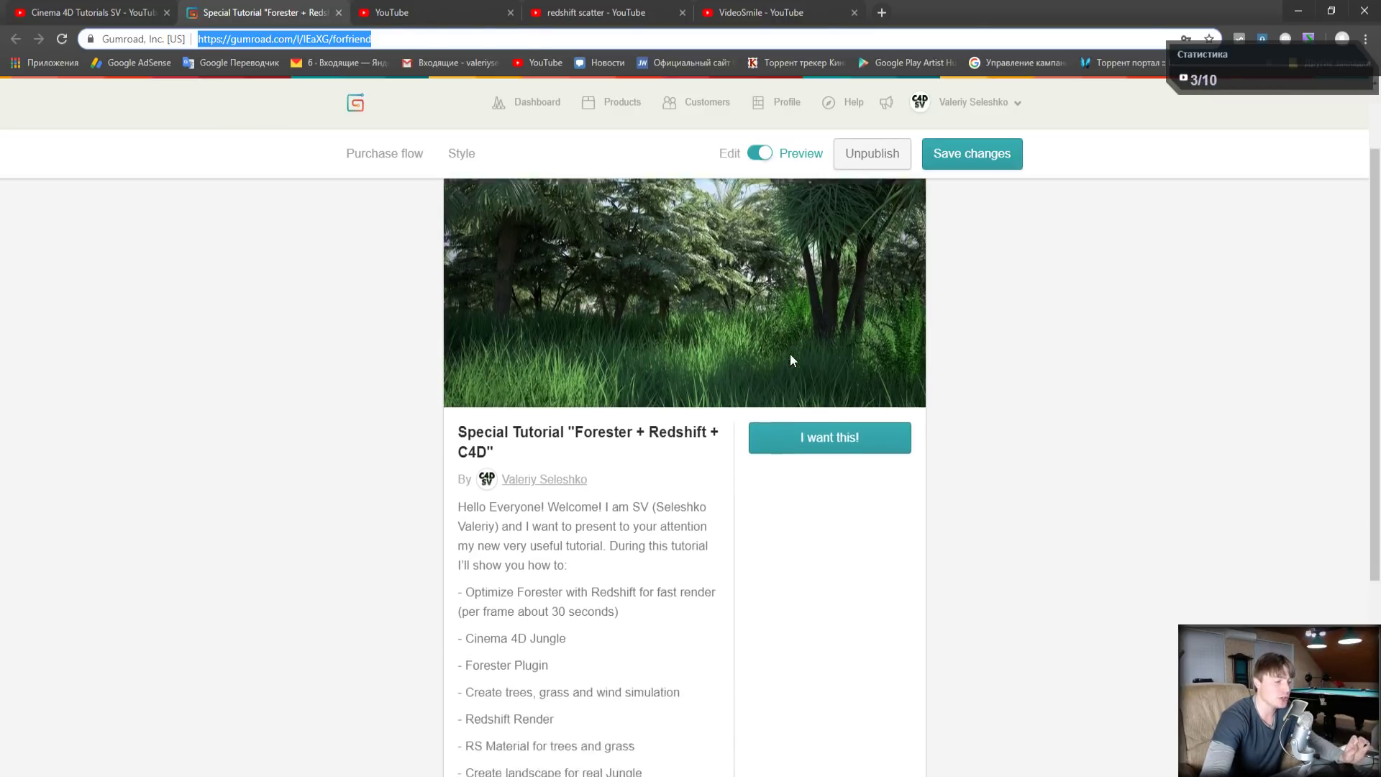
{"action": "scroll", "coordinate": [692, 457], "scroll_direction": "up", "scroll_amount": 2}
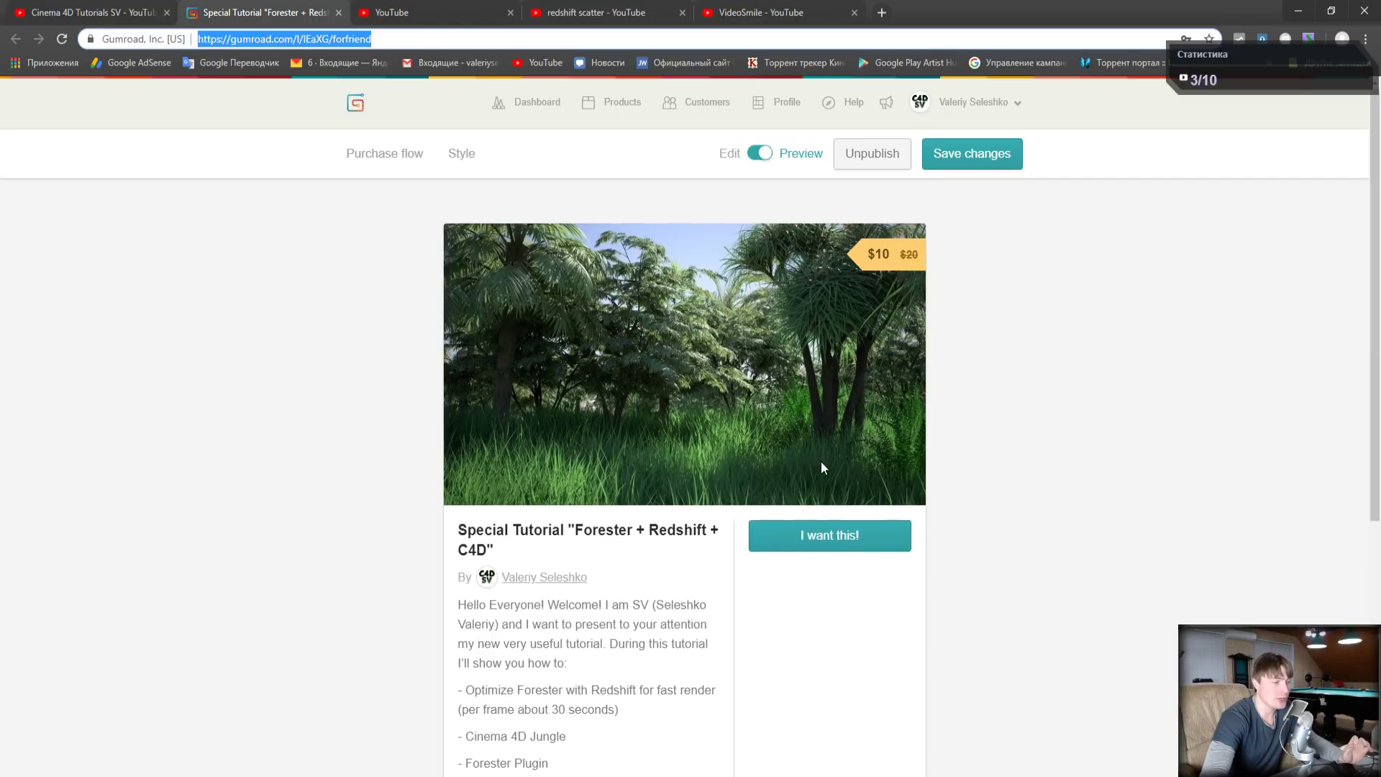
{"action": "scroll", "coordinate": [625, 571], "scroll_direction": "down", "scroll_amount": 5}
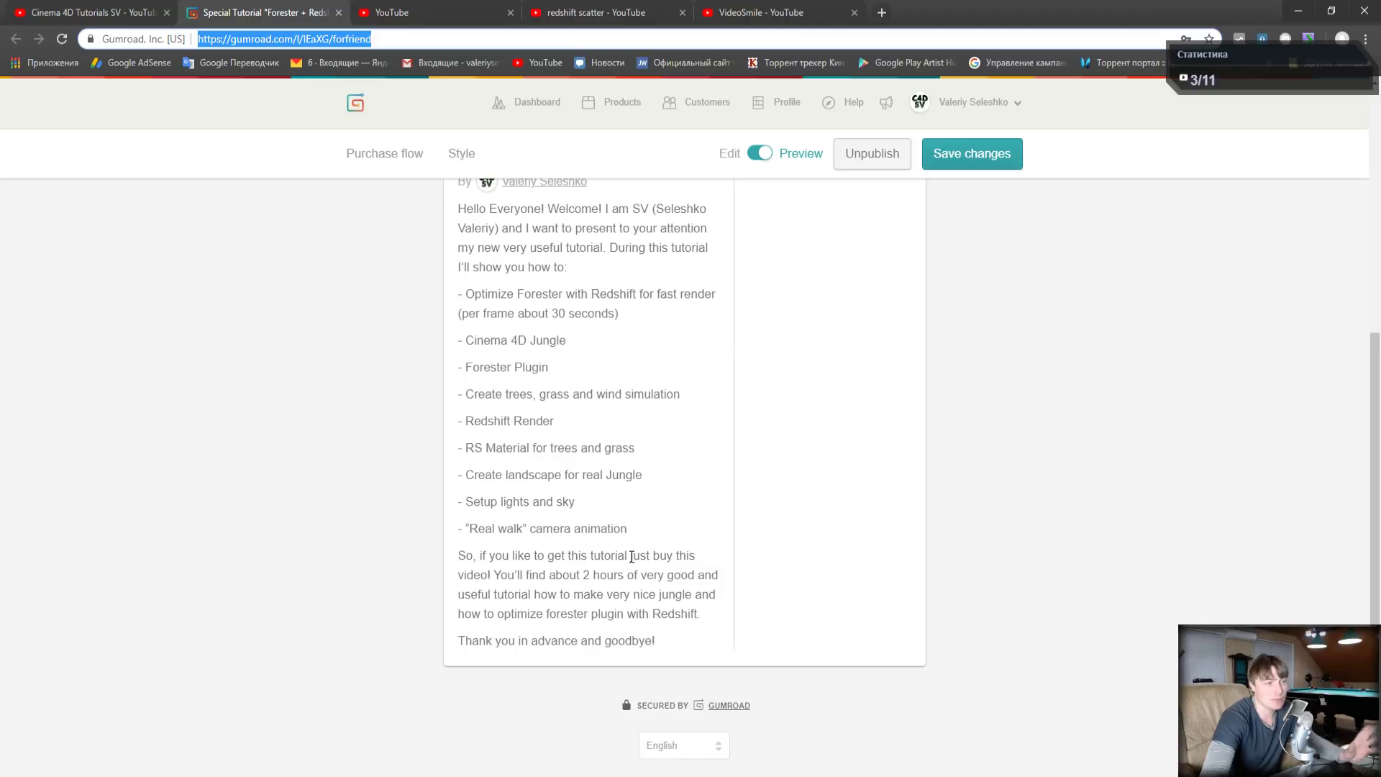
{"action": "scroll", "coordinate": [562, 477], "scroll_direction": "up", "scroll_amount": 5}
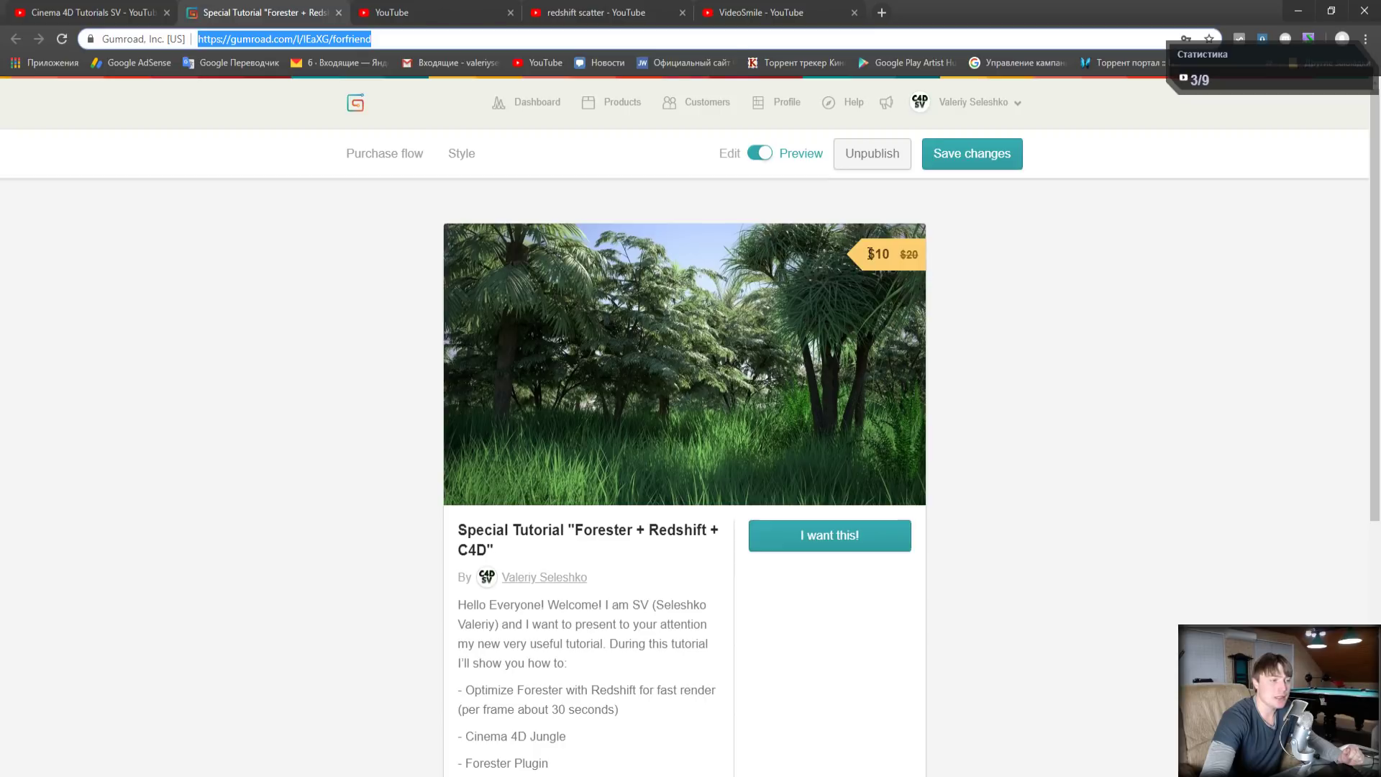
{"action": "left_click_drag", "start_coordinate": [870, 254], "coordinate": [918, 260]}
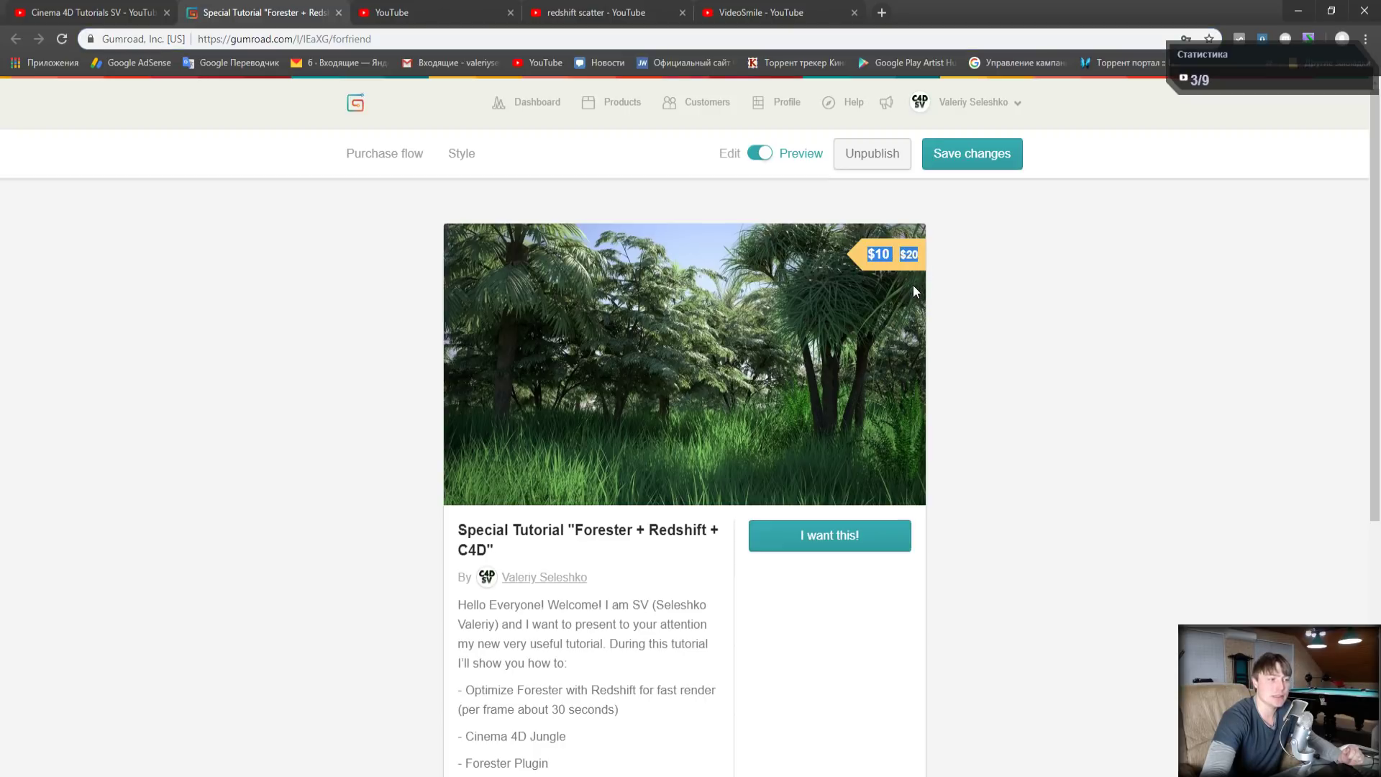
{"action": "left_click", "coordinate": [957, 273]}
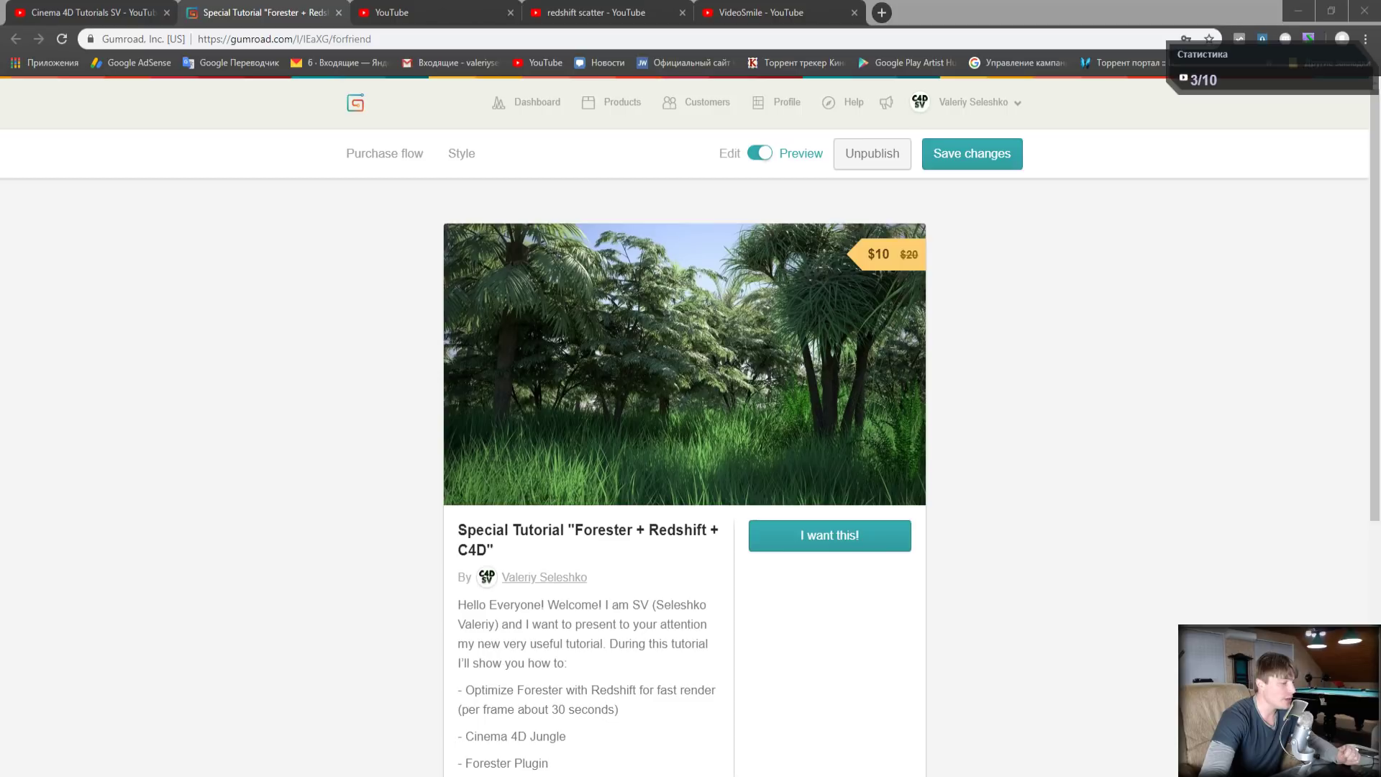
Switch to Cinema 4D and render the tree proxy in the Redshift RenderView, checking it from different viewing angles and distances
{"action": "mouse_move", "coordinate": [276, 752]}
{"action": "left_click", "coordinate": [295, 723]}
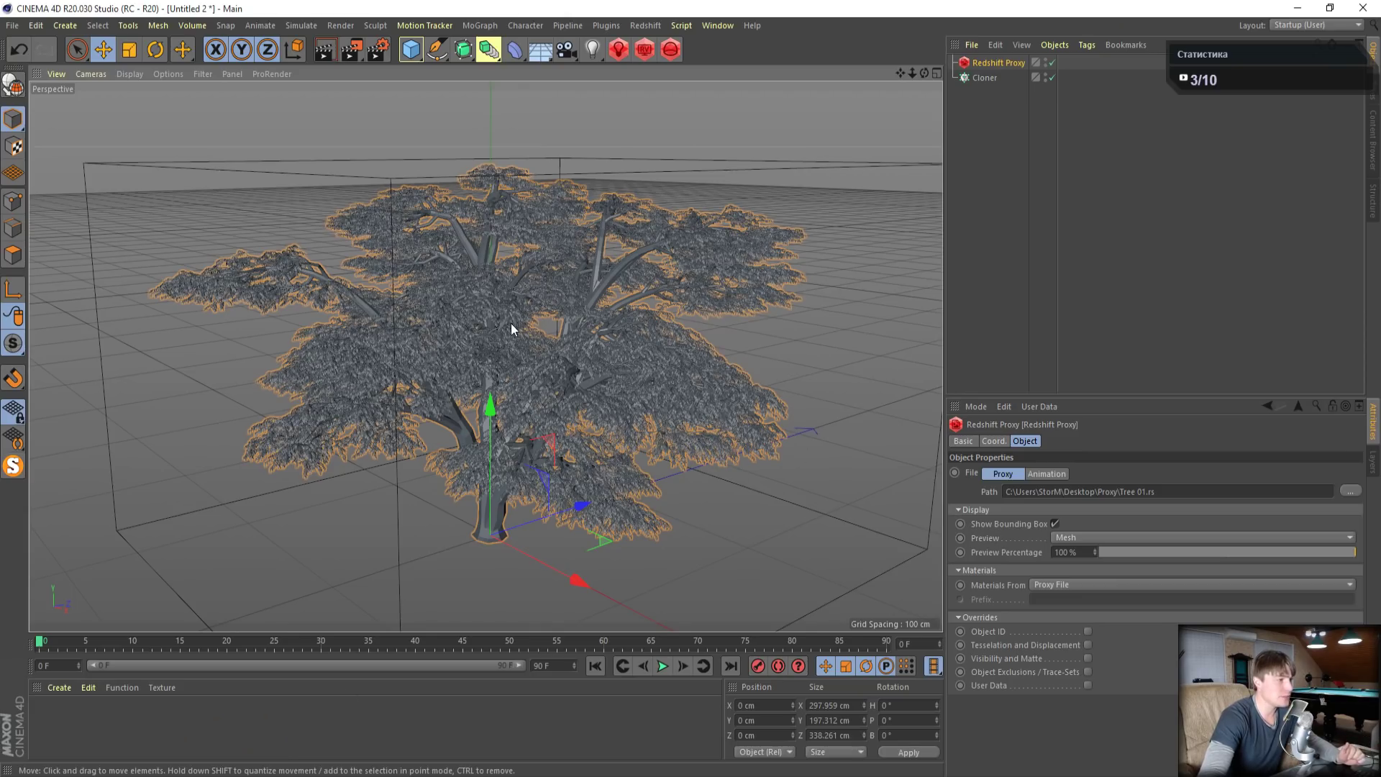
{"action": "left_click", "coordinate": [643, 50]}
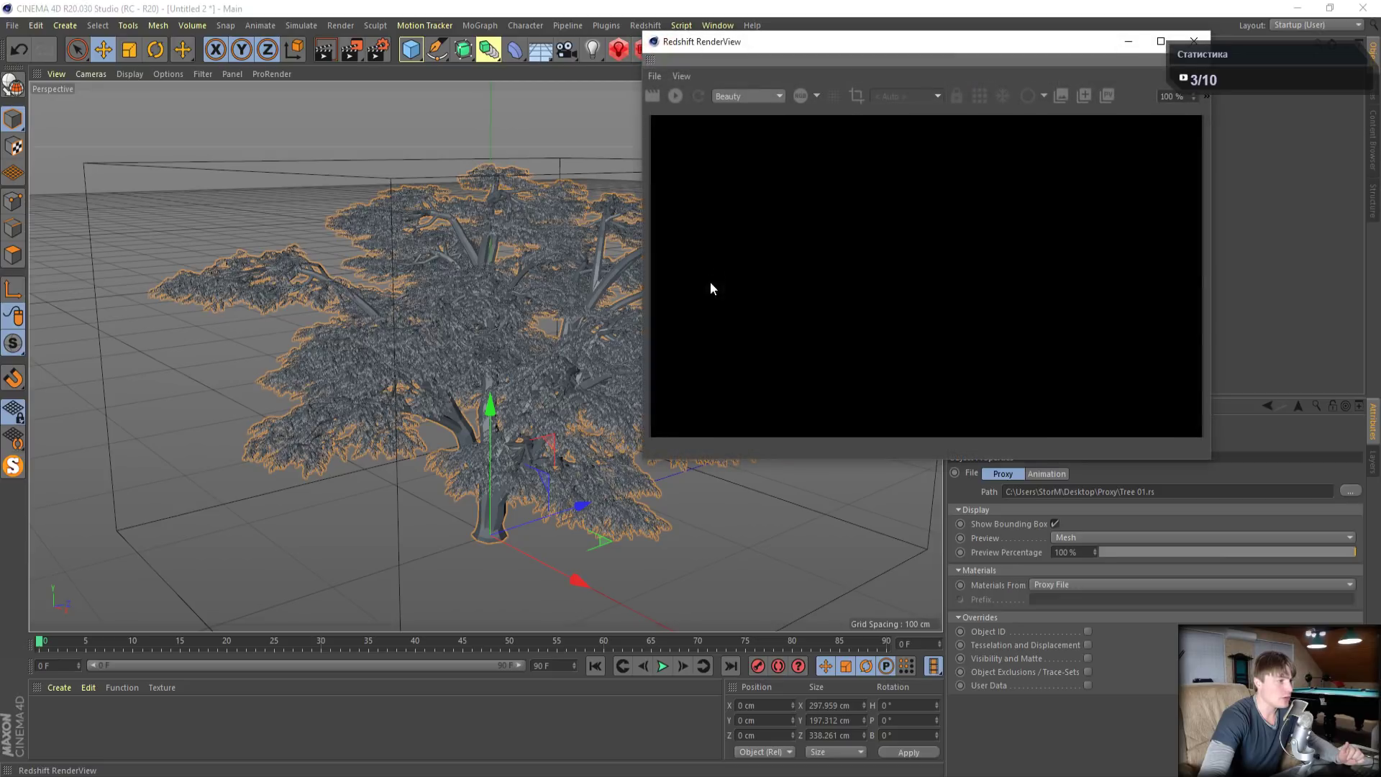
{"action": "left_click", "coordinate": [674, 97]}
{"action": "left_click_drag", "start_coordinate": [791, 41], "coordinate": [194, 87]}
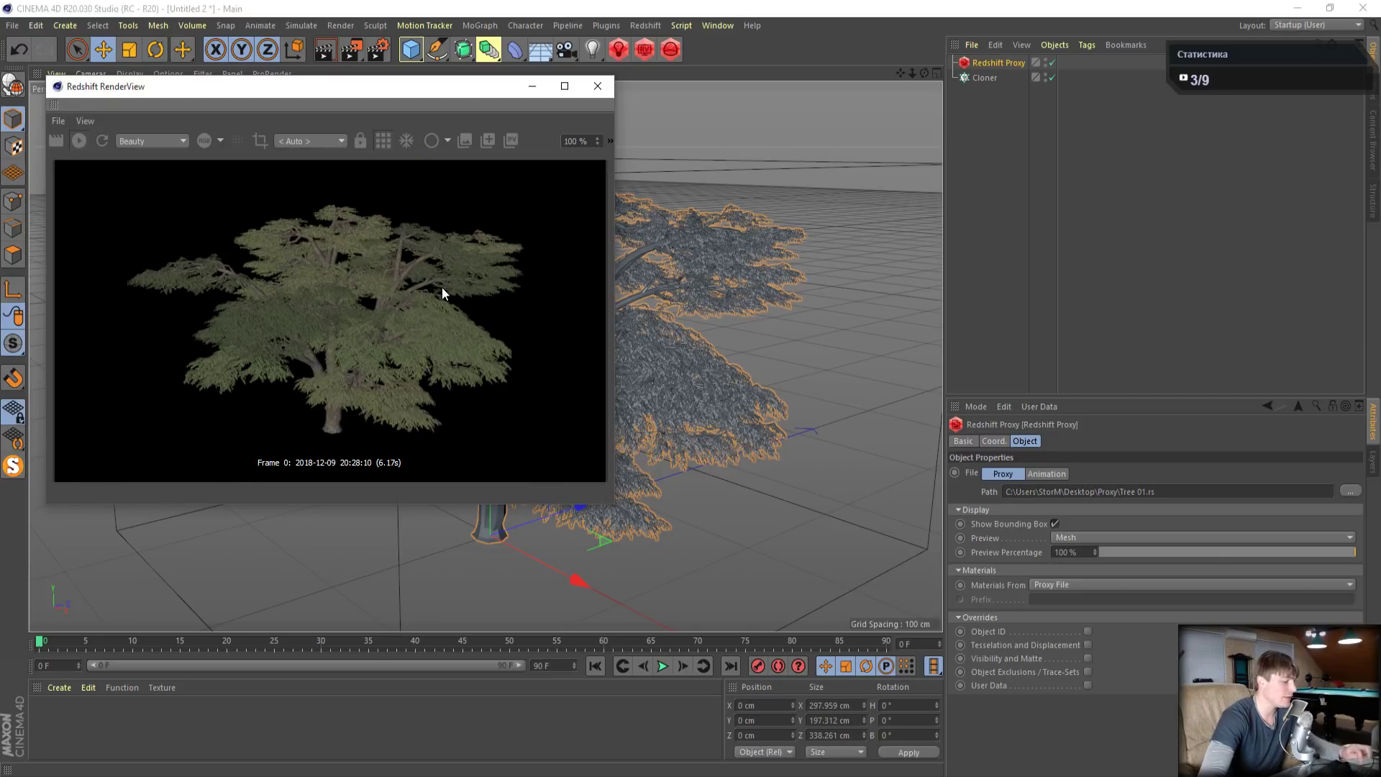
{"action": "left_click_drag", "start_coordinate": [924, 73], "coordinate": [809, 53]}
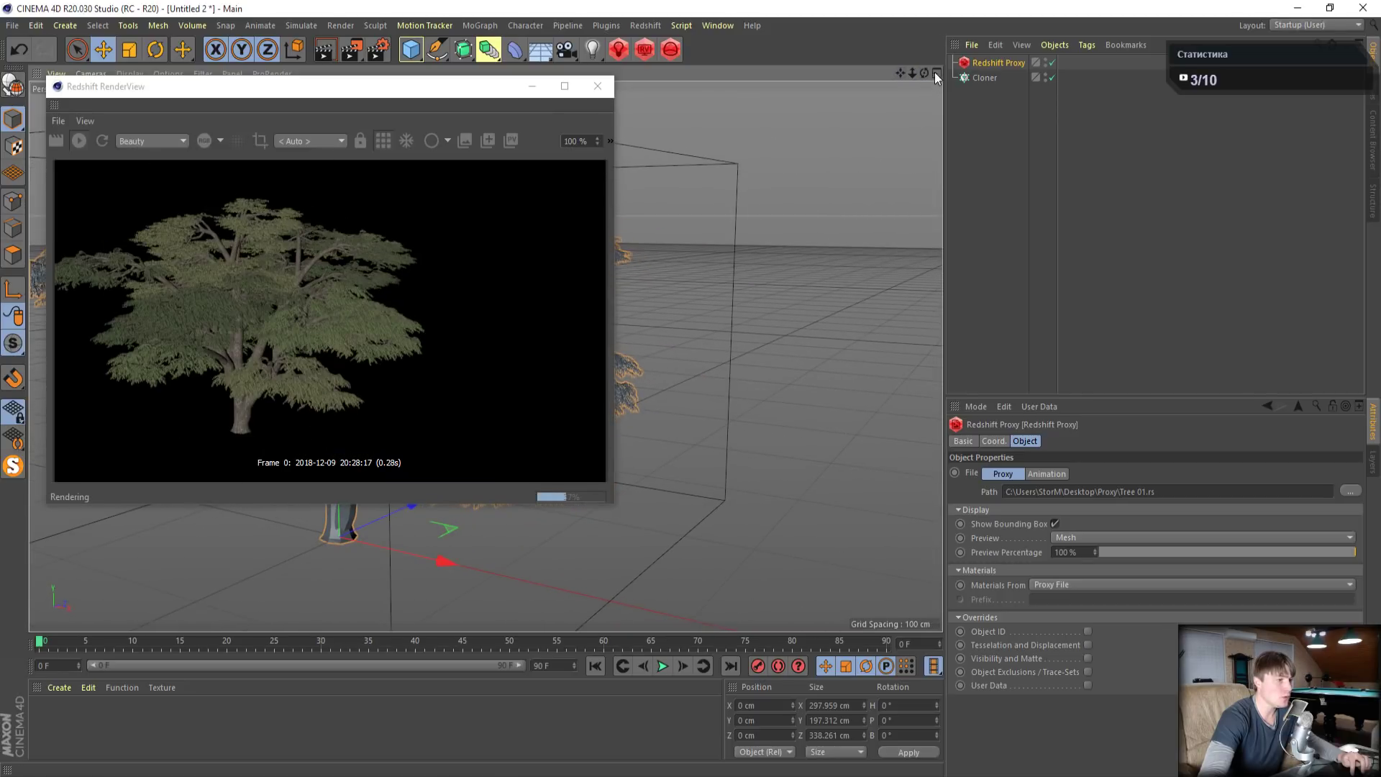
{"action": "left_click_drag", "start_coordinate": [913, 73], "coordinate": [715, 69]}
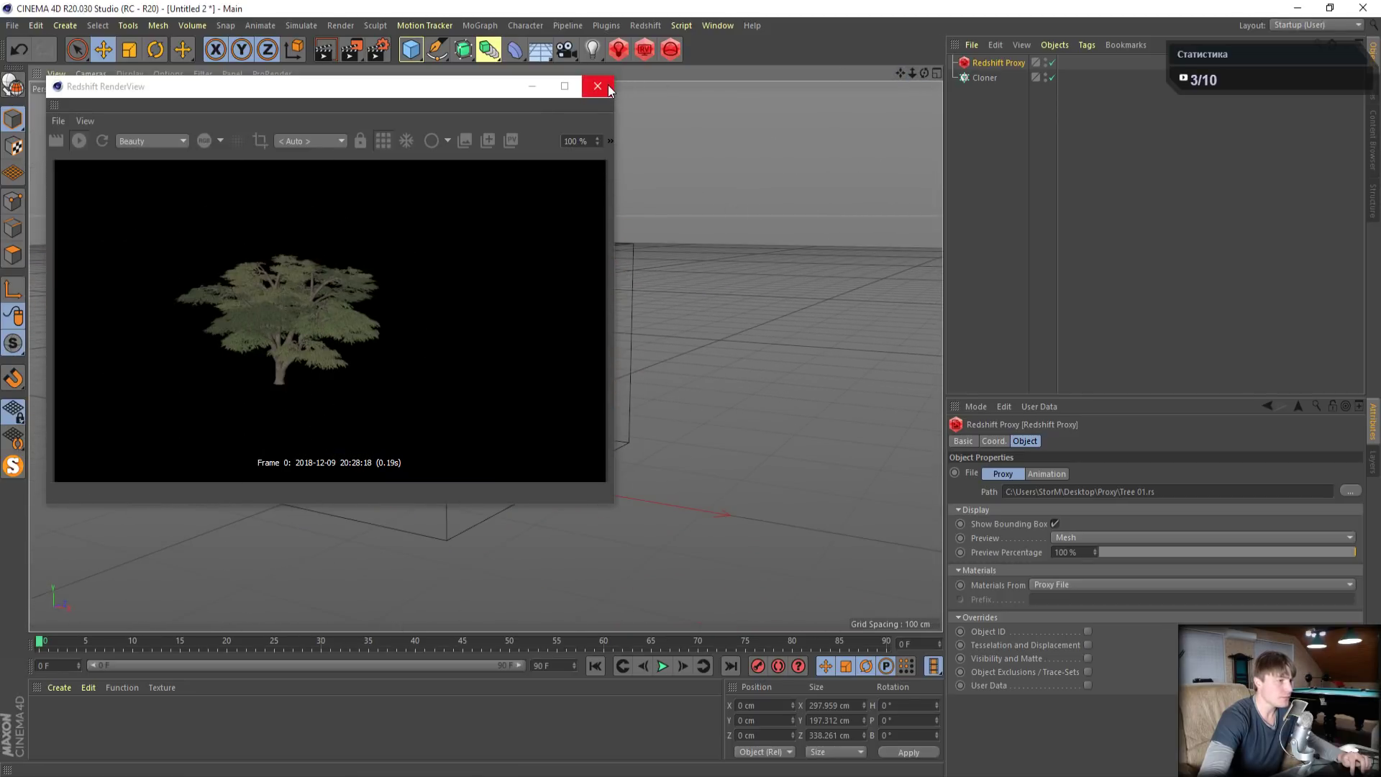
{"action": "left_click", "coordinate": [473, 25]}
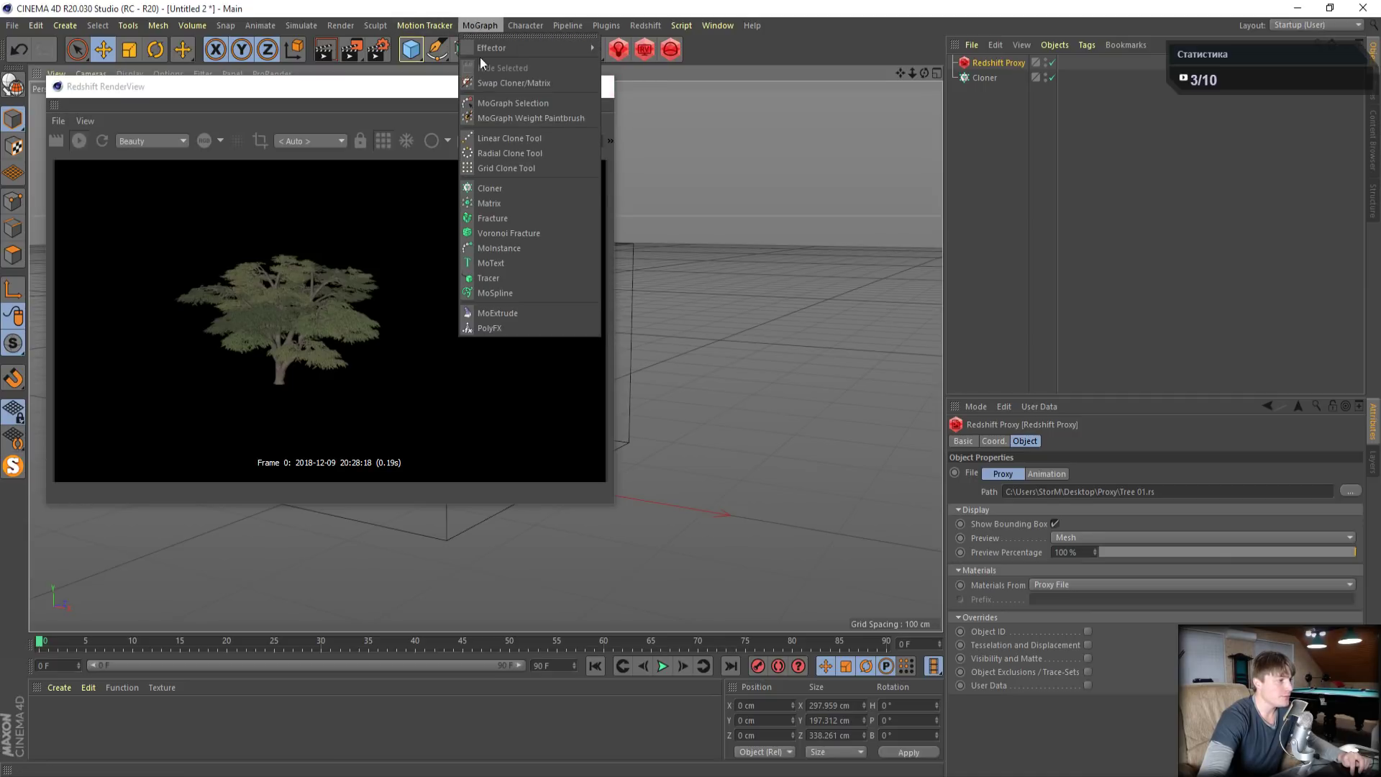
{"action": "left_click", "coordinate": [502, 187]}
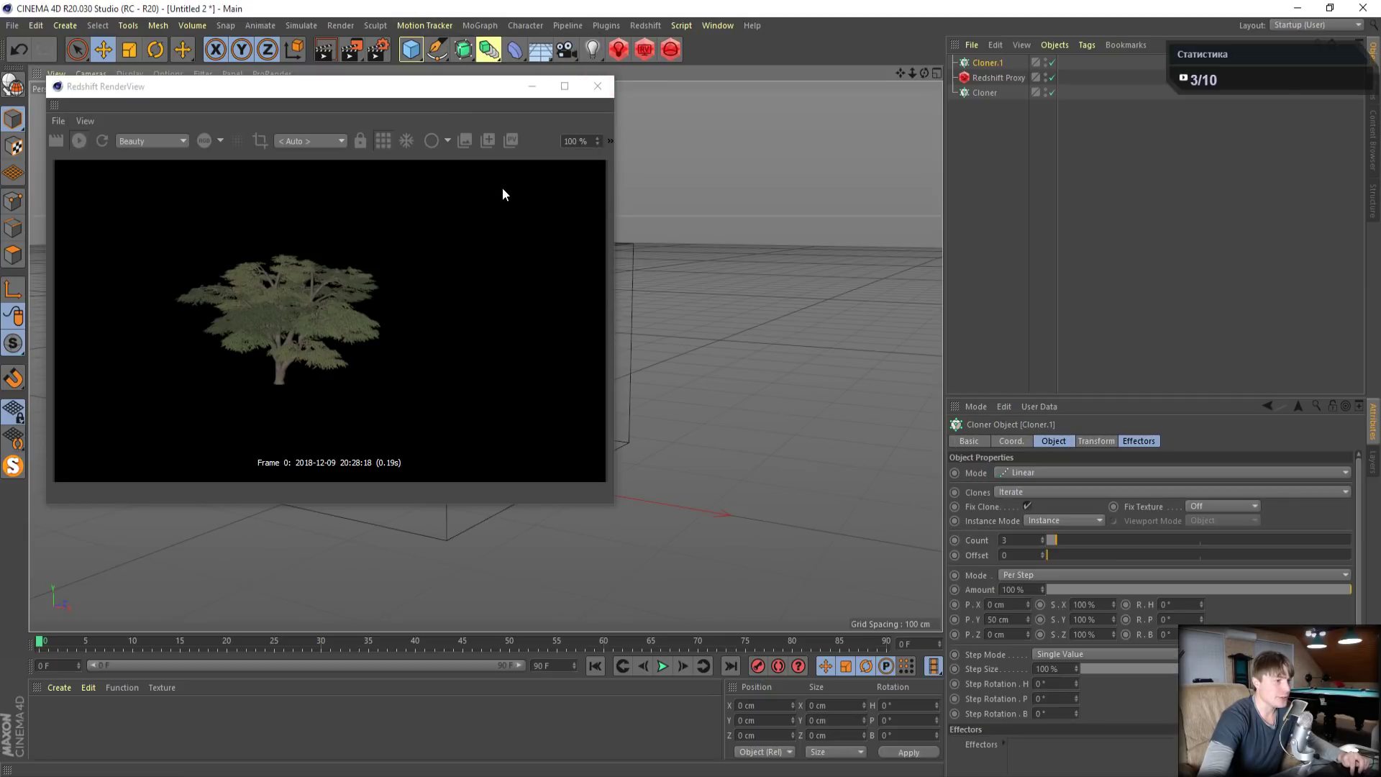
{"action": "left_click", "coordinate": [994, 79]}
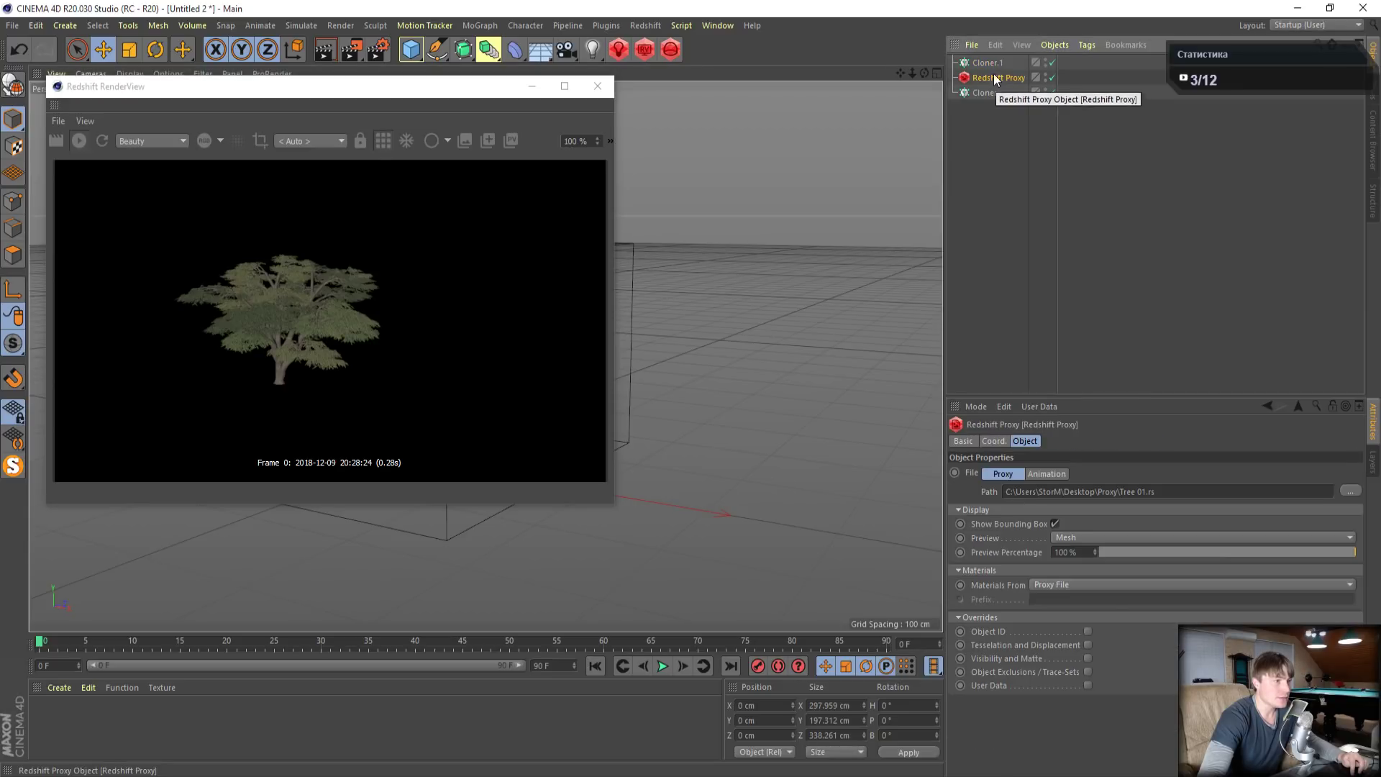
{"action": "key", "text": "ctrl+z"}
{"action": "key", "text": "ctrl+z"}
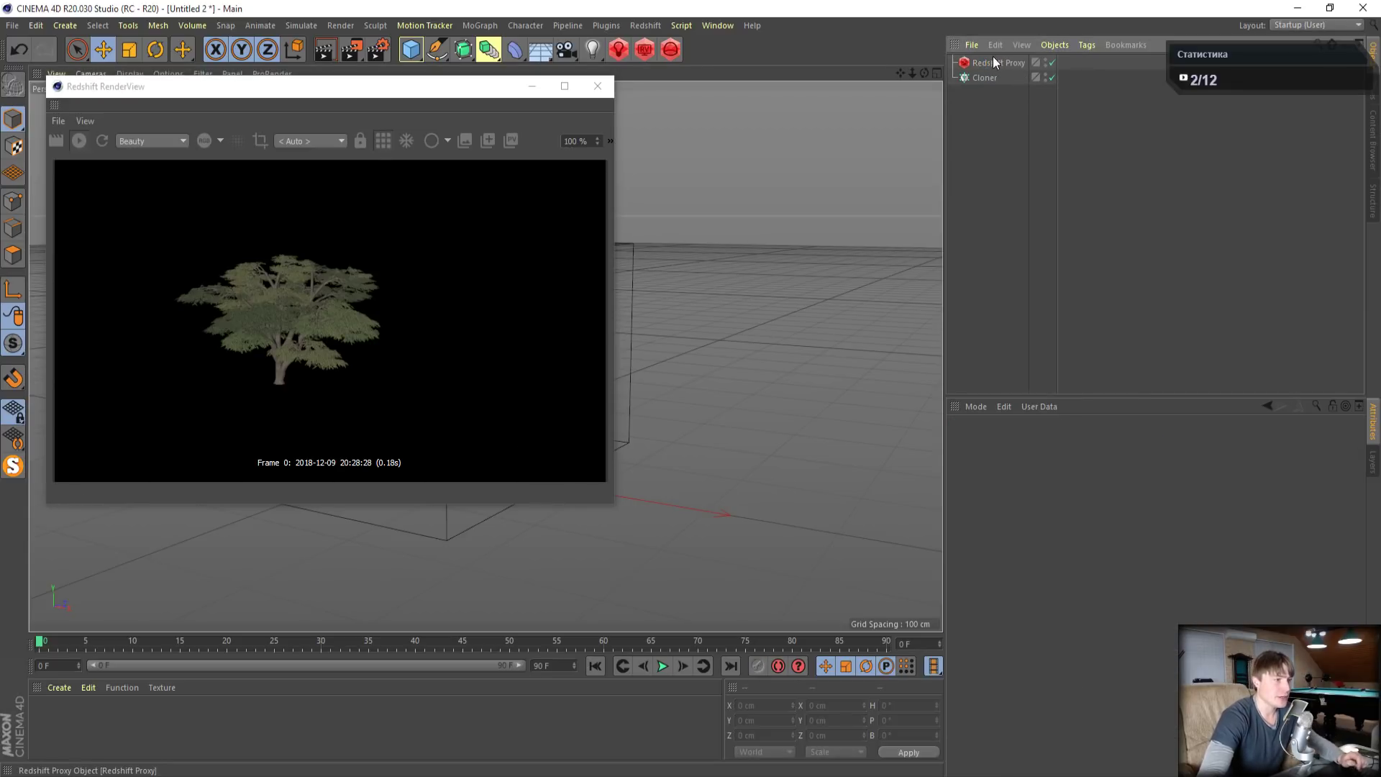
Make the Redshift Proxy a child of the Cloner and close the Redshift RenderView
{"action": "left_click", "coordinate": [993, 63]}
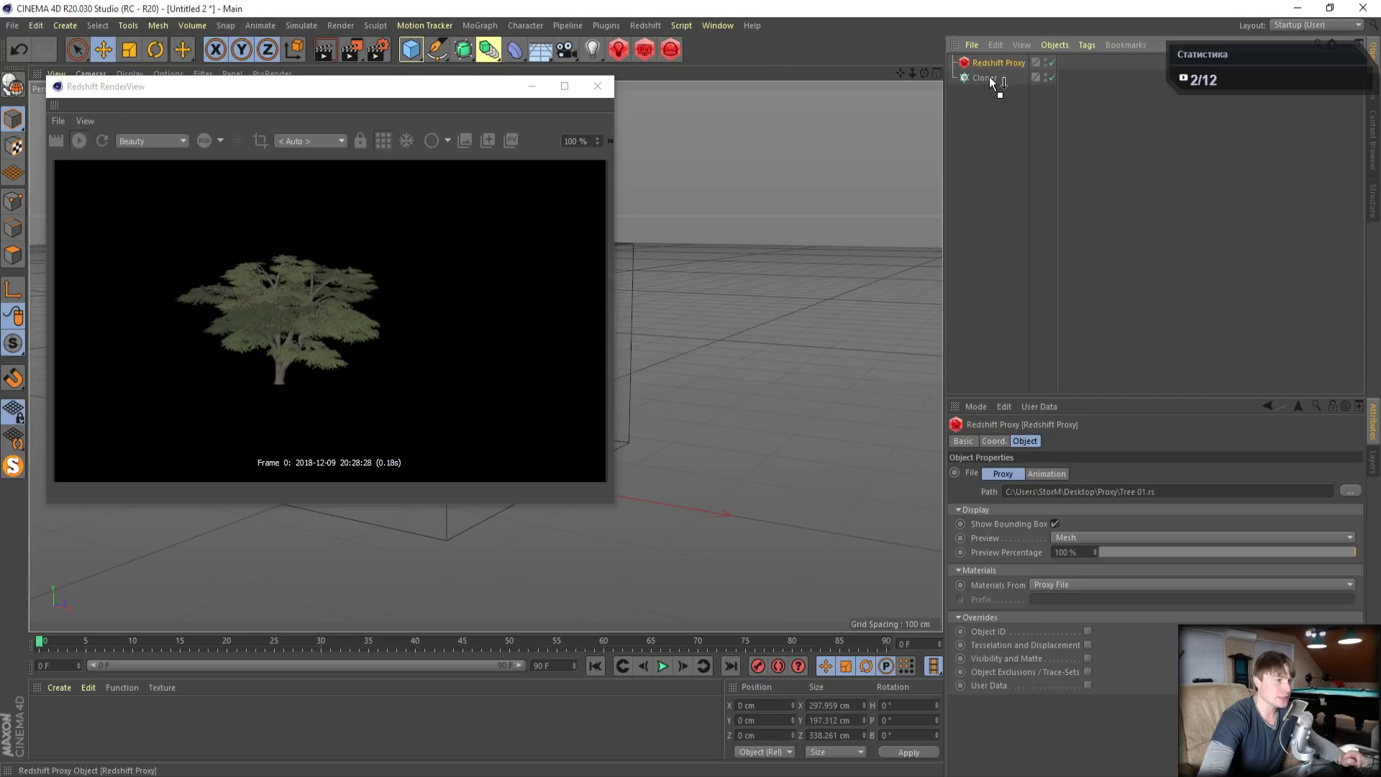
{"action": "left_click_drag", "start_coordinate": [990, 76], "coordinate": [991, 78]}
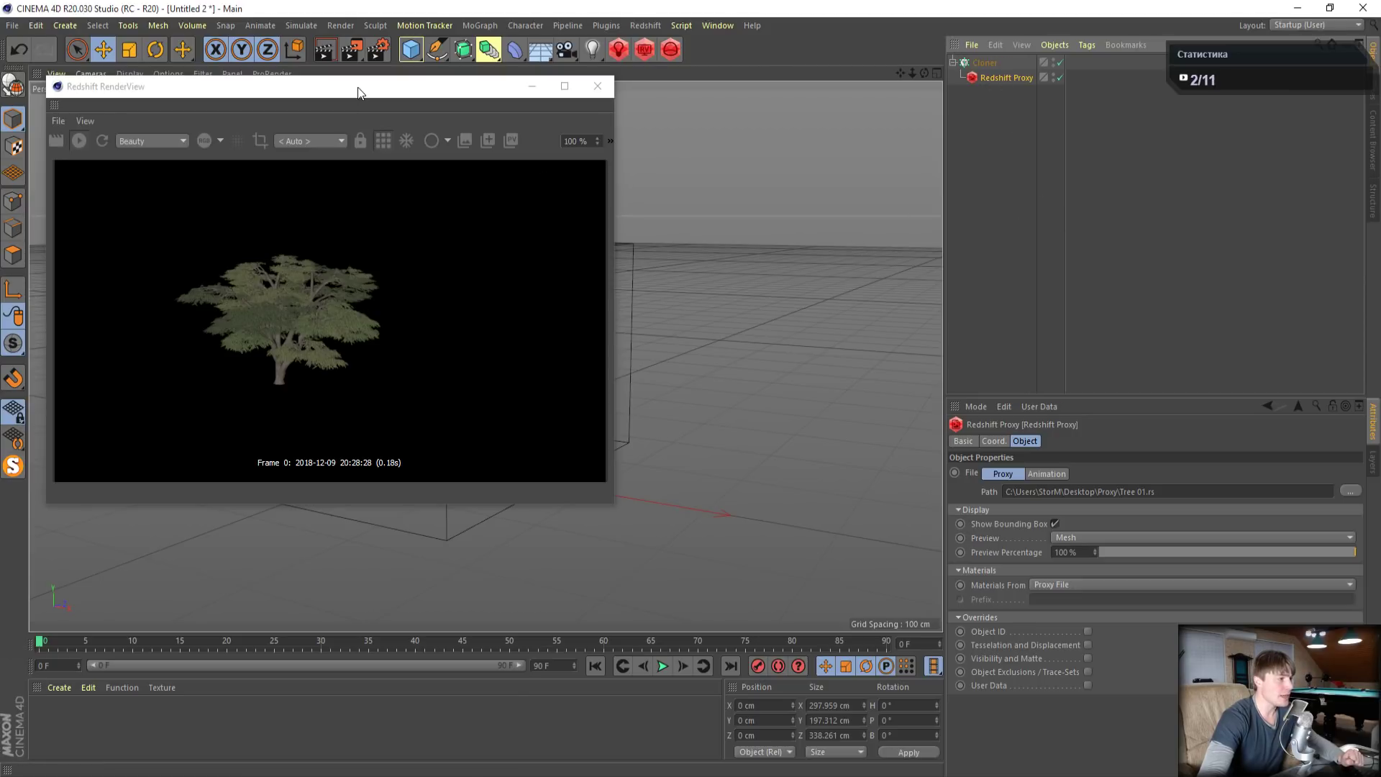
{"action": "left_click", "coordinate": [600, 85]}
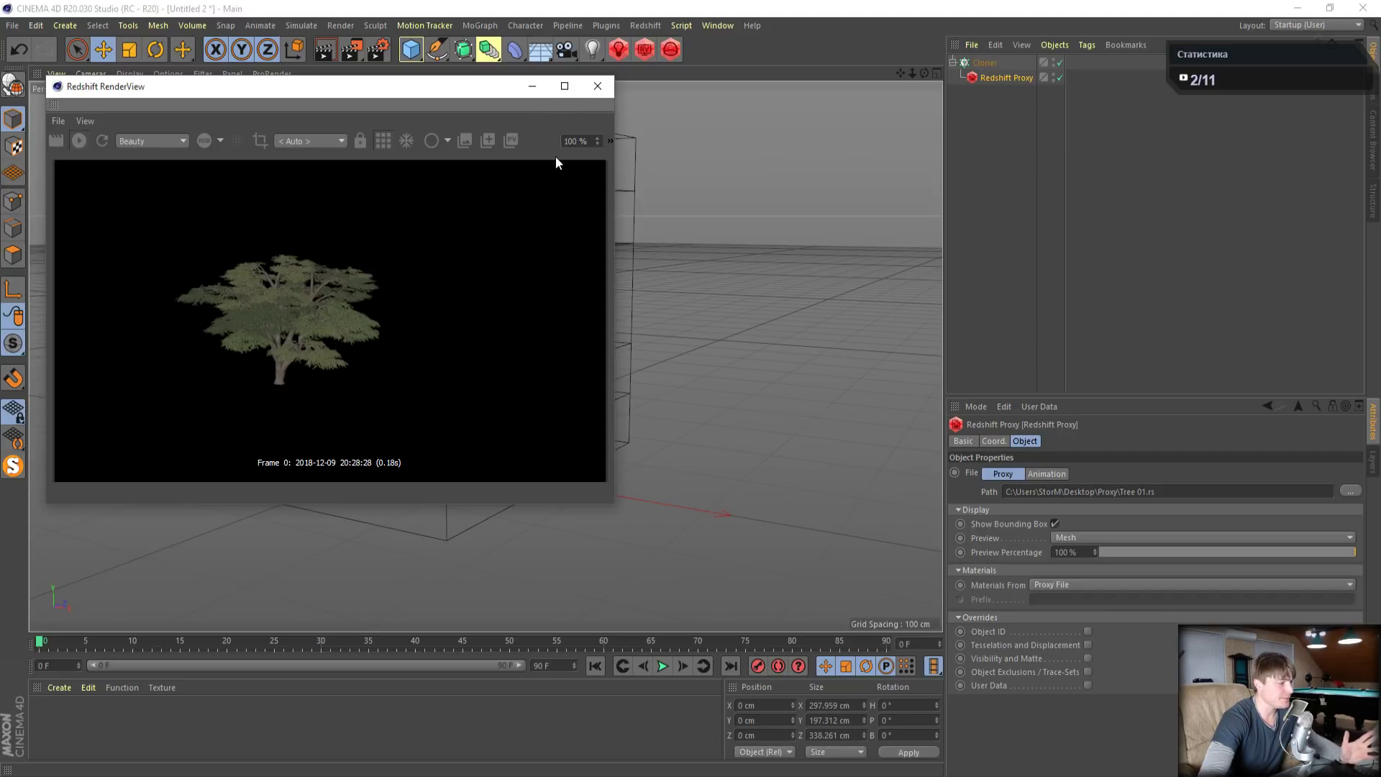
{"action": "key", "text": "Escape"}
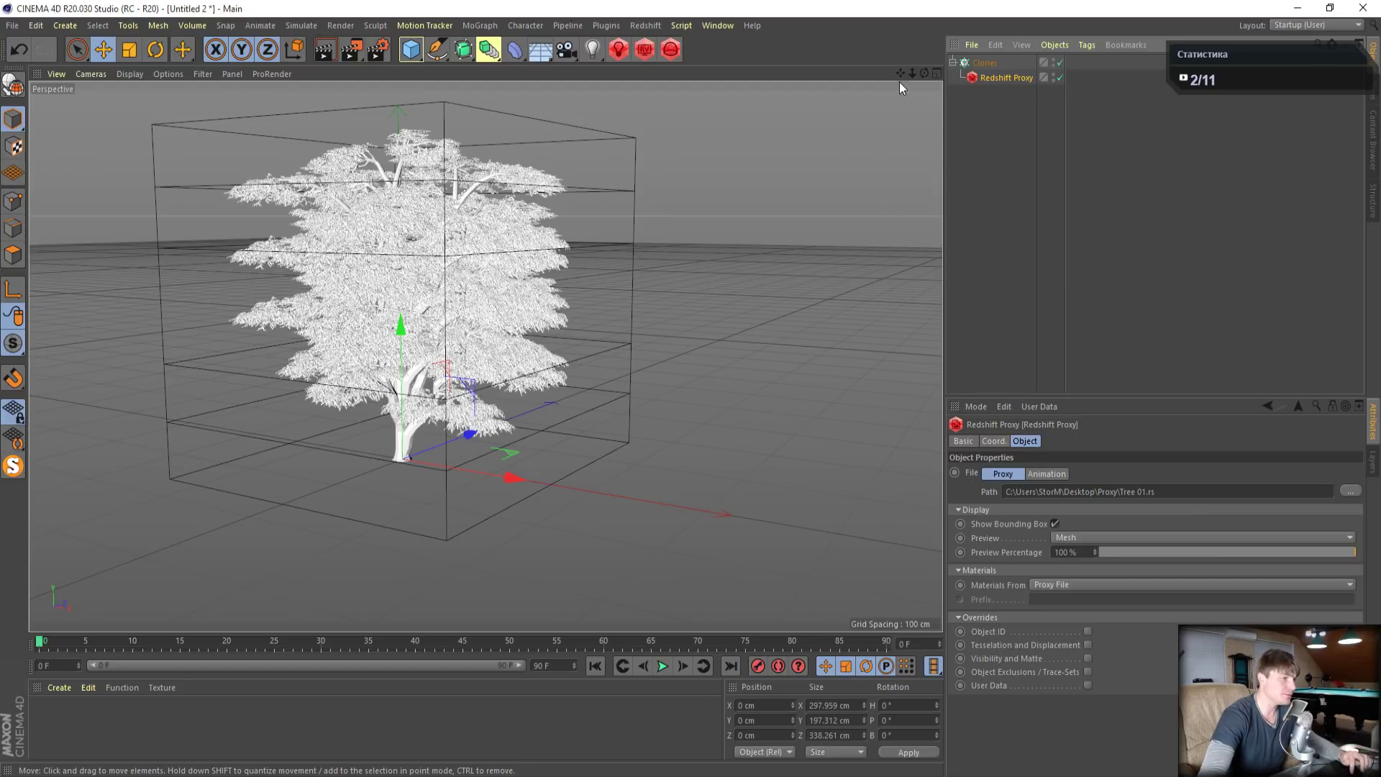
Set the Cloner's per-step offset to 200 cm in X and 0 cm in Y so the trees form a row
{"action": "left_click", "coordinate": [985, 63]}
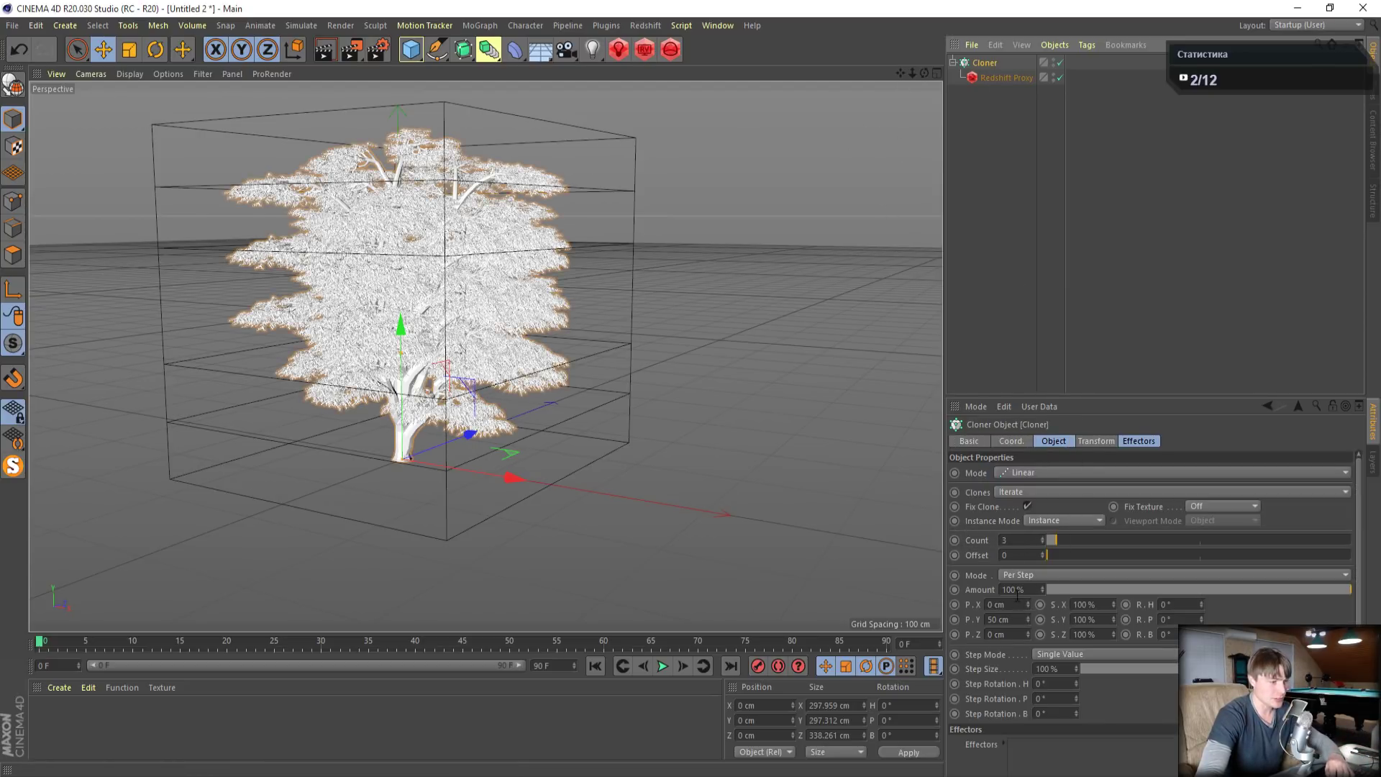
{"action": "left_click_drag", "start_coordinate": [1019, 621], "coordinate": [955, 607]}
{"action": "type", "text": "0"}
{"action": "type", "text": "20"}
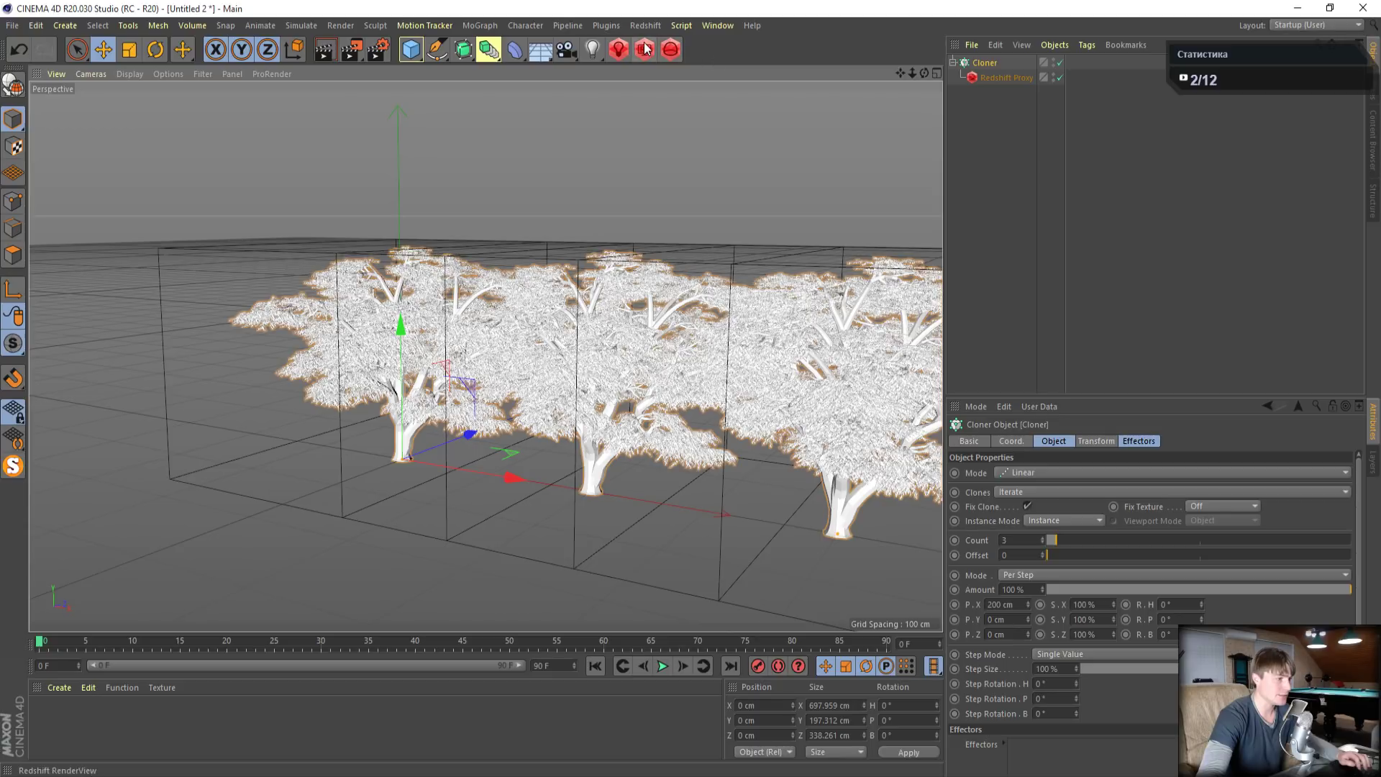
Set the Cloner's count to 5 trees
{"action": "left_click_drag", "start_coordinate": [902, 74], "coordinate": [856, 84]}
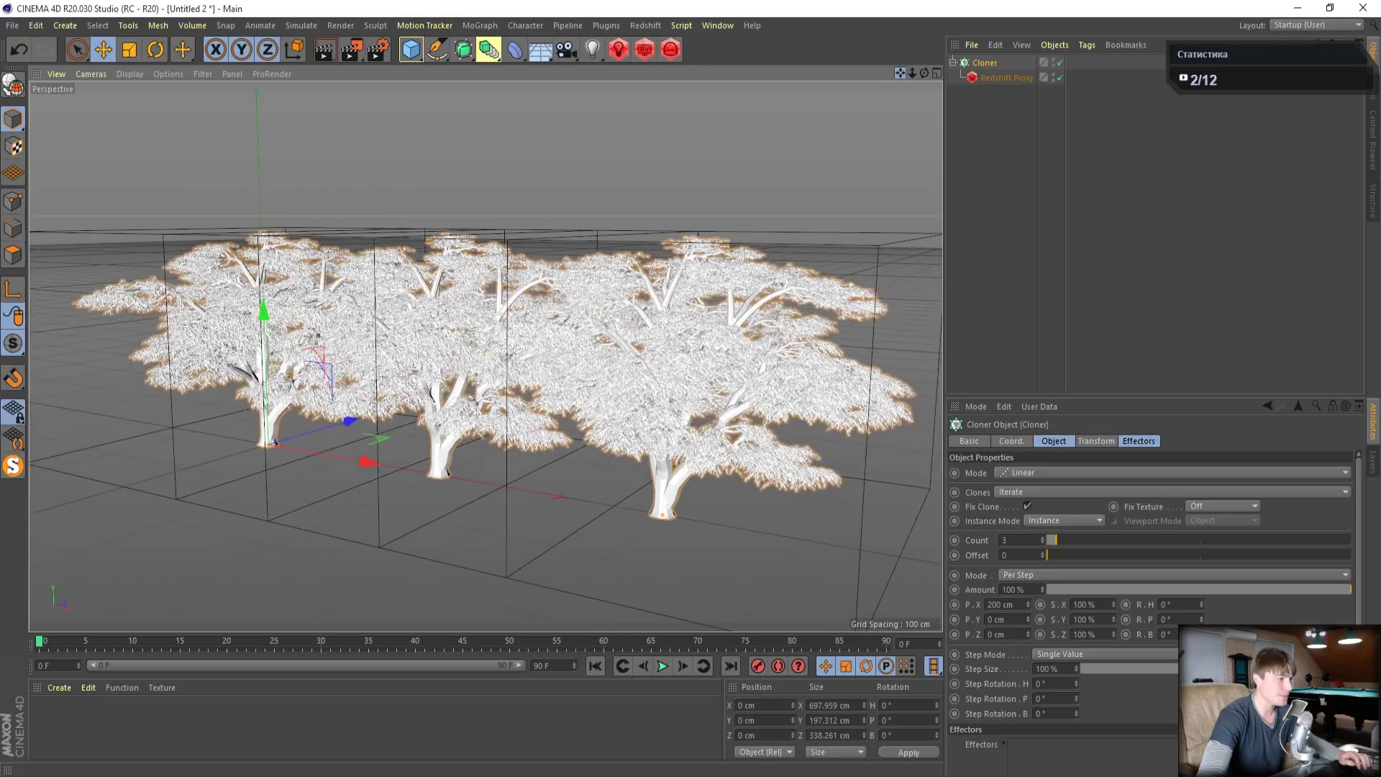
{"action": "mouse_move", "coordinate": [620, 300]}
{"action": "left_mouse_down", "text": "alt"}
{"action": "mouse_move", "coordinate": [546, 211]}
{"action": "mouse_move", "coordinate": [710, 458]}
{"action": "left_mouse_up", "text": "alt"}
{"action": "double_click", "coordinate": [1018, 539]}
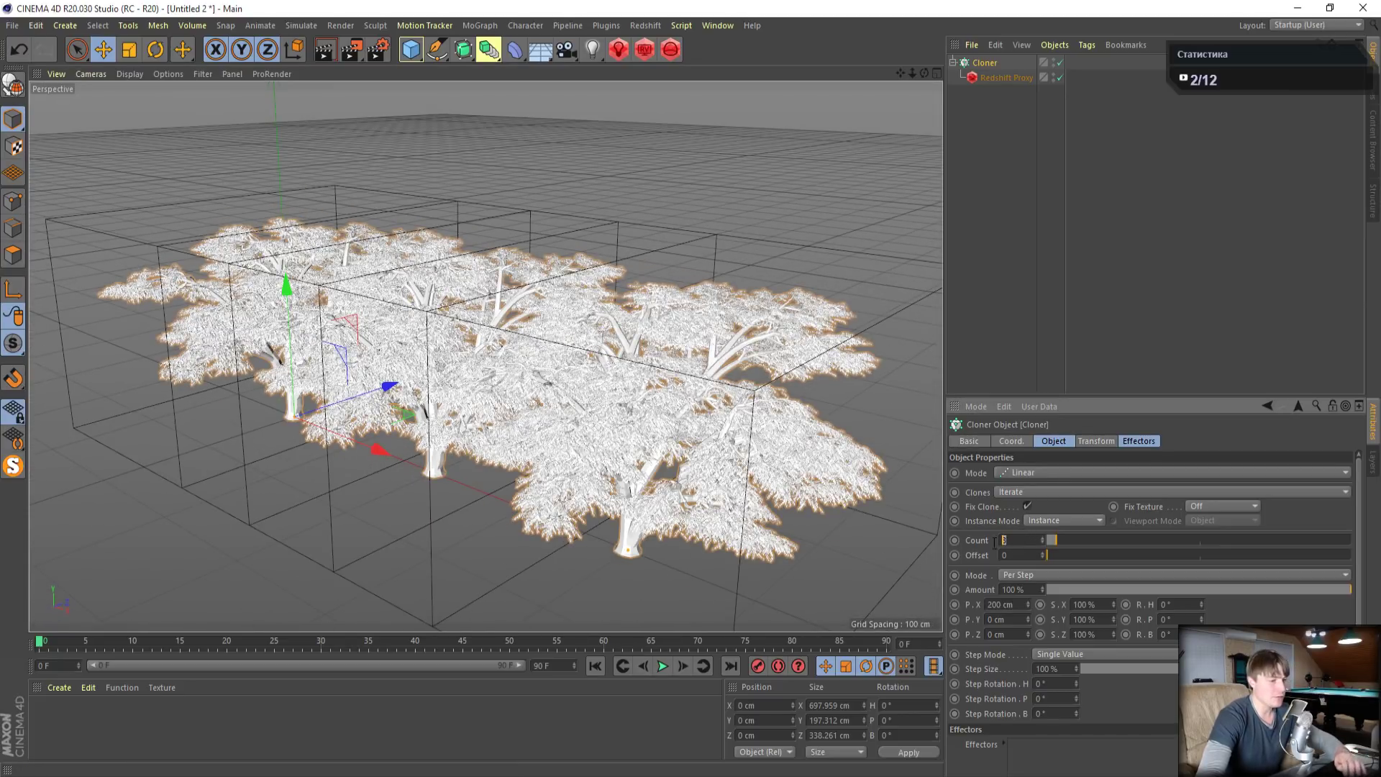
{"action": "type", "text": "5"}
{"action": "key", "text": "Return"}
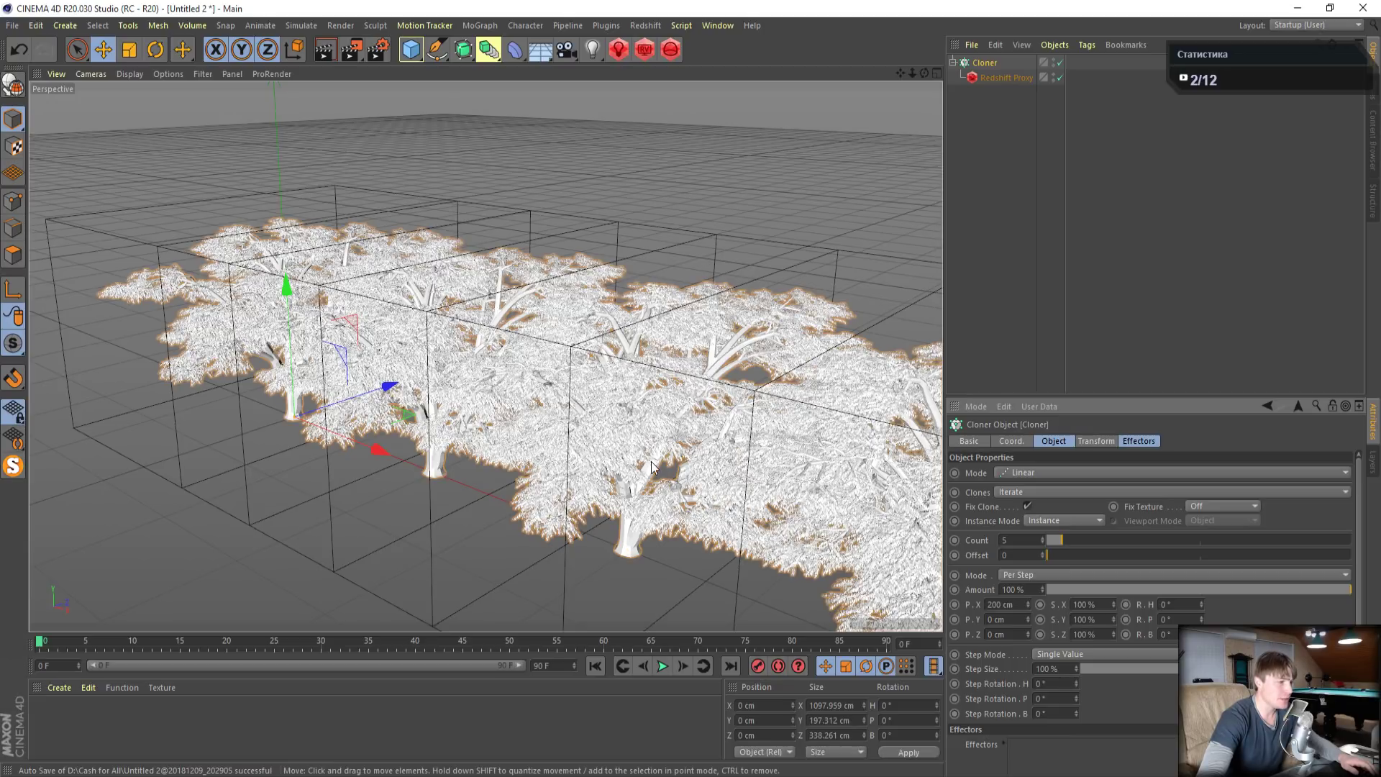
{"action": "middle_click_drag", "start_coordinate": [503, 346], "coordinate": [353, 256], "text": "alt"}
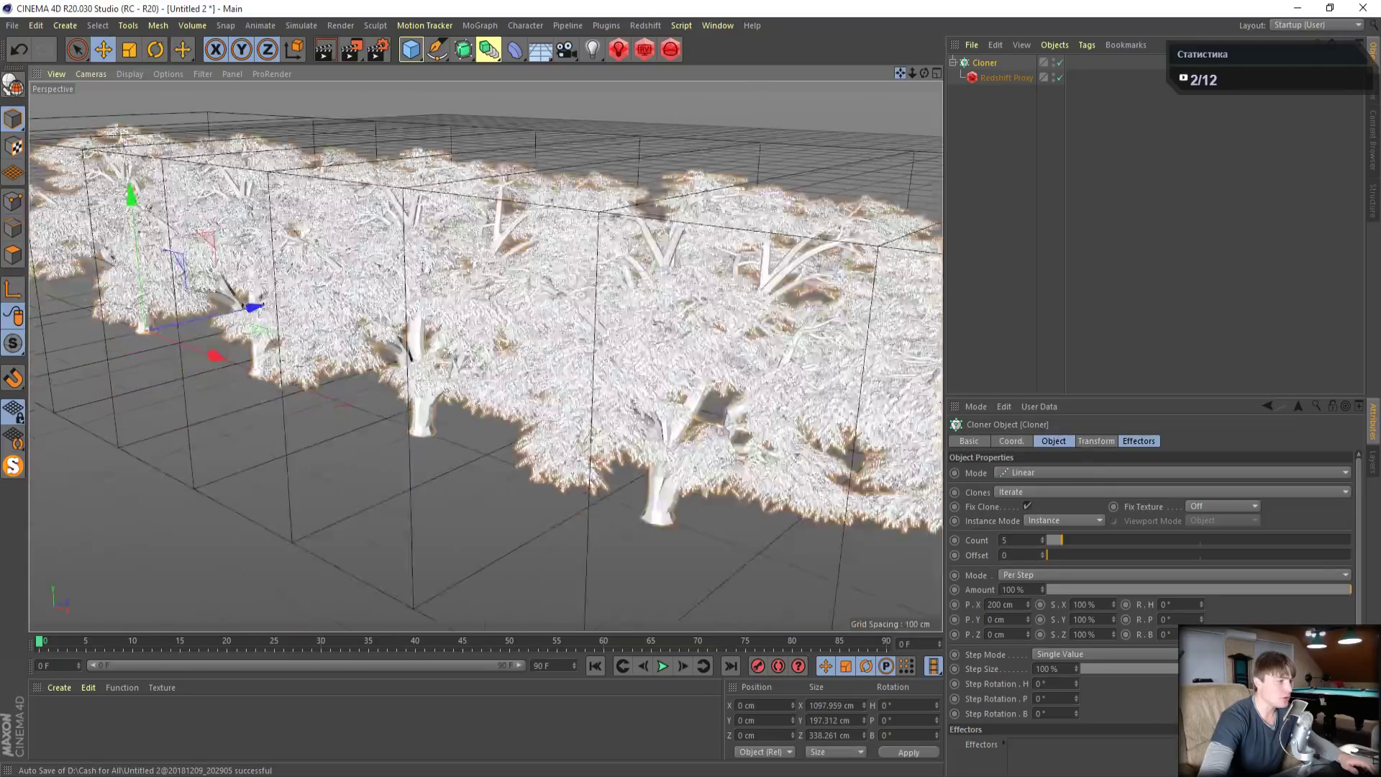
{"action": "middle_click_drag", "start_coordinate": [699, 321], "coordinate": [715, 335], "text": "alt"}
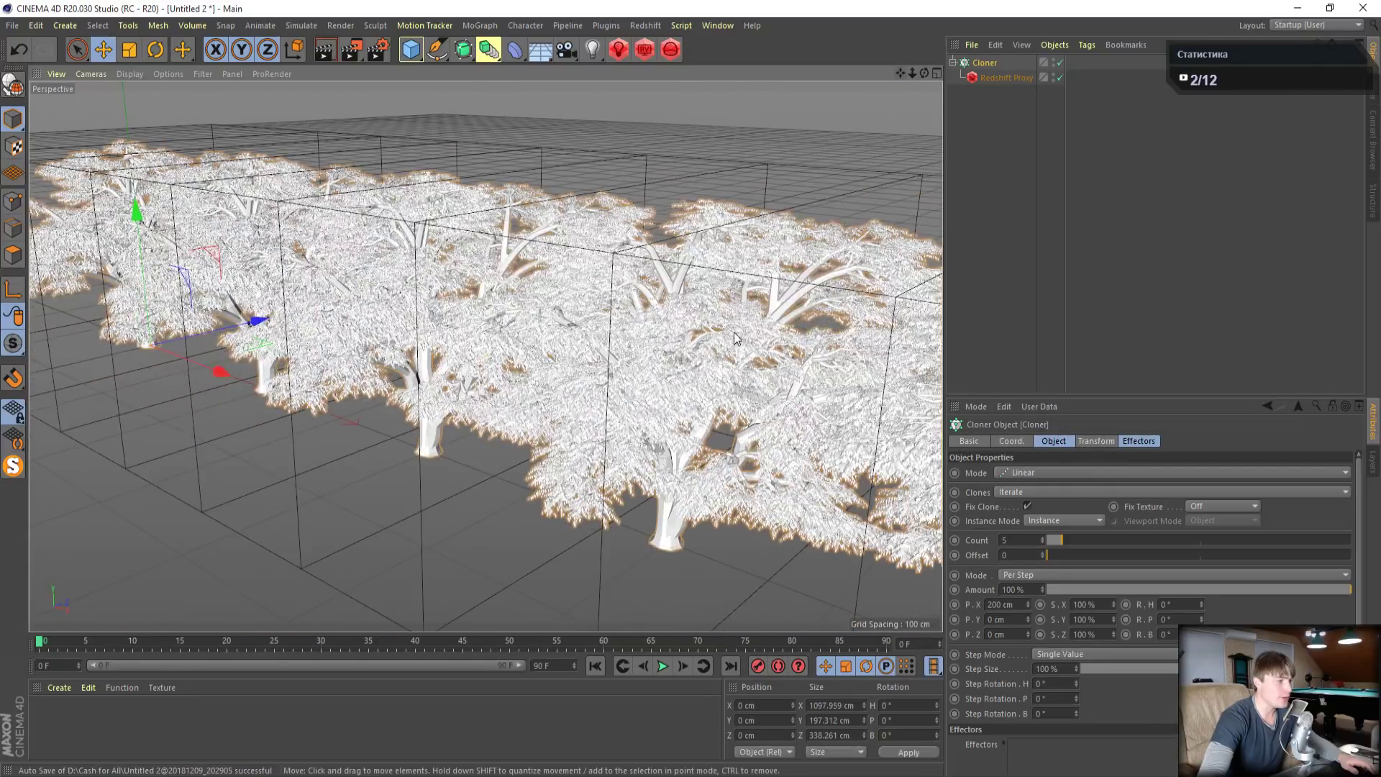
{"action": "scroll", "coordinate": [715, 335], "scroll_direction": "down", "scroll_amount": 3}
{"action": "left_click_drag", "start_coordinate": [902, 72], "coordinate": [900, 68]}
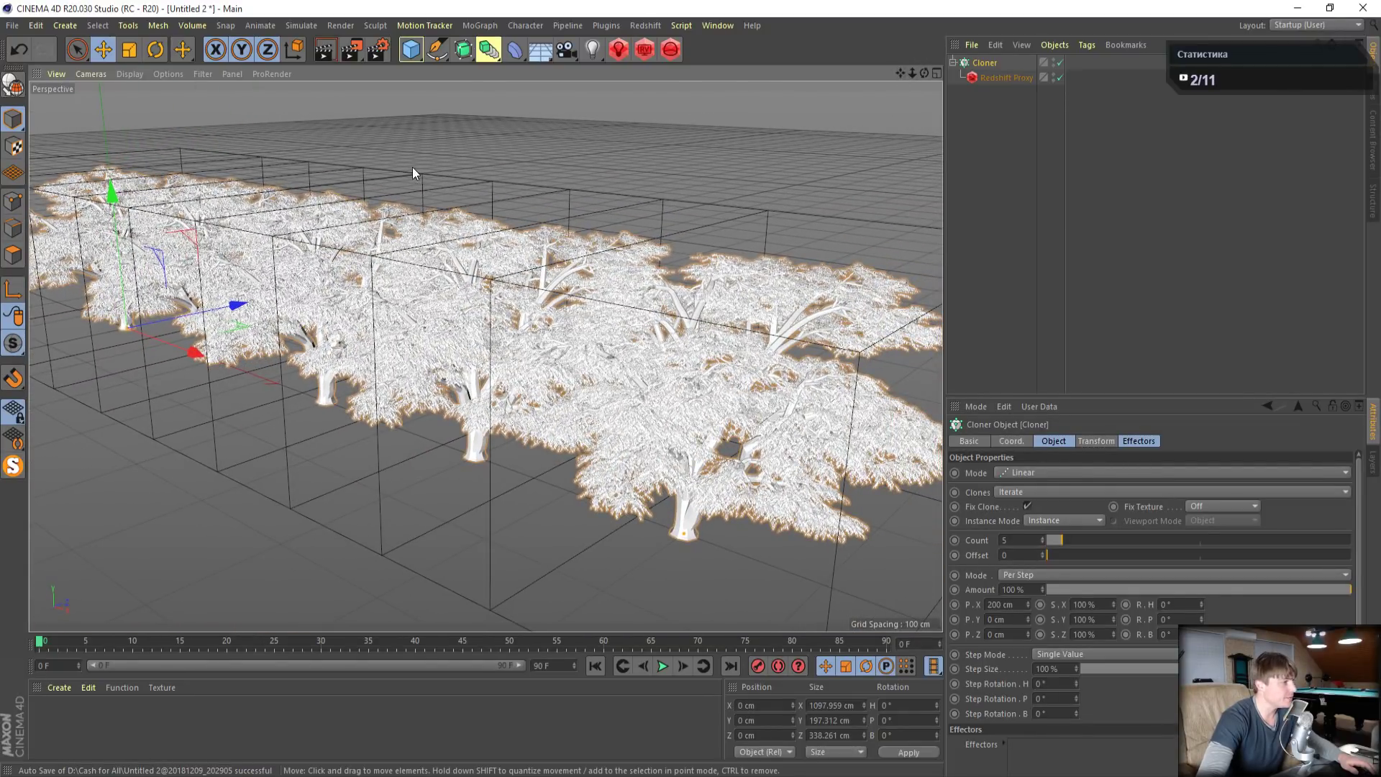
Check the output width and height in the render settings and render the row of trees to the Picture Viewer
{"action": "left_click", "coordinate": [378, 50]}
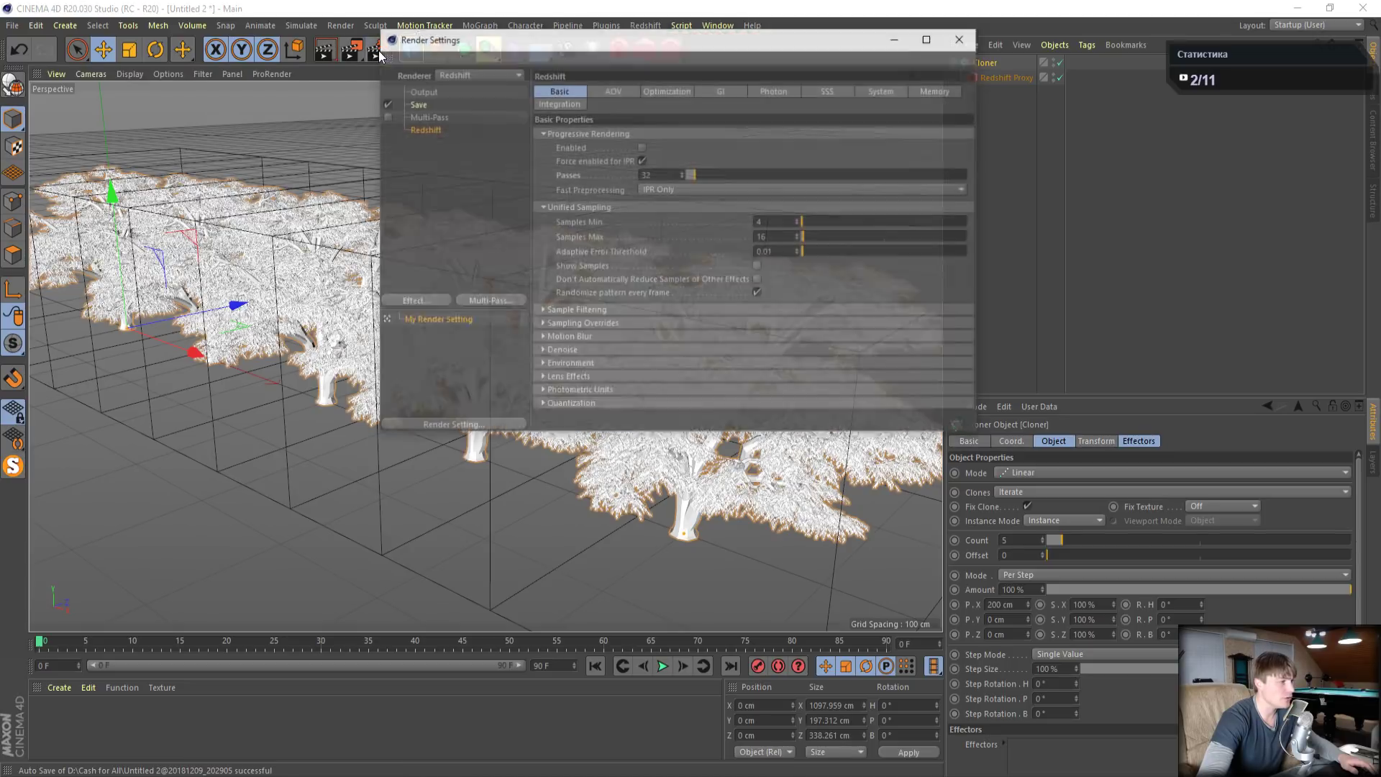
{"action": "left_click", "coordinate": [424, 92]}
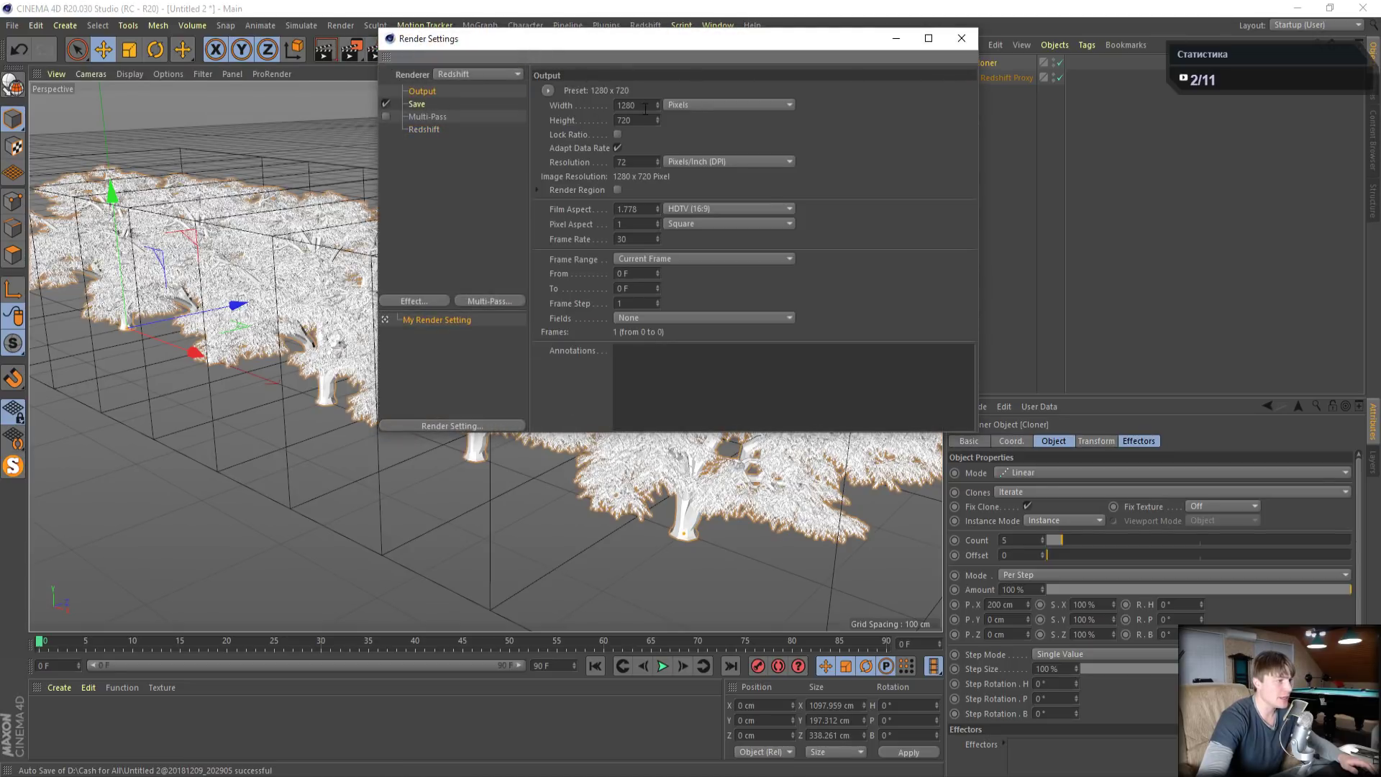
{"action": "double_click", "coordinate": [640, 119]}
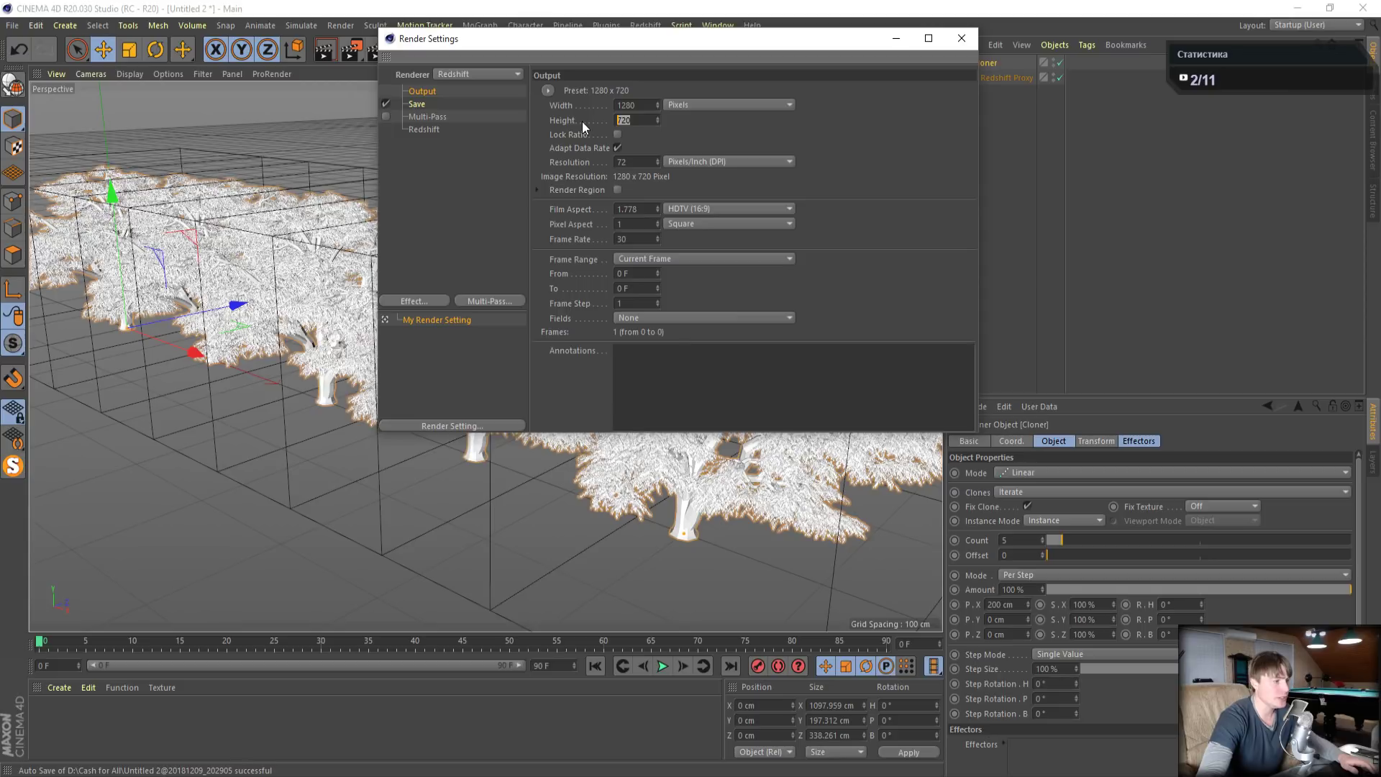
{"action": "double_click", "coordinate": [640, 105]}
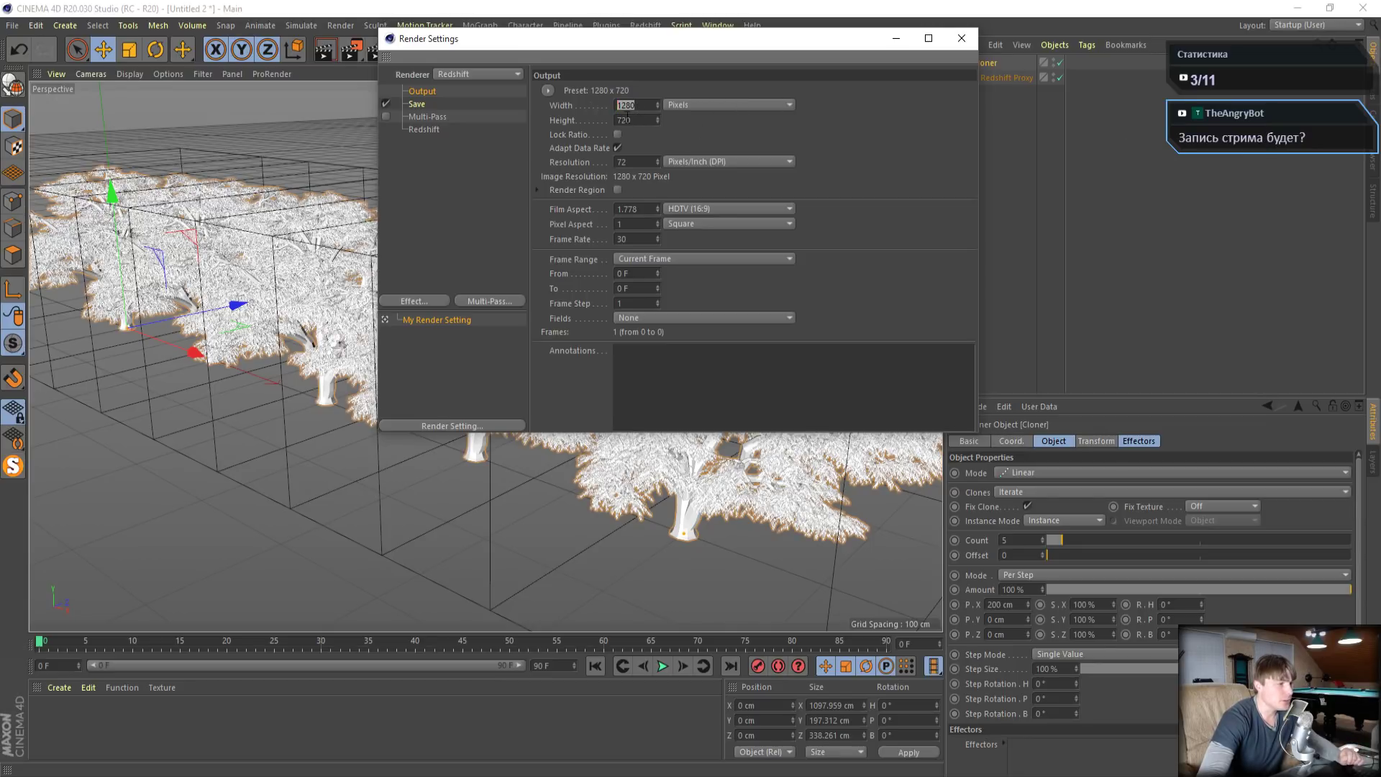
{"action": "key", "text": "Tab"}
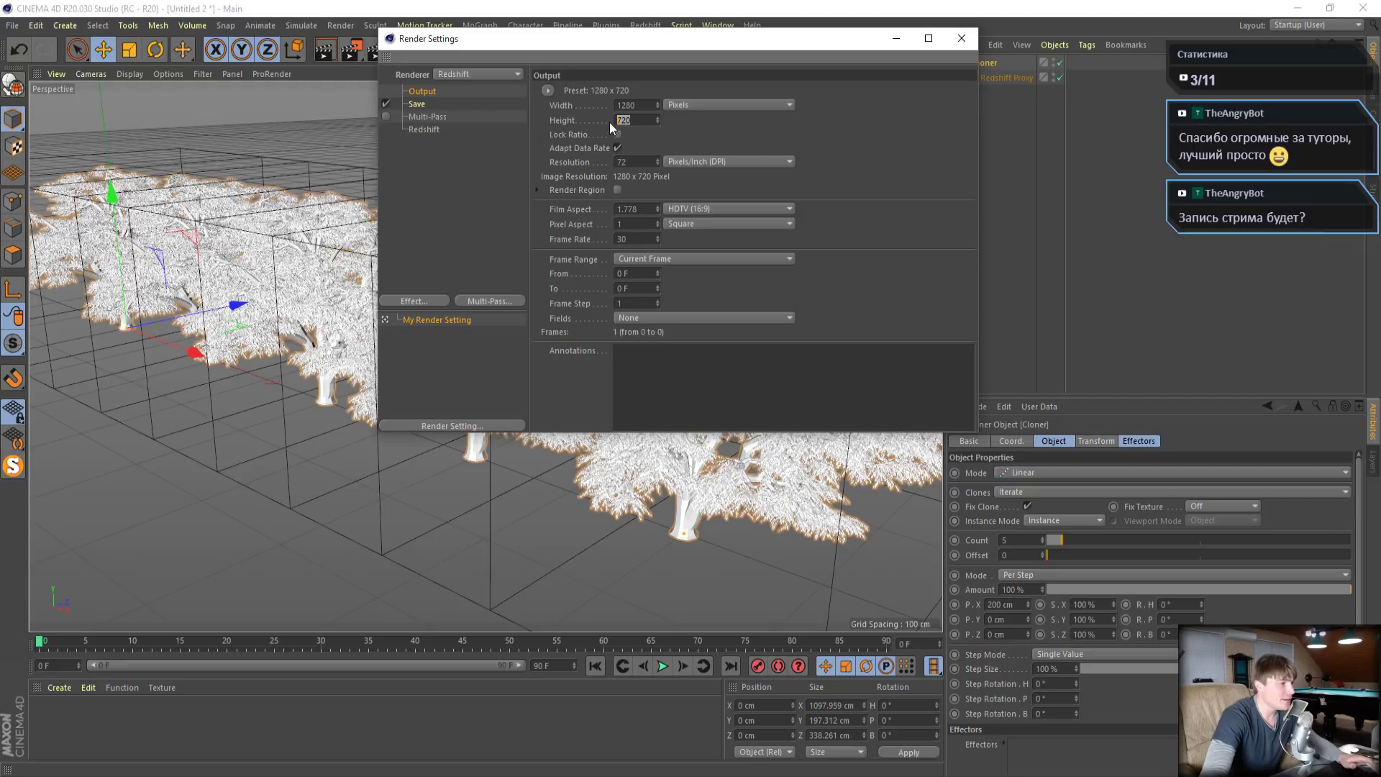
{"action": "left_click", "coordinate": [961, 39]}
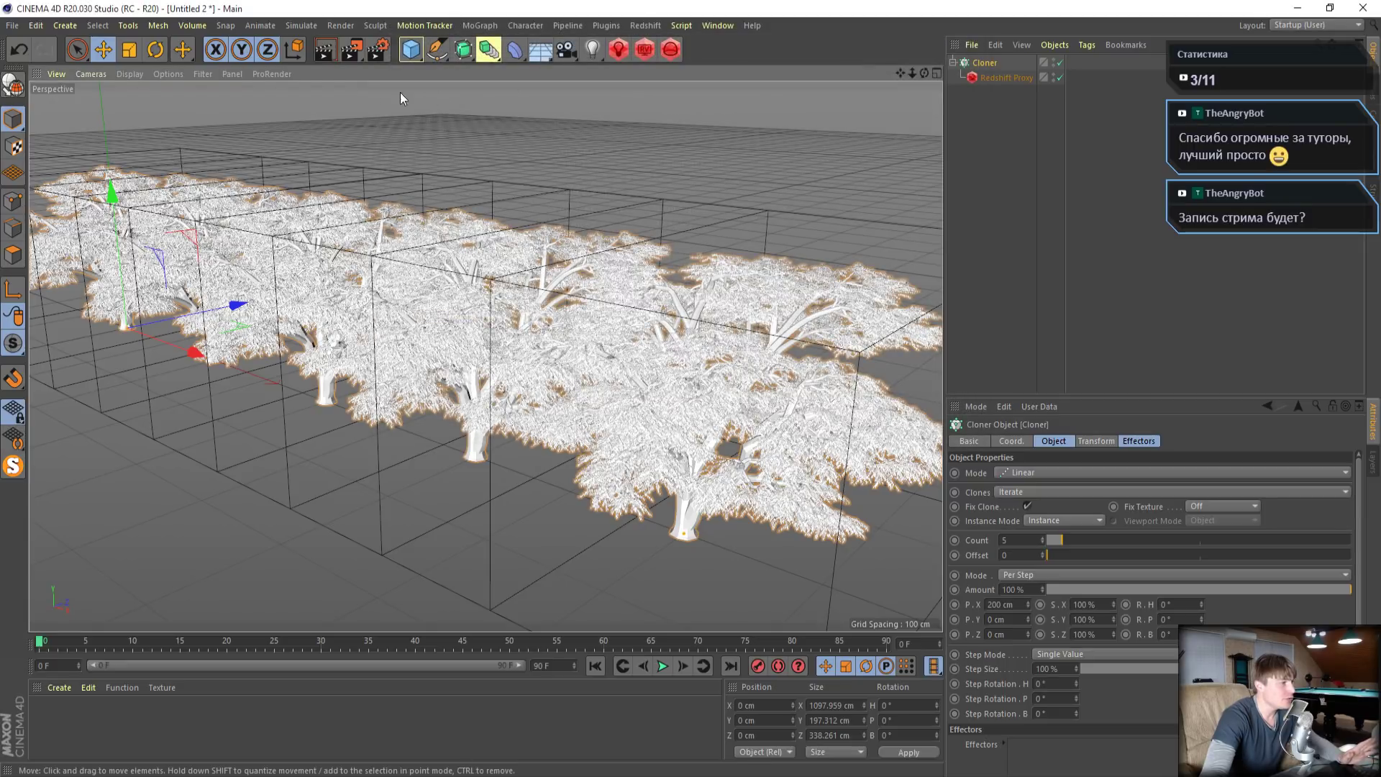
{"action": "left_click", "coordinate": [352, 51]}
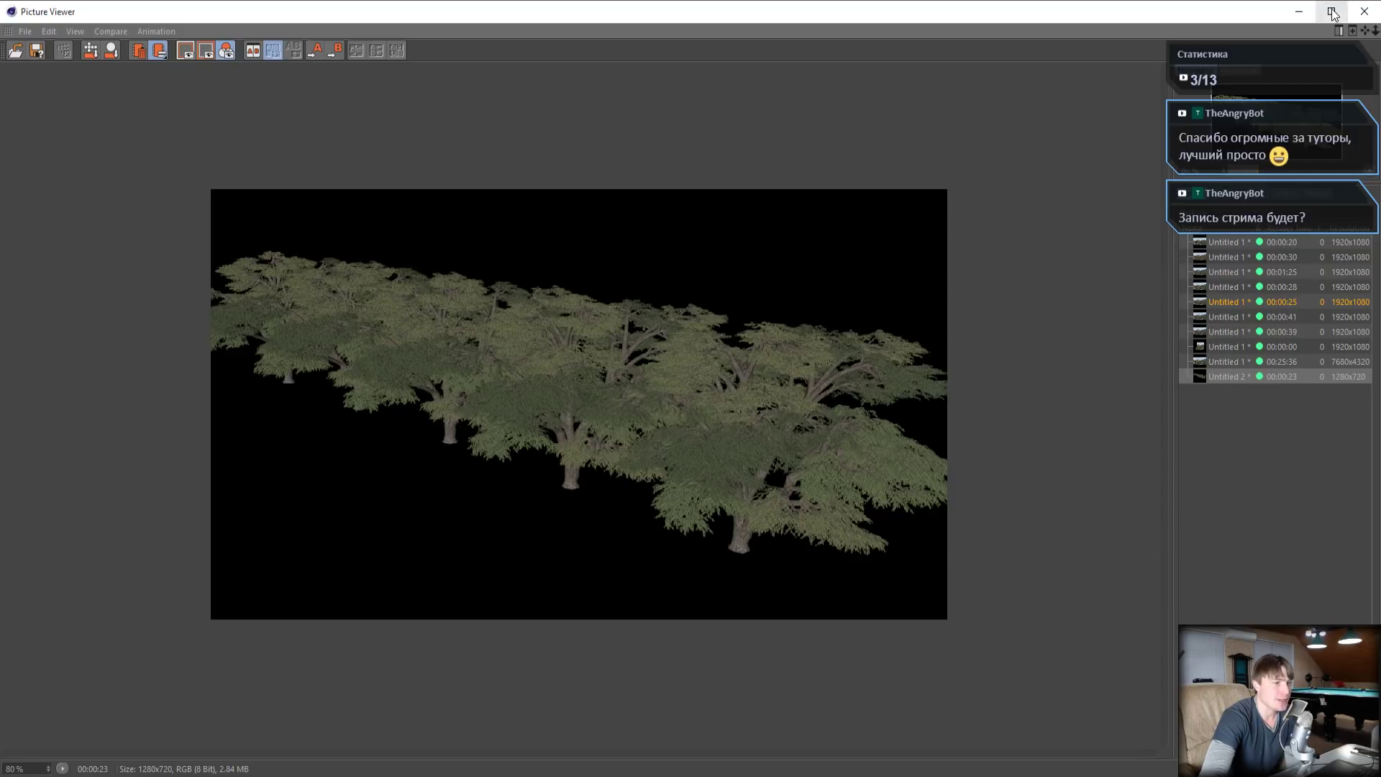
{"action": "left_click", "coordinate": [1302, 11]}
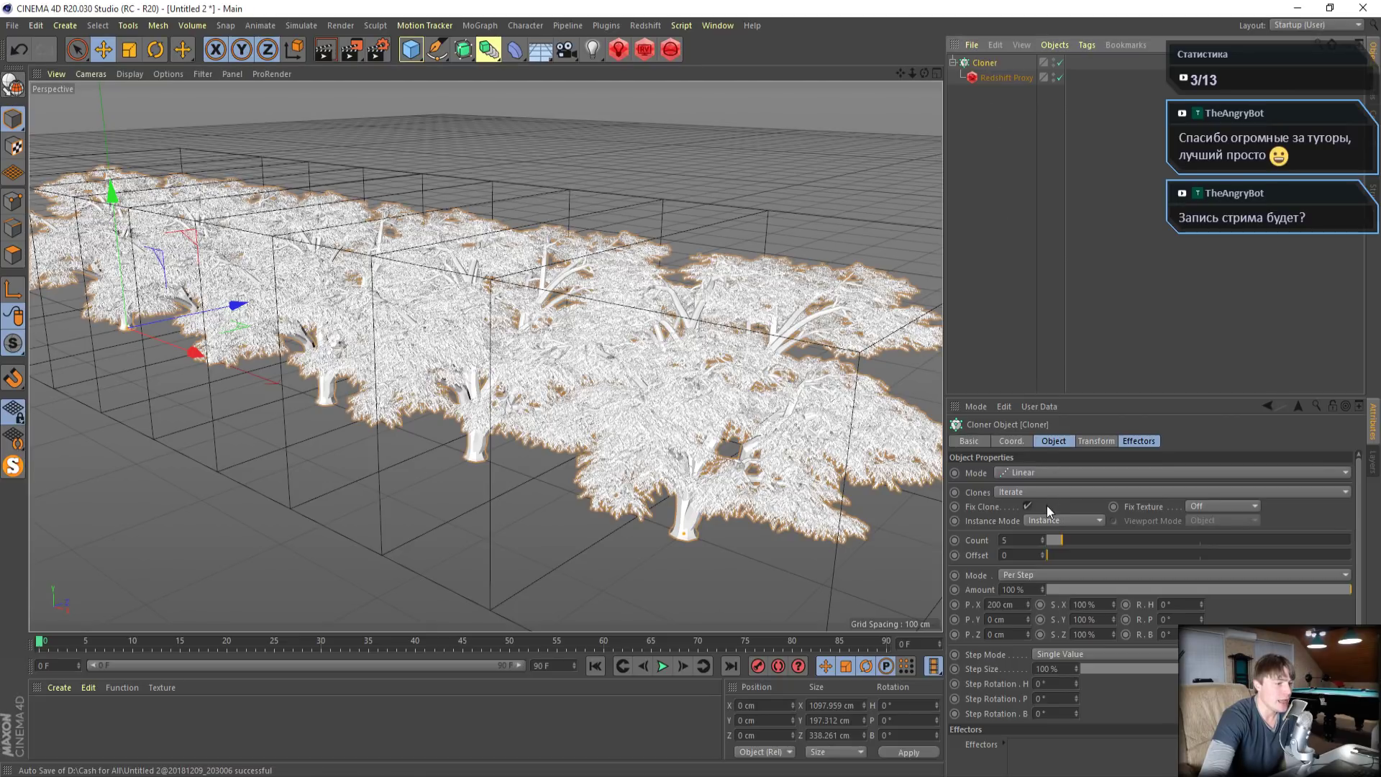
Set the Cloner's instance mode to Render Instance, render again to the Picture Viewer and compare the render with the previous one
{"action": "left_click", "coordinate": [1044, 523]}
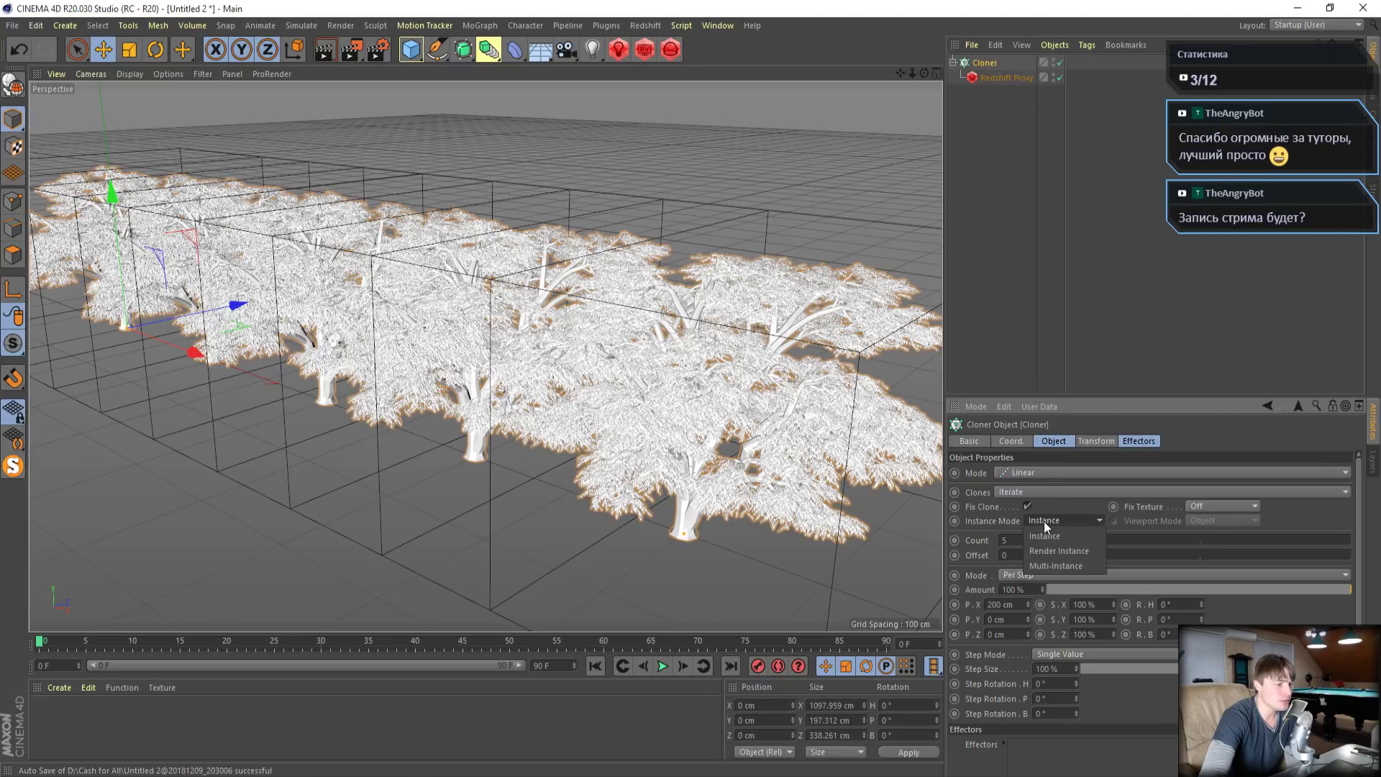
{"action": "left_click", "coordinate": [1070, 548]}
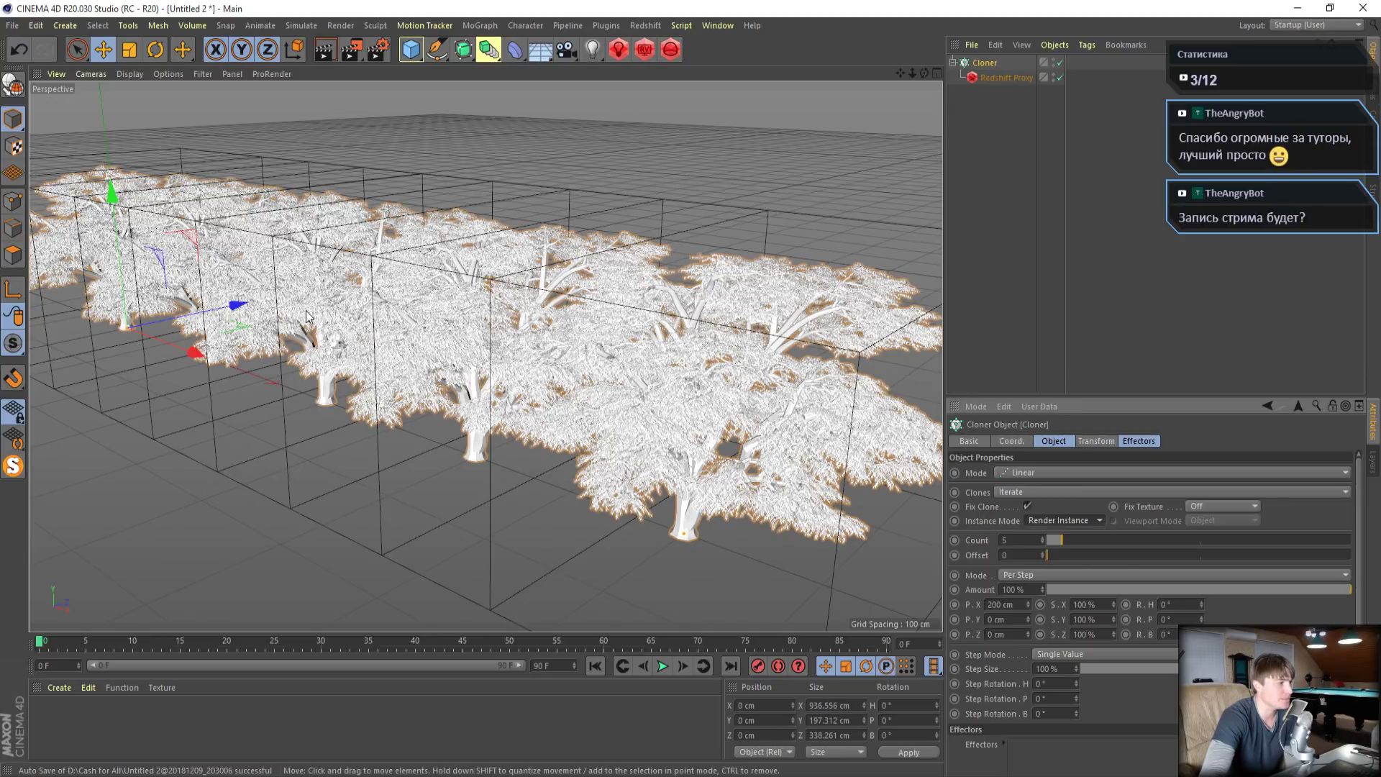
{"action": "left_click", "coordinate": [352, 50]}
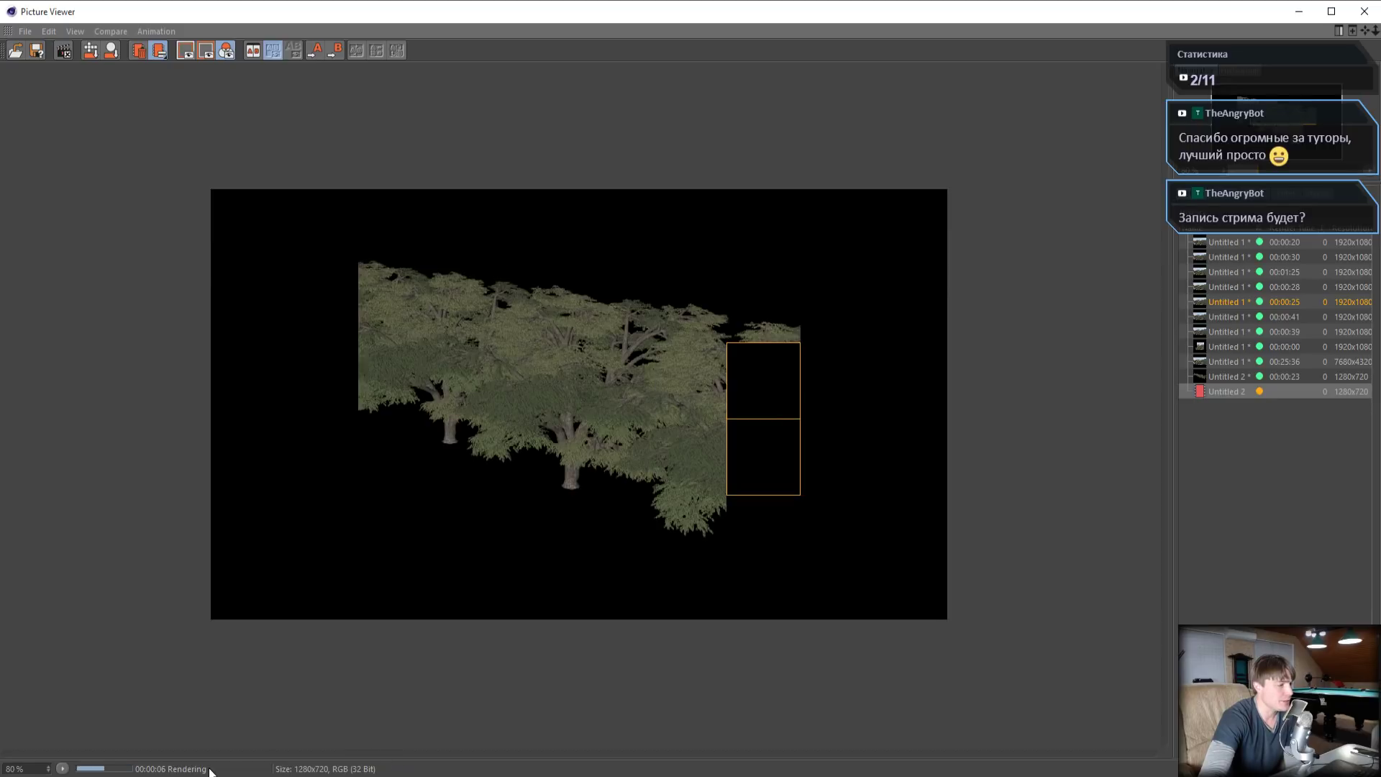
{"action": "left_click", "coordinate": [1292, 379]}
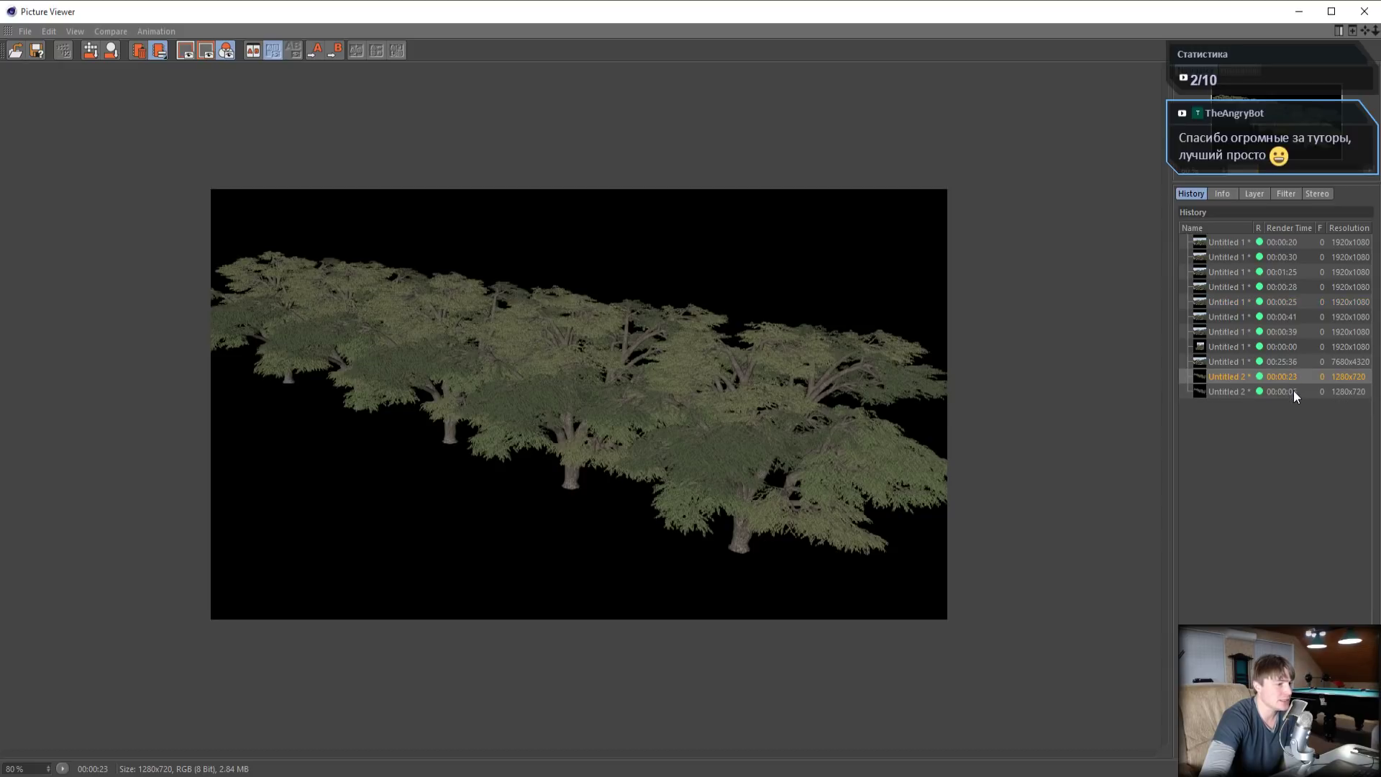
{"action": "left_click", "coordinate": [1293, 391]}
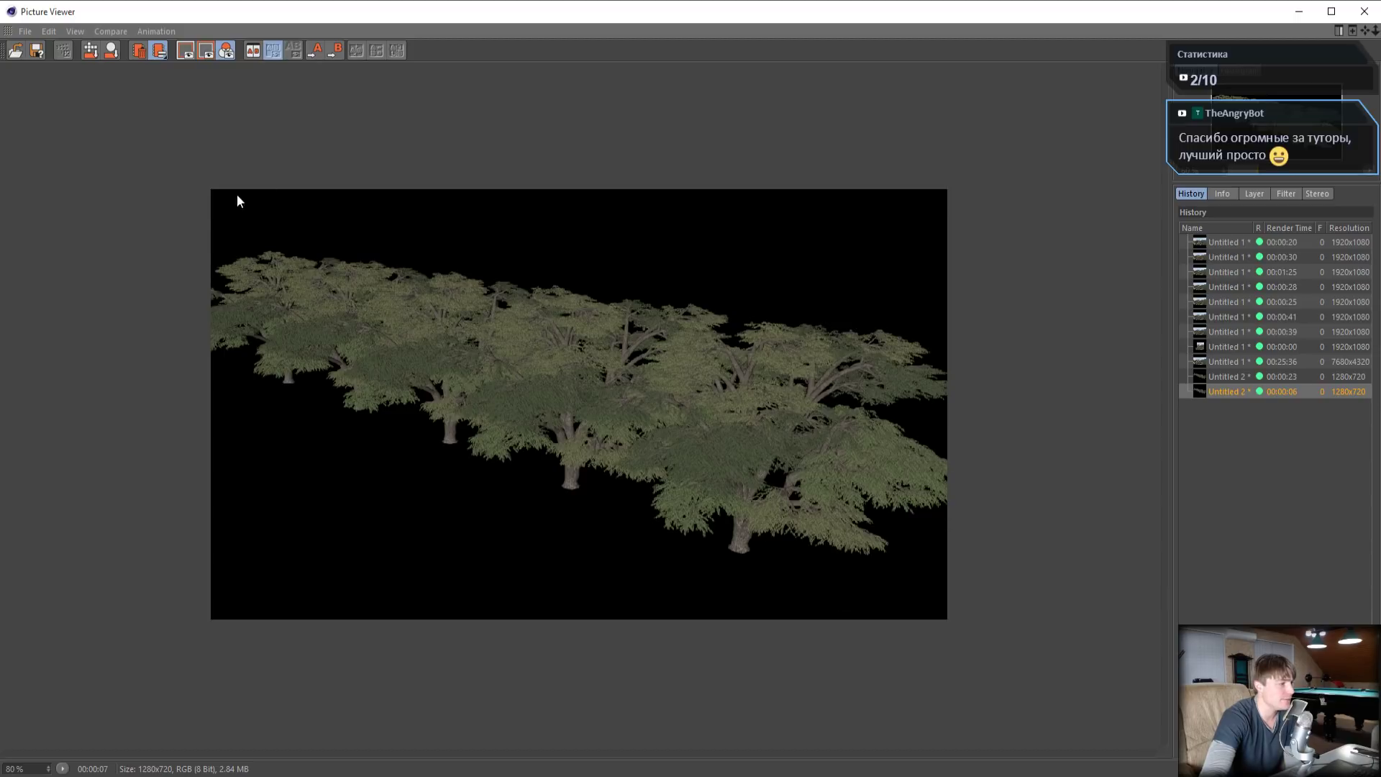
{"action": "left_click", "coordinate": [1292, 13]}
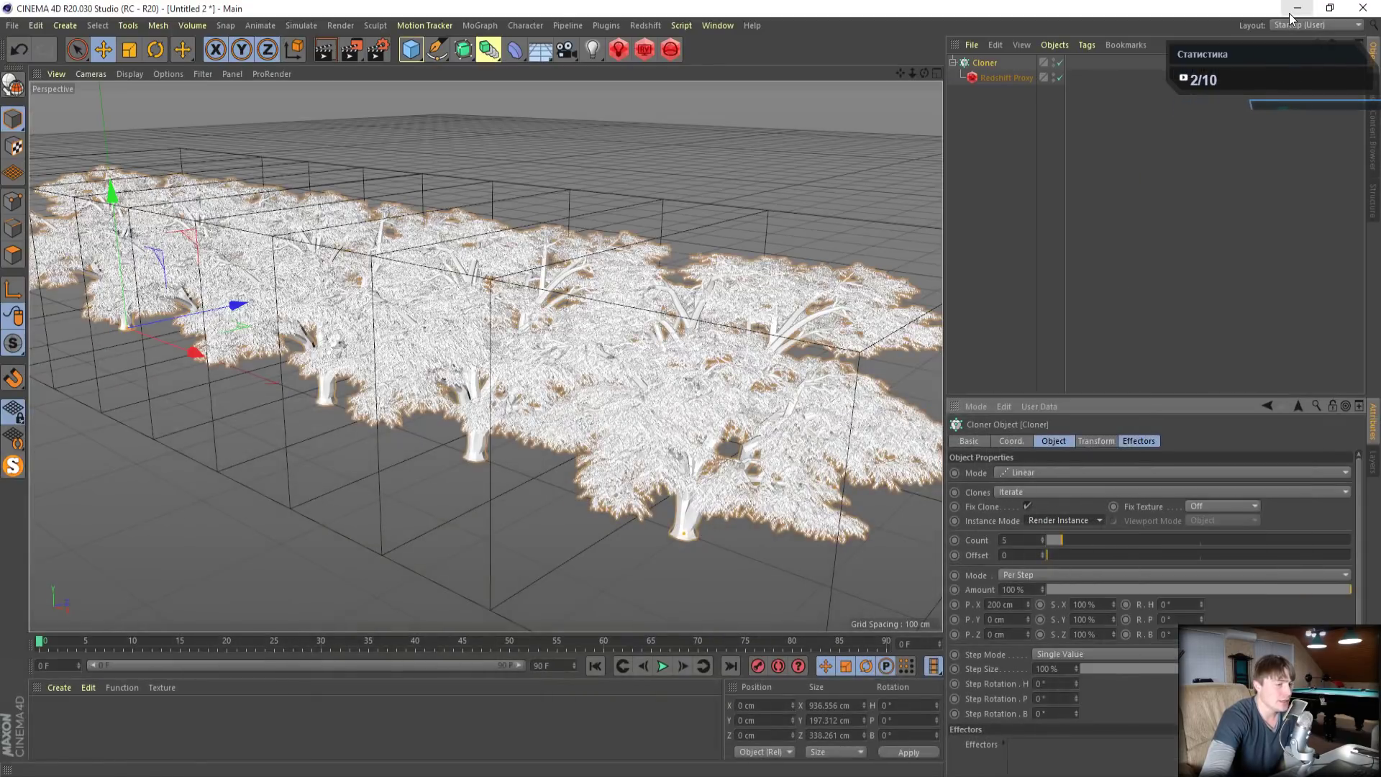
Set the Cloner's instance mode to Multi-Instance, render to the Picture Viewer and compare it with the first tree render
{"action": "left_click", "coordinate": [1042, 520]}
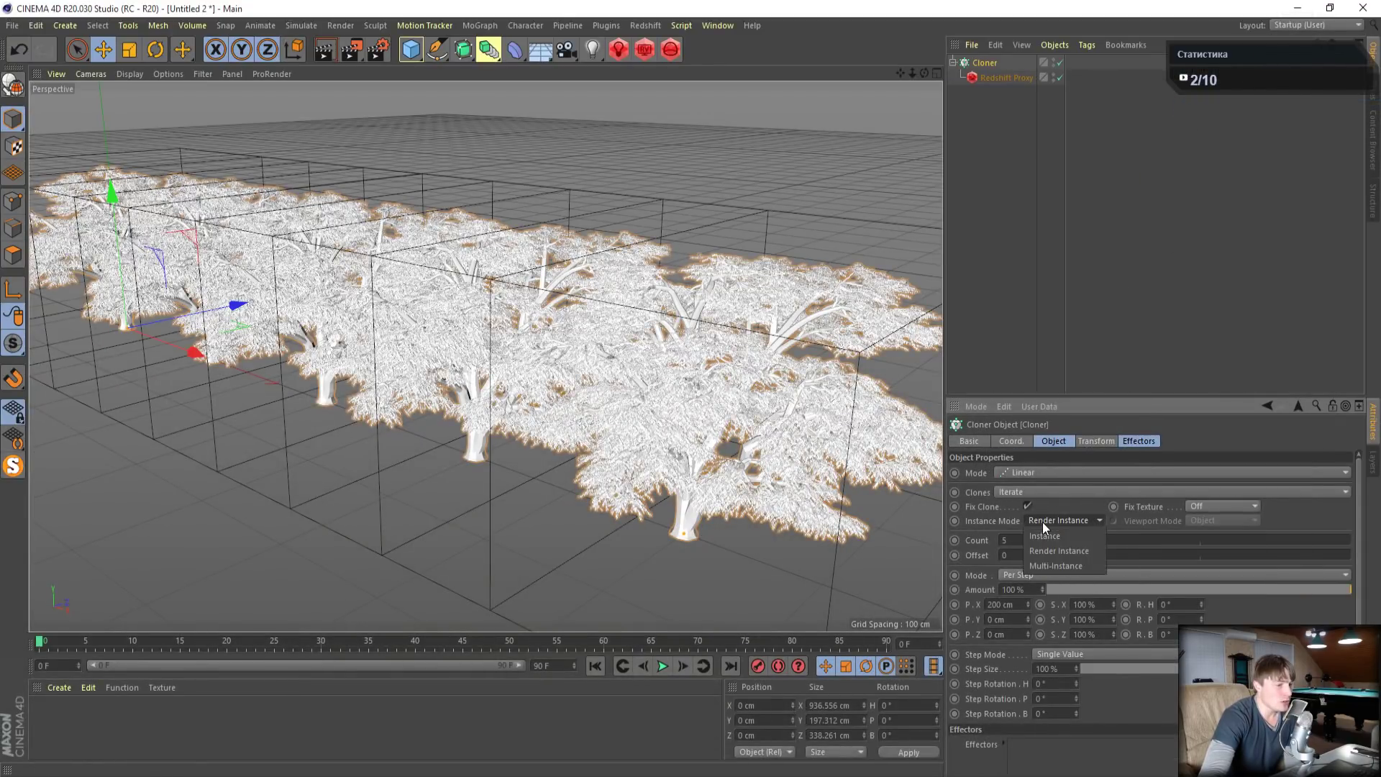
{"action": "left_click", "coordinate": [1063, 566]}
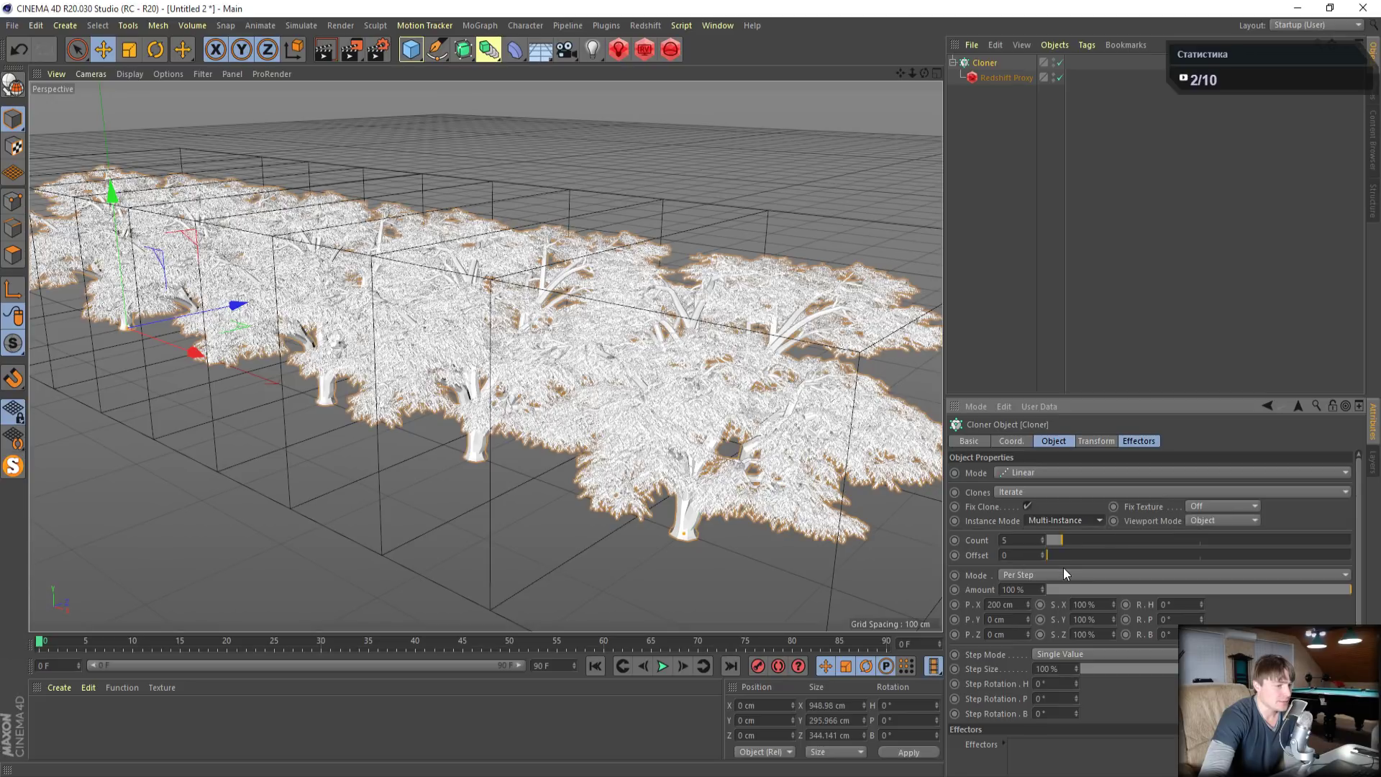
{"action": "left_click", "coordinate": [360, 57]}
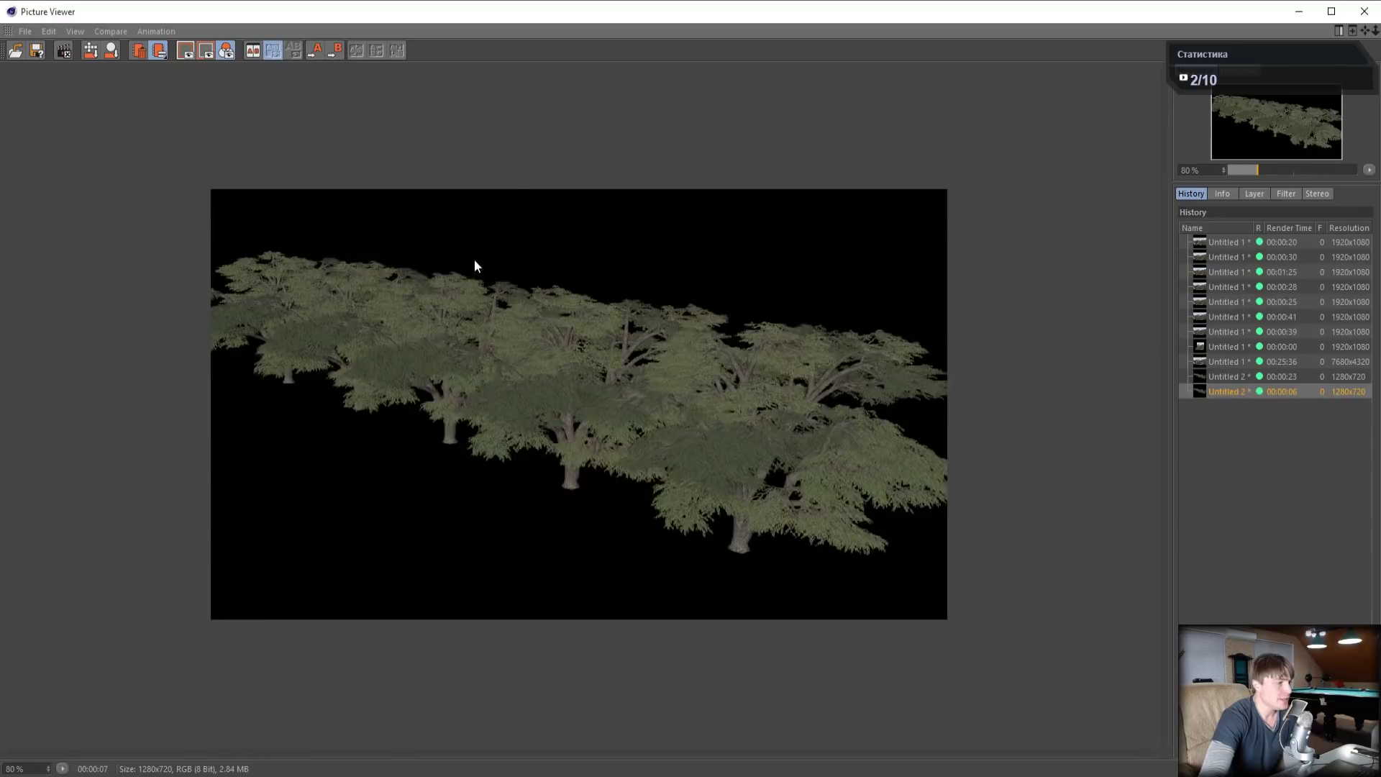
{"action": "key", "text": "shift+r"}
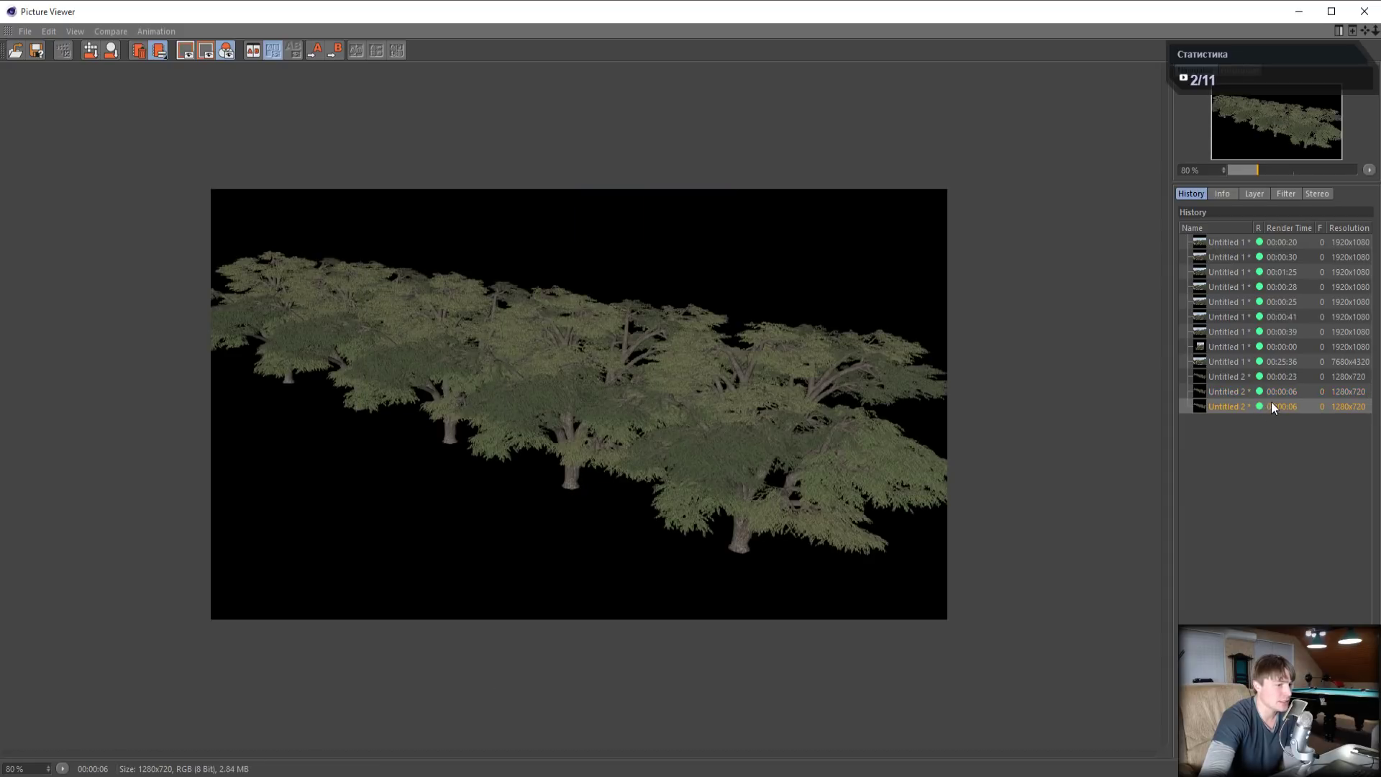
{"action": "left_click", "coordinate": [1281, 379]}
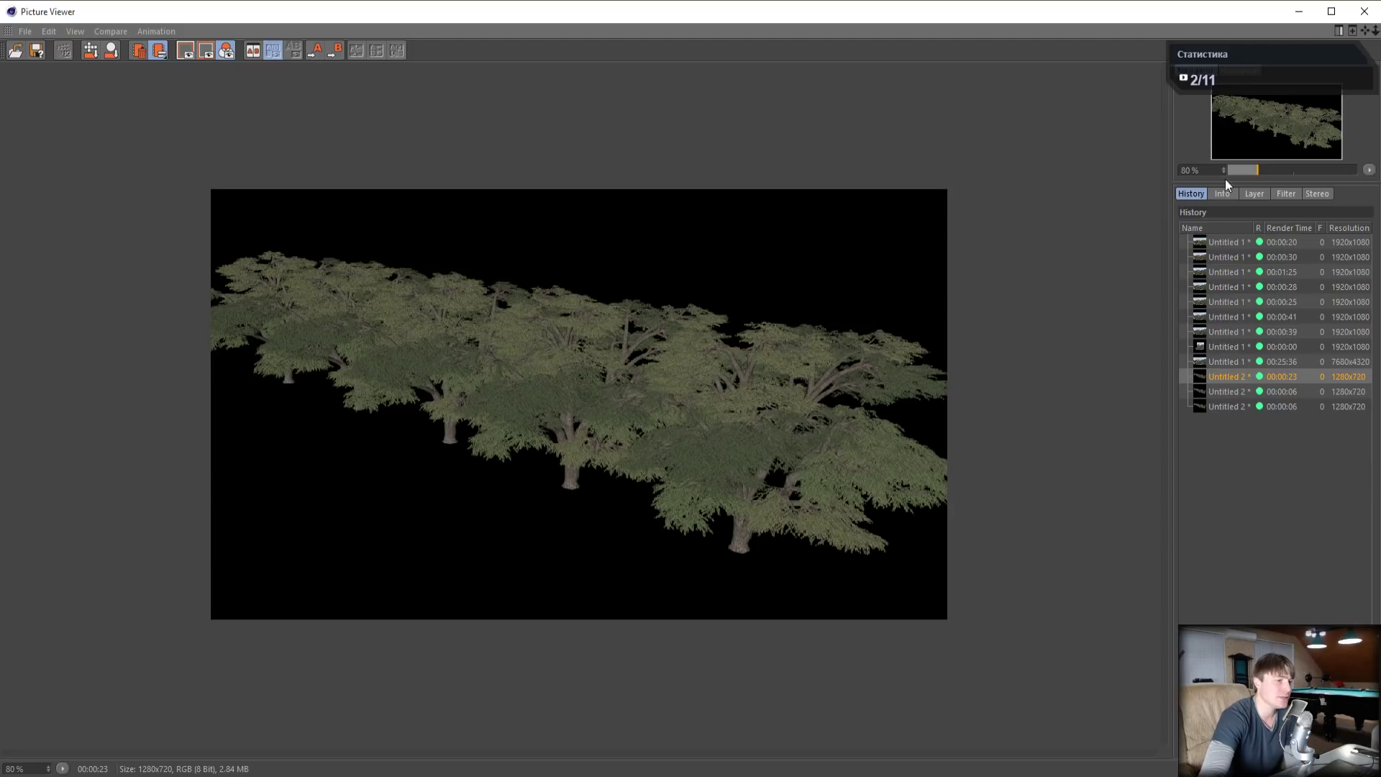
{"action": "left_click", "coordinate": [1302, 11]}
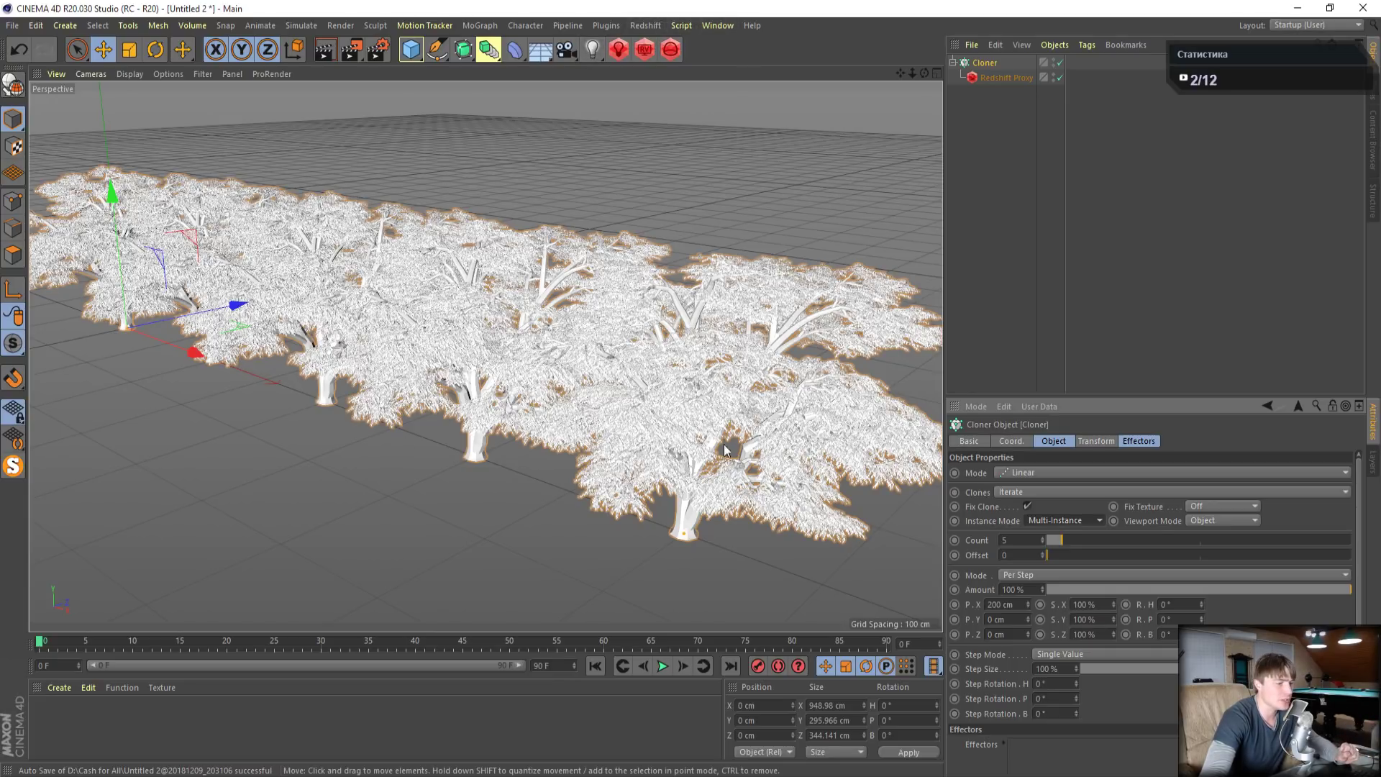
Set the Cloner's instance mode back to Instance and disable both the Cloner and its Redshift Proxy
{"action": "left_click", "coordinate": [1046, 518]}
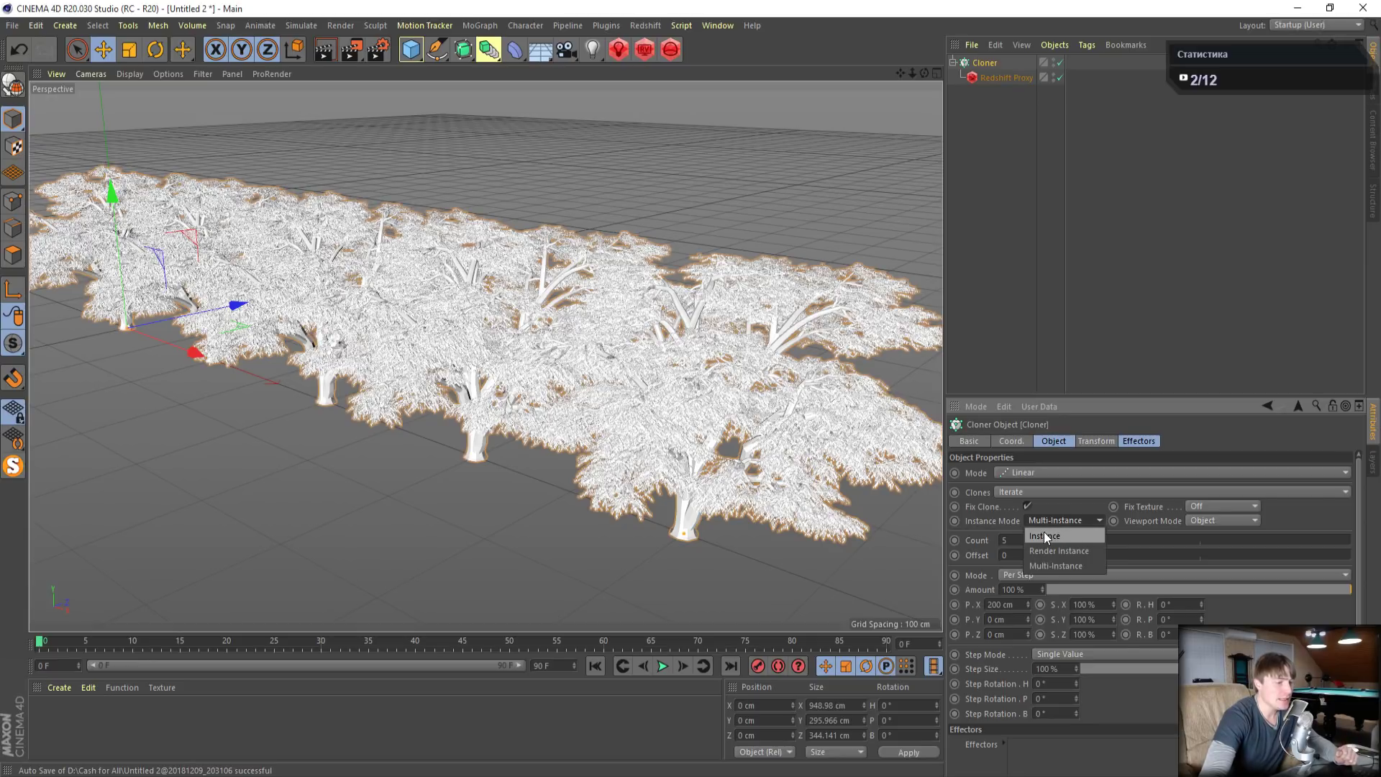
{"action": "left_click", "coordinate": [1045, 537]}
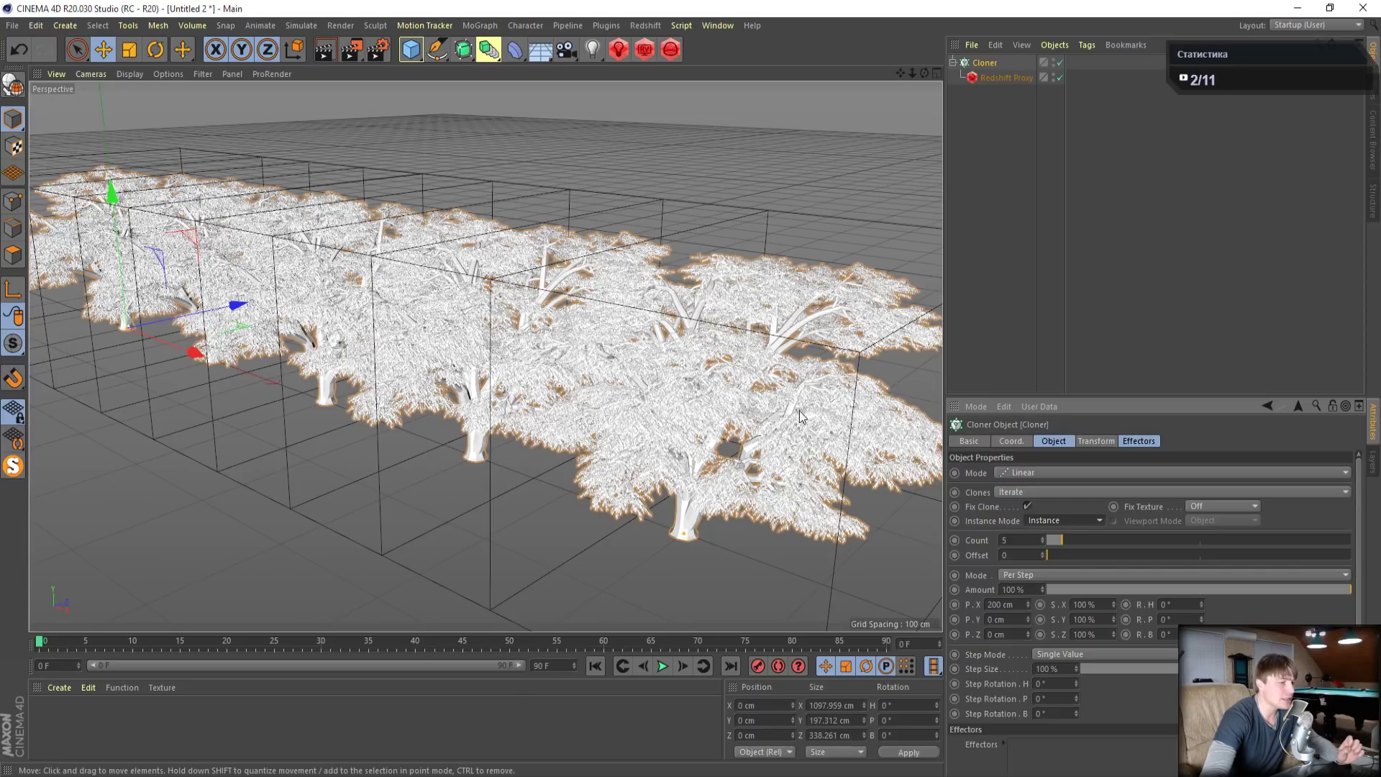
{"action": "left_click", "coordinate": [1069, 521]}
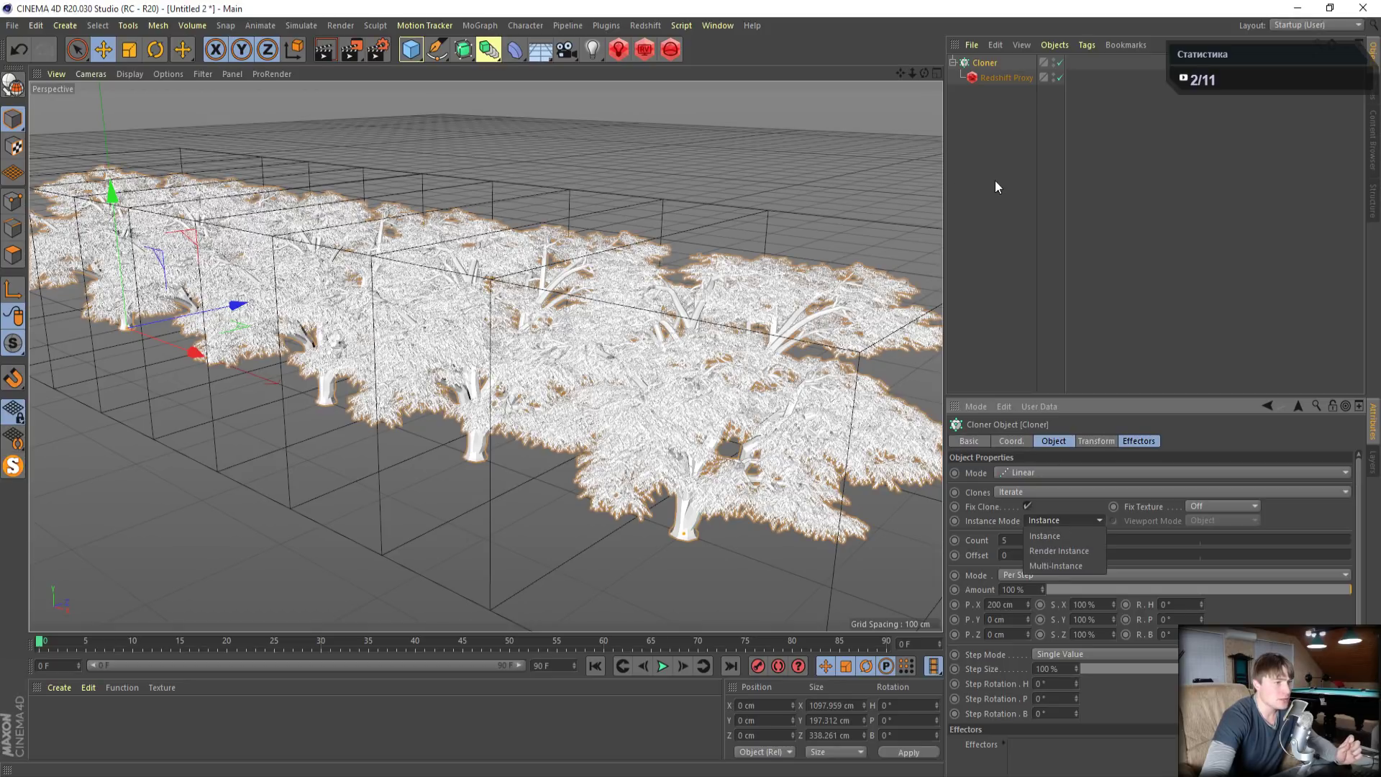
{"action": "left_click", "coordinate": [1060, 63]}
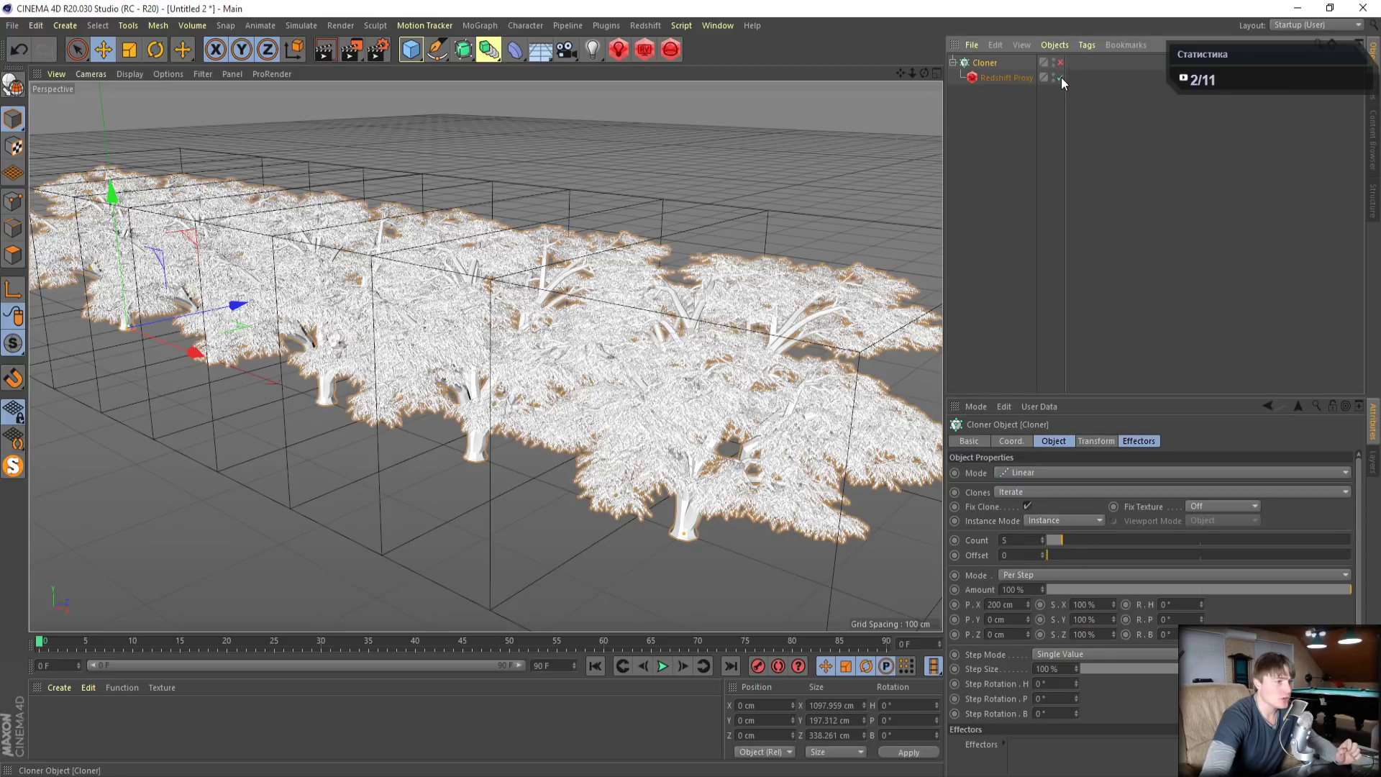
{"action": "left_click", "coordinate": [1060, 78]}
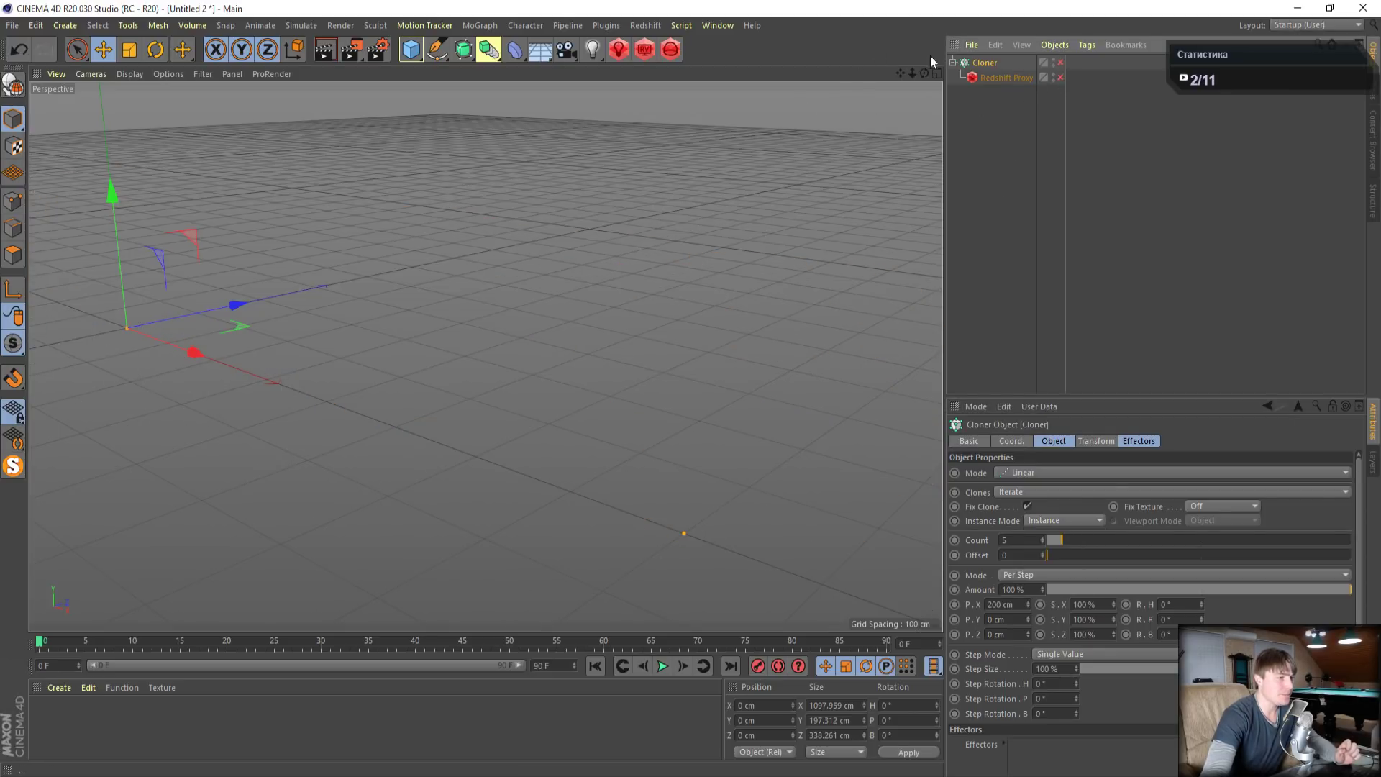
Add a cube and a Twist deformer, and give the cube 5 segments in X, Y and Z
{"action": "left_click", "coordinate": [411, 52]}
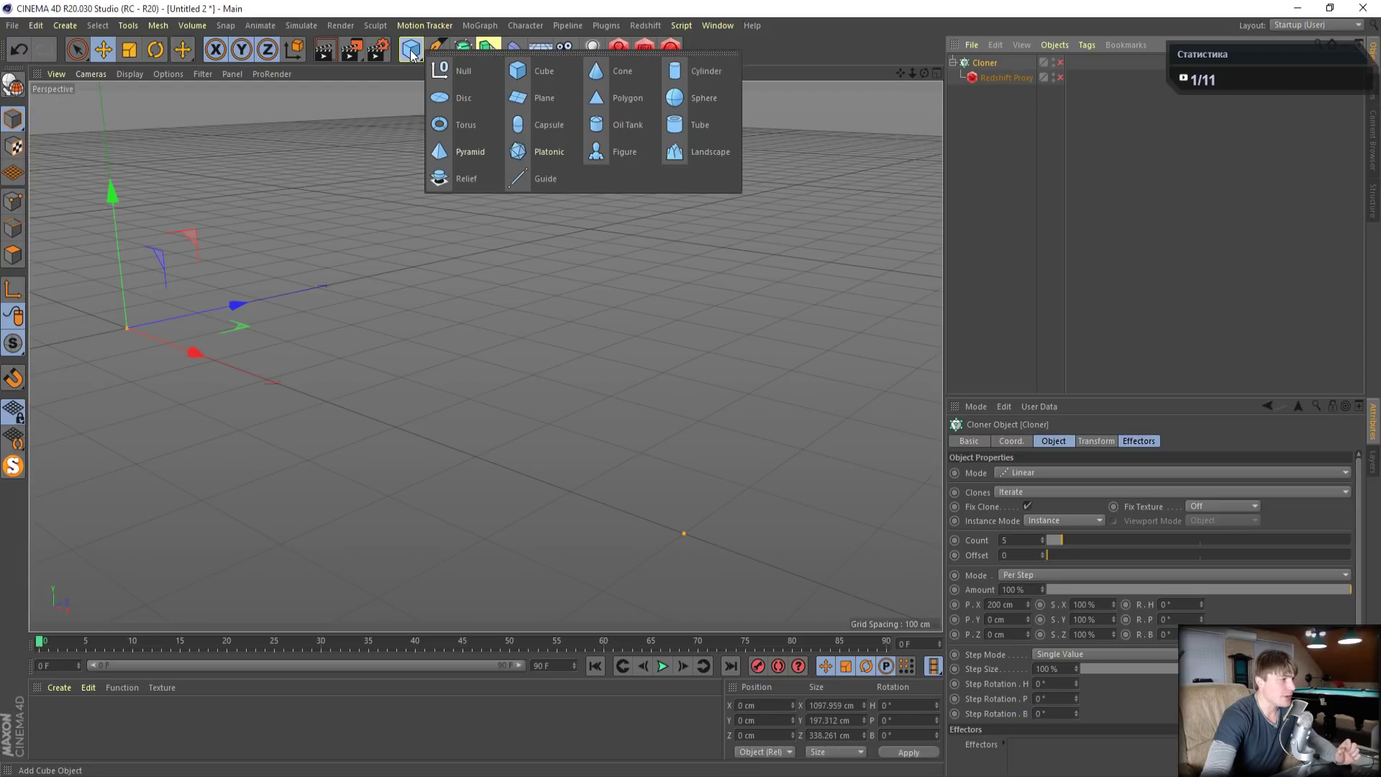
{"action": "left_click", "coordinate": [541, 70]}
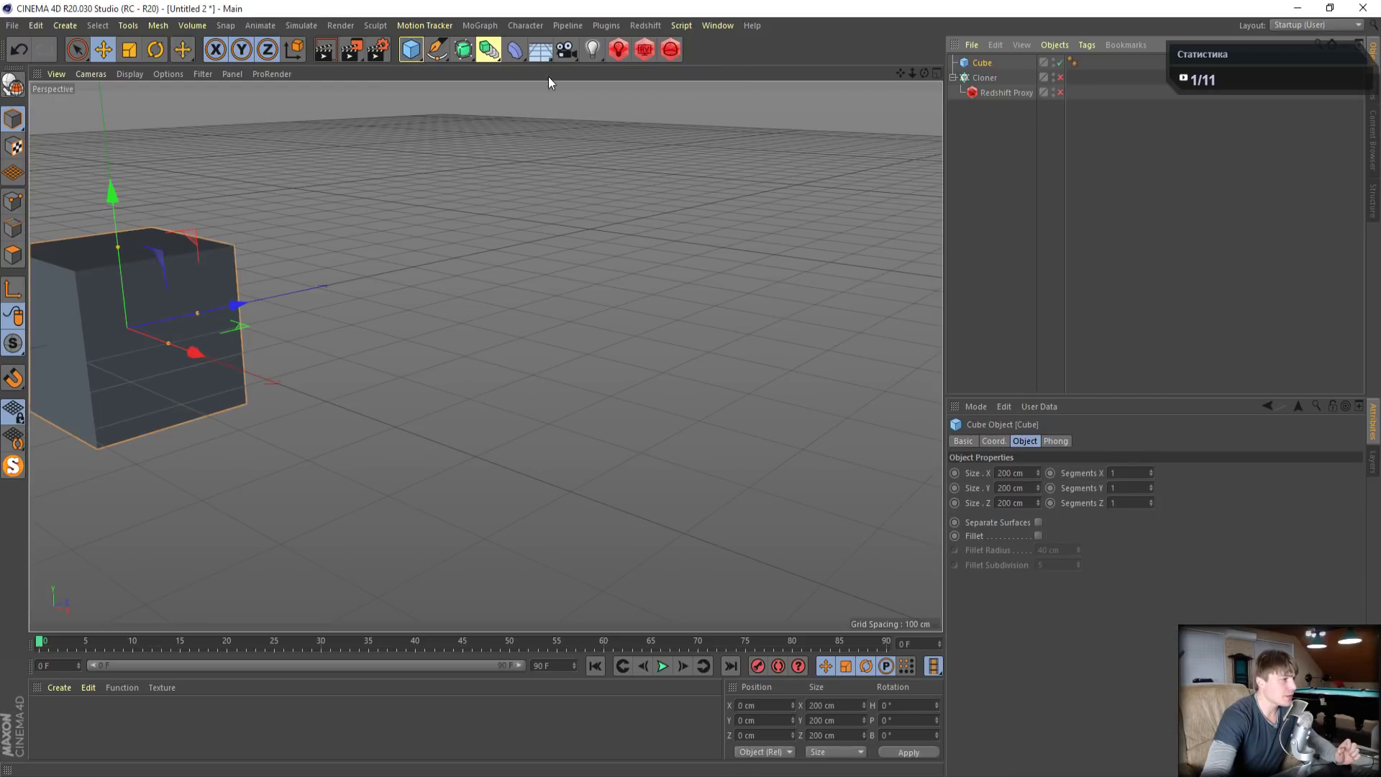
{"action": "left_click", "coordinate": [513, 52]}
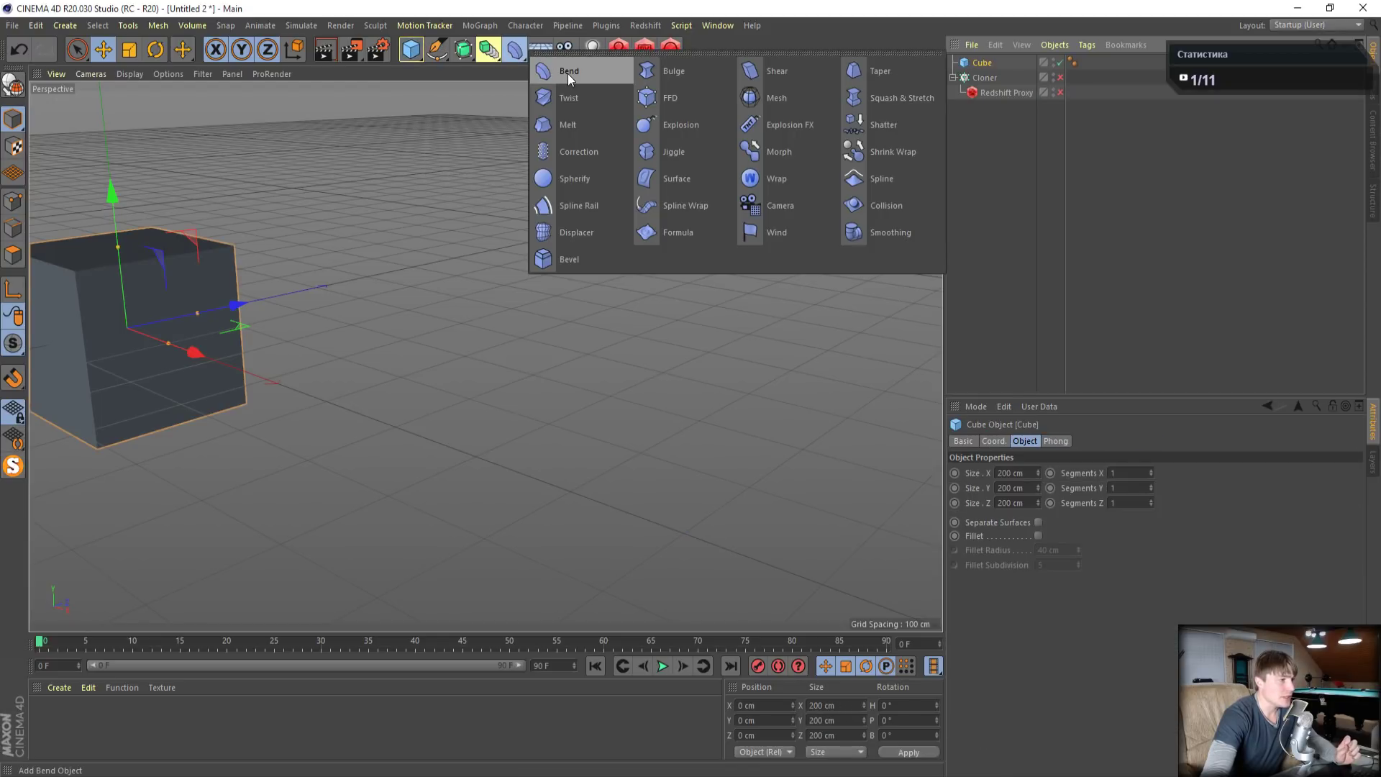
{"action": "left_click", "coordinate": [580, 95]}
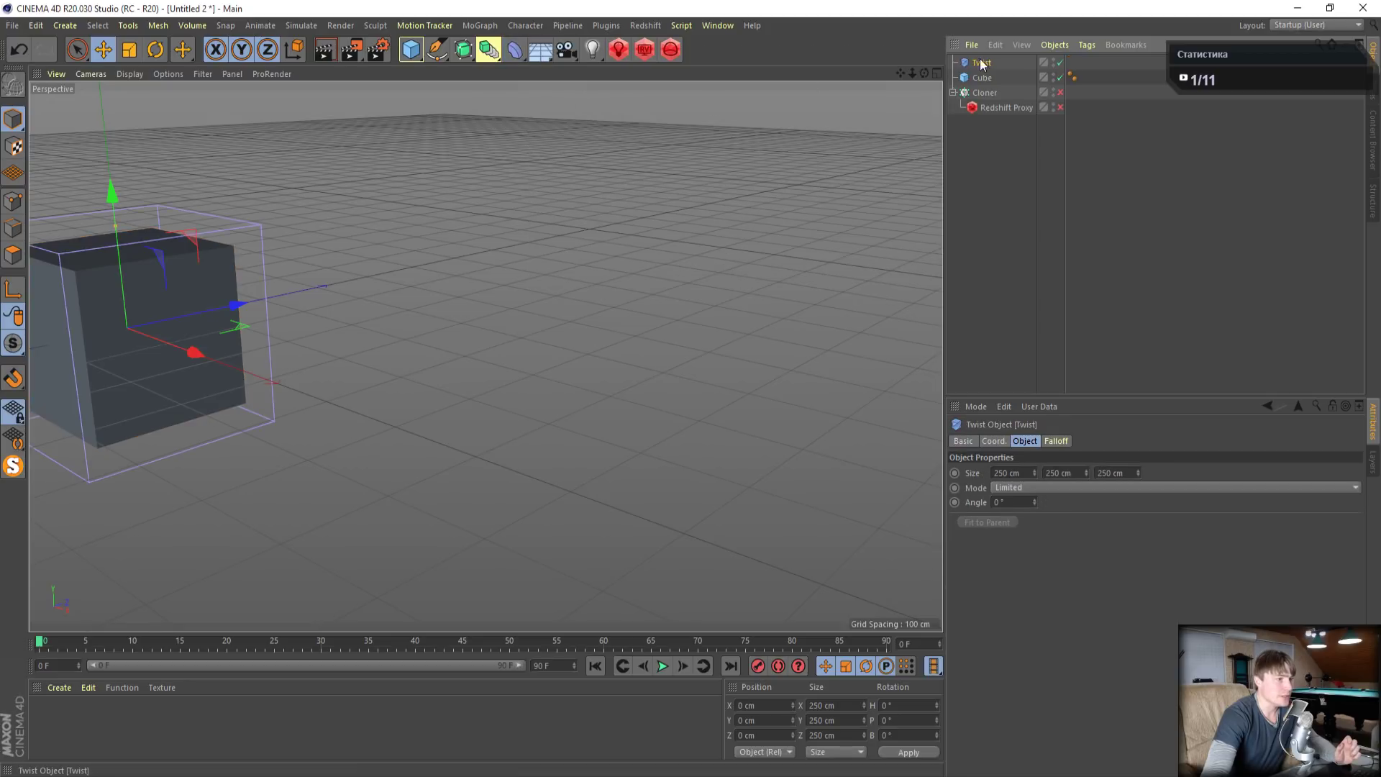
{"action": "left_click", "coordinate": [1126, 473]}
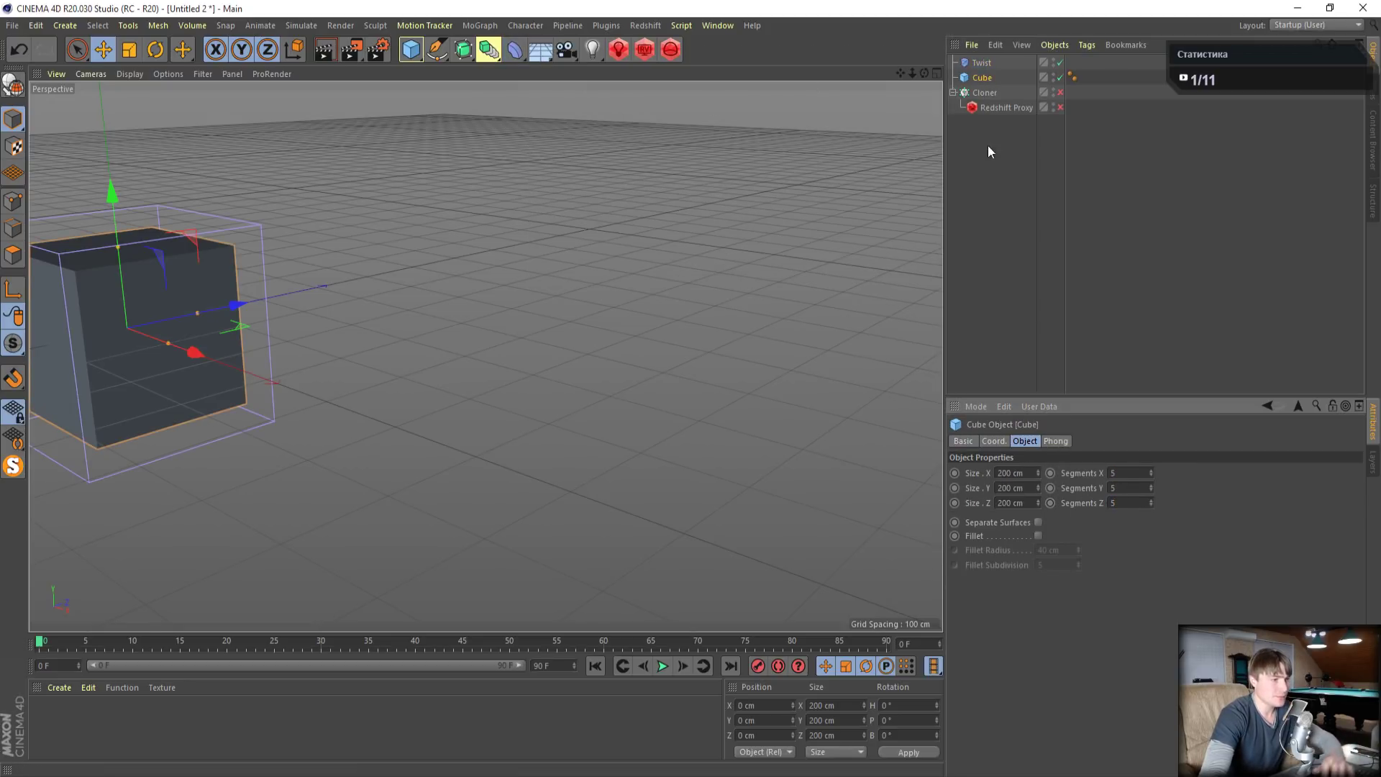
Make the Twist a child of the Cube and set its twist angle to 110°
{"action": "left_click_drag", "start_coordinate": [982, 64], "coordinate": [983, 77]}
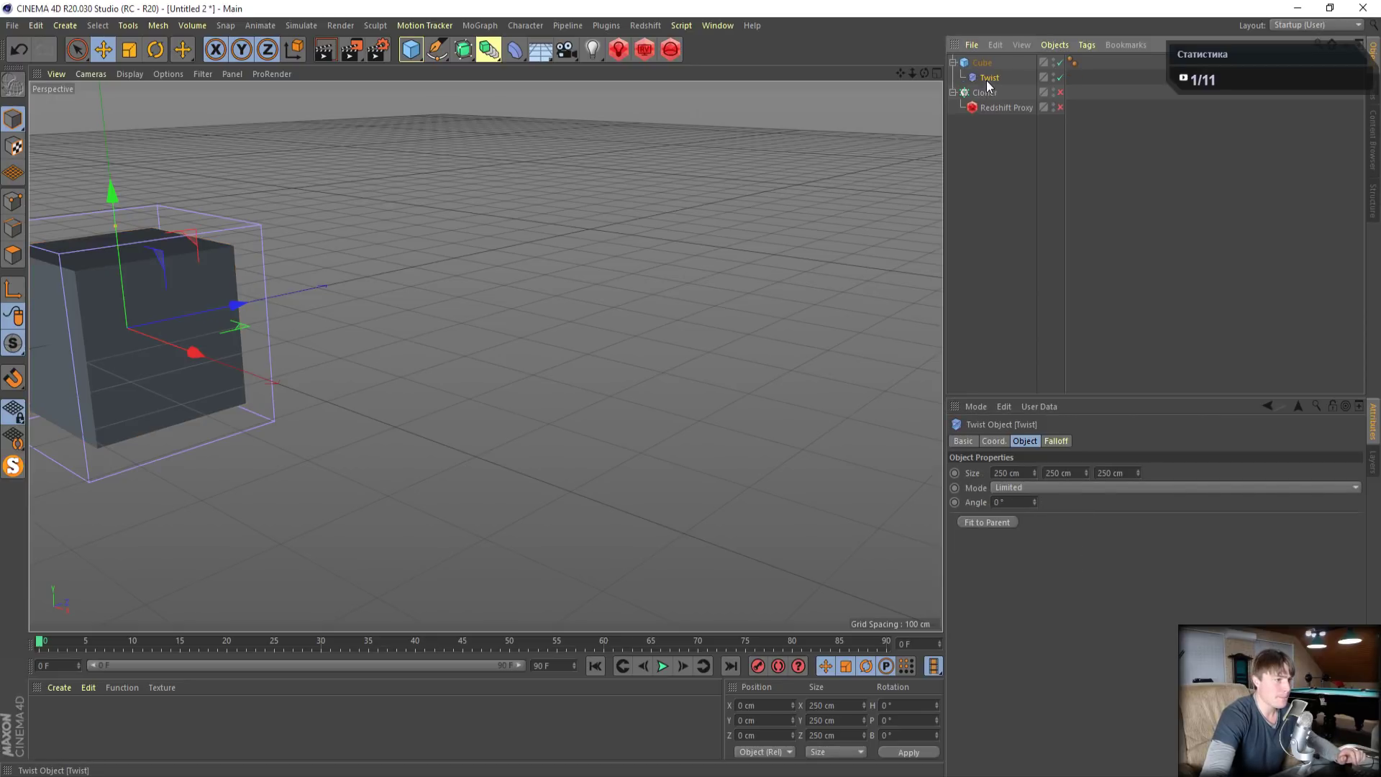
{"action": "left_click_drag", "start_coordinate": [1033, 502], "coordinate": [1034, 449]}
{"action": "left_click_drag", "start_coordinate": [900, 74], "coordinate": [900, 75]}
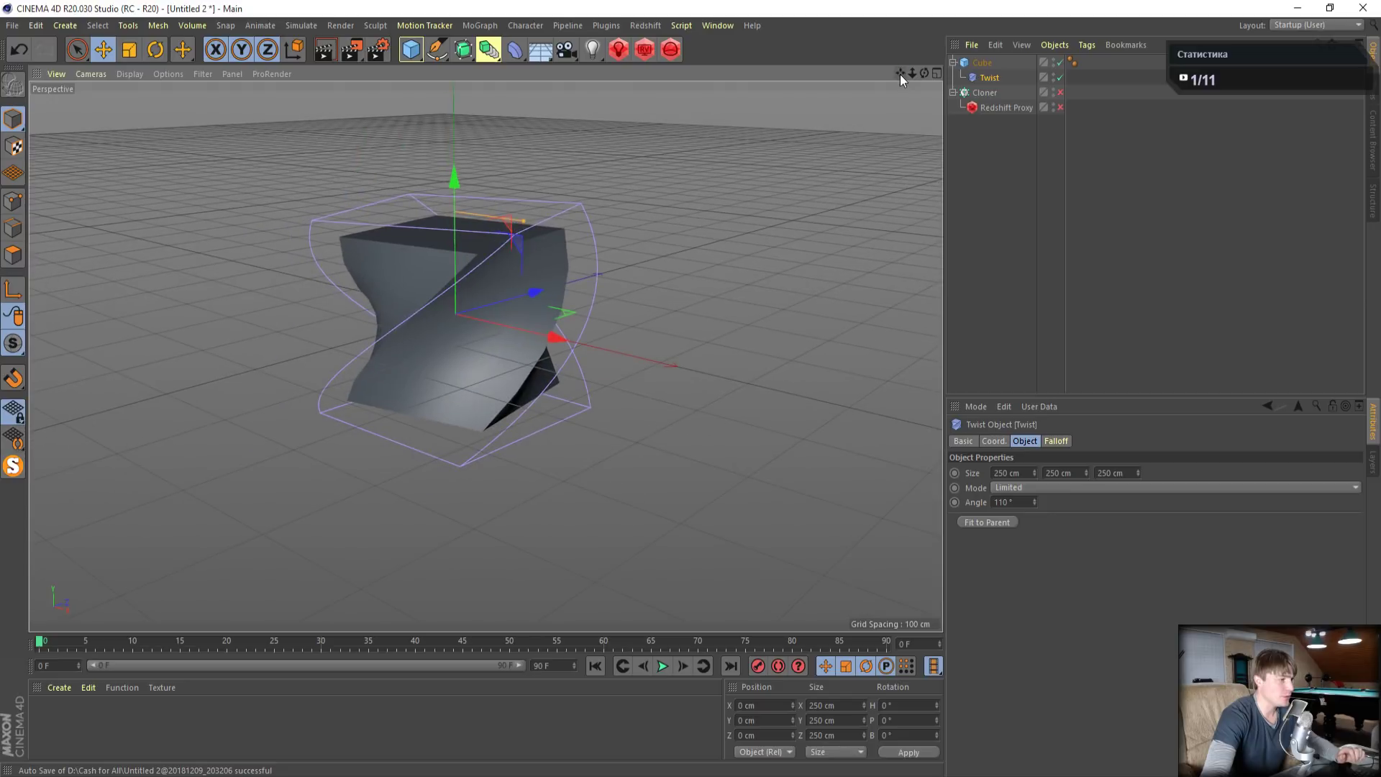
Add a second MoGraph Cloner and make the twisted Cube its child
{"action": "left_click", "coordinate": [982, 63]}
{"action": "left_click", "coordinate": [412, 28]}
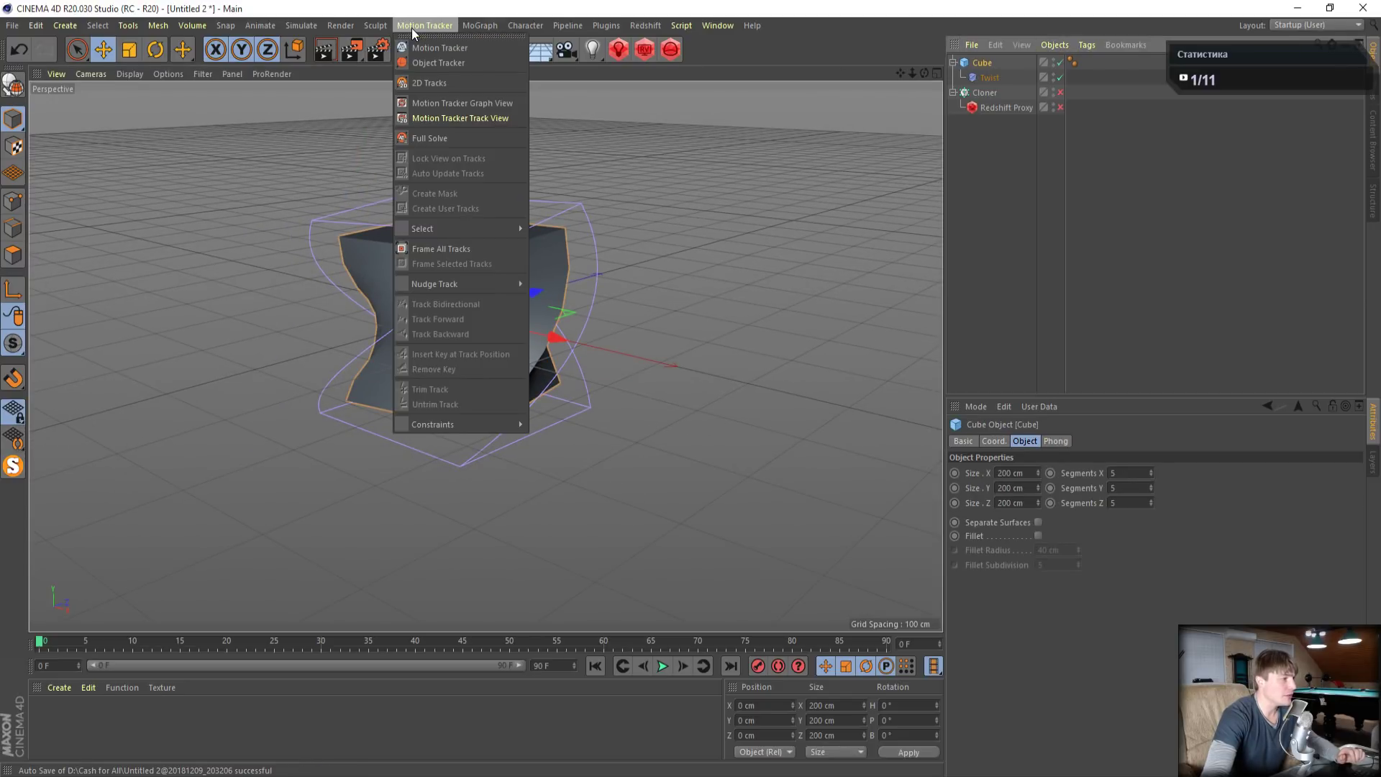
{"action": "mouse_move", "coordinate": [467, 25]}
{"action": "left_click", "coordinate": [515, 187]}
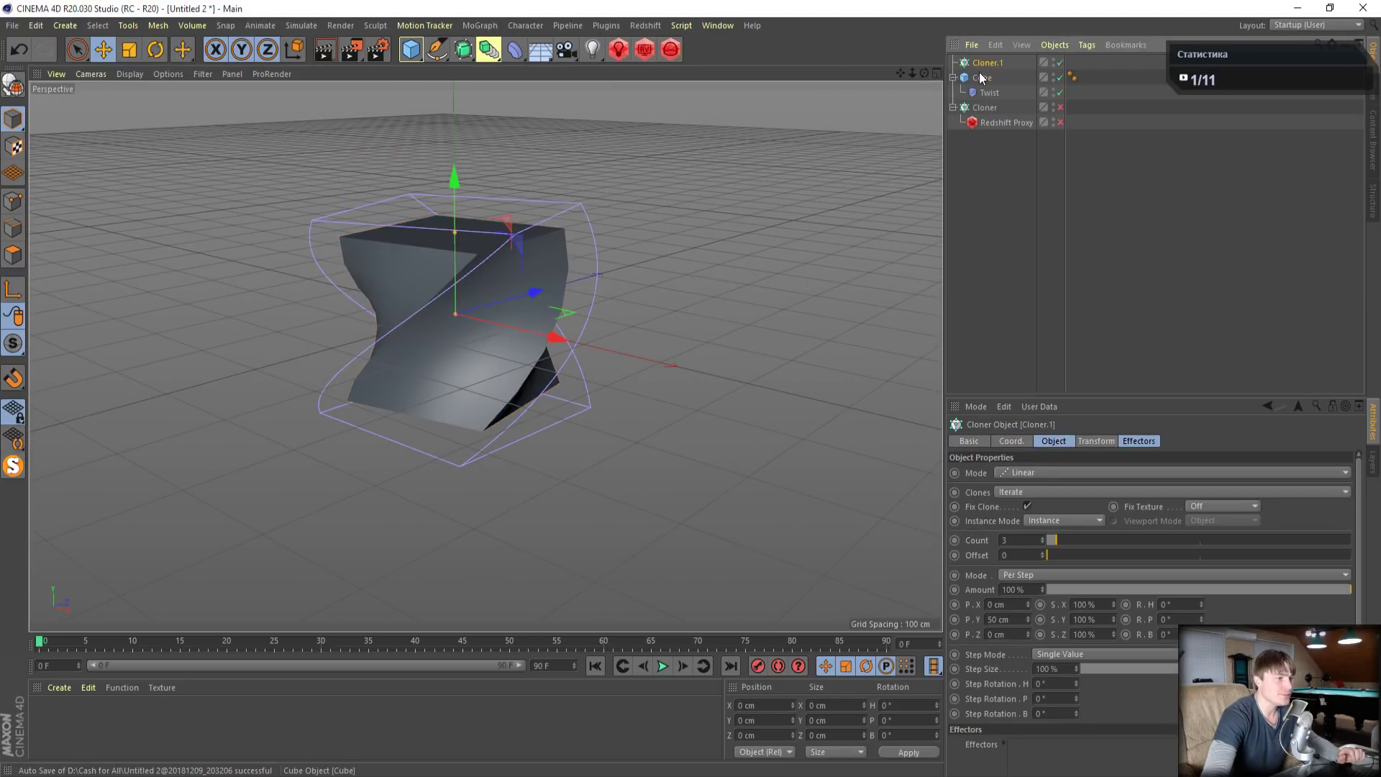
{"action": "left_click_drag", "start_coordinate": [985, 67], "coordinate": [985, 64]}
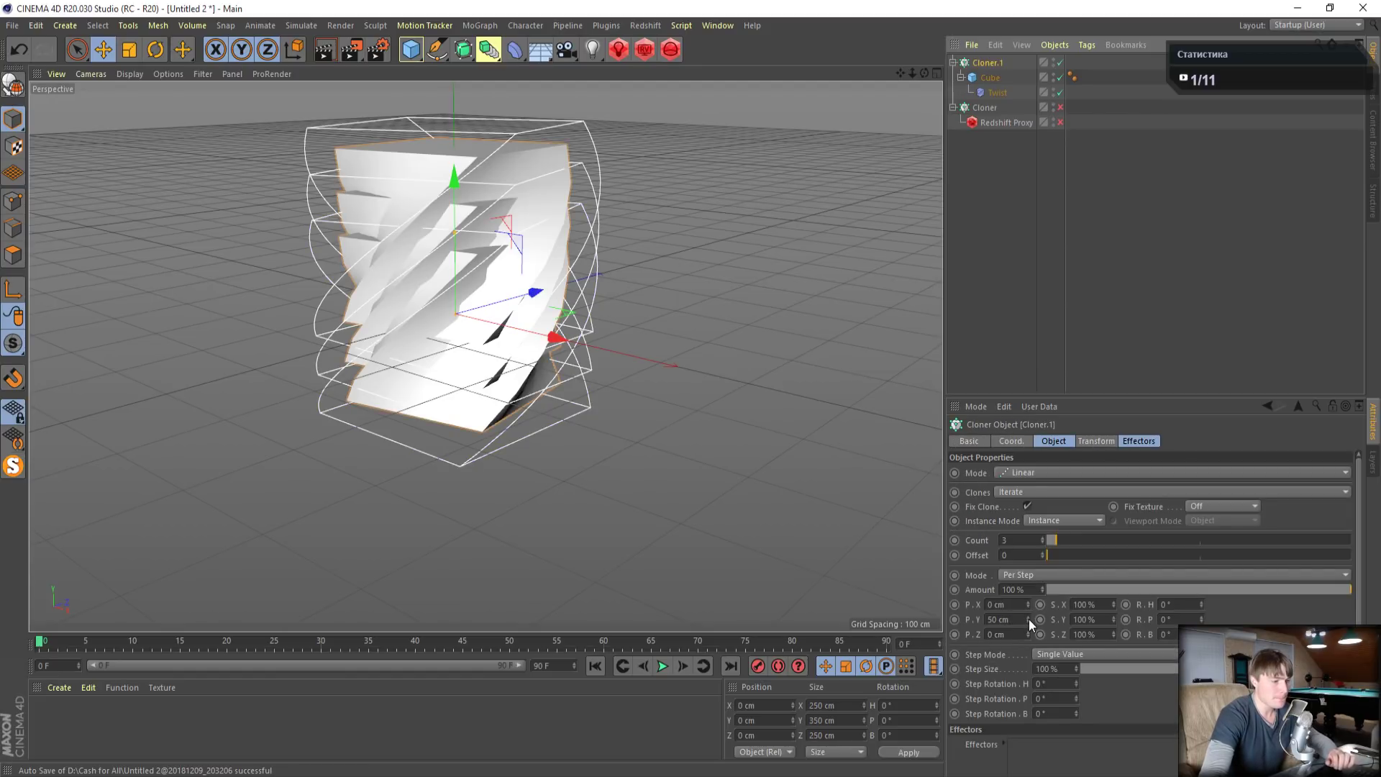
Switch the twisted-cube Cloner to Grid Array mode and set its count to 2 × 2 × 2
{"action": "left_click", "coordinate": [1030, 475]}
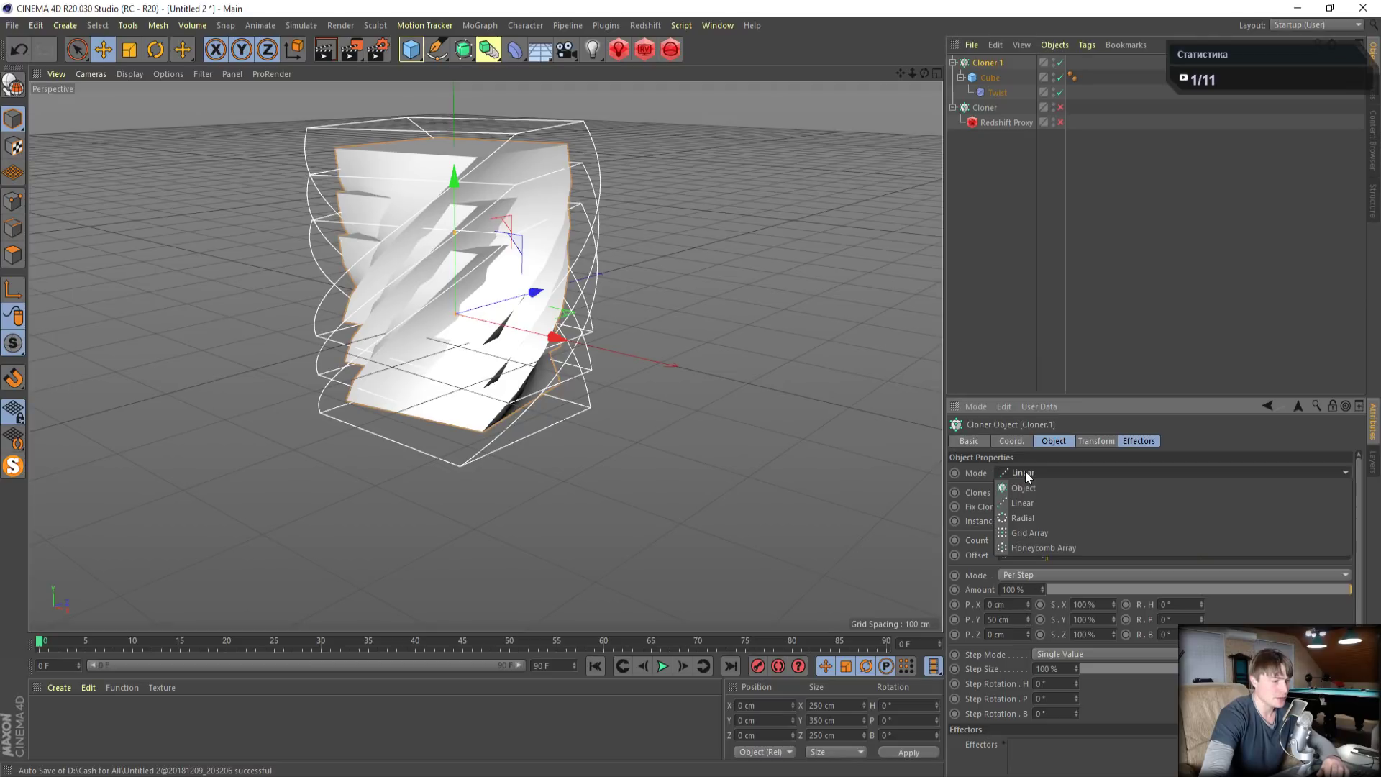
{"action": "left_click", "coordinate": [1038, 533]}
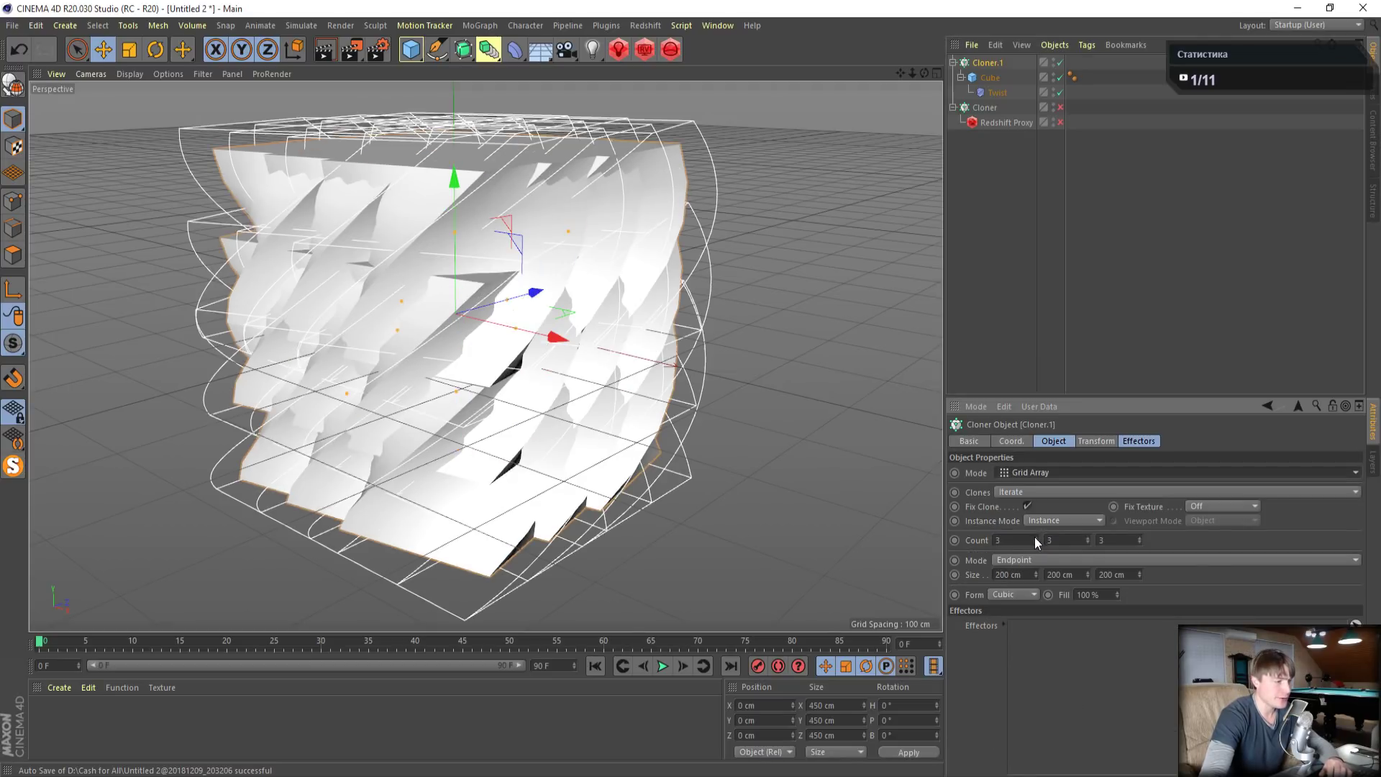
{"action": "left_click", "coordinate": [1031, 540]}
{"action": "type", "text": "2"}
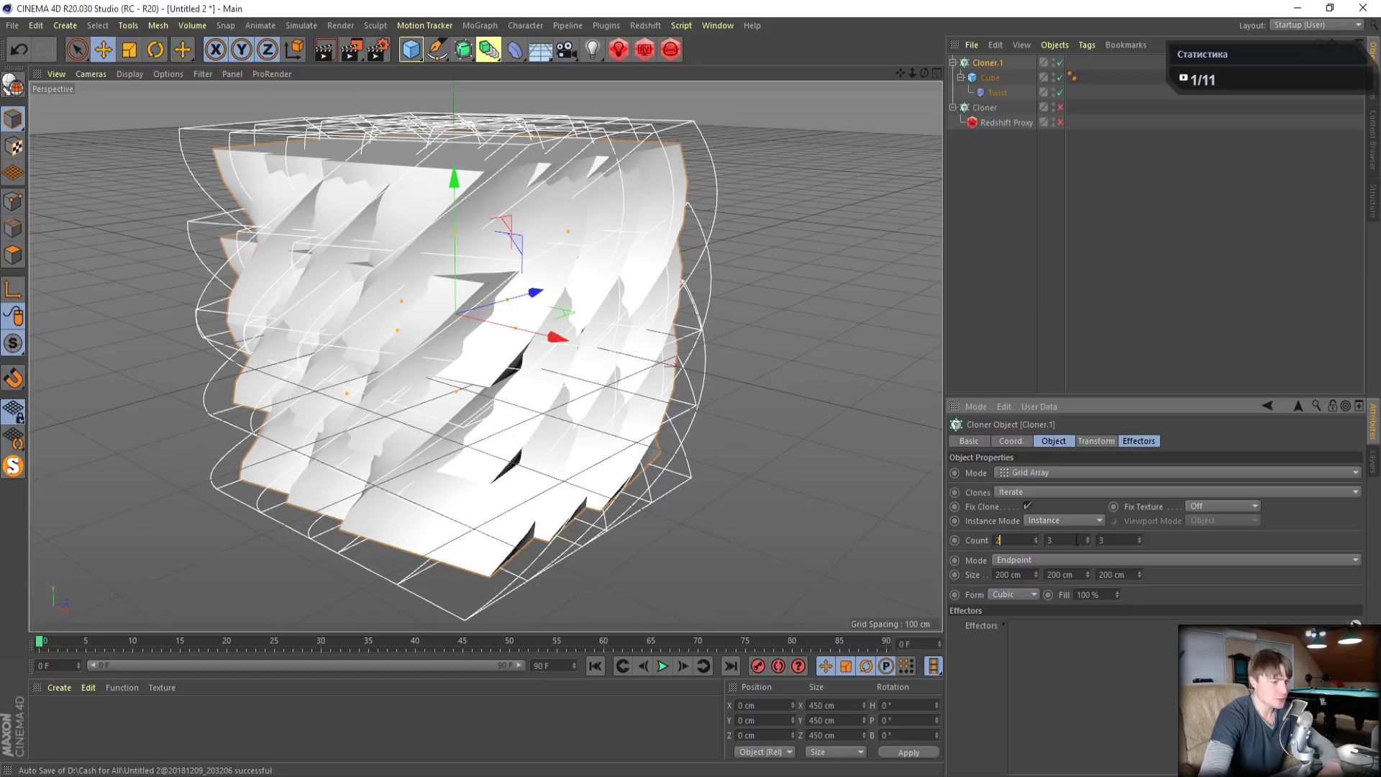
{"action": "key", "text": "Tab"}
{"action": "type", "text": "2"}
{"action": "key", "text": "Tab"}
{"action": "type", "text": "2"}
{"action": "key", "text": "Return"}
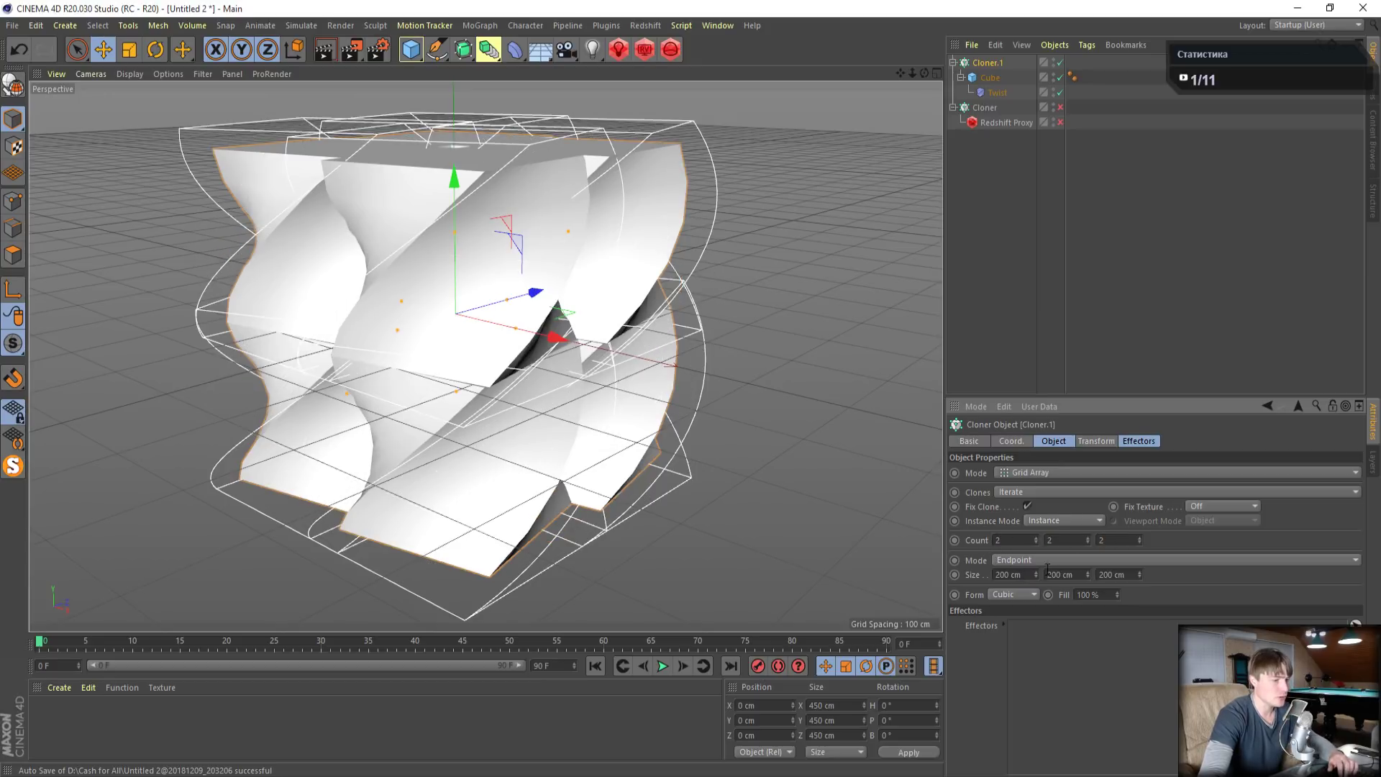
Enlarge the Cloner's grid size to about 396 × 309 × 326 cm so the clones spread apart
{"action": "left_click_drag", "start_coordinate": [1036, 574], "coordinate": [1179, 572]}
{"action": "scroll", "coordinate": [594, 356], "scroll_direction": "down", "scroll_amount": 5}
{"action": "scroll", "coordinate": [665, 417], "scroll_direction": "up", "scroll_amount": 3}
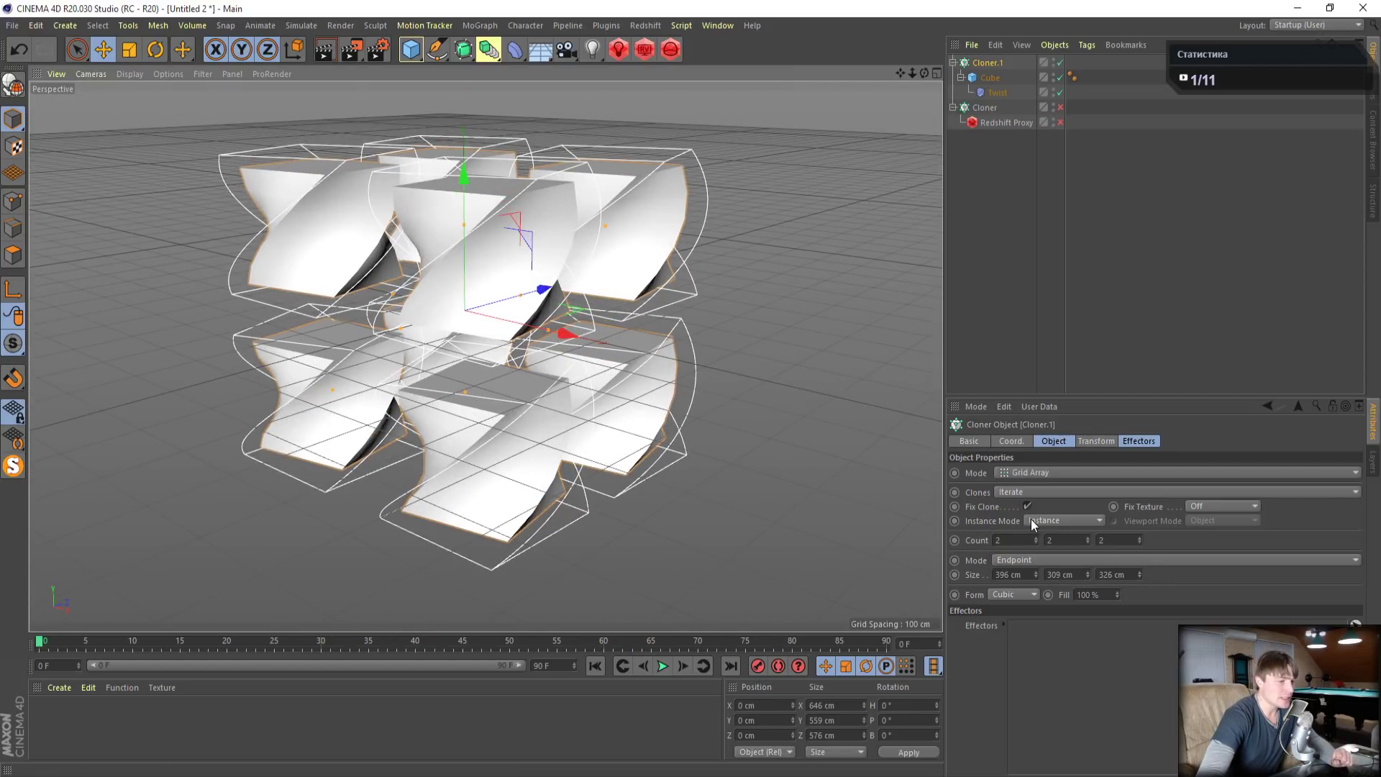
Duplicate the grid Cloner with its children as a backup, and hide and disable the copy's hierarchy
{"action": "right_click", "coordinate": [989, 66]}
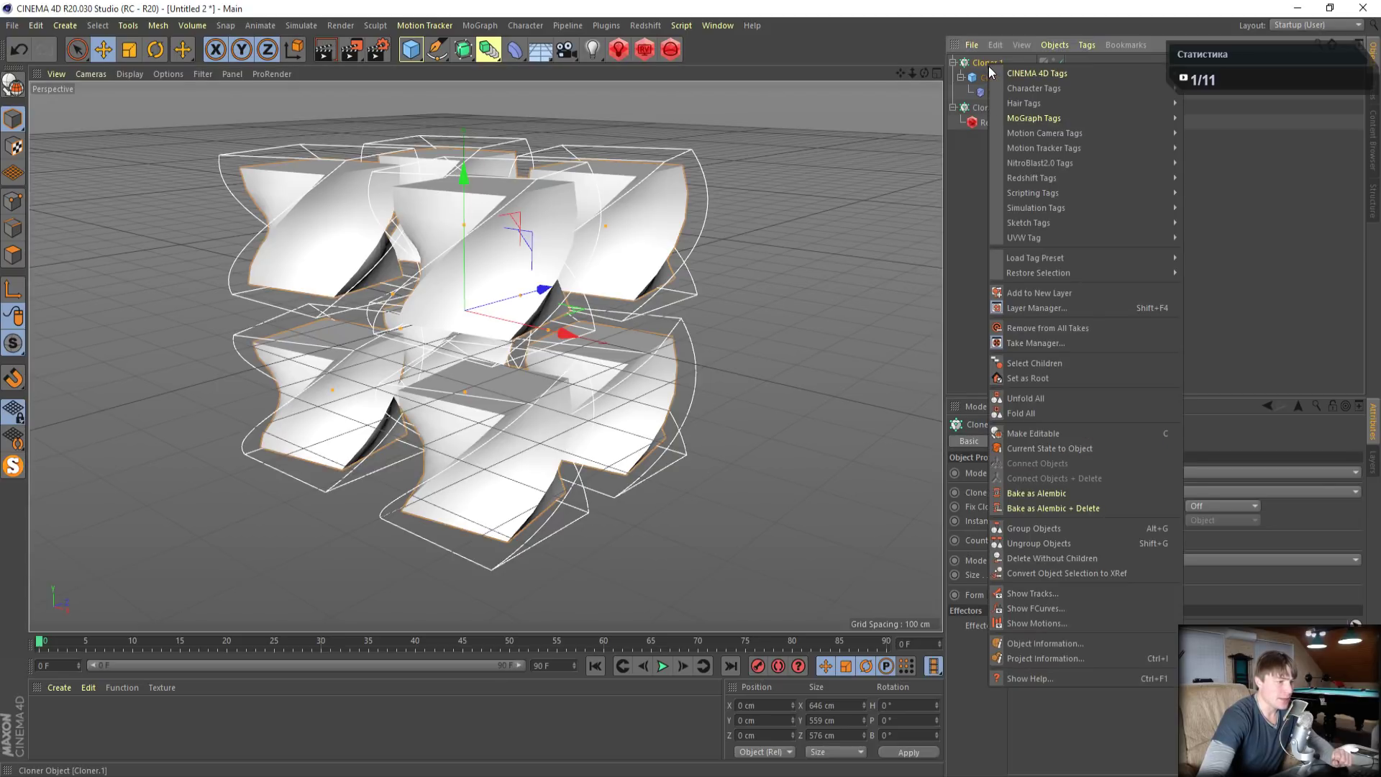
{"action": "left_click", "coordinate": [1052, 449]}
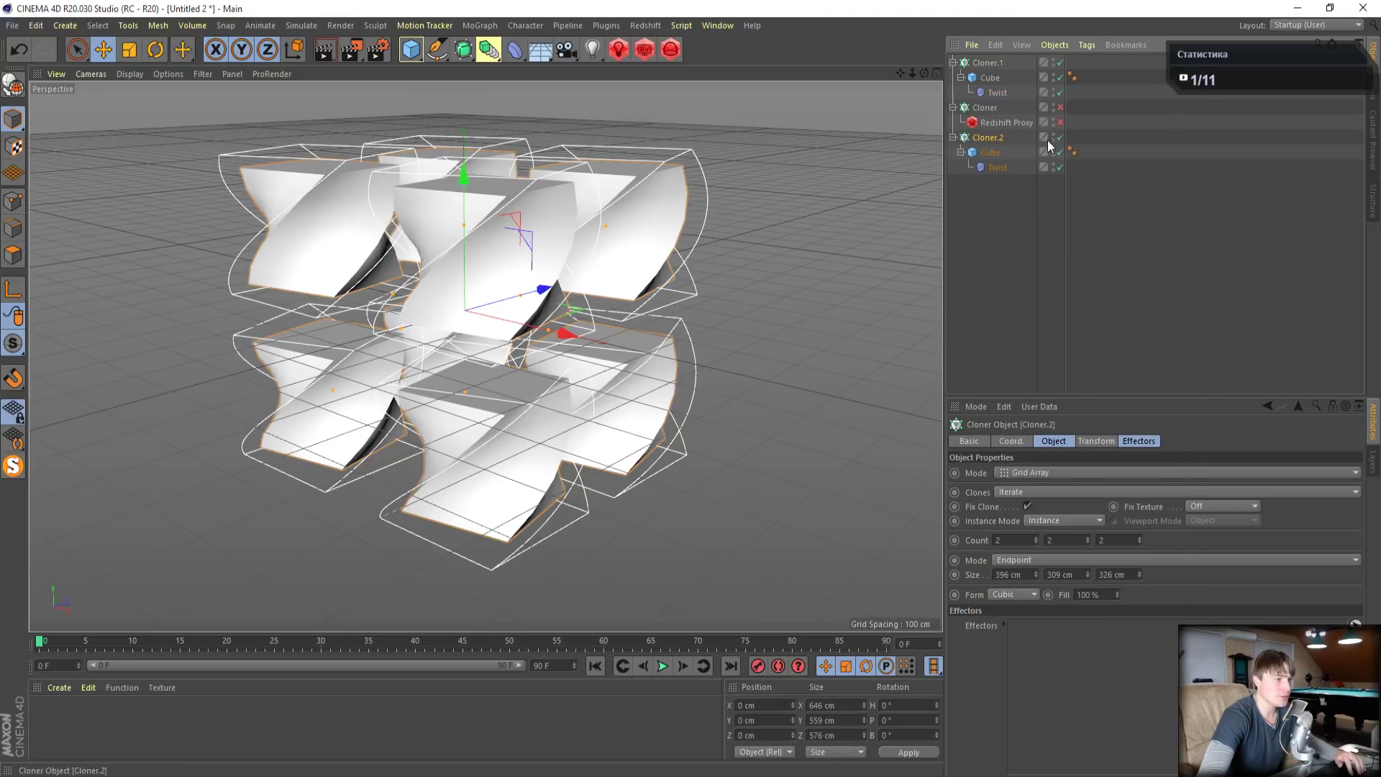
{"action": "left_click_drag", "start_coordinate": [1056, 139], "coordinate": [1059, 152]}
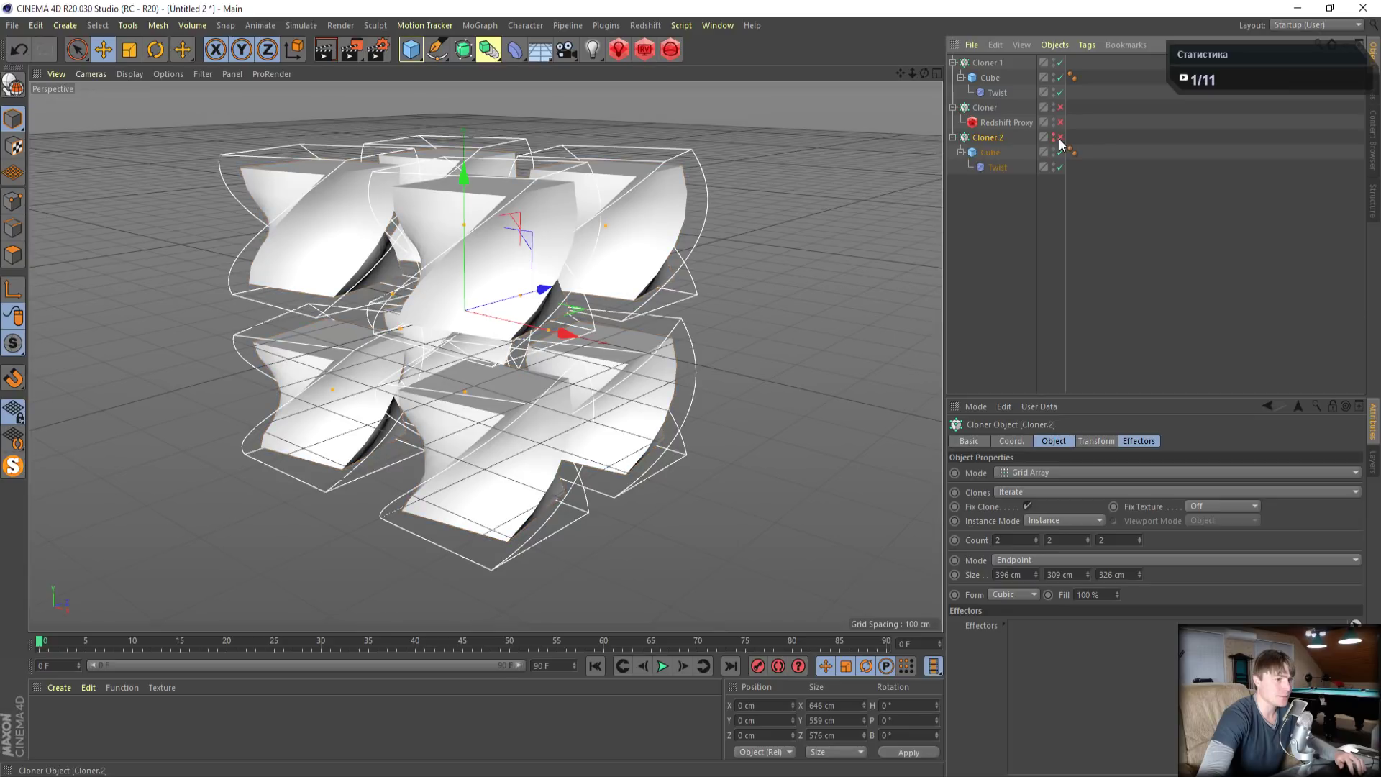
{"action": "left_click", "coordinate": [1060, 175]}
Convert the original grid Cloner with Current State to Object and expand the resulting null
{"action": "left_click", "coordinate": [984, 65]}
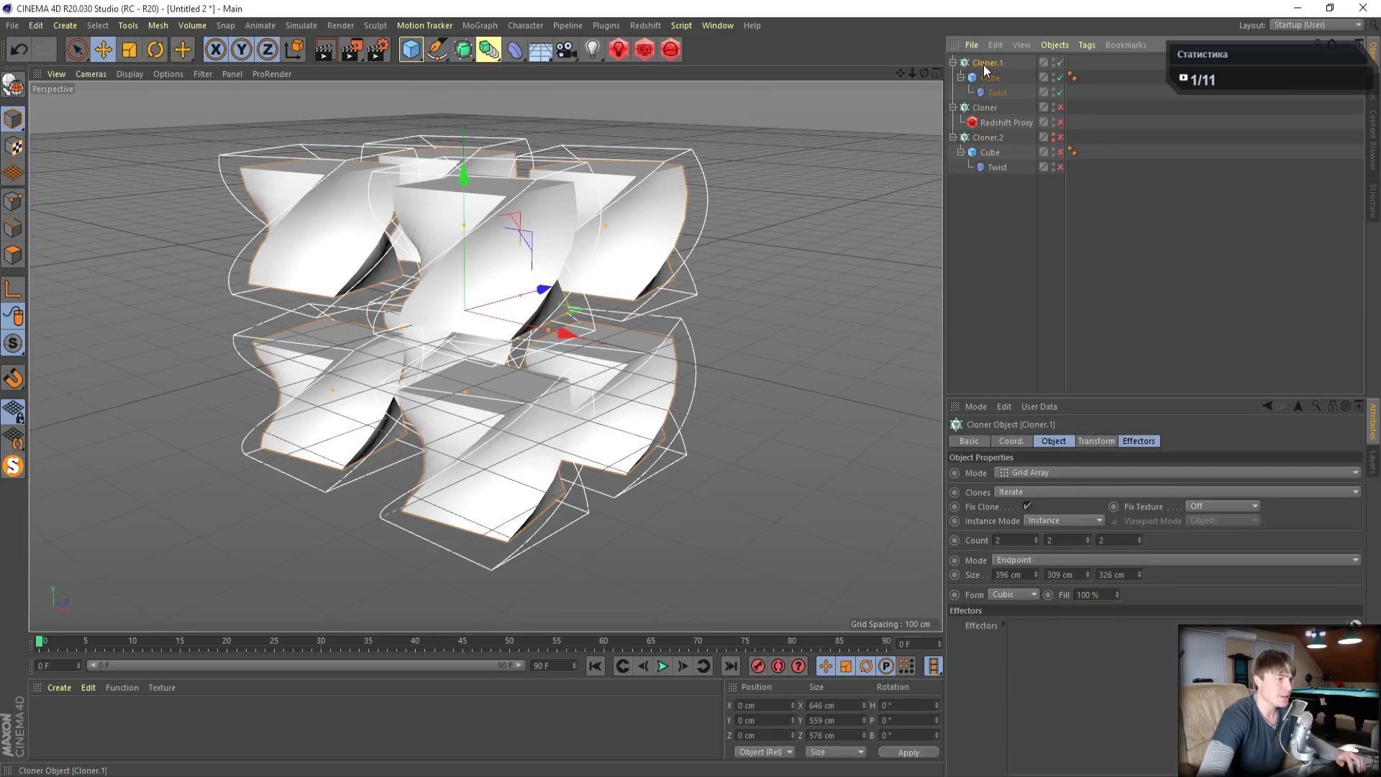
{"action": "right_click", "coordinate": [984, 65]}
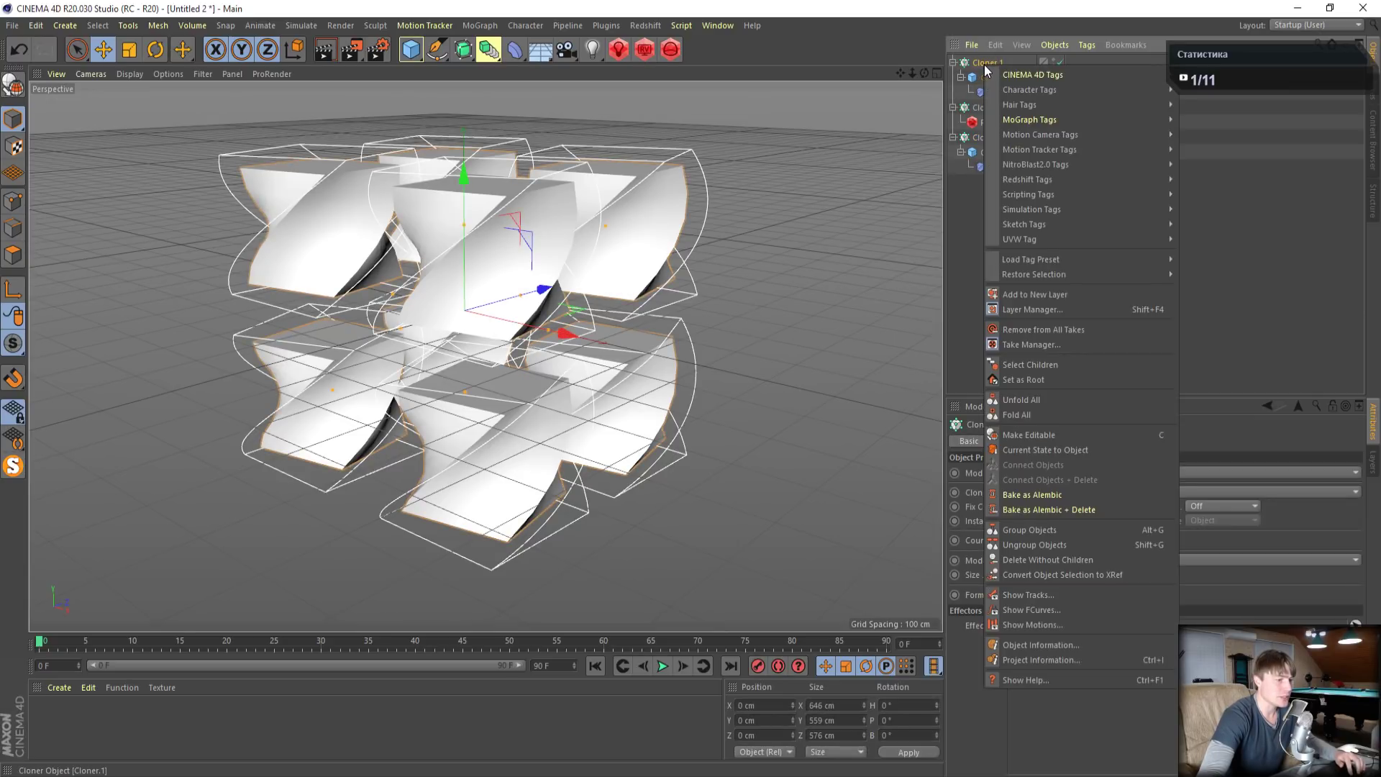
{"action": "left_click", "coordinate": [1070, 450]}
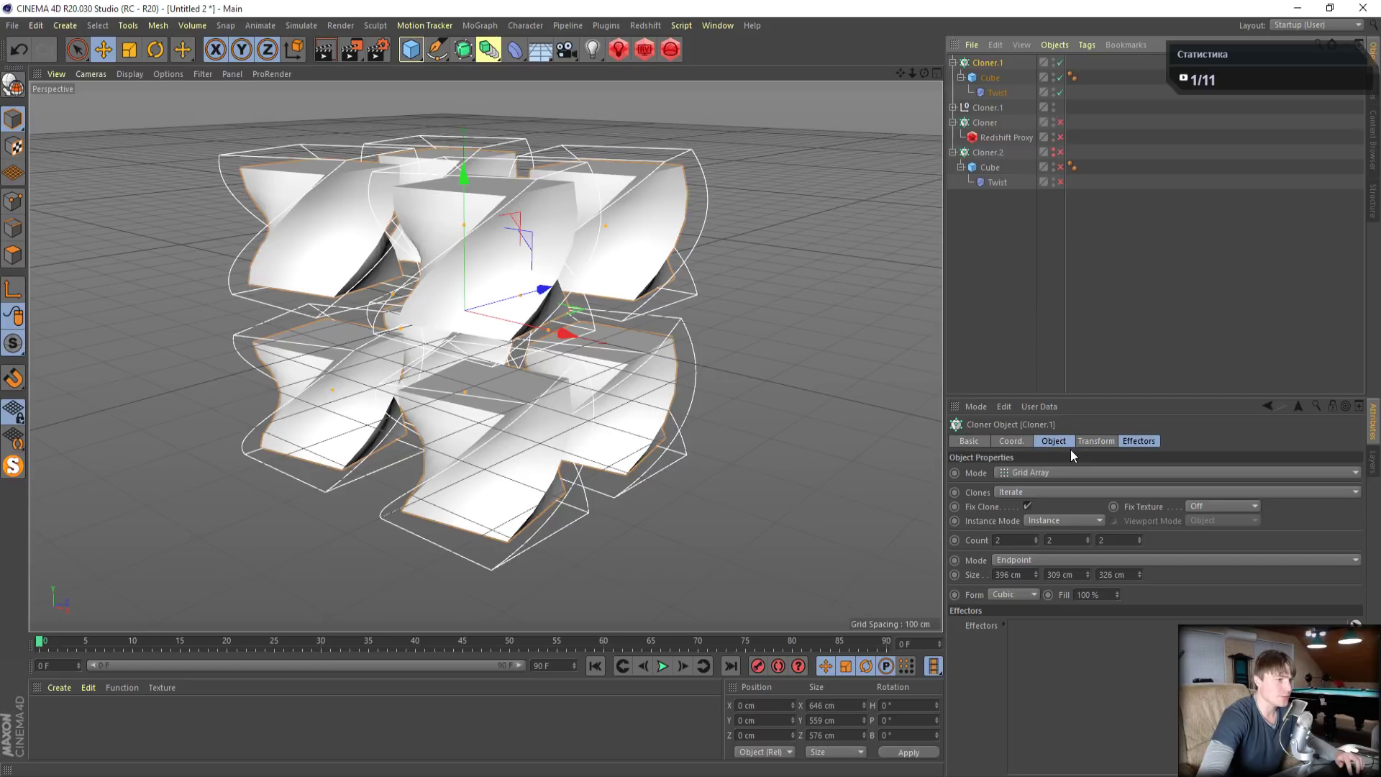
{"action": "left_click", "coordinate": [952, 107]}
Go through the converted cubes one by one, try moving Cube 5 along X to about 425 cm, and undo the move
{"action": "left_click", "coordinate": [991, 124]}
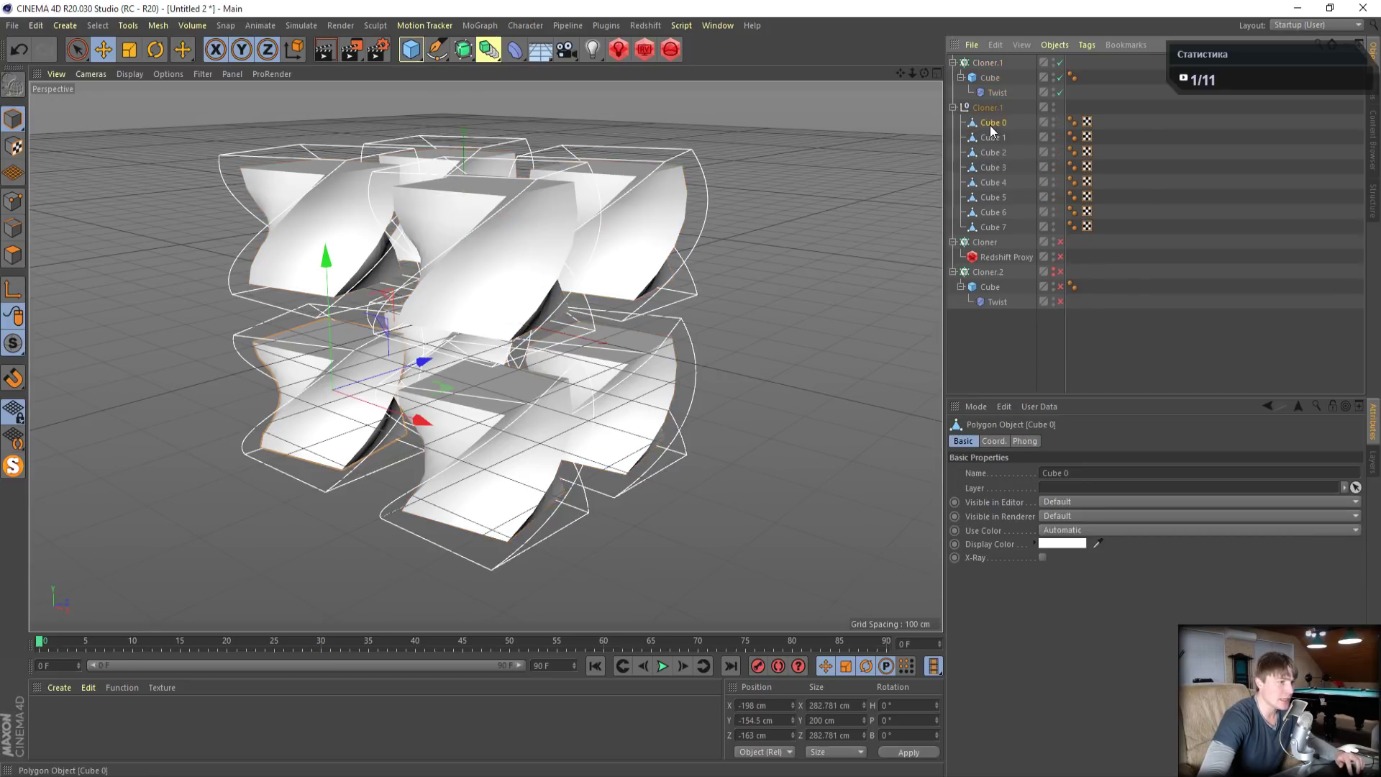
{"action": "left_click", "coordinate": [995, 138]}
{"action": "left_click", "coordinate": [996, 152]}
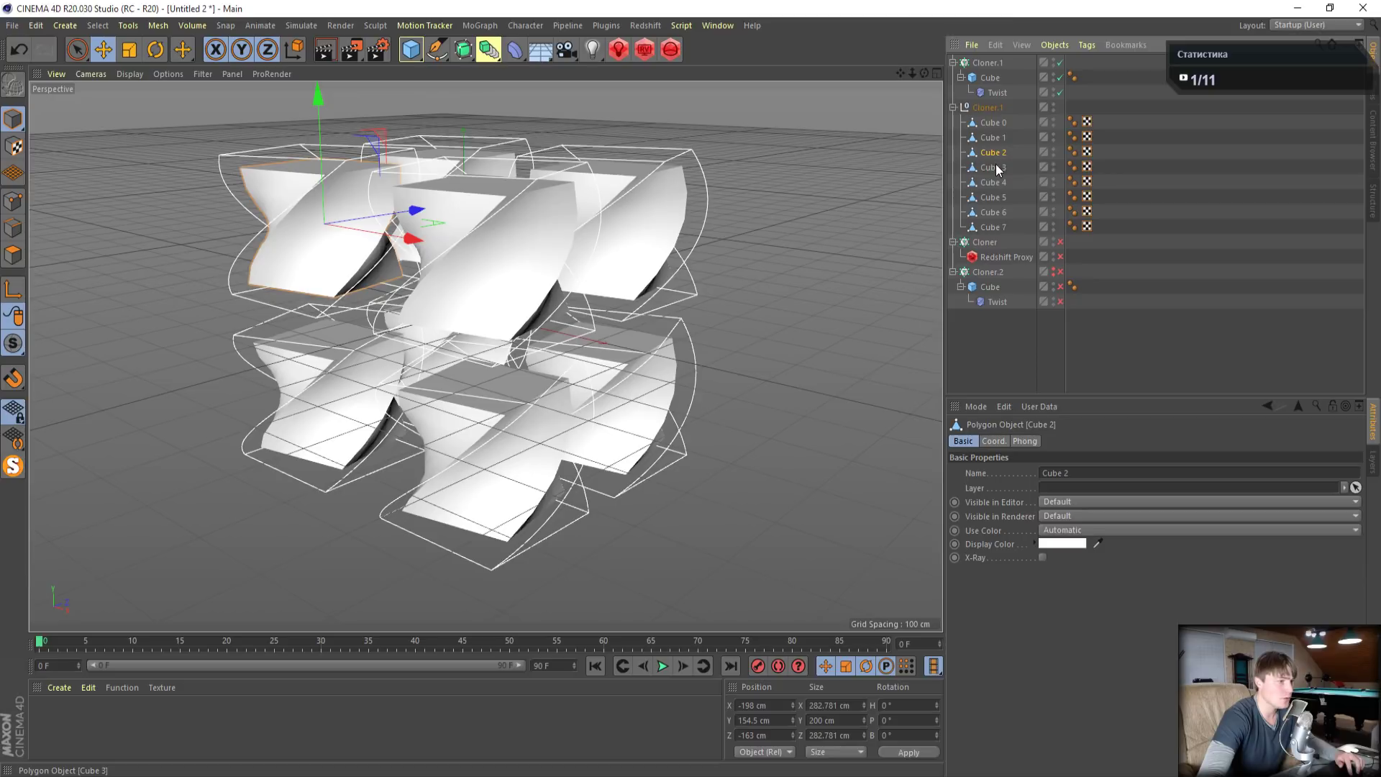
{"action": "left_click", "coordinate": [996, 167]}
{"action": "left_click", "coordinate": [999, 184]}
{"action": "left_click", "coordinate": [998, 196]}
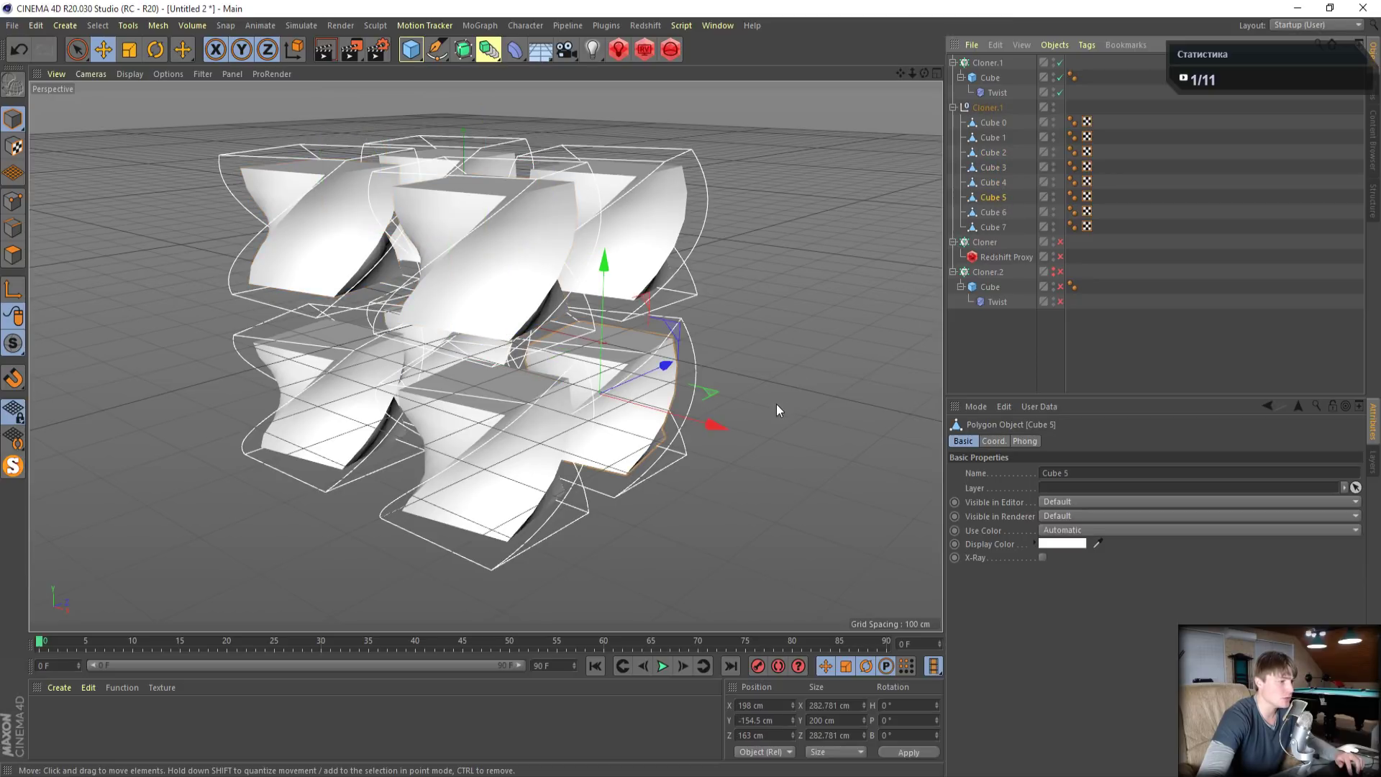
{"action": "left_click_drag", "start_coordinate": [717, 421], "coordinate": [827, 480]}
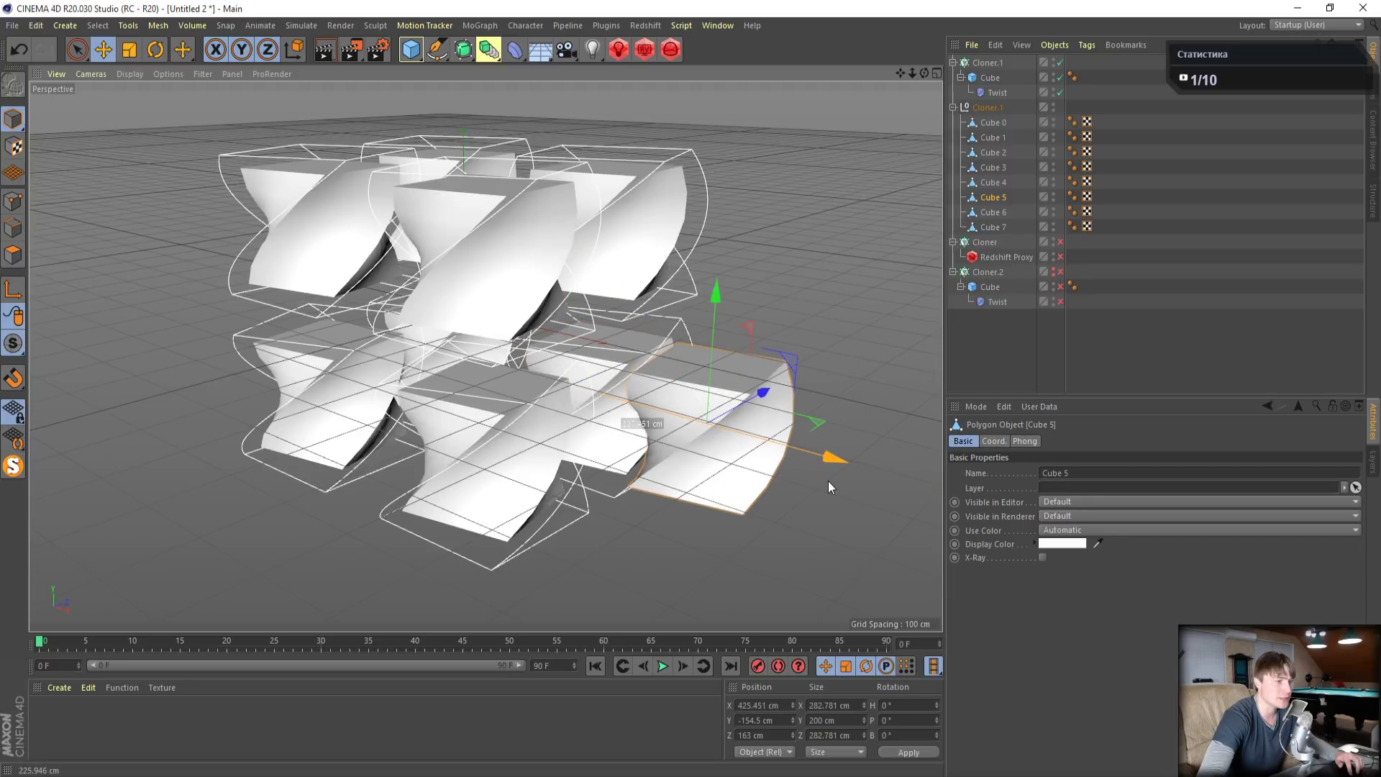
{"action": "left_click", "coordinate": [18, 49]}
Delete the converted null and set the original Cloner's instance mode to Render Instance
{"action": "left_click", "coordinate": [987, 107]}
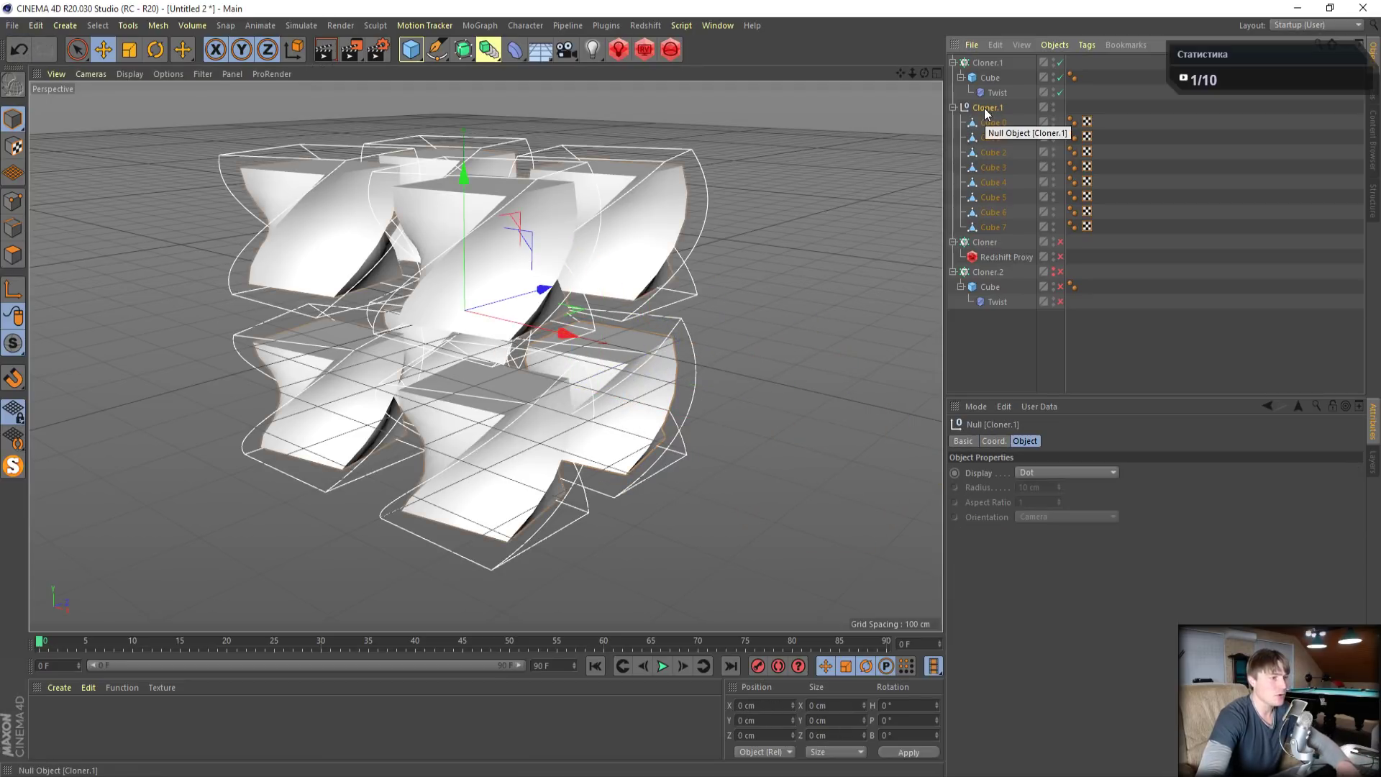
{"action": "key", "text": "Delete"}
{"action": "left_click", "coordinate": [986, 63]}
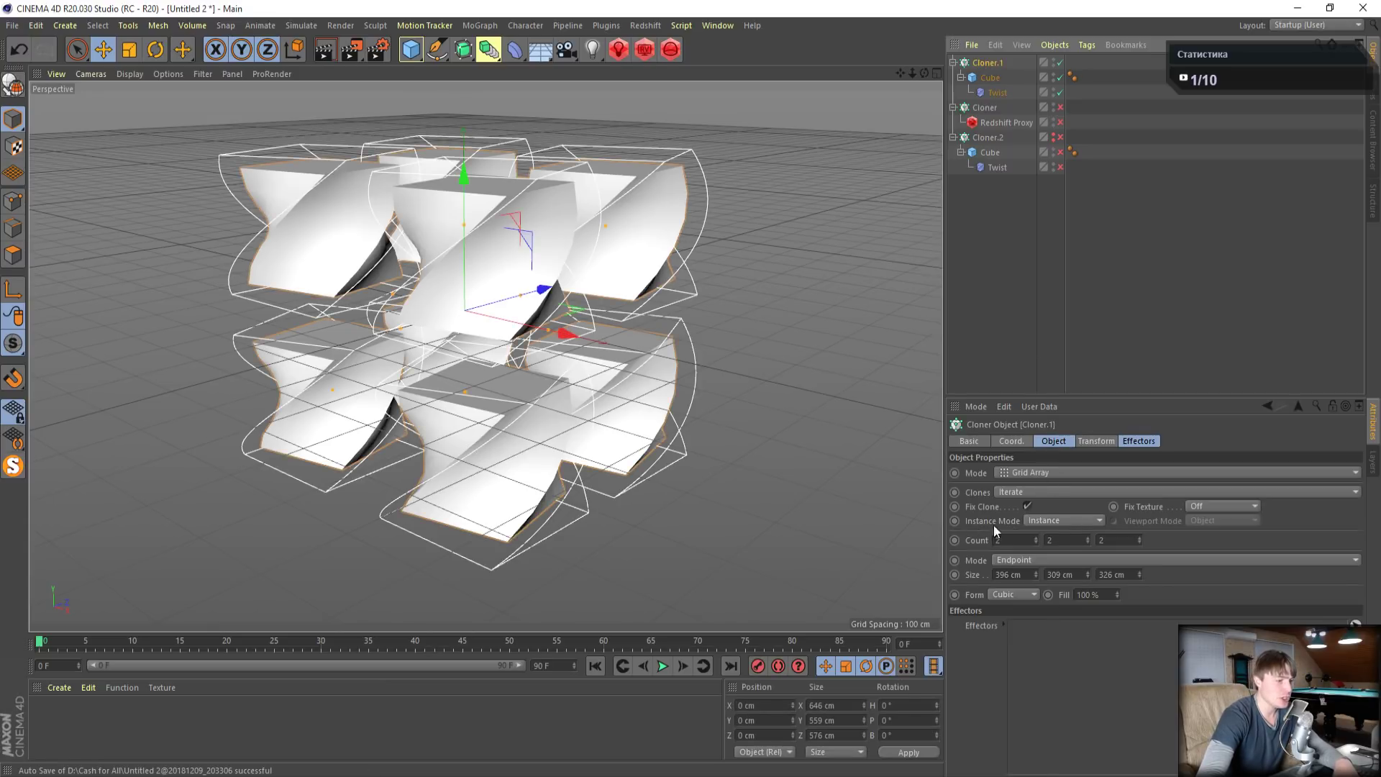
{"action": "left_click", "coordinate": [1064, 520]}
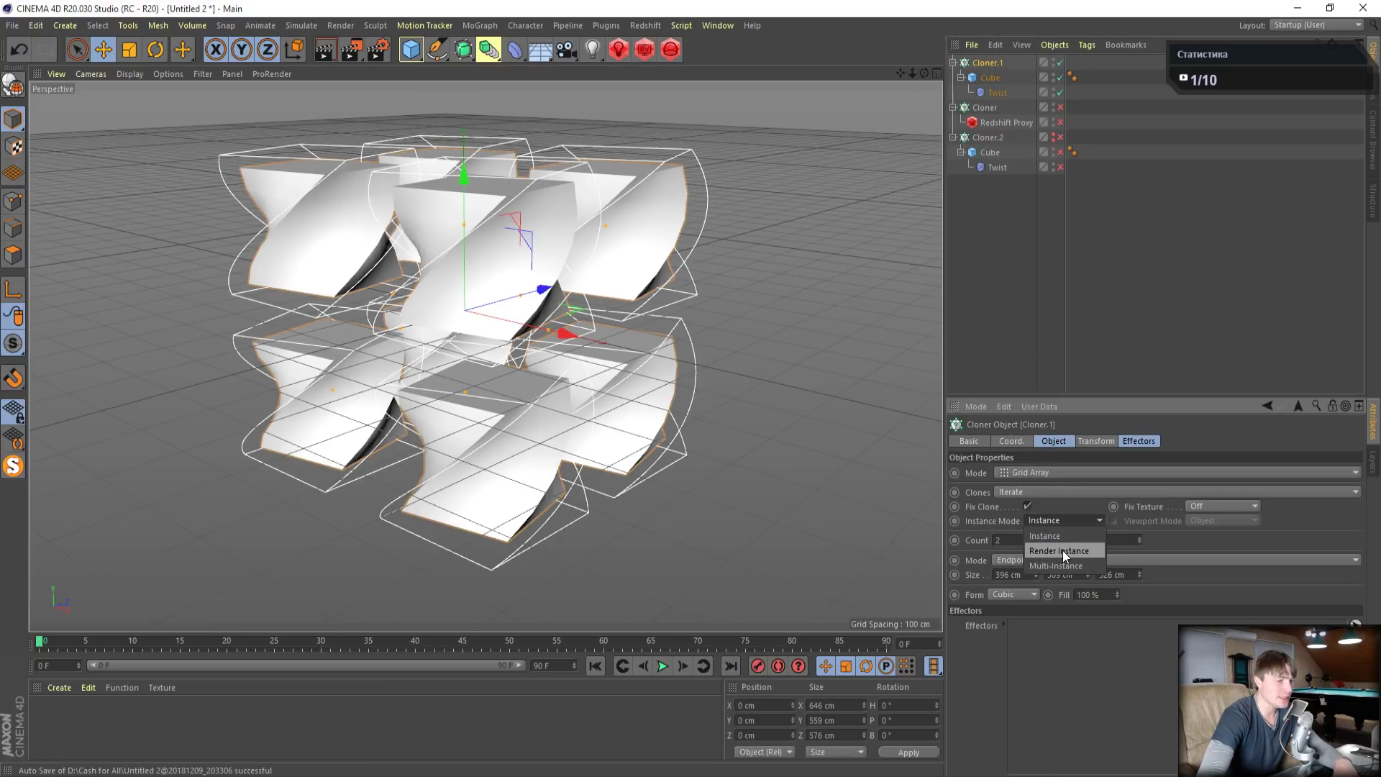
Convert the Render Instance Cloner with Current State to Object and select the resulting Cube 0
{"action": "right_click", "coordinate": [986, 65]}
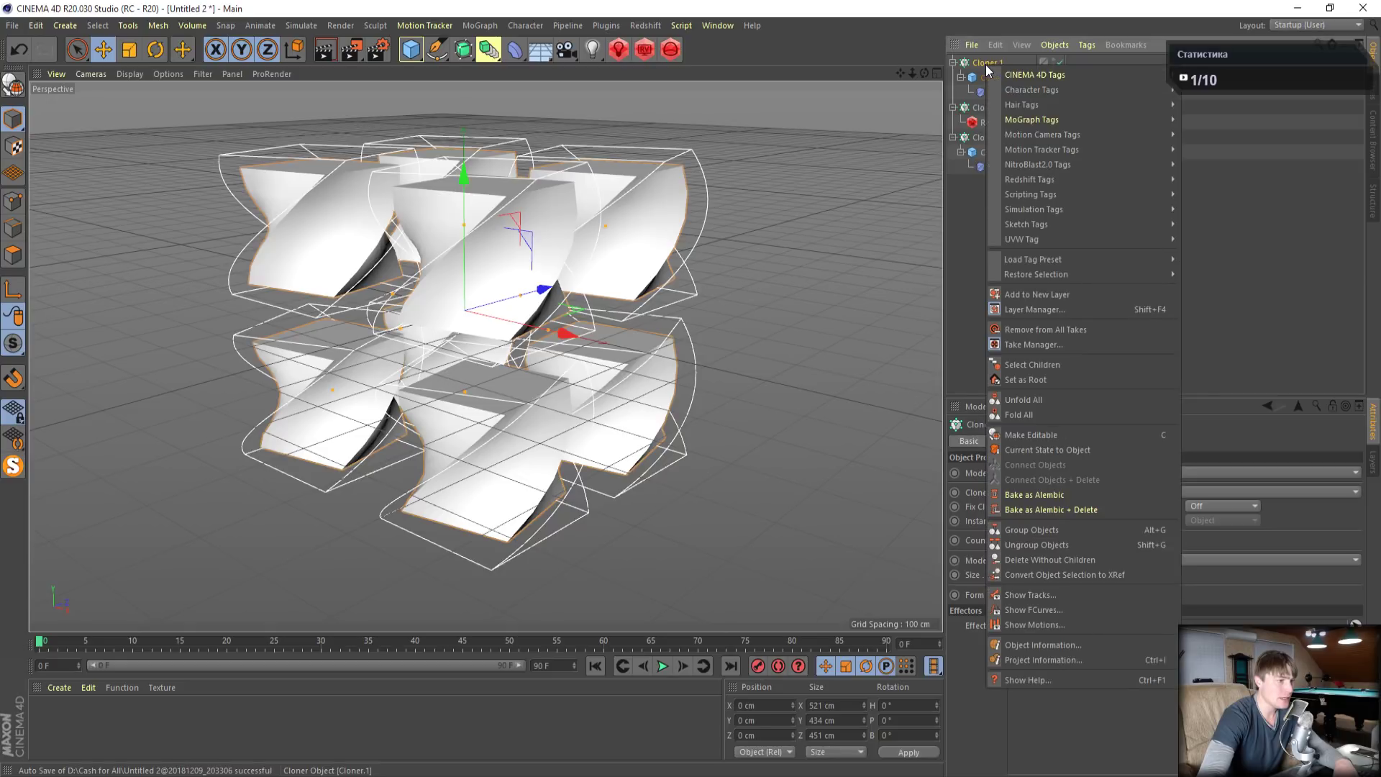
{"action": "left_click", "coordinate": [1080, 449]}
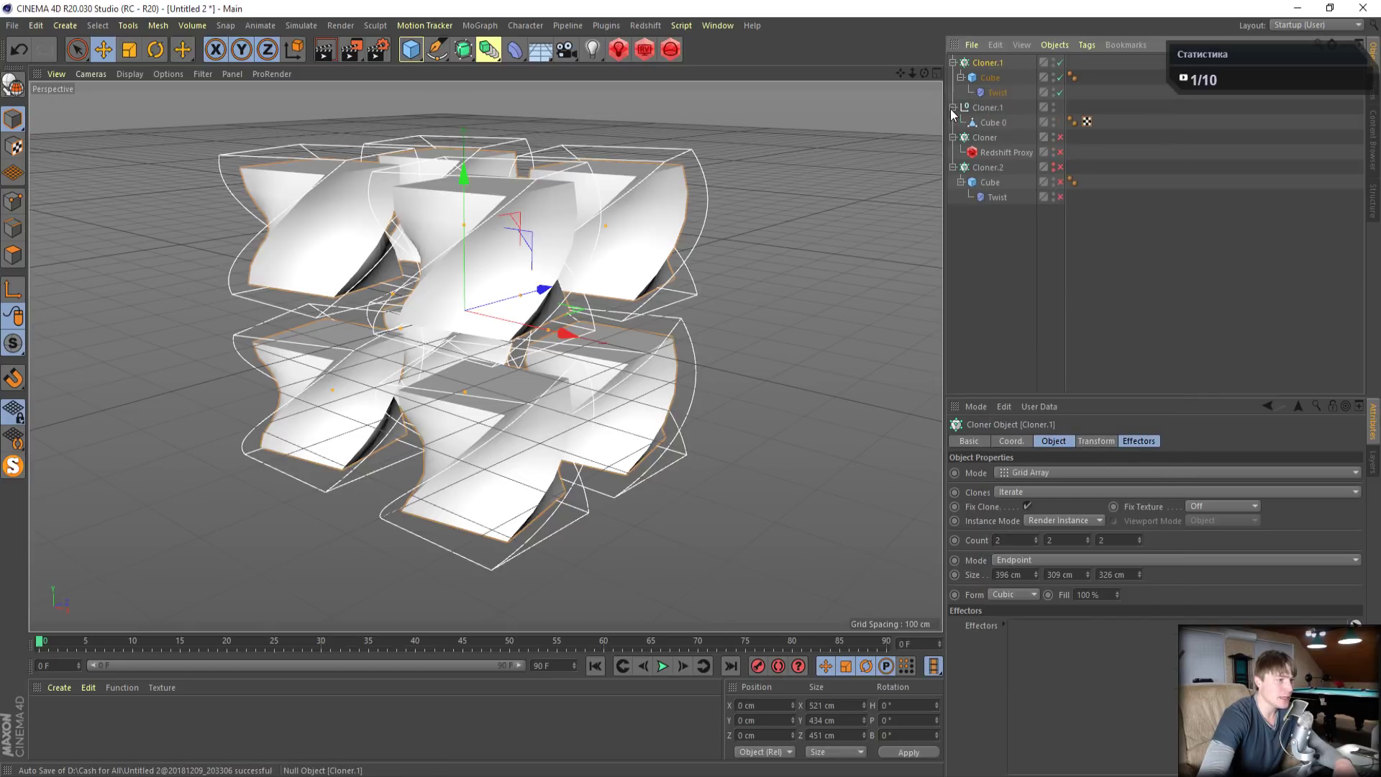
{"action": "left_click", "coordinate": [994, 121]}
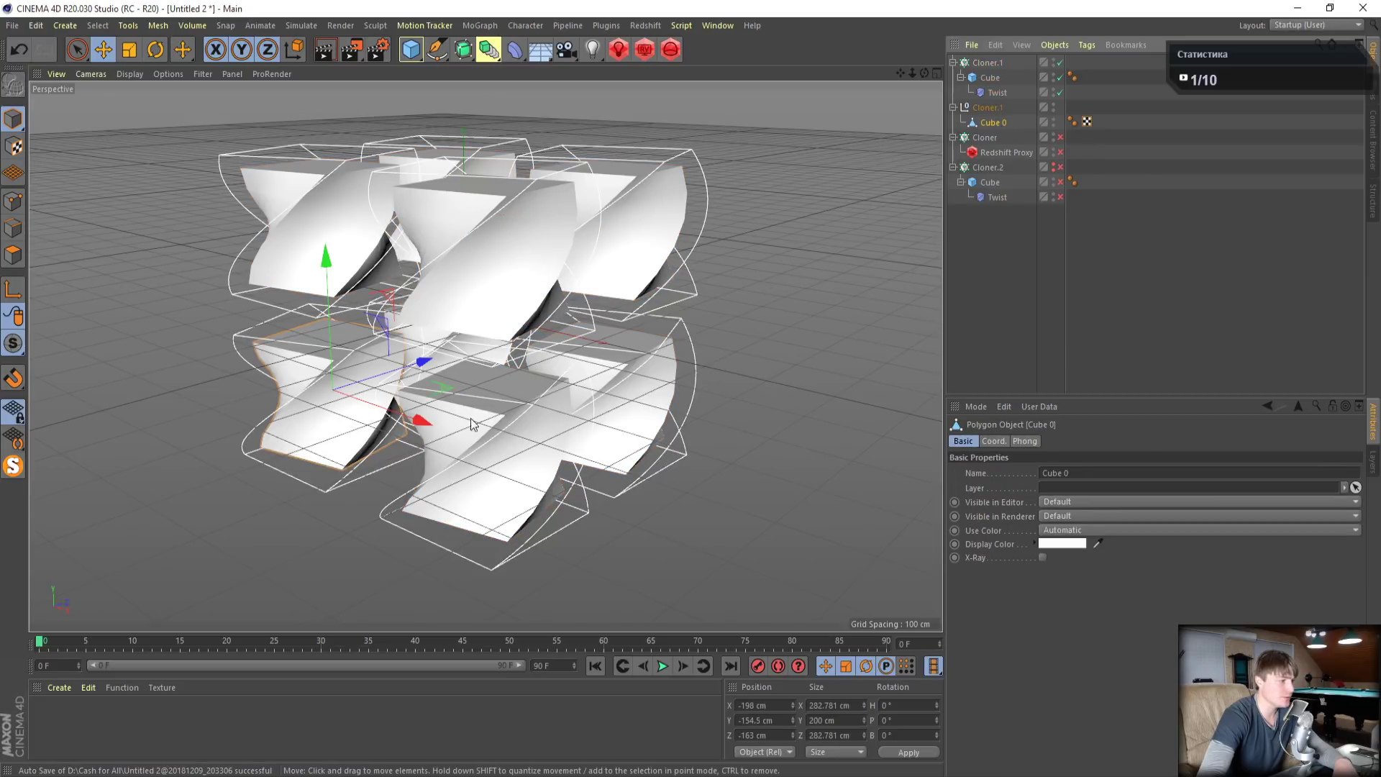
Move Cube 0 along X to about 542 cm and back beside the grid, and hide the original Cloner
{"action": "left_click_drag", "start_coordinate": [410, 420], "coordinate": [905, 477]}
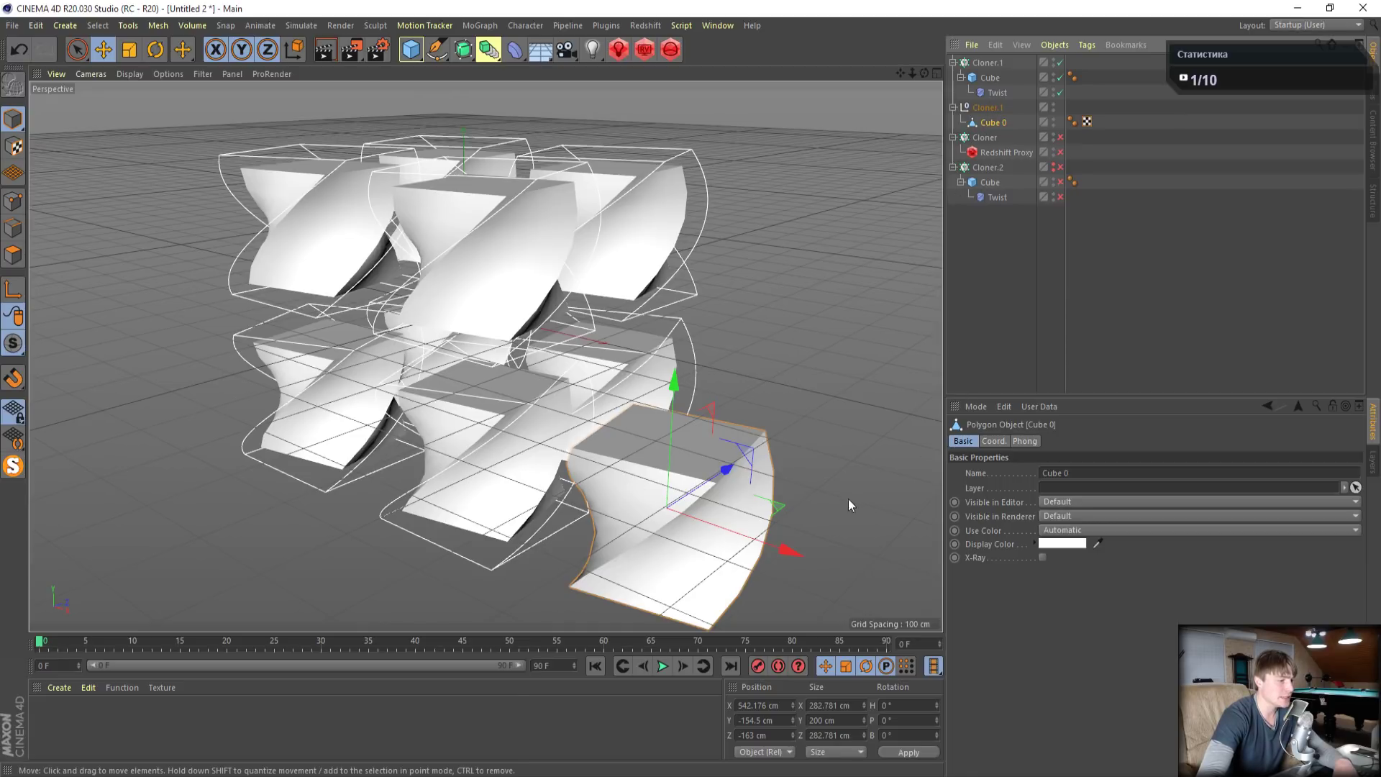
{"action": "left_click_drag", "start_coordinate": [785, 551], "coordinate": [410, 415]}
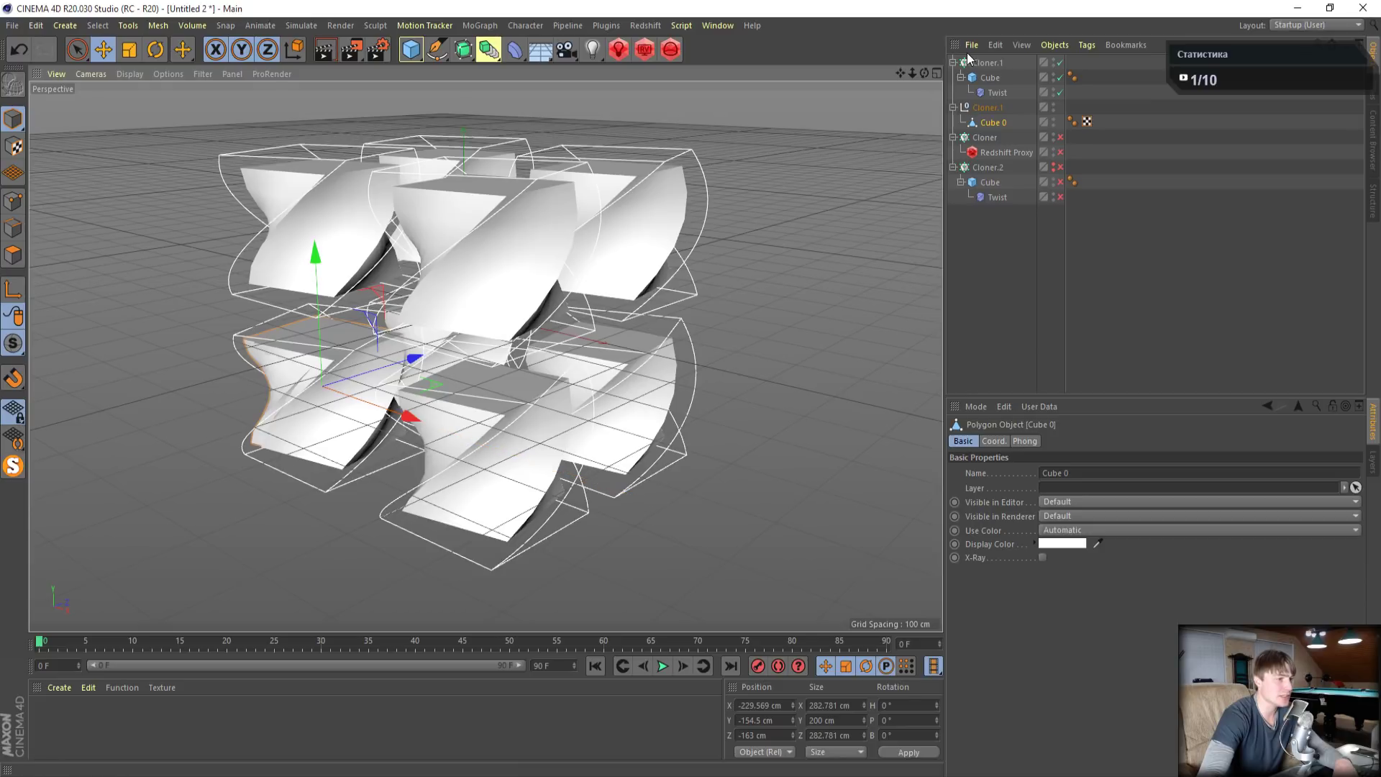
{"action": "left_click", "coordinate": [1054, 60]}
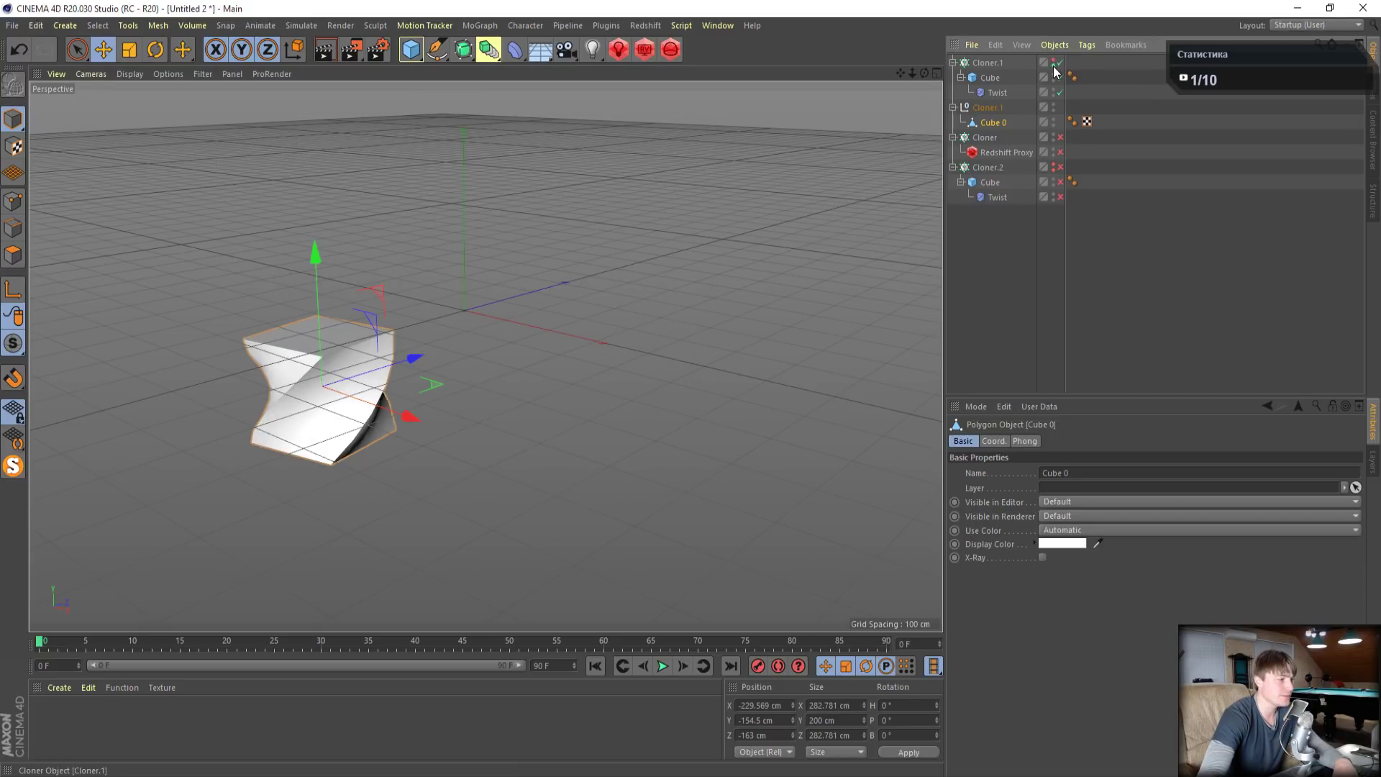
Delete the null holding Cube 0 and set the original Cloner's instance mode to Multi-Instance
{"action": "left_click", "coordinate": [990, 108]}
{"action": "left_click", "coordinate": [993, 124]}
{"action": "left_click", "coordinate": [991, 109]}
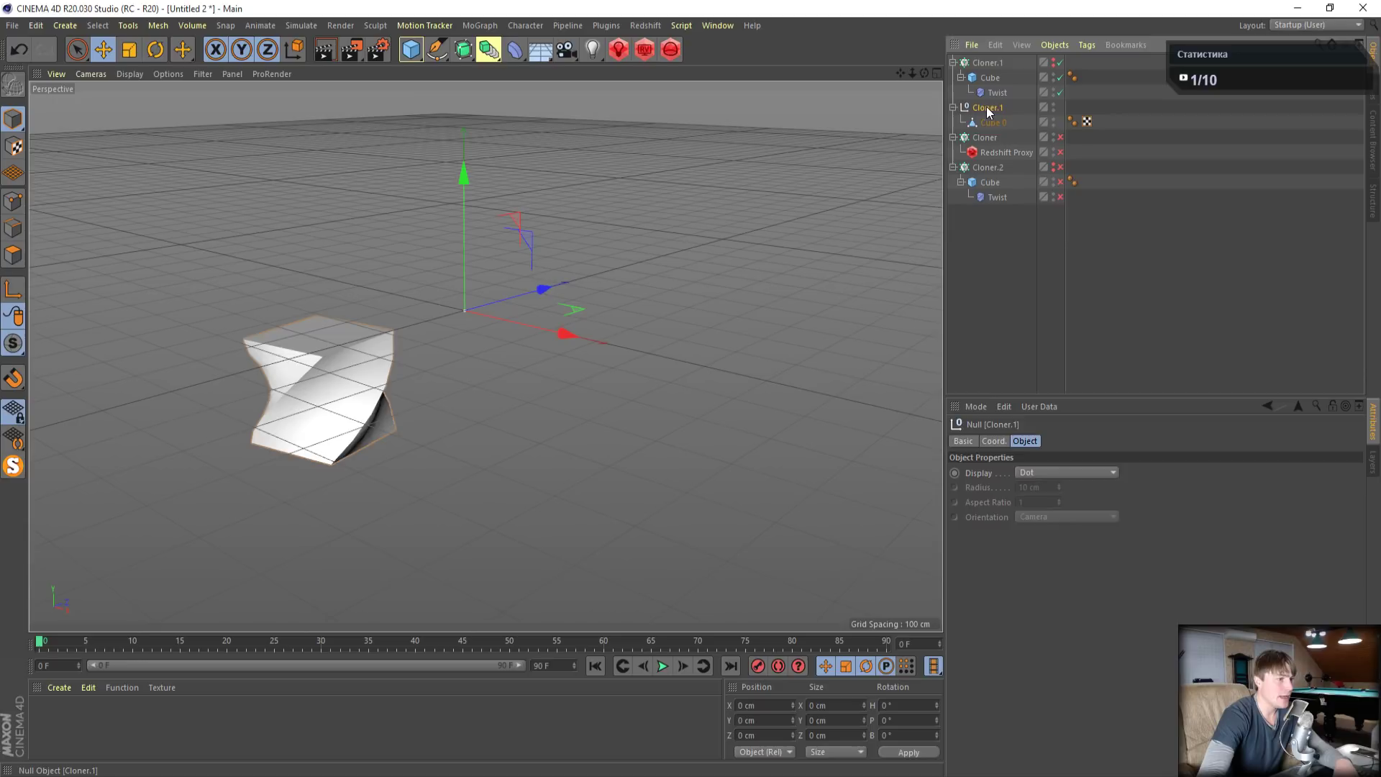
{"action": "left_click", "coordinate": [988, 63]}
{"action": "left_click", "coordinate": [1063, 520]}
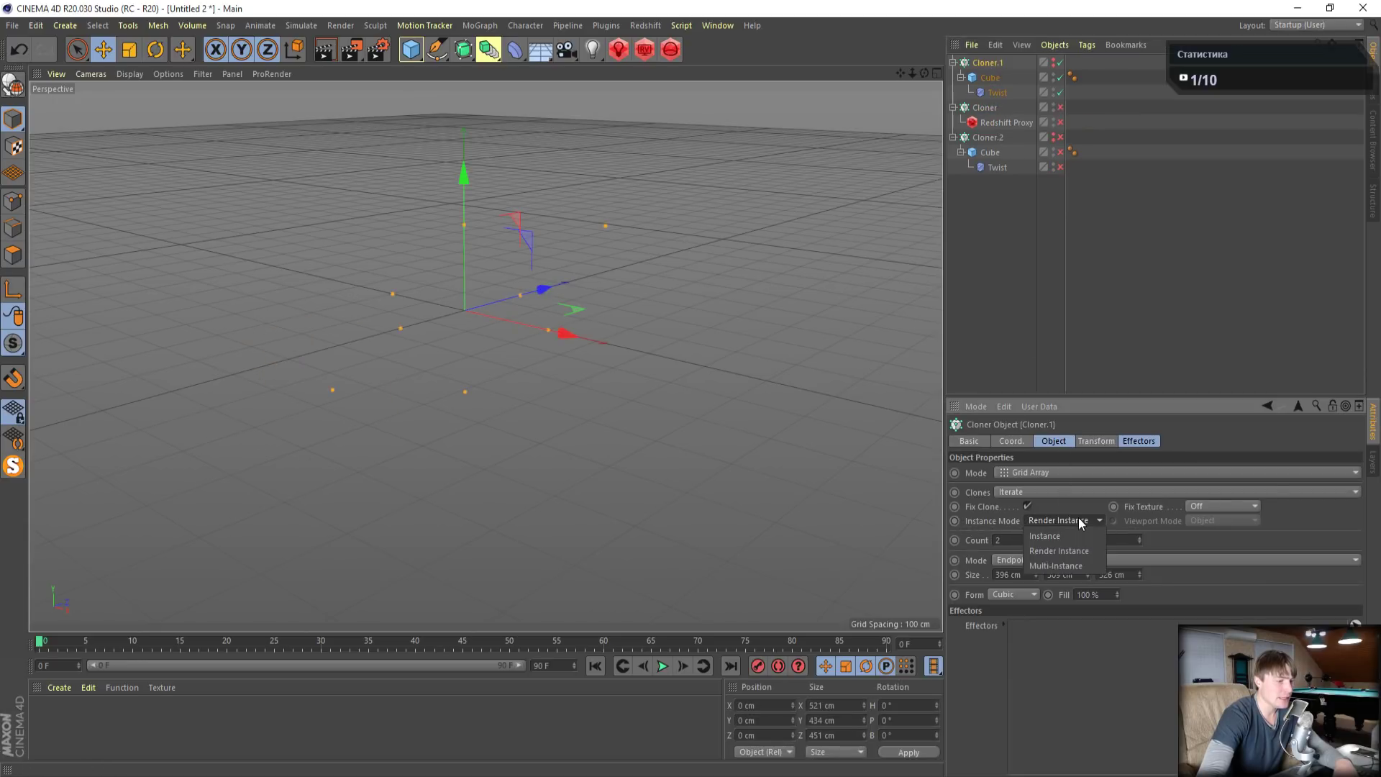
{"action": "left_click", "coordinate": [1056, 563]}
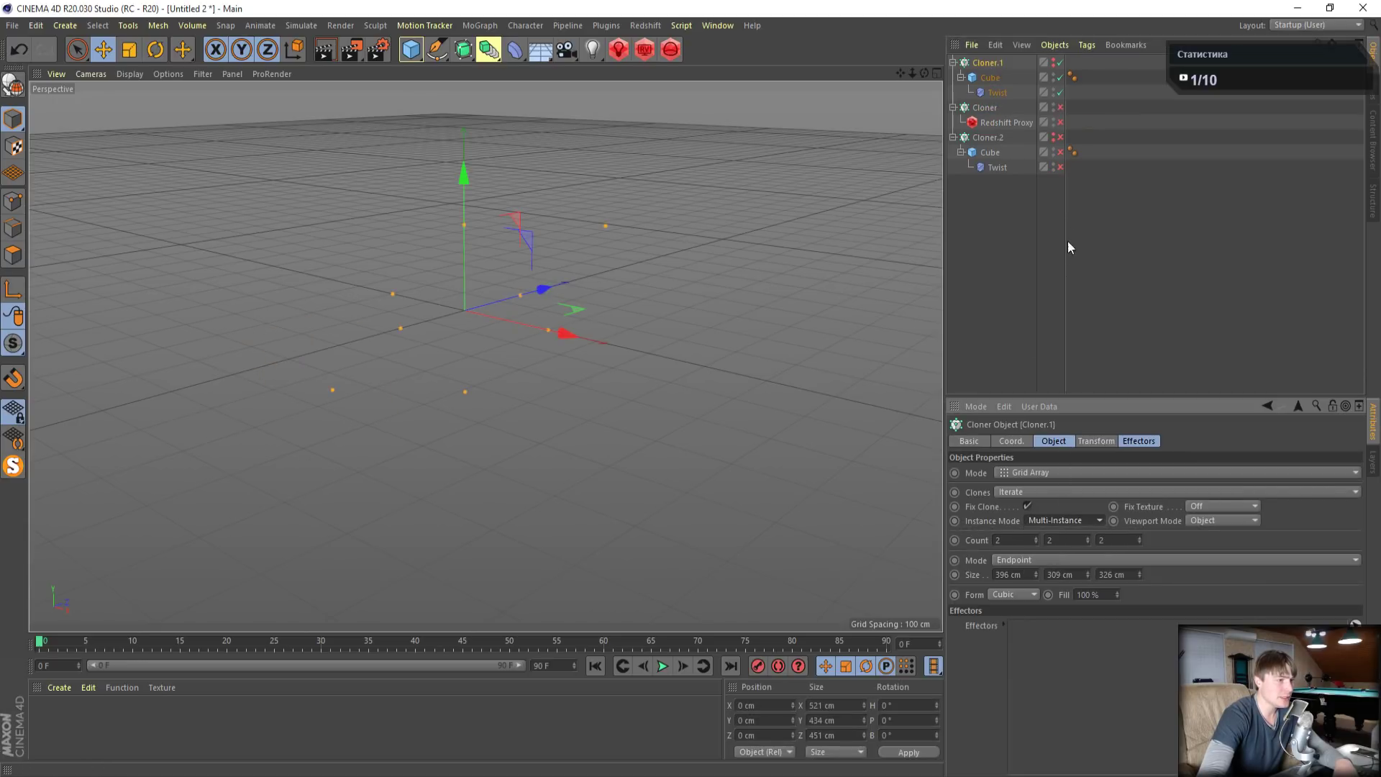
Show the original Cloner again and convert its Multi-Instance clones with Current State to Object
{"action": "left_click", "coordinate": [1060, 63]}
{"action": "left_click", "coordinate": [1060, 64]}
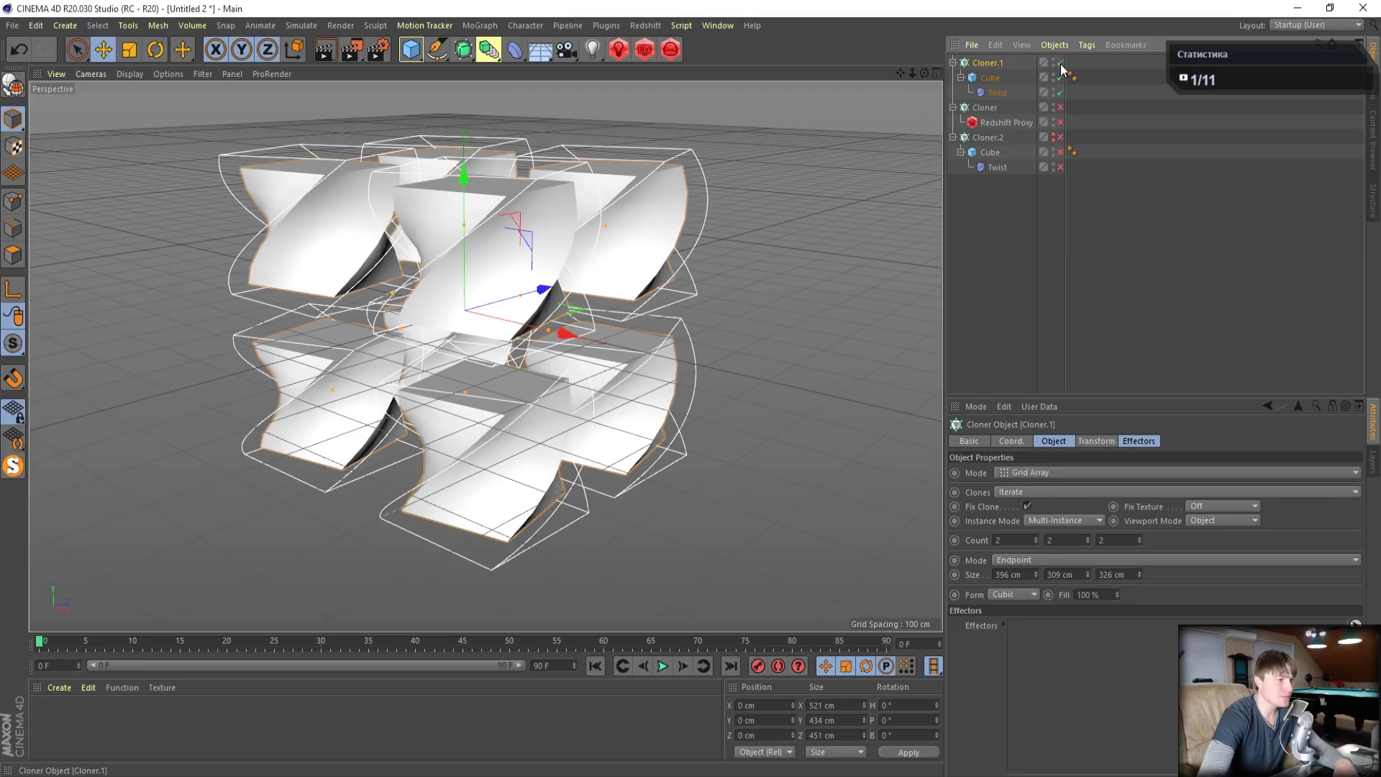
{"action": "right_click", "coordinate": [995, 64]}
{"action": "left_click", "coordinate": [1080, 441]}
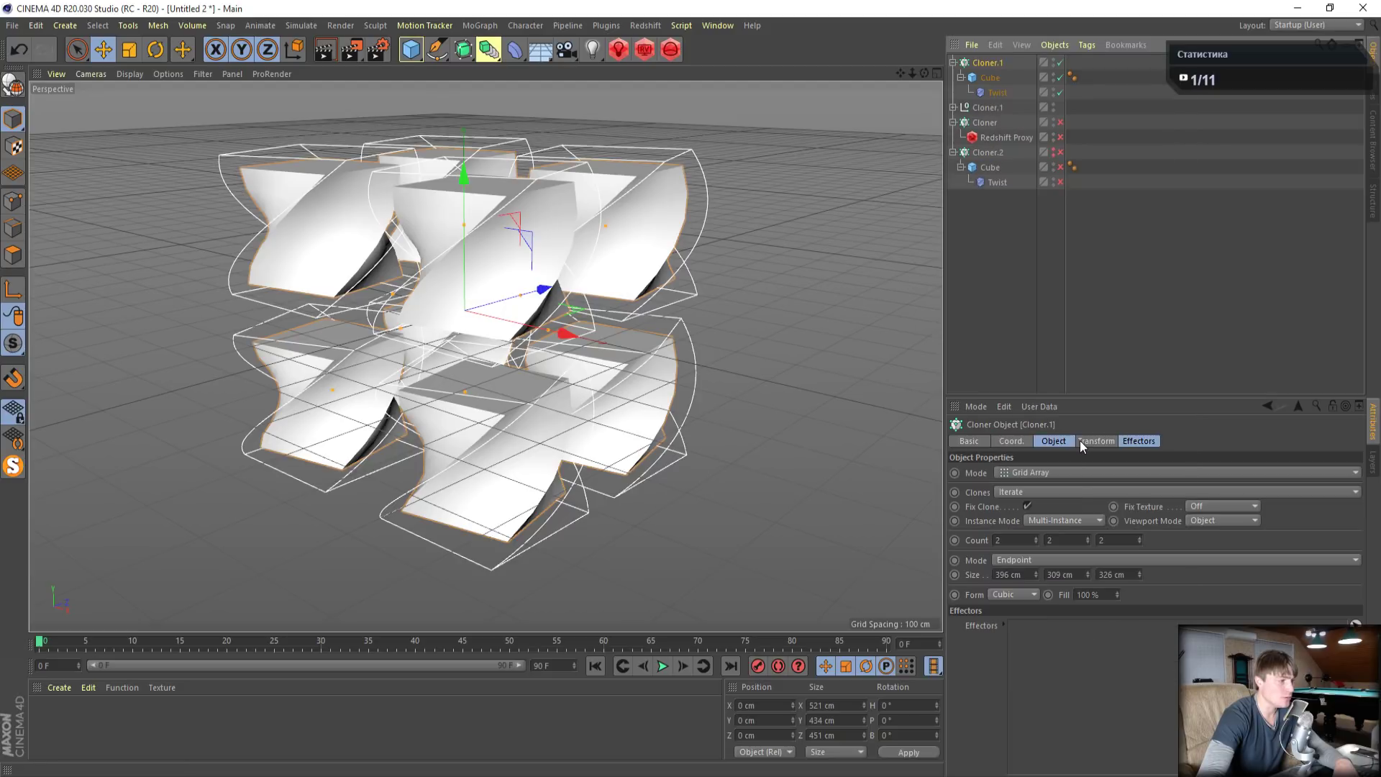
Expand the null converted from the Multi-Instance Cloner and examine its nested null and Cube 0
{"action": "left_click", "coordinate": [954, 108]}
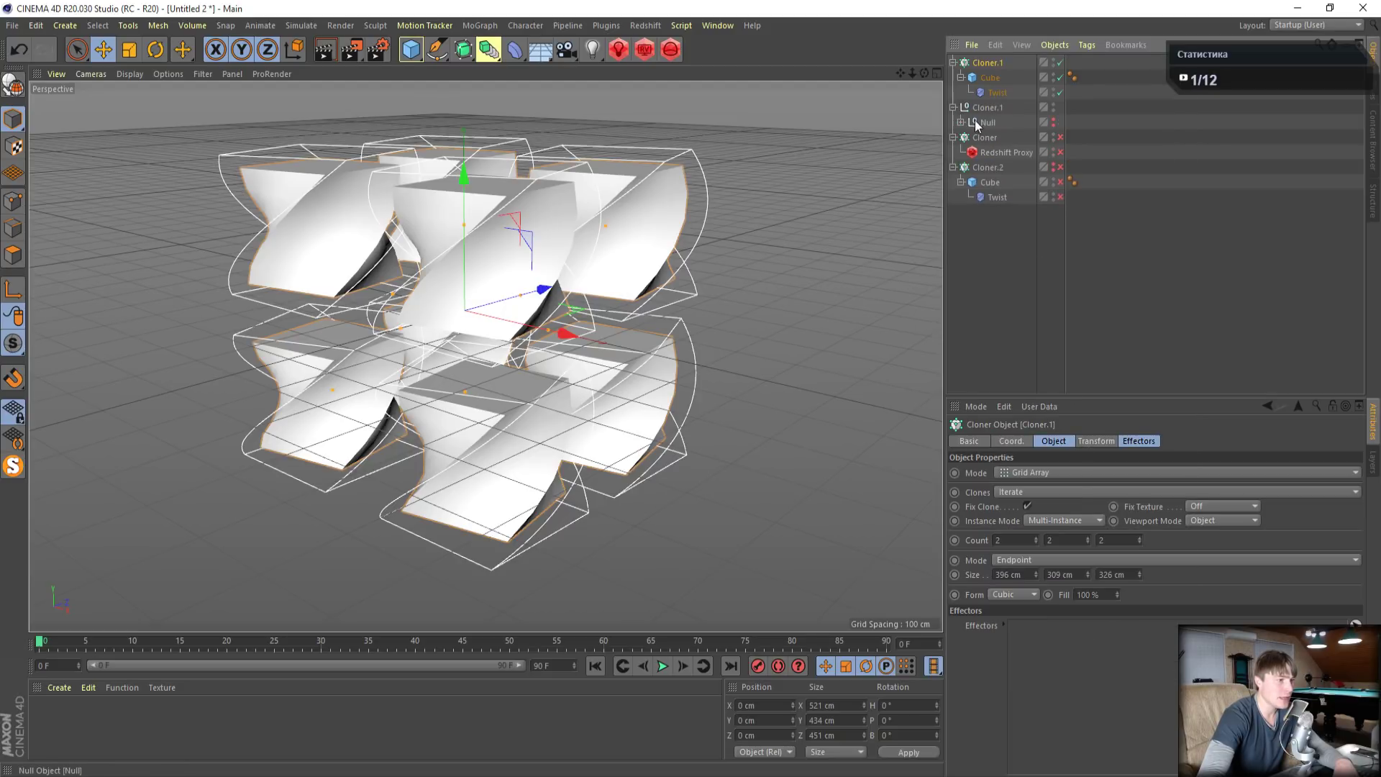
{"action": "left_click", "coordinate": [989, 123]}
{"action": "left_click", "coordinate": [961, 123]}
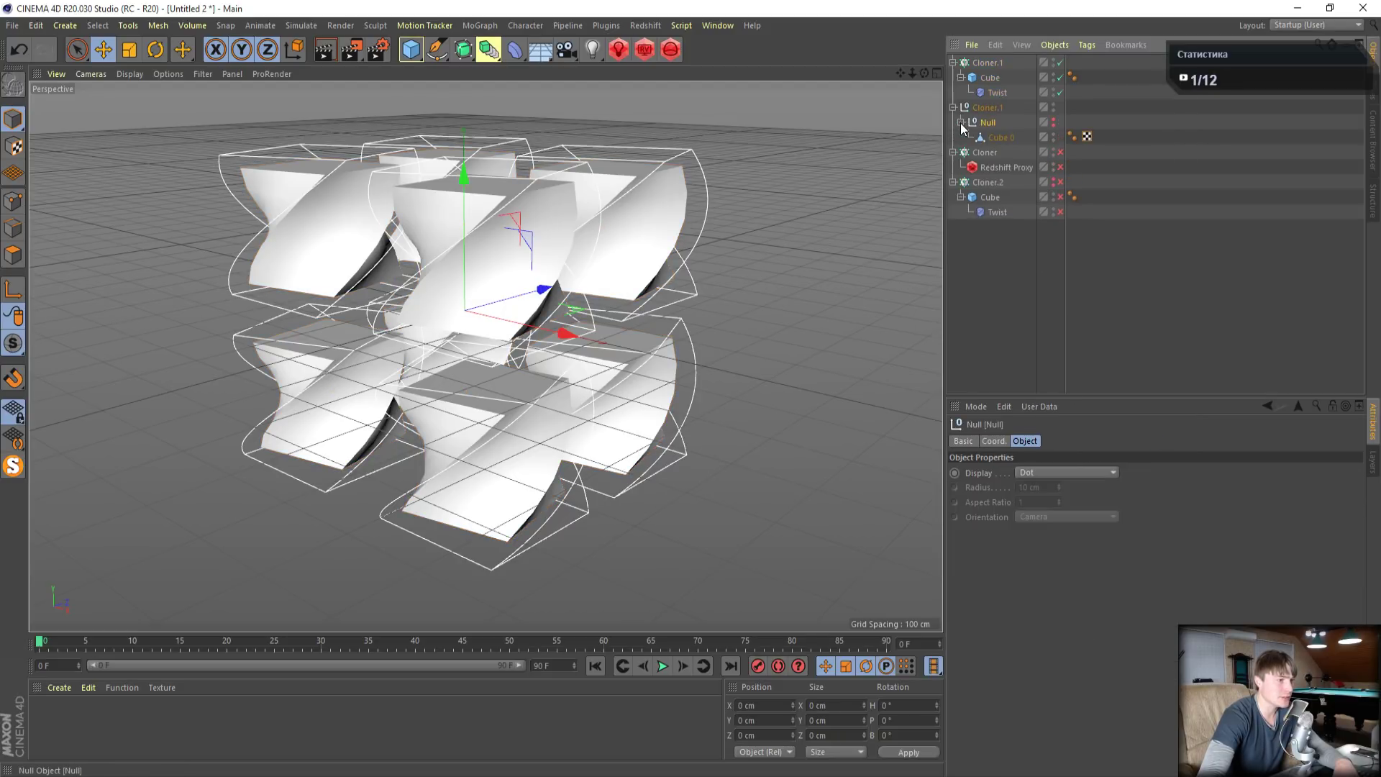
{"action": "left_click", "coordinate": [1000, 139]}
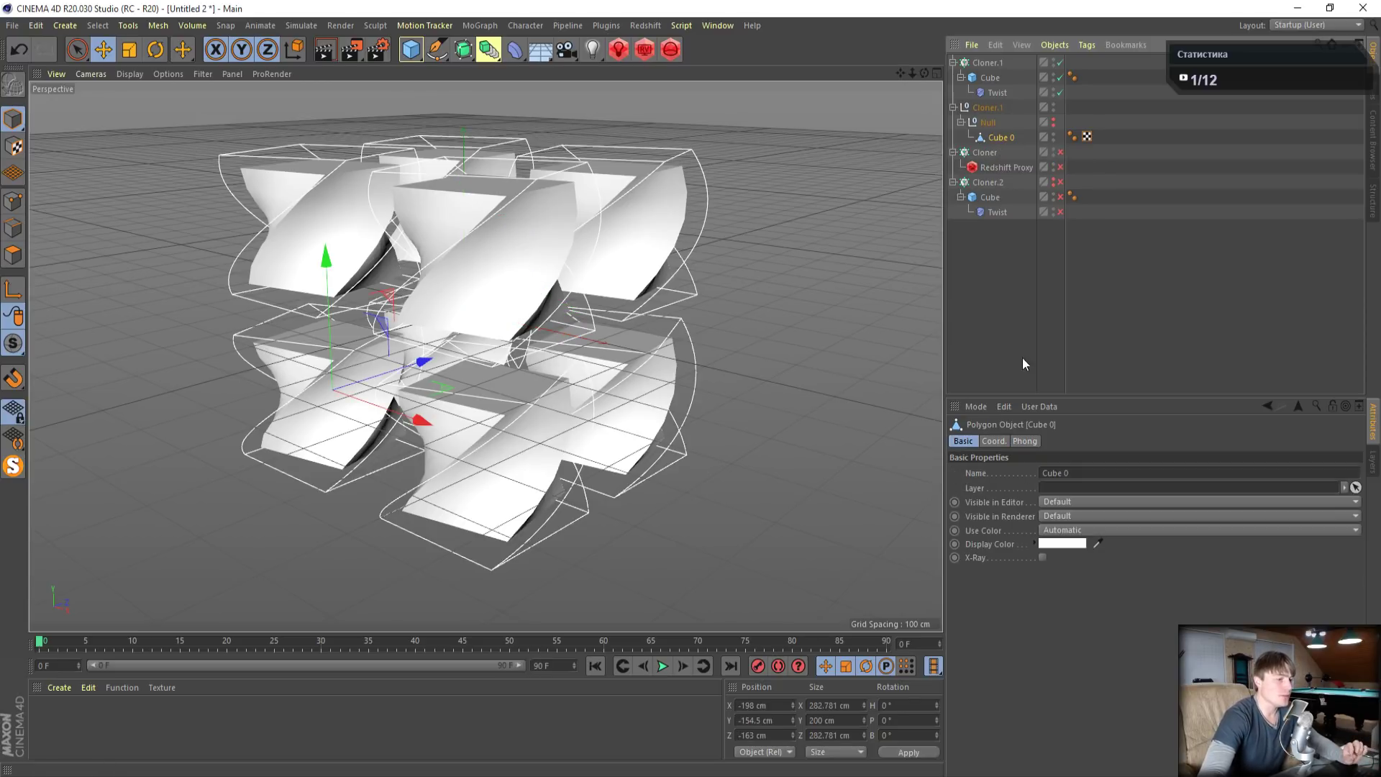
Delete the original Cloner and the null converted from it, and select the disabled backup Cloner
{"action": "left_click", "coordinate": [997, 64]}
{"action": "left_click", "coordinate": [1072, 519]}
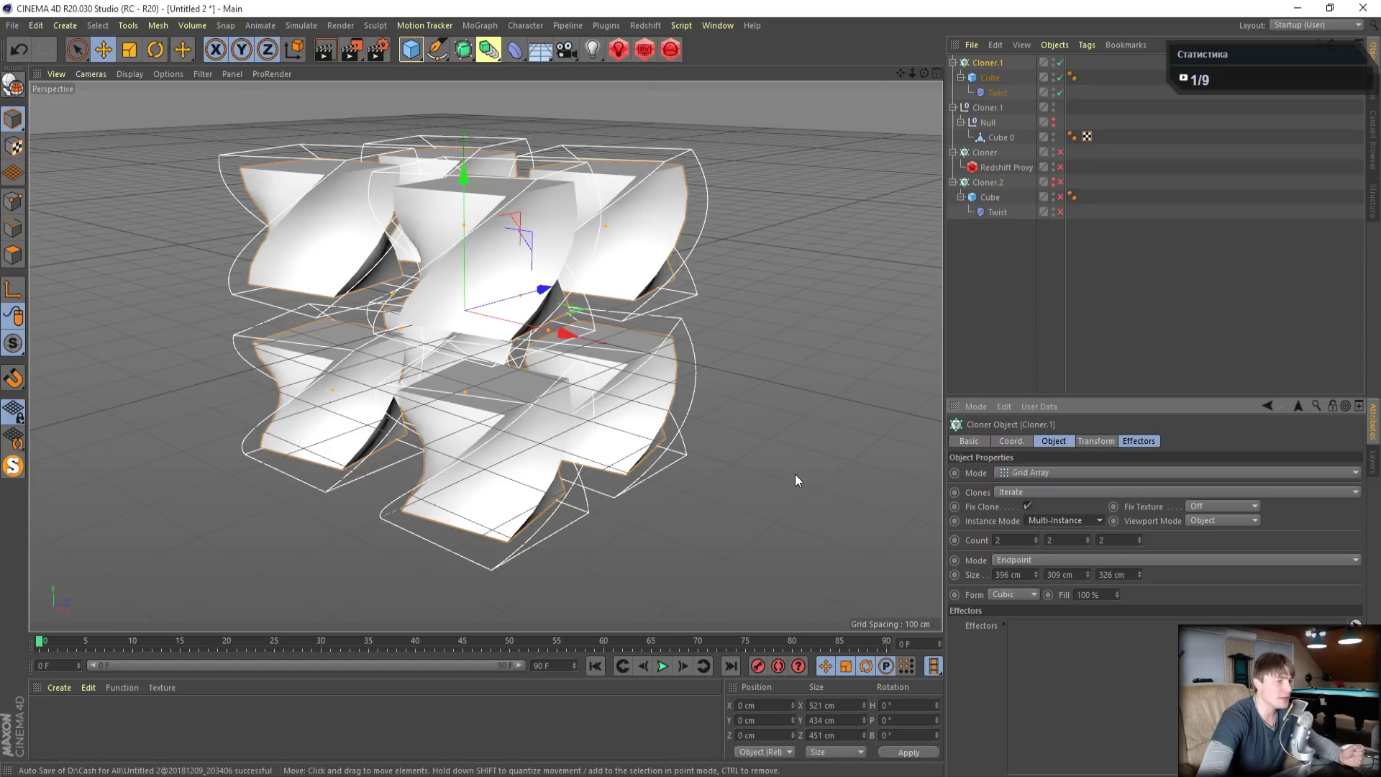
{"action": "left_click", "coordinate": [991, 64]}
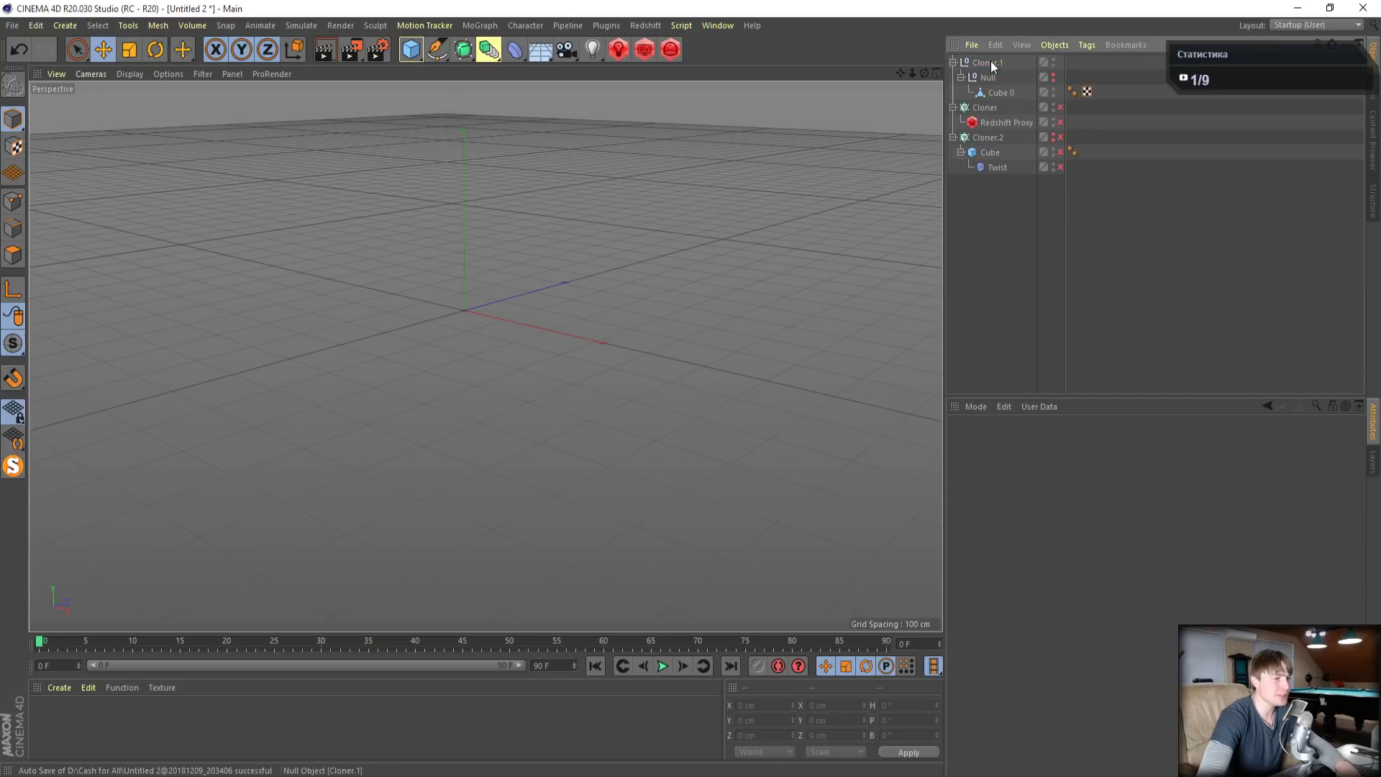
{"action": "key", "text": "Delete"}
{"action": "left_click", "coordinate": [992, 64]}
{"action": "key", "text": "Delete"}
{"action": "left_click", "coordinate": [991, 93]}
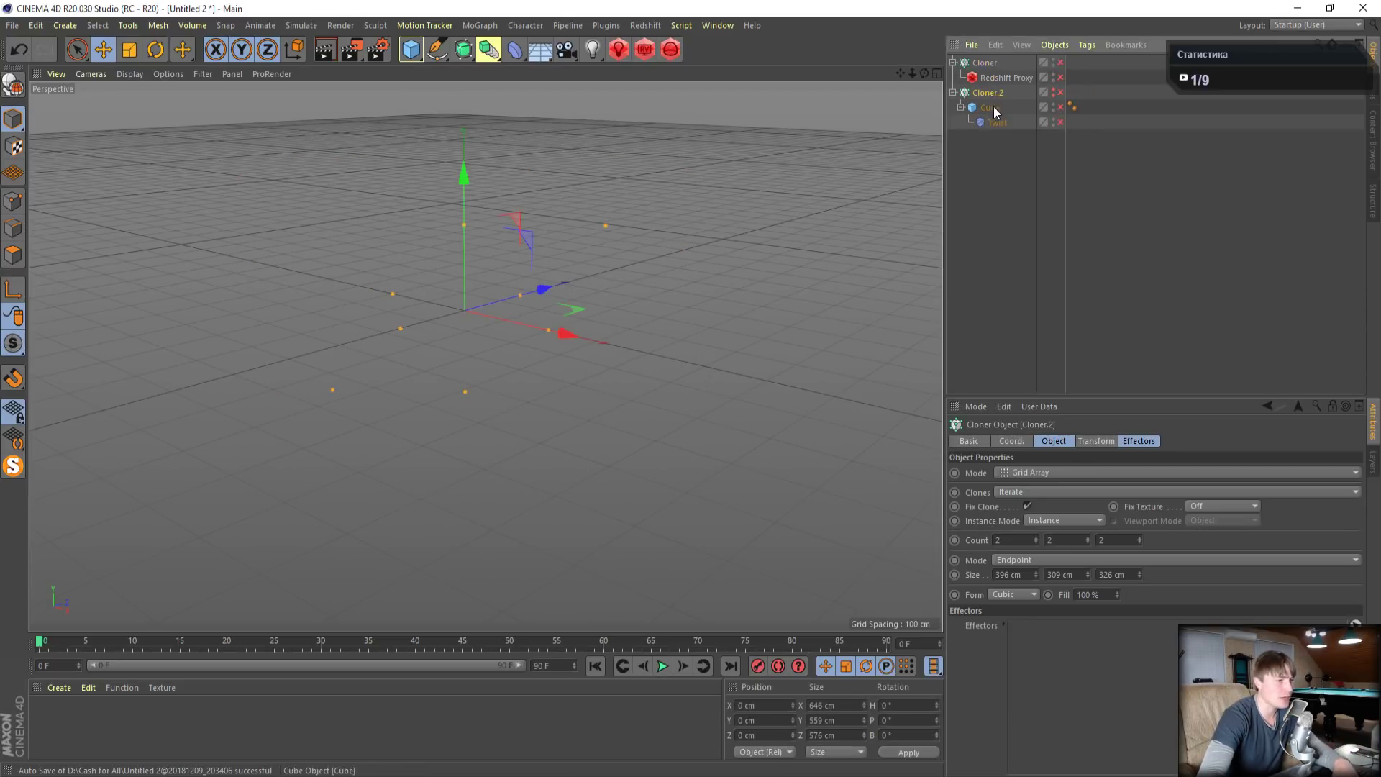
Delete the backup Cloner.2 and re-enable the remaining Cloner together with its Redshift Proxy
{"action": "left_click", "coordinate": [1053, 92]}
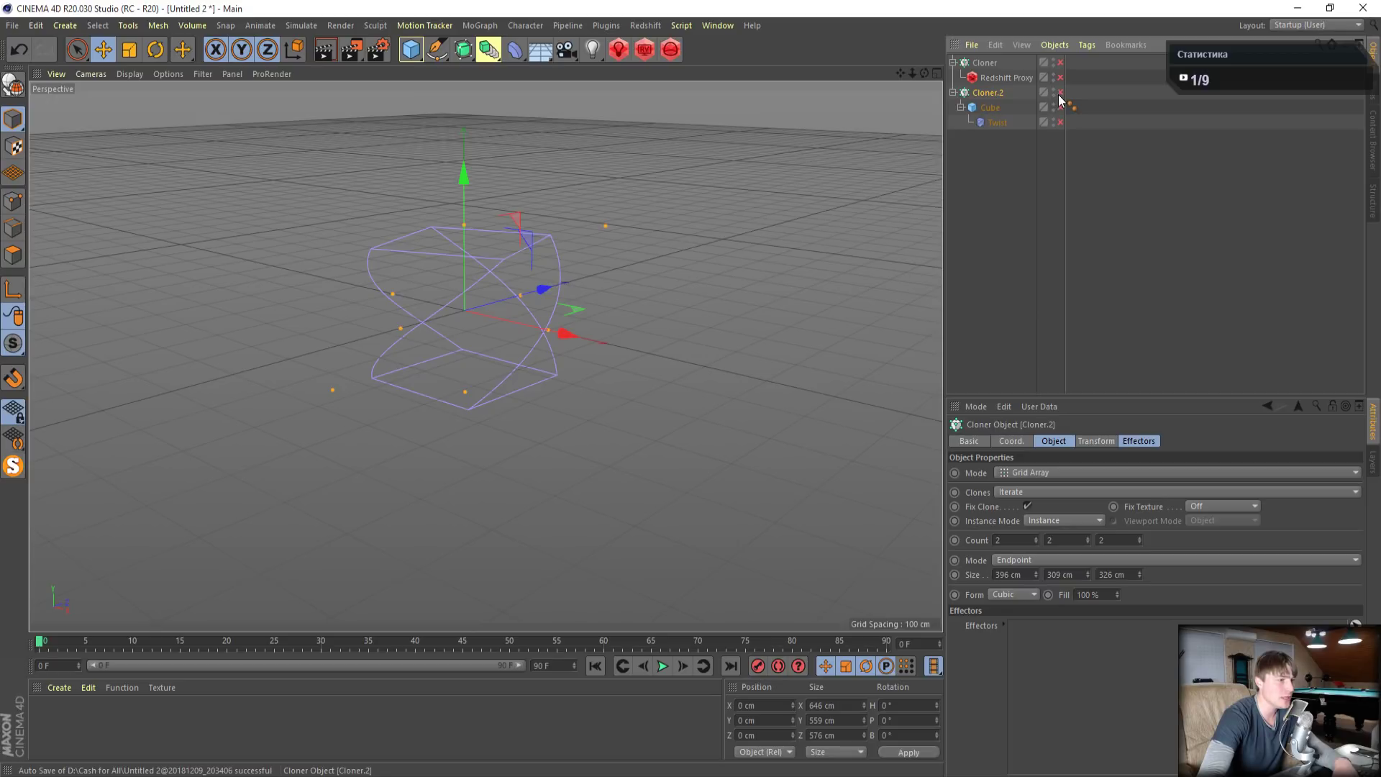
{"action": "key", "text": "Delete"}
{"action": "left_click", "coordinate": [1061, 63]}
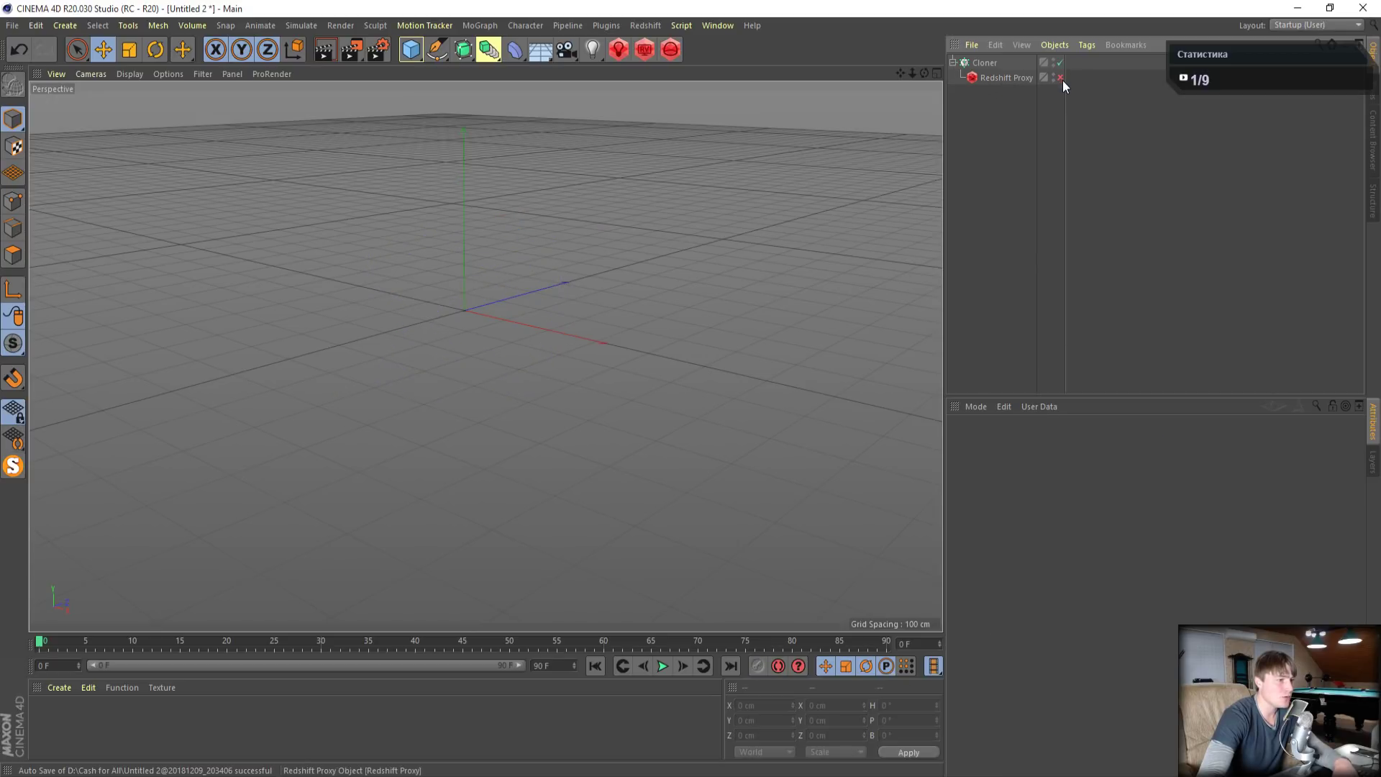
{"action": "left_click", "coordinate": [992, 63]}
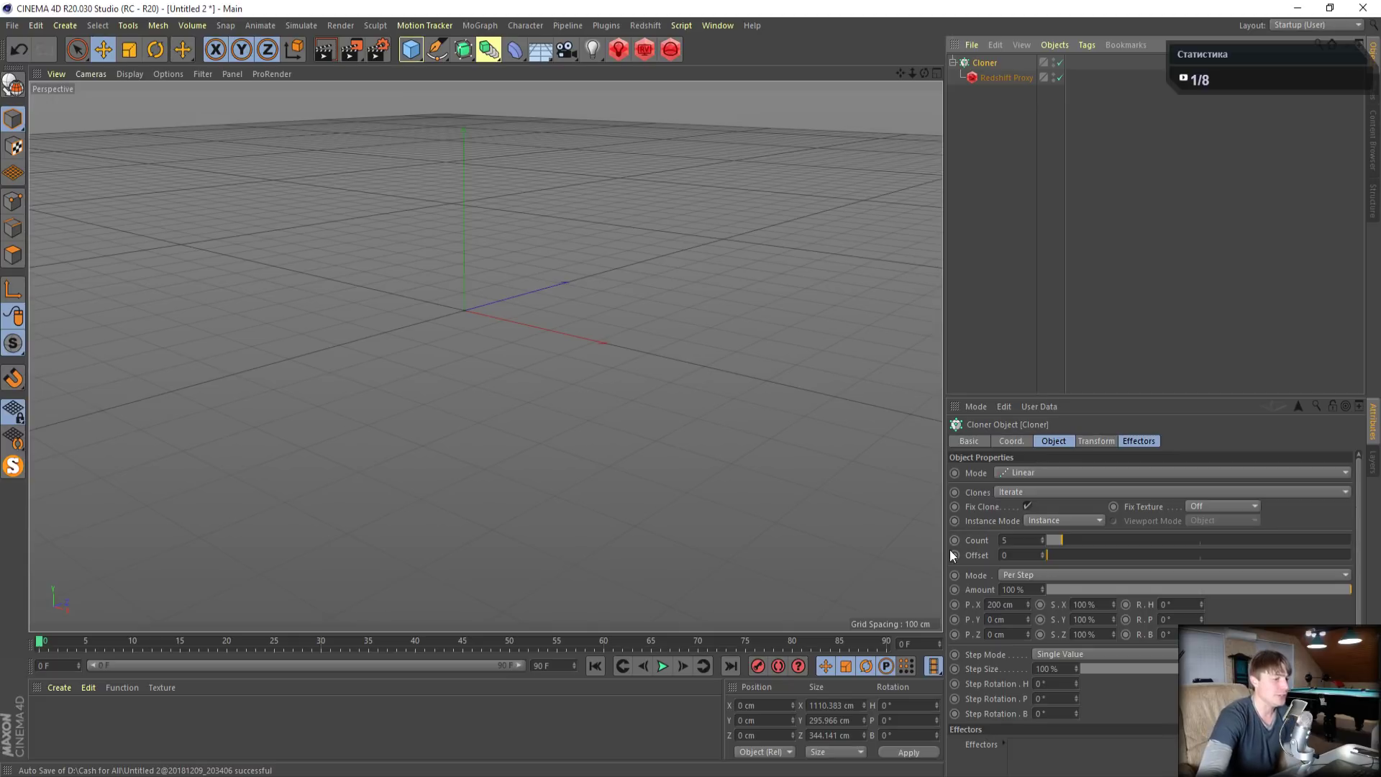
Set the tree Cloner's instance mode to Multi-Instance
{"action": "left_click", "coordinate": [1066, 520]}
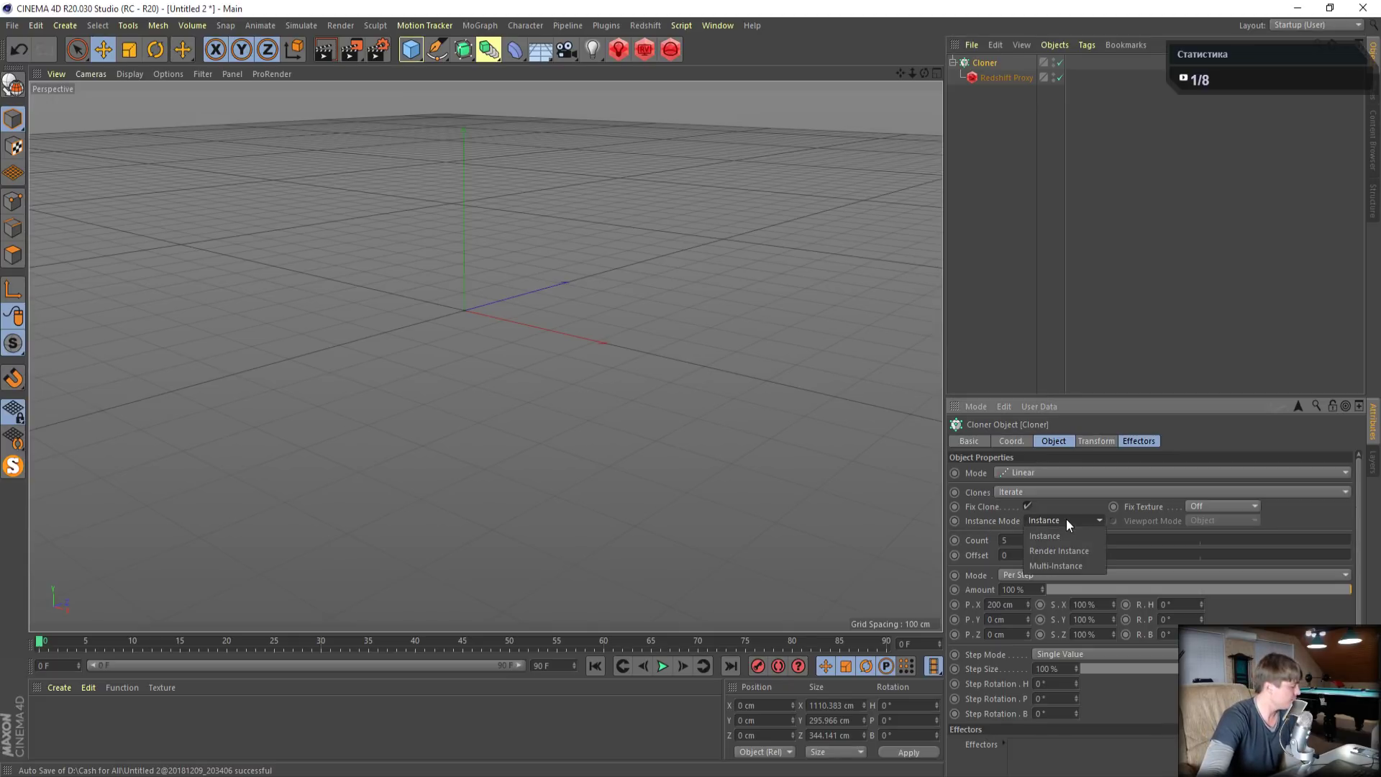
{"action": "left_click", "coordinate": [1056, 565]}
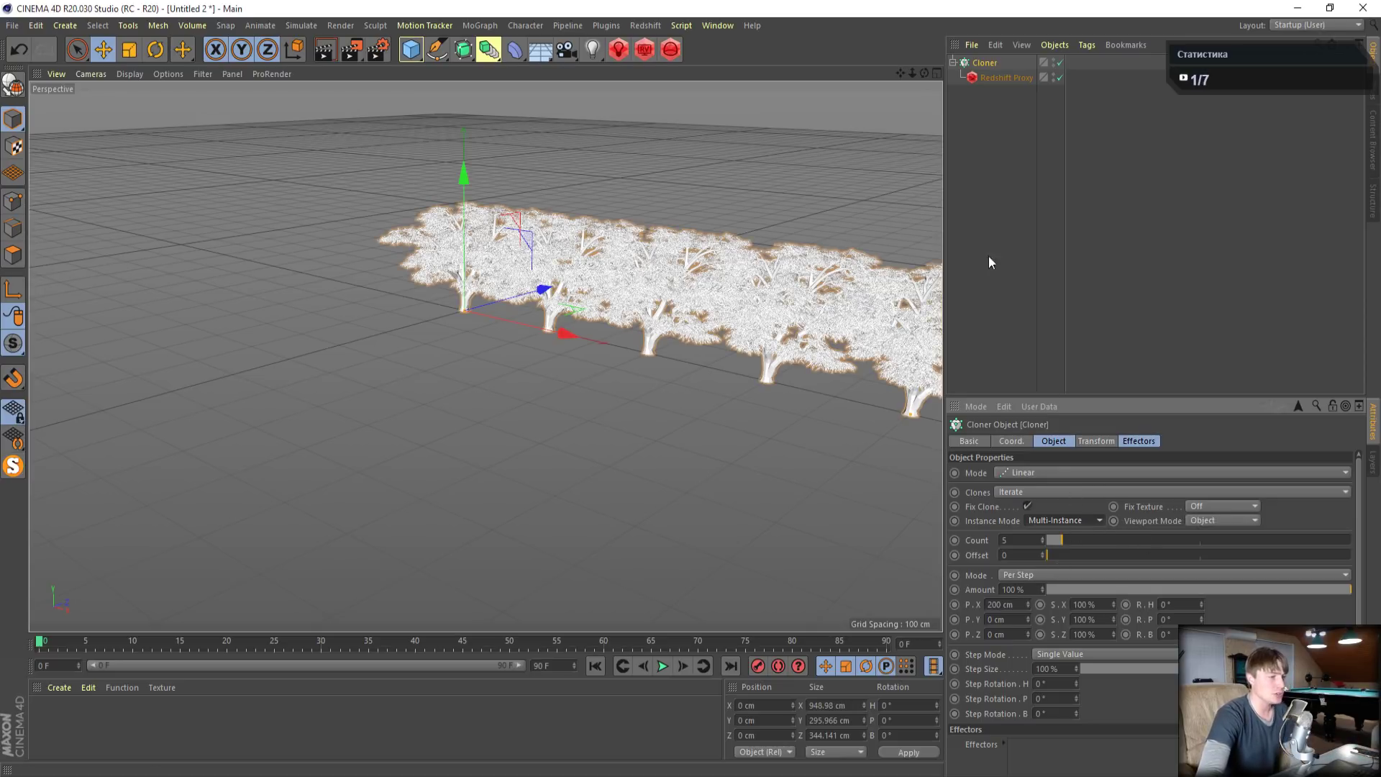
{"action": "left_click_drag", "start_coordinate": [912, 72], "coordinate": [912, 87]}
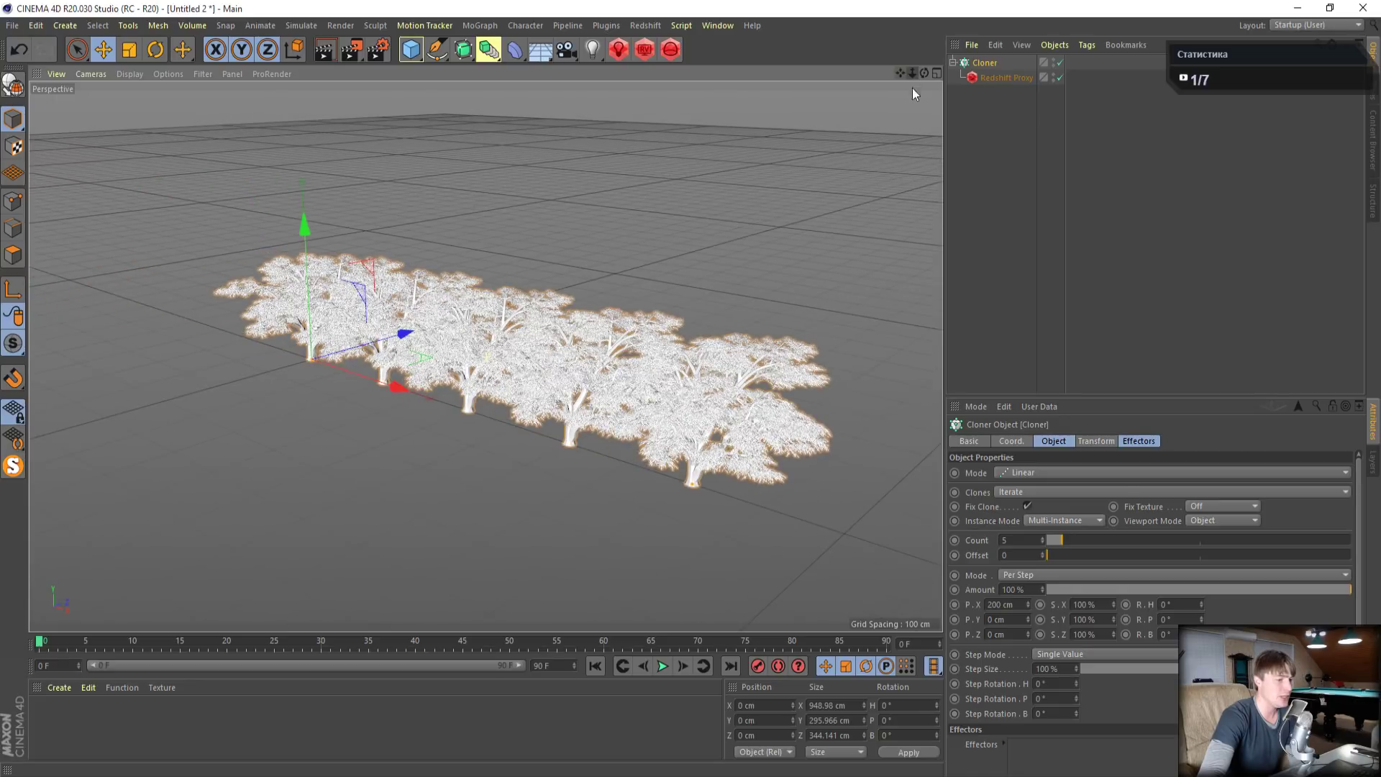
Switch the tree Cloner to Render Instance for comparison and return it to Multi-Instance
{"action": "left_click", "coordinate": [1080, 521]}
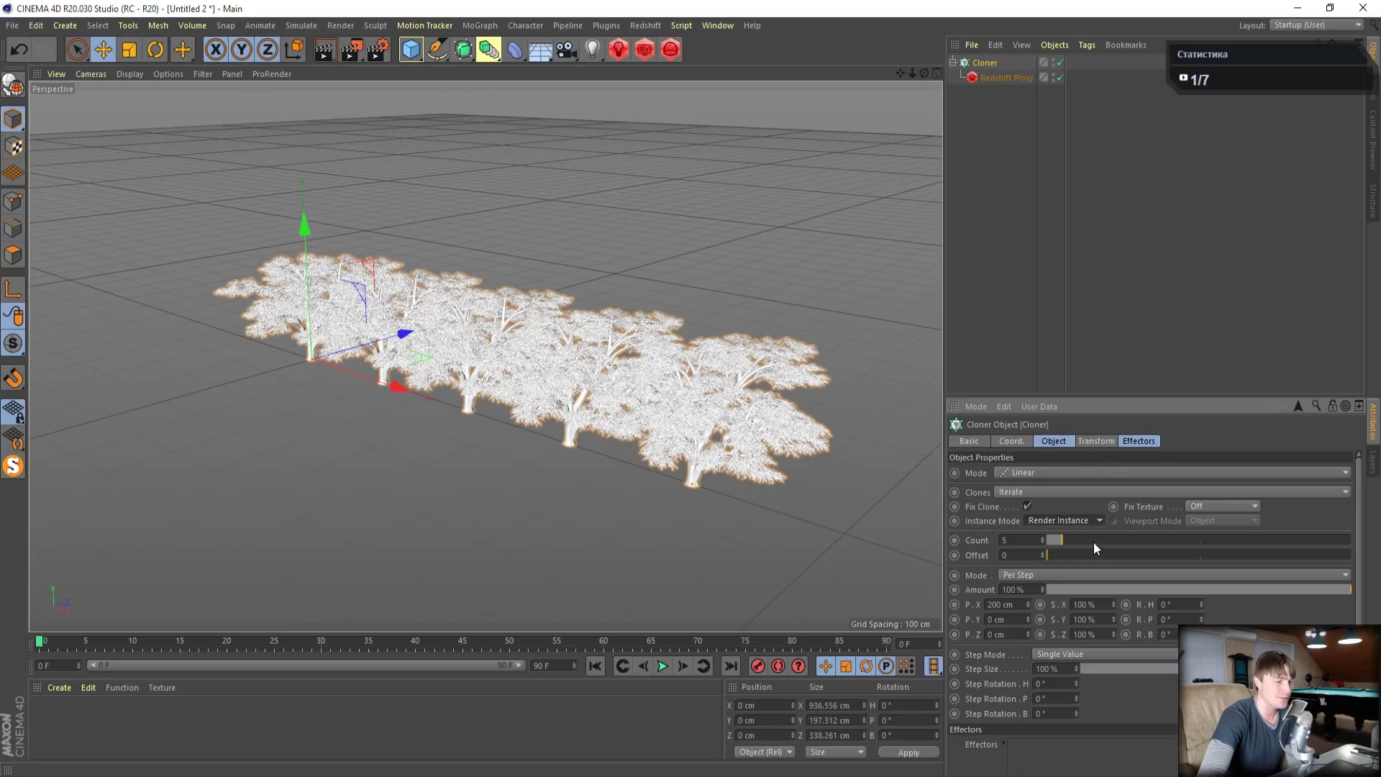
{"action": "left_click", "coordinate": [1090, 518]}
{"action": "left_click", "coordinate": [1082, 559]}
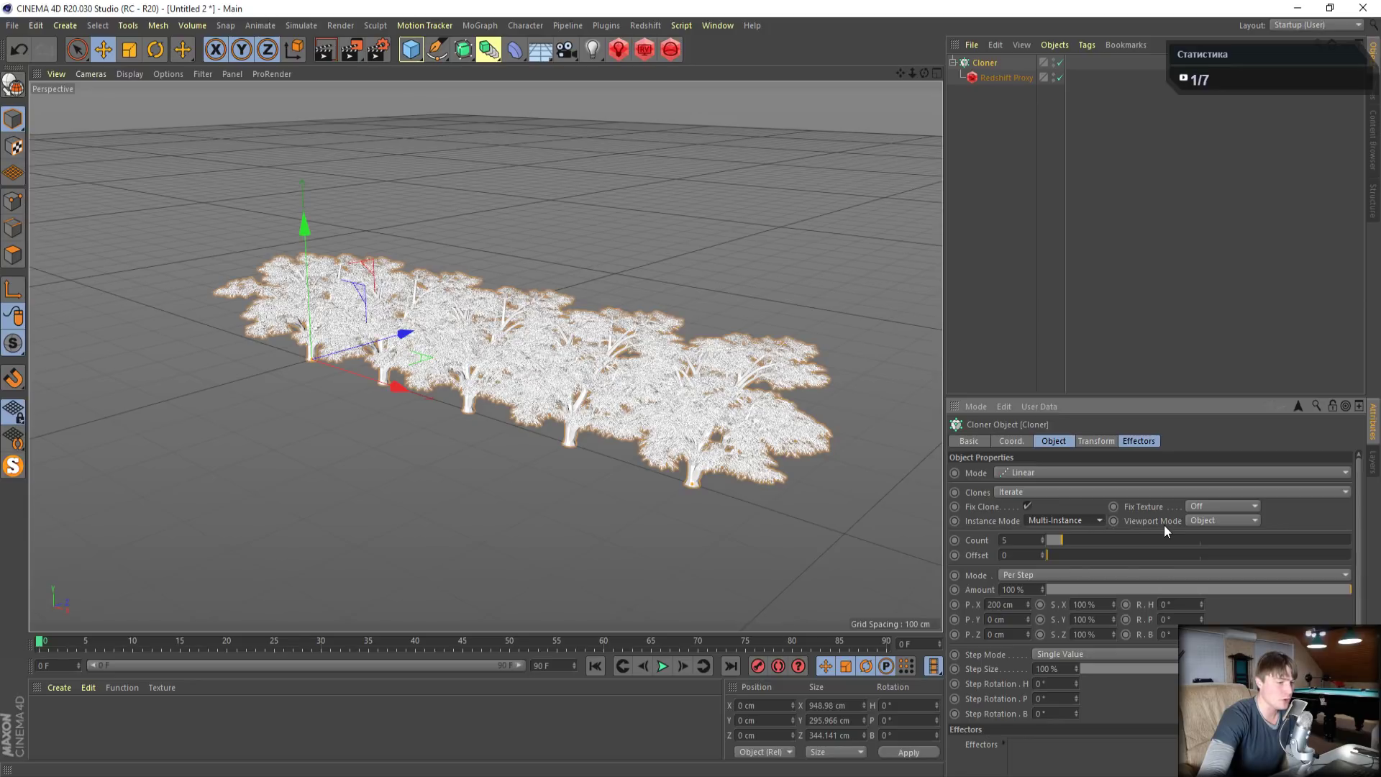
Preview the Multi-Instance trees with the Bounding Box and Matrix viewport modes
{"action": "left_click", "coordinate": [1220, 521]}
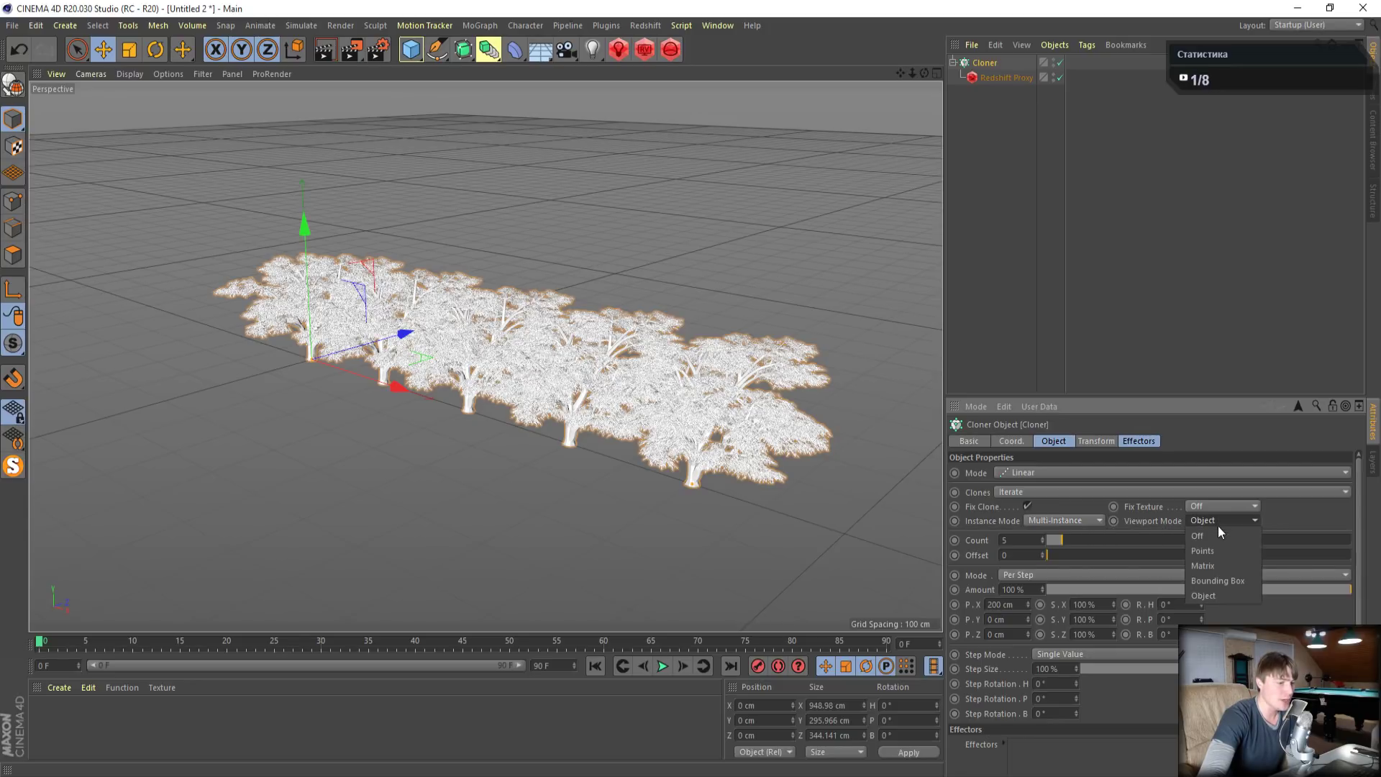
{"action": "left_click", "coordinate": [1236, 580]}
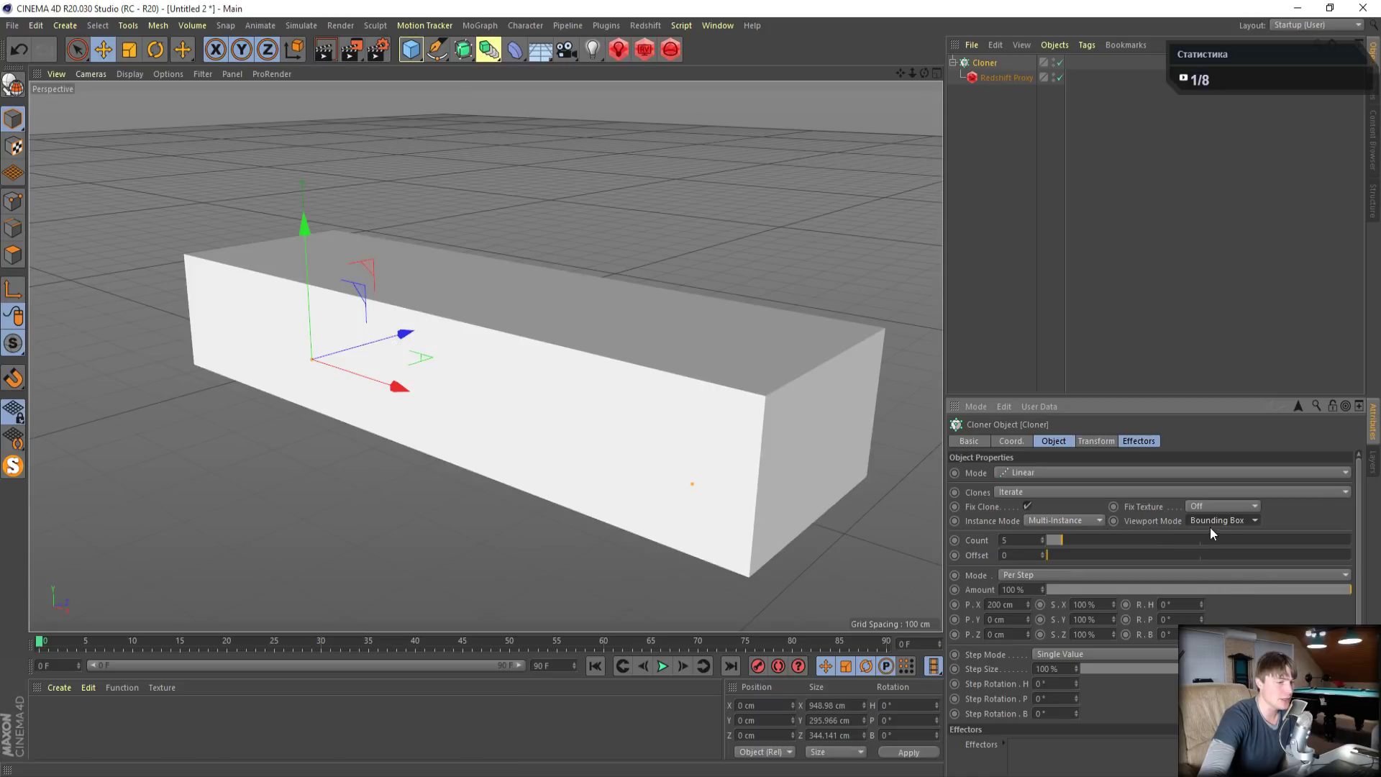
{"action": "left_click", "coordinate": [1228, 519]}
{"action": "left_click", "coordinate": [1223, 564]}
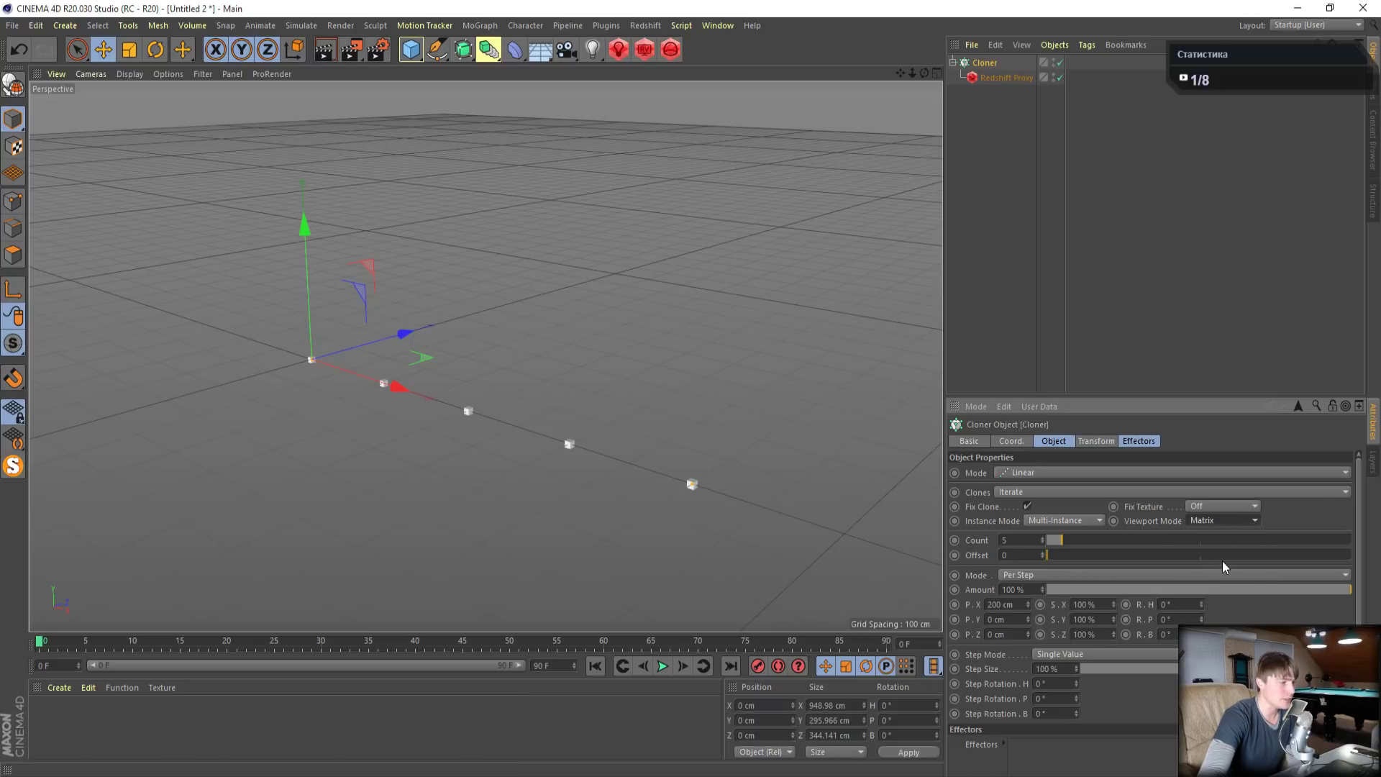
Change the Cloner's viewport mode to Points
{"action": "left_click", "coordinate": [480, 26]}
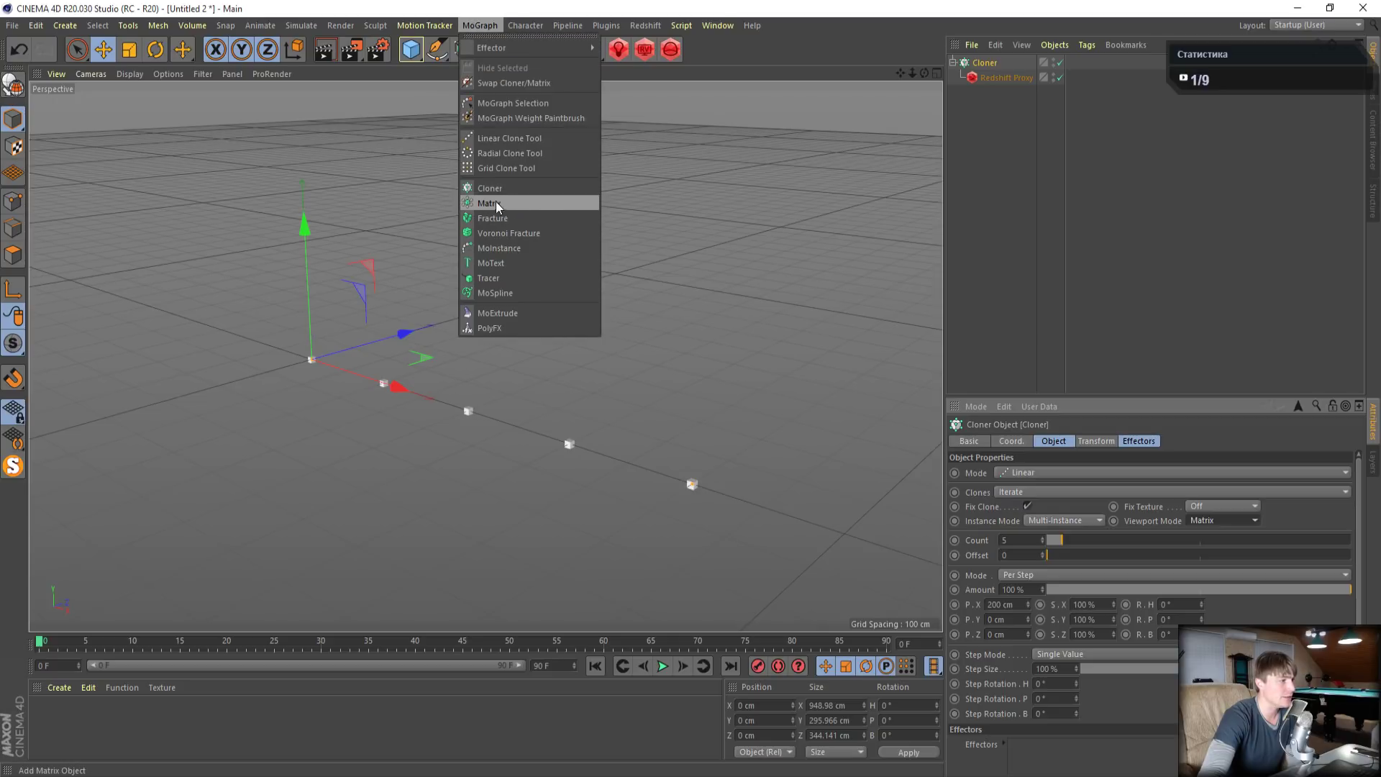
{"action": "left_click", "coordinate": [1251, 505]}
{"action": "left_click", "coordinate": [1251, 519]}
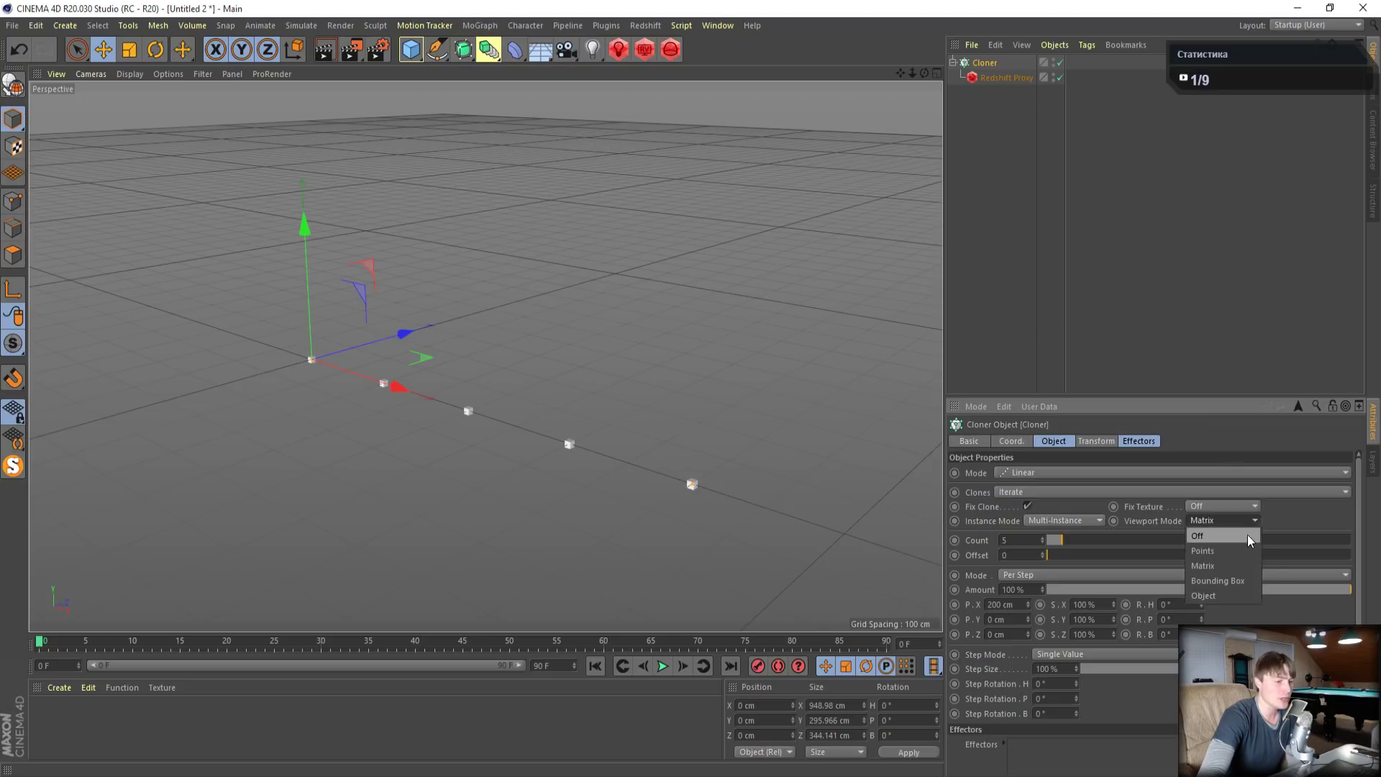
{"action": "left_click", "coordinate": [1237, 554]}
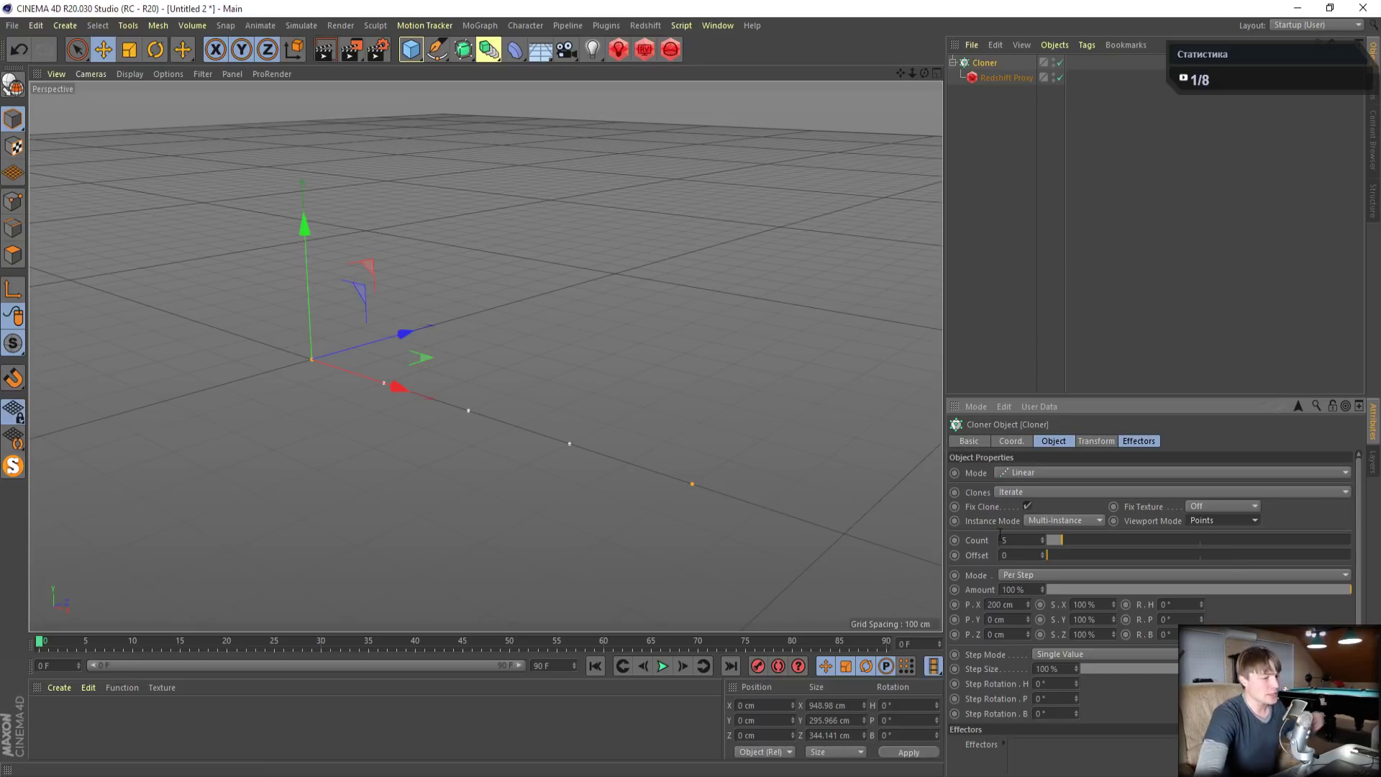
Switch the Cloner to Grid Array mode with a count of 10 × 10 × 10
{"action": "left_click", "coordinate": [1029, 471]}
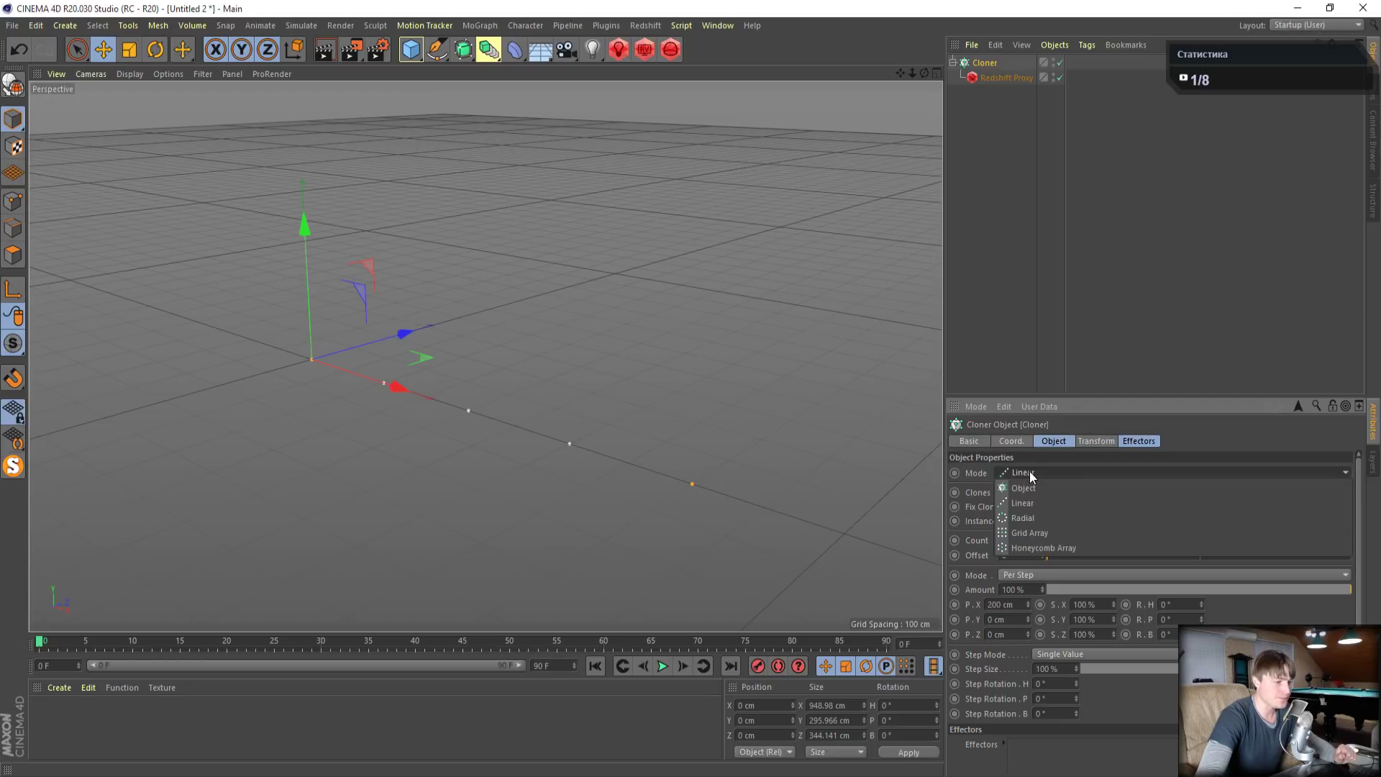
{"action": "left_click", "coordinate": [1024, 530]}
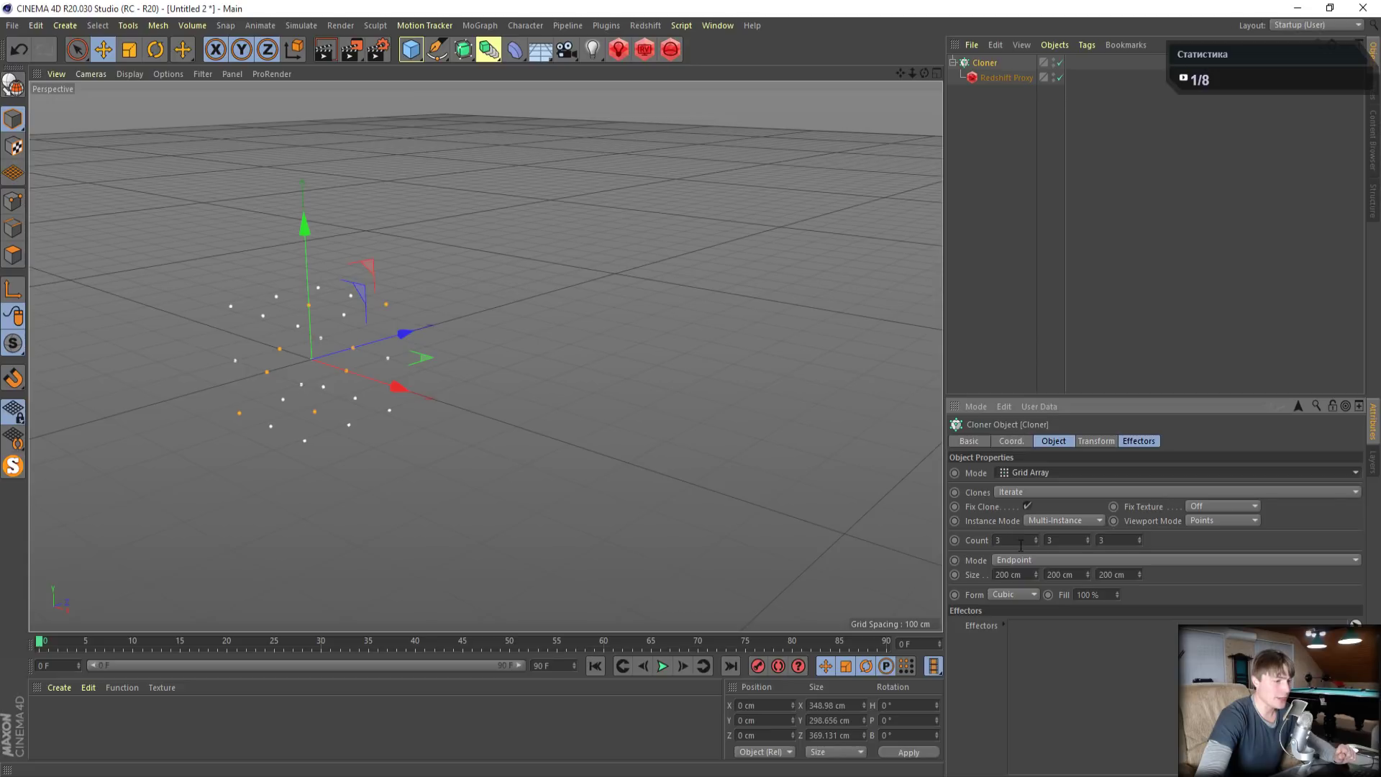
{"action": "double_click", "coordinate": [1015, 540]}
{"action": "type", "text": "10"}
{"action": "key", "text": "Tab"}
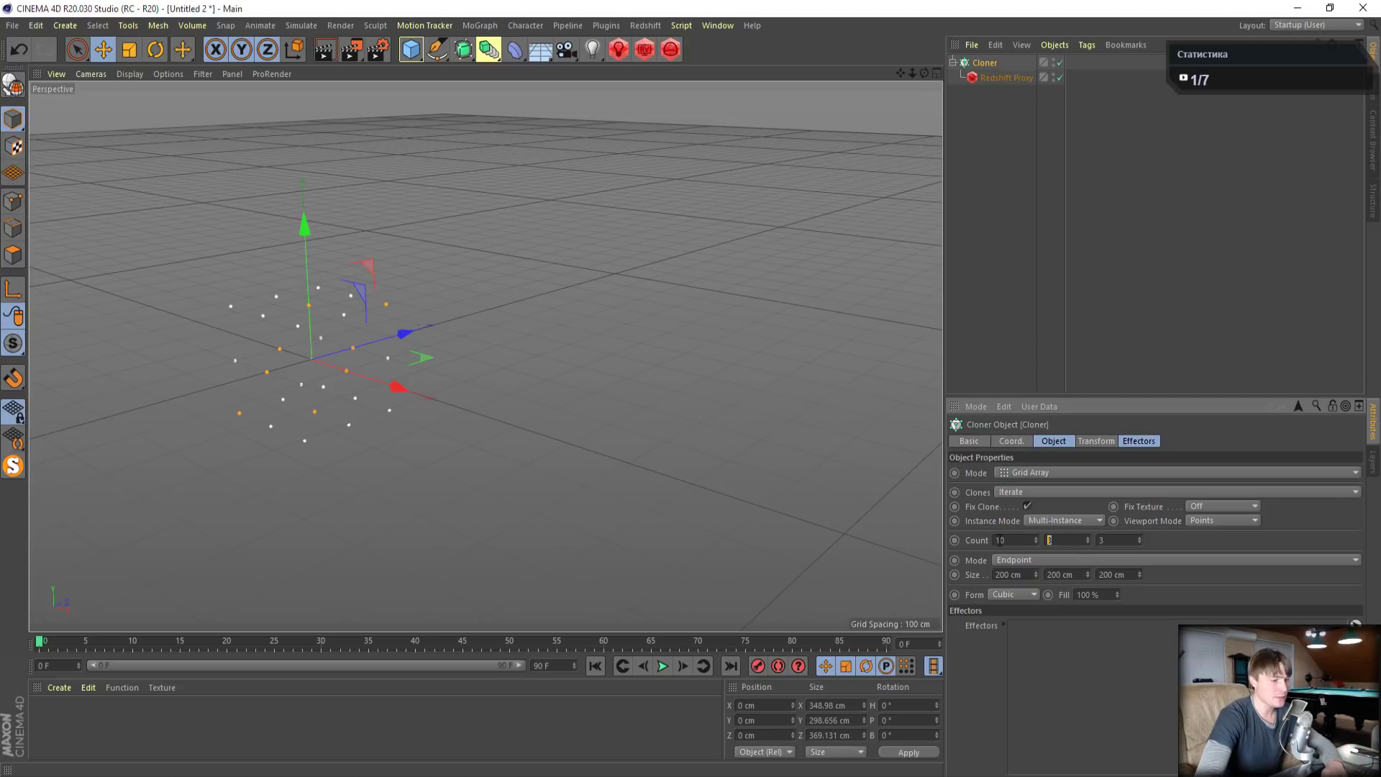
{"action": "type", "text": "10"}
{"action": "key", "text": "Tab"}
{"action": "type", "text": "10"}
{"action": "key", "text": "Return"}
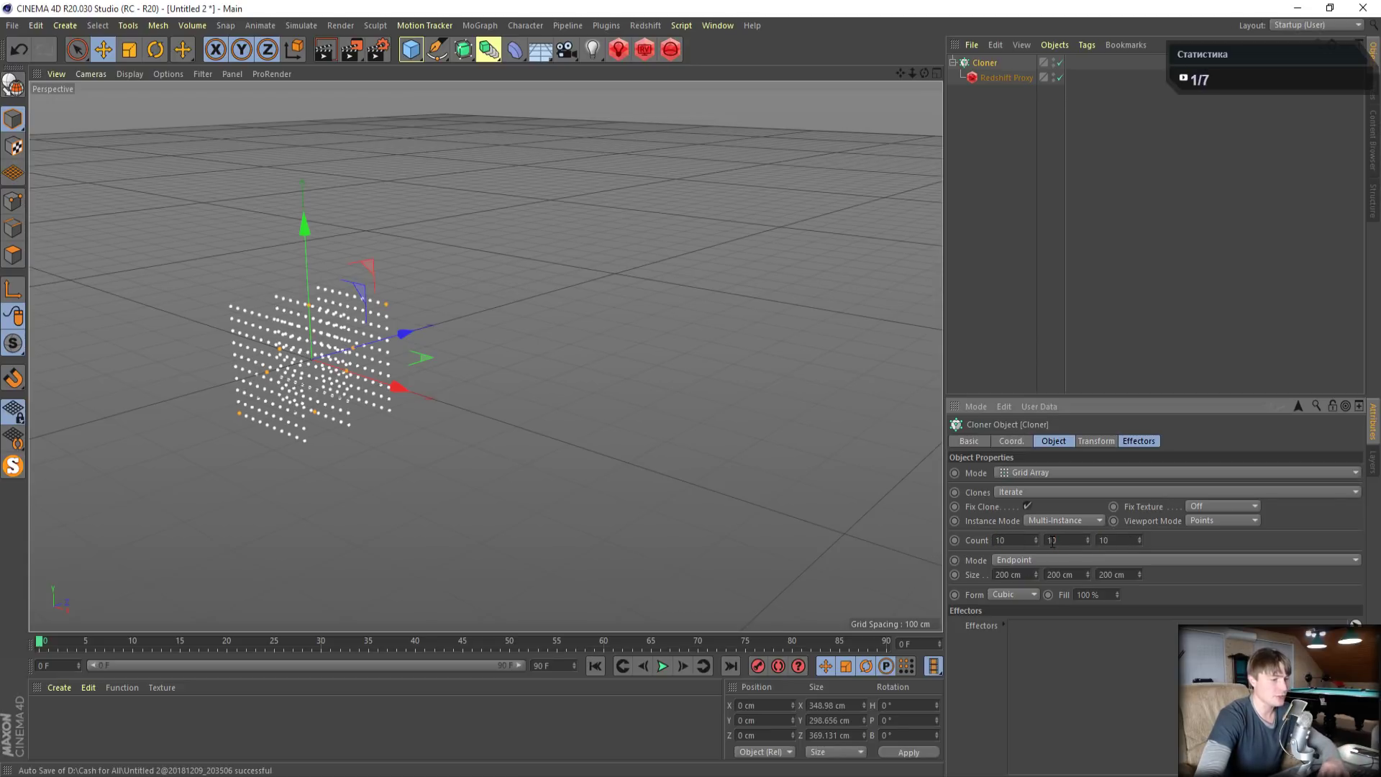
Enlarge the Cloner's grid size to 2000 cm on all three axes and inspect the point cloud
{"action": "scroll", "coordinate": [188, 374], "scroll_direction": "up", "scroll_amount": 5}
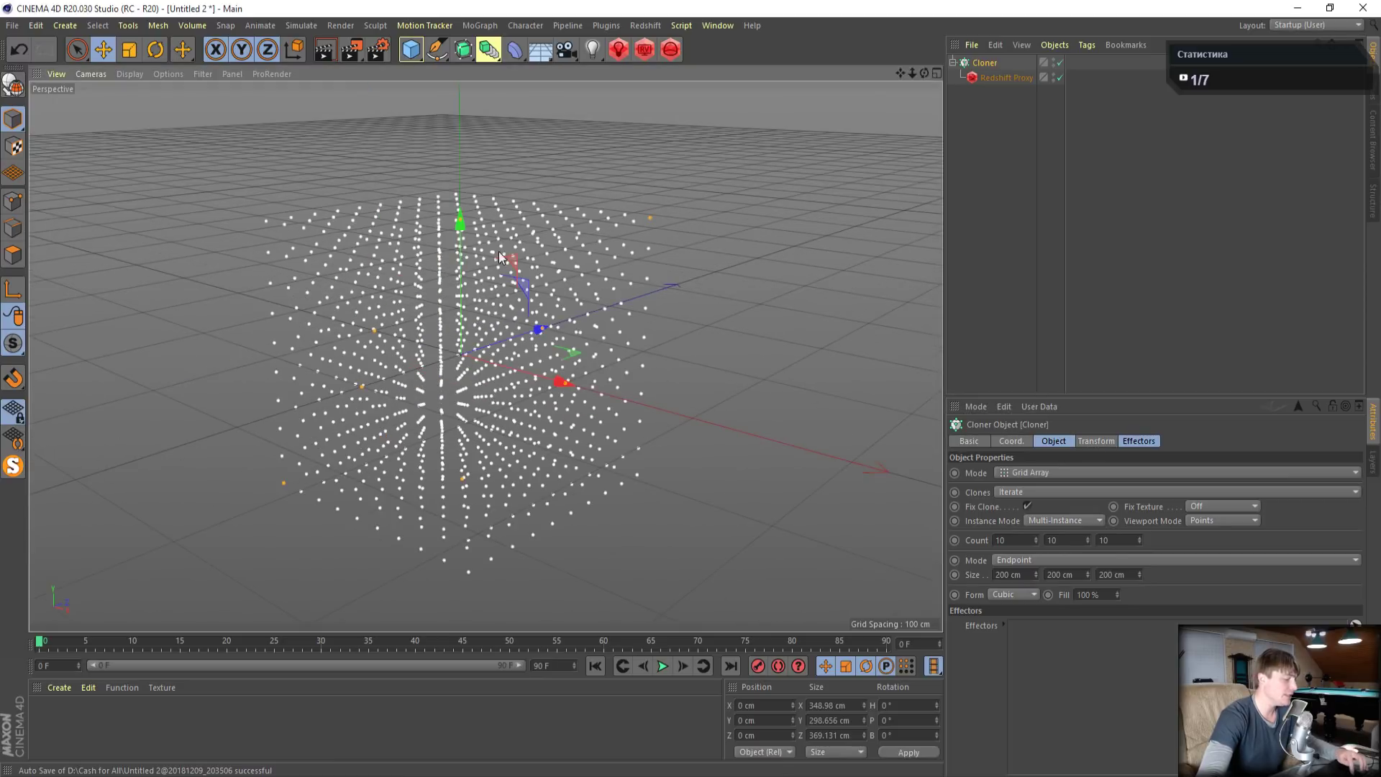
{"action": "mouse_move", "coordinate": [502, 257]}
{"action": "left_mouse_down", "text": "alt"}
{"action": "mouse_move", "coordinate": [597, 440]}
{"action": "mouse_move", "coordinate": [658, 318]}
{"action": "mouse_move", "coordinate": [633, 310]}
{"action": "left_mouse_up", "text": "alt"}
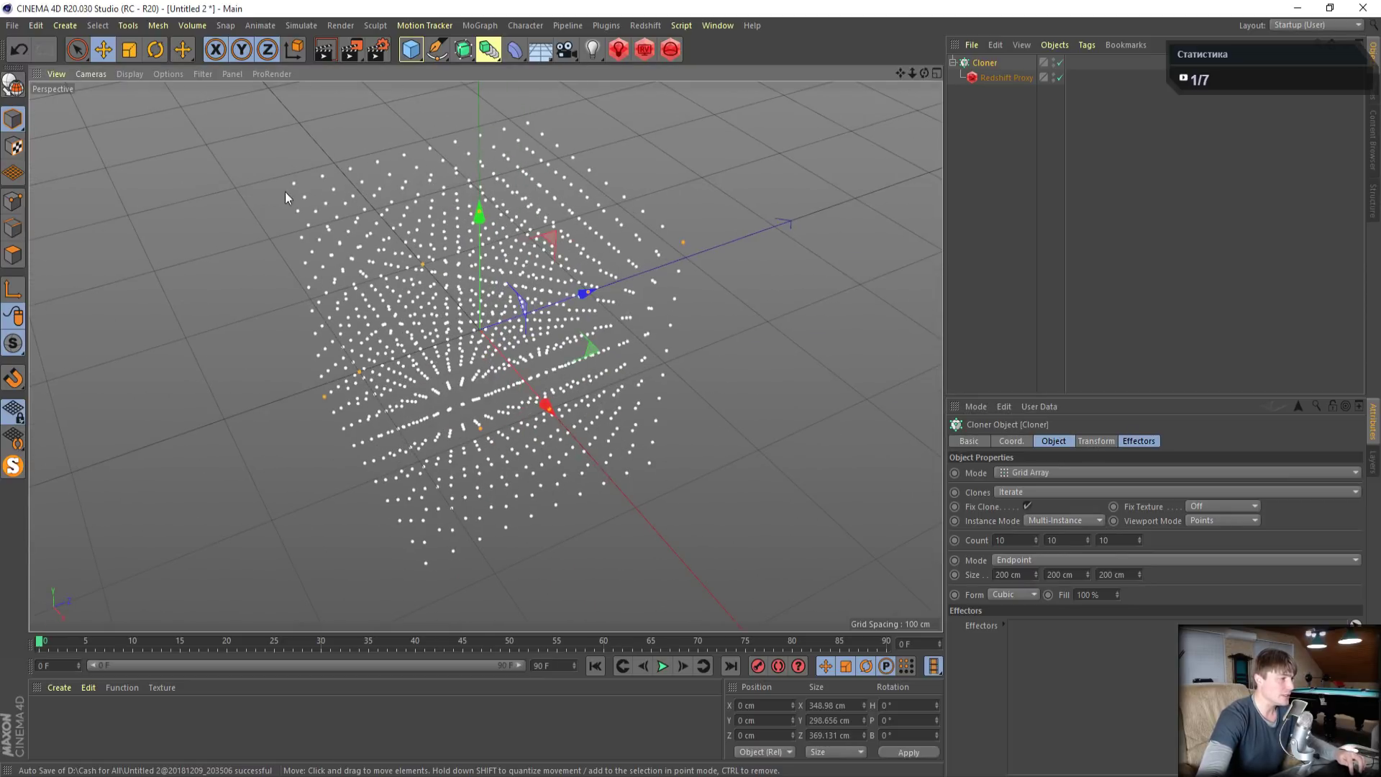
{"action": "mouse_move", "coordinate": [285, 191]}
{"action": "left_mouse_down", "text": "alt"}
{"action": "mouse_move", "coordinate": [426, 225]}
{"action": "mouse_move", "coordinate": [368, 288]}
{"action": "mouse_move", "coordinate": [431, 309]}
{"action": "left_mouse_up", "text": "alt"}
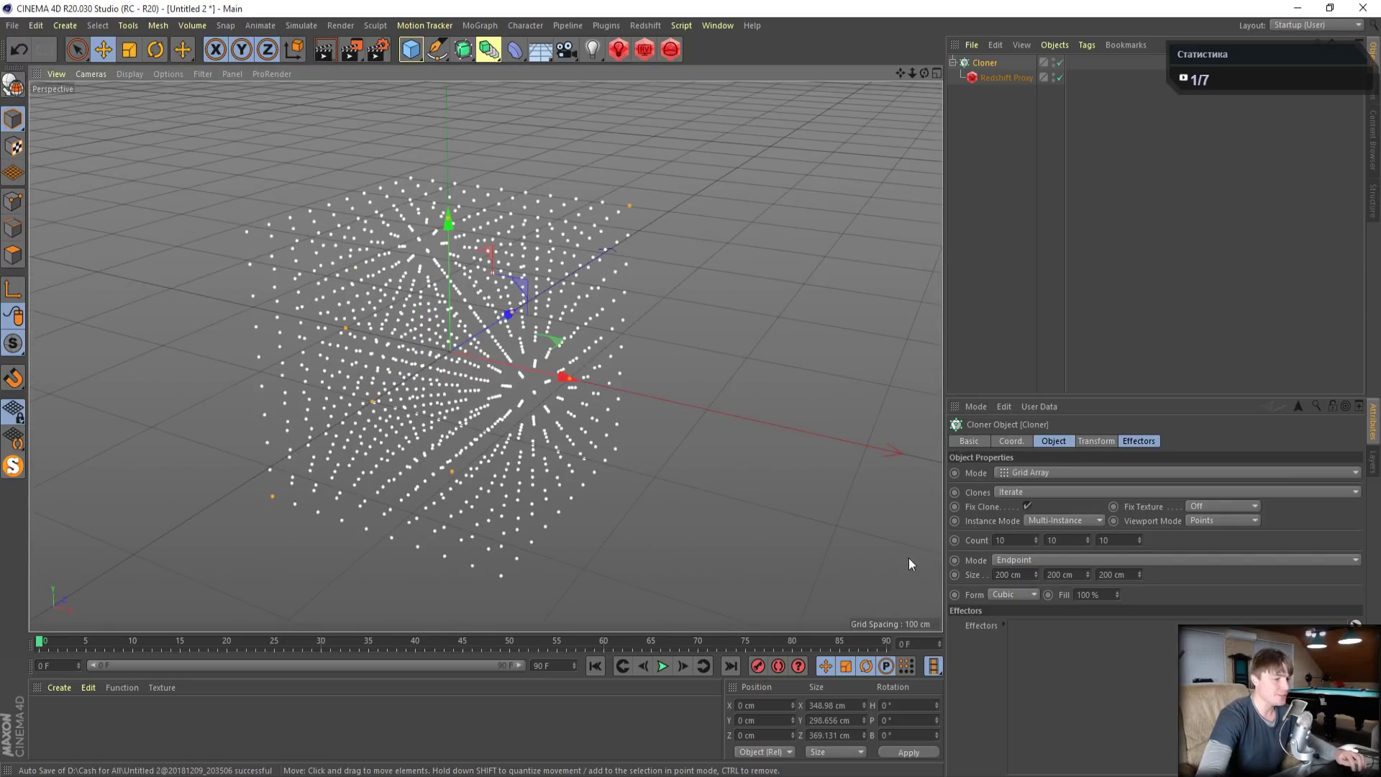
{"action": "left_click", "coordinate": [1005, 575]}
{"action": "type", "text": "0"}
{"action": "left_click", "coordinate": [1054, 575]}
{"action": "type", "text": "0"}
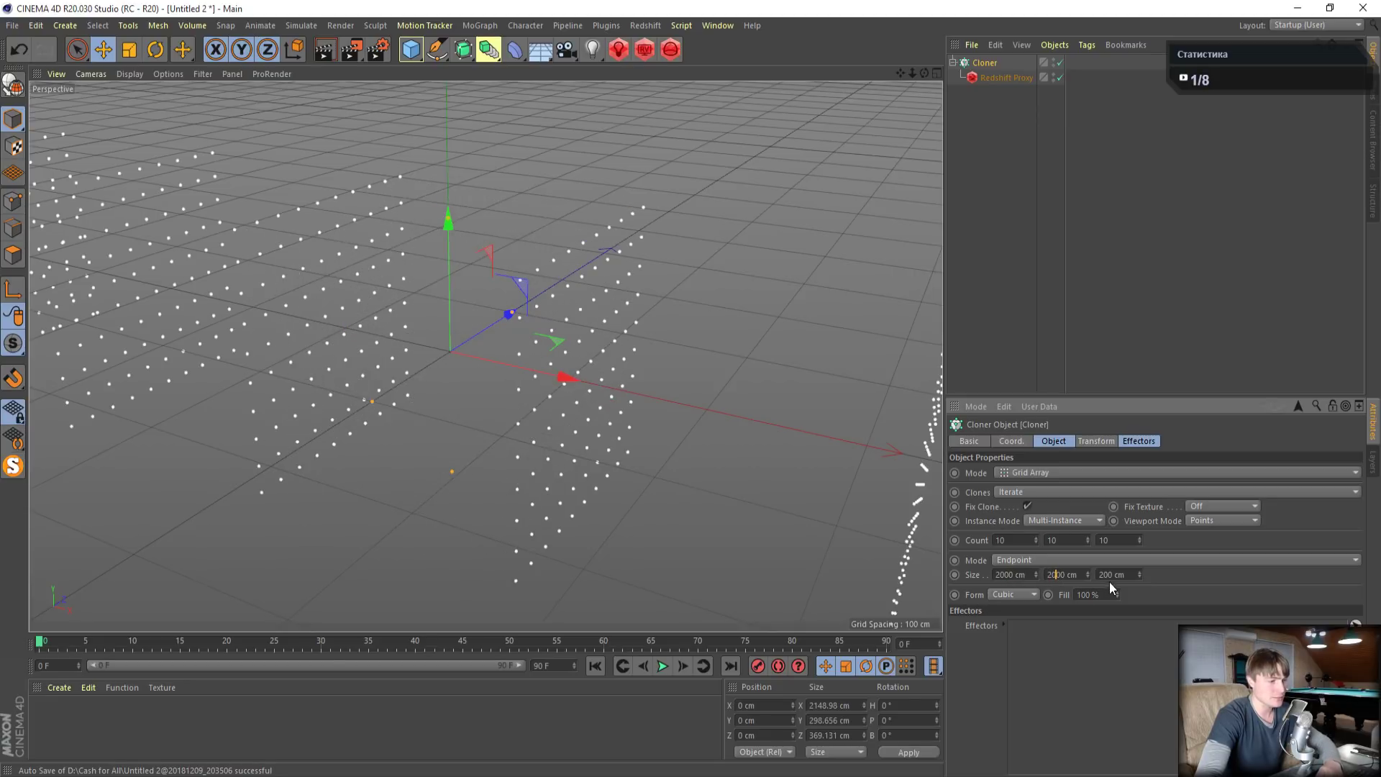
{"action": "left_click", "coordinate": [1112, 576]}
{"action": "type", "text": "0"}
{"action": "scroll", "coordinate": [638, 380], "scroll_direction": "down", "scroll_amount": 8}
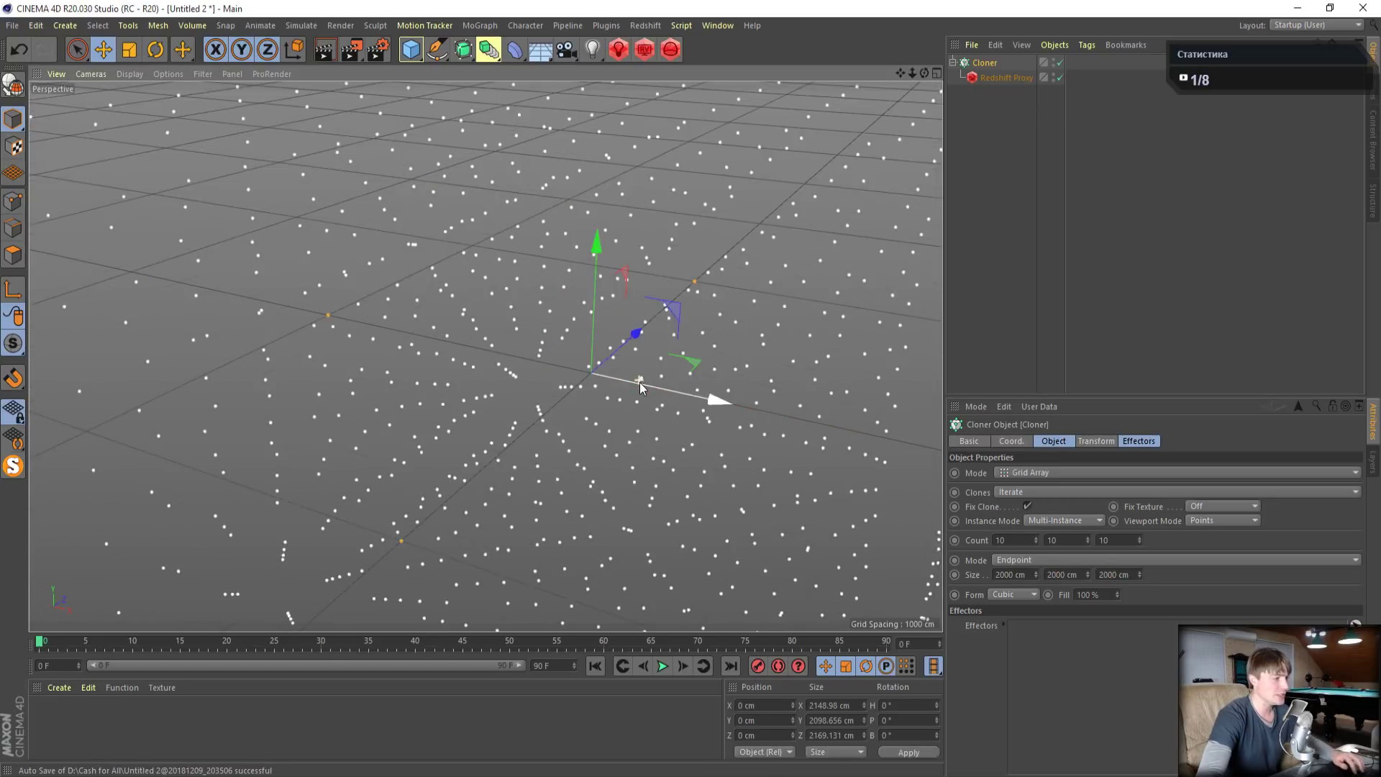
{"action": "scroll", "coordinate": [641, 382], "scroll_direction": "down", "scroll_amount": 5}
{"action": "scroll", "coordinate": [641, 385], "scroll_direction": "up", "scroll_amount": 6}
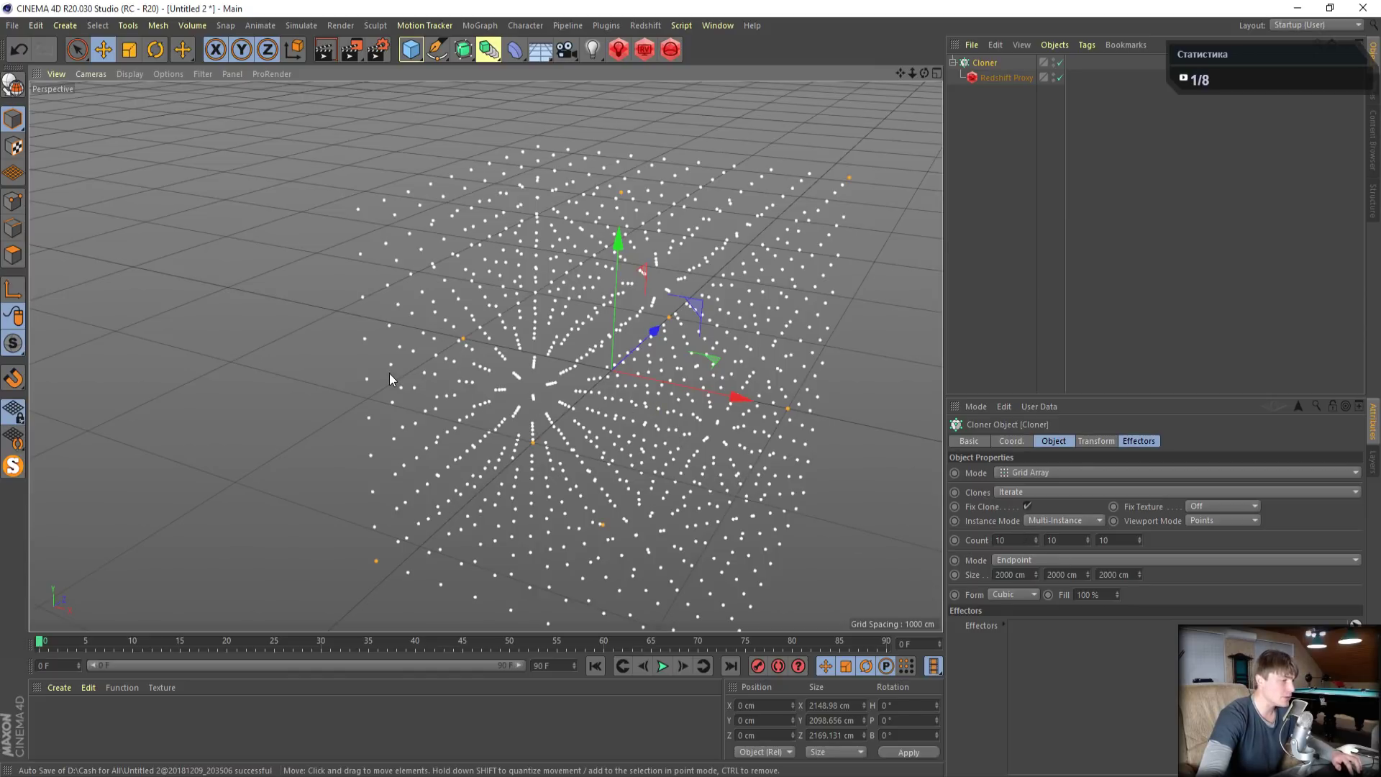
{"action": "mouse_move", "coordinate": [390, 374]}
{"action": "left_mouse_down", "text": "alt"}
{"action": "mouse_move", "coordinate": [373, 373]}
{"action": "mouse_move", "coordinate": [532, 426]}
{"action": "mouse_move", "coordinate": [373, 322]}
{"action": "mouse_move", "coordinate": [248, 308]}
{"action": "mouse_move", "coordinate": [259, 389]}
{"action": "left_mouse_up", "text": "alt"}
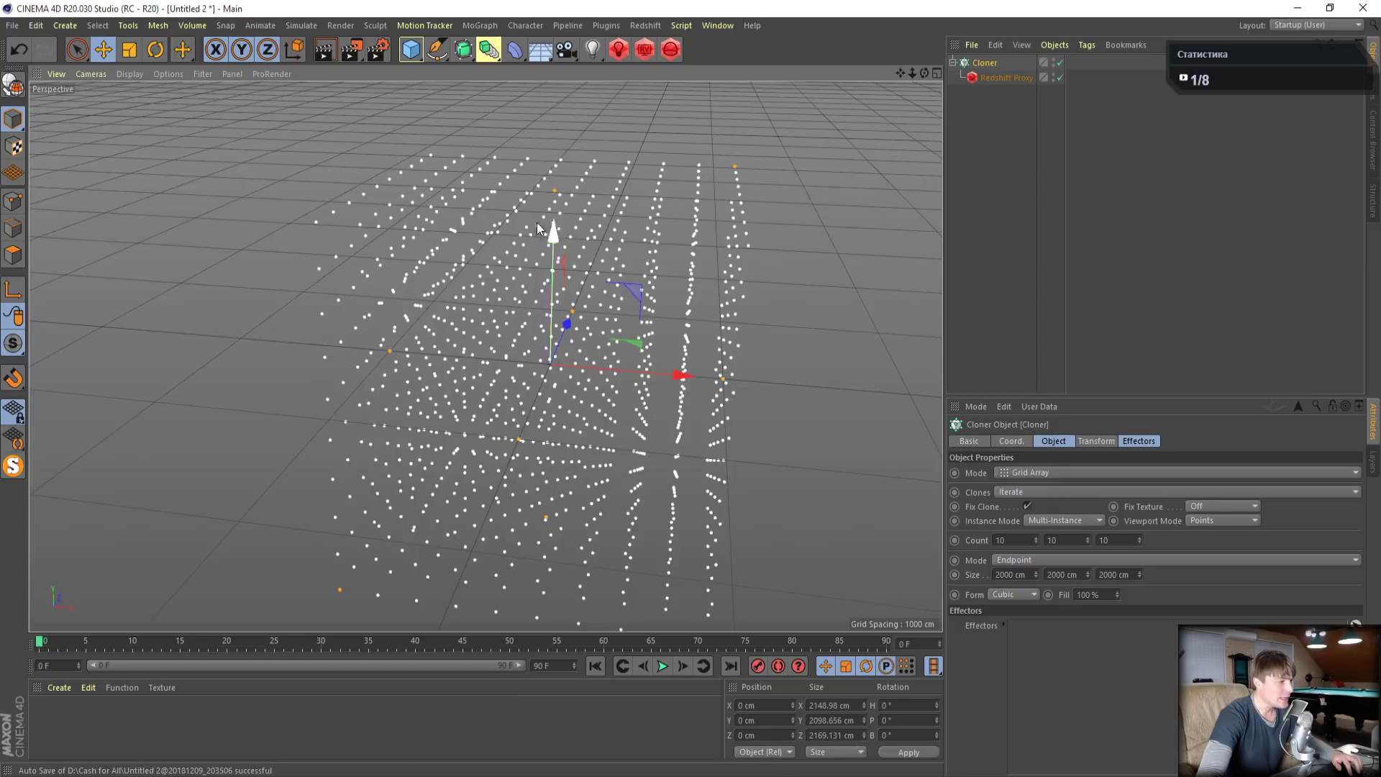
Display the Cloner's grid of trees as bounding boxes in the viewport
{"action": "left_click", "coordinate": [1229, 521]}
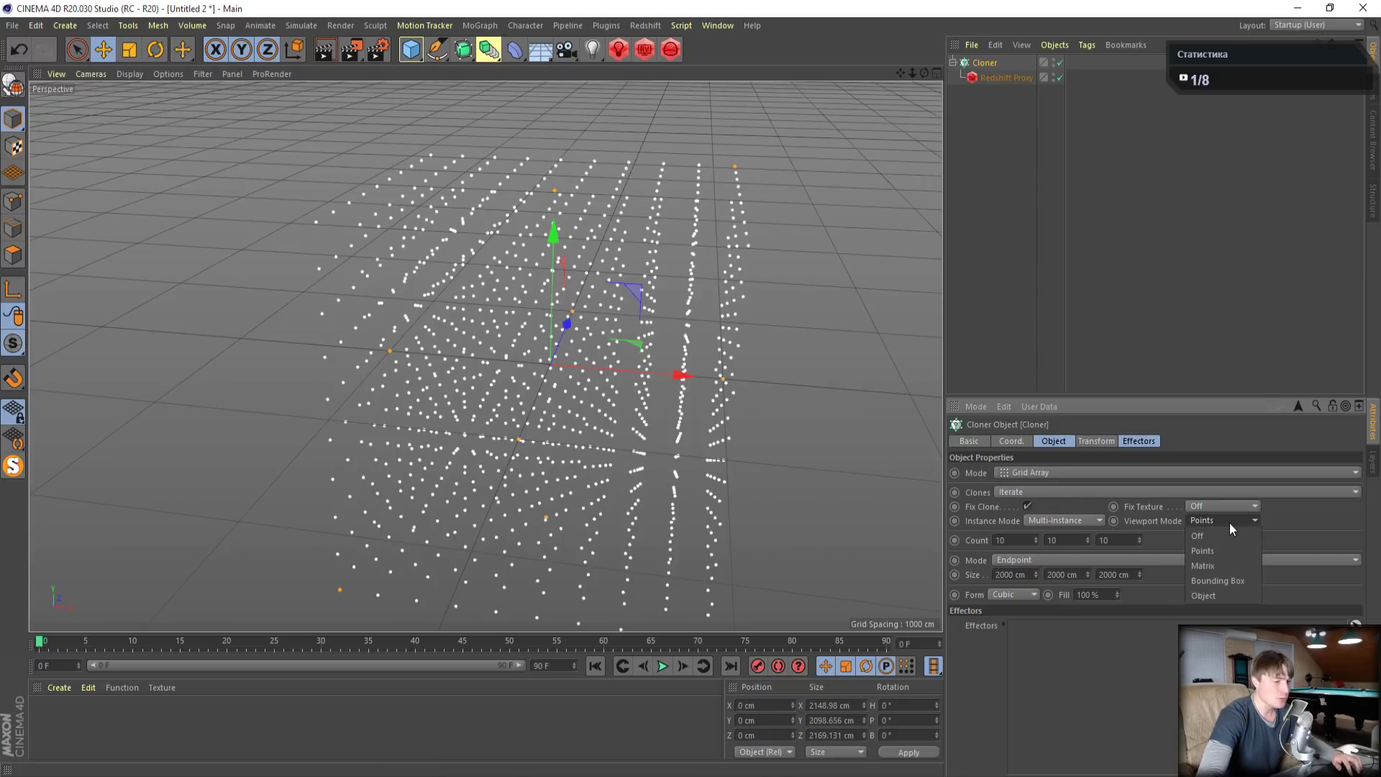
{"action": "left_click", "coordinate": [1218, 581]}
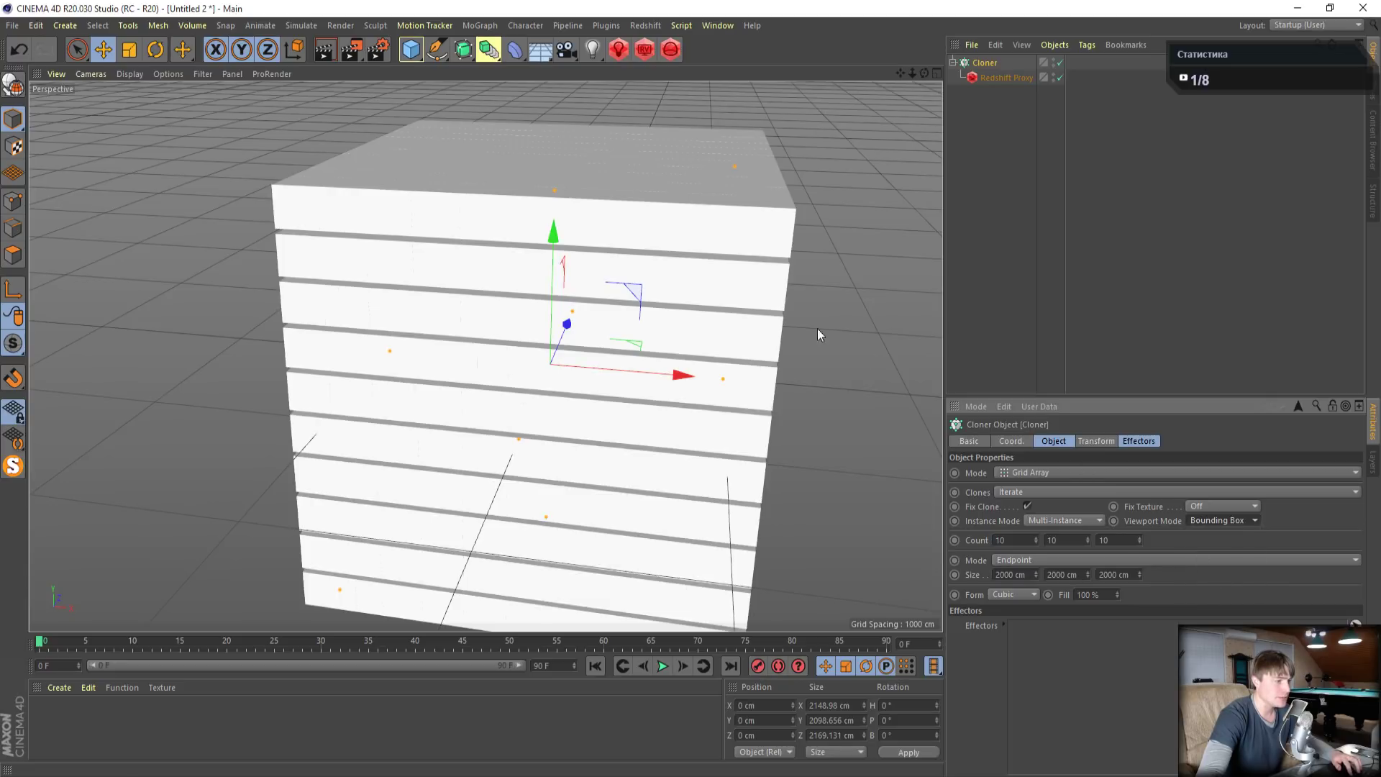
{"action": "left_click_drag", "start_coordinate": [710, 374], "coordinate": [896, 72], "text": "alt"}
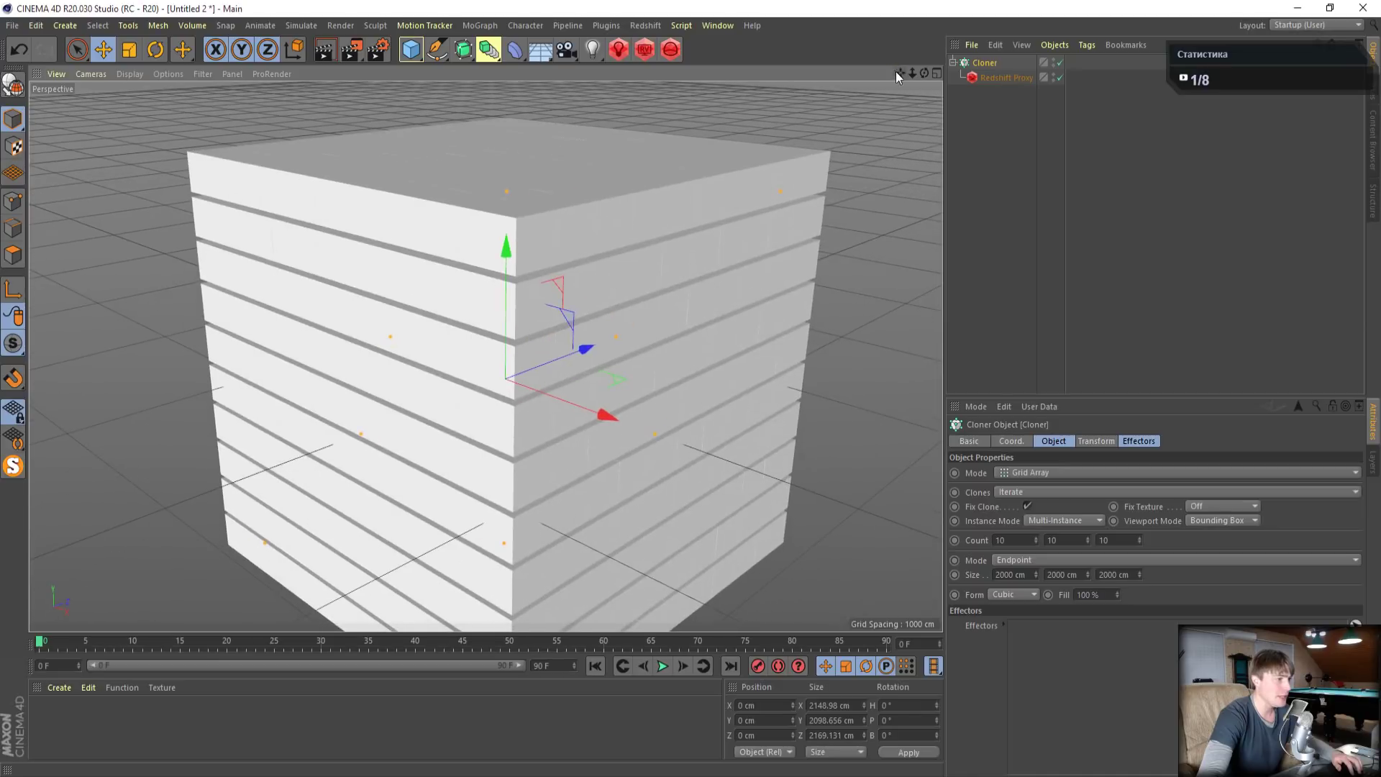
Render the tree grid in Redshift RenderView and in the Picture Viewer, closing each window after checking the result
{"action": "left_click", "coordinate": [645, 48]}
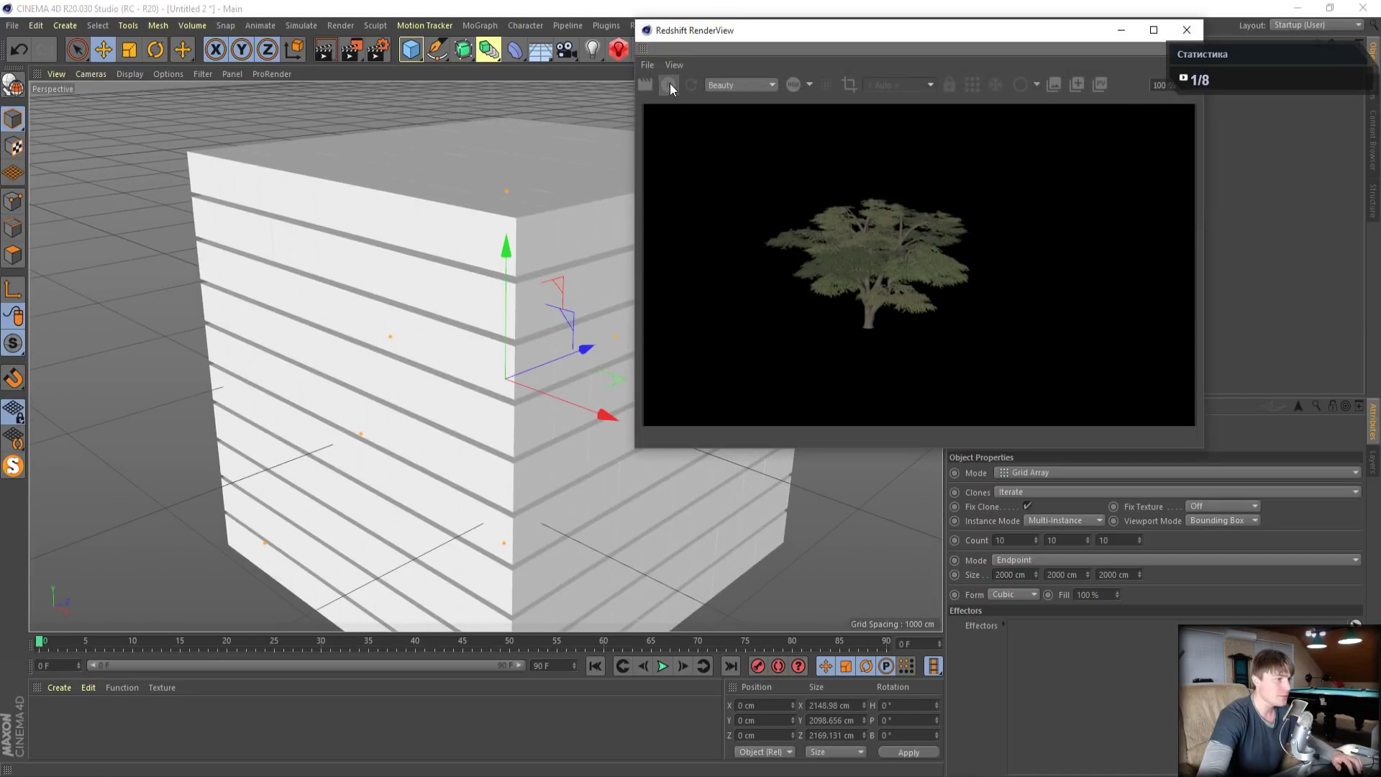
{"action": "left_click", "coordinate": [669, 85]}
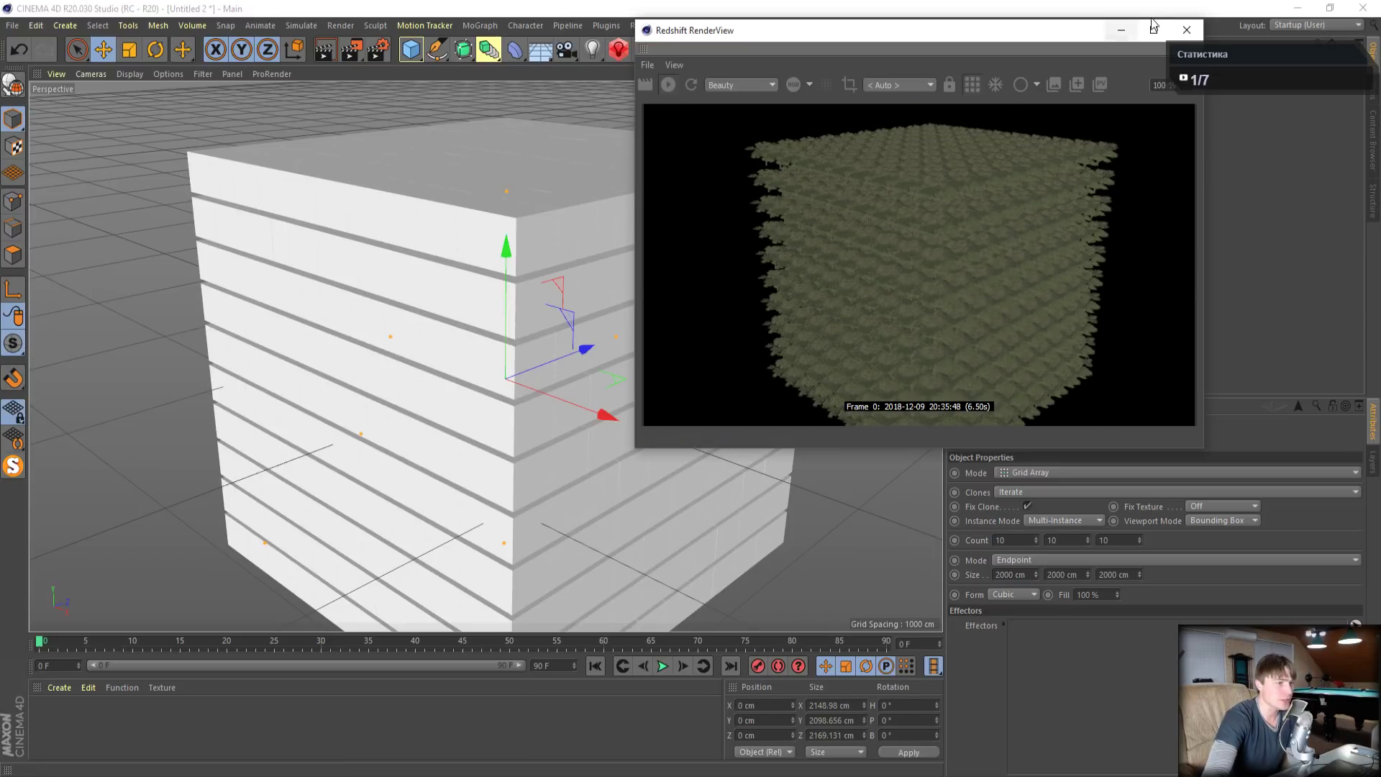
{"action": "left_click", "coordinate": [1187, 30]}
{"action": "left_click", "coordinate": [351, 48]}
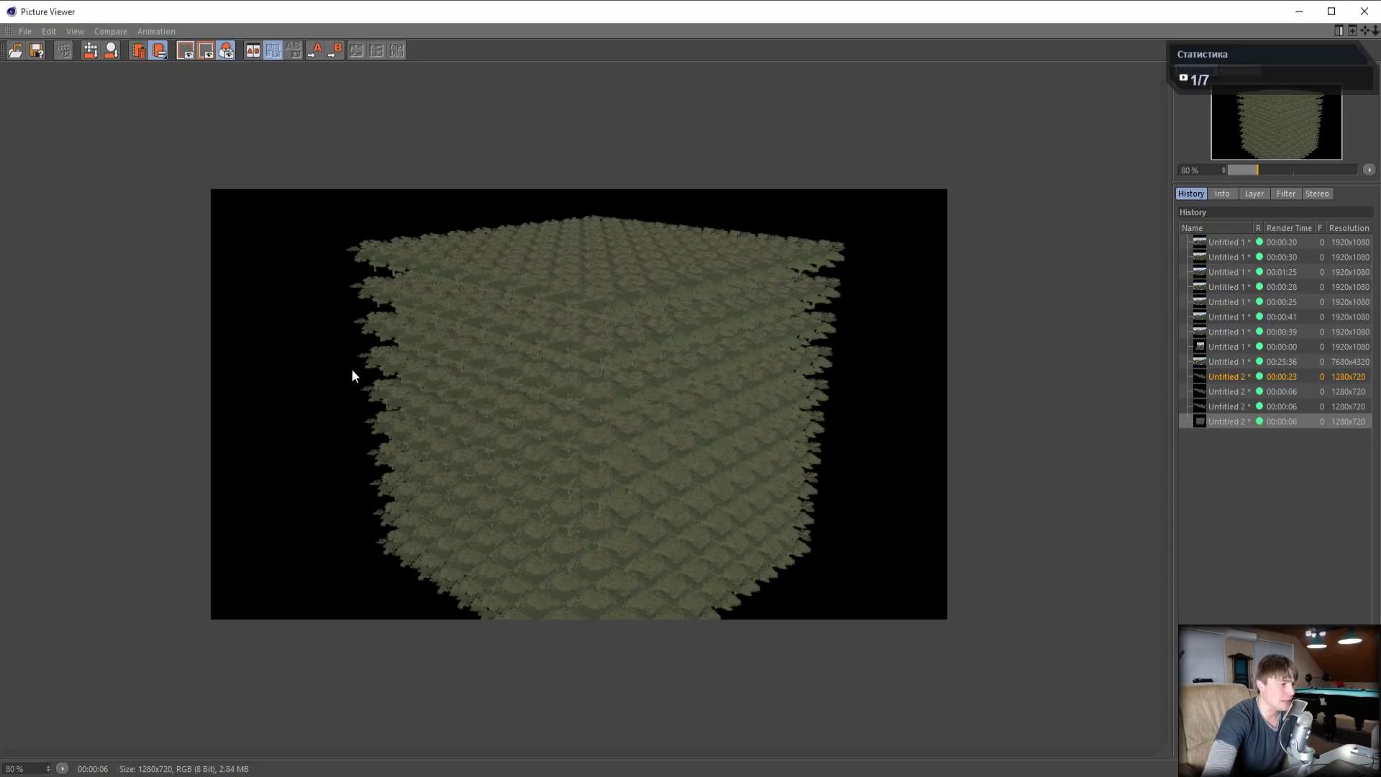
{"action": "left_click", "coordinate": [1370, 13]}
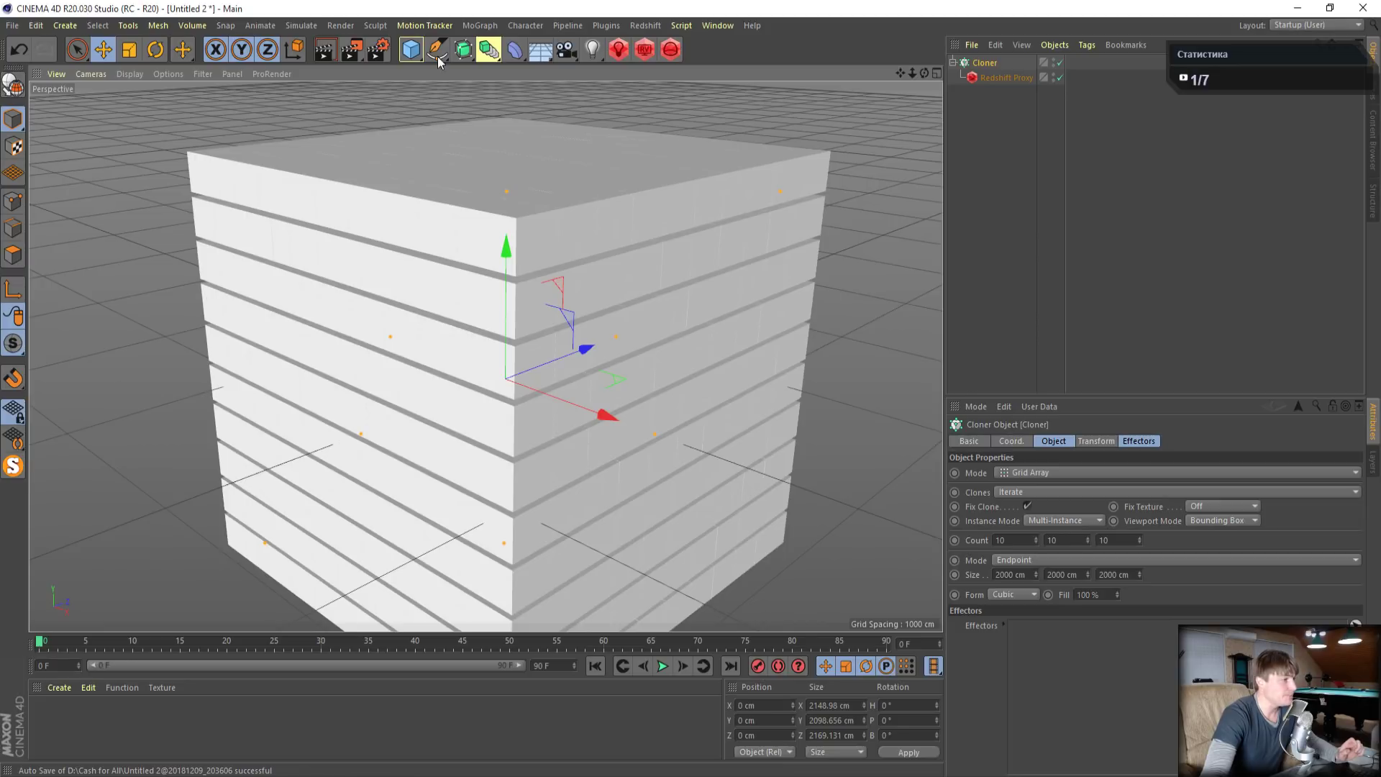
Add a Landscape object and set its width and depth to 6000 cm
{"action": "left_click_drag", "start_coordinate": [411, 50], "coordinate": [696, 165]}
{"action": "left_click", "coordinate": [1059, 472]}
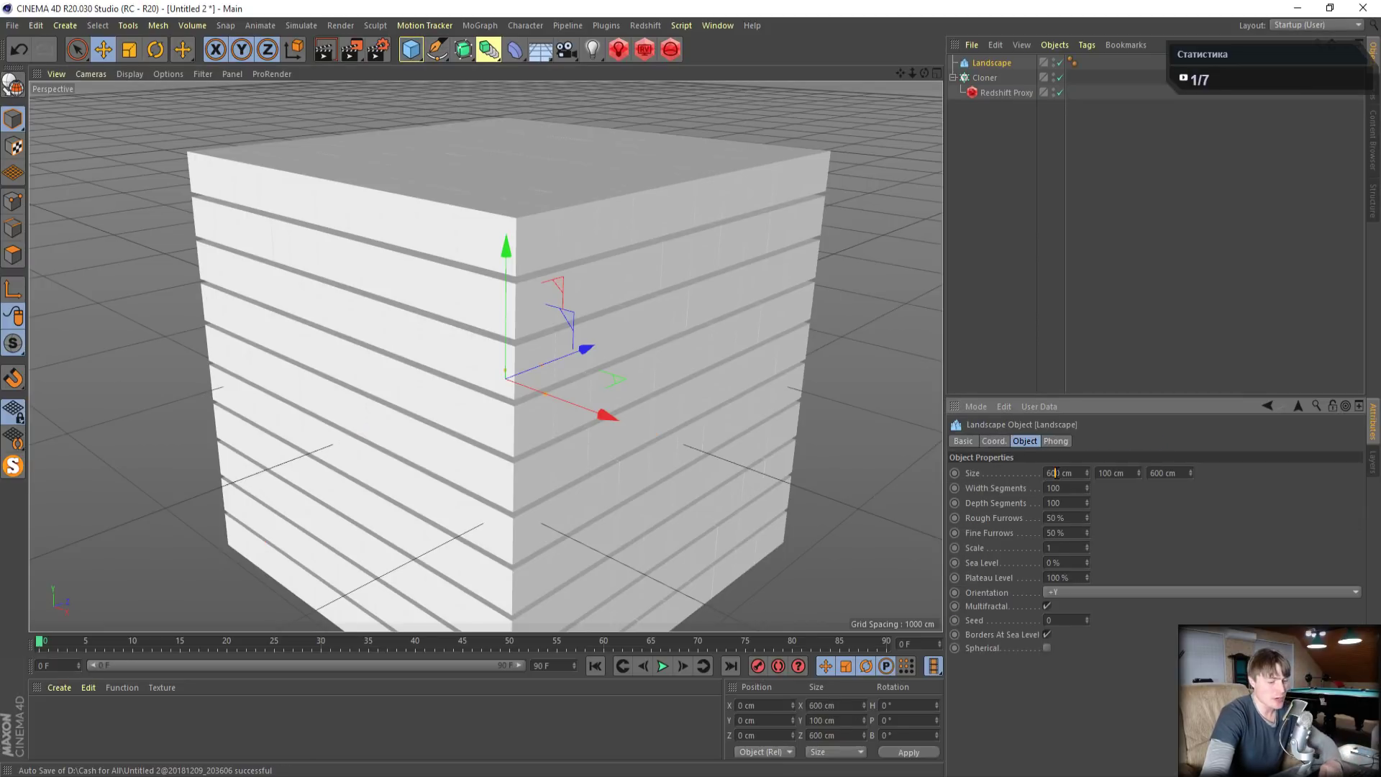
{"action": "left_click", "coordinate": [1159, 472]}
{"action": "type", "text": "0"}
{"action": "left_click", "coordinate": [1164, 502]}
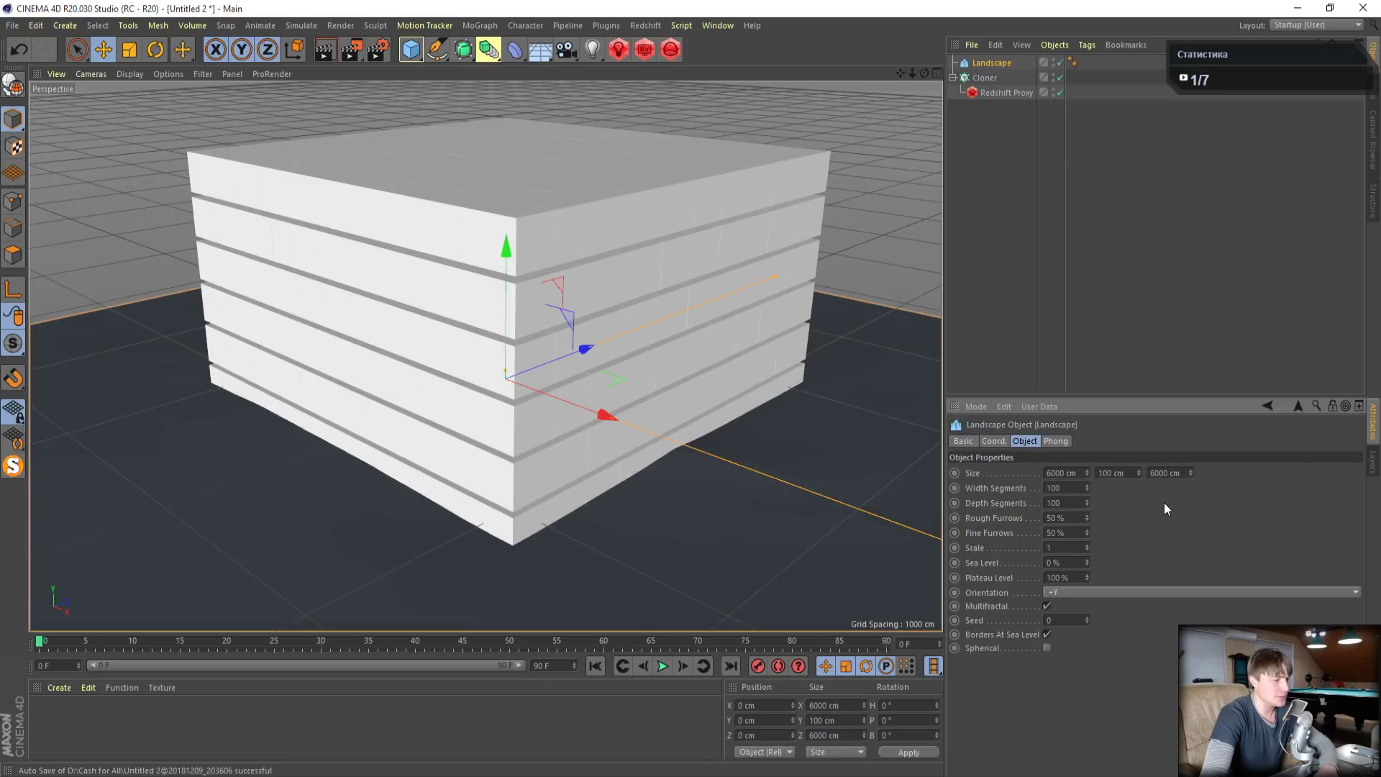
Set the Landscape's size to 10000 cm wide, 1000 cm high and 10000 cm deep
{"action": "left_click_drag", "start_coordinate": [1105, 473], "coordinate": [999, 468]}
{"action": "type", "text": "5"}
{"action": "key", "text": "Return"}
{"action": "type", "text": "10"}
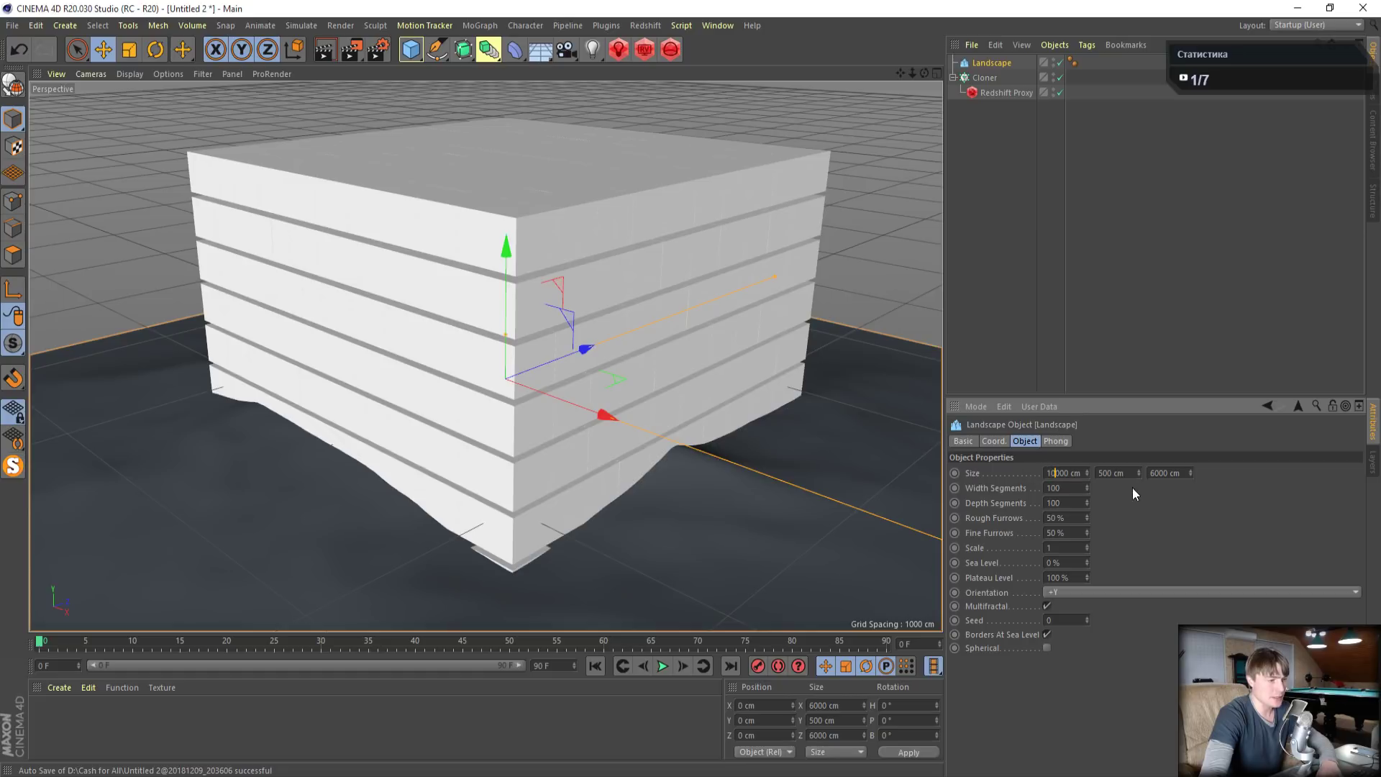
{"action": "left_click_drag", "start_coordinate": [1156, 472], "coordinate": [1058, 469]}
{"action": "type", "text": "10"}
{"action": "key", "text": "Return"}
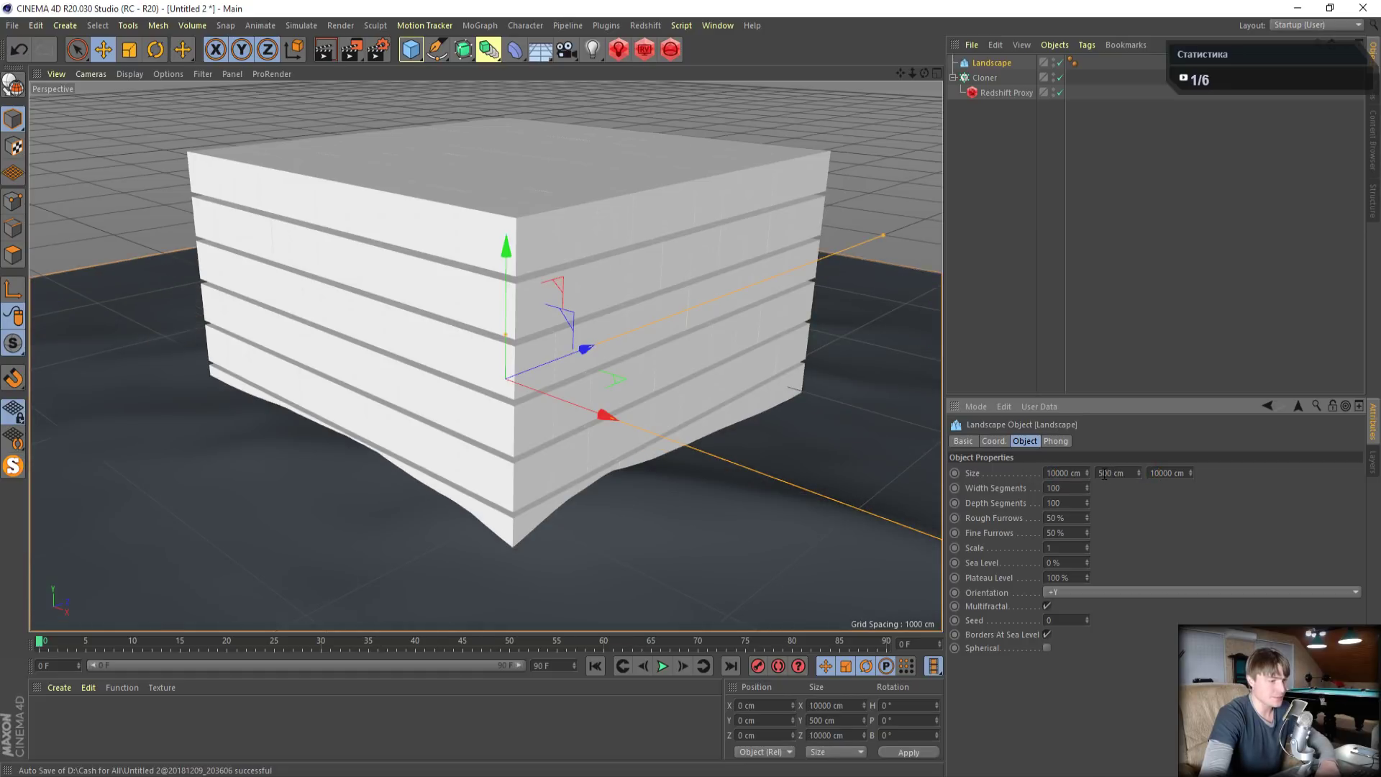
{"action": "type", "text": "10"}
{"action": "key", "text": "Return"}
{"action": "scroll", "coordinate": [761, 420], "scroll_direction": "down", "scroll_amount": 10}
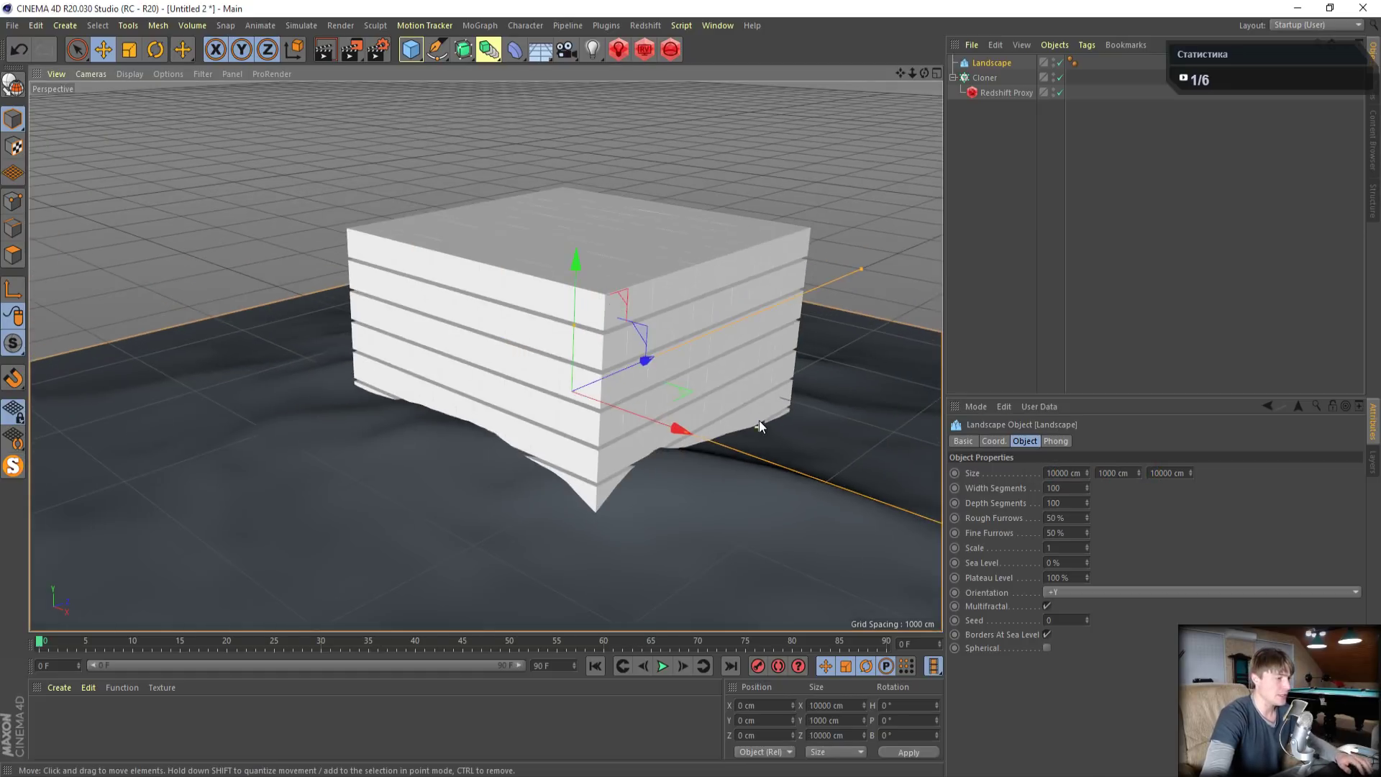
{"action": "left_click_drag", "start_coordinate": [901, 73], "coordinate": [725, 8]}
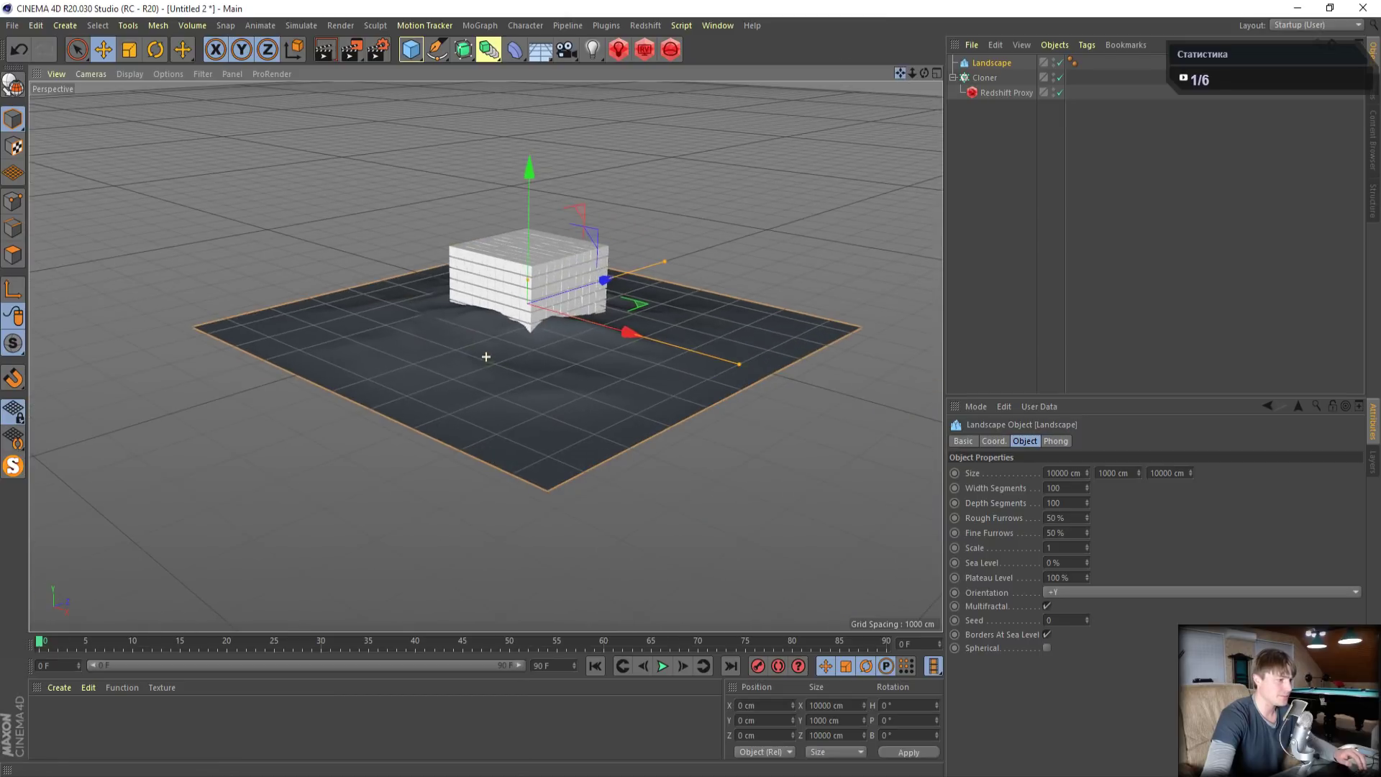
{"action": "scroll", "coordinate": [561, 346], "scroll_direction": "up", "scroll_amount": 6}
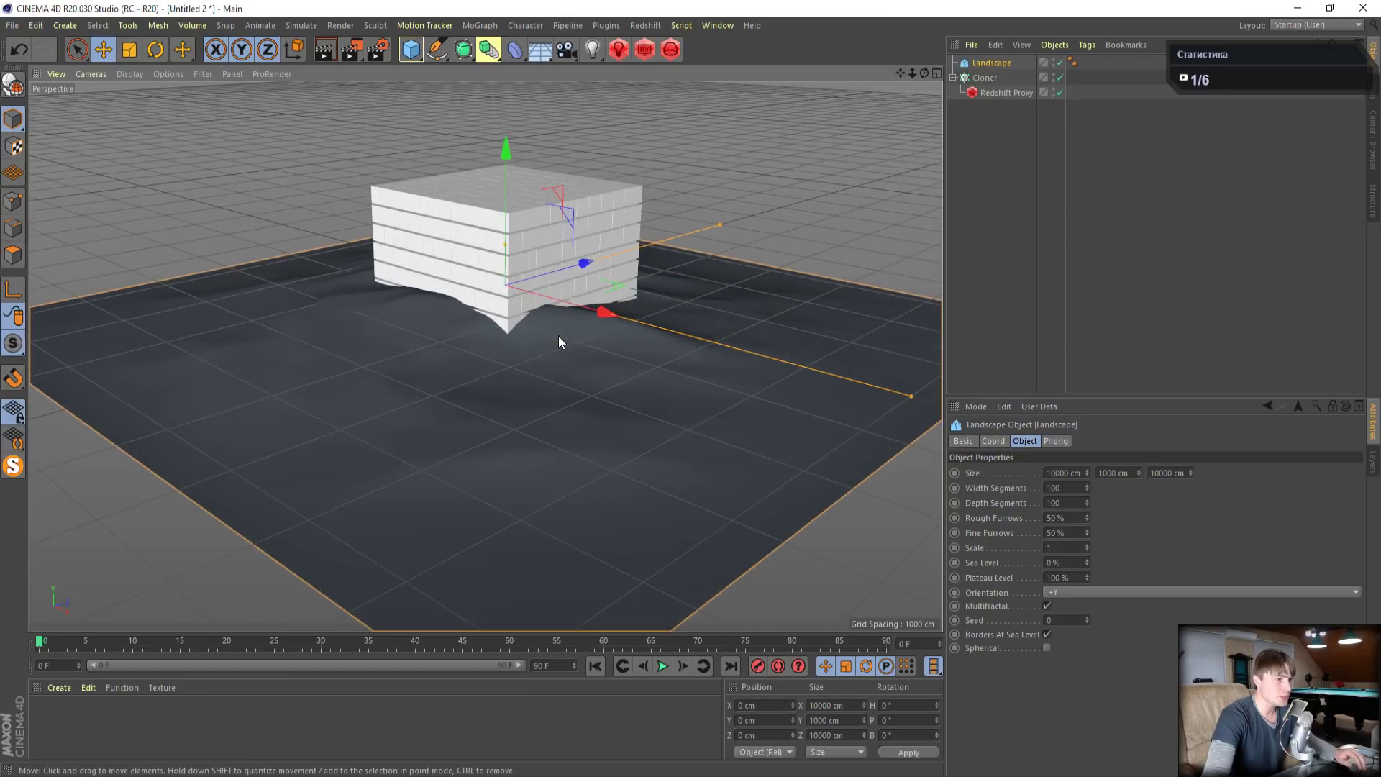
Change the Cloner's mode from Grid Array to Object
{"action": "left_click", "coordinate": [984, 77]}
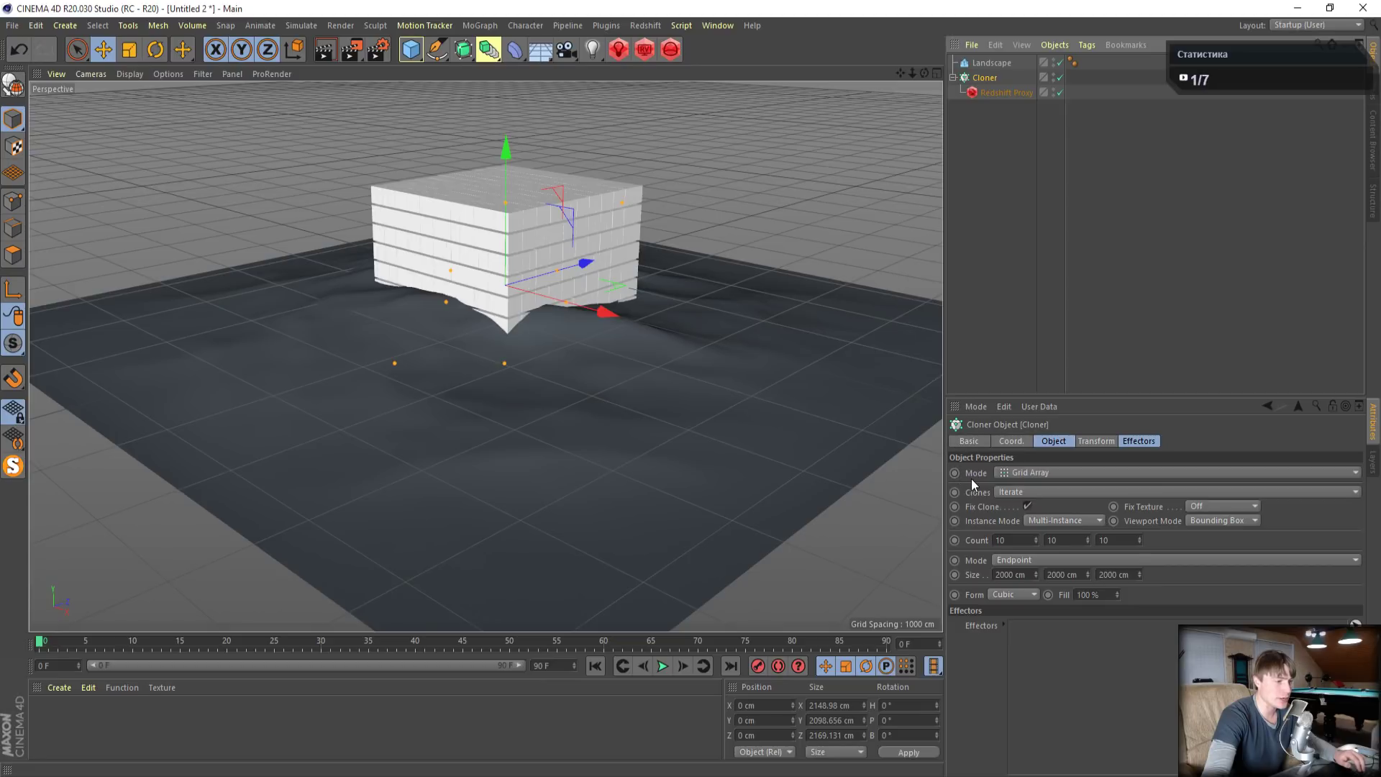
{"action": "left_click", "coordinate": [1022, 471]}
{"action": "left_click", "coordinate": [1025, 489]}
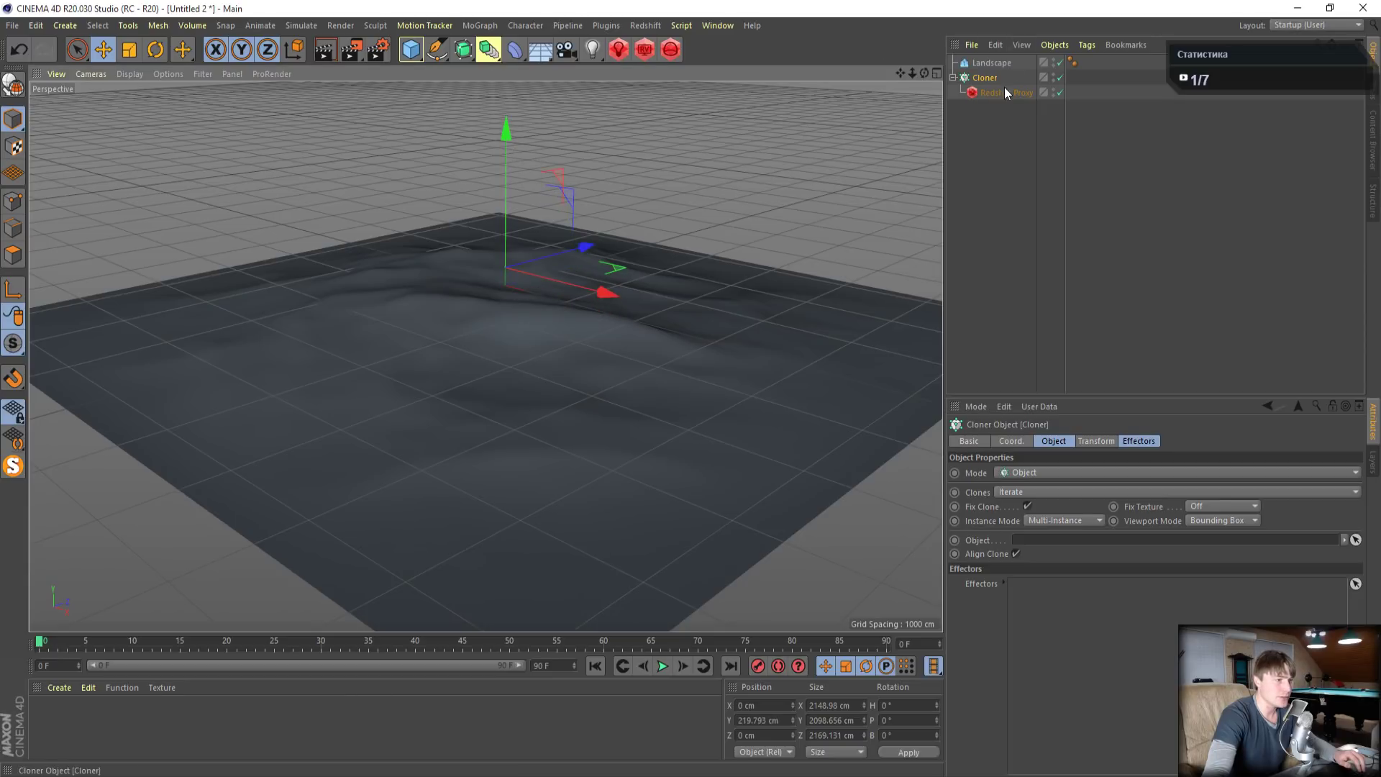
Raise the Landscape along the Y axis to about 613 cm
{"action": "left_click", "coordinate": [991, 63]}
{"action": "left_click", "coordinate": [504, 165]}
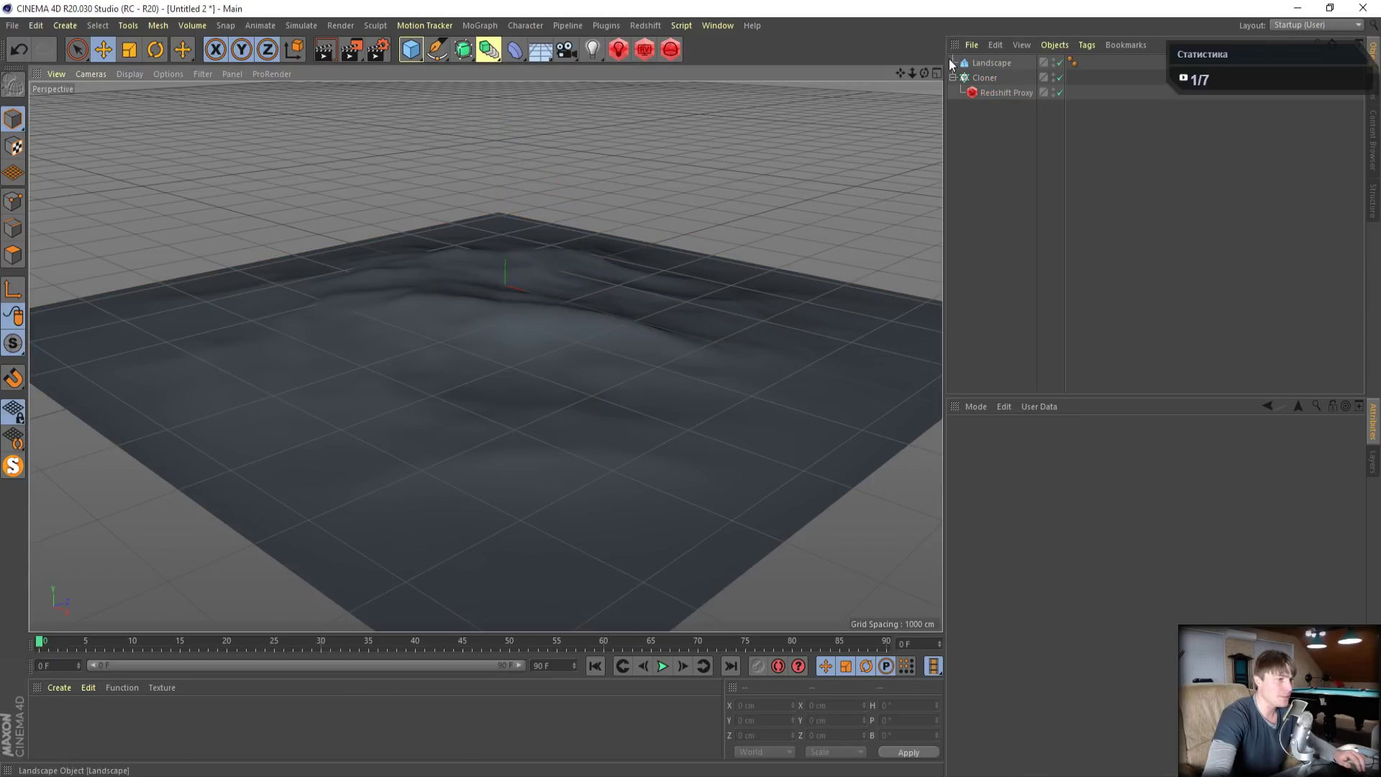
{"action": "left_click", "coordinate": [976, 67]}
{"action": "left_click_drag", "start_coordinate": [502, 165], "coordinate": [517, 112]}
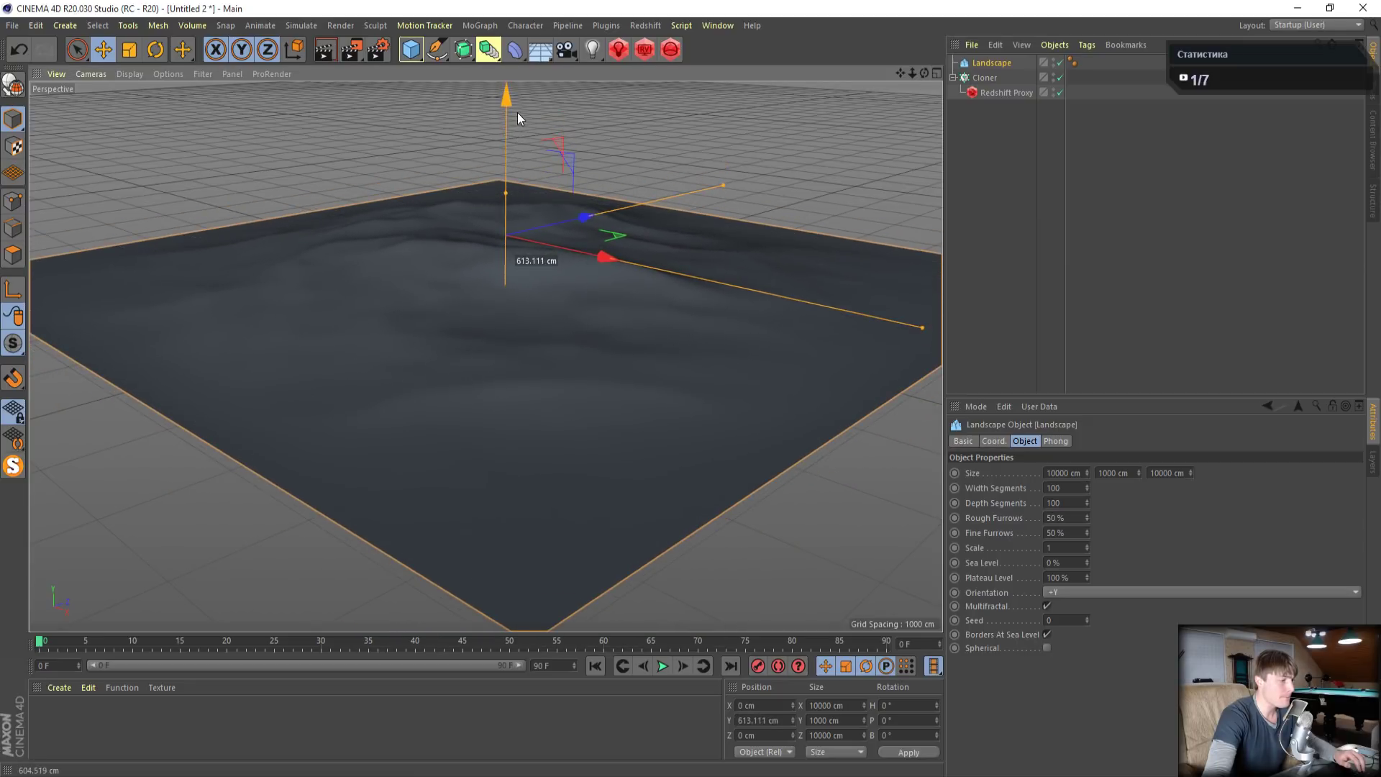
Assign the Landscape as the Cloner's distribution object and preview the scattered trees in a small Redshift RenderView window
{"action": "left_click", "coordinate": [986, 77]}
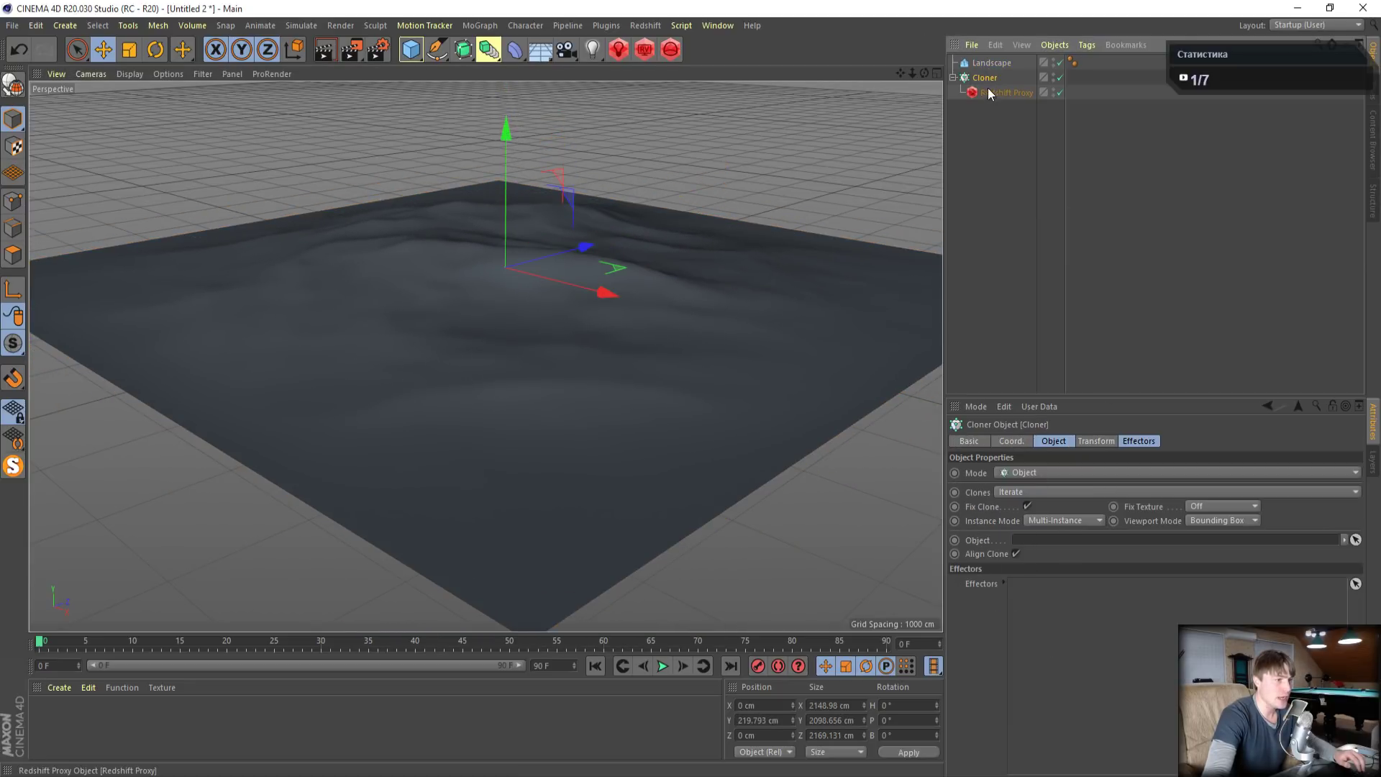
{"action": "left_click_drag", "start_coordinate": [987, 62], "coordinate": [1036, 543]}
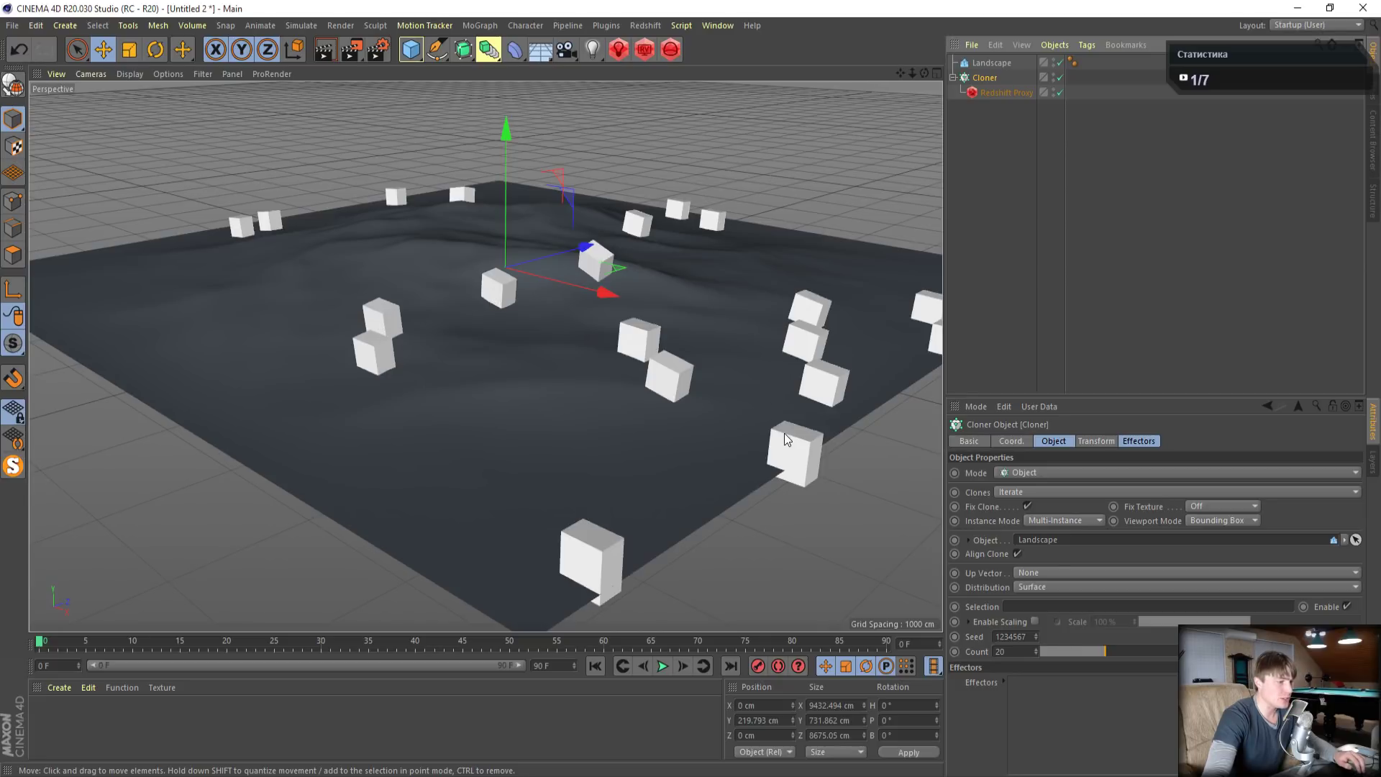
{"action": "left_click", "coordinate": [644, 50]}
{"action": "left_click_drag", "start_coordinate": [804, 40], "coordinate": [188, 88]}
{"action": "left_click_drag", "start_coordinate": [595, 507], "coordinate": [442, 415]}
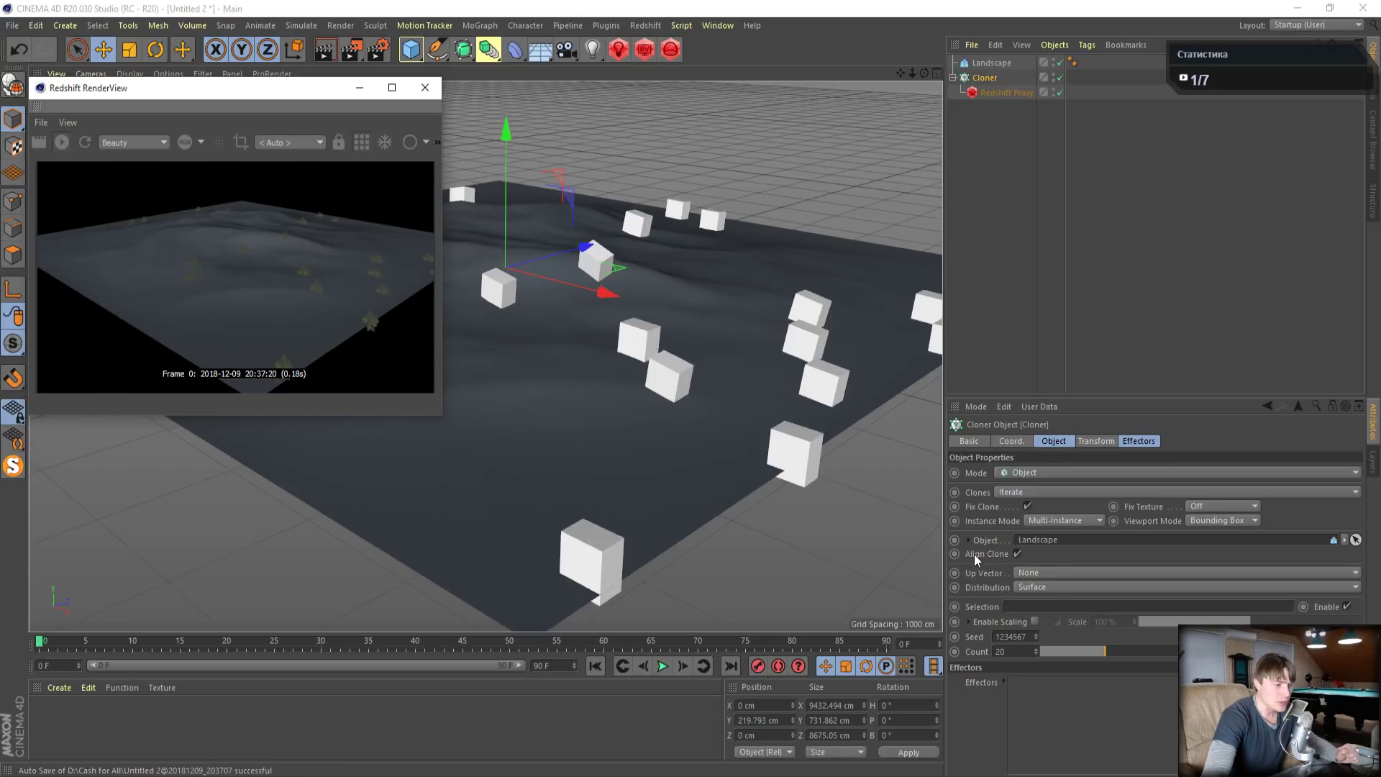
Turn off Align Clone on the Cloner and inspect the trees up close in the render preview
{"action": "left_click", "coordinate": [1017, 552]}
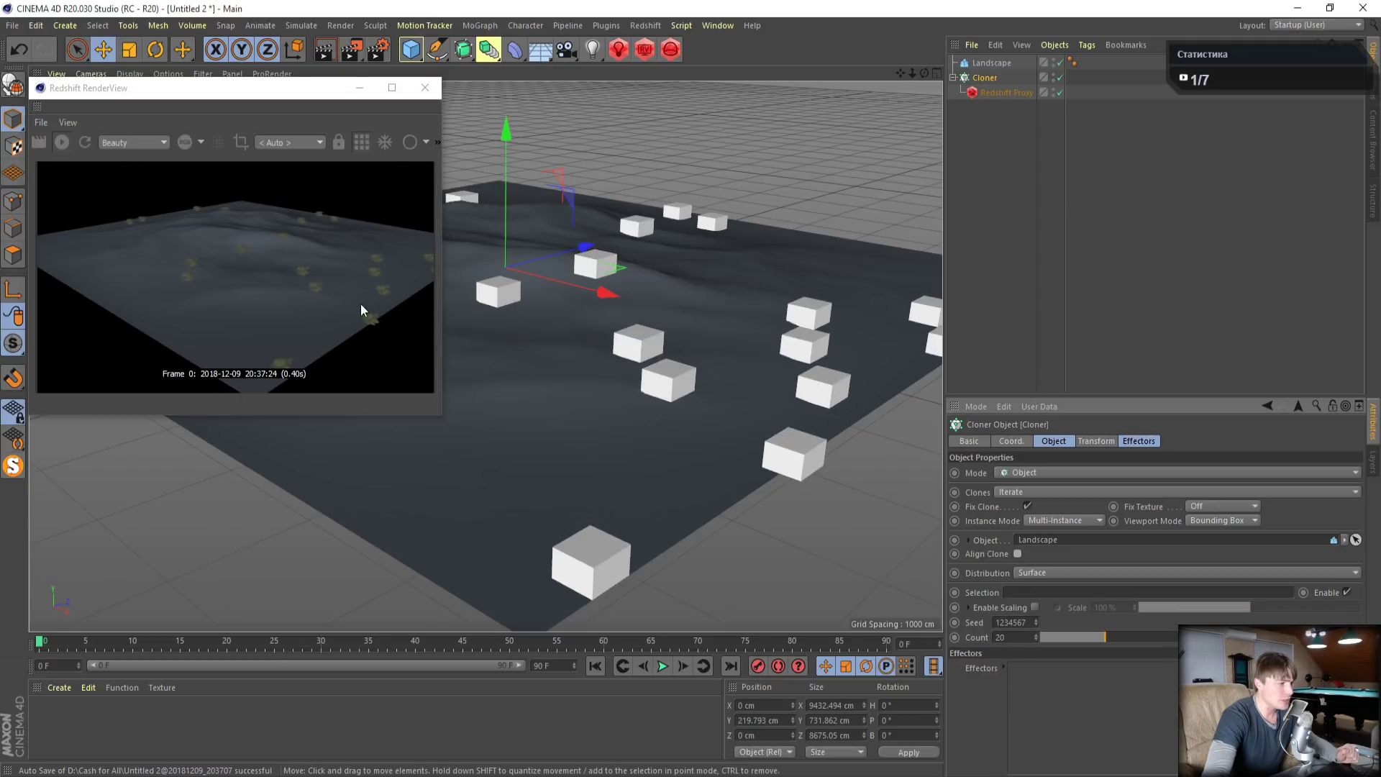
{"action": "scroll", "coordinate": [679, 362], "scroll_direction": "up", "scroll_amount": 10}
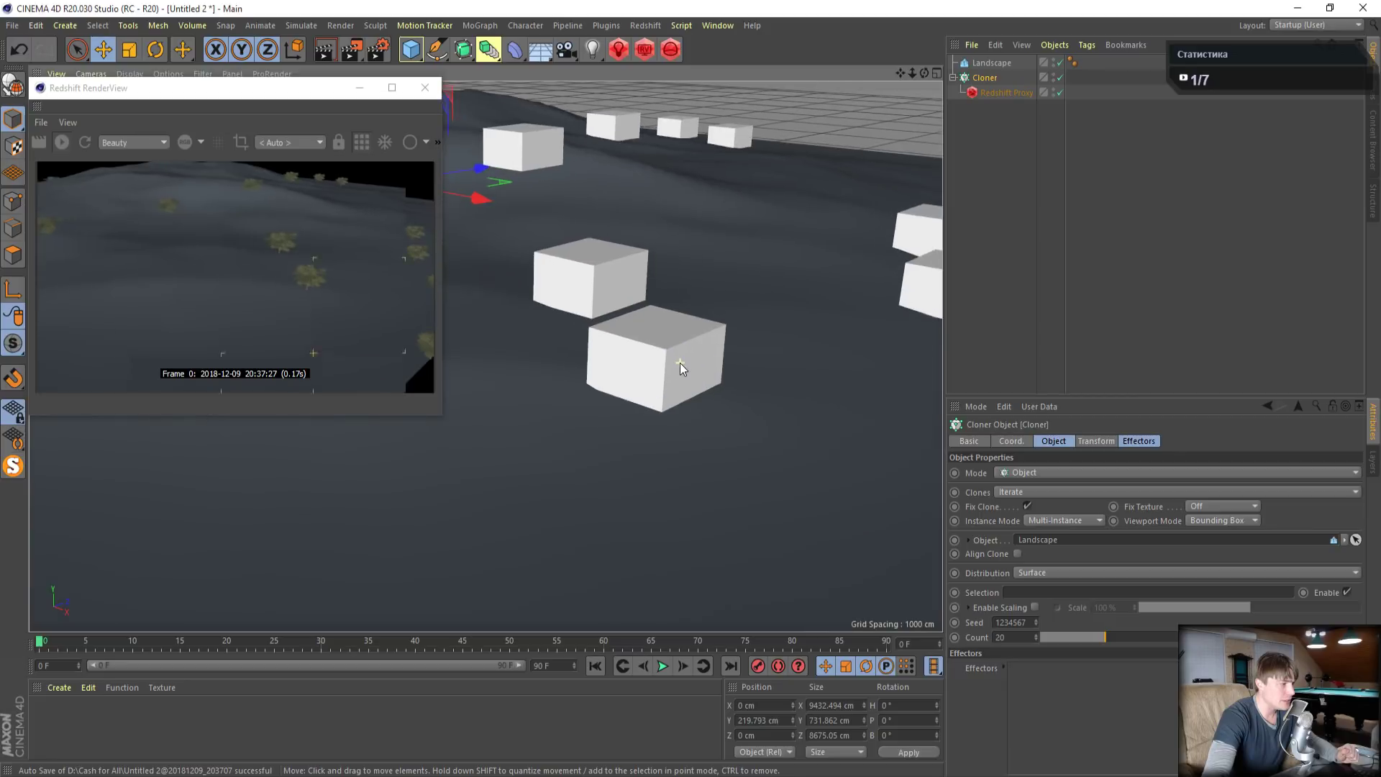
{"action": "scroll", "coordinate": [689, 426], "scroll_direction": "up", "scroll_amount": 10}
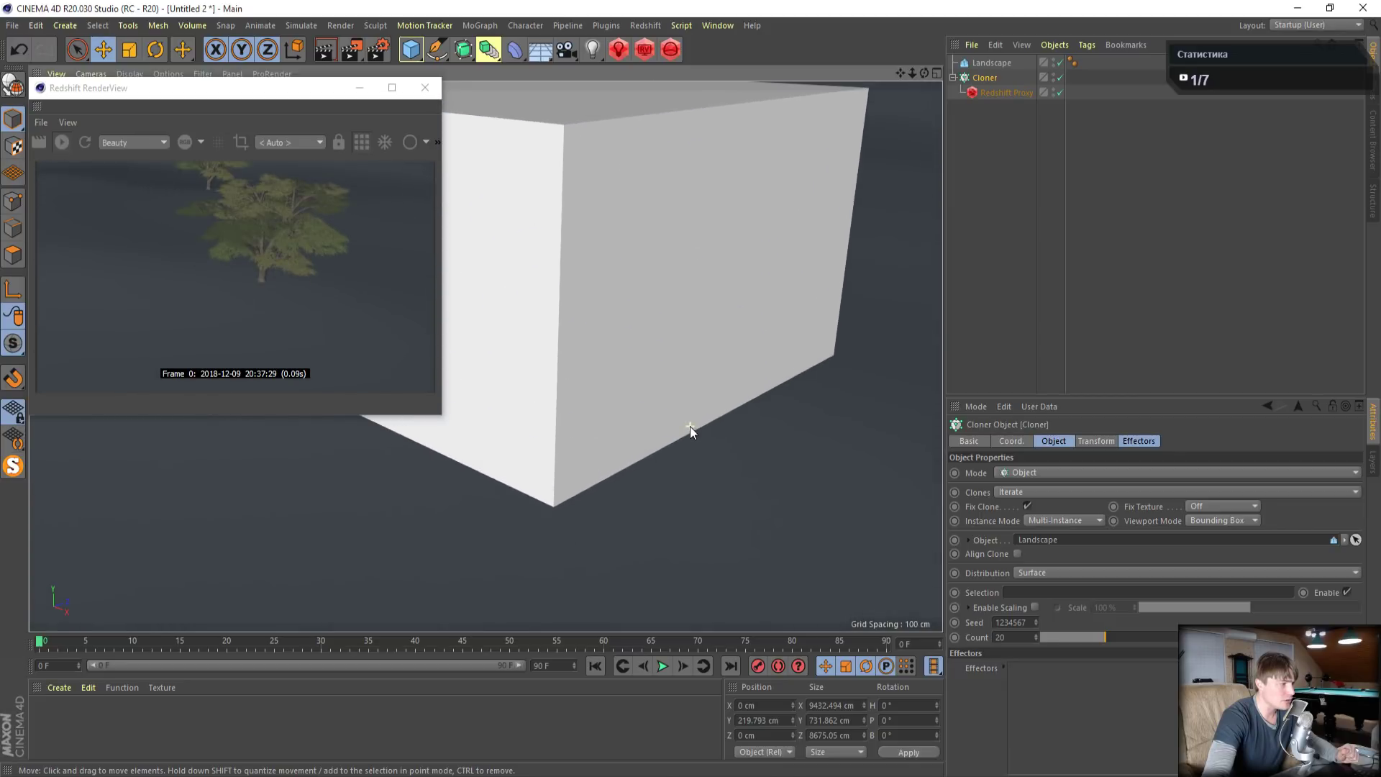
{"action": "scroll", "coordinate": [691, 428], "scroll_direction": "down", "scroll_amount": 10}
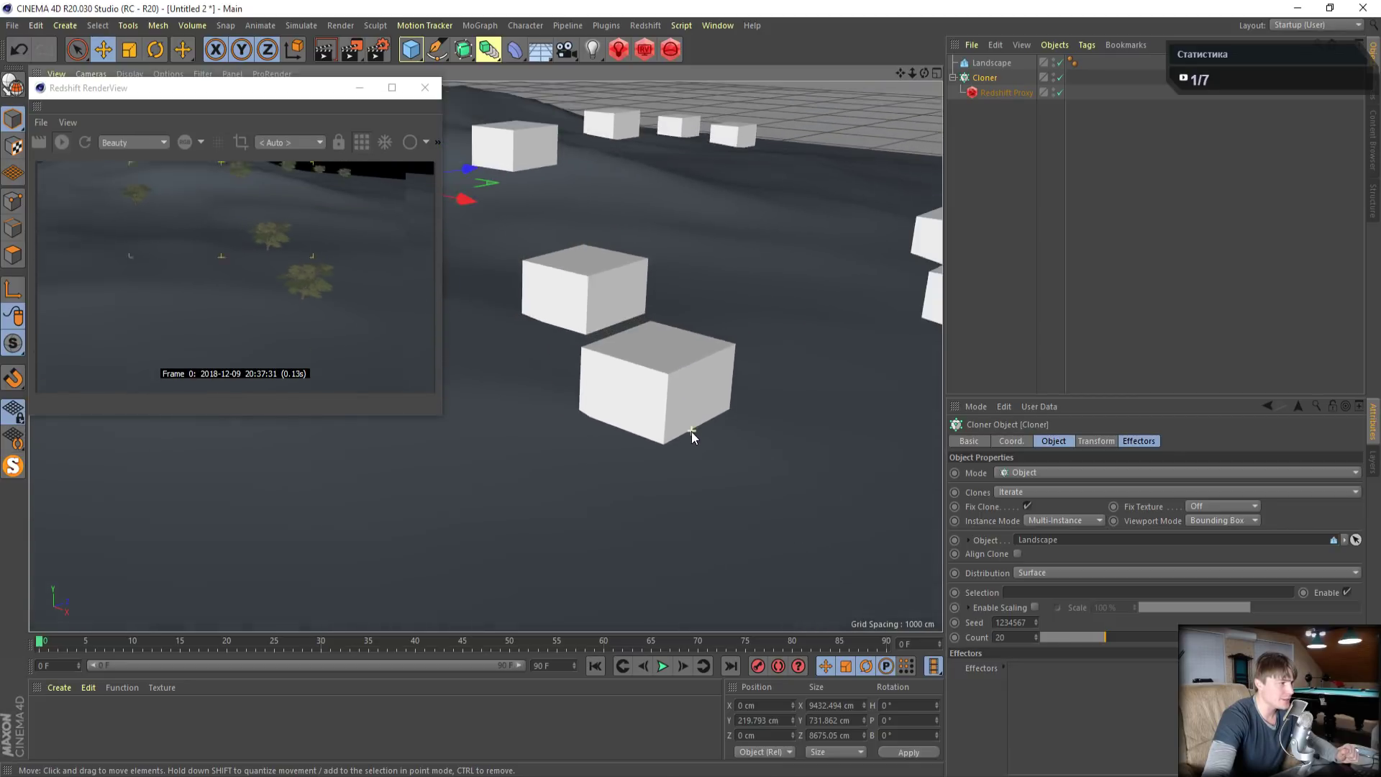
Set the Cloner's transform scale to 5 on all three axes and check the tree size in the render preview
{"action": "left_click", "coordinate": [1085, 445]}
{"action": "left_click", "coordinate": [1090, 494]}
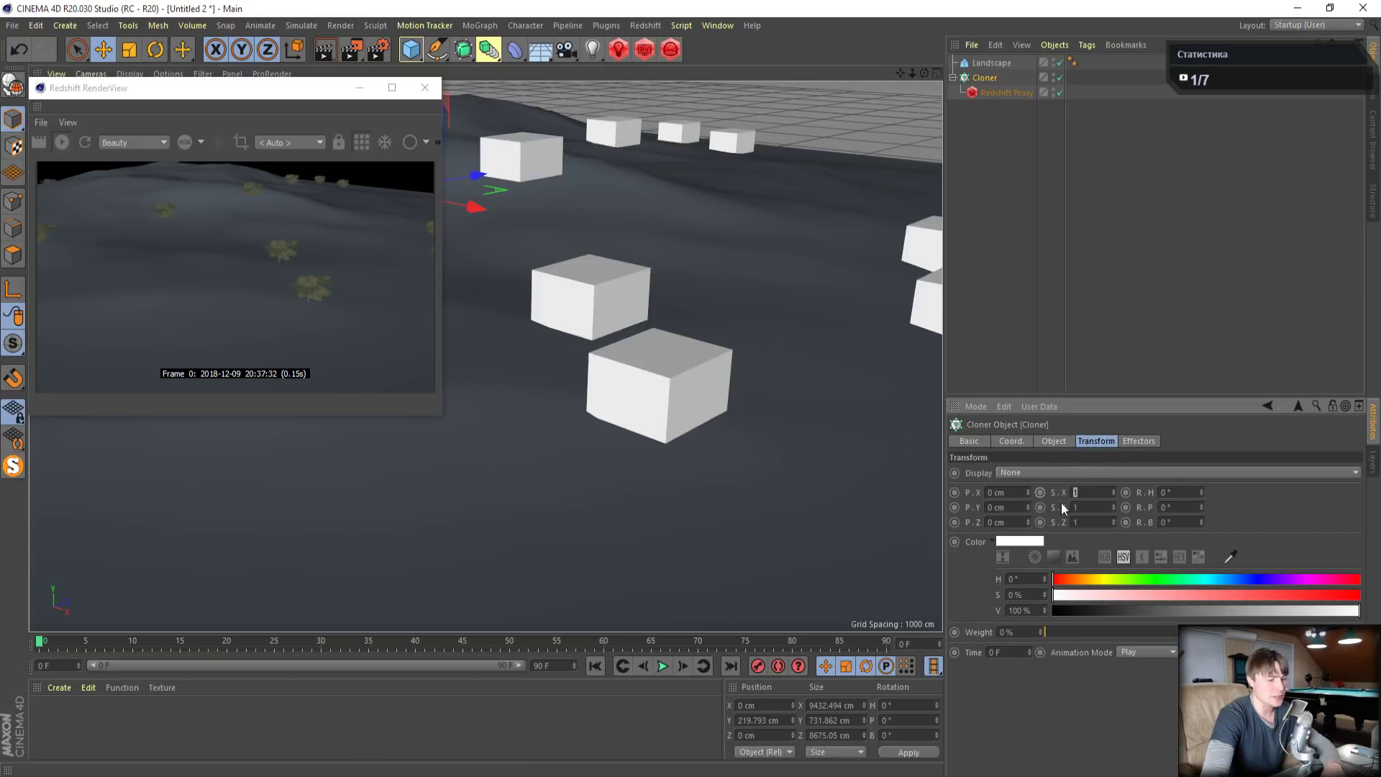
{"action": "type", "text": "5"}
{"action": "key", "text": "Tab"}
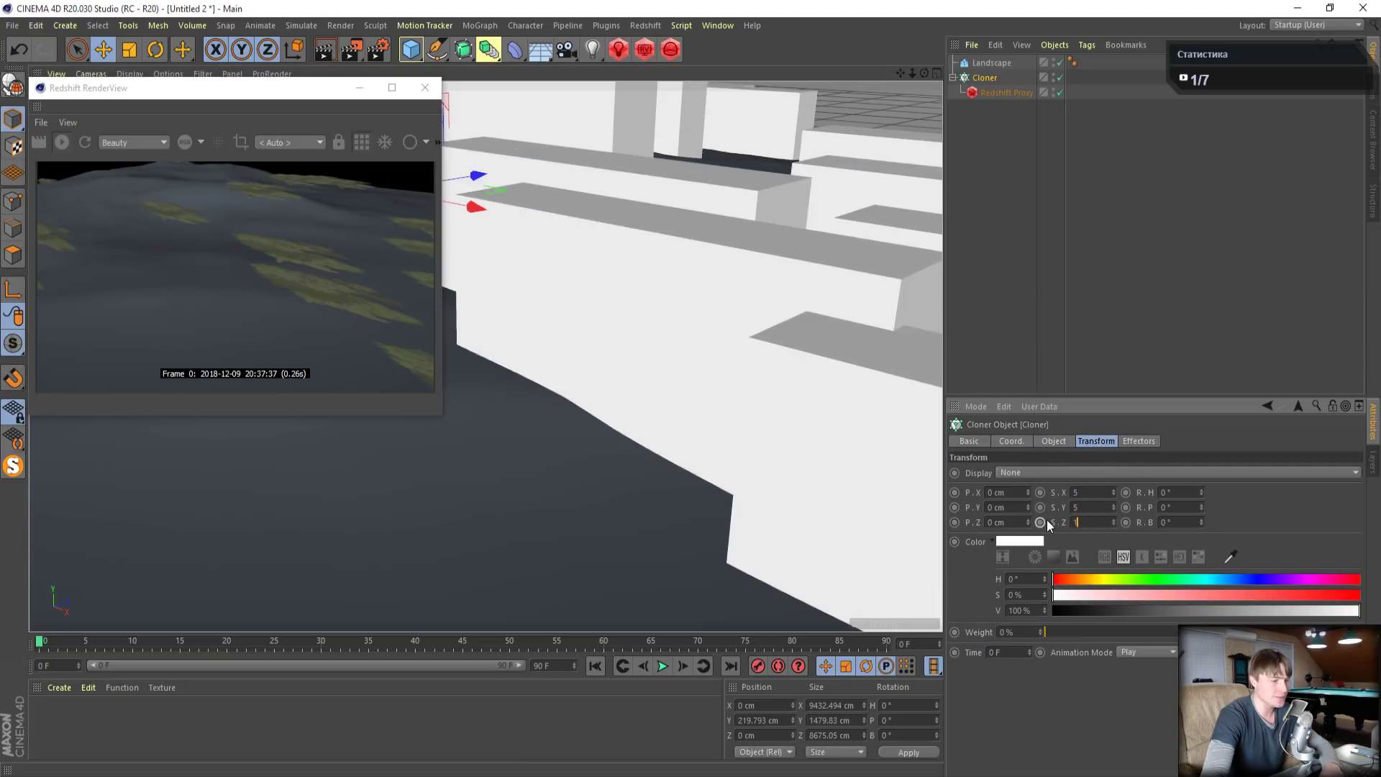
{"action": "type", "text": "5"}
{"action": "key", "text": "Return"}
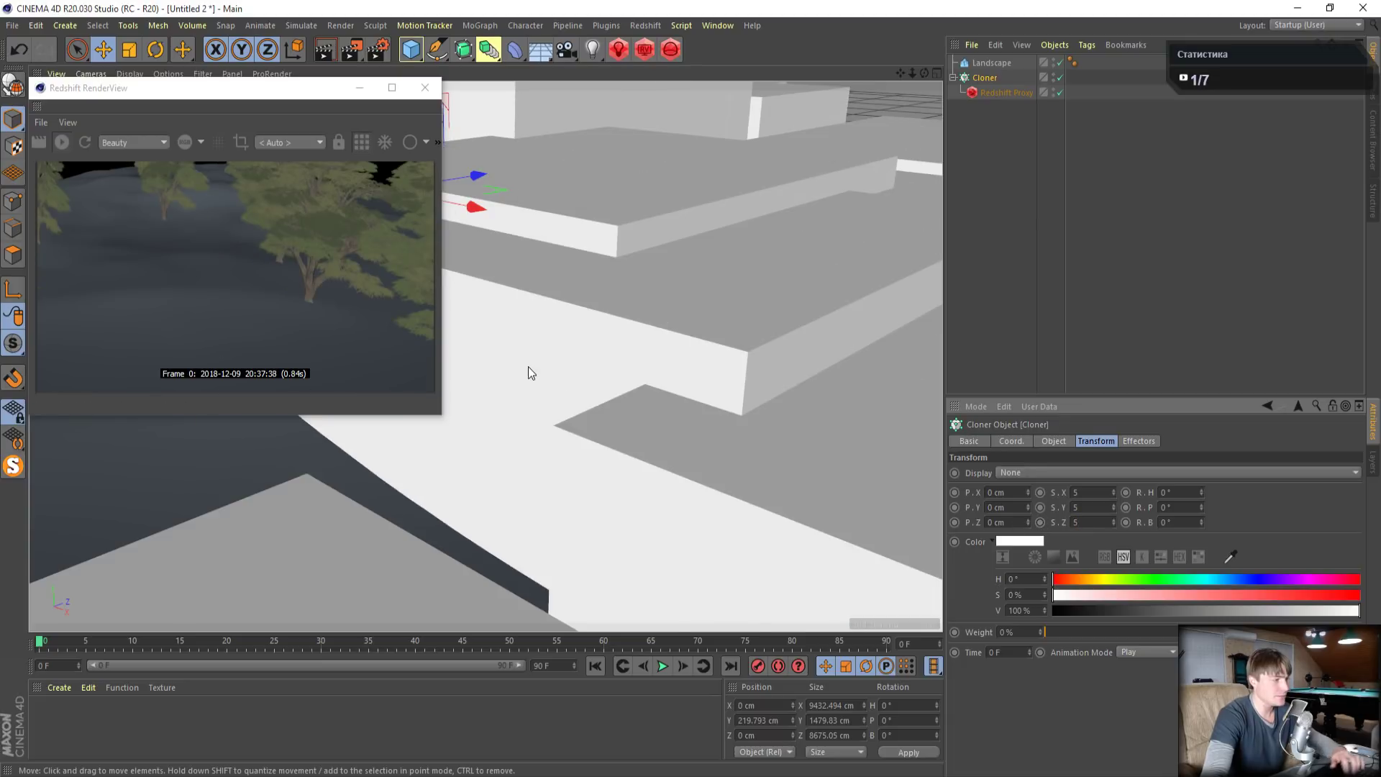
{"action": "left_click_drag", "start_coordinate": [528, 366], "coordinate": [554, 389], "text": "alt"}
{"action": "scroll", "coordinate": [555, 393], "scroll_direction": "down", "scroll_amount": 5}
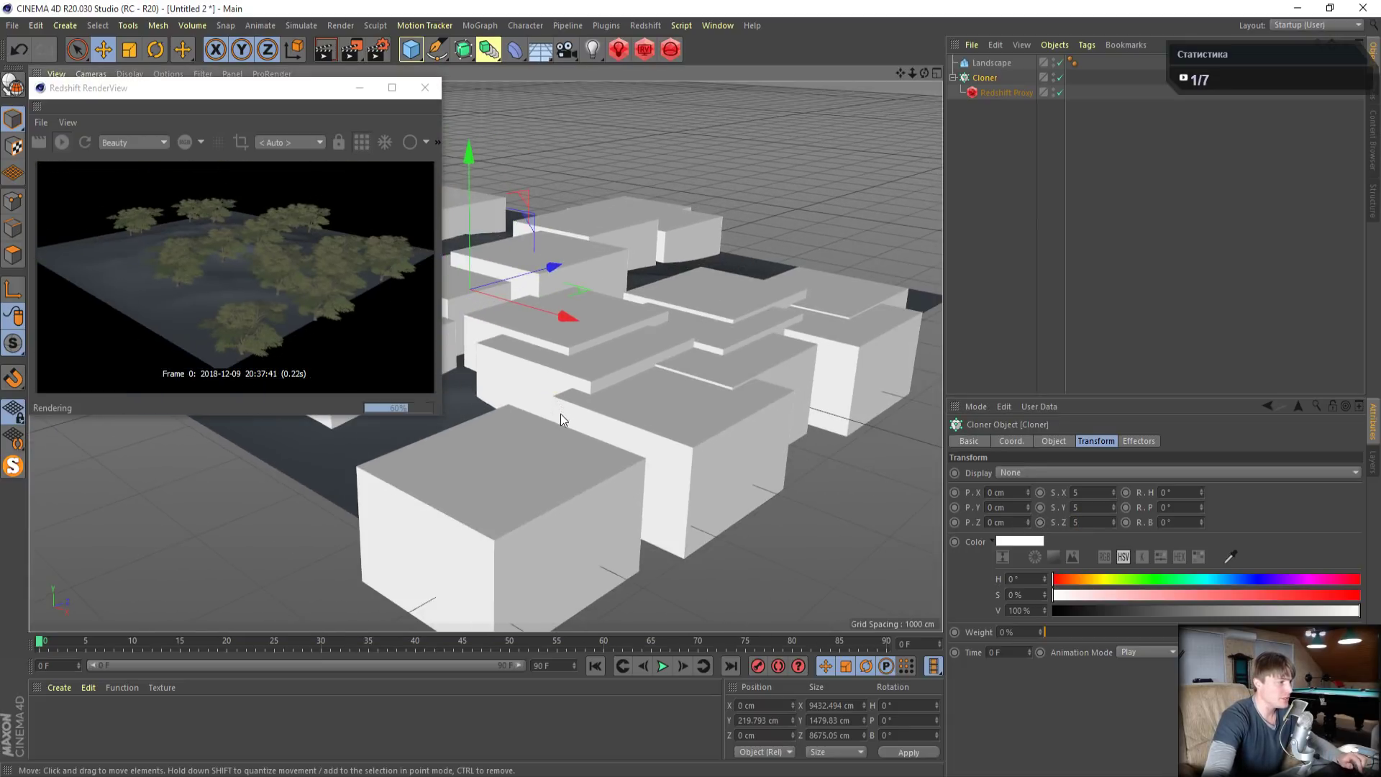
{"action": "scroll", "coordinate": [563, 434], "scroll_direction": "up", "scroll_amount": 2}
Set the Cloner's transform scale to 2 on all three axes and check the trees from a lower angle
{"action": "left_click", "coordinate": [1079, 492]}
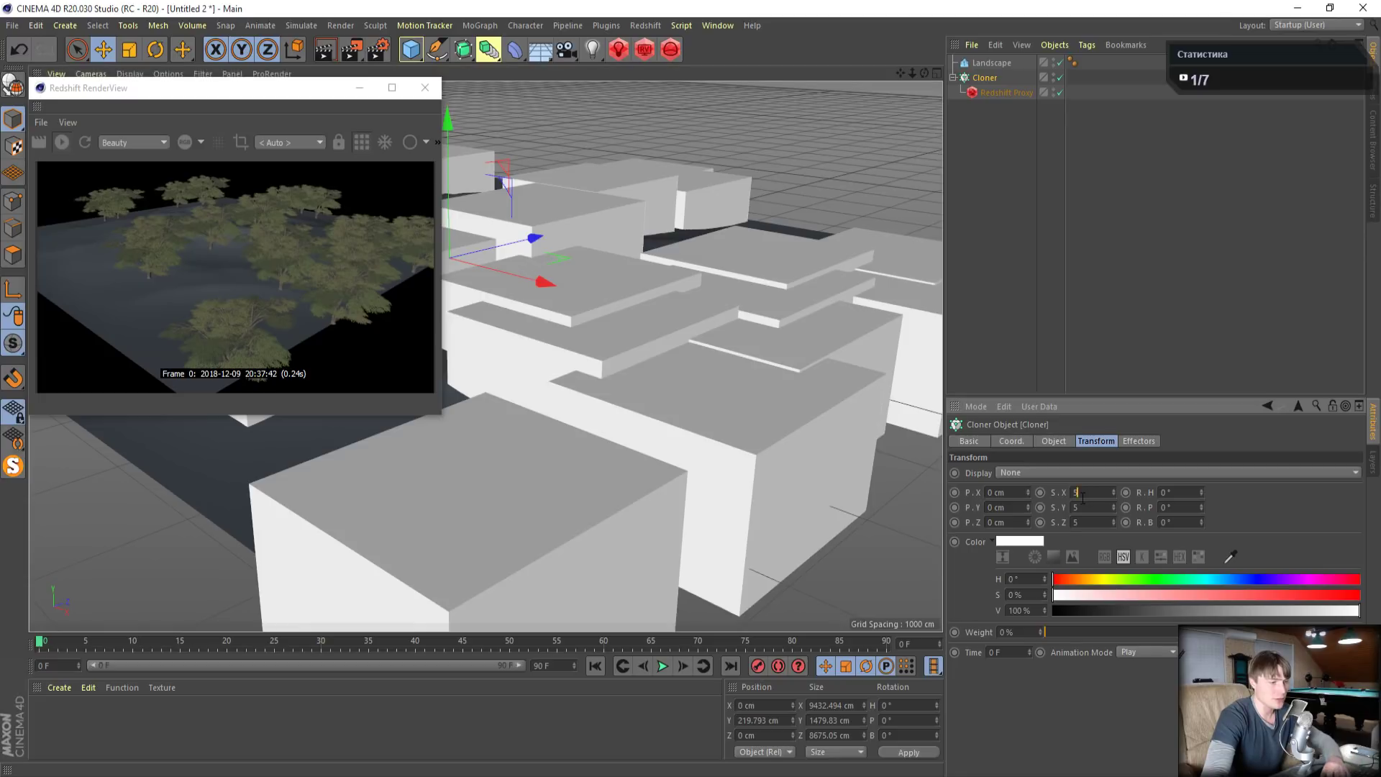
{"action": "type", "text": "2"}
{"action": "key", "text": "Tab"}
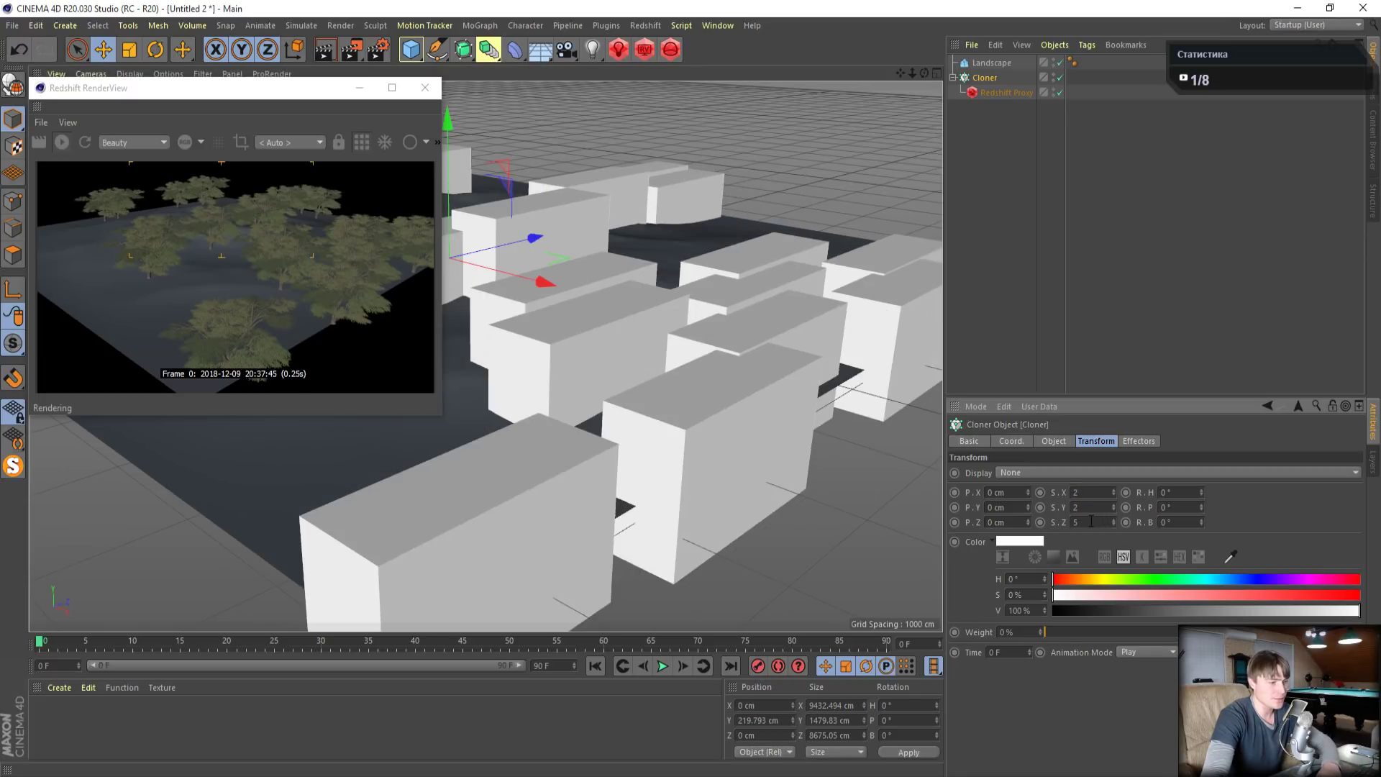
{"action": "type", "text": "2"}
{"action": "key", "text": "Return"}
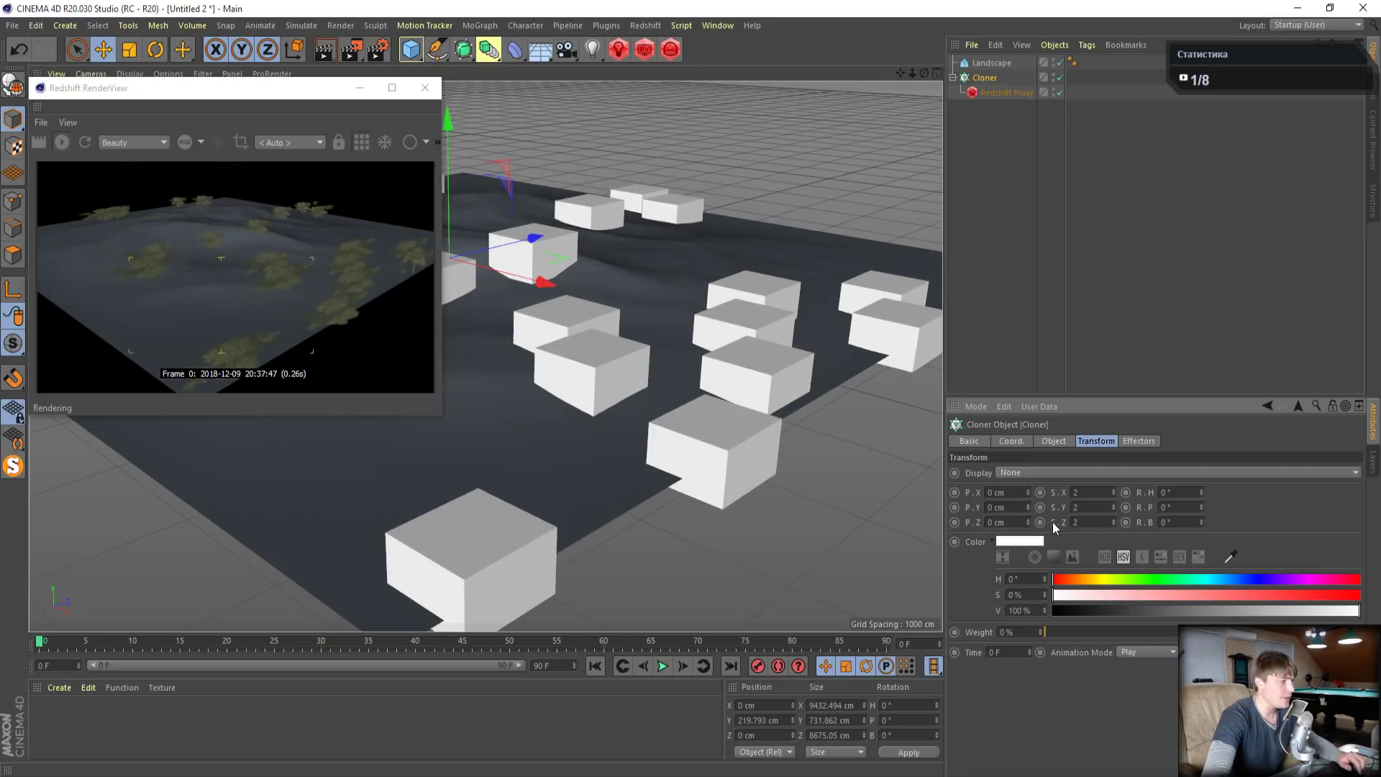
{"action": "scroll", "coordinate": [606, 424], "scroll_direction": "up", "scroll_amount": 2}
{"action": "scroll", "coordinate": [606, 424], "scroll_direction": "up", "scroll_amount": 4}
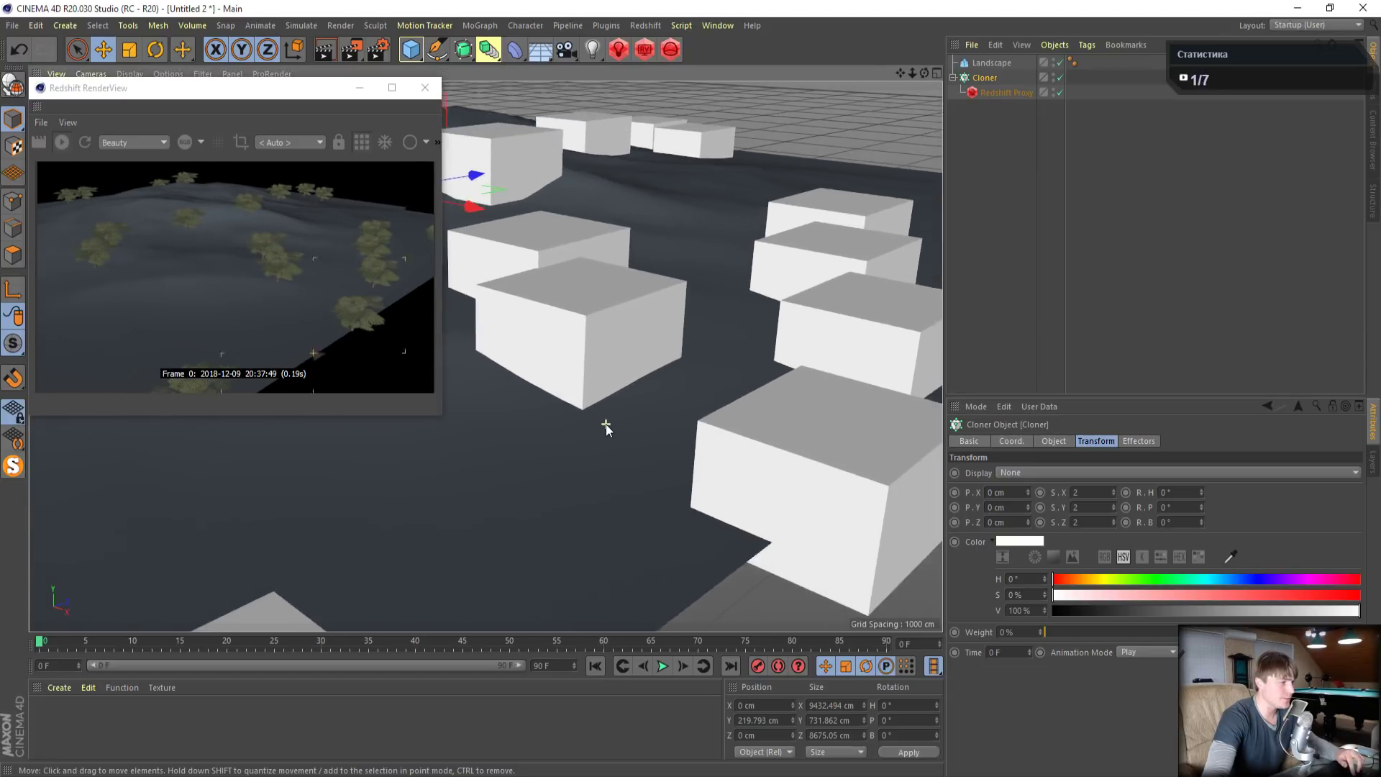
{"action": "left_click_drag", "start_coordinate": [739, 412], "coordinate": [719, 388], "text": "alt"}
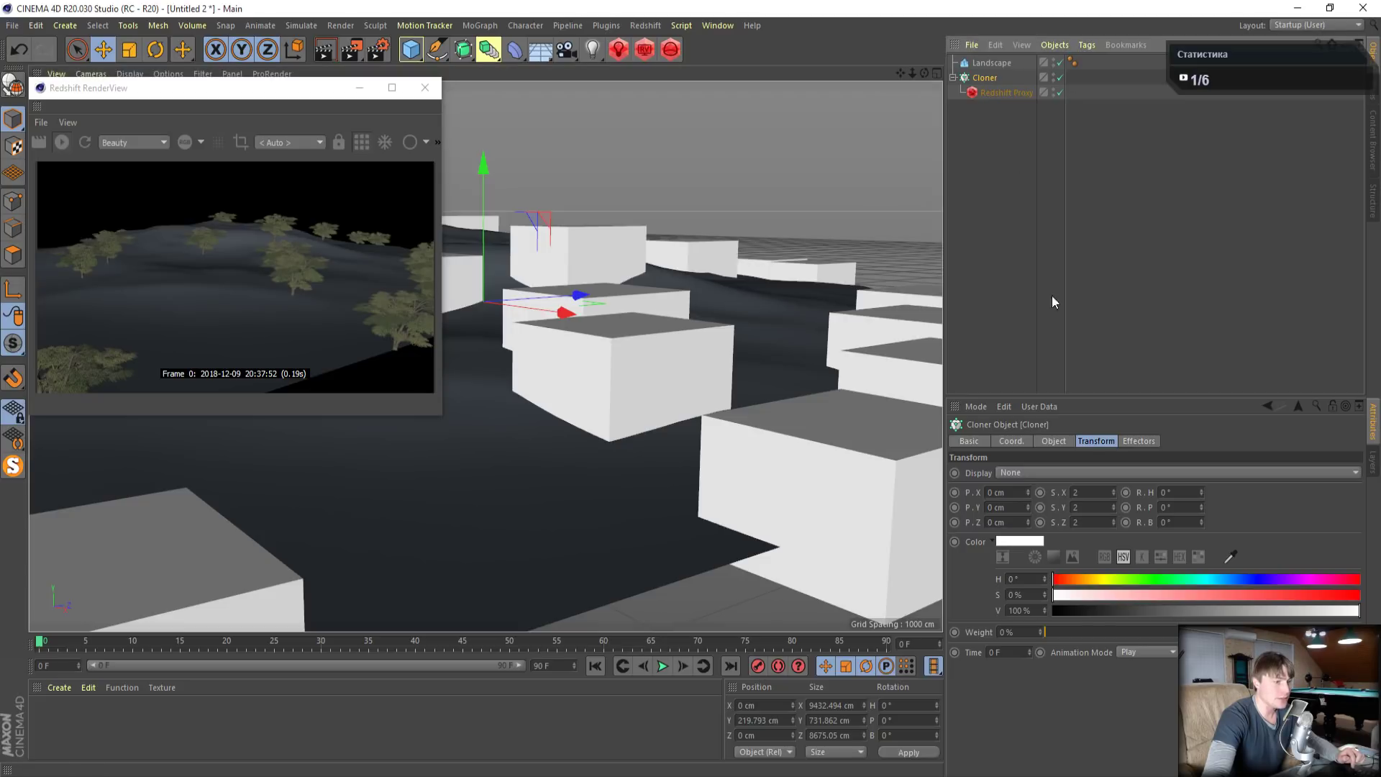
Display the Cloner's instances as Points in the viewport and close the Redshift RenderView
{"action": "left_click", "coordinate": [1054, 441]}
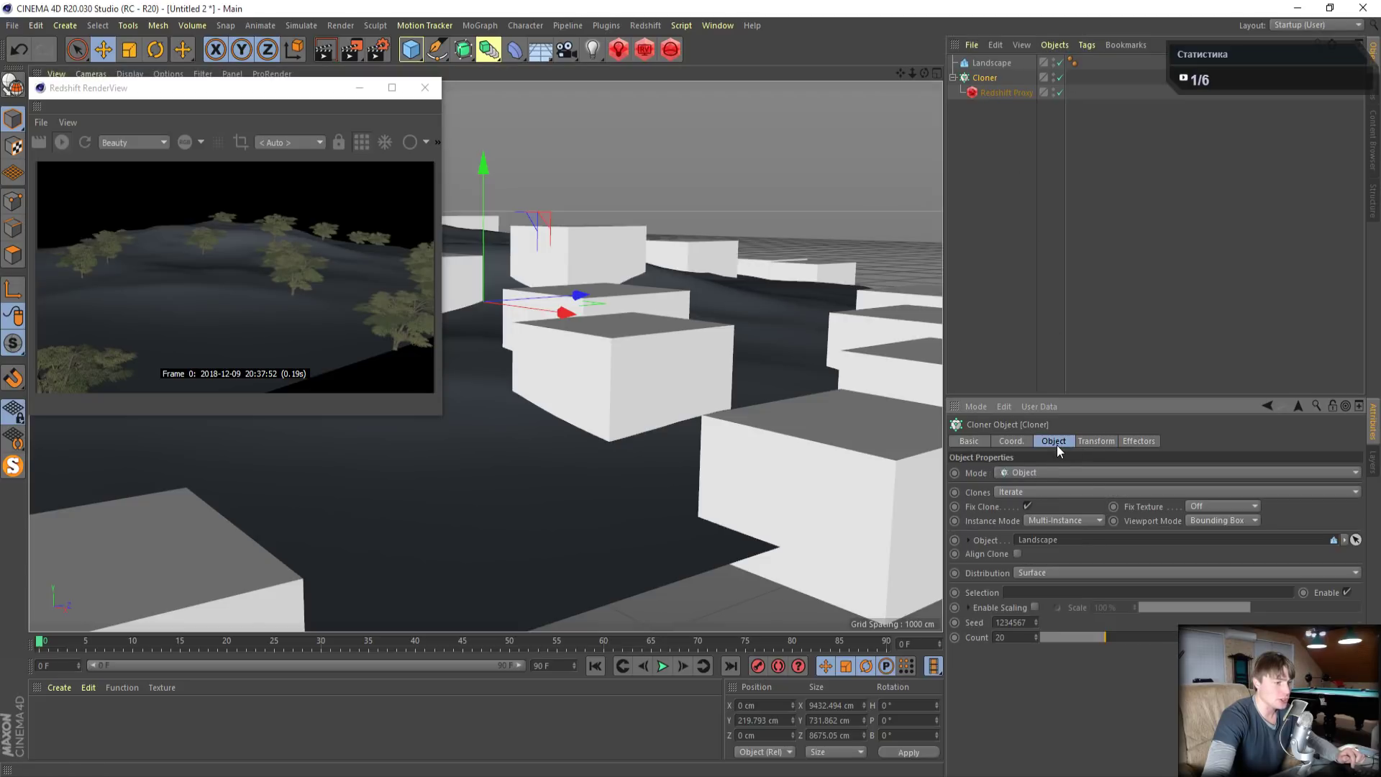
{"action": "left_click", "coordinate": [1223, 521]}
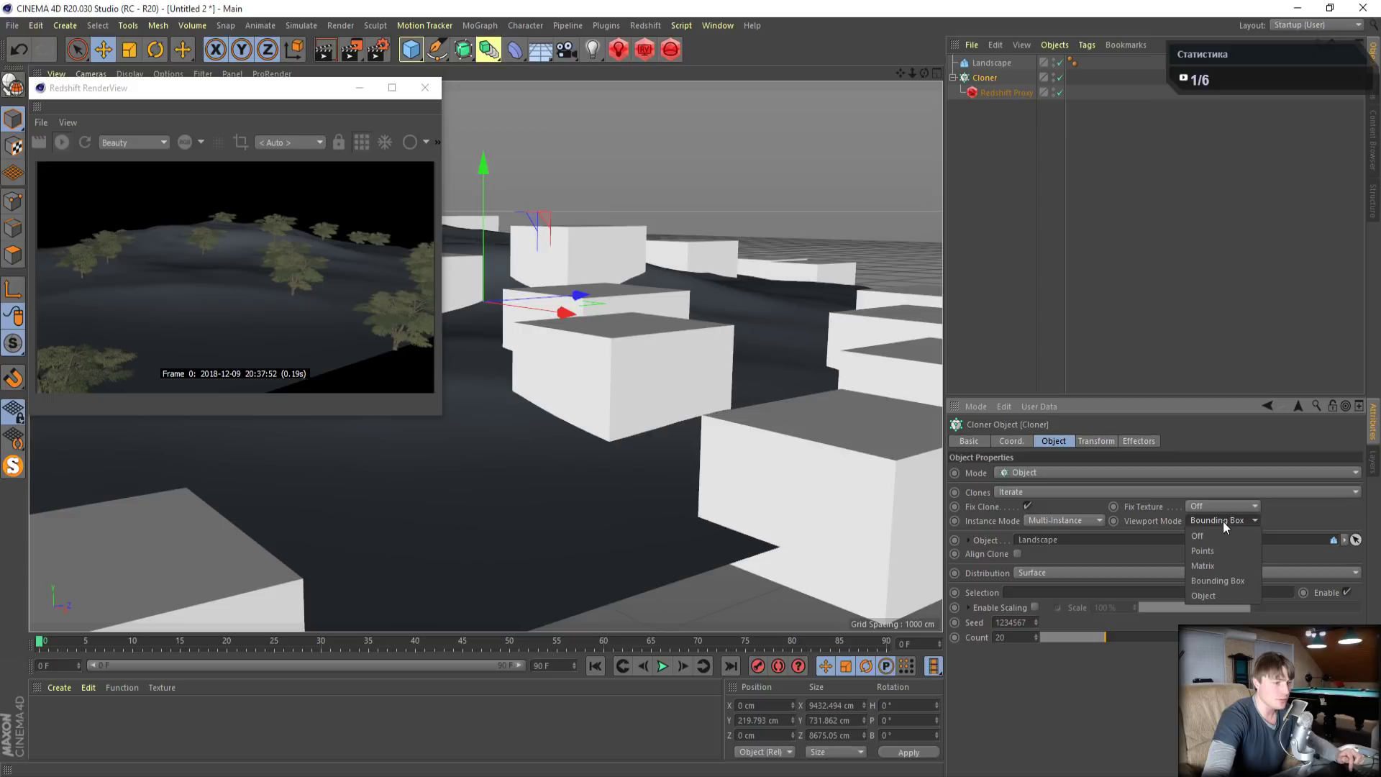
{"action": "left_click", "coordinate": [1215, 551]}
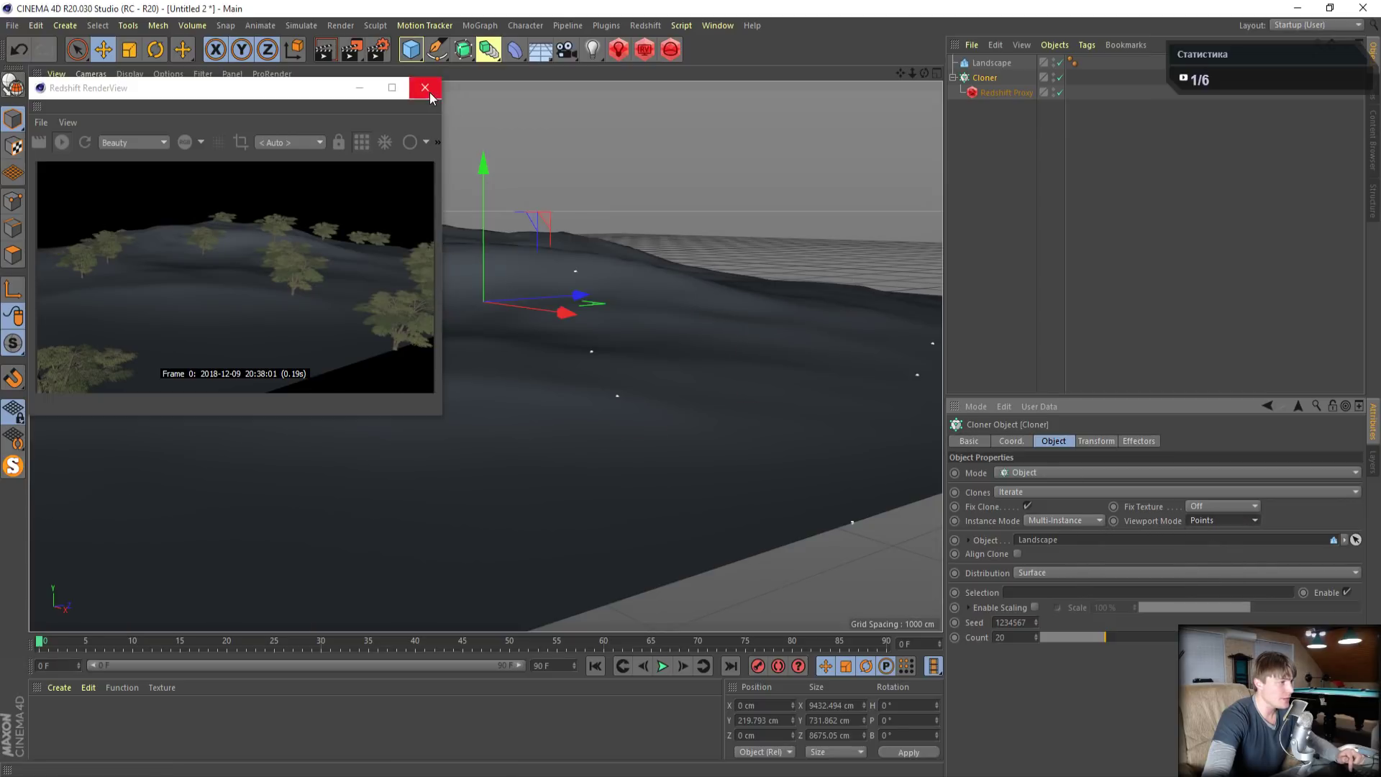
{"action": "left_click", "coordinate": [425, 87]}
{"action": "left_click_drag", "start_coordinate": [902, 73], "coordinate": [1035, 92]}
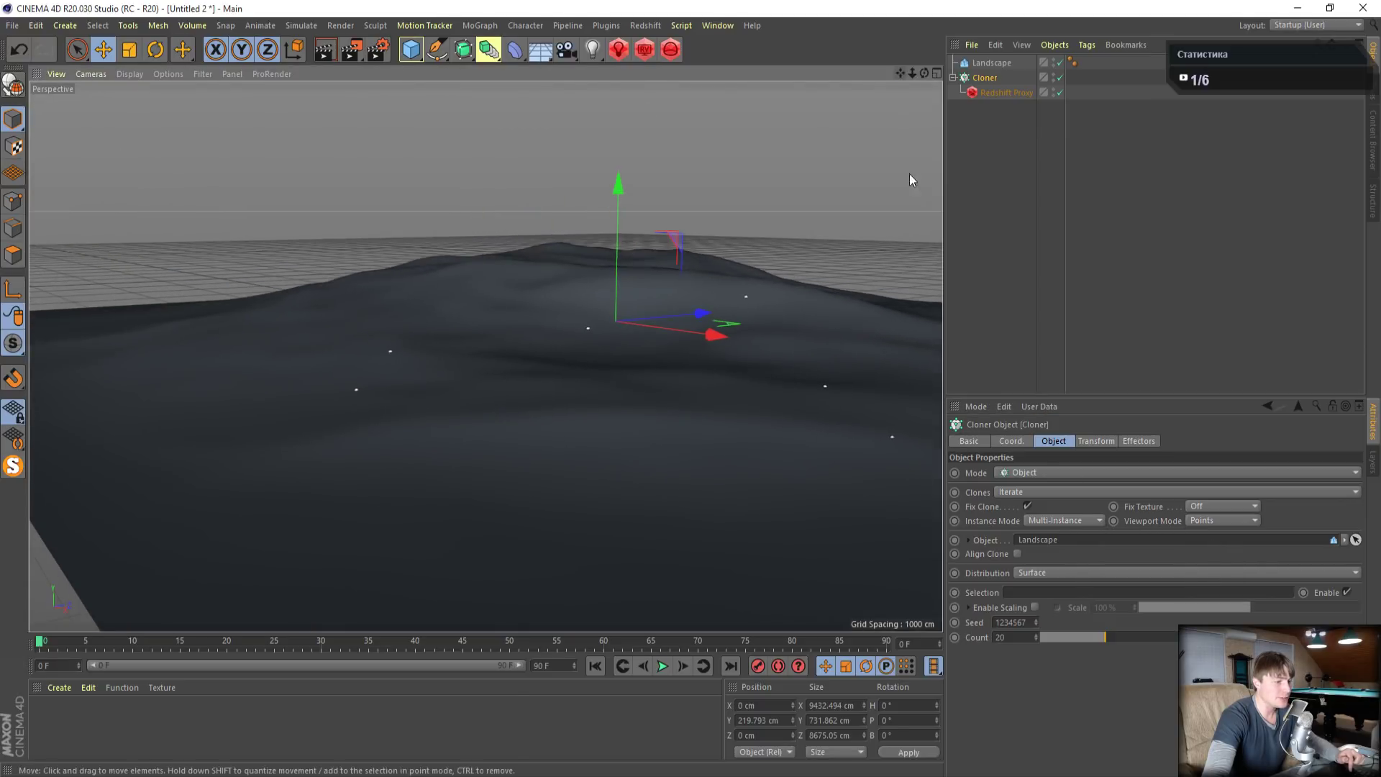
Increase the Cloner's count on the Landscape surface to 2000
{"action": "left_click", "coordinate": [1021, 638]}
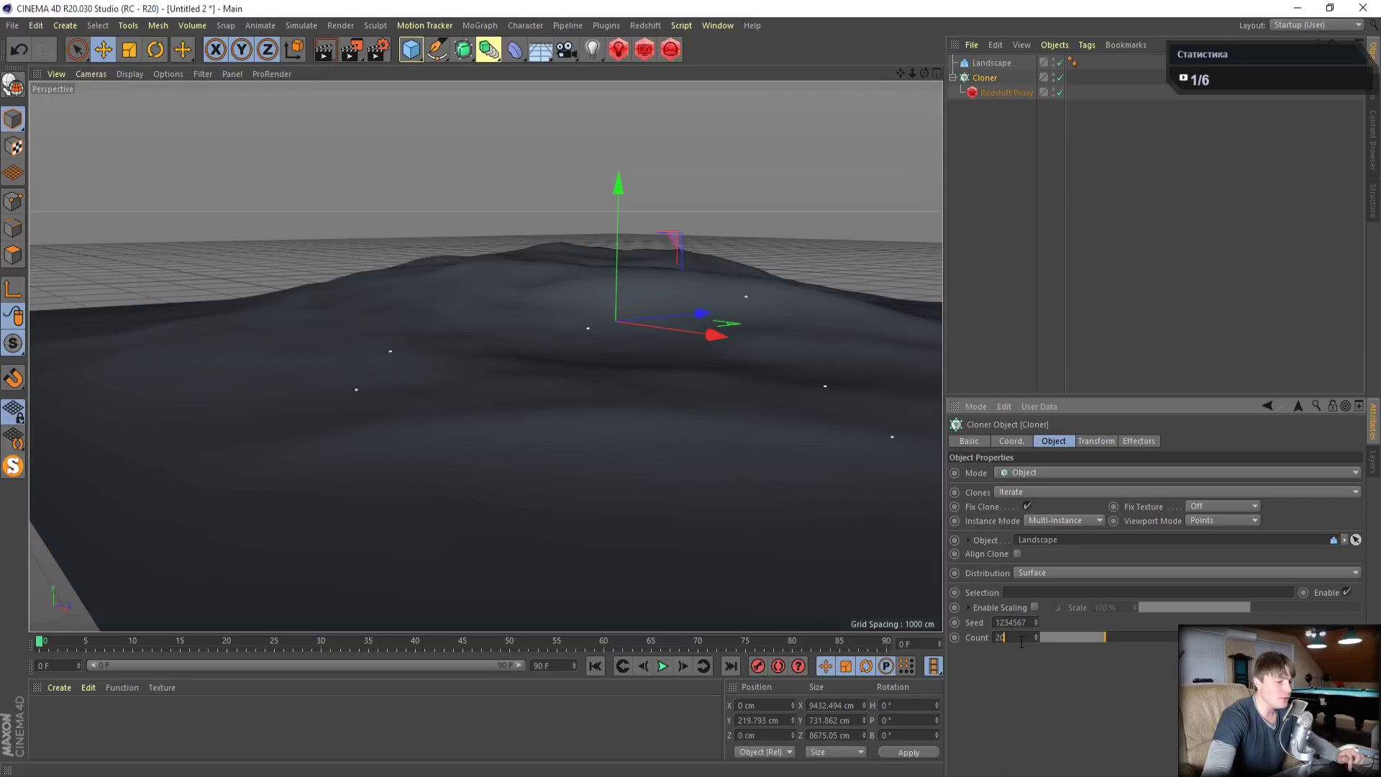
{"action": "type", "text": "2"}
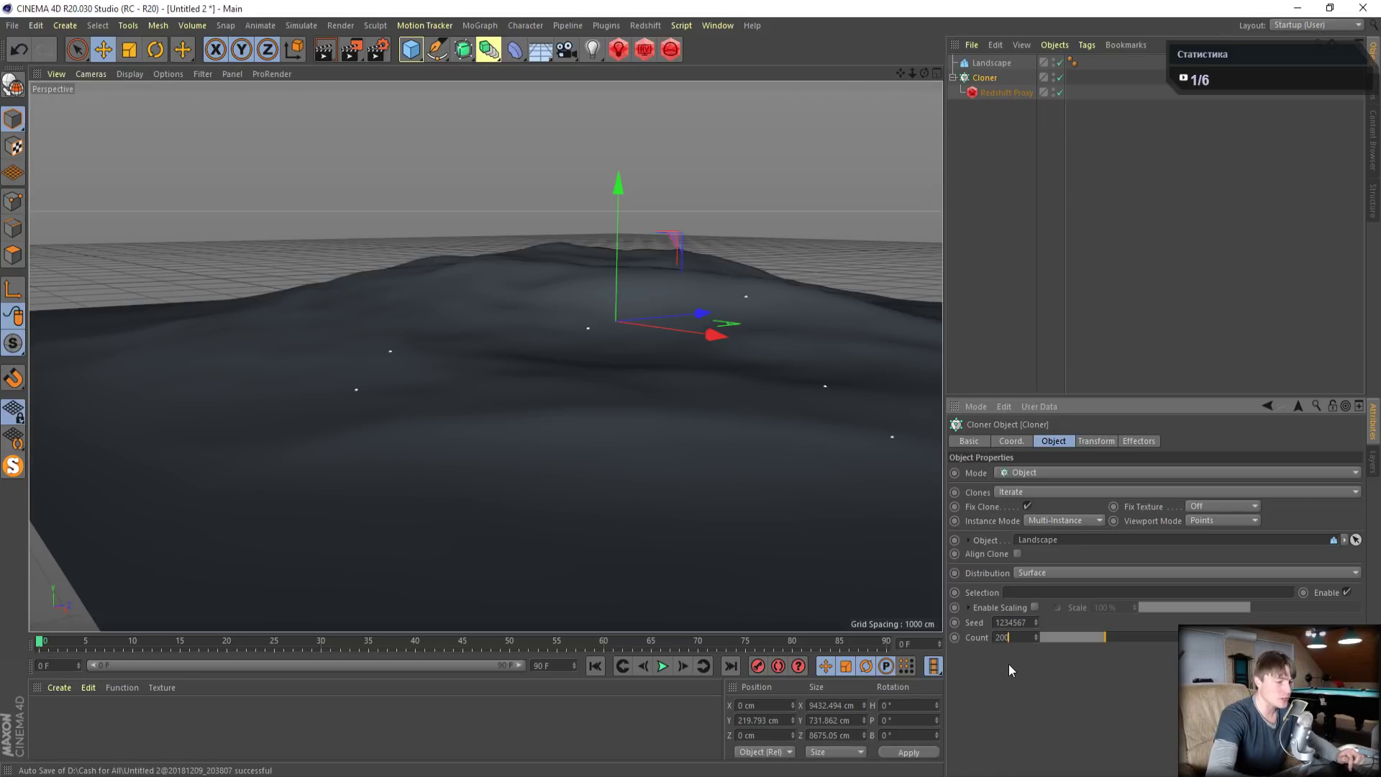
{"action": "key", "text": "Return"}
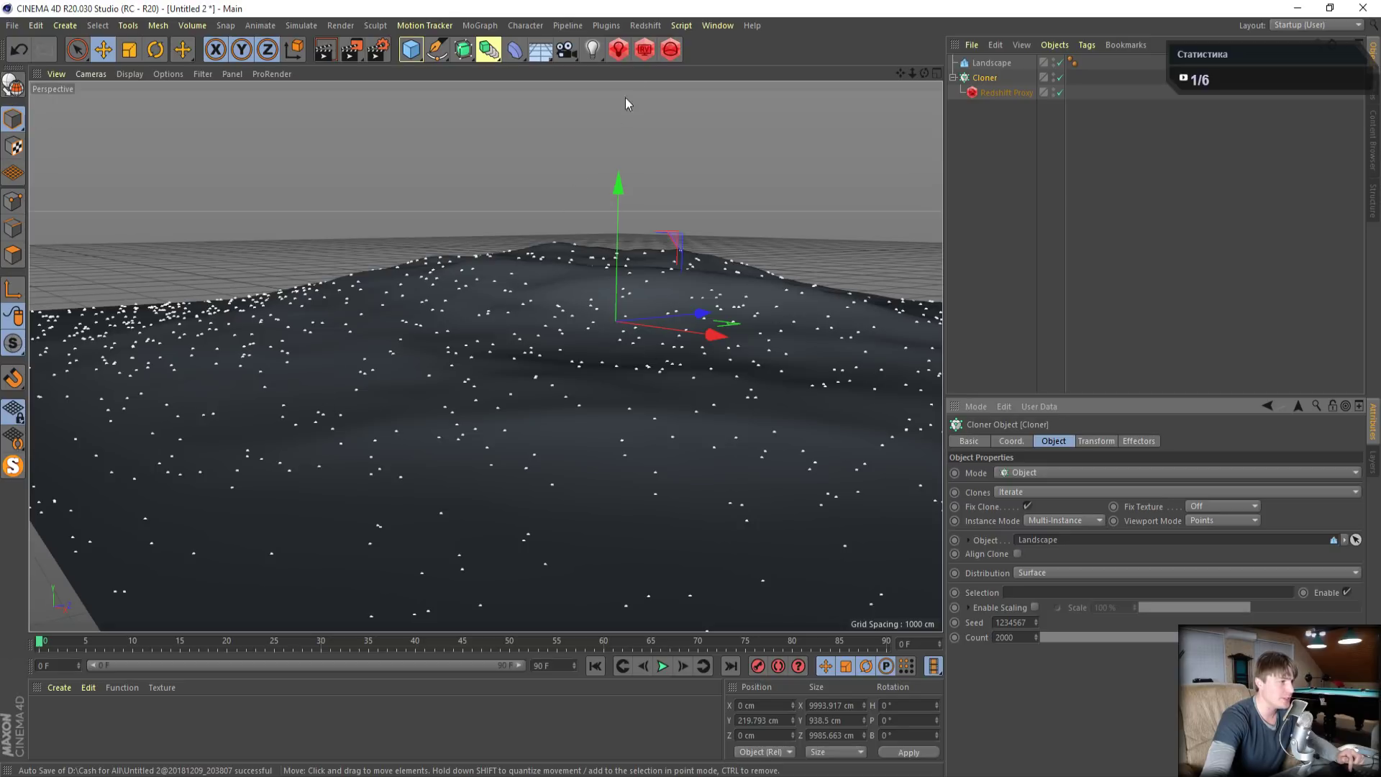
Render the scattered forest in the Picture Viewer and close the viewer after checking the image
{"action": "left_click", "coordinate": [651, 54]}
{"action": "left_click", "coordinate": [1051, 42]}
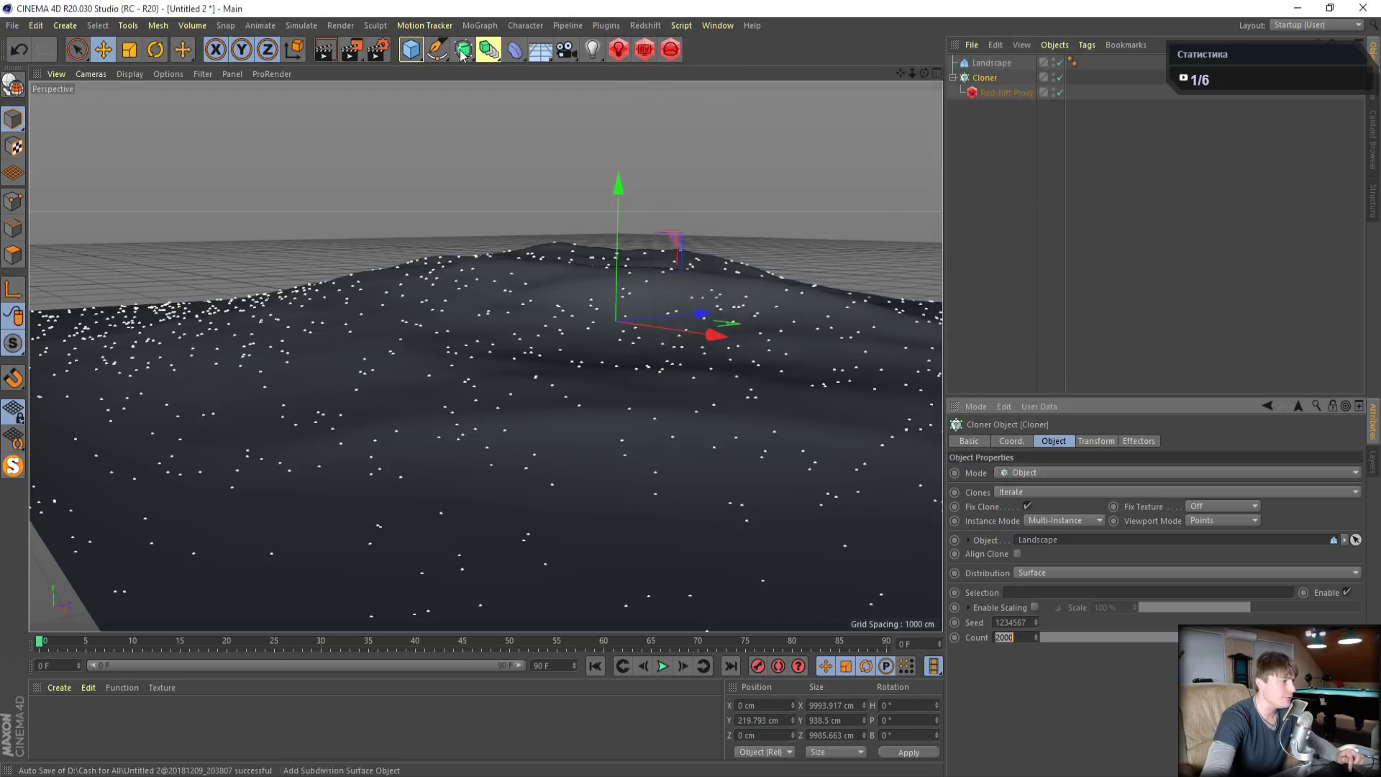
{"action": "left_click", "coordinate": [351, 50]}
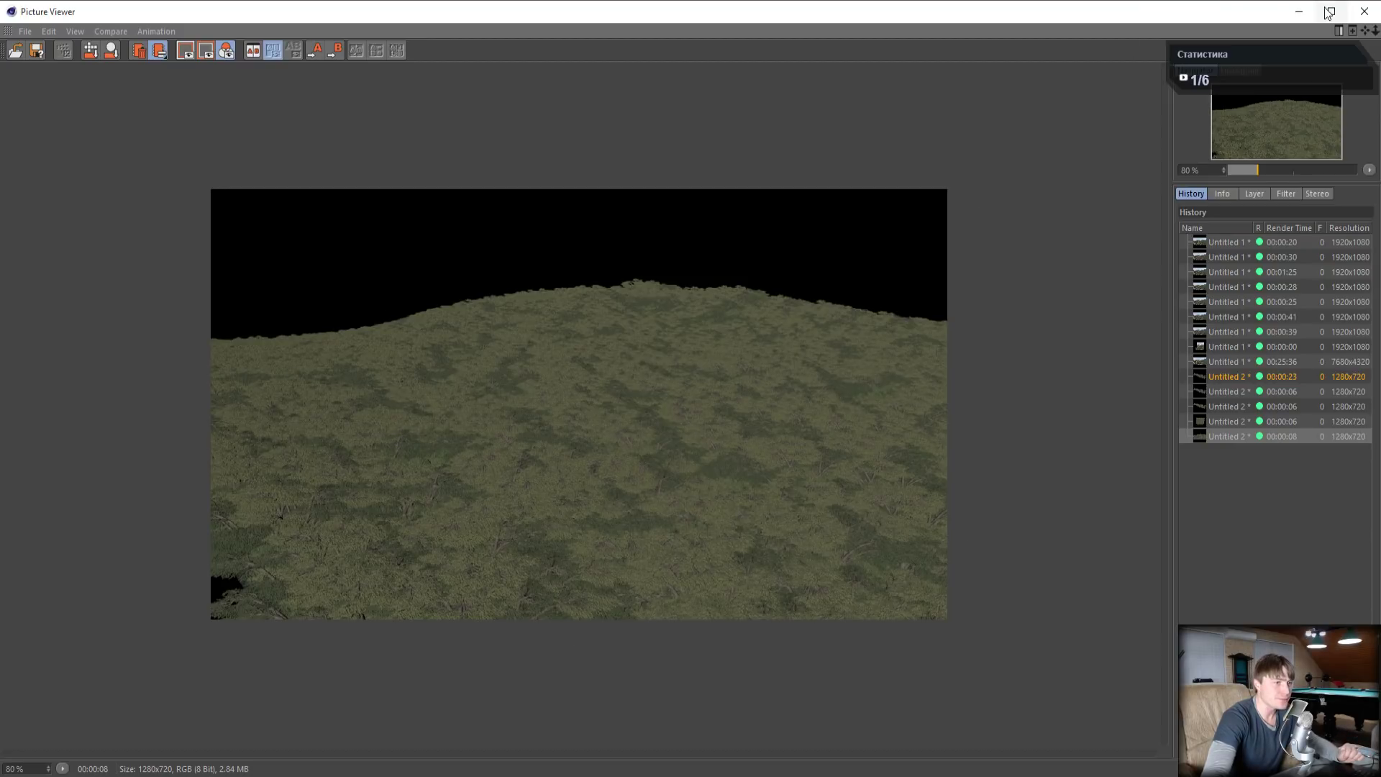
{"action": "left_click", "coordinate": [1366, 10]}
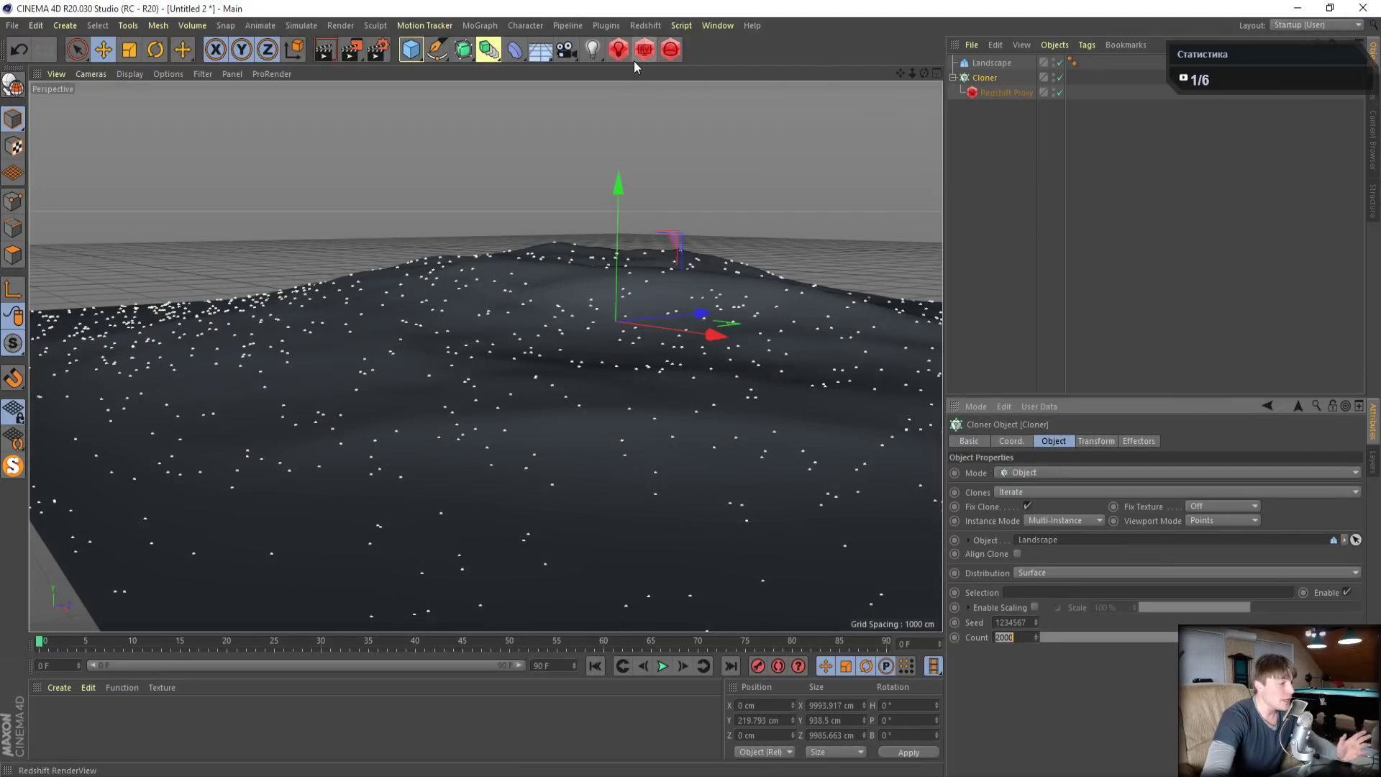
Add a new Redshift Proxy object and load Tree 02.rs from the Proxy folder as its file
{"action": "left_click", "coordinate": [653, 26]}
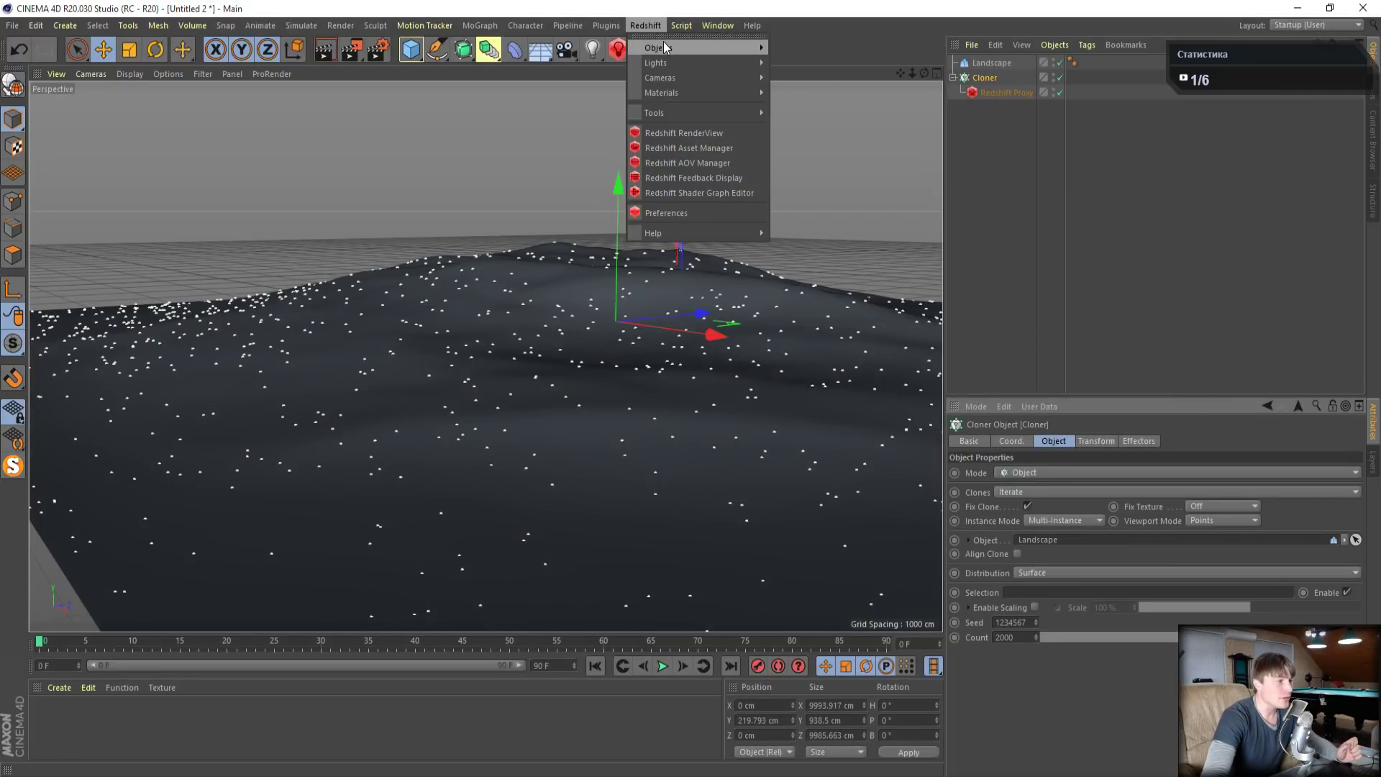
{"action": "mouse_move", "coordinate": [691, 44]}
{"action": "left_click", "coordinate": [840, 96]}
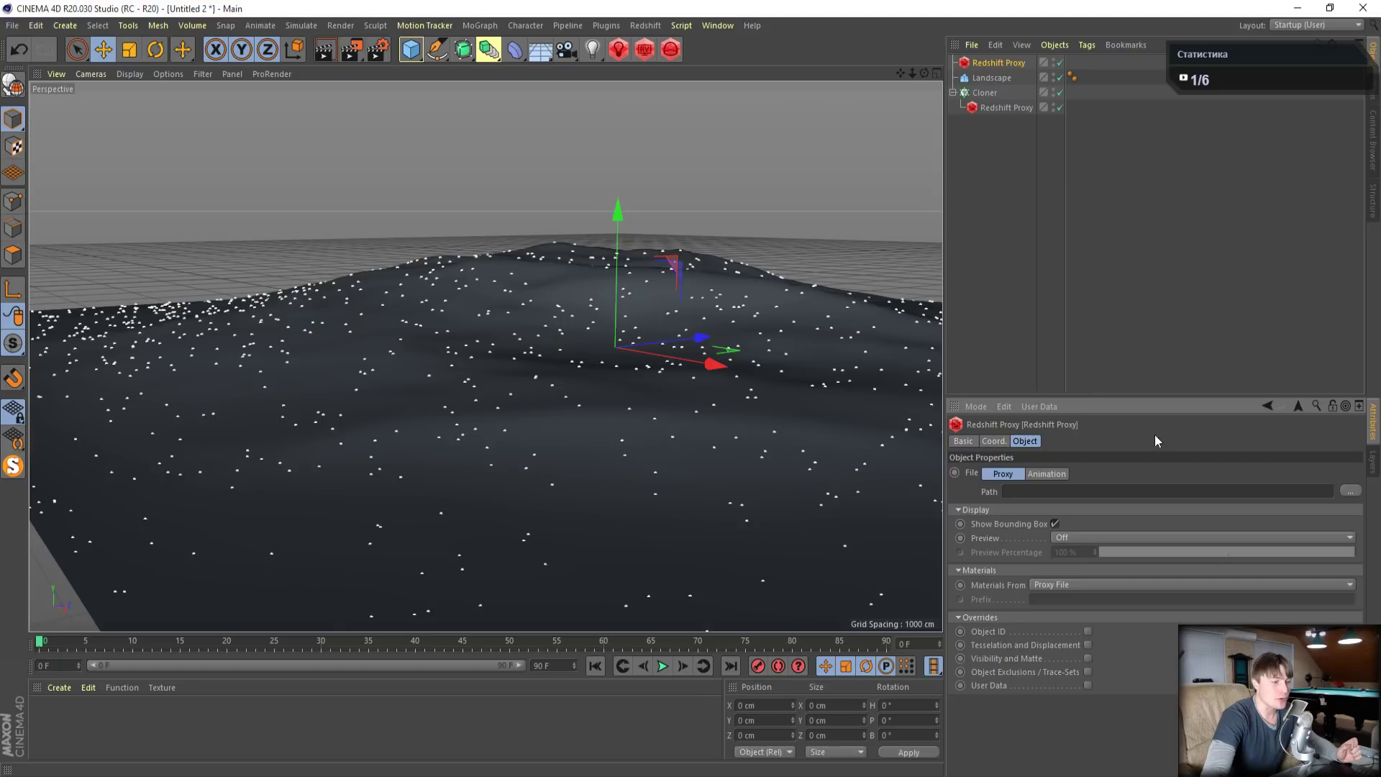
{"action": "left_click", "coordinate": [1350, 490]}
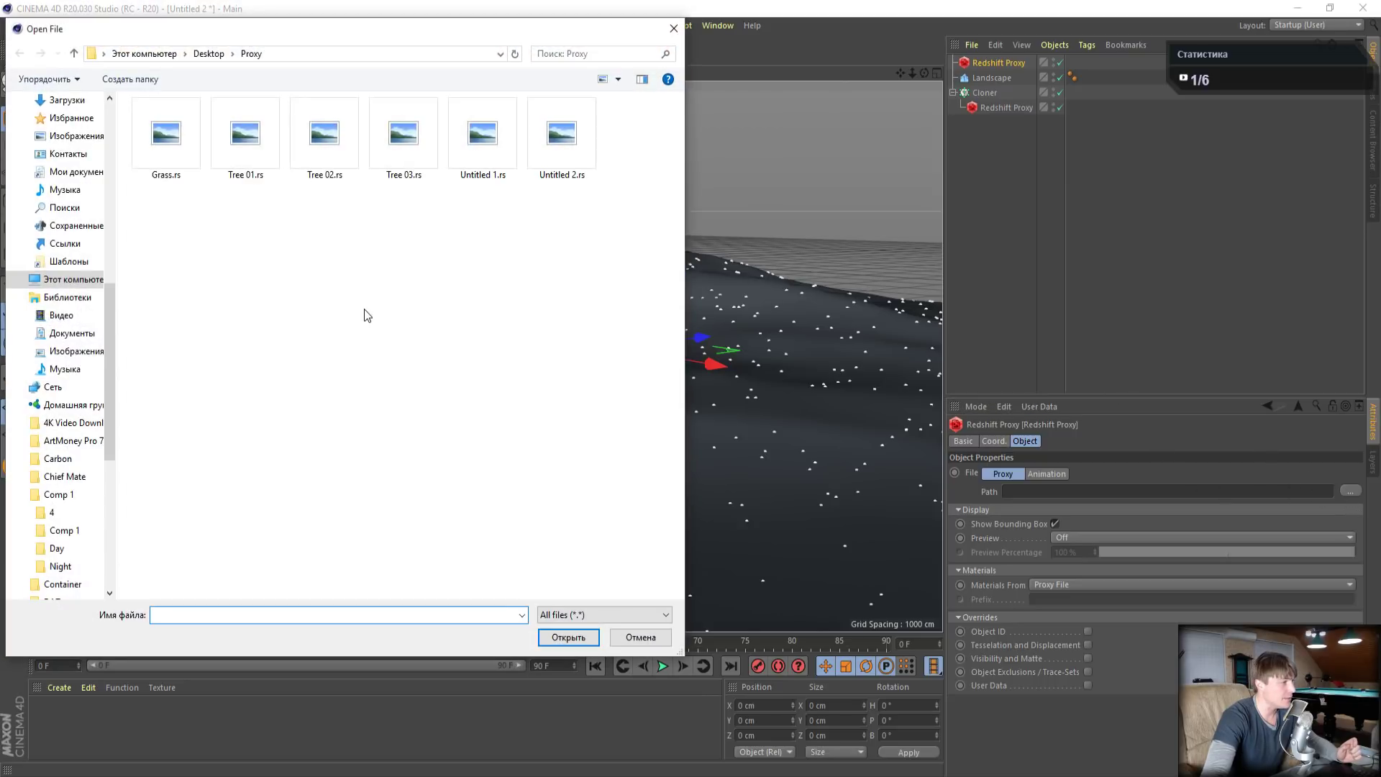
{"action": "left_click", "coordinate": [327, 143]}
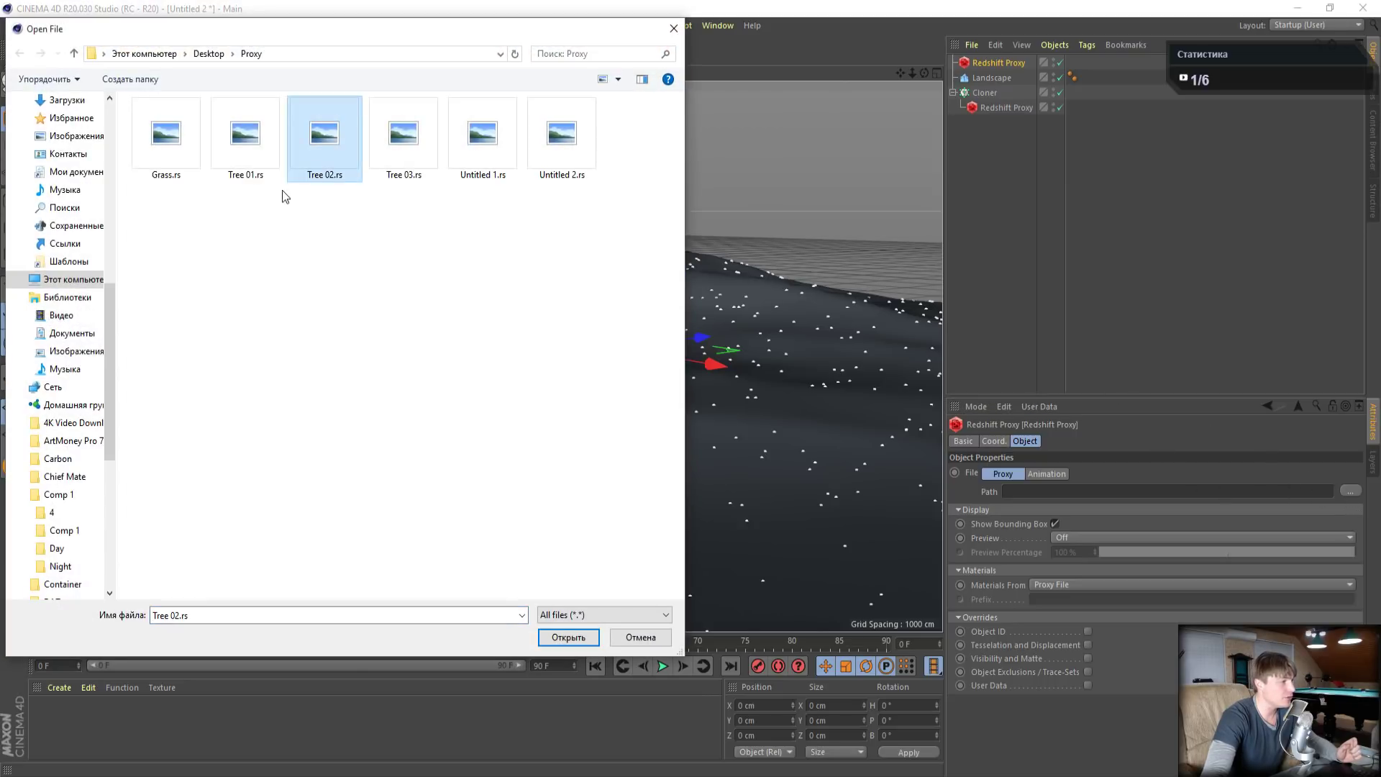
{"action": "left_click", "coordinate": [568, 638]}
Add another Redshift Proxy object and load Tree 03.rs from the Proxy folder as its file
{"action": "left_click", "coordinate": [645, 25]}
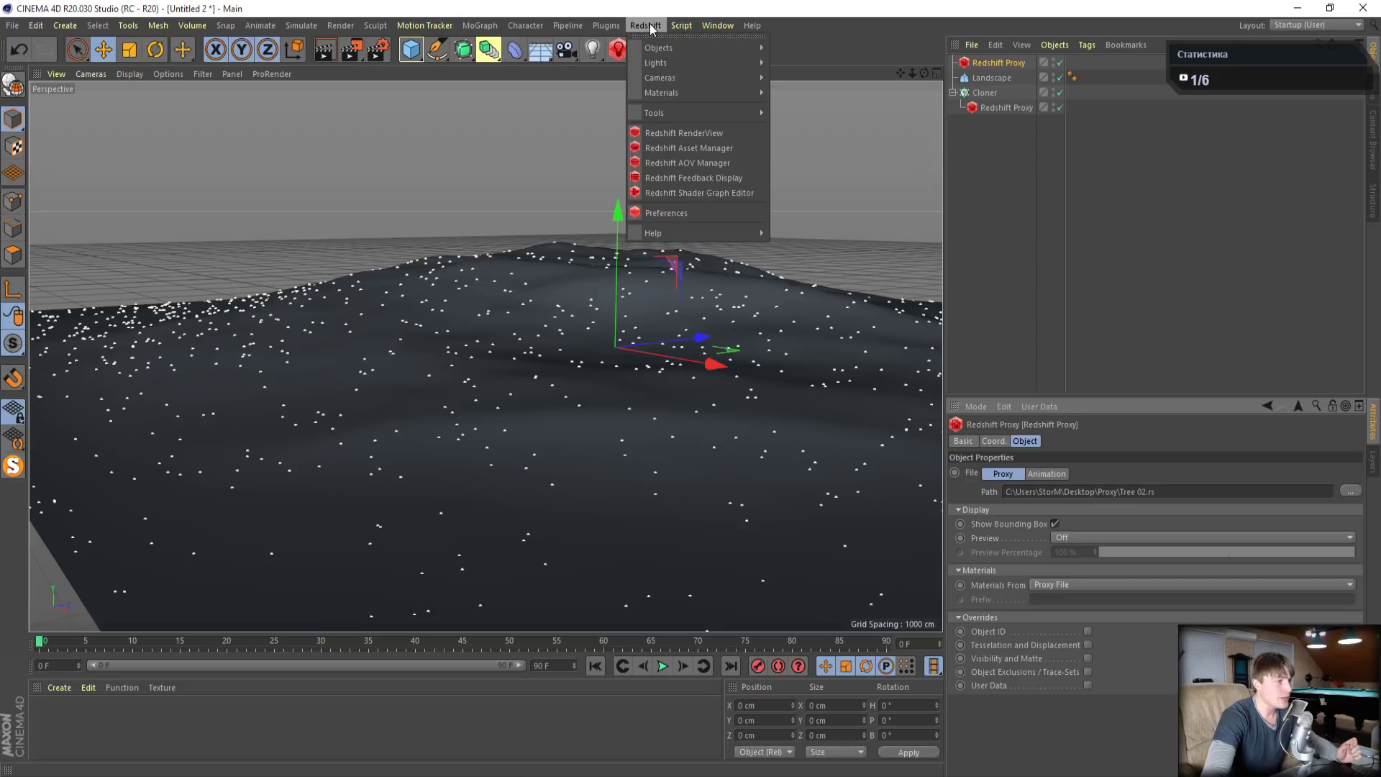
{"action": "mouse_move", "coordinate": [657, 46]}
{"action": "left_click", "coordinate": [829, 98]}
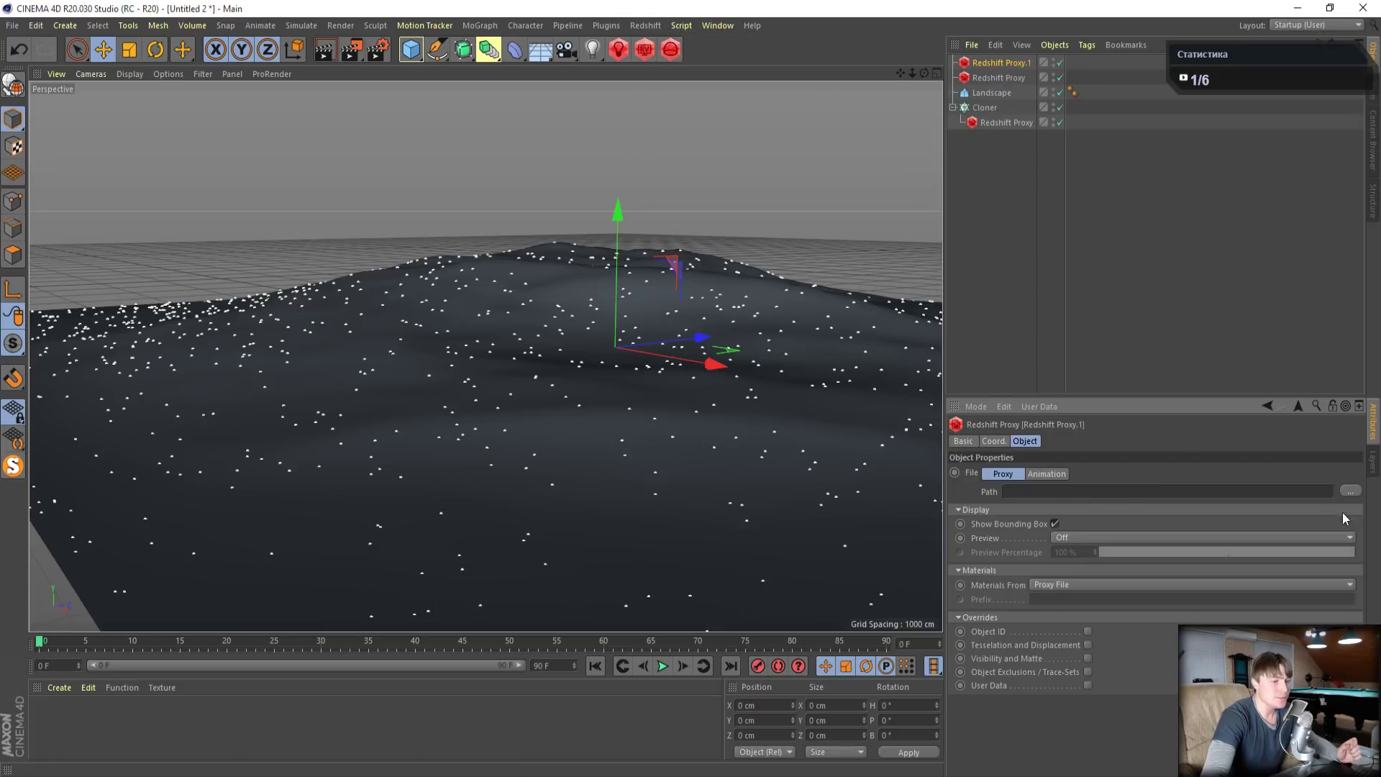
{"action": "left_click", "coordinate": [1352, 492]}
{"action": "left_click", "coordinate": [408, 150]}
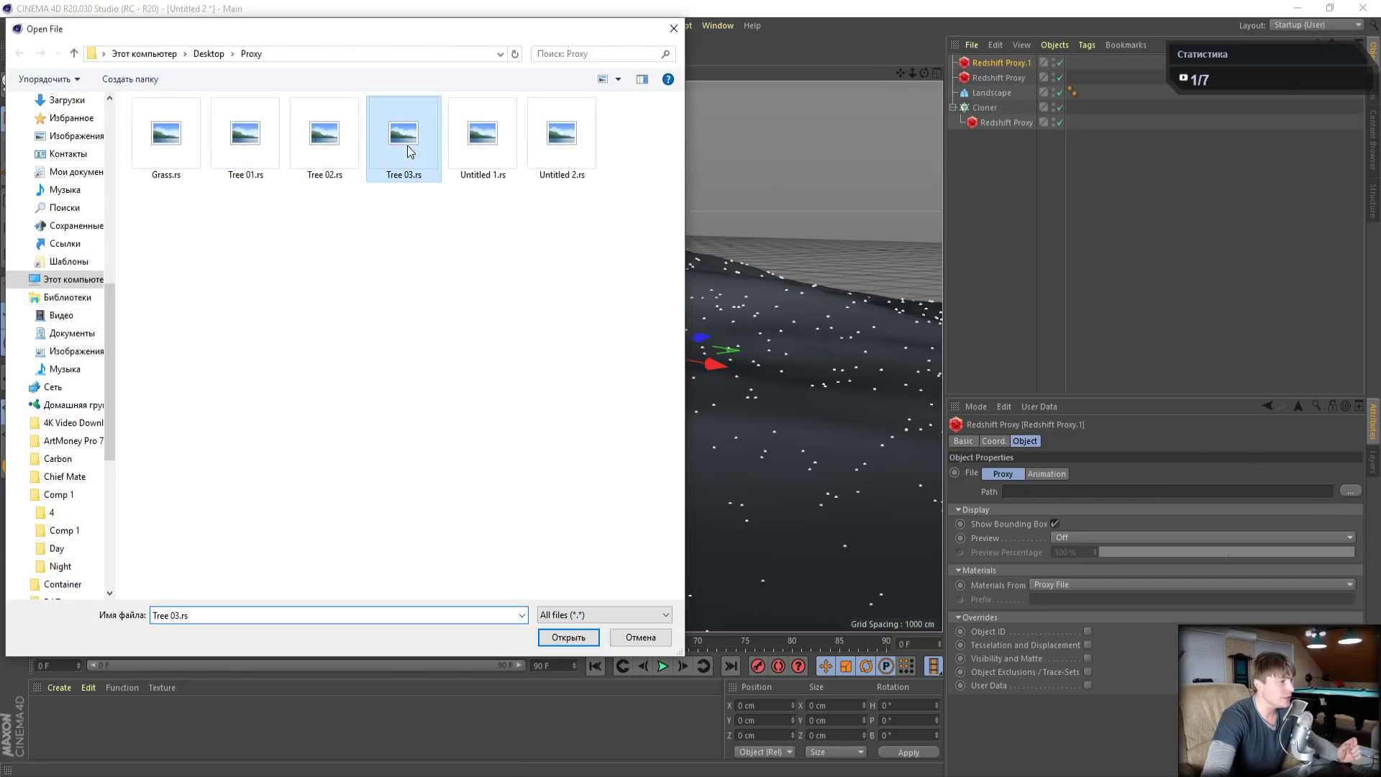
{"action": "key", "text": "Return"}
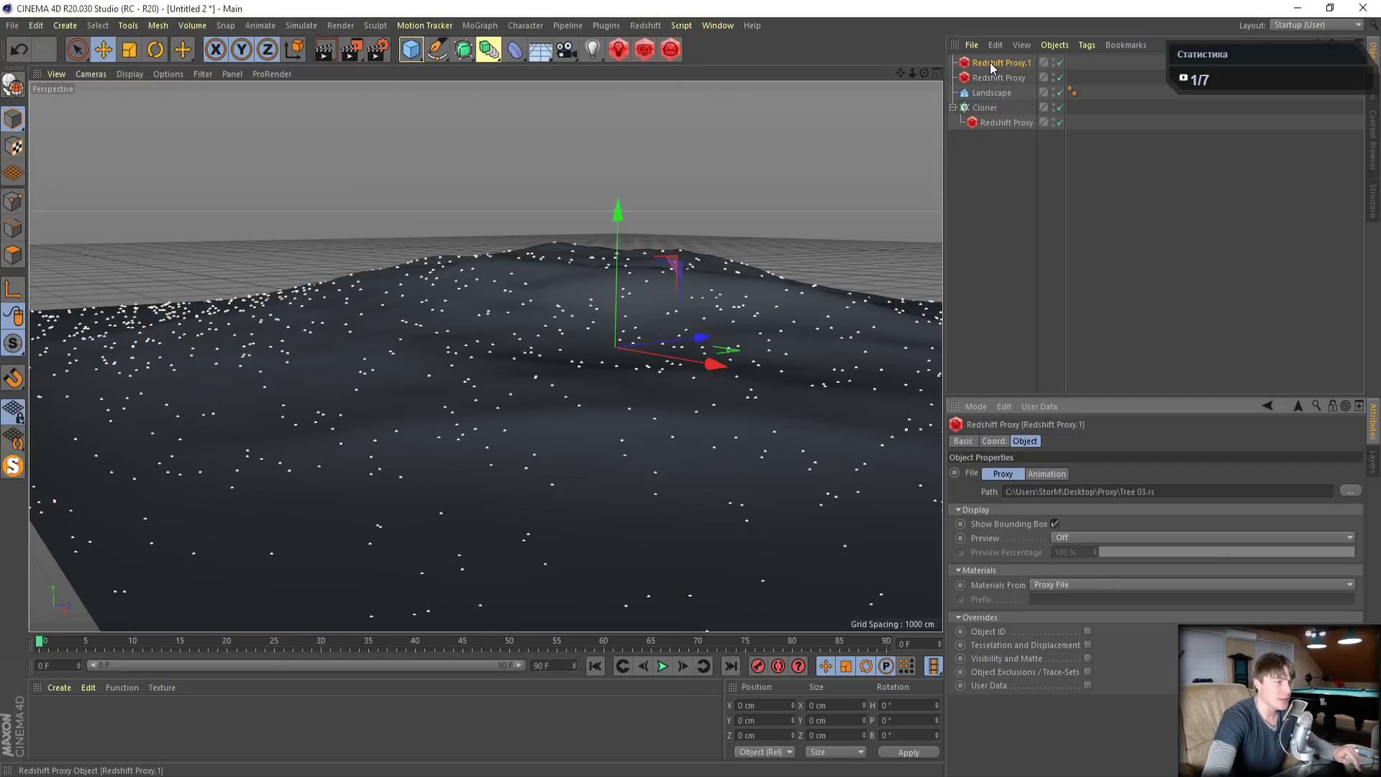
Place the Tree 02 and Tree 03 proxies inside the Cloner and check the file paths of its child proxies
{"action": "left_click", "coordinate": [991, 76], "text": "ctrl"}
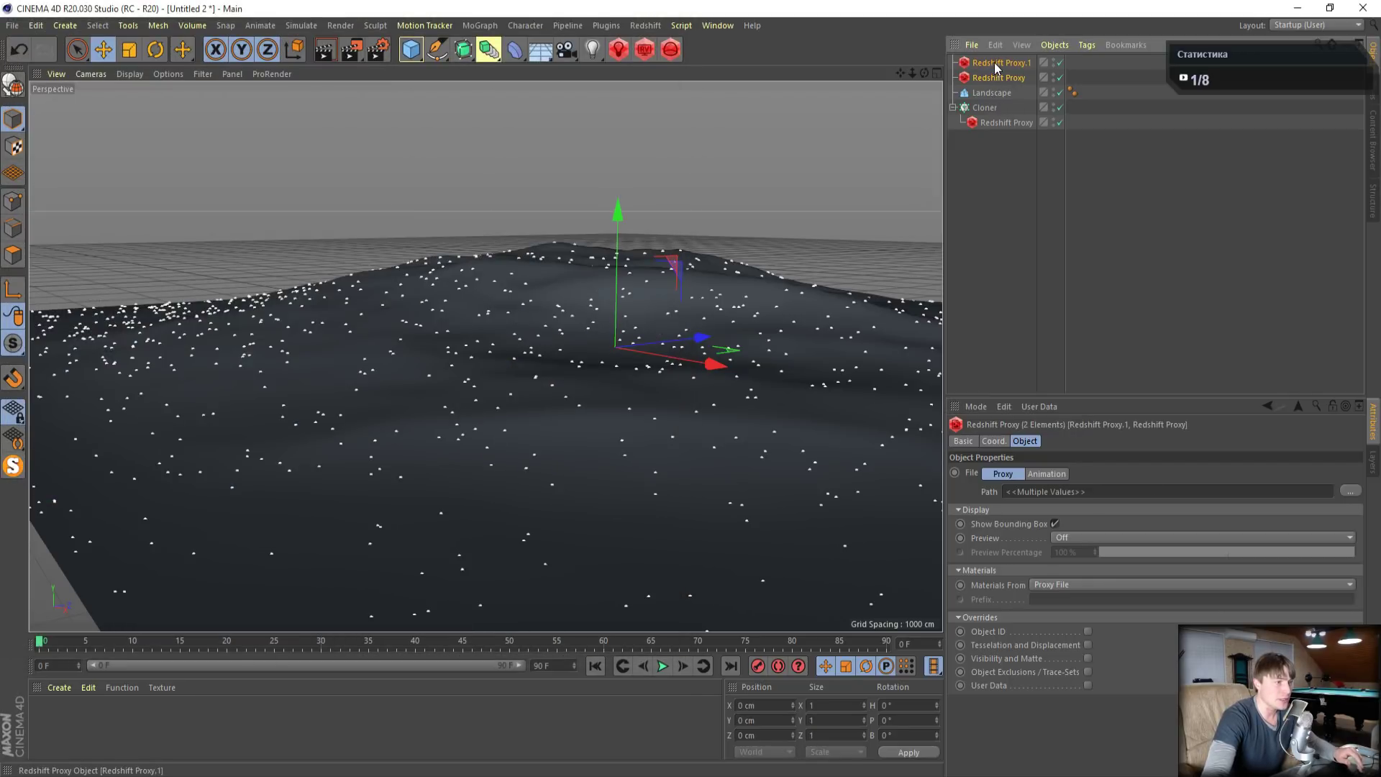
{"action": "left_click_drag", "start_coordinate": [991, 108], "coordinate": [992, 108]}
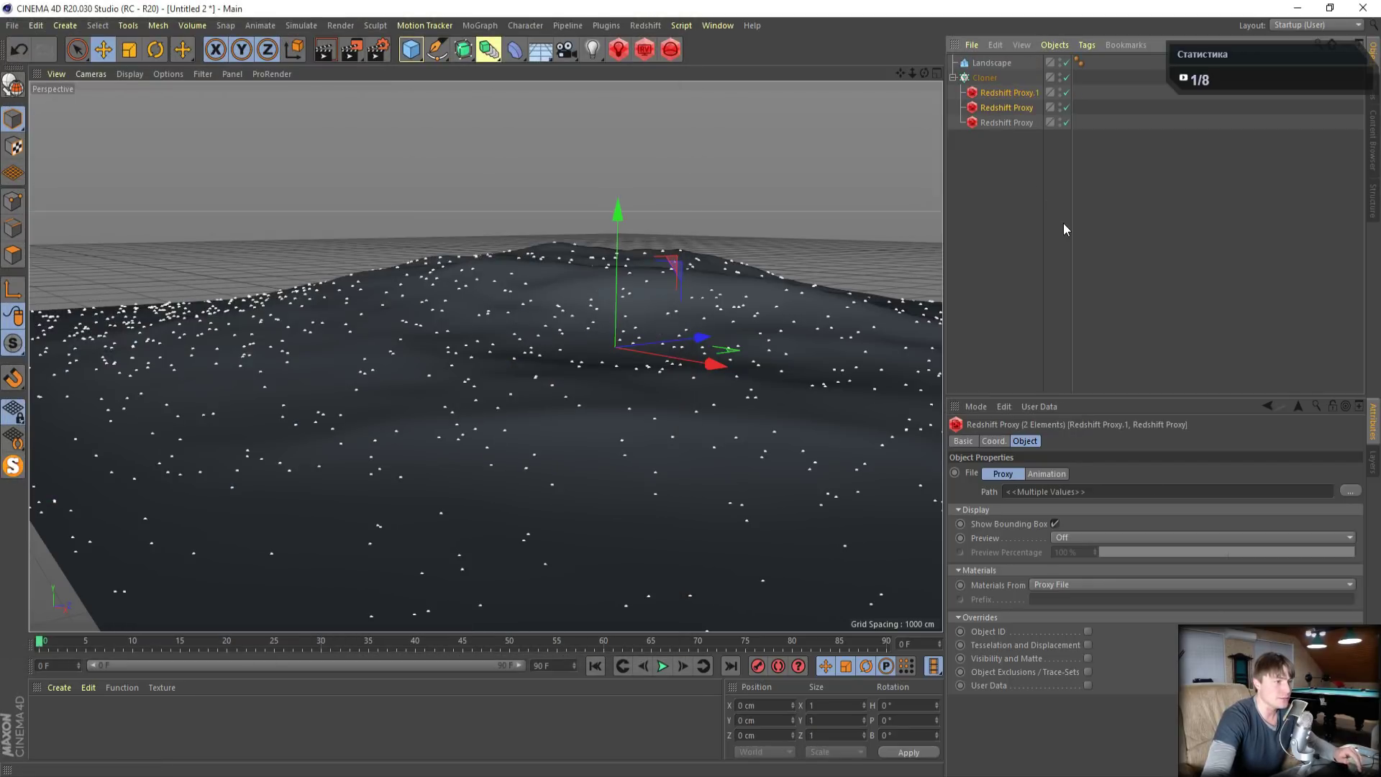
{"action": "left_click", "coordinate": [987, 76]}
{"action": "left_click", "coordinate": [999, 92]}
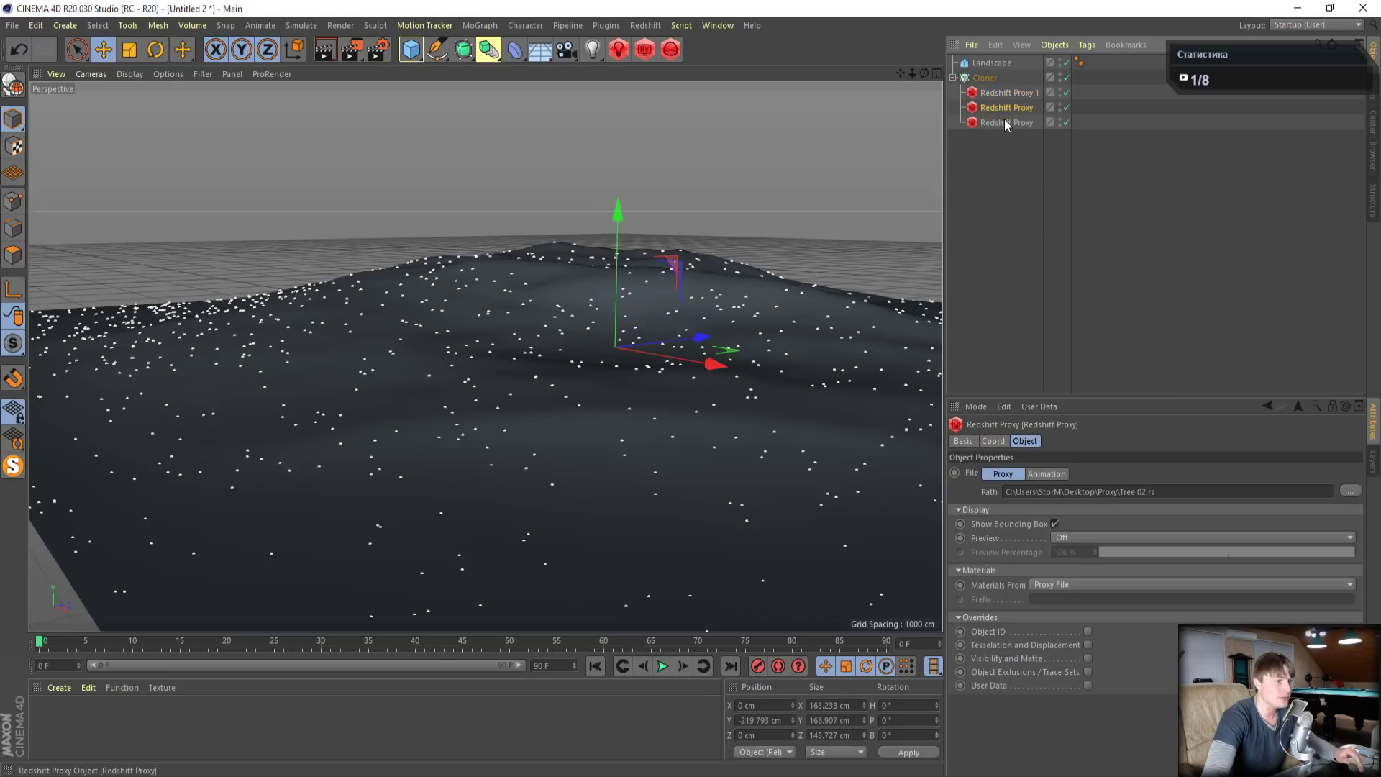
{"action": "left_click", "coordinate": [1004, 122]}
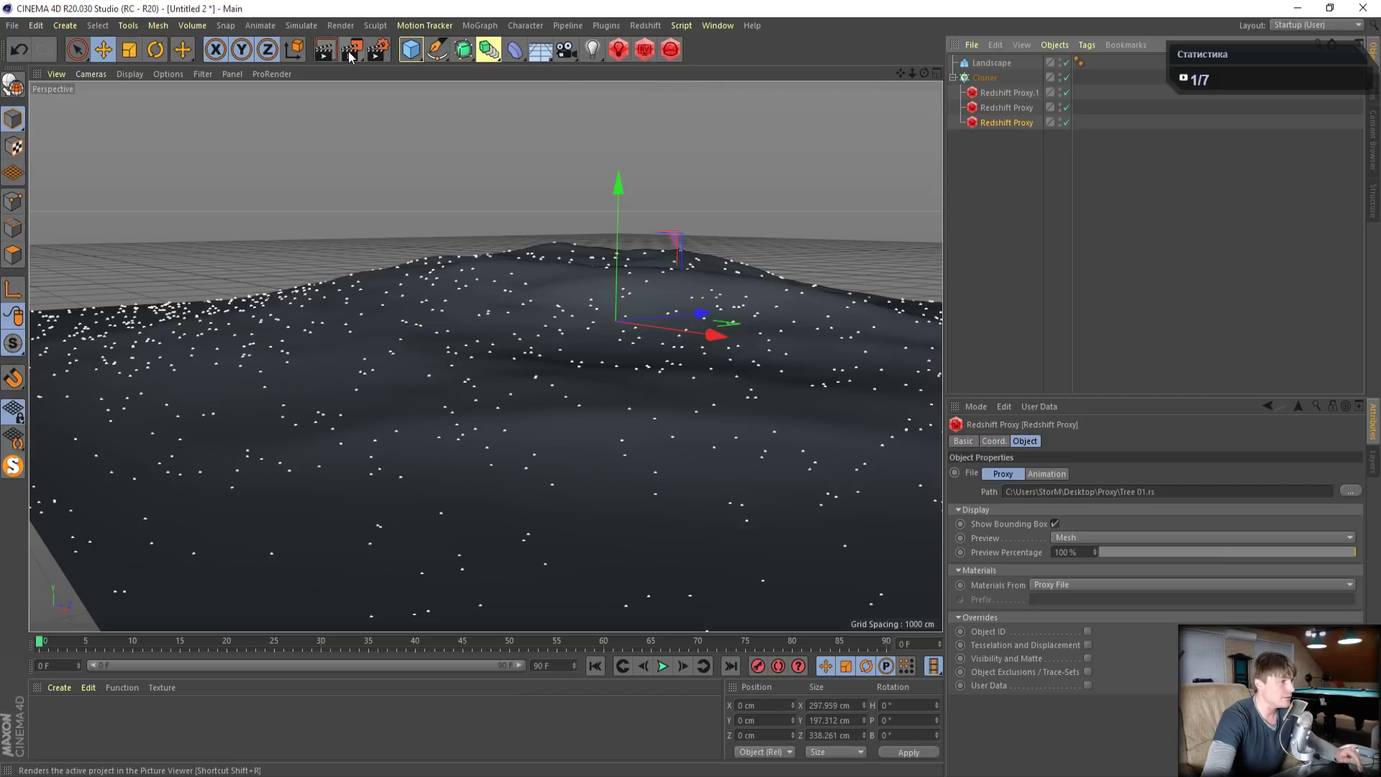
Reduce the Cloner's count on the Landscape surface to 1000
{"action": "left_click", "coordinate": [984, 77]}
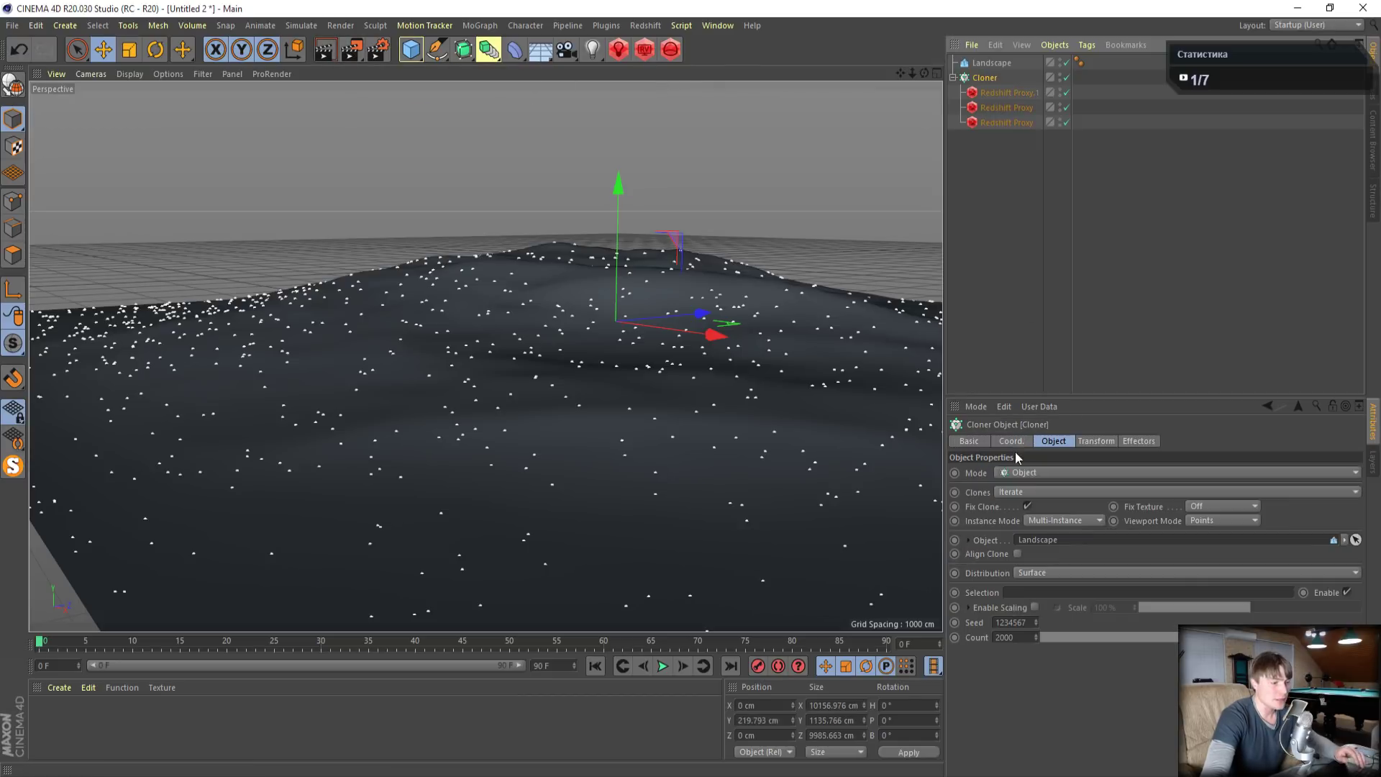
{"action": "left_click_drag", "start_coordinate": [1022, 638], "coordinate": [932, 624]}
{"action": "type", "text": "1000"}
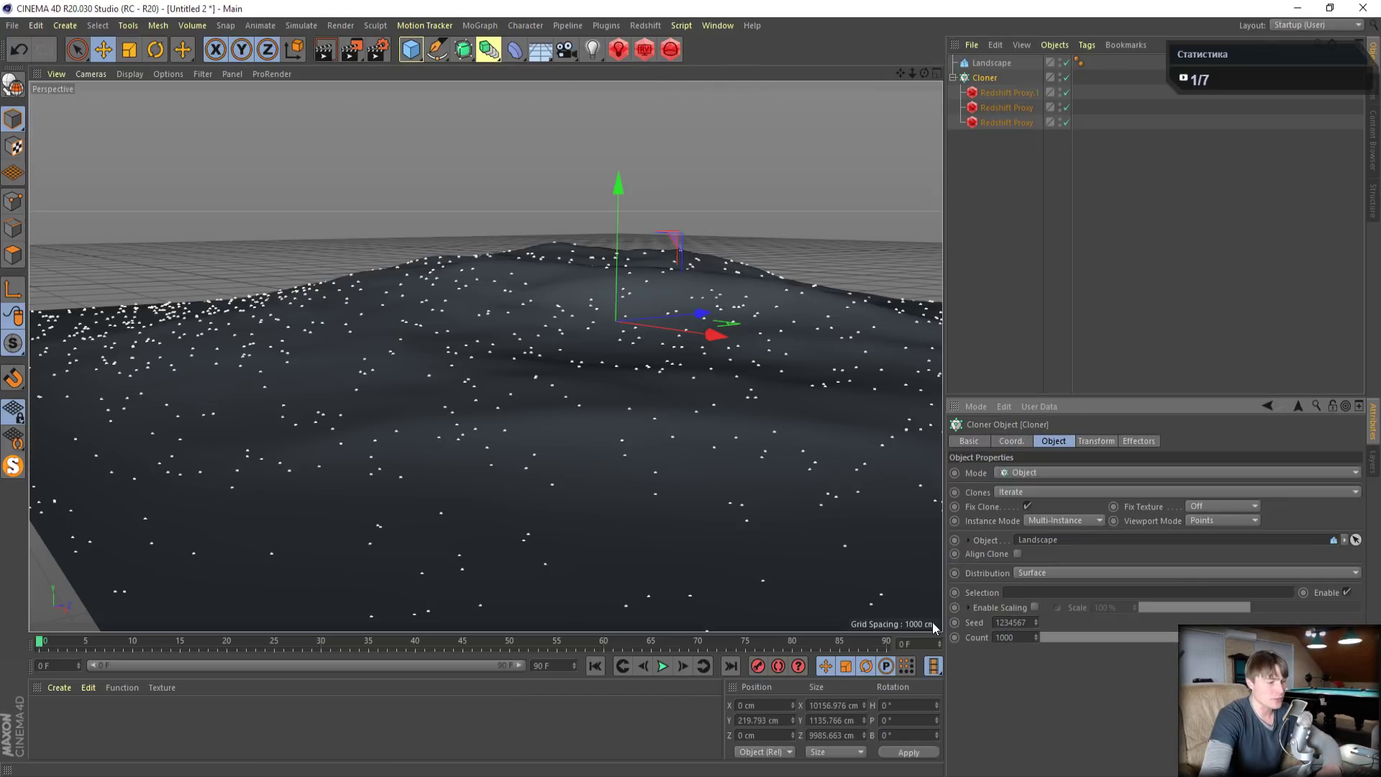
Render the forest with its three tree types in the Picture Viewer and close the viewer after checking the image
{"action": "left_click", "coordinate": [352, 51]}
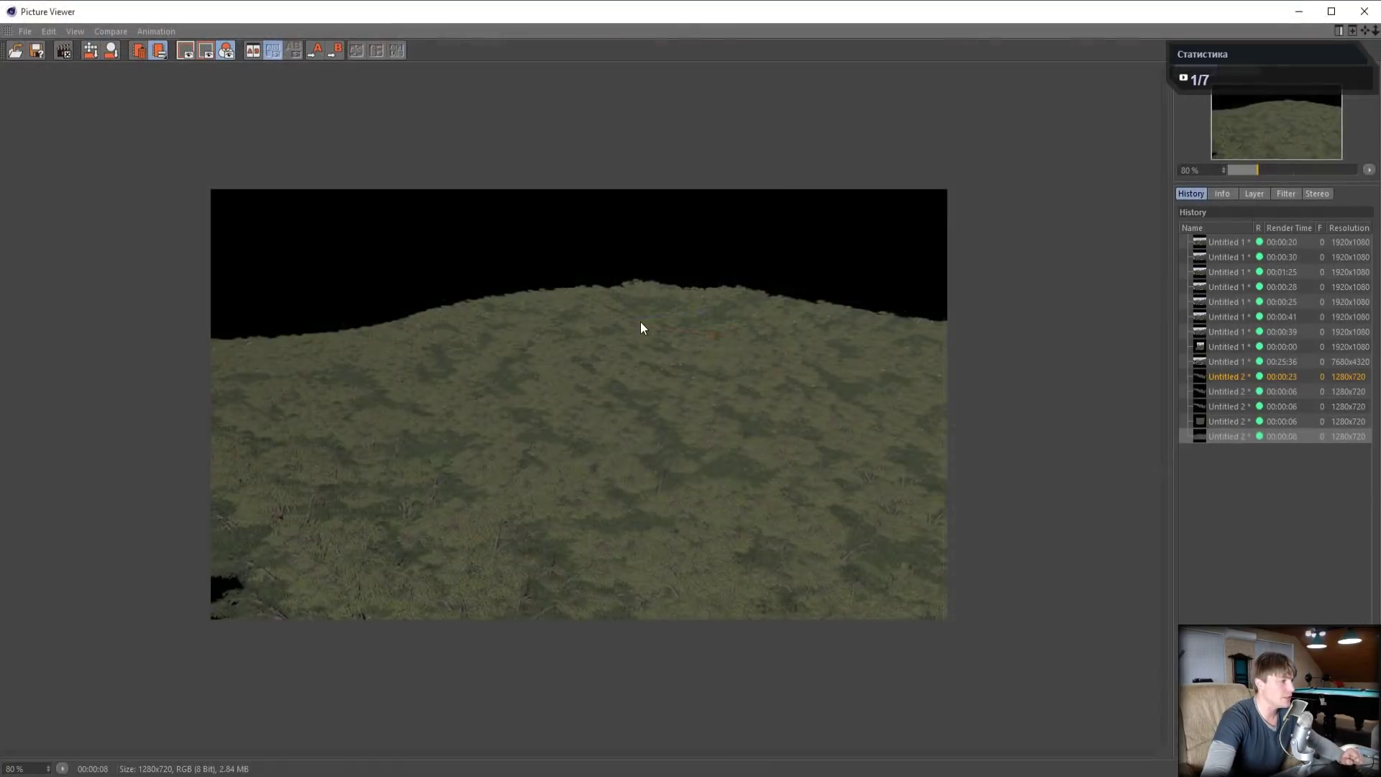
{"action": "key", "text": "shift+r"}
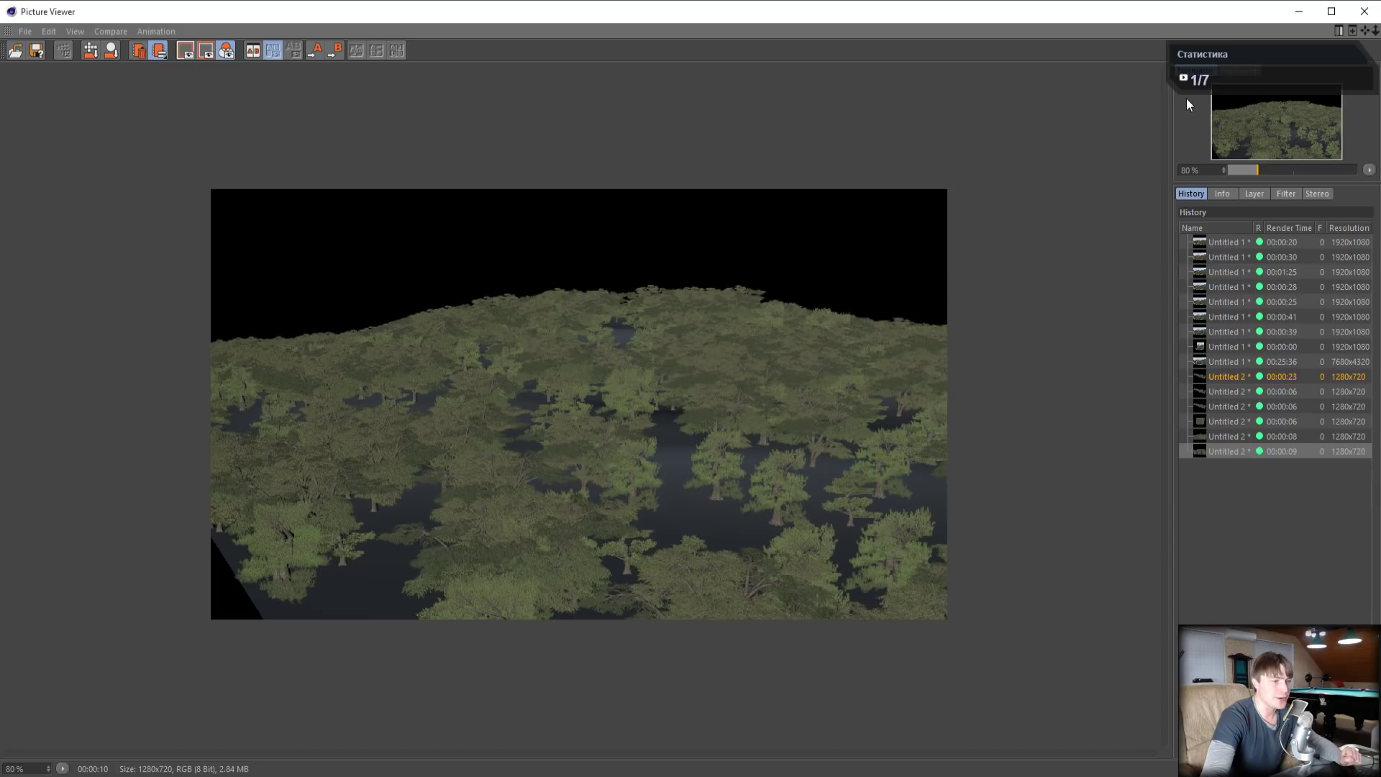
{"action": "left_click", "coordinate": [1364, 11]}
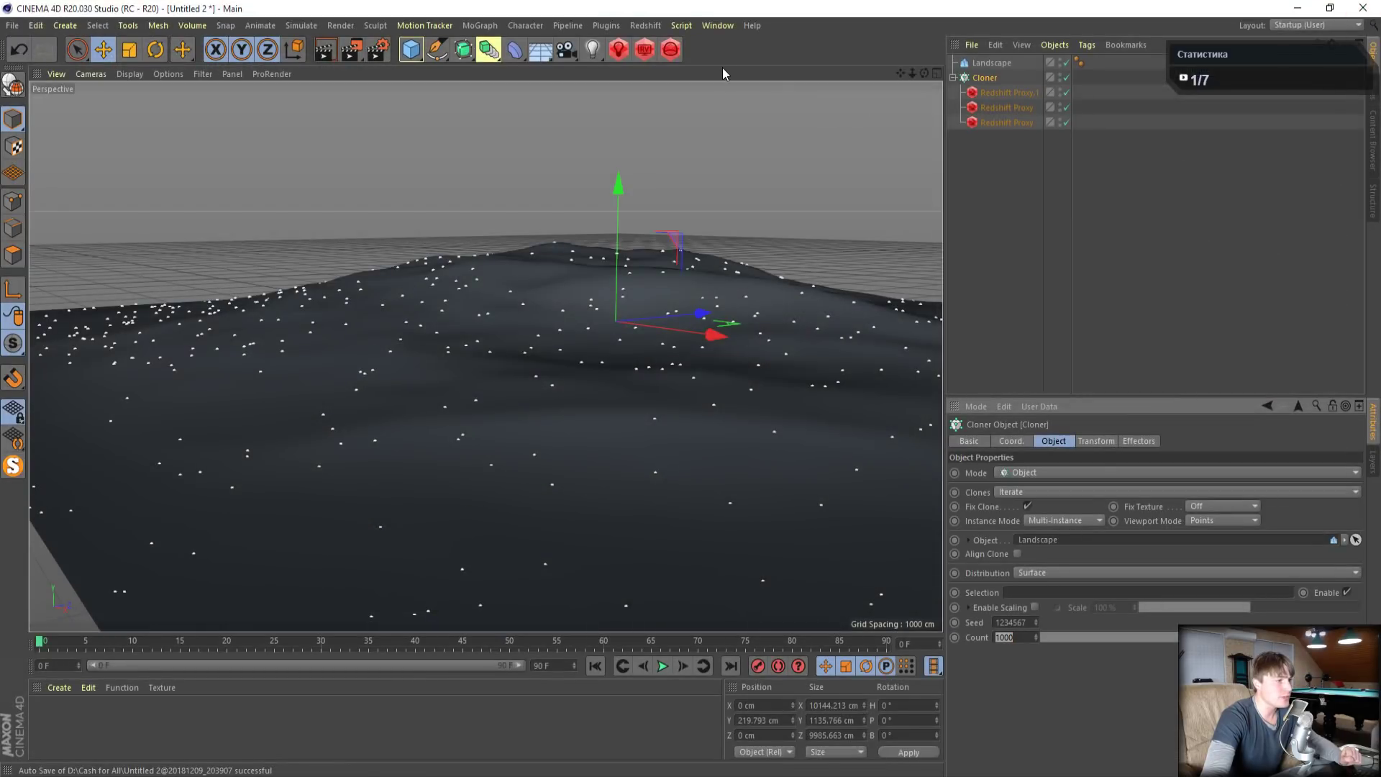
Add a Redshift Sun & Sky Rig to light the scene and expand the Redshift Sky to show its Redshift Sun
{"action": "left_click", "coordinate": [638, 29]}
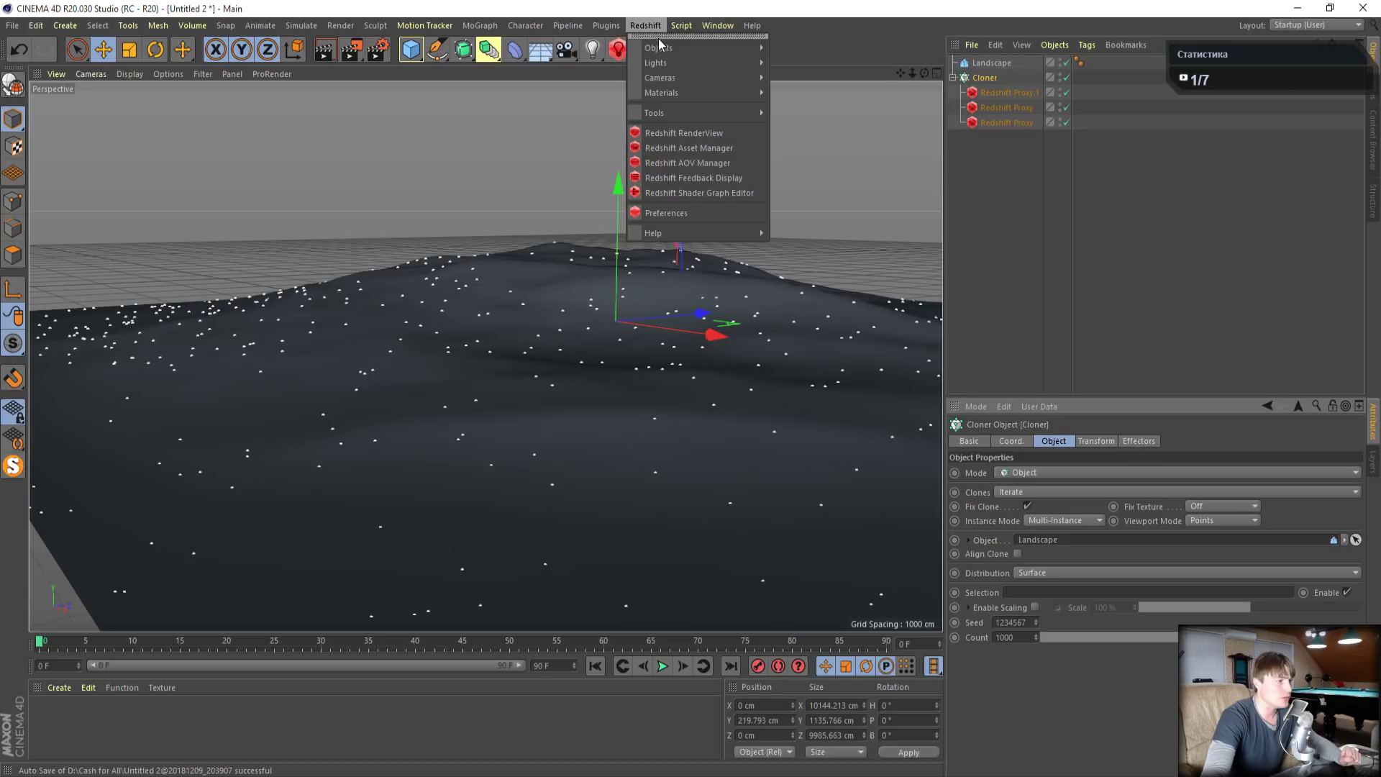
{"action": "mouse_move", "coordinate": [660, 46]}
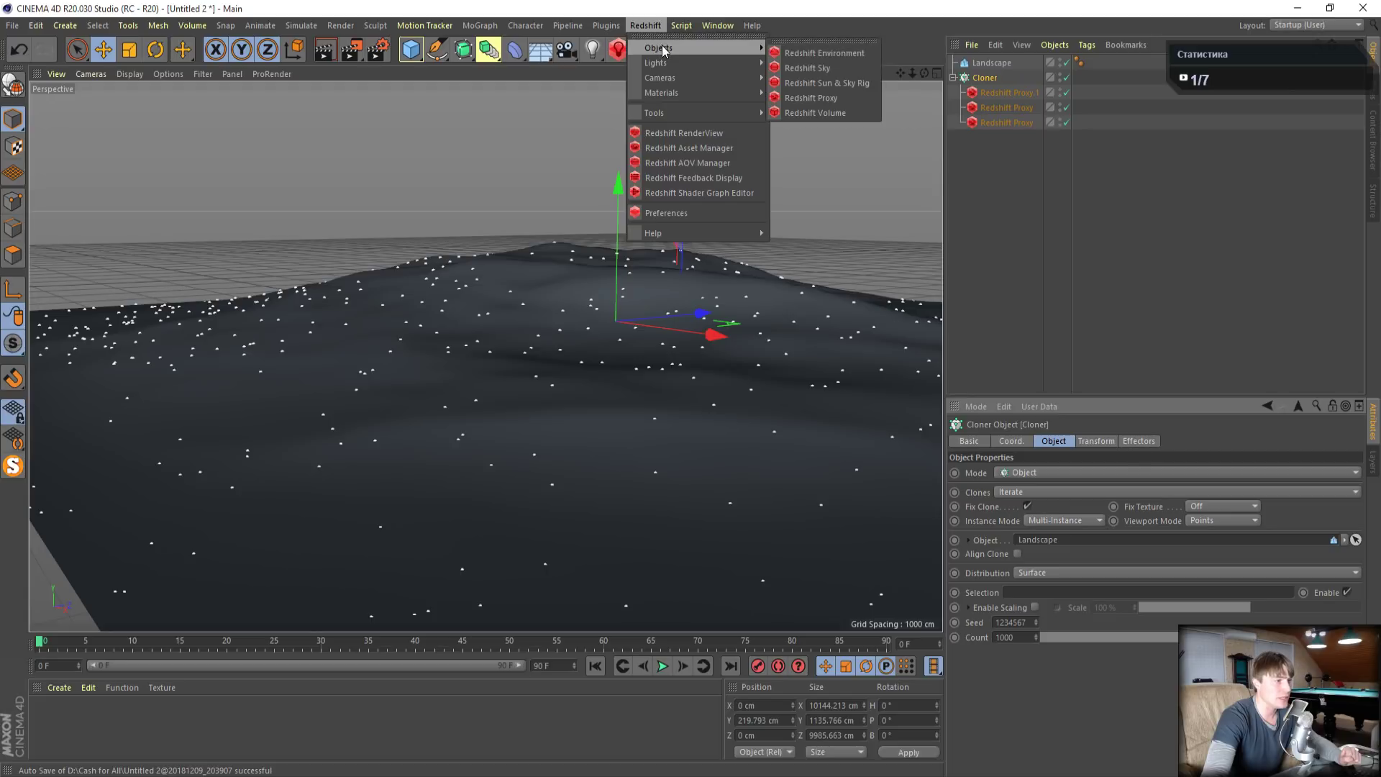
{"action": "left_click", "coordinate": [856, 84]}
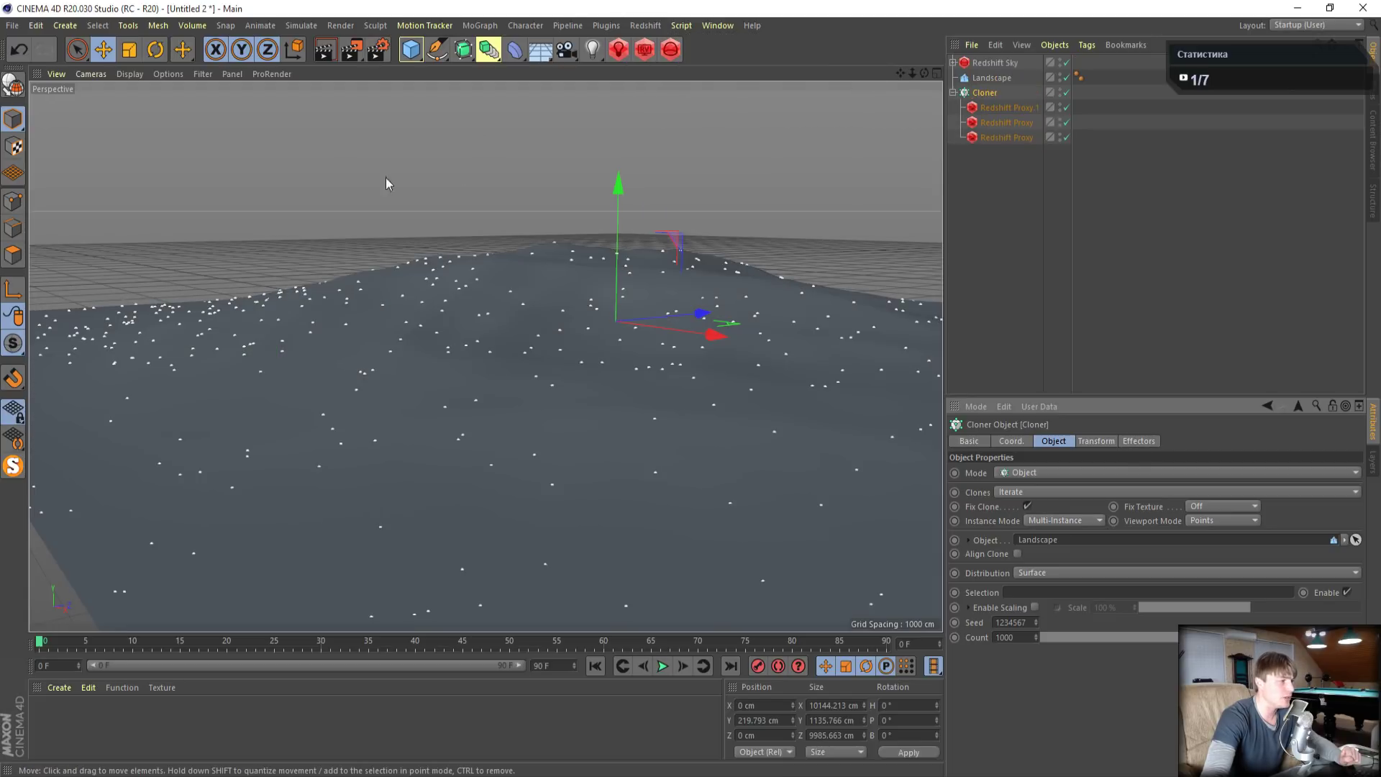
{"action": "left_click", "coordinate": [953, 64]}
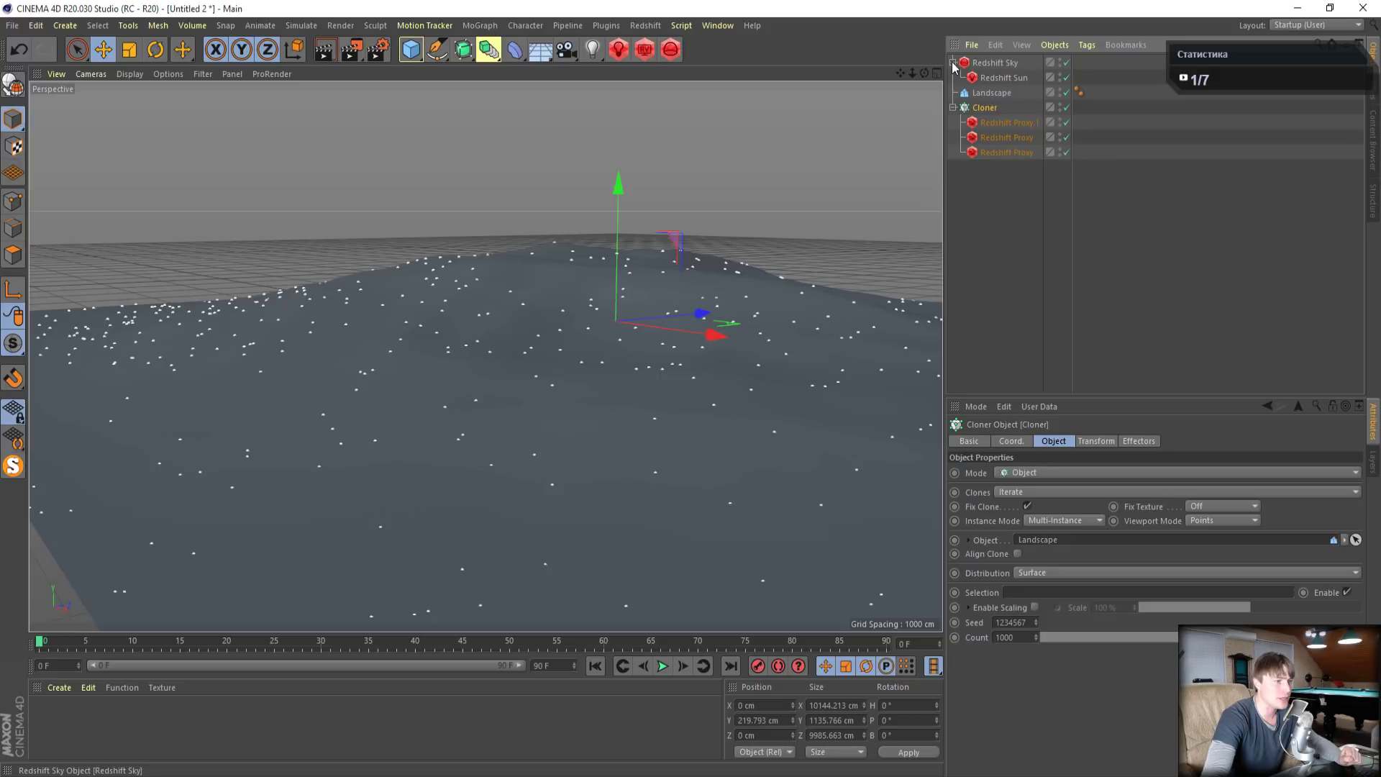
Set the tree Cloner's count on the Landscape to 2000
{"action": "left_click", "coordinate": [1007, 78]}
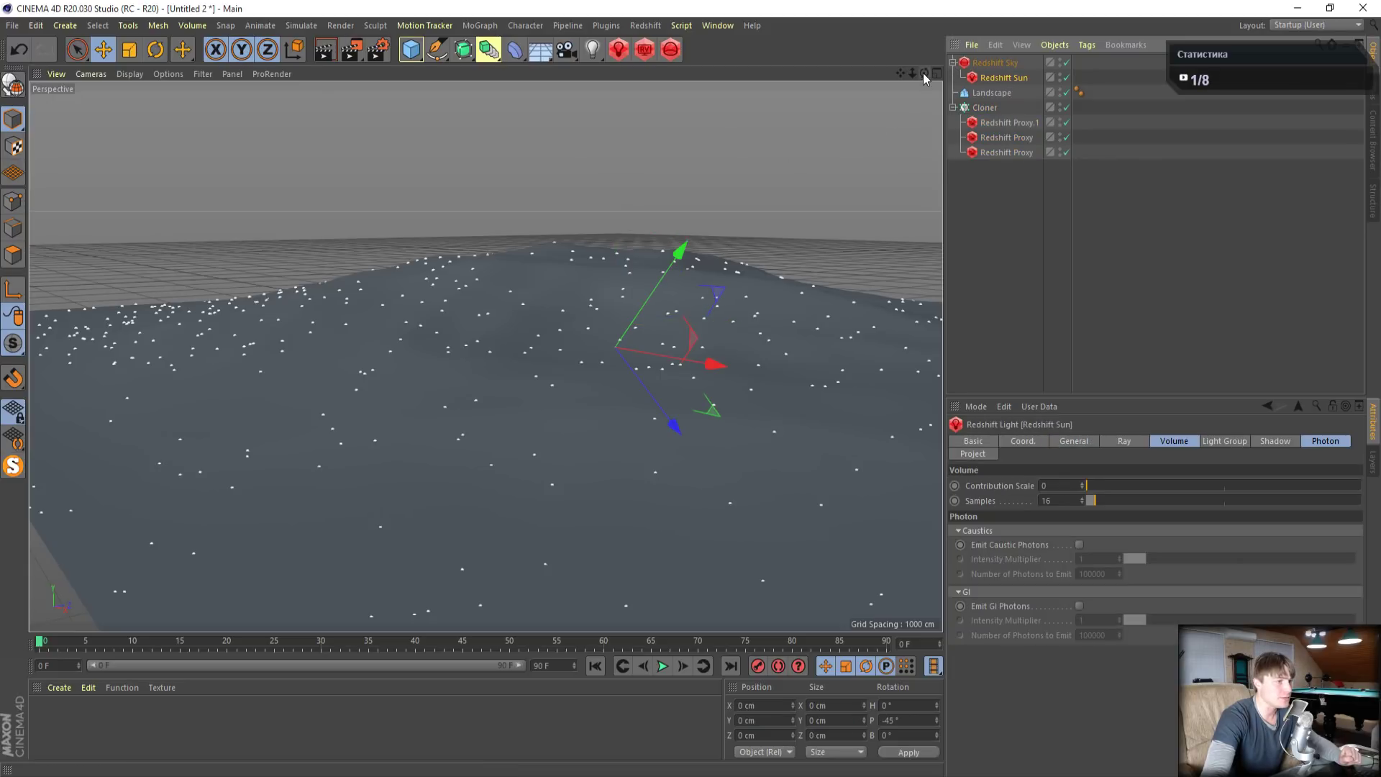
{"action": "left_click_drag", "start_coordinate": [924, 74], "coordinate": [743, 71]}
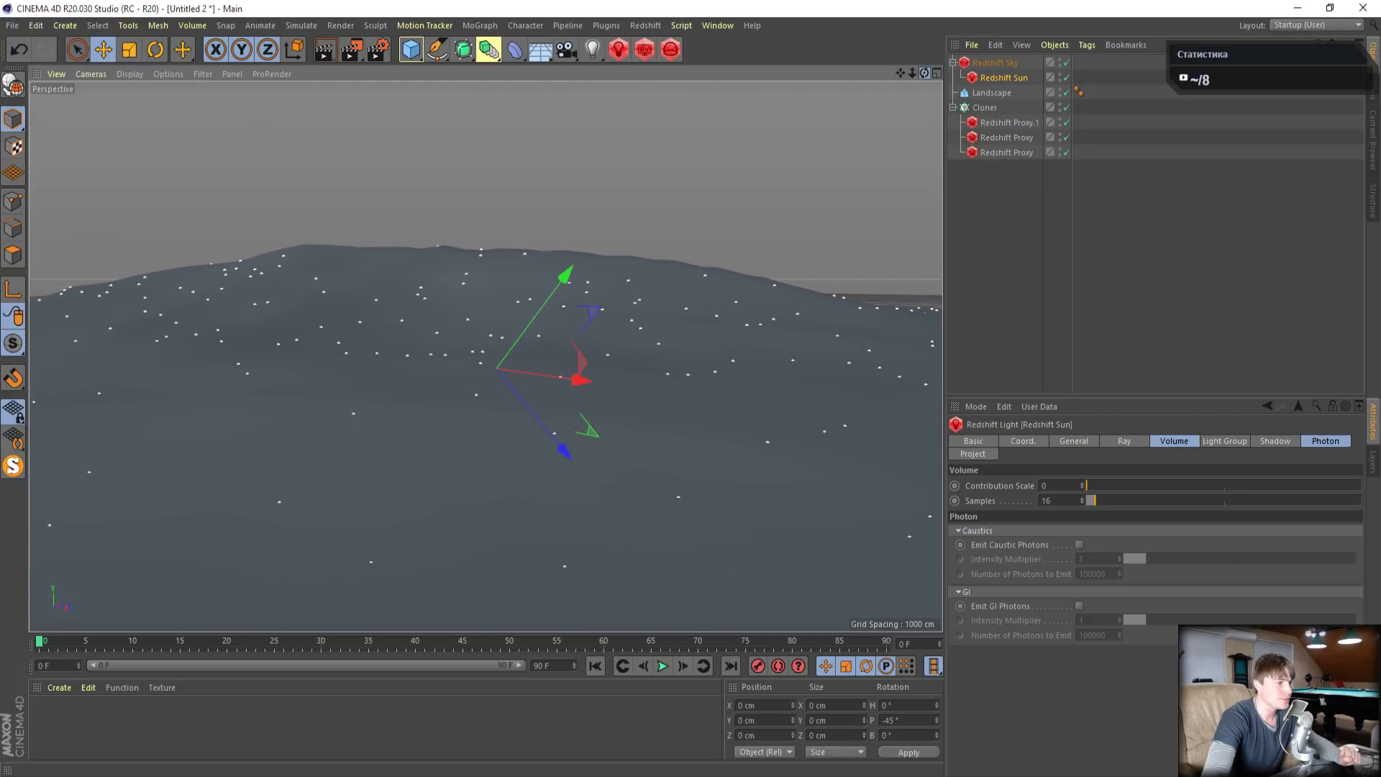
{"action": "left_click_drag", "start_coordinate": [924, 73], "coordinate": [933, 66]}
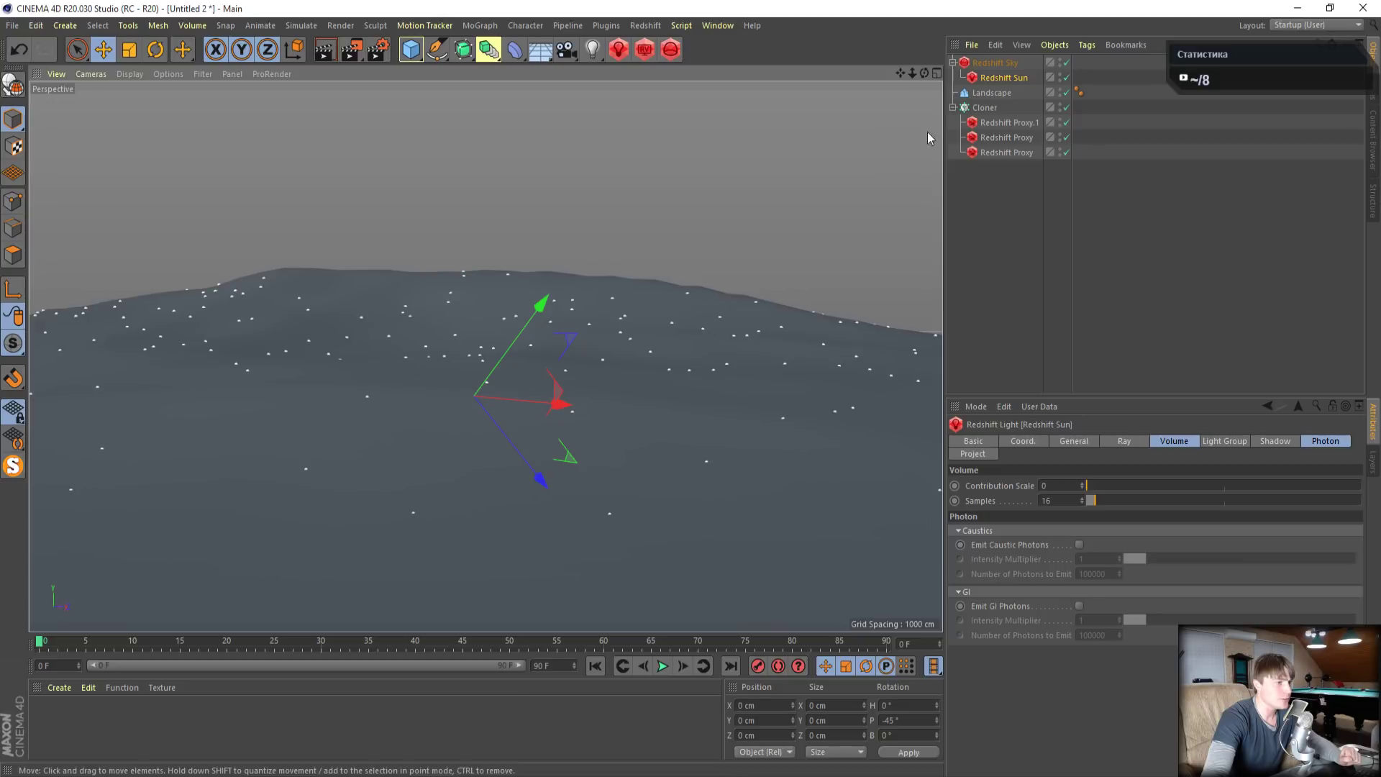
{"action": "left_click", "coordinate": [984, 107]}
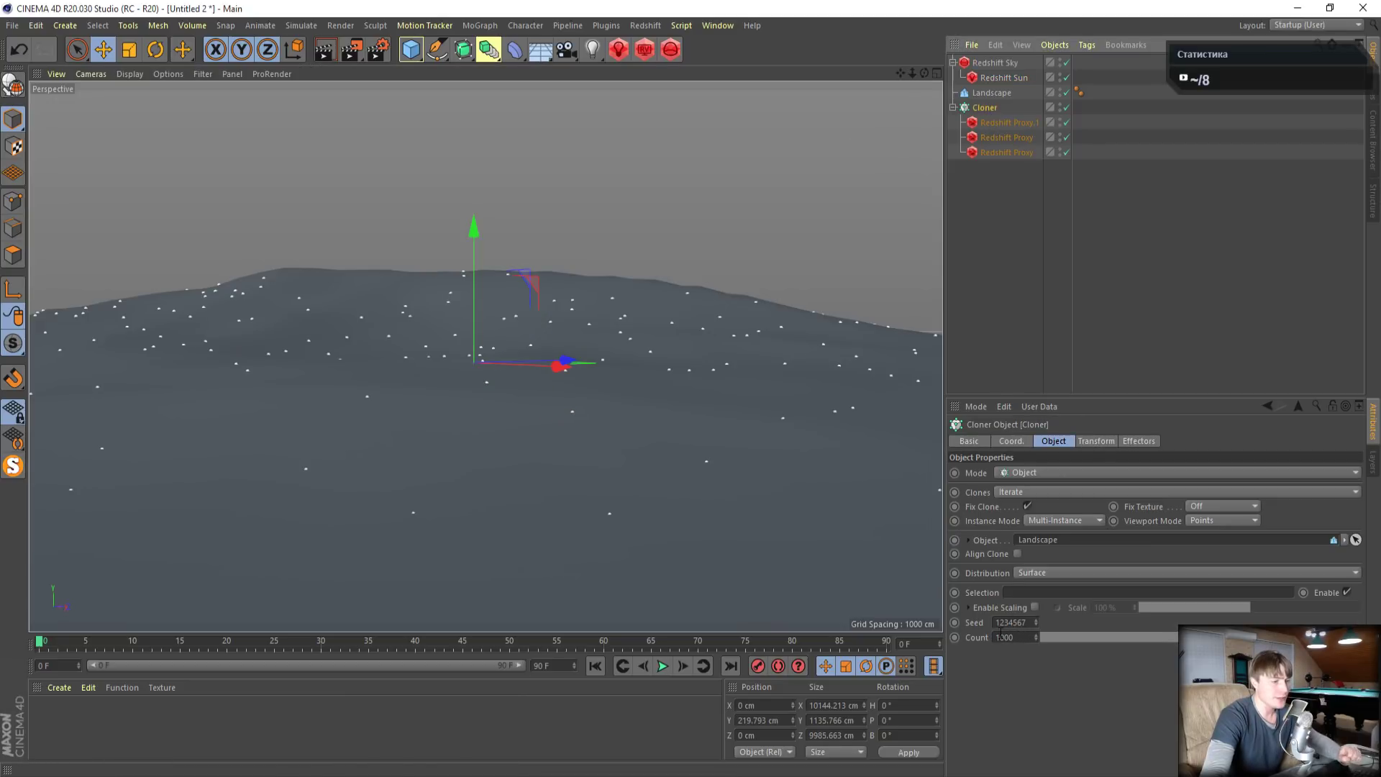
{"action": "left_click_drag", "start_coordinate": [1000, 637], "coordinate": [965, 637]}
{"action": "type", "text": "2"}
{"action": "key", "text": "Return"}
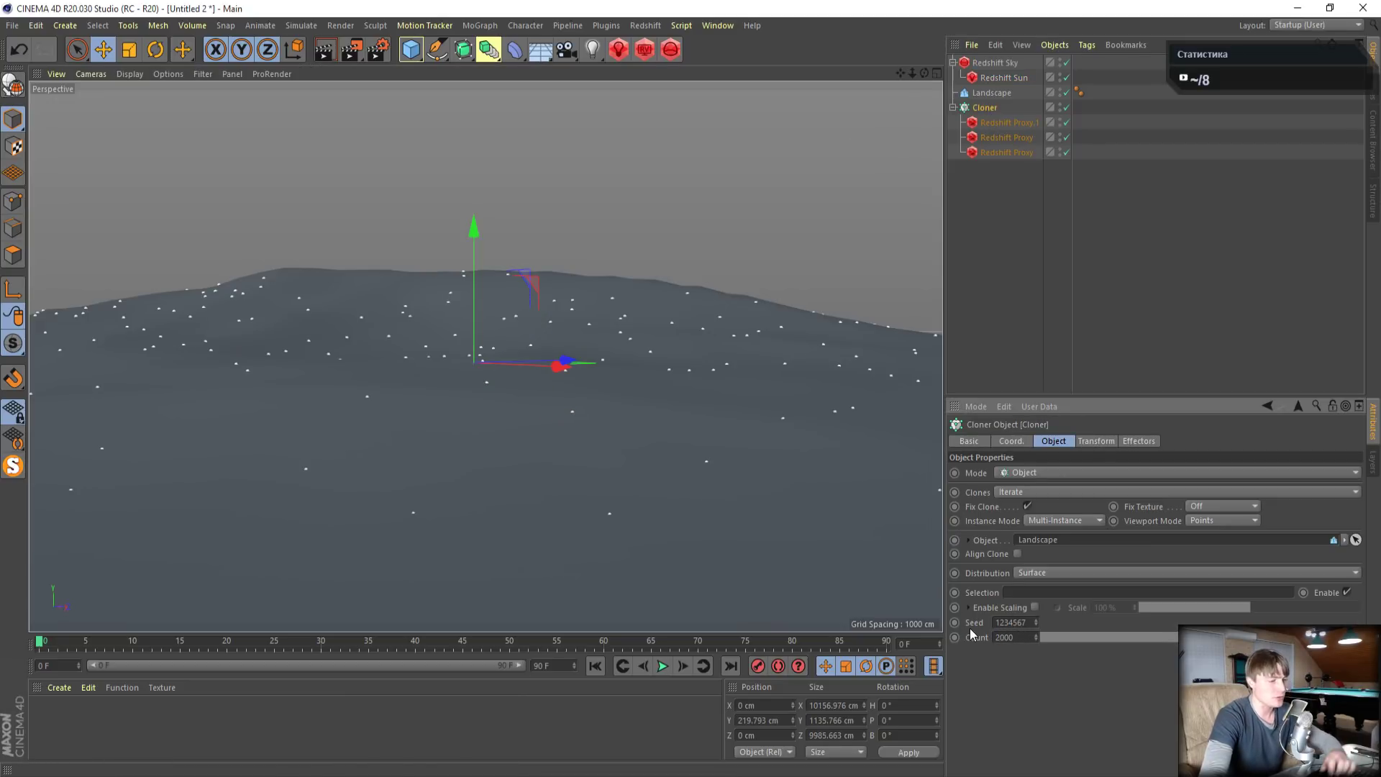
Render the tree-covered landscape in Redshift RenderView and examine it from other camera angles
{"action": "left_click", "coordinate": [646, 52]}
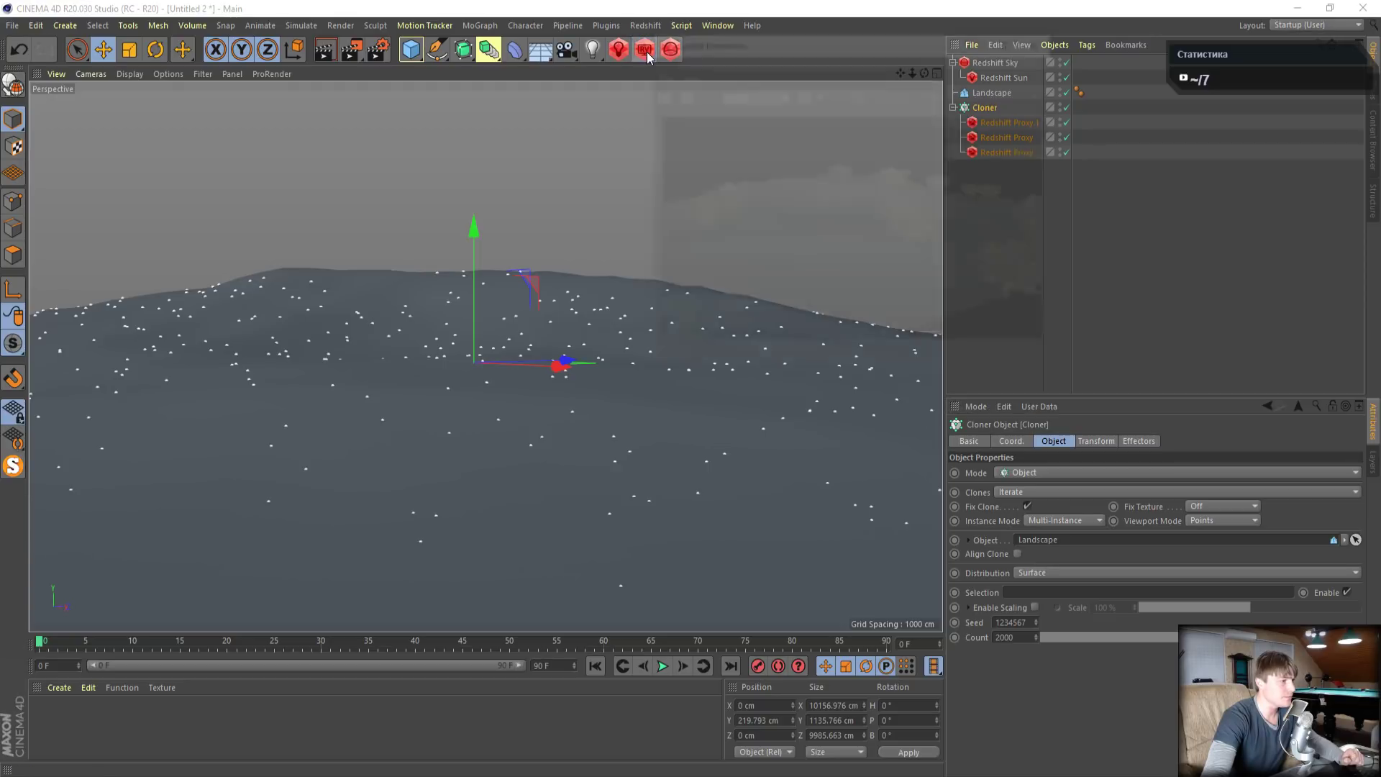
{"action": "left_click_drag", "start_coordinate": [799, 45], "coordinate": [185, 87]}
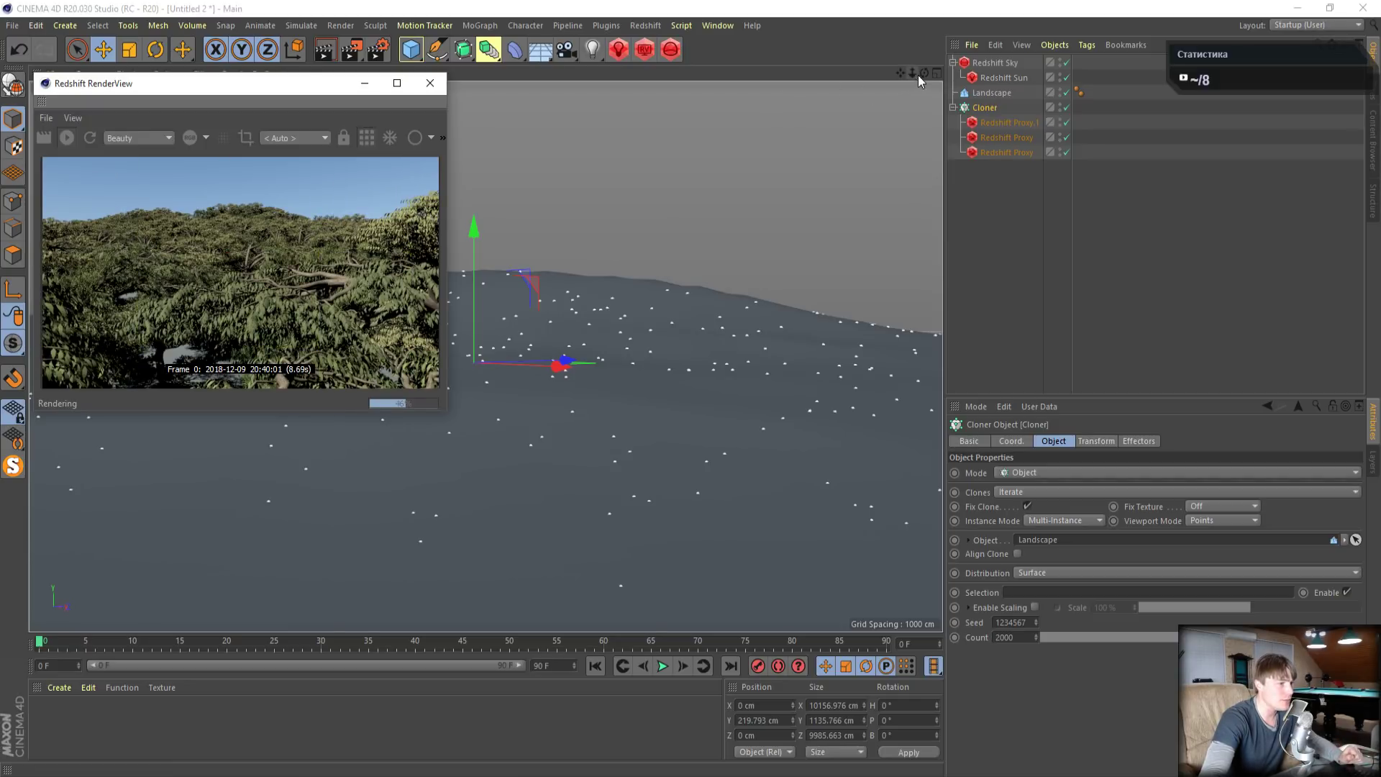
{"action": "mouse_move", "coordinate": [914, 73]}
{"action": "left_mouse_down"}
{"action": "mouse_move", "coordinate": [900, 73]}
{"action": "mouse_move", "coordinate": [915, 76]}
{"action": "left_mouse_up"}
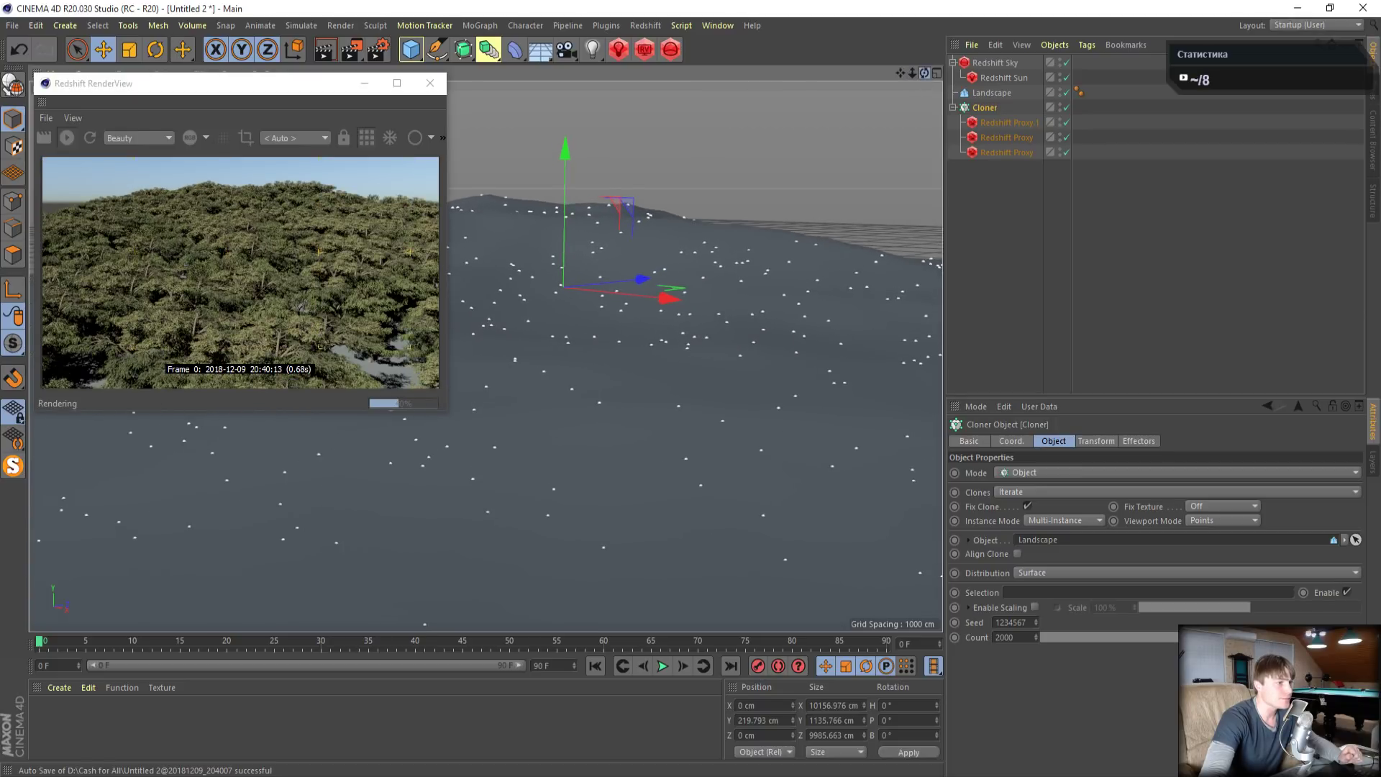
{"action": "left_click_drag", "start_coordinate": [923, 73], "coordinate": [924, 90]}
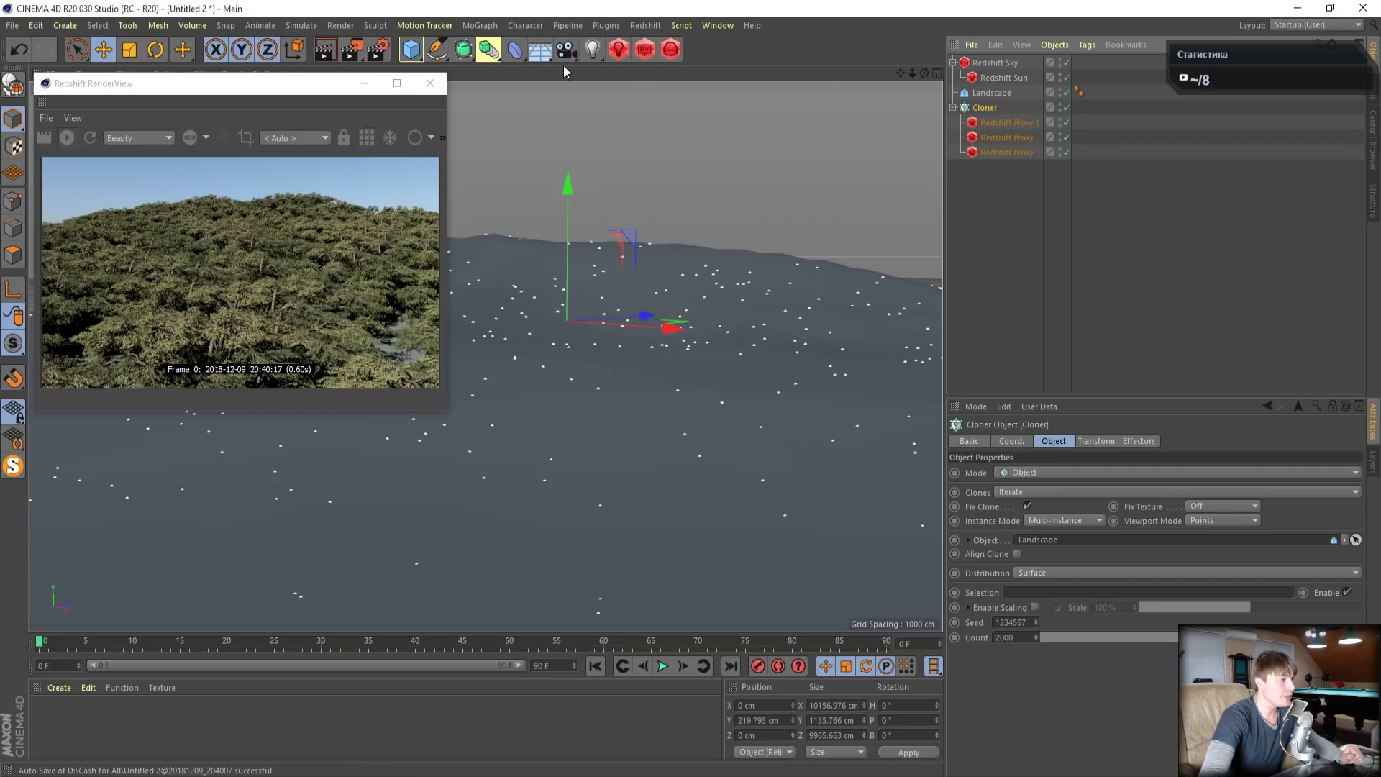
Add a Random effector to the tree Cloner and turn off its position variation
{"action": "left_click", "coordinate": [478, 27]}
{"action": "mouse_move", "coordinate": [492, 49]}
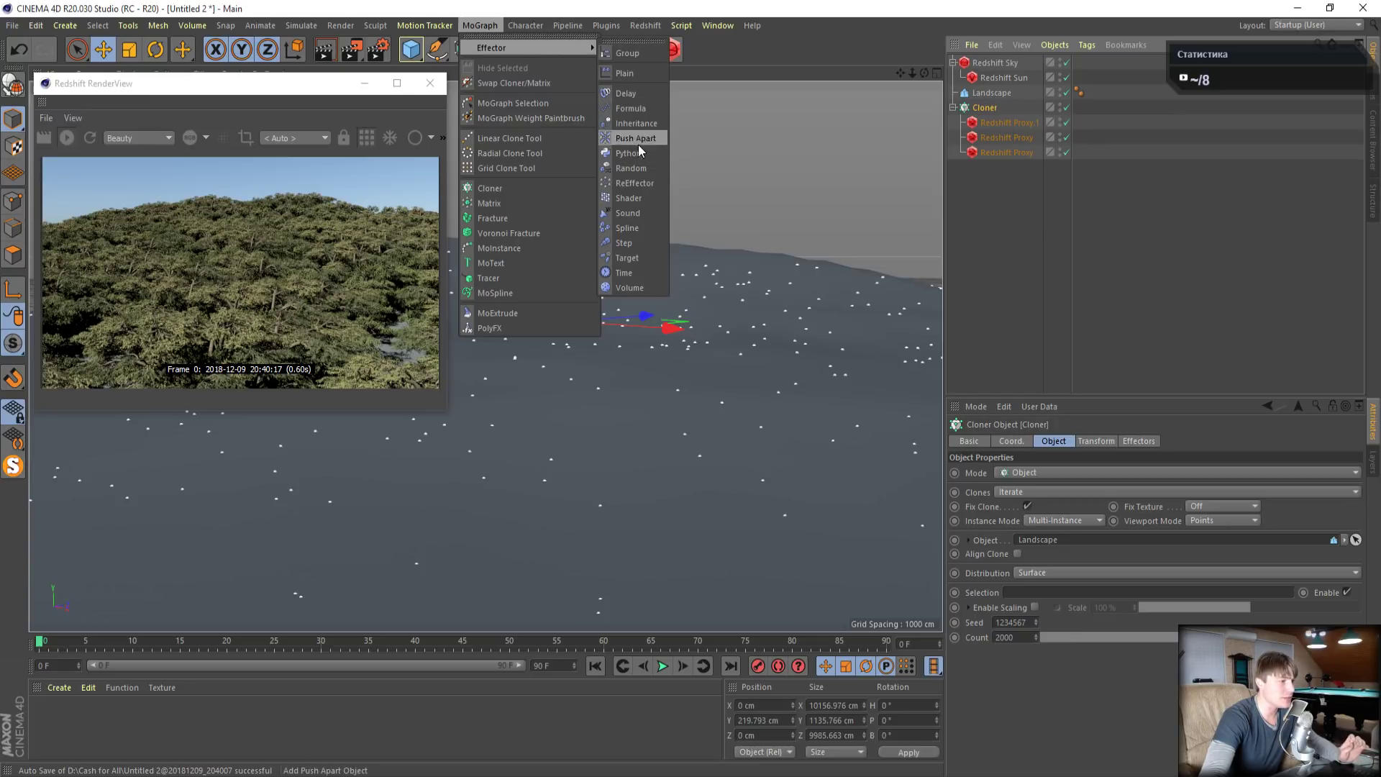
{"action": "left_click", "coordinate": [634, 169]}
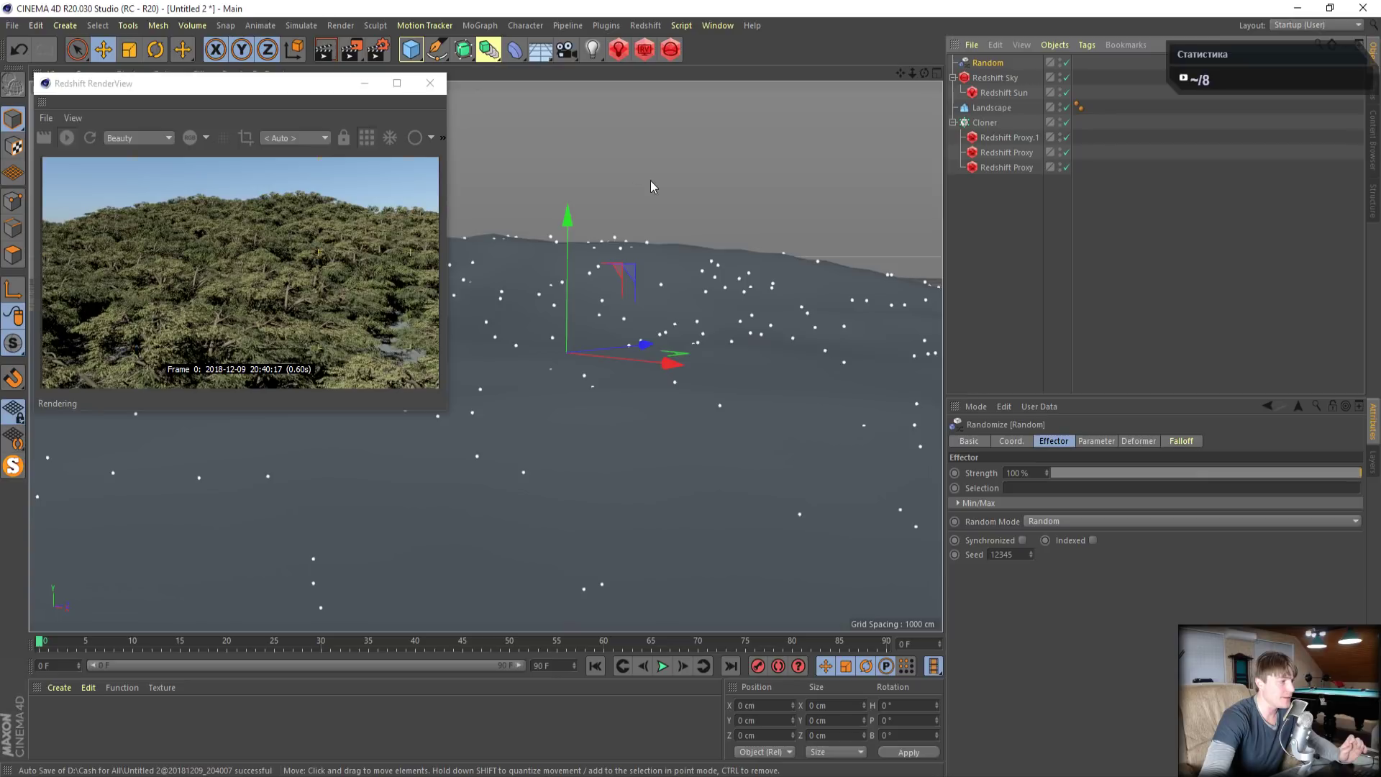
{"action": "left_click", "coordinate": [1096, 440]}
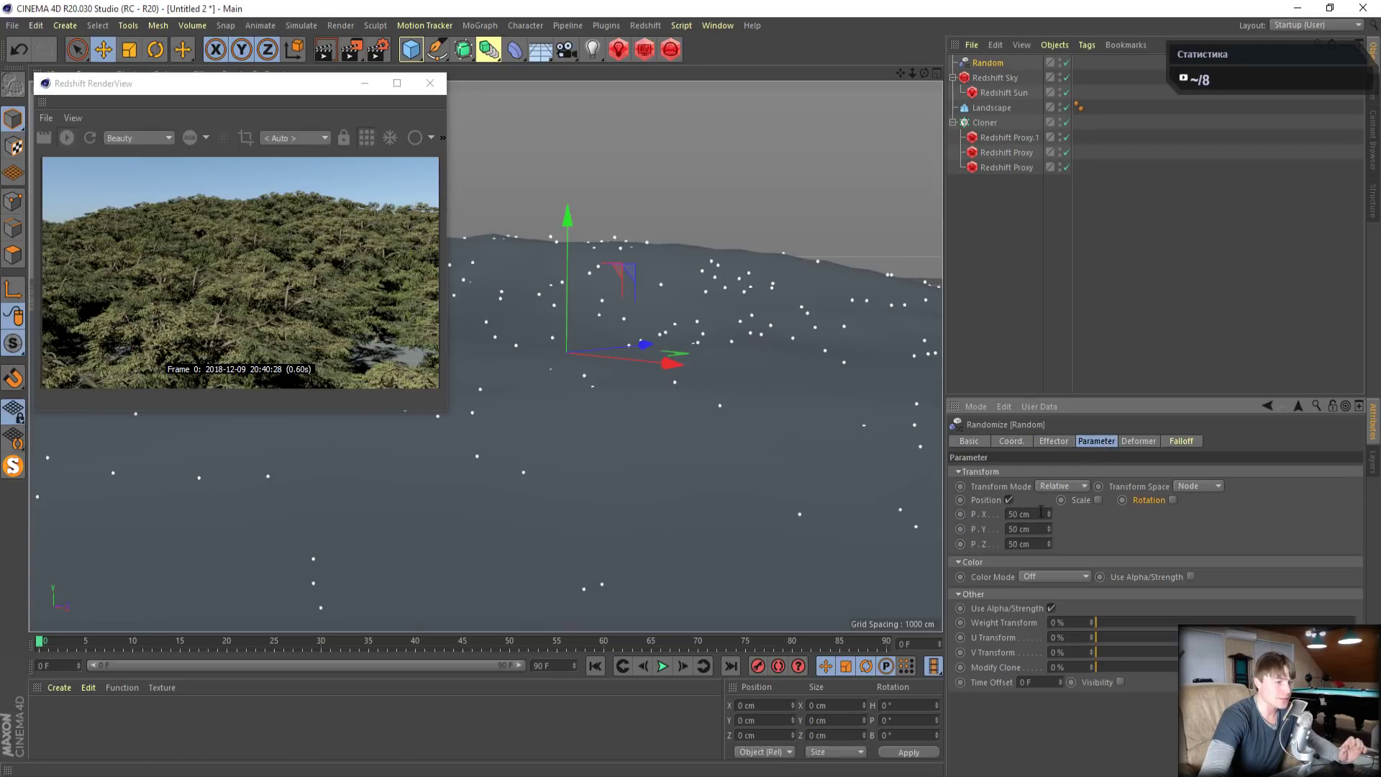
{"action": "left_click", "coordinate": [1008, 500]}
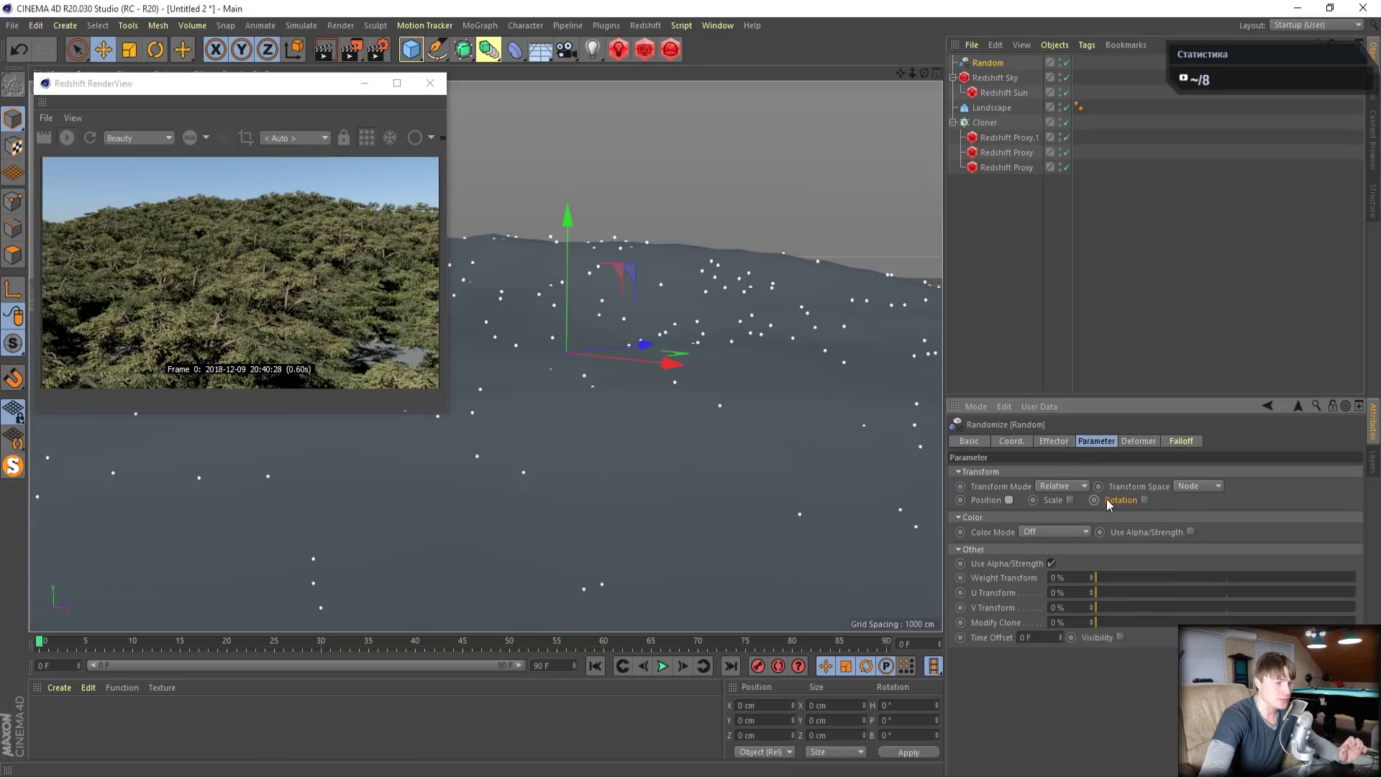
Enable uniform scale variation on the Random effector with a scale of 0.5
{"action": "left_click", "coordinate": [1070, 500]}
{"action": "left_click", "coordinate": [1104, 560]}
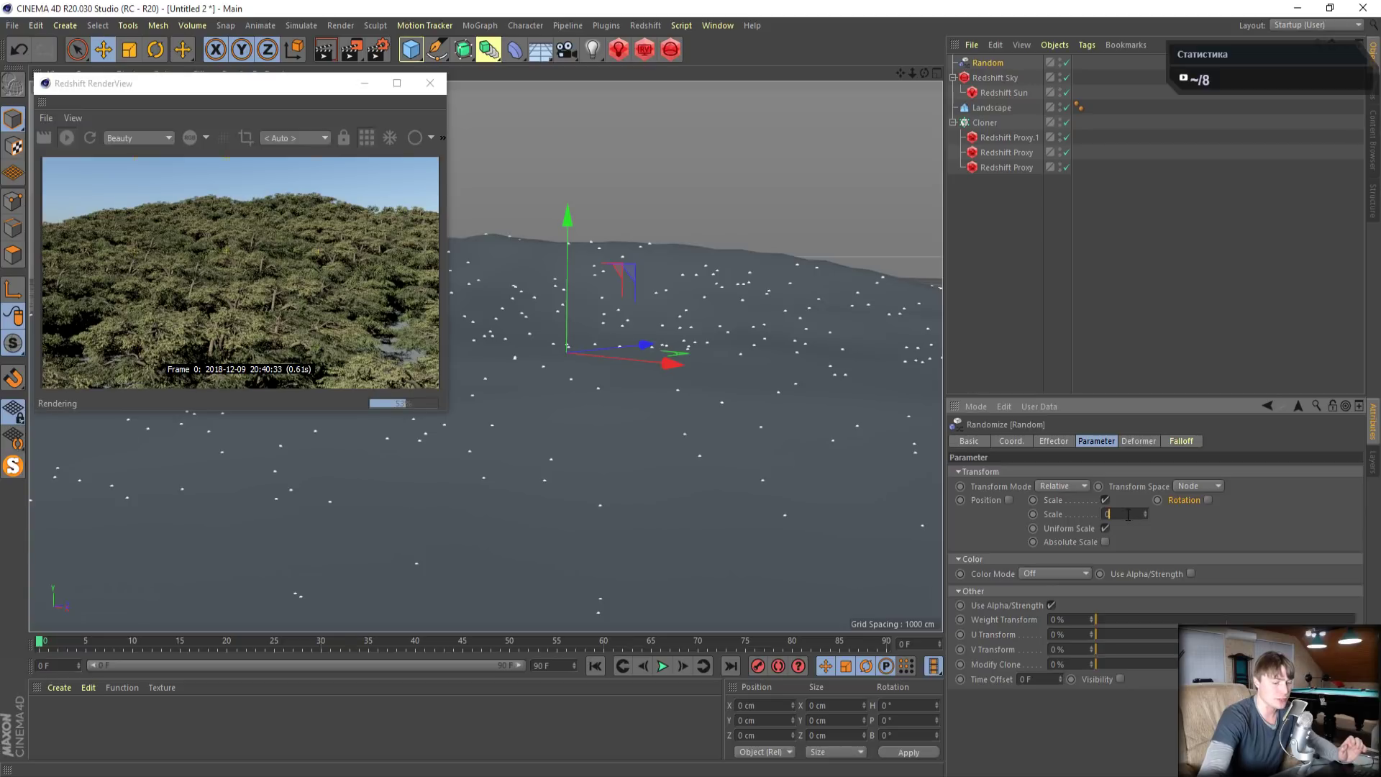
{"action": "type", "text": "0.5"}
{"action": "key", "text": "Return"}
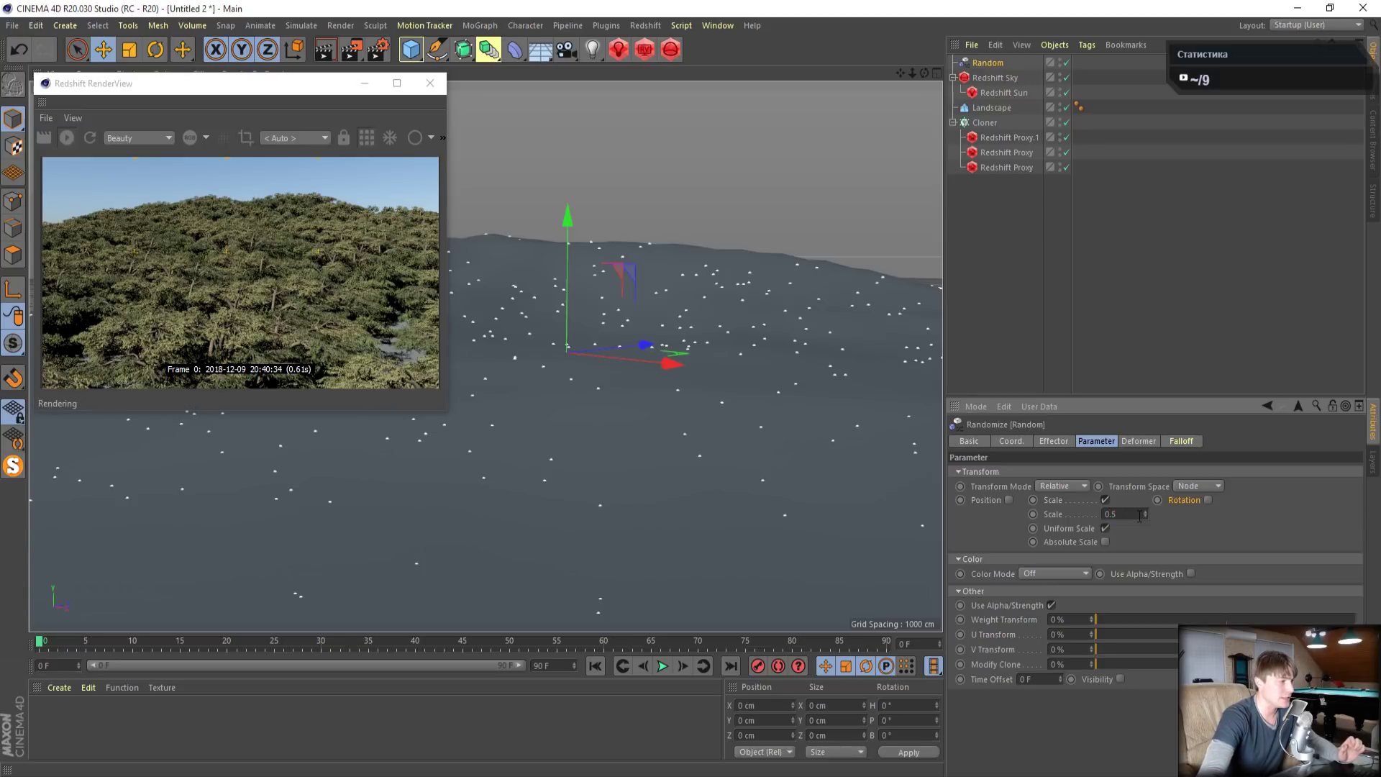
Enable rotation variation on the Random effector and set its heading rotation to 360°
{"action": "left_click", "coordinate": [1207, 499]}
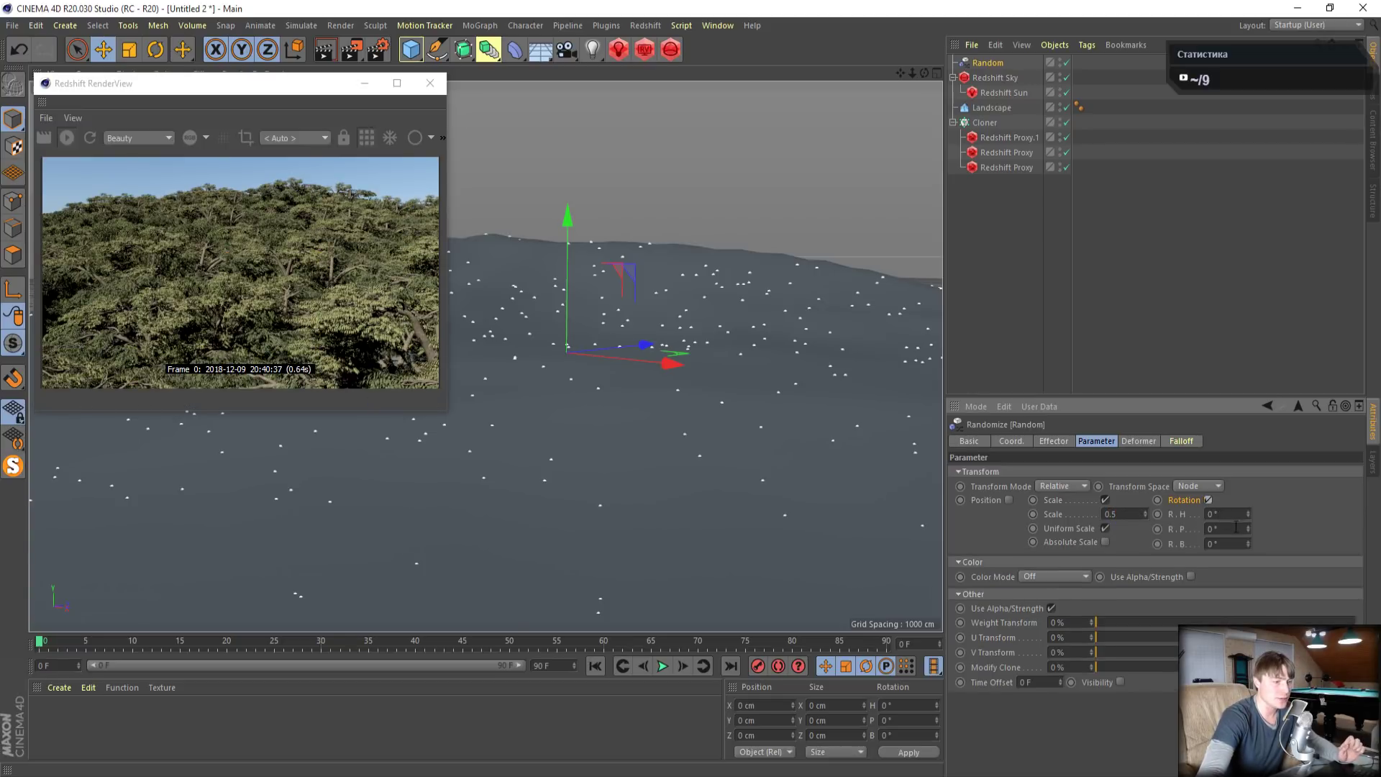
{"action": "left_click_drag", "start_coordinate": [1237, 514], "coordinate": [1151, 507]}
{"action": "type", "text": "360"}
{"action": "key", "text": "Return"}
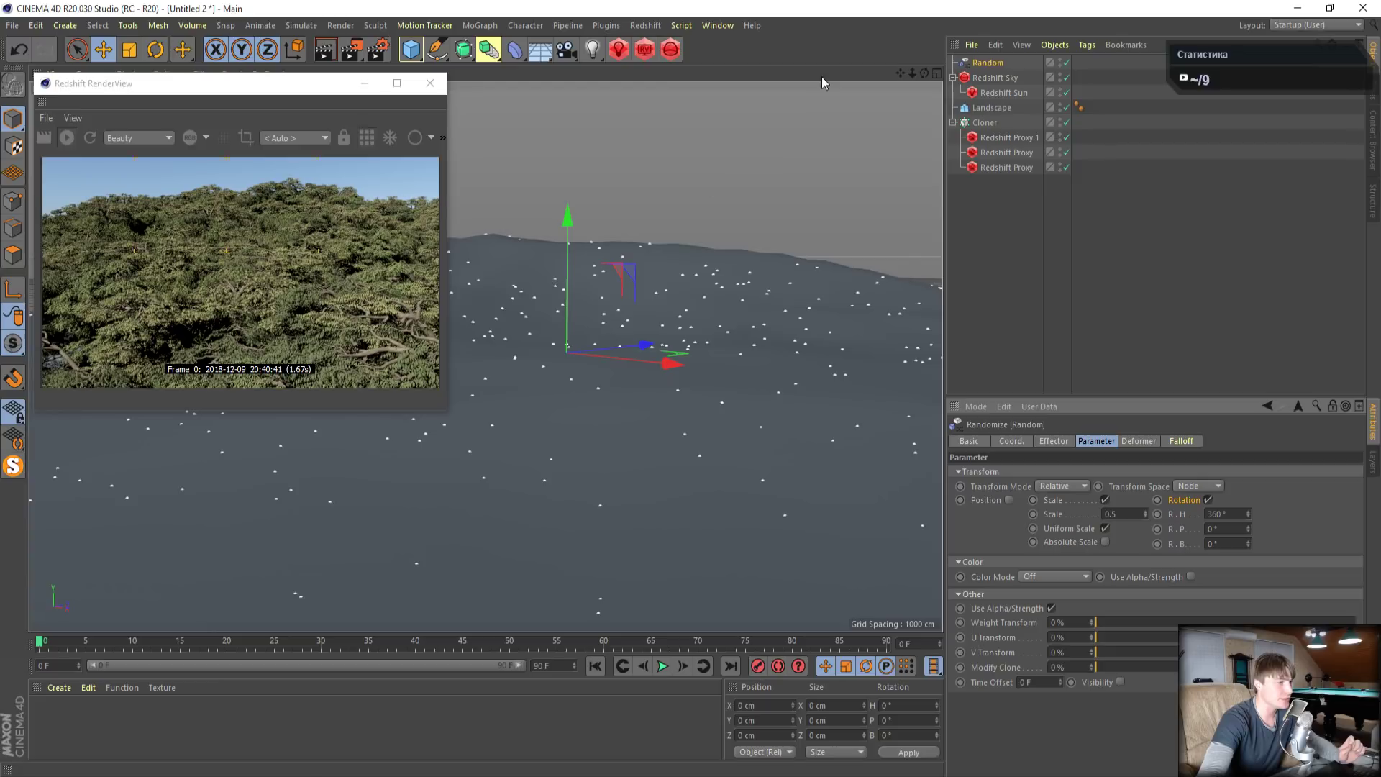
Set the Redshift Sky's horizon blur to 1 and close the RenderView
{"action": "left_click_drag", "start_coordinate": [924, 72], "coordinate": [809, 92]}
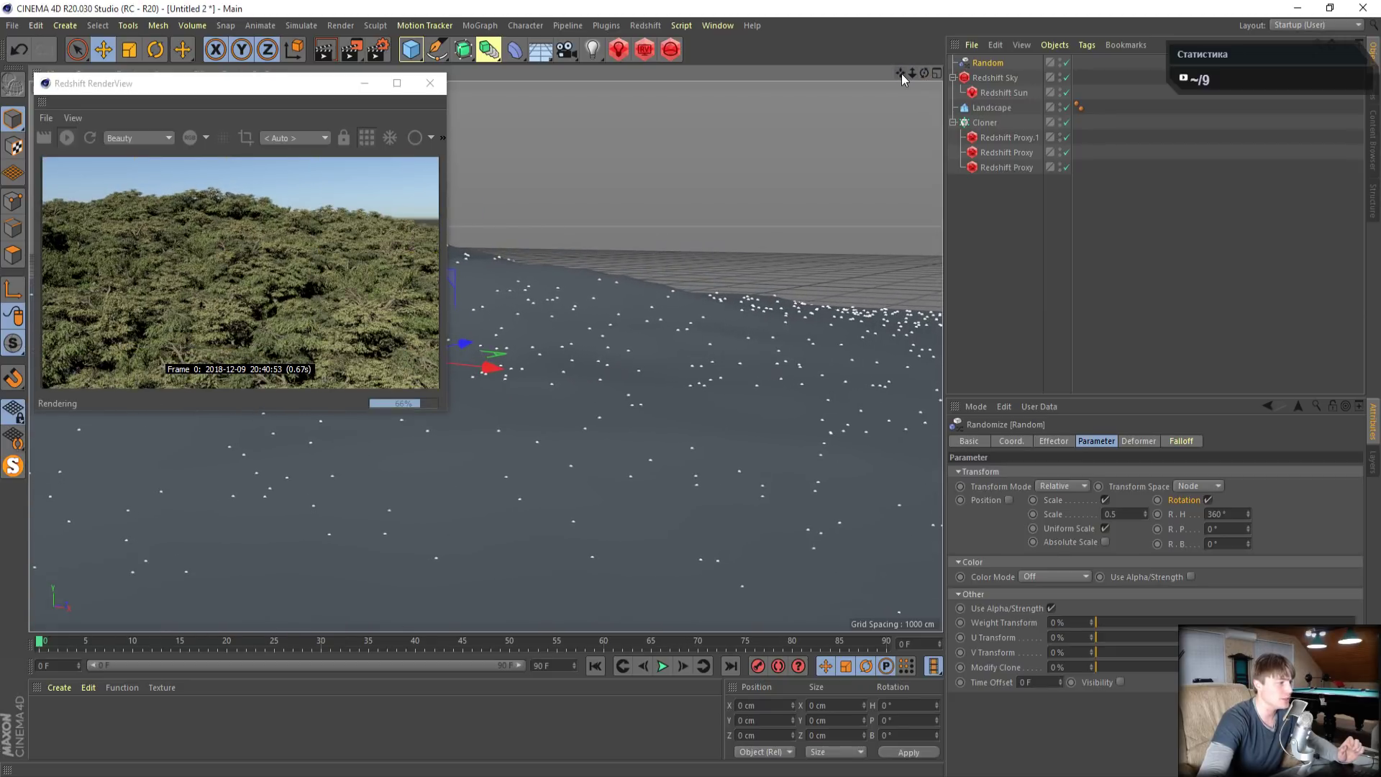
{"action": "left_click", "coordinate": [1005, 81]}
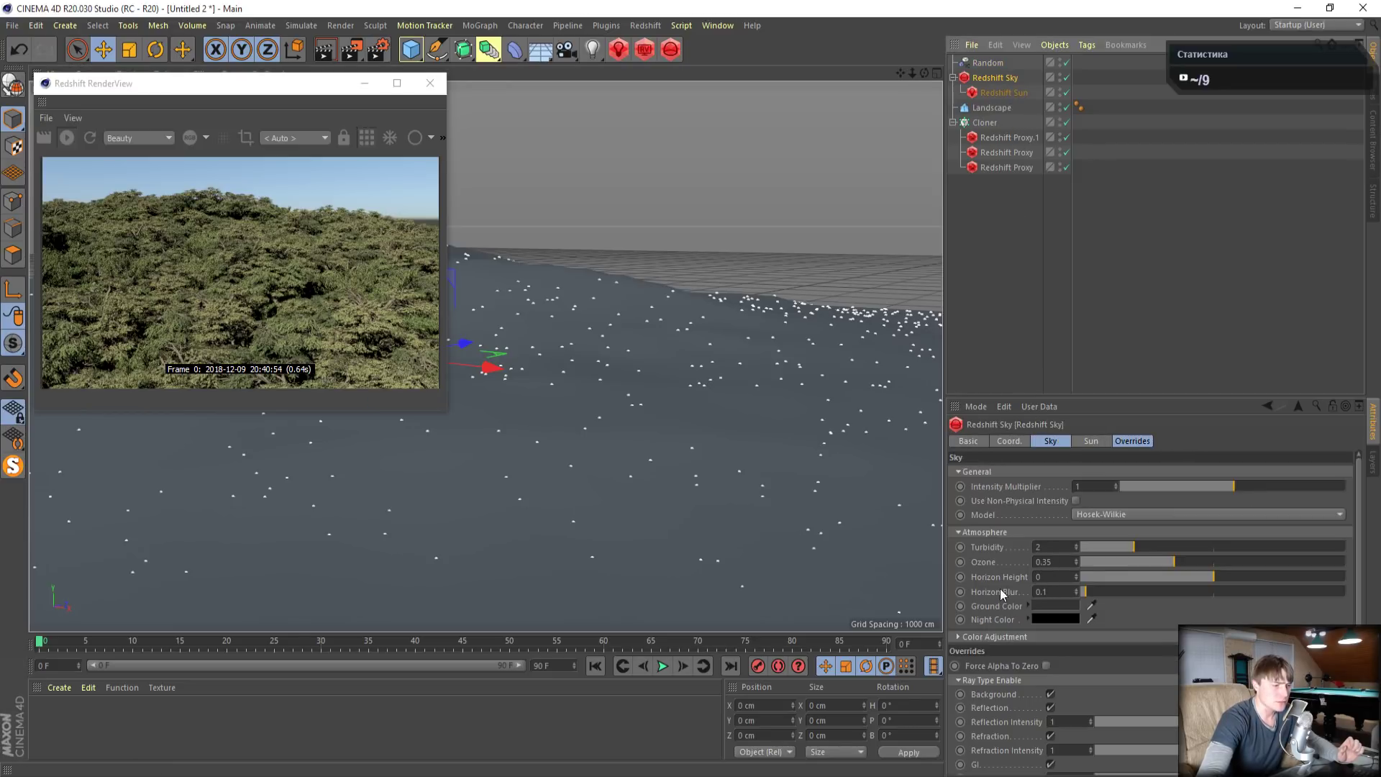
{"action": "left_click_drag", "start_coordinate": [1052, 592], "coordinate": [981, 572]}
{"action": "type", "text": "1"}
{"action": "key", "text": "Return"}
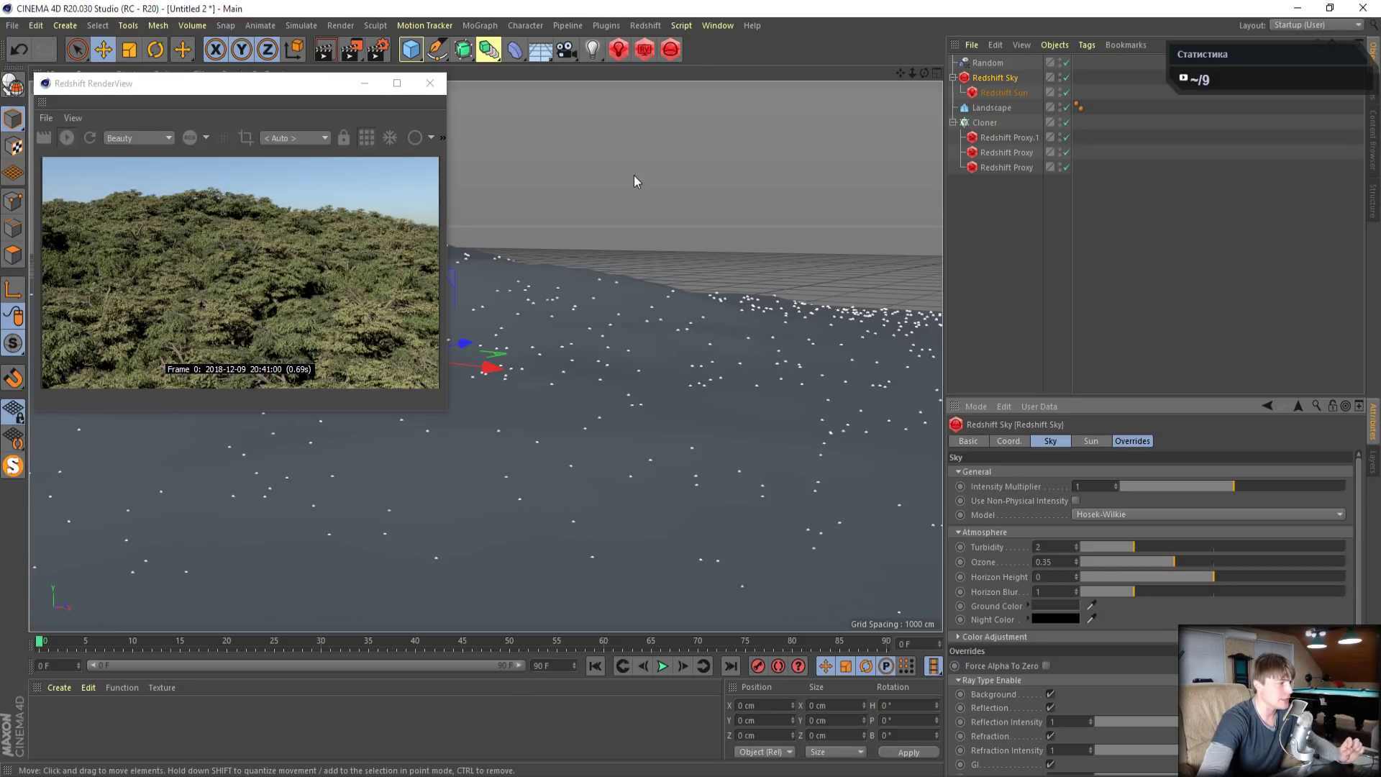
{"action": "left_click", "coordinate": [430, 83]}
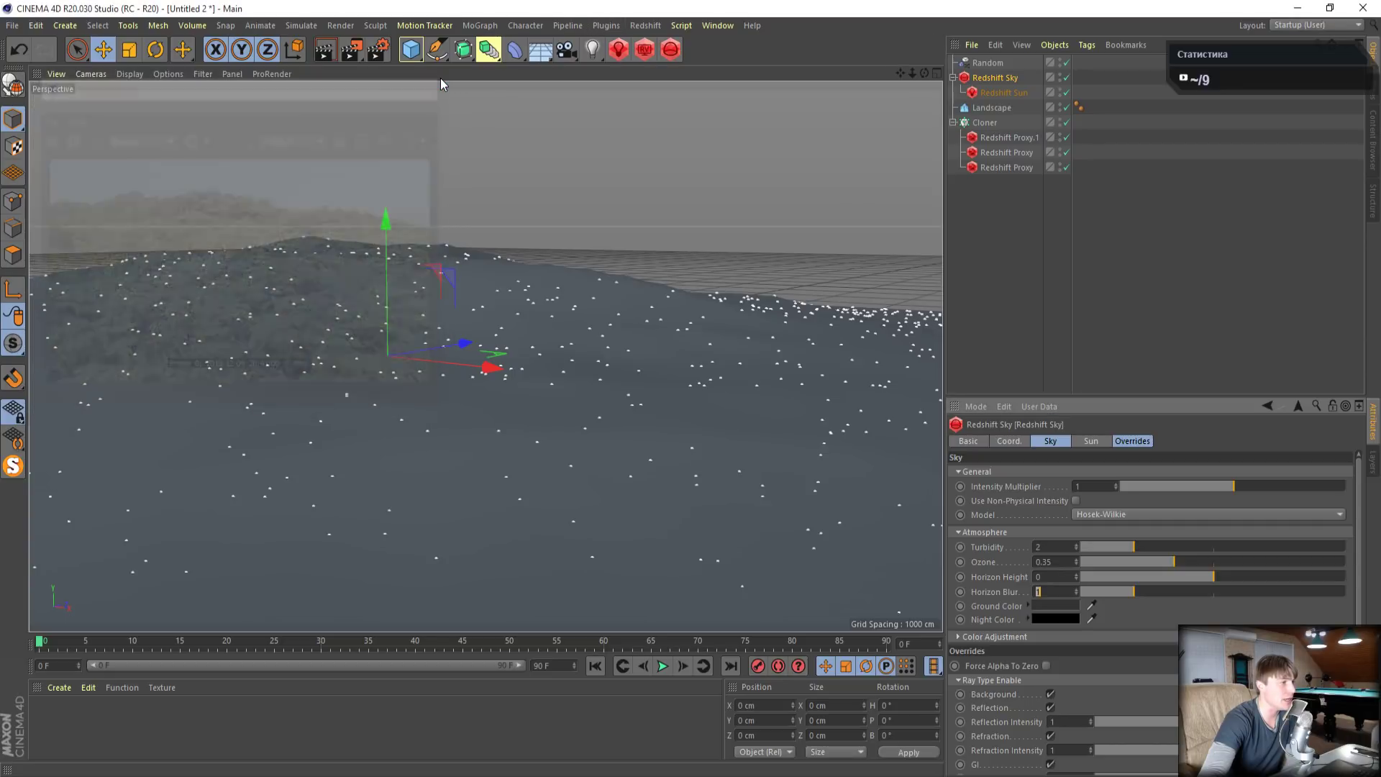
Disable the tree Cloner and add a Redshift Proxy that loads Grass.rs from the Proxy folder
{"action": "left_click", "coordinate": [1067, 123]}
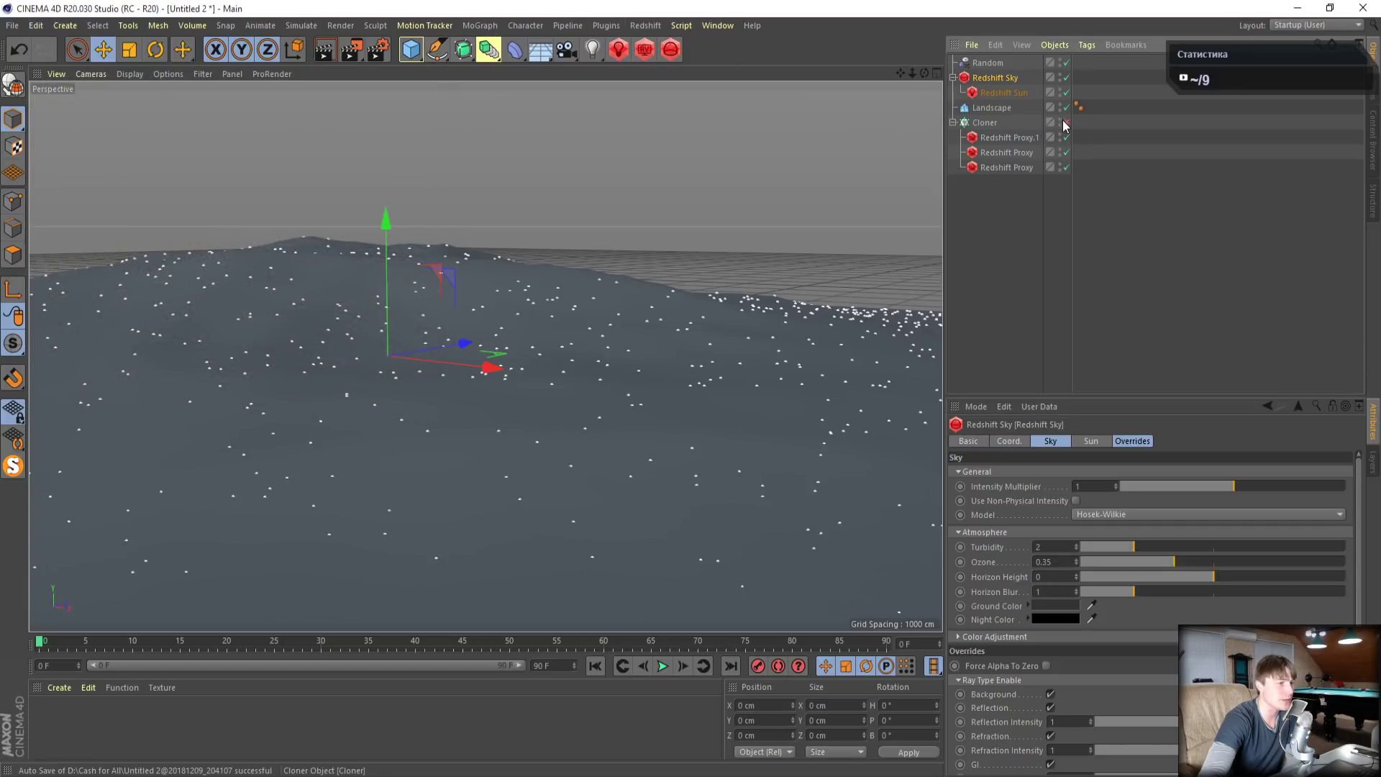
{"action": "left_click", "coordinate": [655, 26]}
{"action": "mouse_move", "coordinate": [668, 48]}
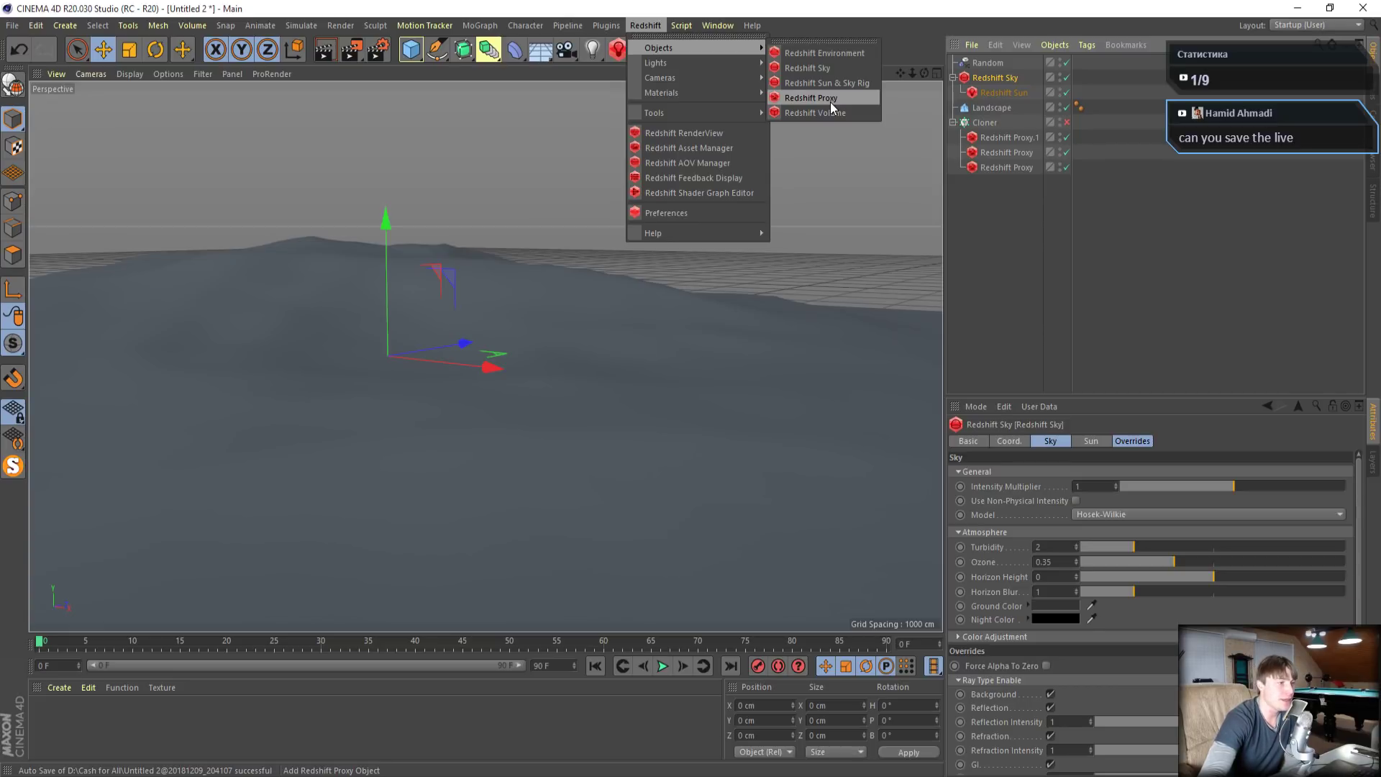
{"action": "left_click", "coordinate": [808, 96]}
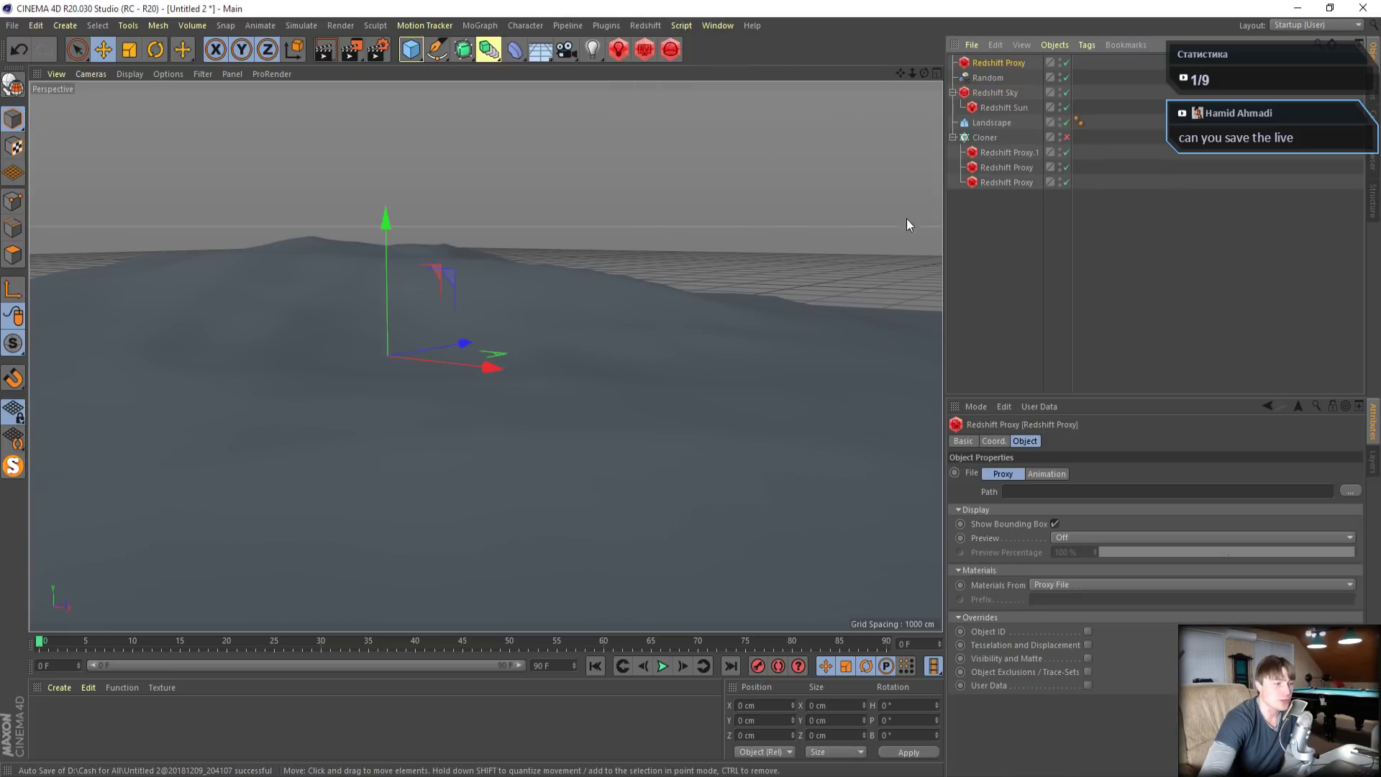
{"action": "left_click", "coordinate": [1350, 492]}
{"action": "left_click", "coordinate": [166, 140]}
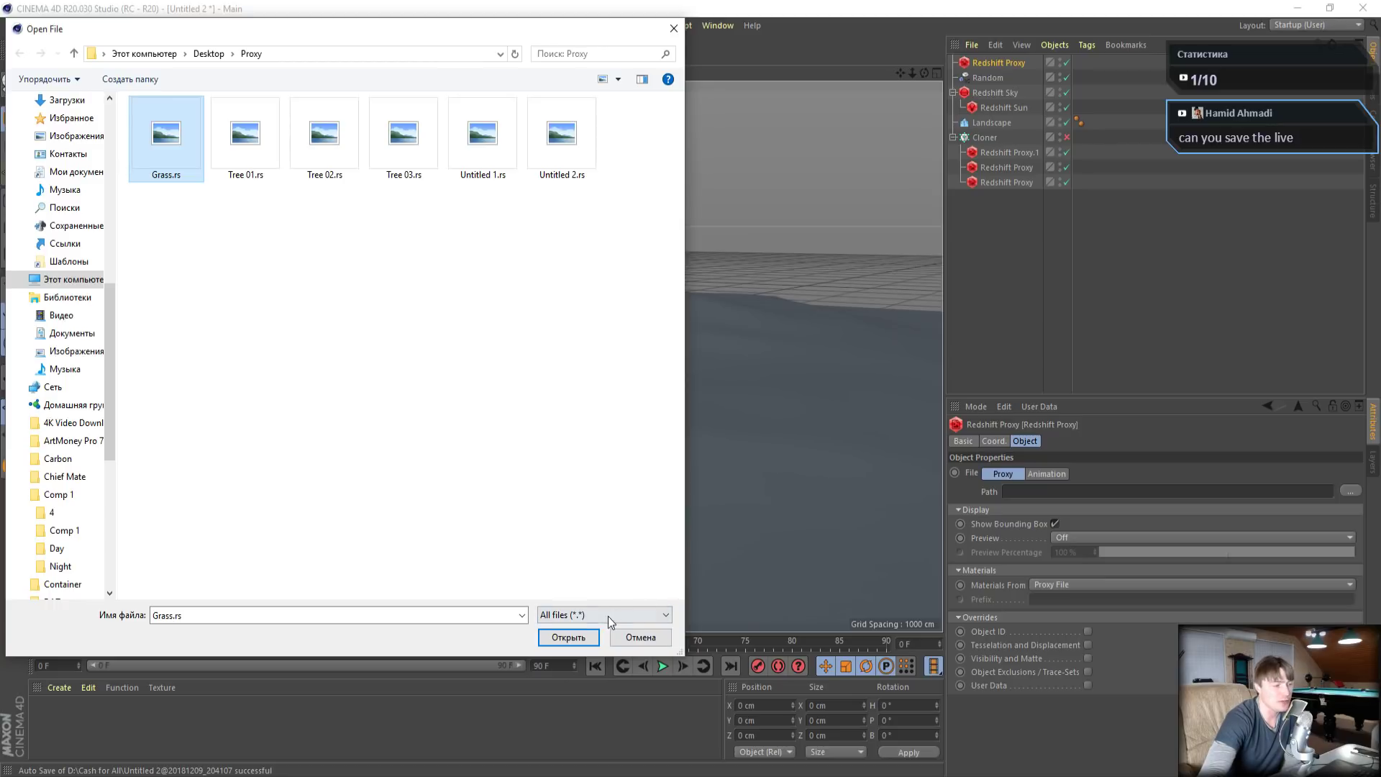
{"action": "left_click", "coordinate": [568, 638]}
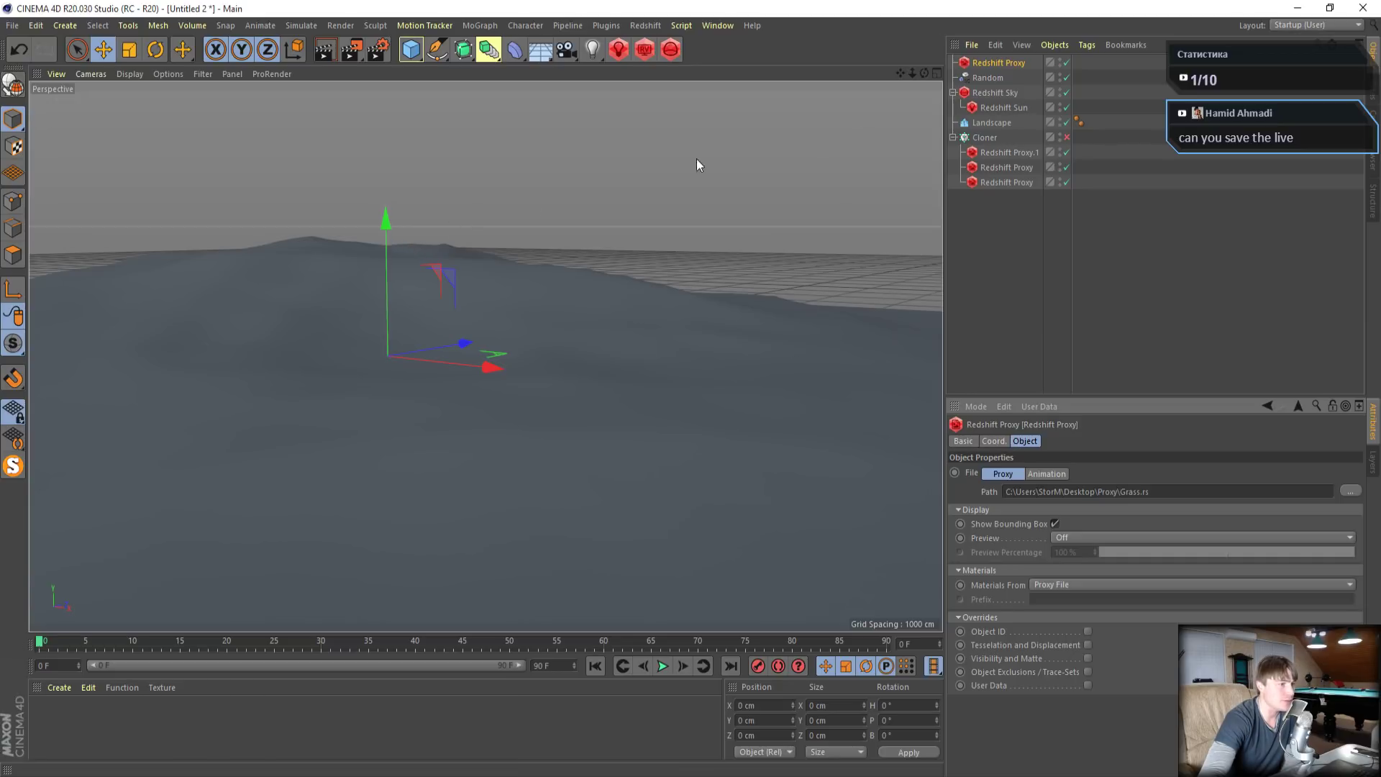
Raise the grass proxy to about Y 661 cm, trying the Mesh preview before setting it back to Off
{"action": "left_click_drag", "start_coordinate": [384, 223], "coordinate": [381, 90]}
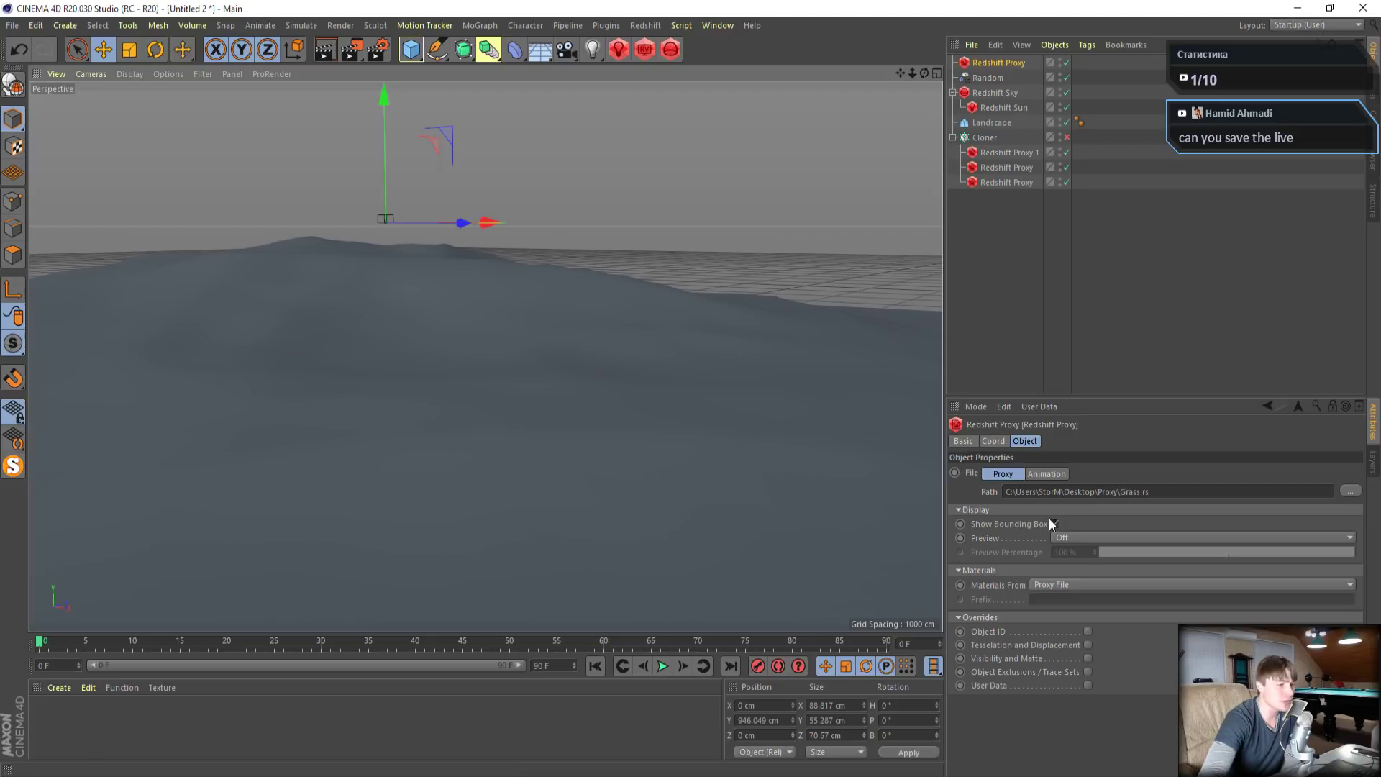
{"action": "left_click", "coordinate": [1070, 539]}
{"action": "left_click", "coordinate": [1080, 584]}
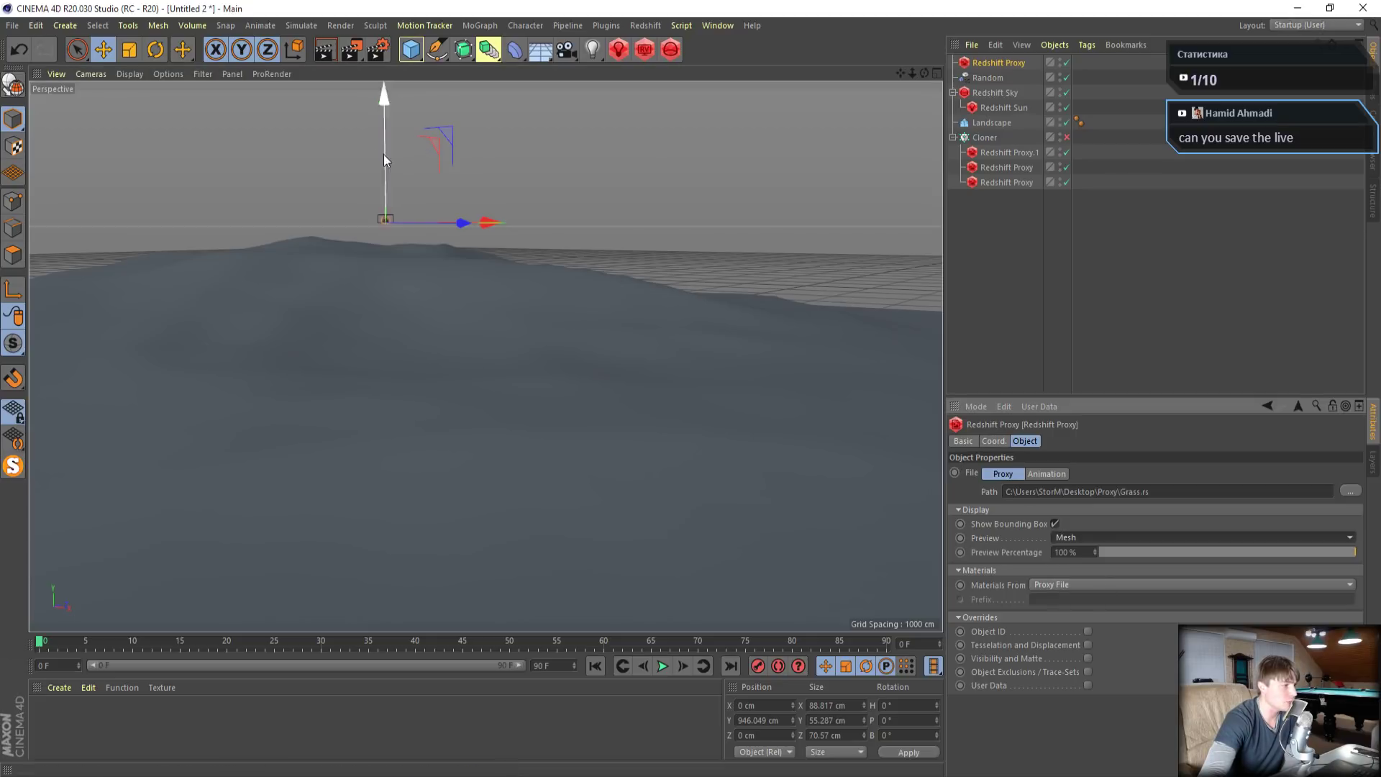
{"action": "left_click_drag", "start_coordinate": [387, 158], "coordinate": [390, 190]}
{"action": "left_click", "coordinate": [1072, 537]}
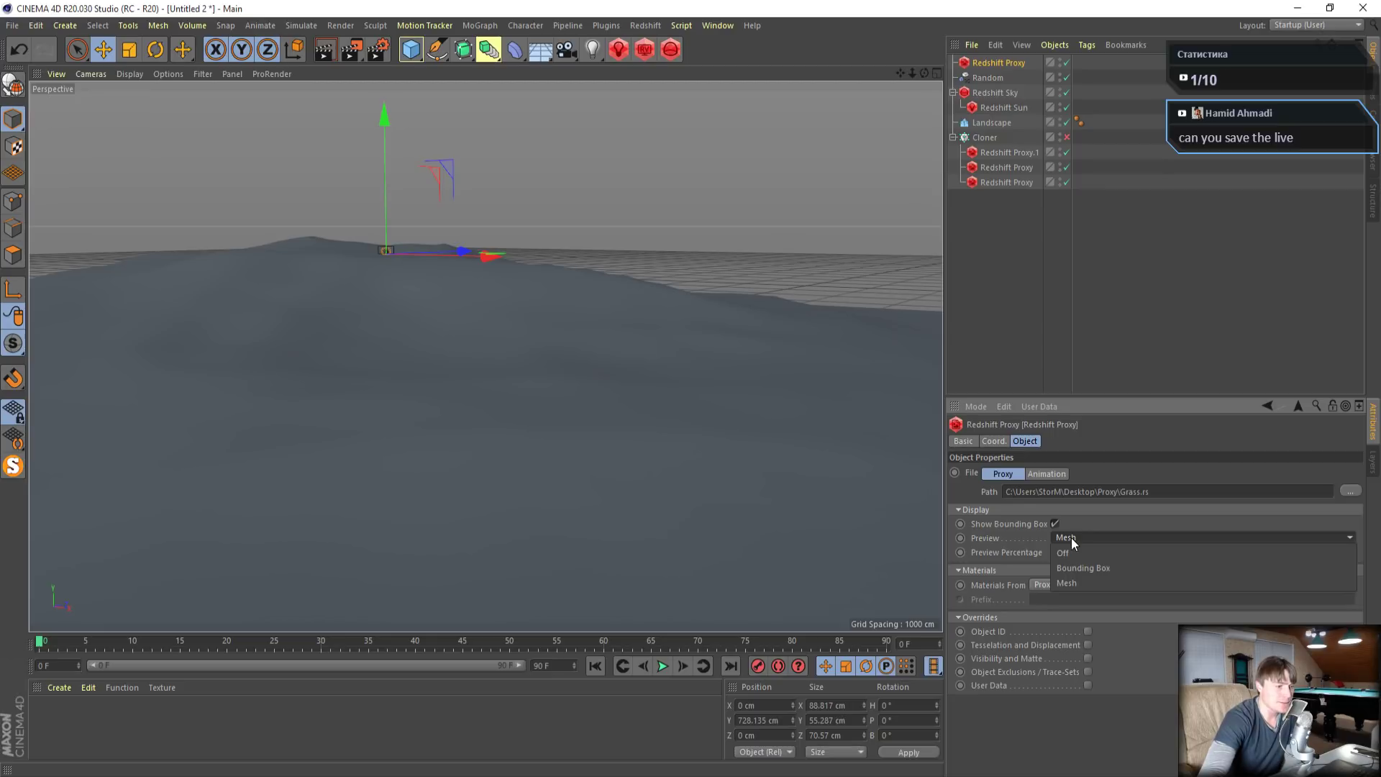
{"action": "left_click", "coordinate": [1073, 550]}
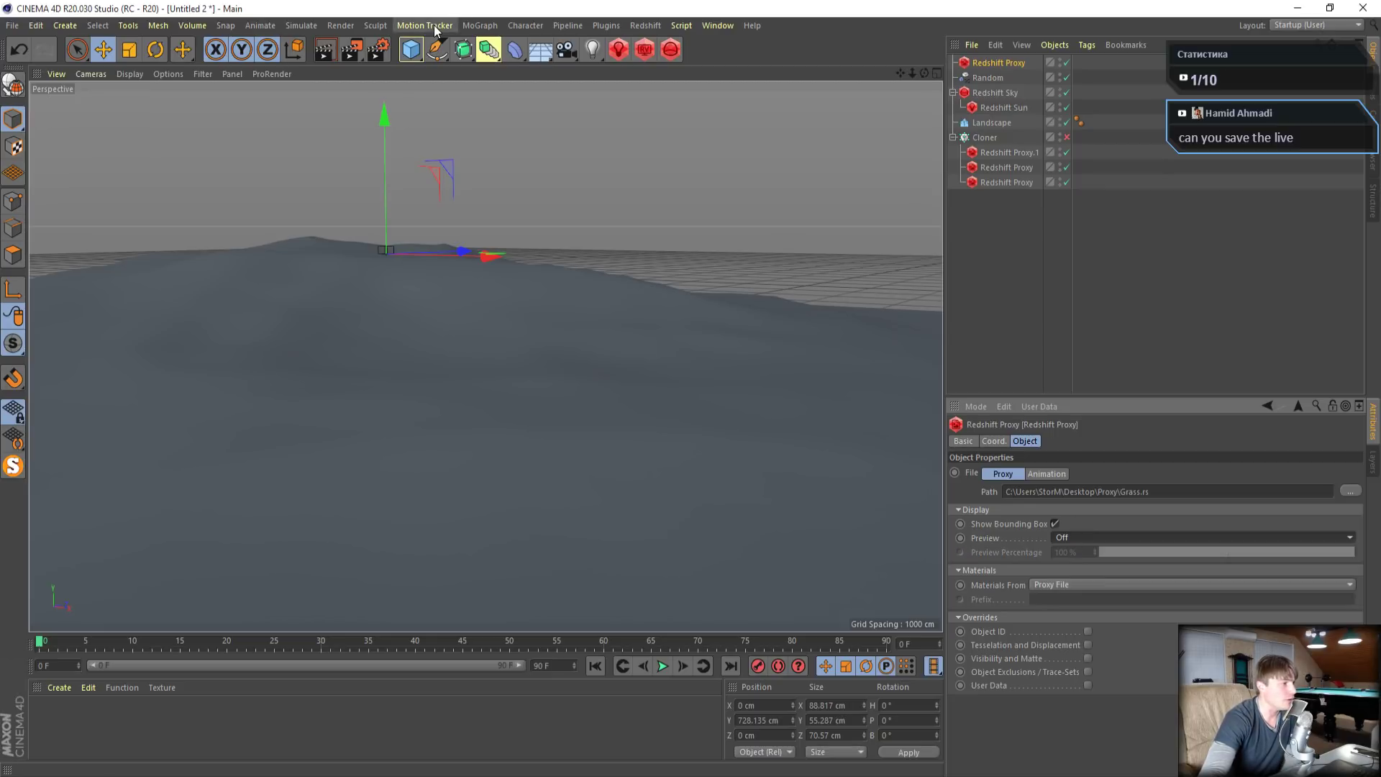
{"action": "mouse_move", "coordinate": [381, 116]}
{"action": "left_mouse_down"}
{"action": "mouse_move", "coordinate": [387, 200]}
{"action": "mouse_move", "coordinate": [385, 122]}
{"action": "mouse_move", "coordinate": [385, 136]}
{"action": "left_mouse_up"}
Create a second Cloner, make the grass Redshift Proxy its child and select the new Cloner
{"action": "left_click", "coordinate": [481, 26]}
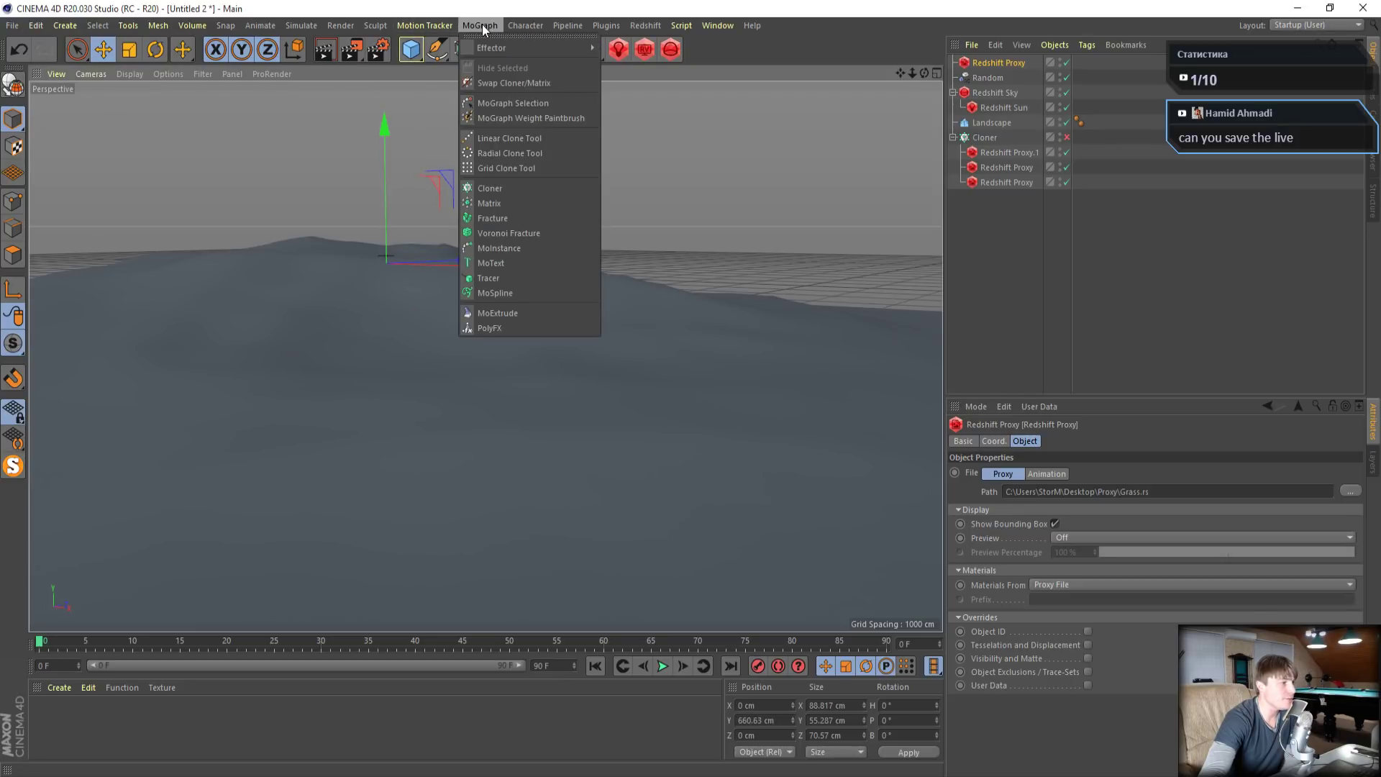
{"action": "left_click", "coordinate": [512, 190]}
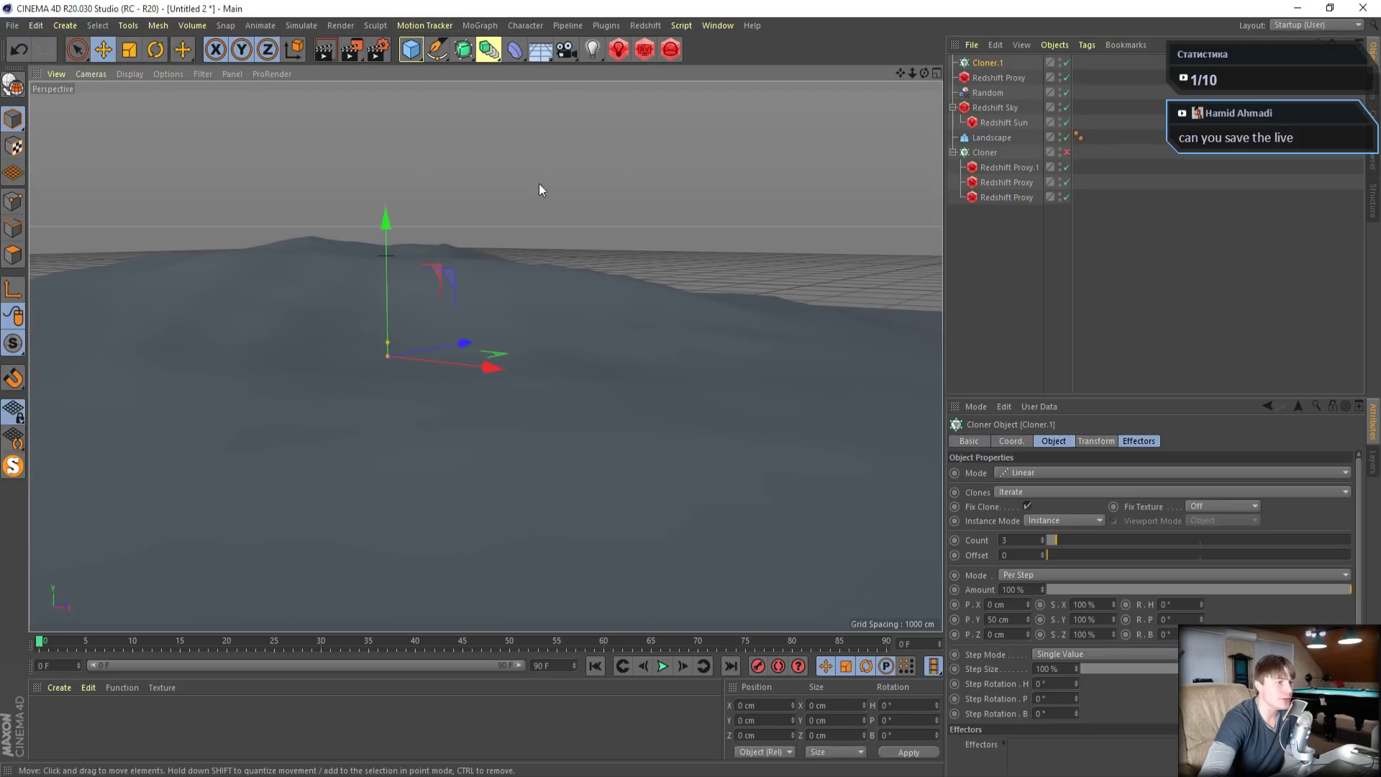
{"action": "left_click", "coordinate": [999, 77]}
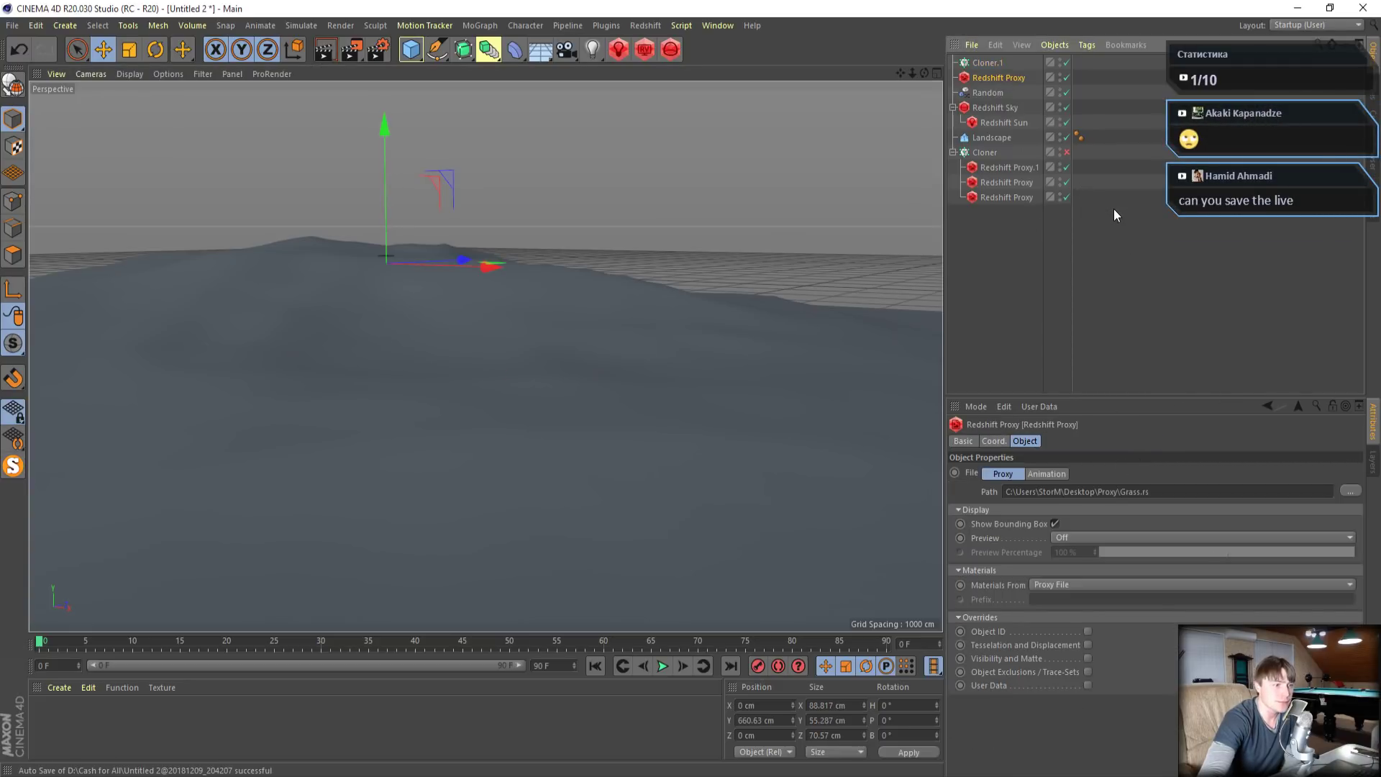
{"action": "left_click_drag", "start_coordinate": [1005, 76], "coordinate": [984, 60]}
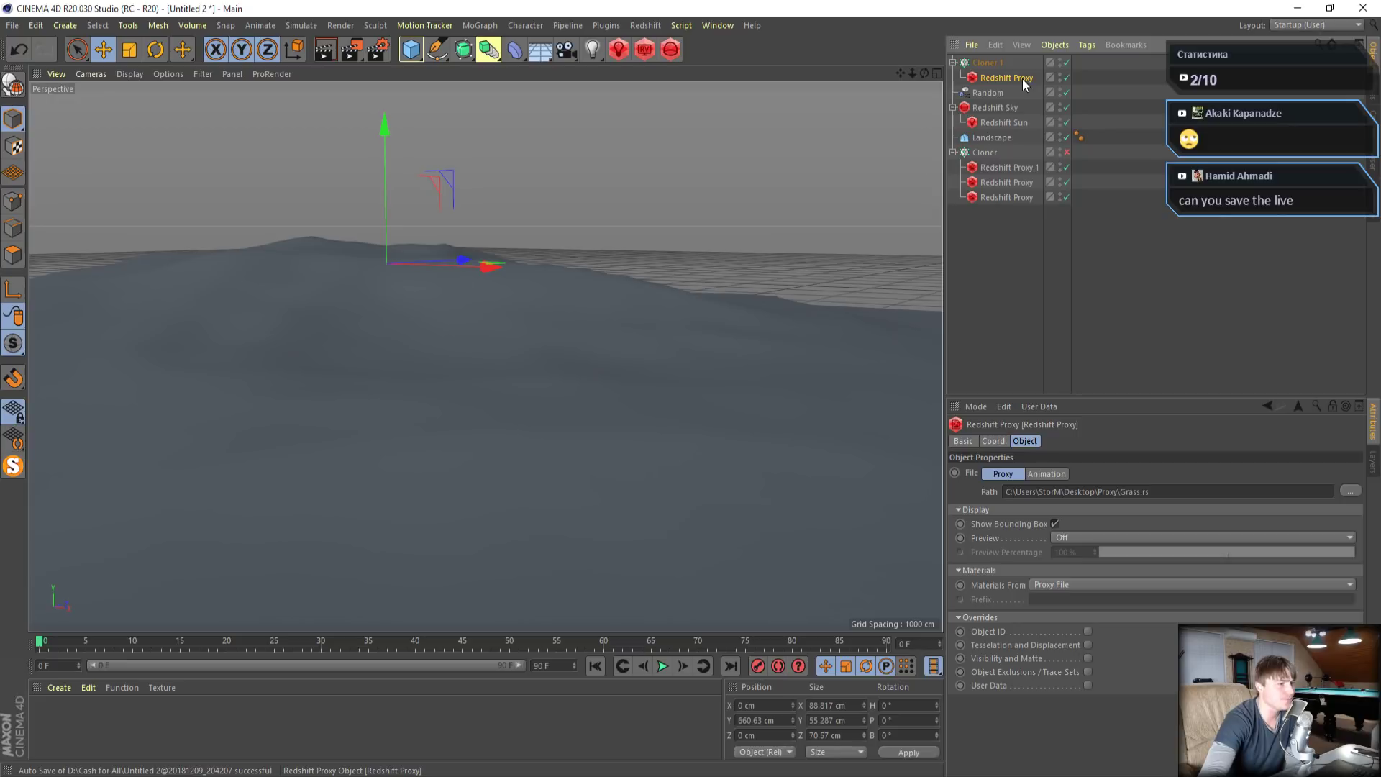
{"action": "left_click", "coordinate": [987, 62]}
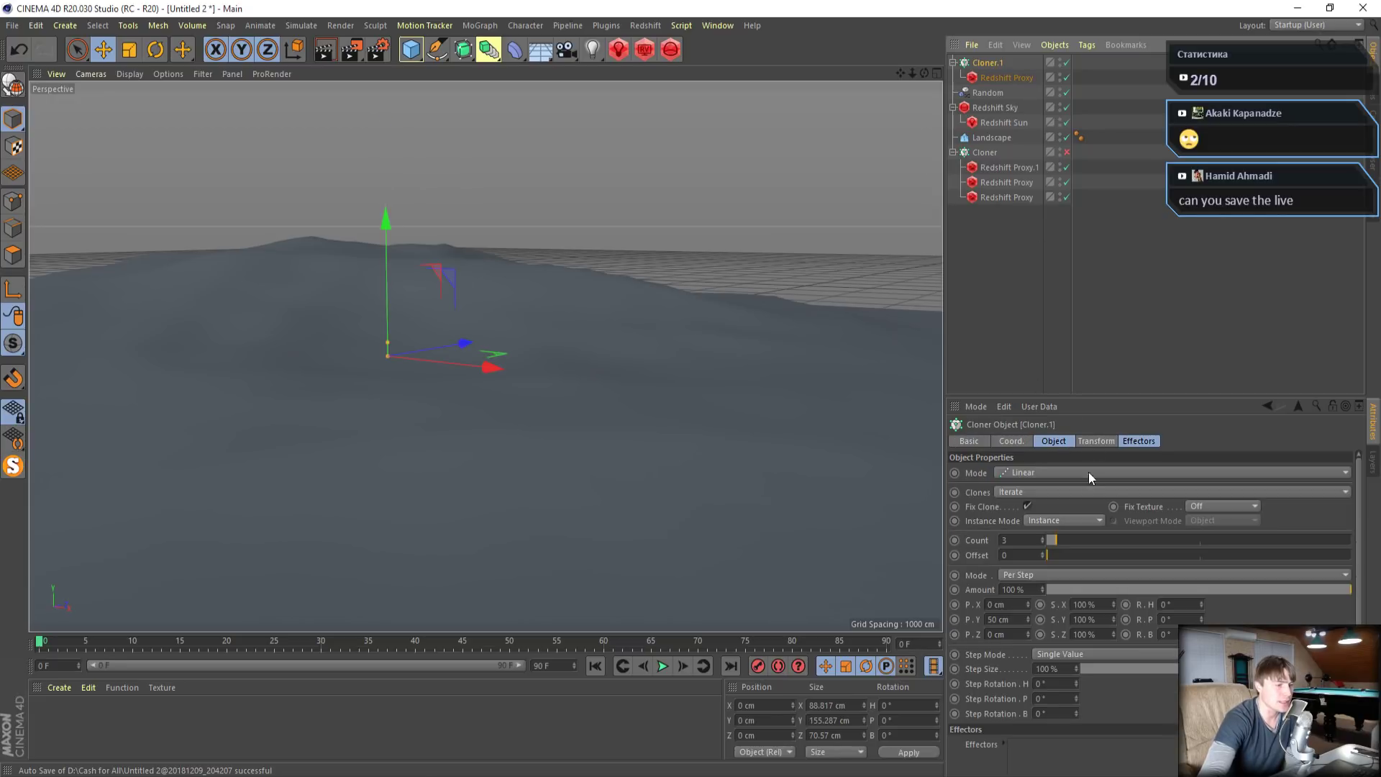
Configure the grass Cloner as Multi-Instance in Object mode on the Landscape, with a count of 10000
{"action": "left_click", "coordinate": [1063, 520]}
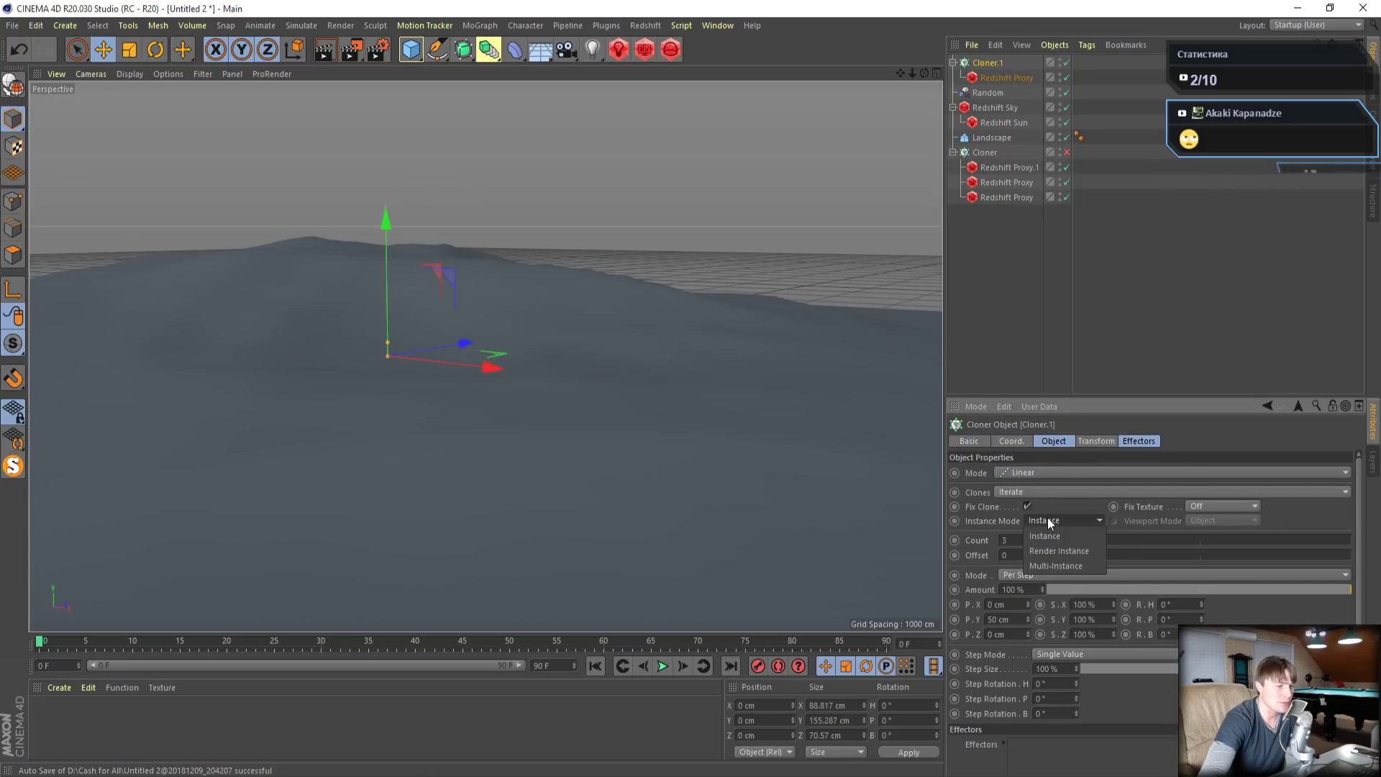
{"action": "left_click", "coordinate": [1049, 566]}
{"action": "left_click", "coordinate": [1026, 471]}
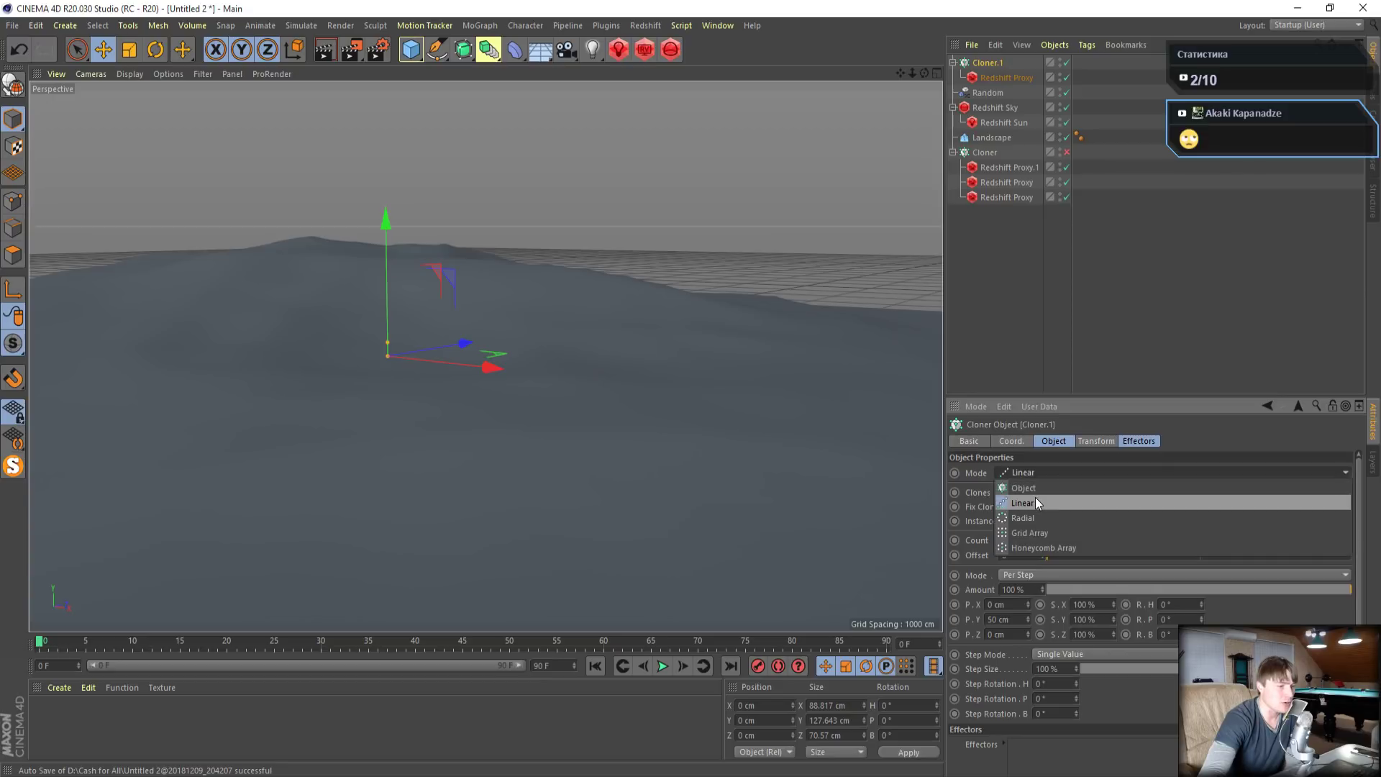
{"action": "left_click", "coordinate": [1033, 489]}
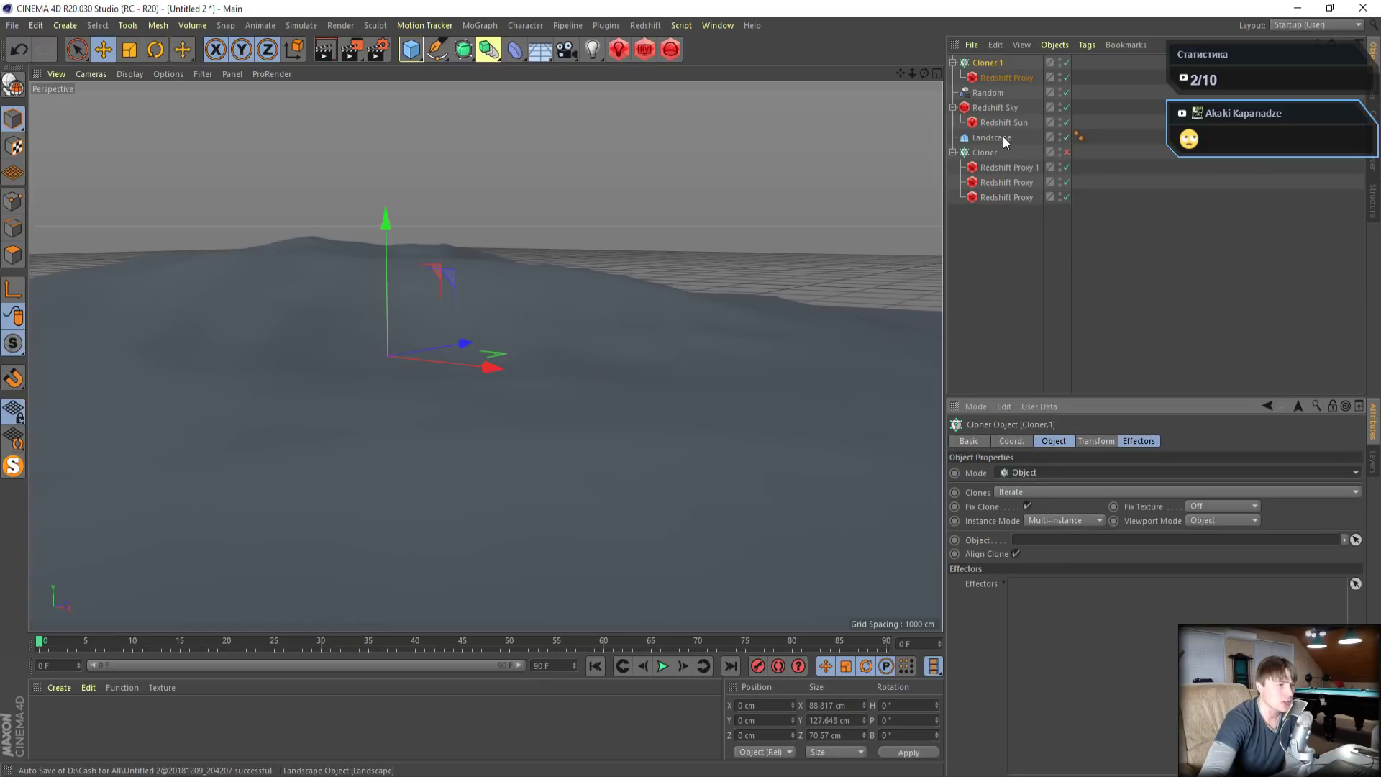
{"action": "left_click_drag", "start_coordinate": [1000, 137], "coordinate": [1048, 543]}
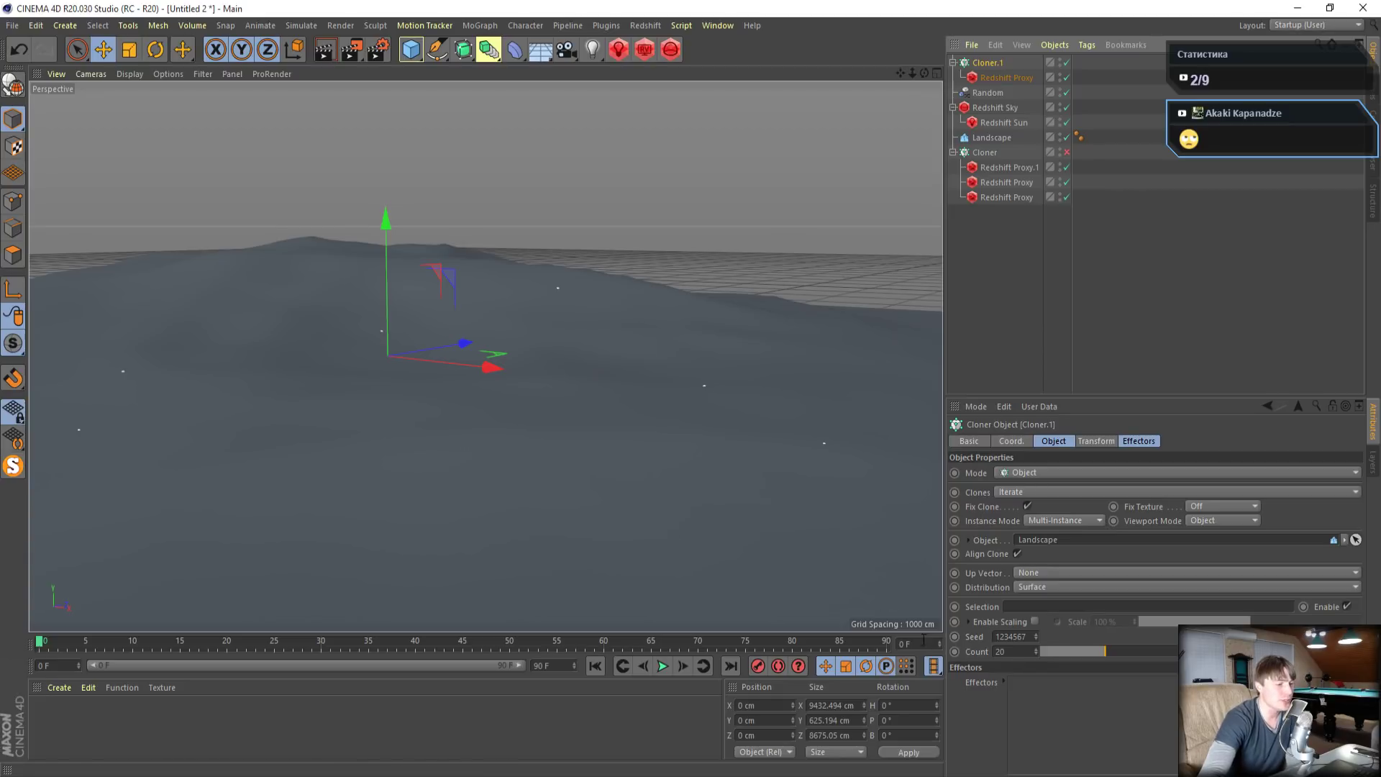
{"action": "left_click_drag", "start_coordinate": [1012, 651], "coordinate": [944, 650]}
{"action": "type", "text": "10000"}
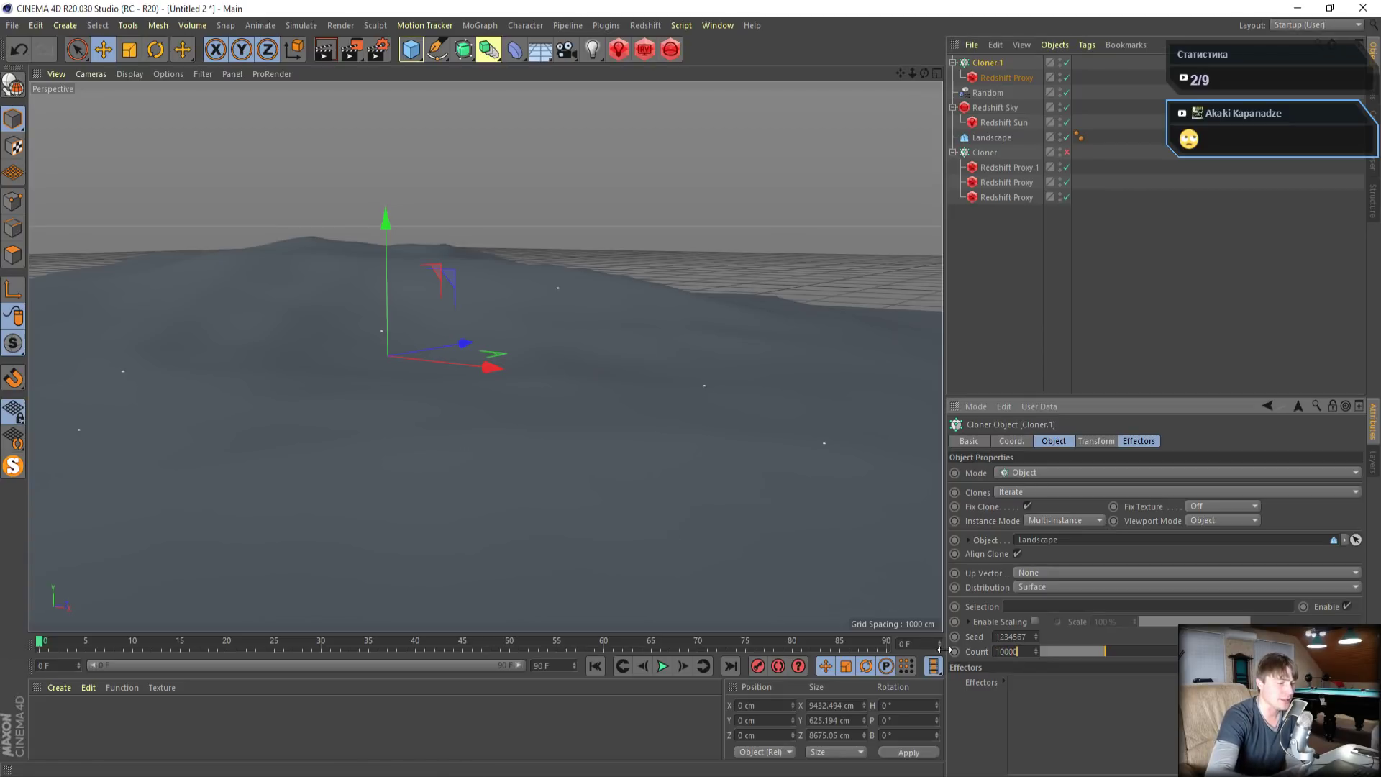
{"action": "key", "text": "Return"}
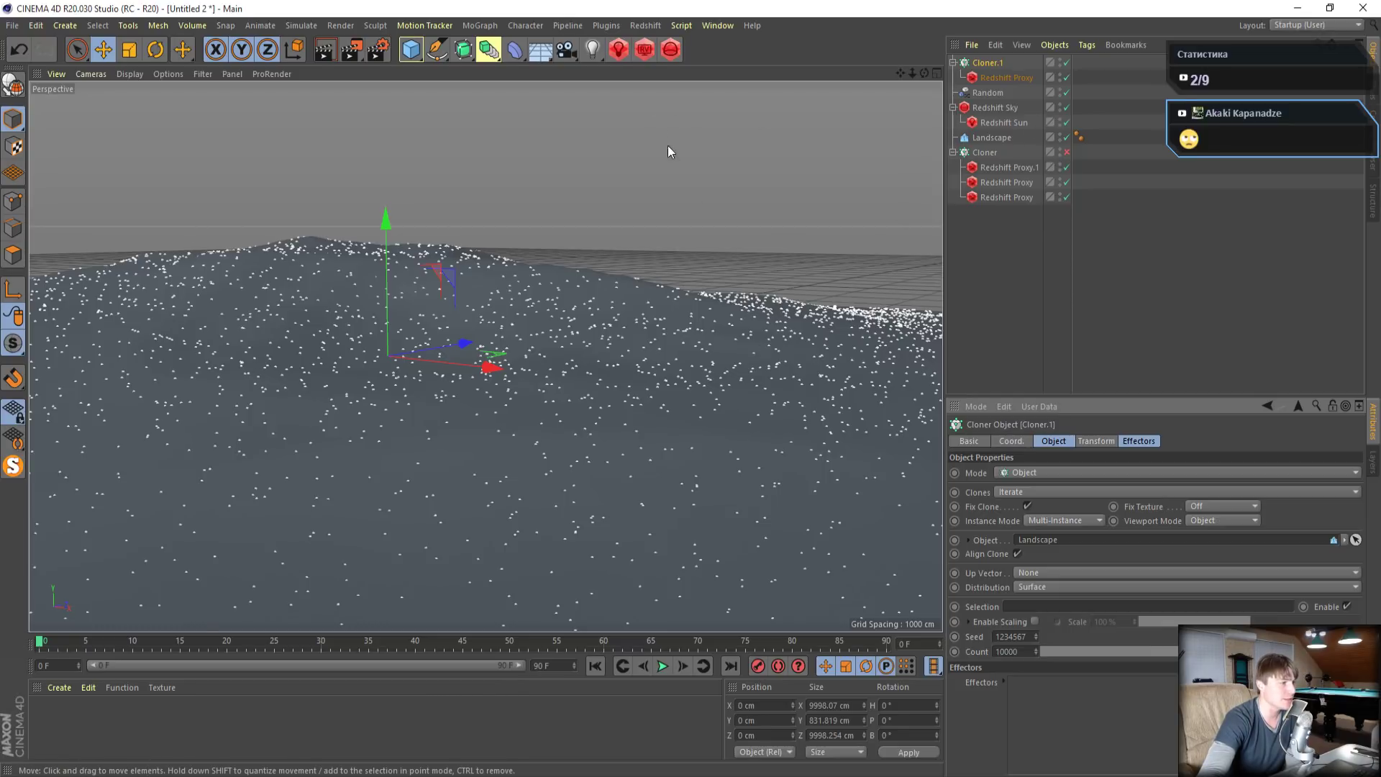
Disable the three tree Redshift proxies and preview the grass alone in the Redshift RenderView
{"action": "left_click_drag", "start_coordinate": [1066, 169], "coordinate": [1068, 201]}
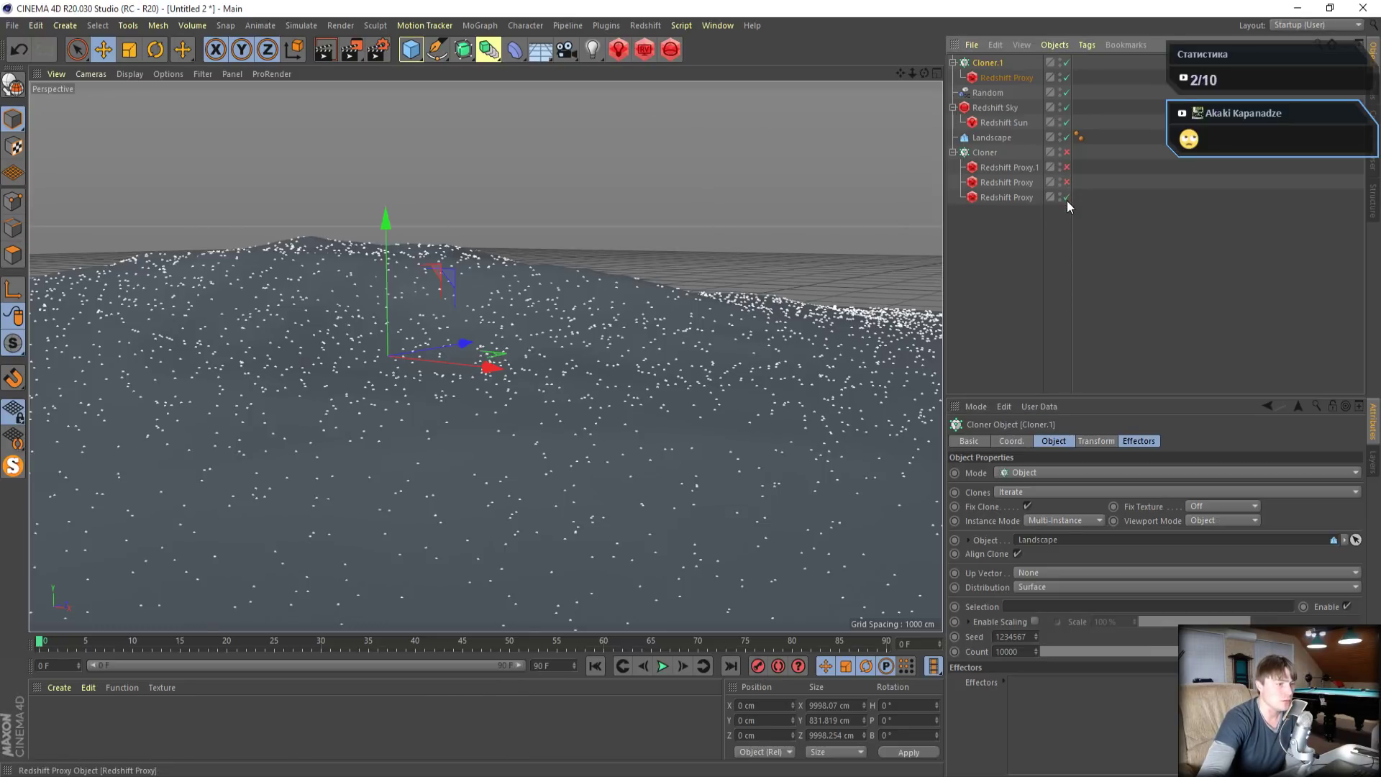
{"action": "left_click", "coordinate": [645, 50]}
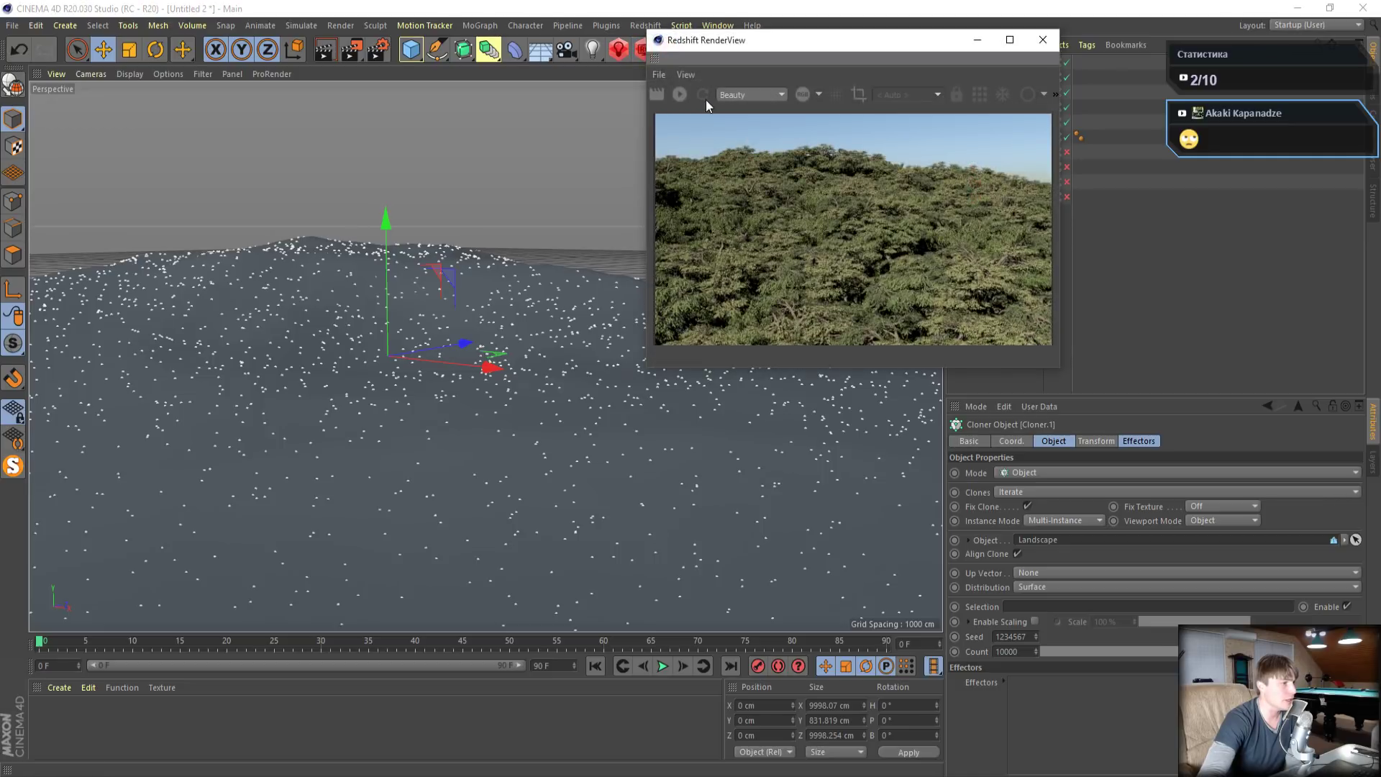
{"action": "left_click_drag", "start_coordinate": [820, 40], "coordinate": [216, 90]}
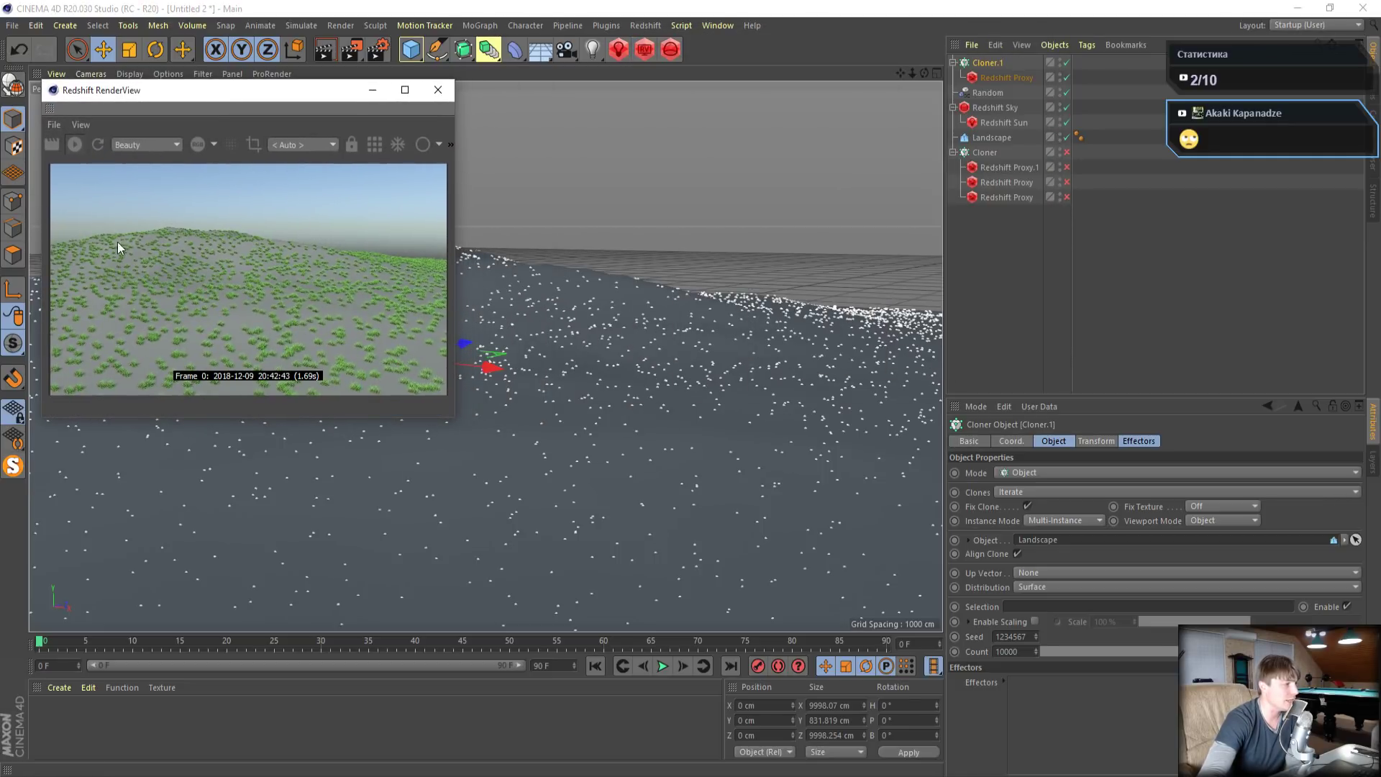
Increase the grass Cloner's count to 100000, and finally to 200000, checking the live render
{"action": "left_click", "coordinate": [1087, 709]}
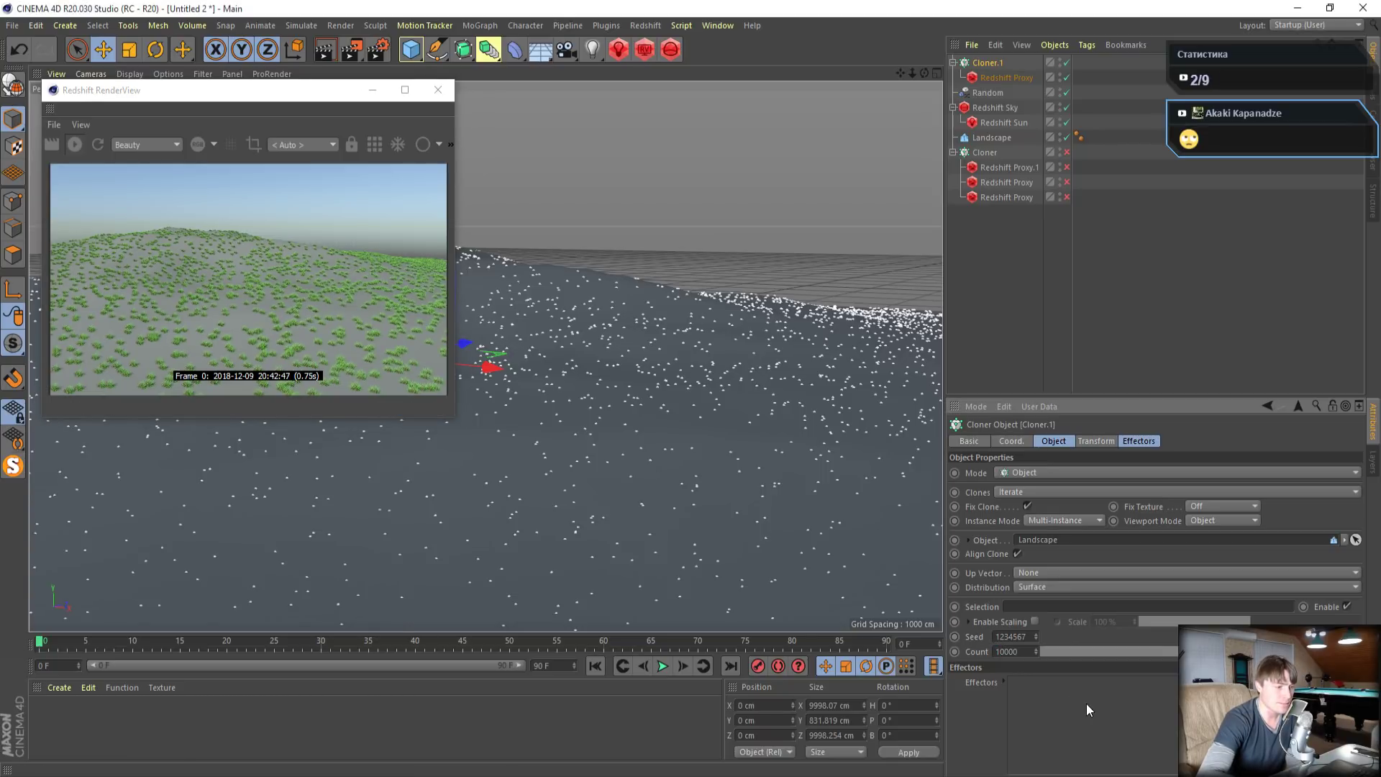
{"action": "key", "text": "Return"}
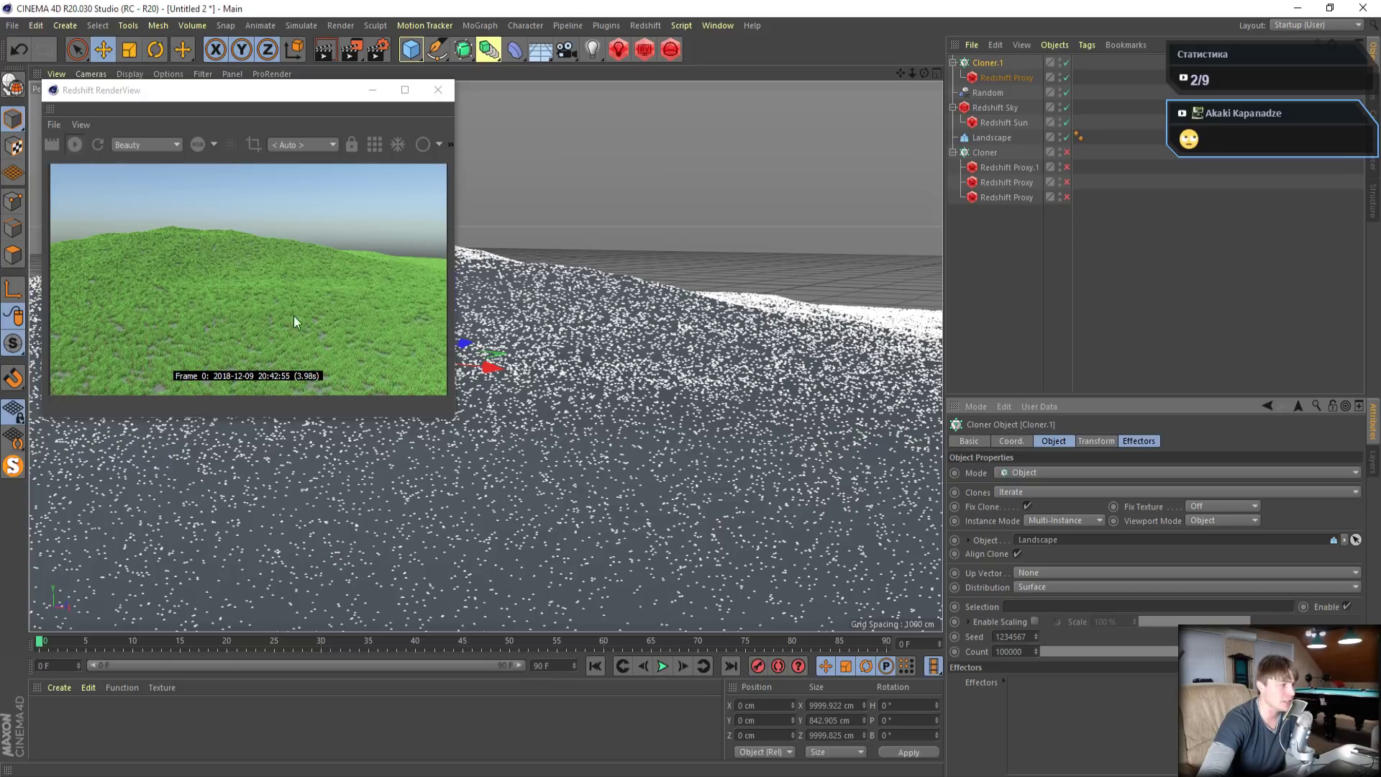
{"action": "left_click_drag", "start_coordinate": [1002, 652], "coordinate": [950, 656]}
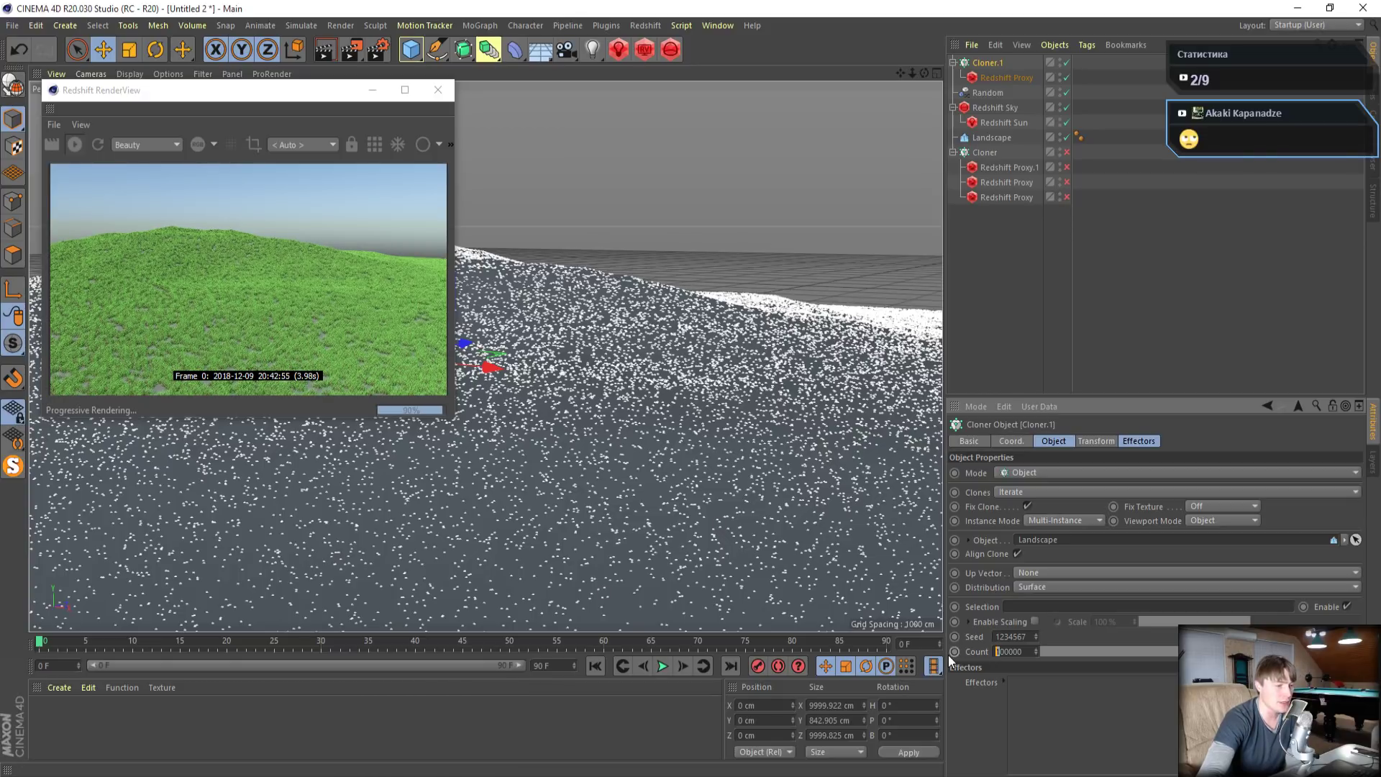
{"action": "type", "text": "2"}
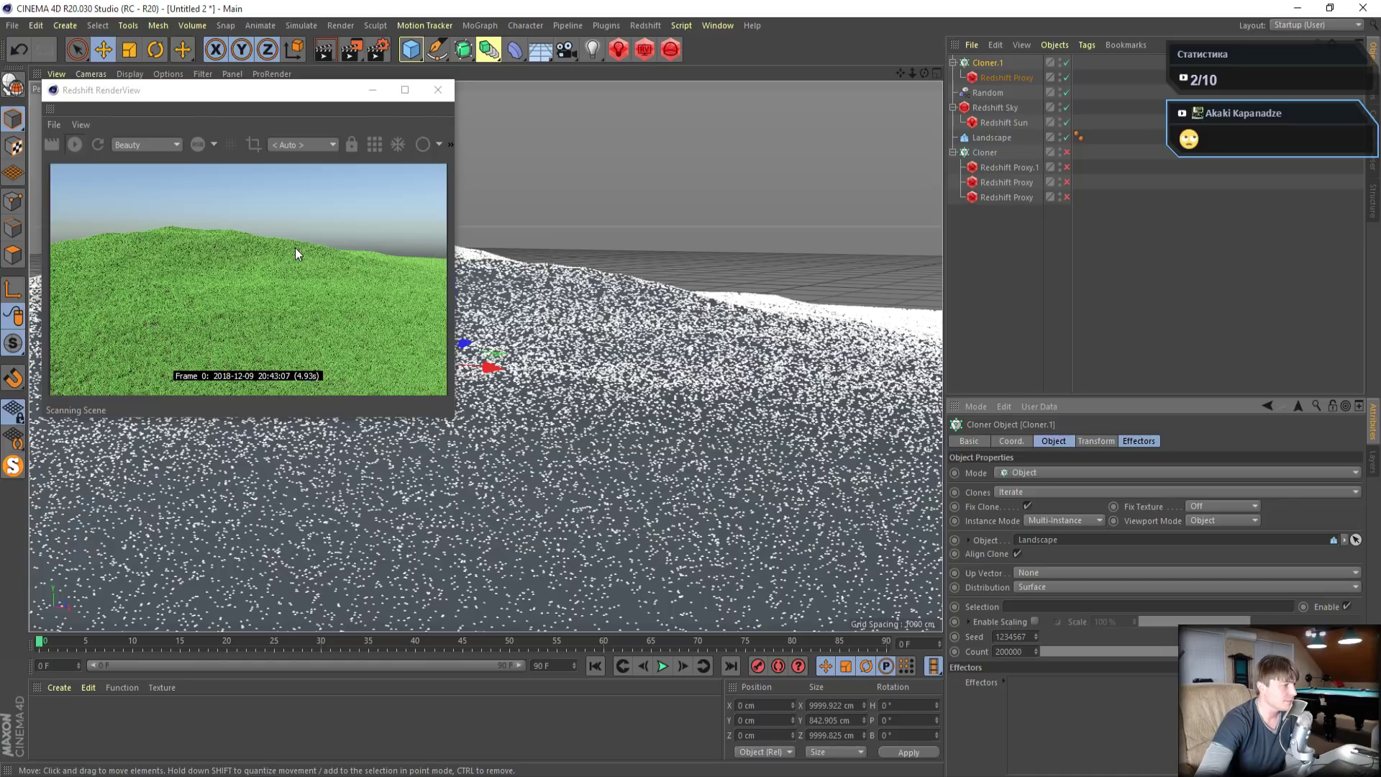
Close the RenderView and render the grass-covered landscape to the Picture Viewer
{"action": "left_click", "coordinate": [437, 92]}
{"action": "left_click", "coordinate": [350, 49]}
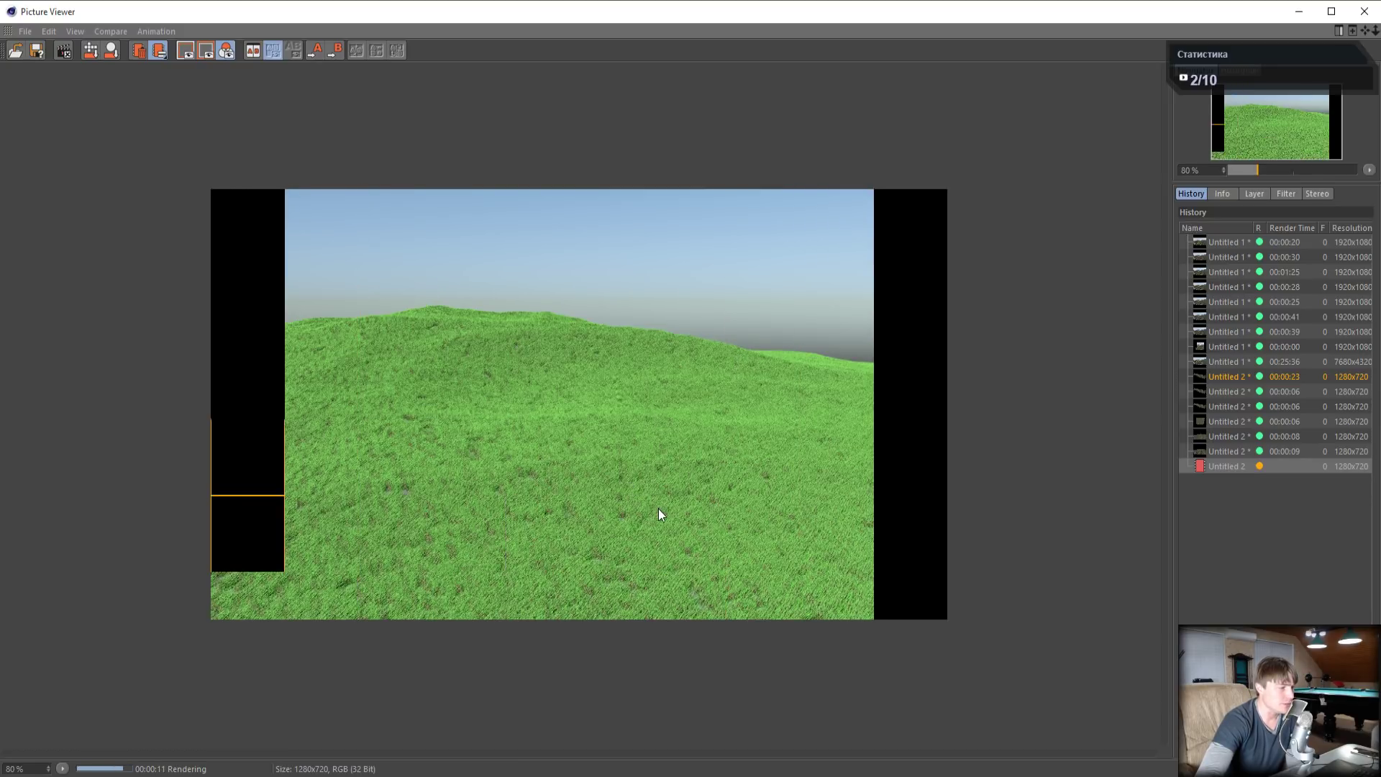
{"action": "left_click", "coordinate": [1299, 11]}
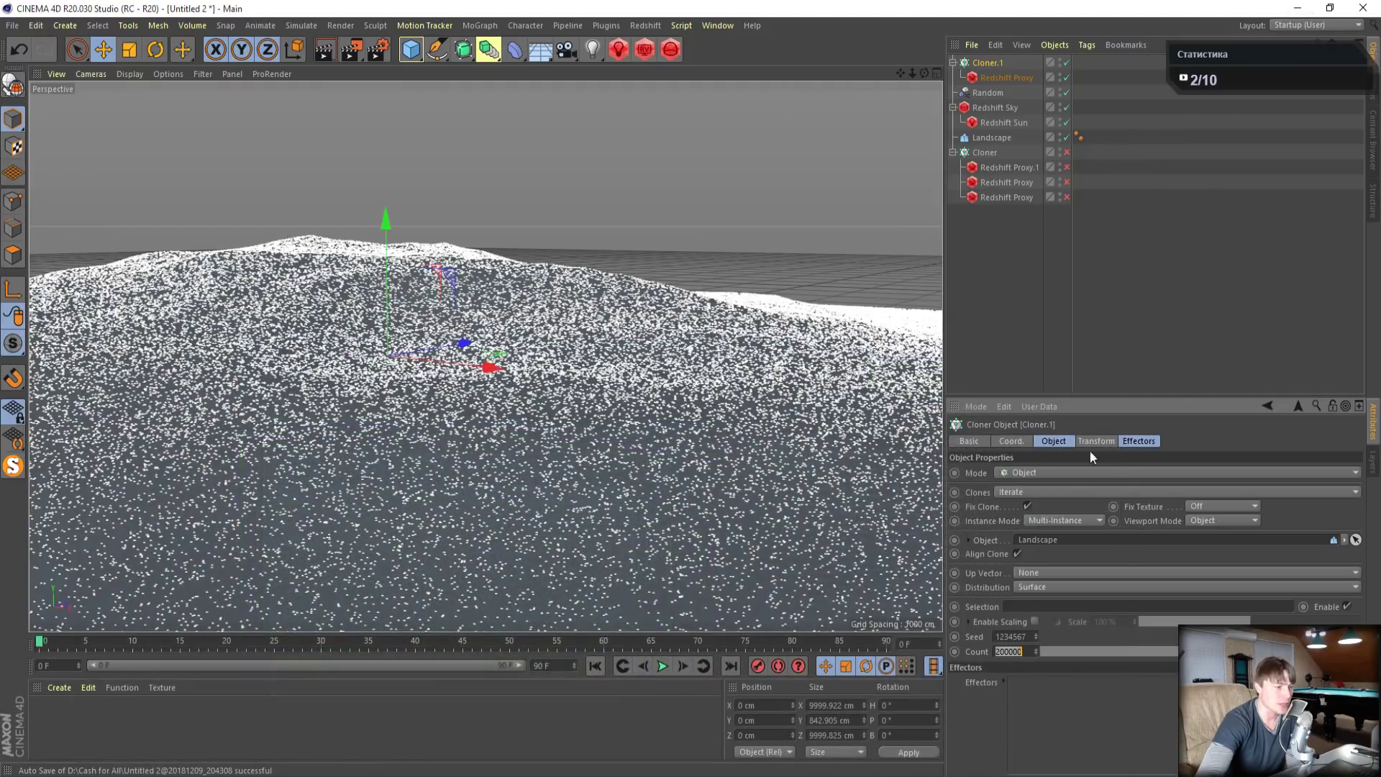
Turn off Align Clone on the grass Cloner and render the scene again to the Picture Viewer
{"action": "left_click", "coordinate": [1017, 553]}
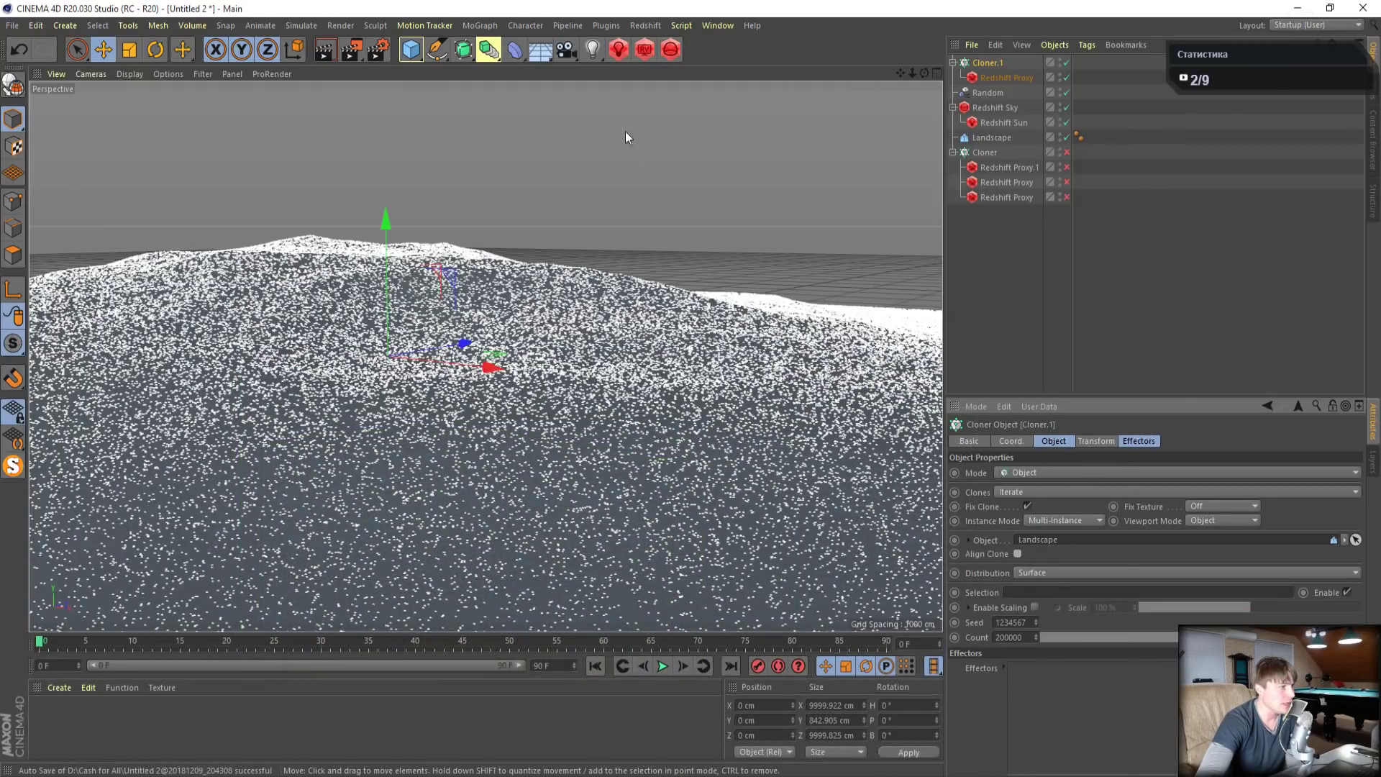
{"action": "left_click", "coordinate": [357, 52]}
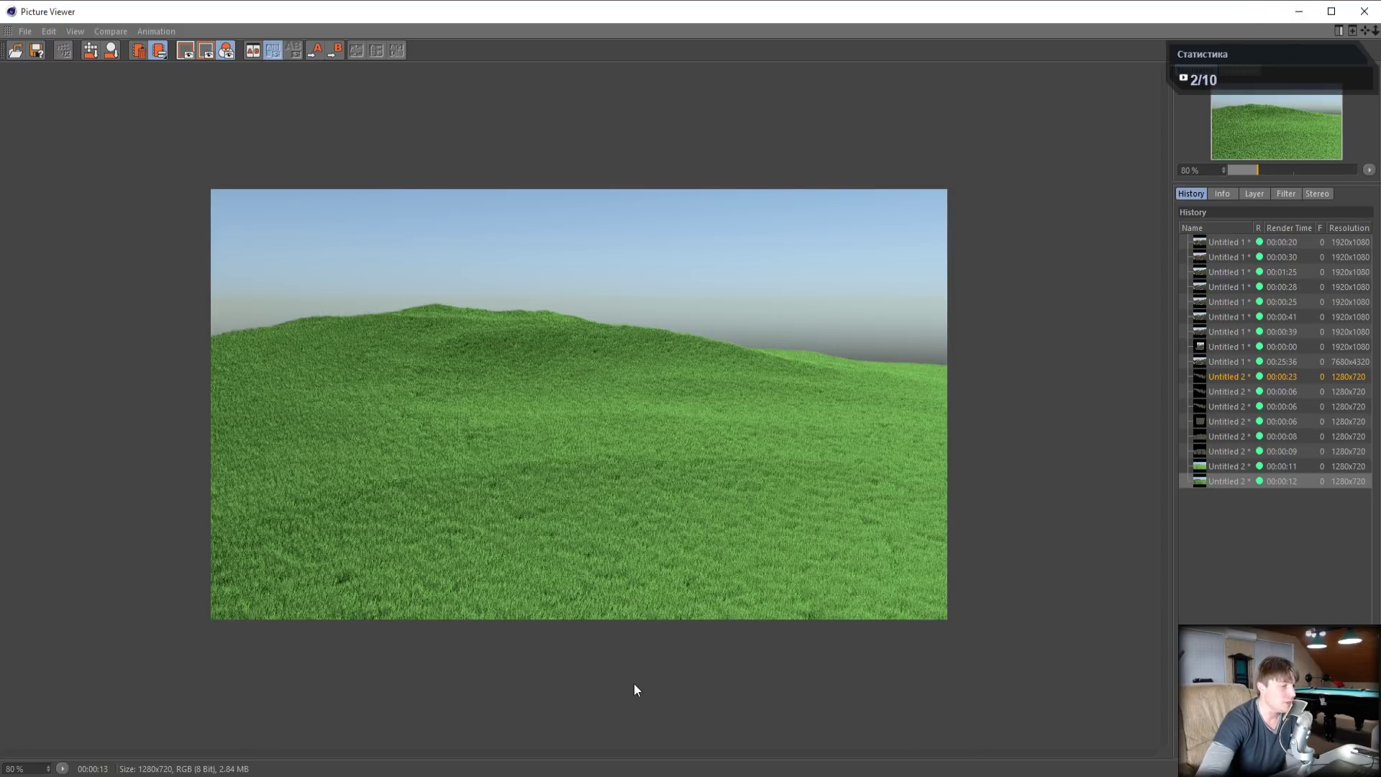
Switch to Chrome and read the render time per frame in the "Forester + Redshift + C4D" tutorial description on Gumroad
{"action": "mouse_move", "coordinate": [227, 775]}
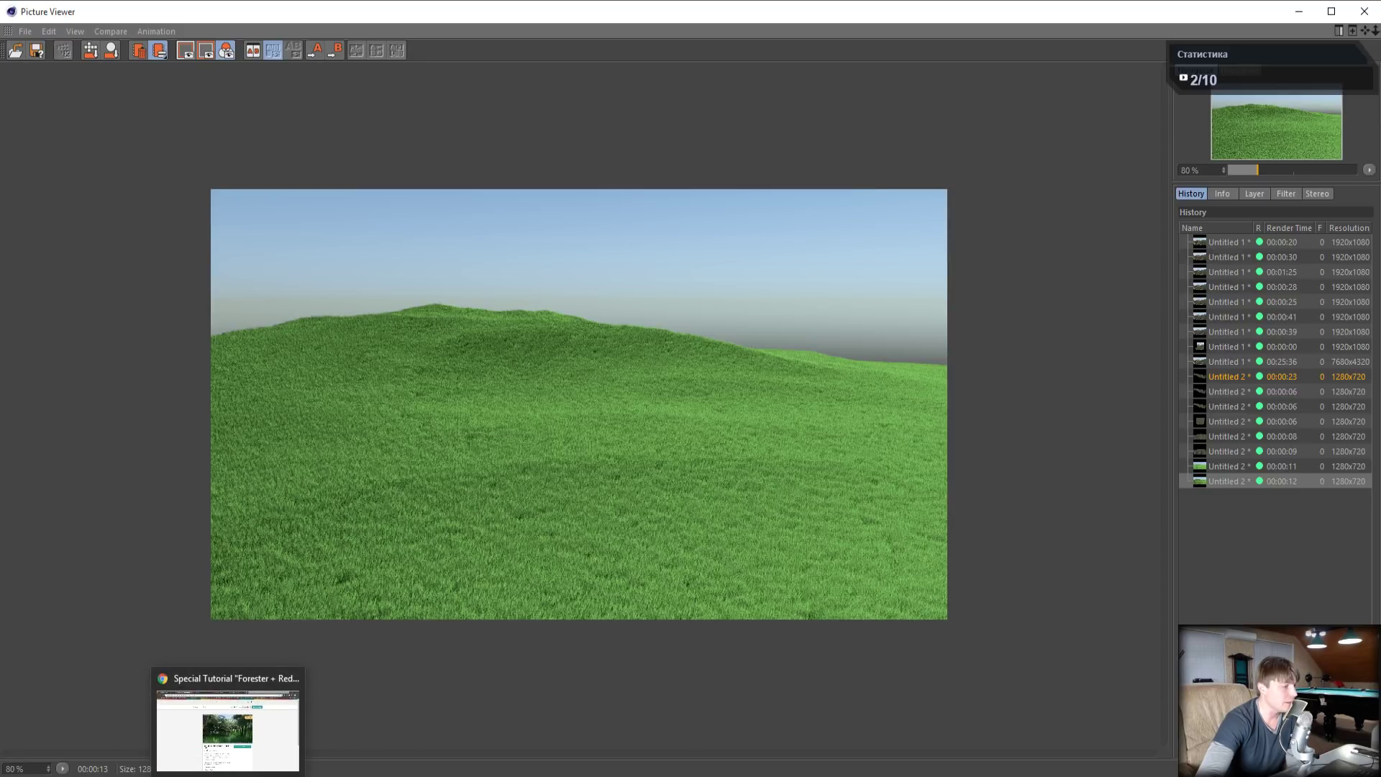
{"action": "left_click", "coordinate": [227, 730]}
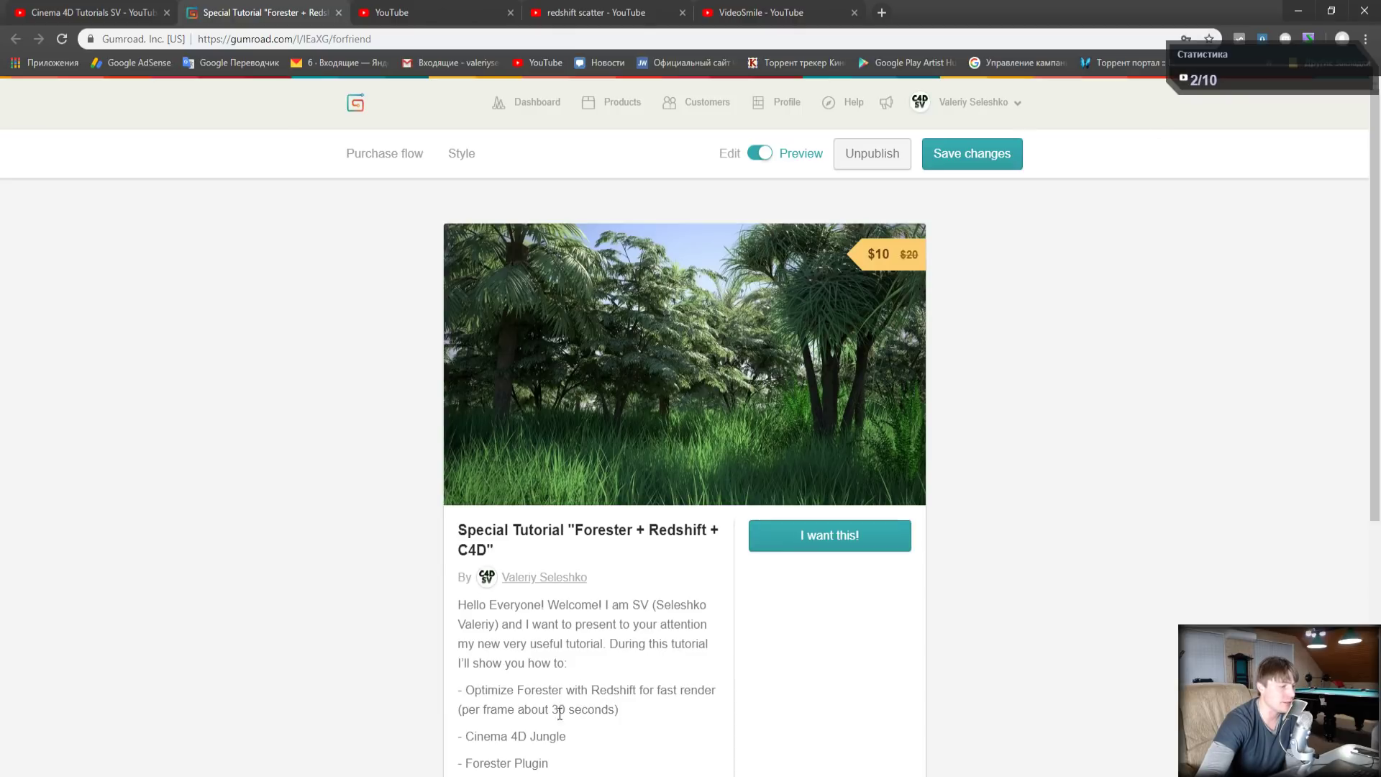
{"action": "left_click_drag", "start_coordinate": [545, 709], "coordinate": [587, 709]}
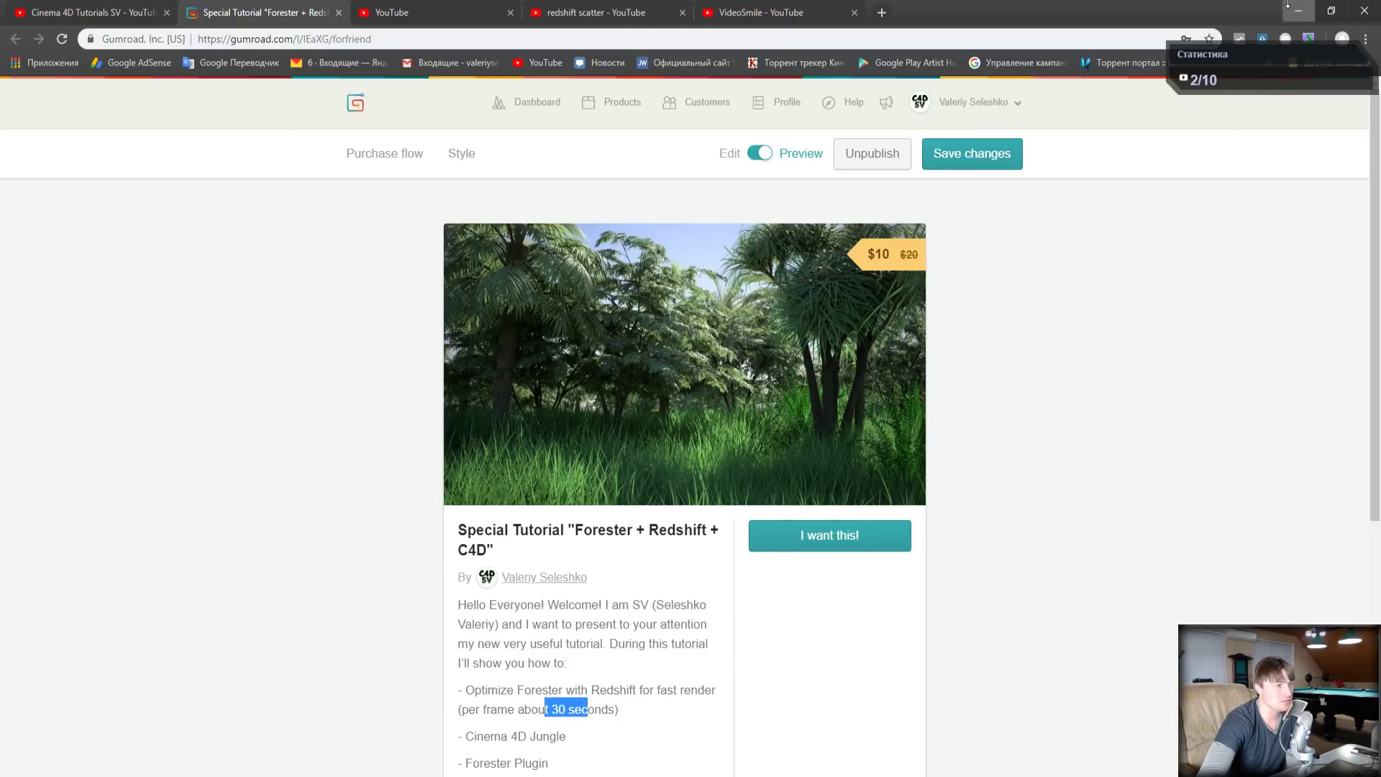
{"action": "left_click", "coordinate": [1288, 6]}
{"action": "left_click", "coordinate": [1298, 11]}
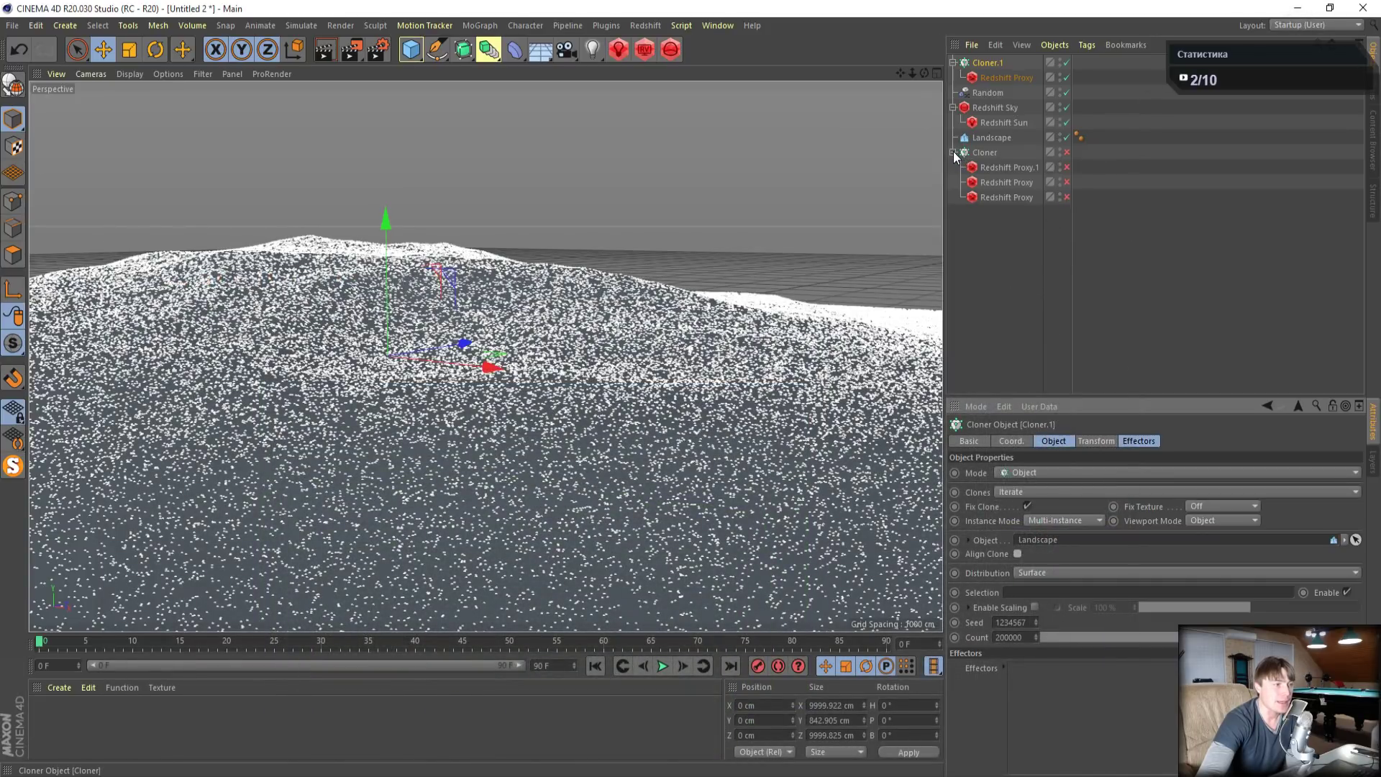
Re-enable the tree Cloner and its three Redshift proxies and render trees and grass together in the Picture Viewer
{"action": "left_click", "coordinate": [1066, 152]}
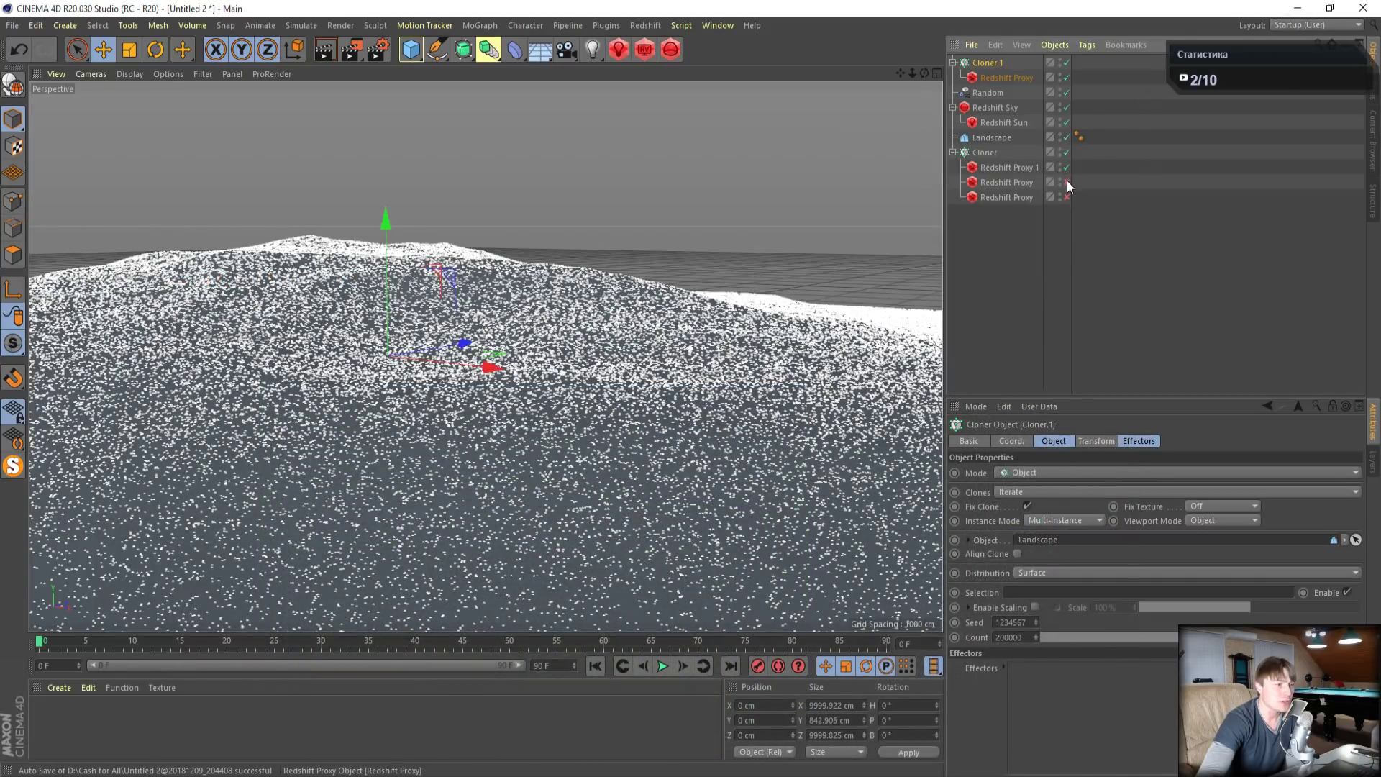
{"action": "left_click", "coordinate": [1067, 197]}
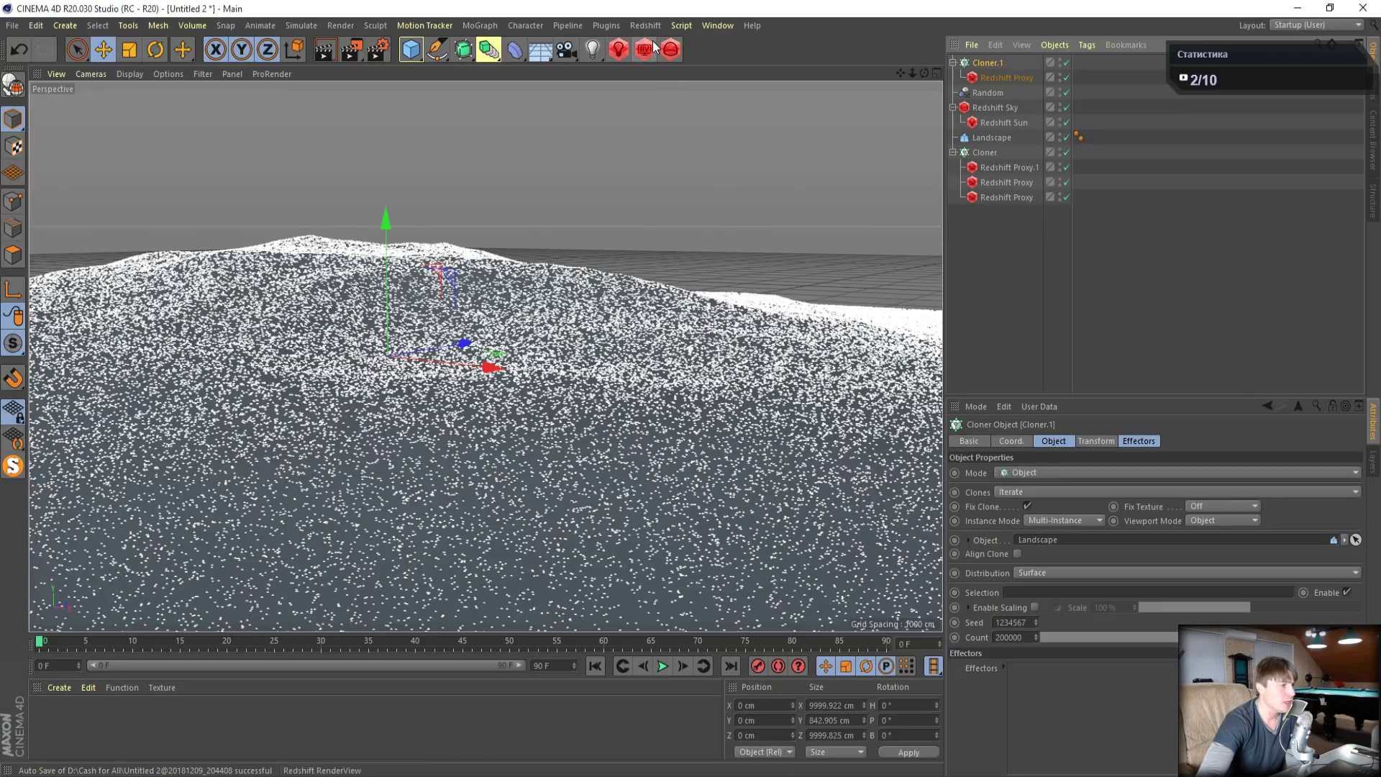
{"action": "left_click", "coordinate": [347, 55]}
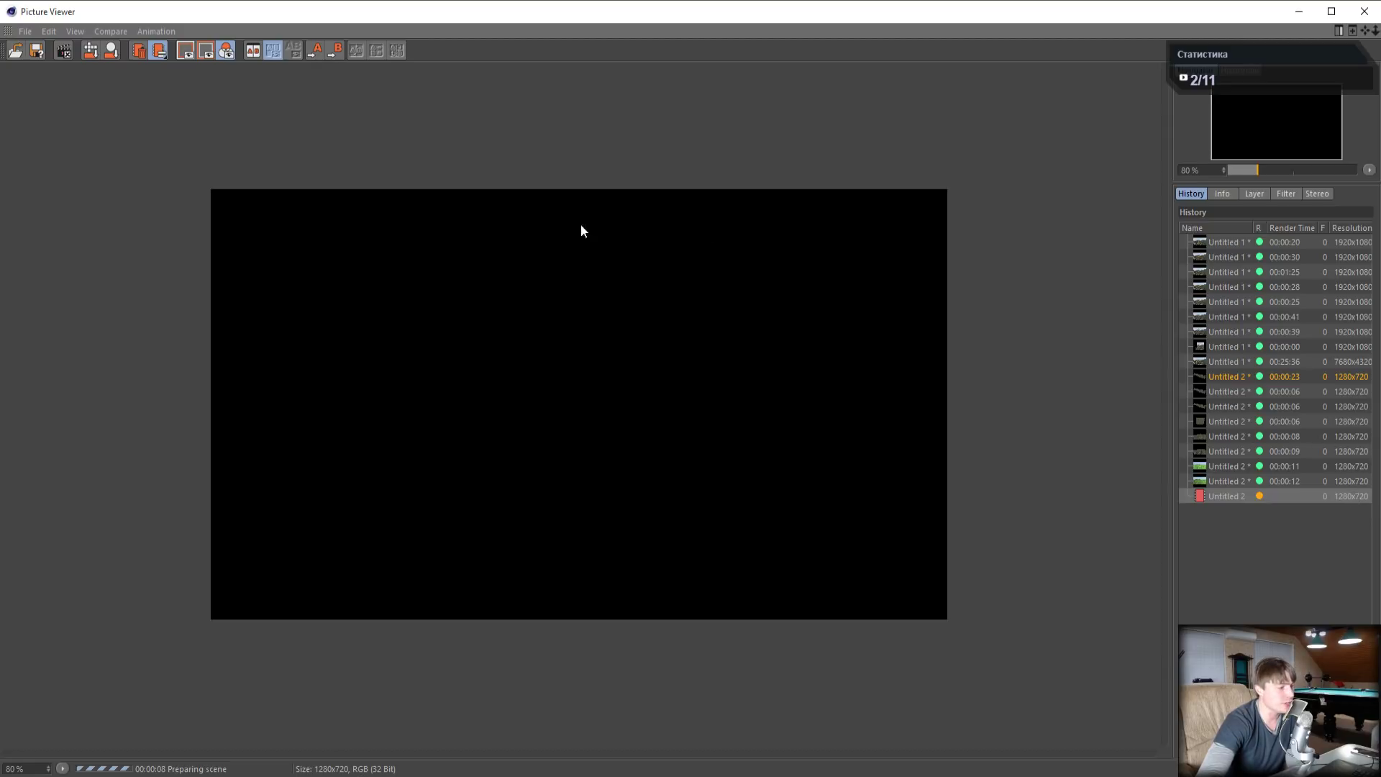
{"action": "scroll", "coordinate": [532, 529], "scroll_direction": "up", "scroll_amount": 1}
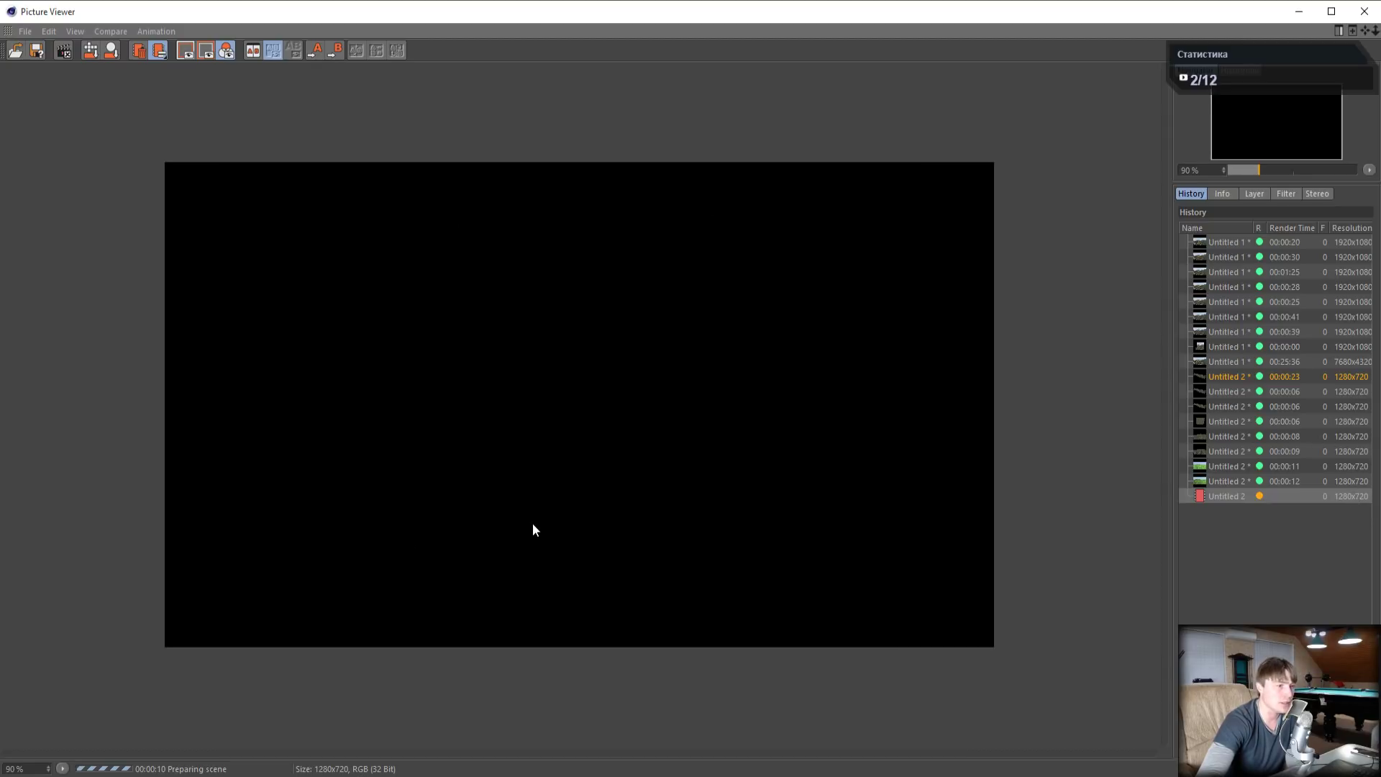
{"action": "scroll", "coordinate": [532, 529], "scroll_direction": "up", "scroll_amount": 1}
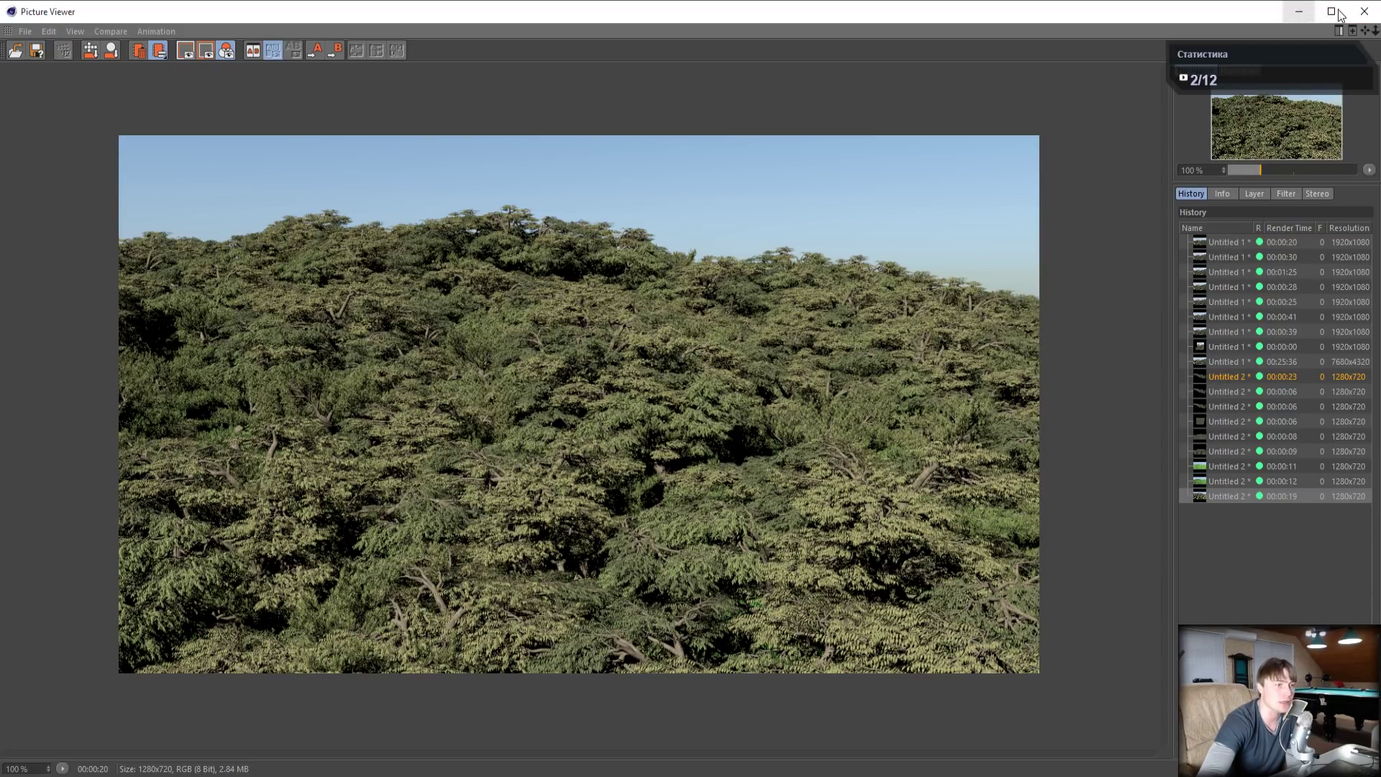
{"action": "left_click", "coordinate": [1364, 11]}
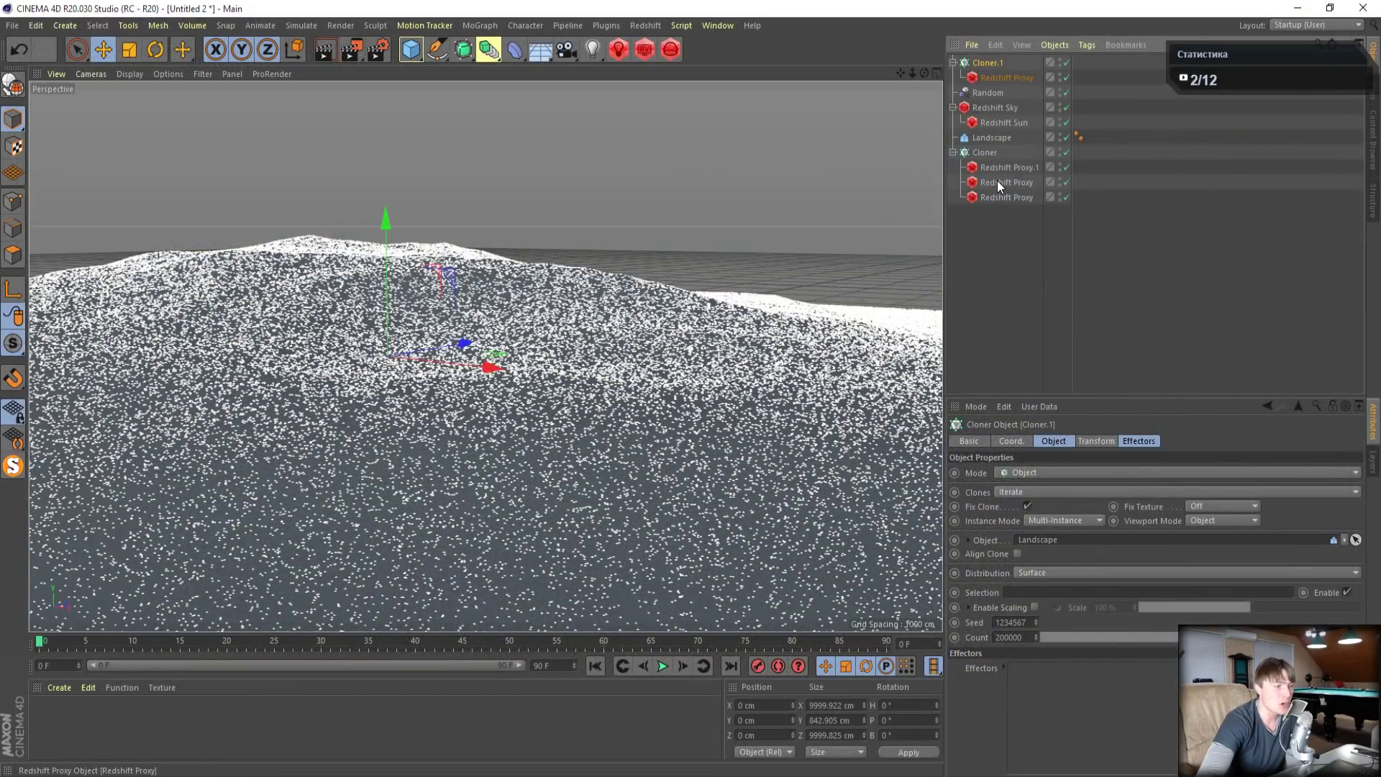
Check the counts of the grass and tree Cloners and view the Gumroad tutorial page in Chrome again
{"action": "double_click", "coordinate": [1010, 637]}
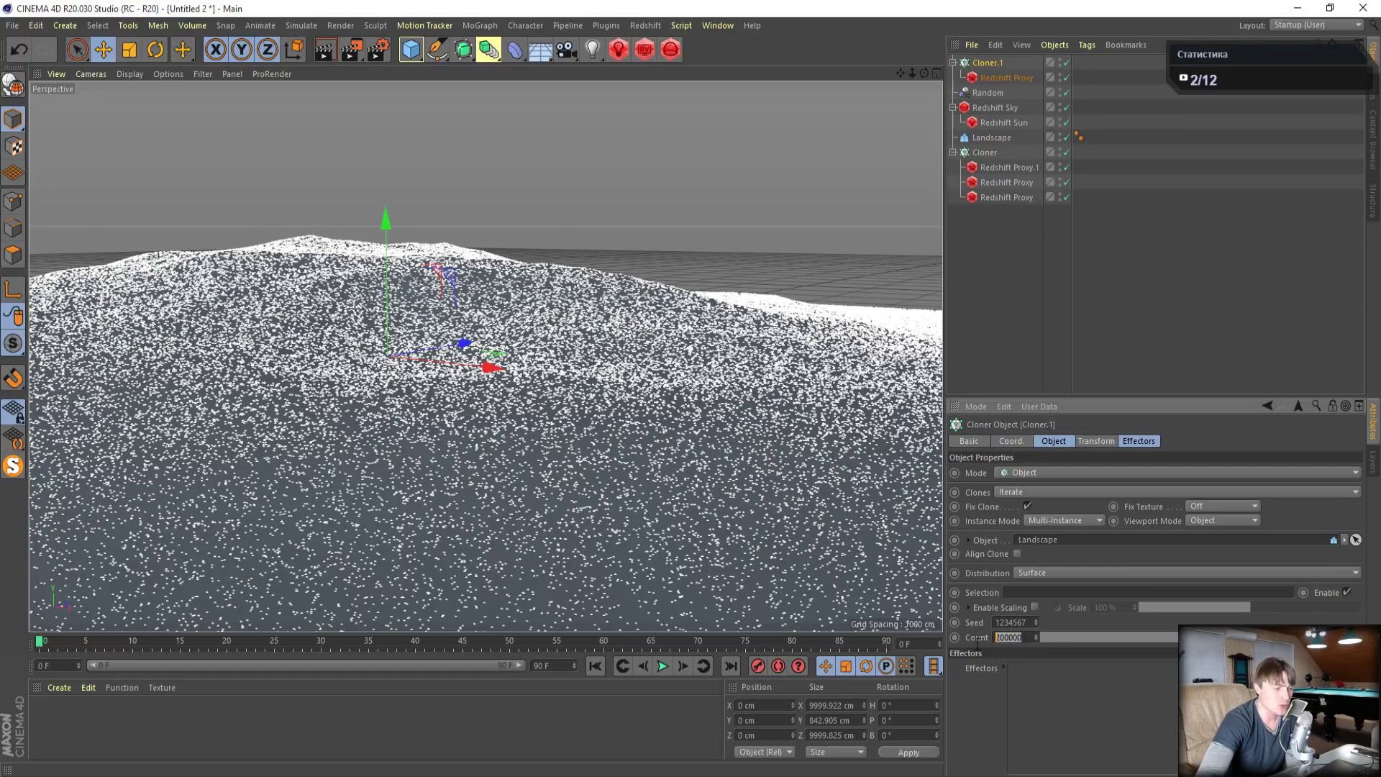
{"action": "left_click", "coordinate": [986, 152]}
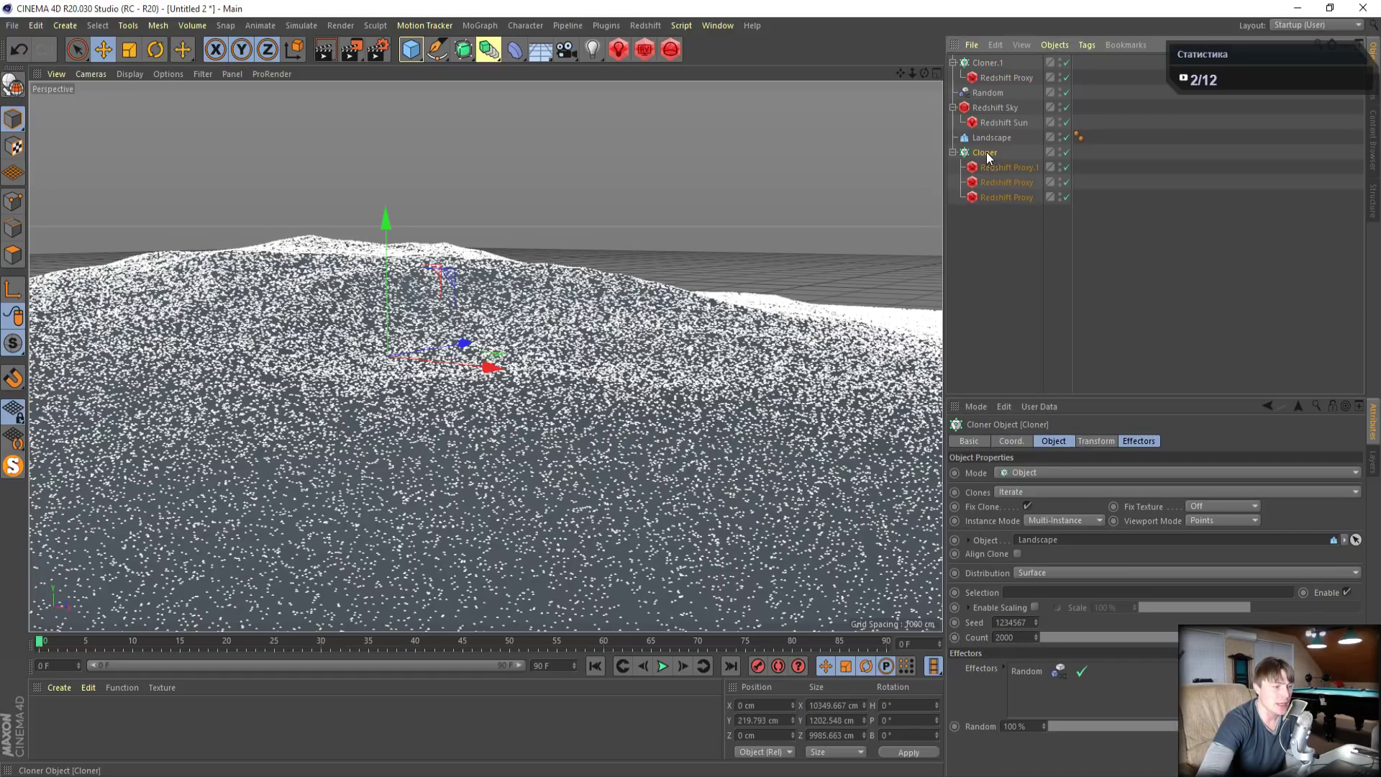
{"action": "double_click", "coordinate": [1022, 638]}
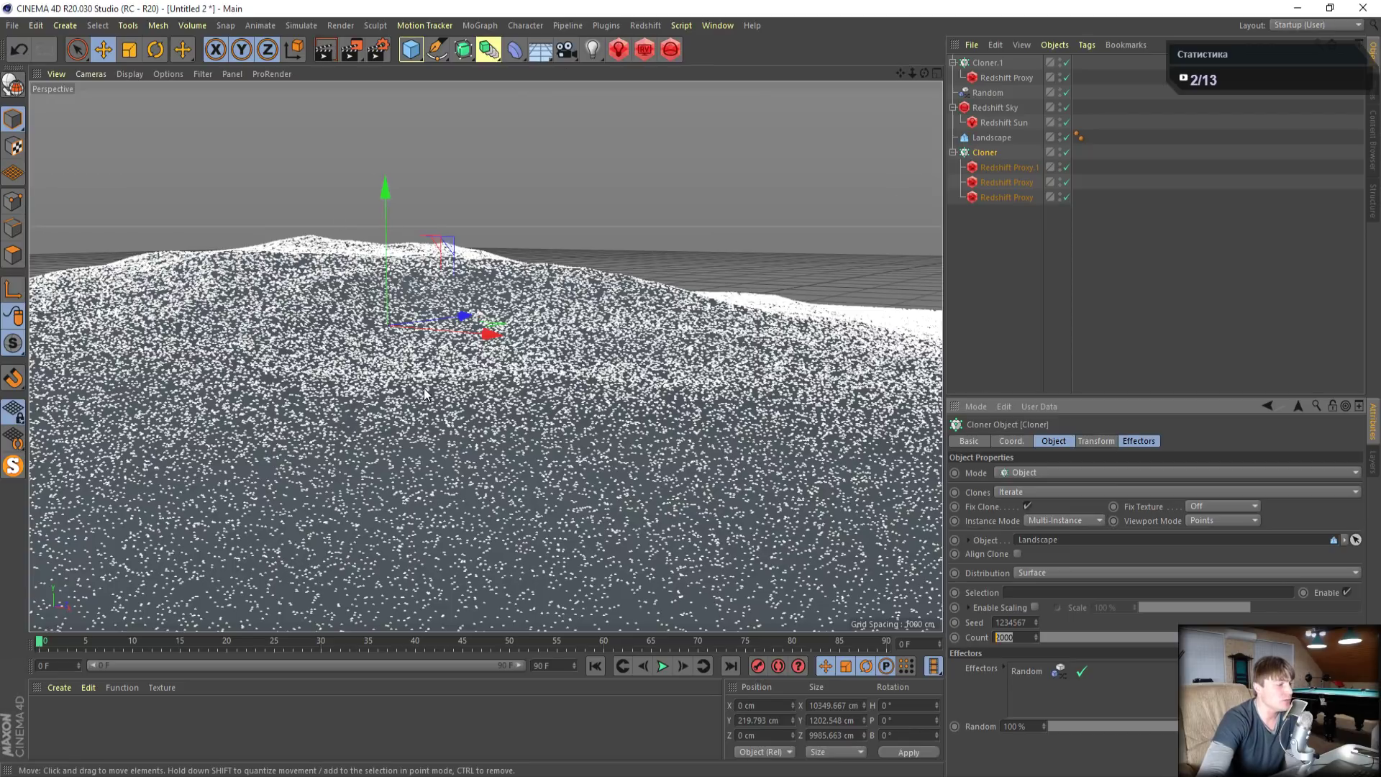
{"action": "key", "text": "alt+Tab"}
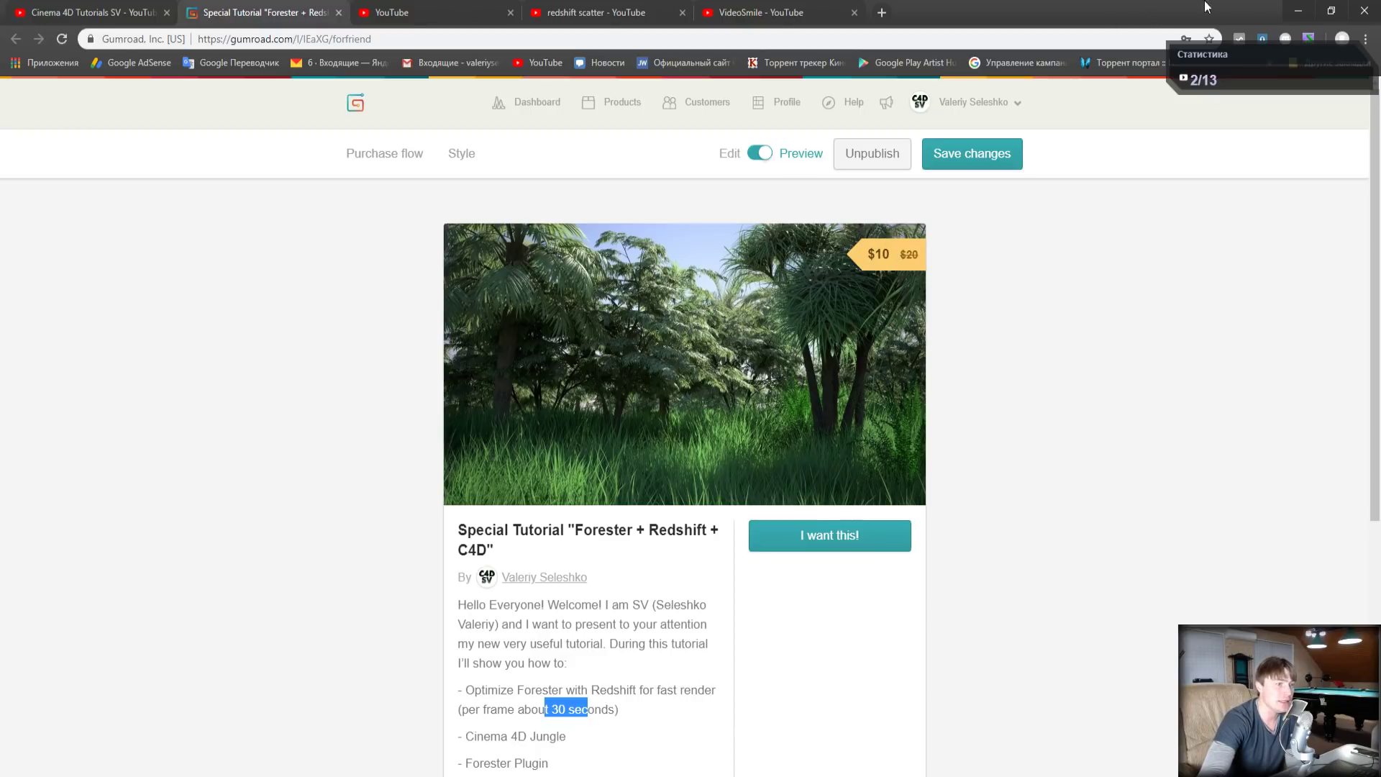
{"action": "left_click", "coordinate": [1301, 11]}
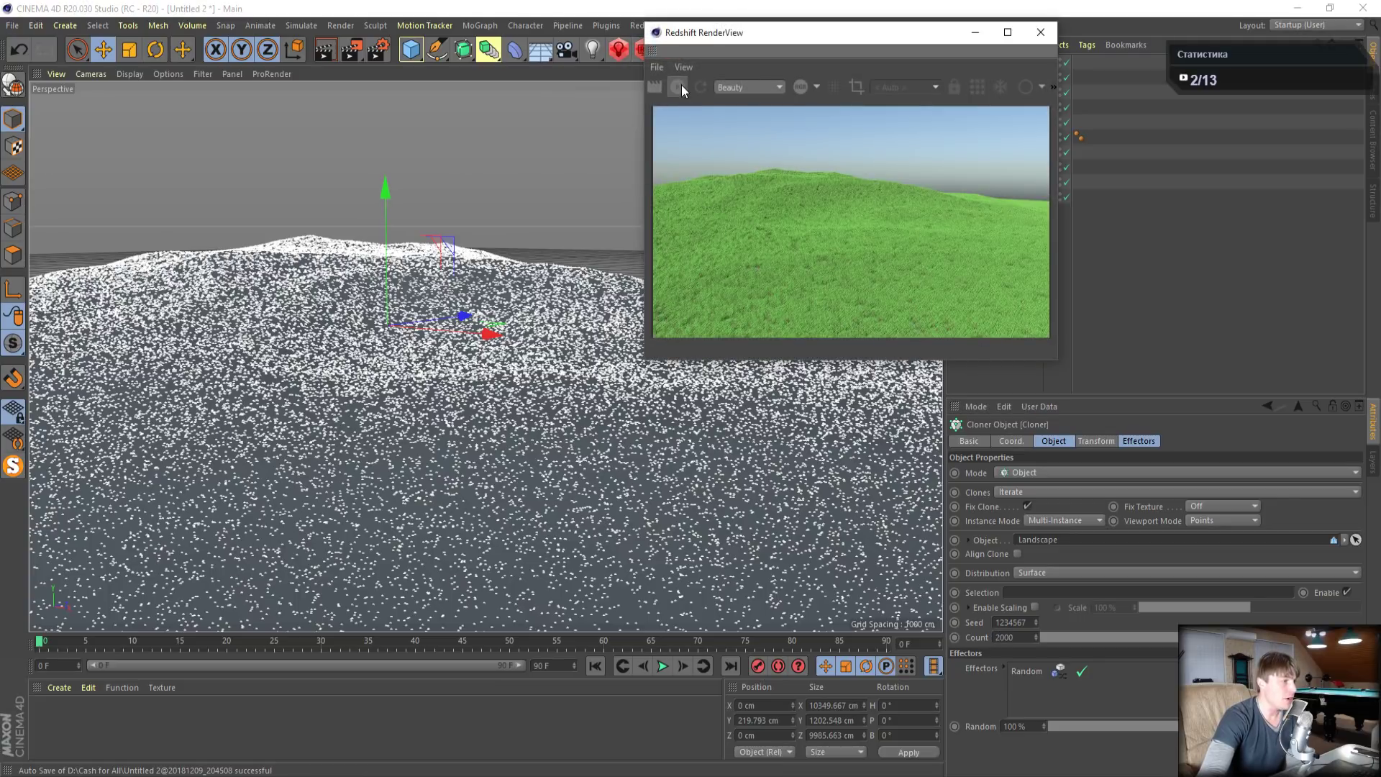
Preview the combined trees and grass in the Redshift RenderView and toggle bucket rendering
{"action": "left_click_drag", "start_coordinate": [744, 40], "coordinate": [131, 89]}
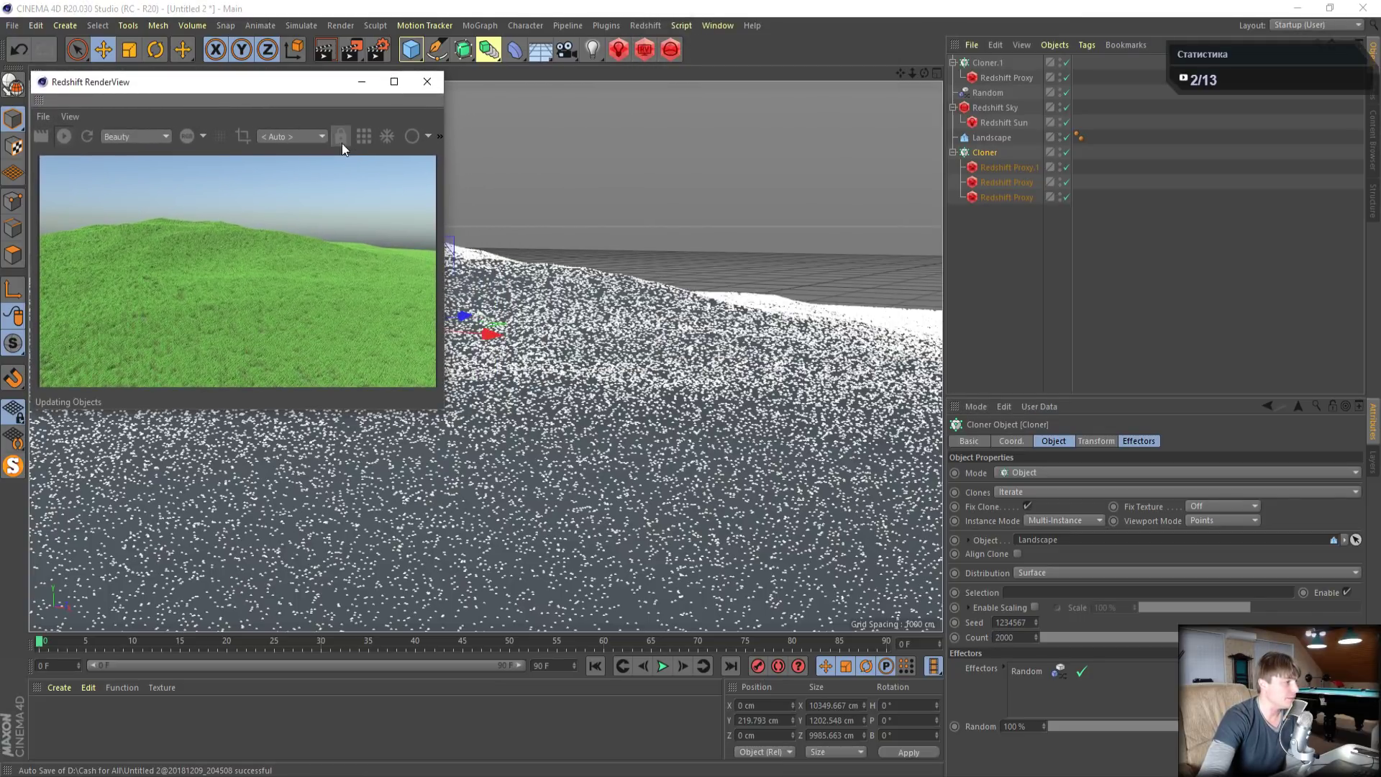
{"action": "left_click", "coordinate": [365, 137]}
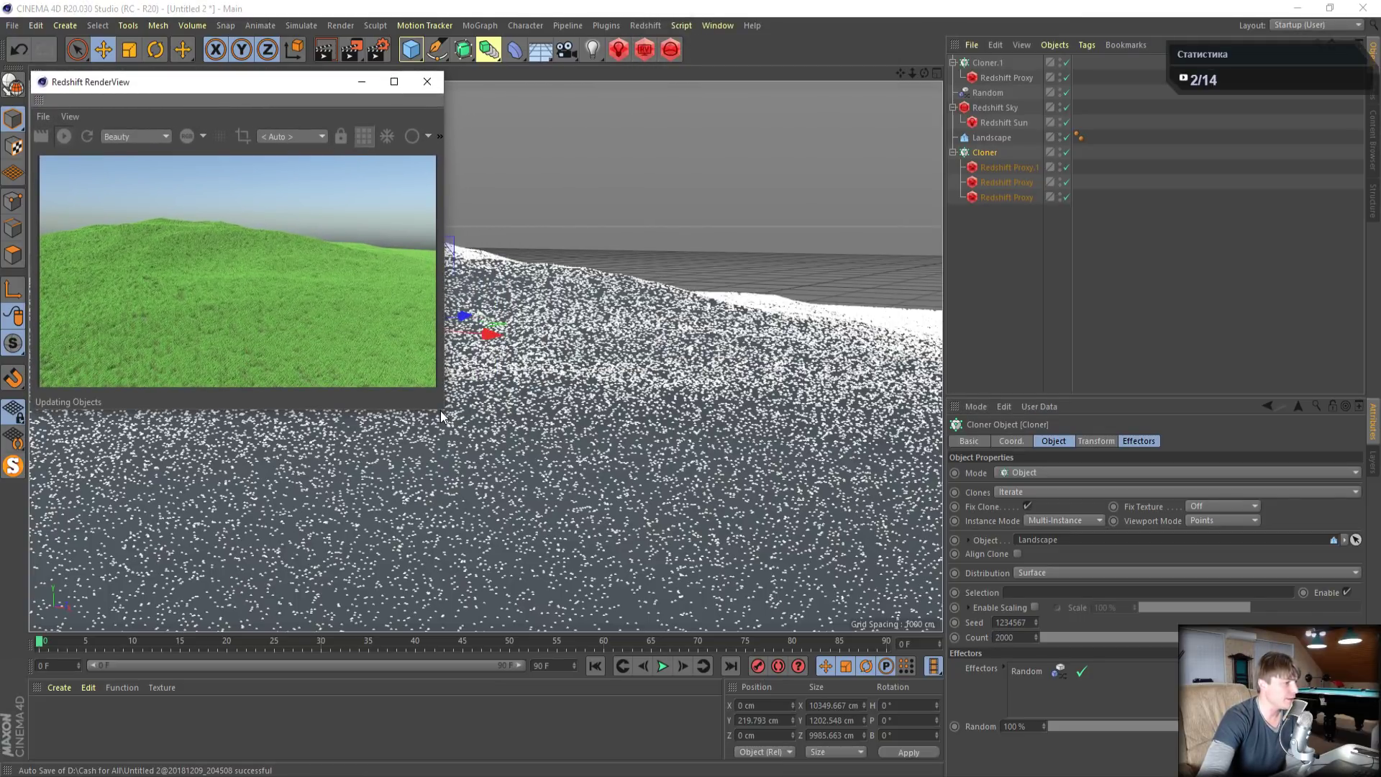
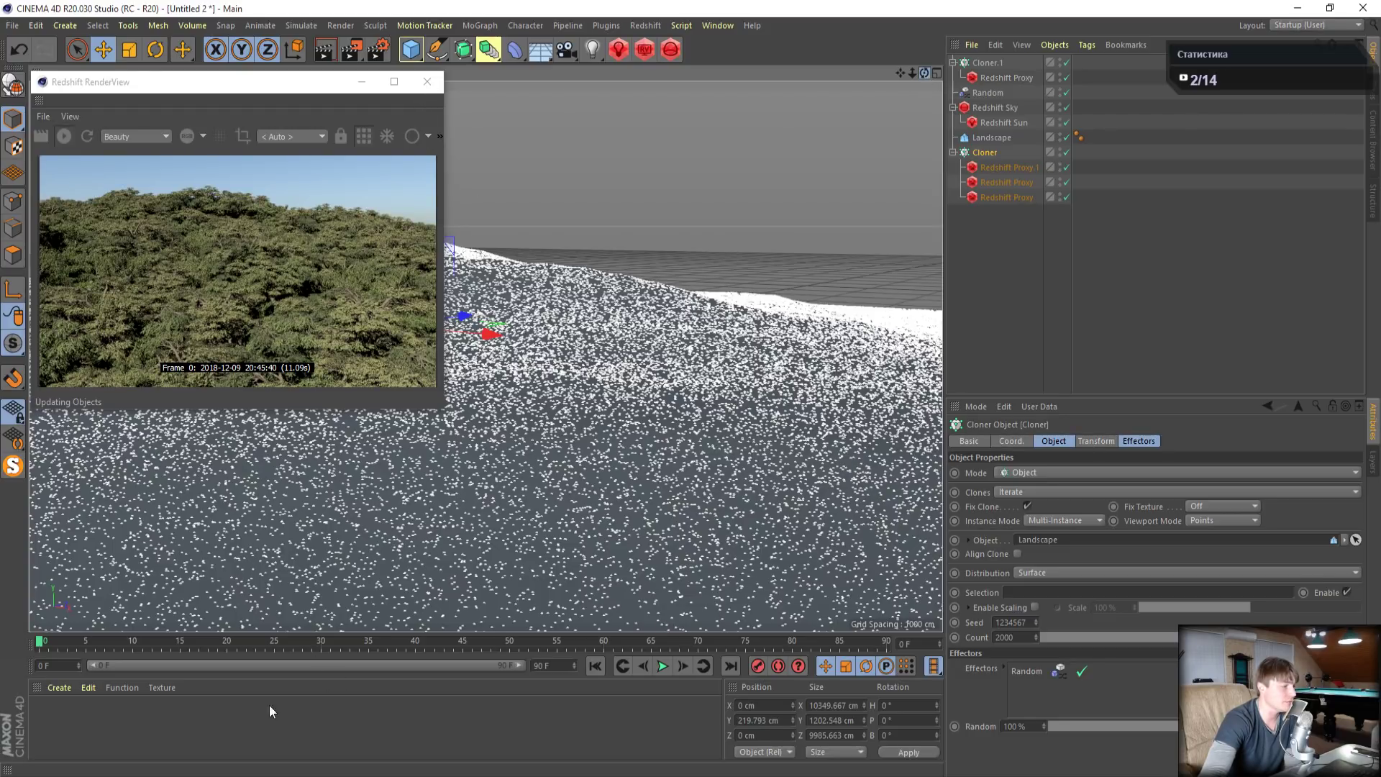
{"action": "mouse_move", "coordinate": [467, 670]}
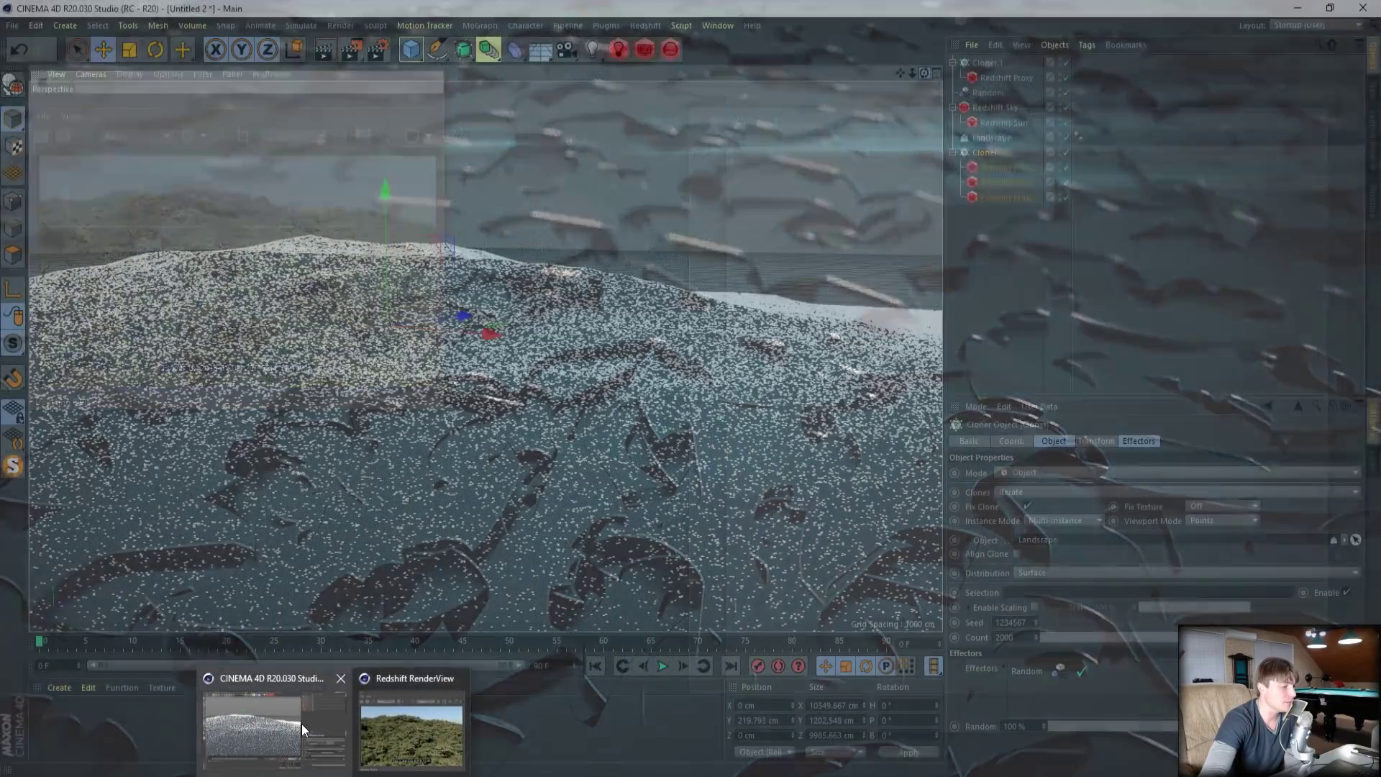
{"action": "left_click", "coordinate": [300, 724]}
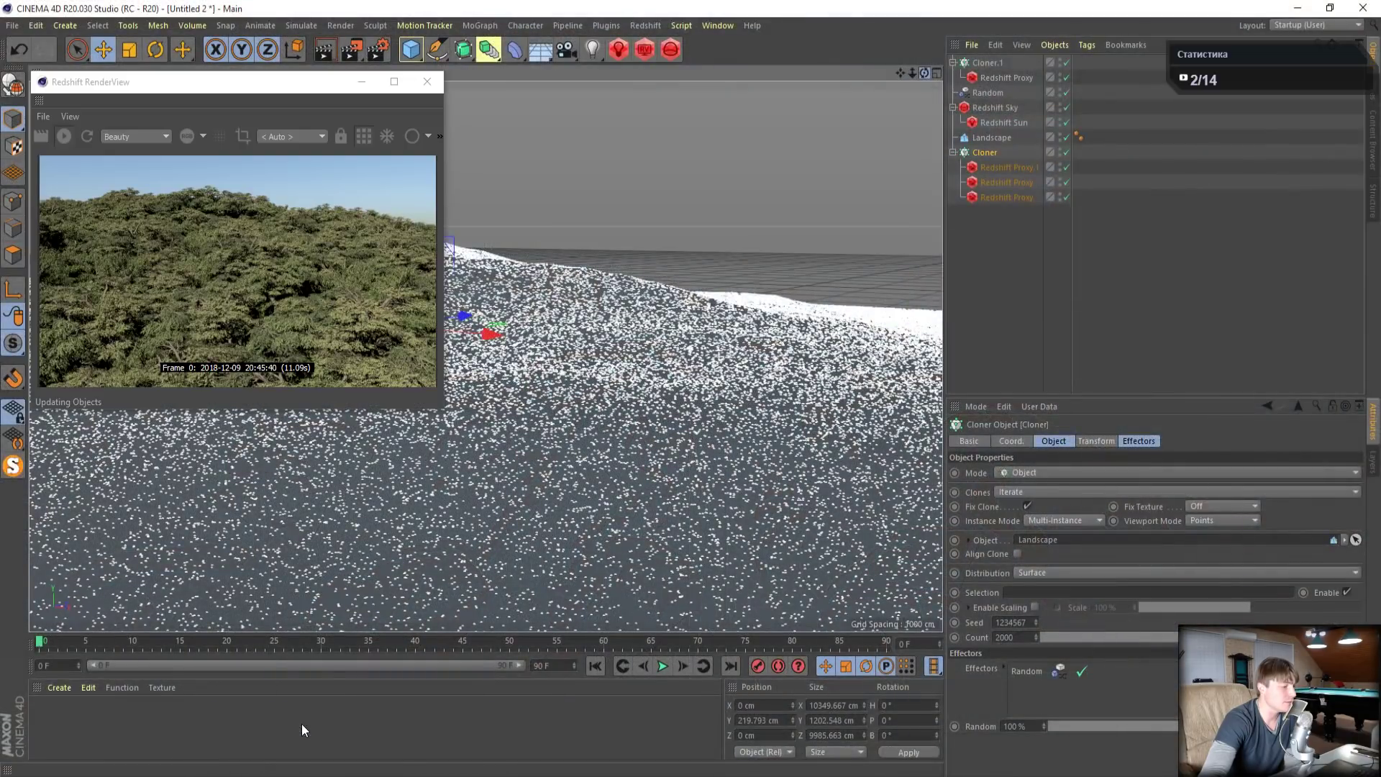
{"action": "mouse_move", "coordinate": [334, 775]}
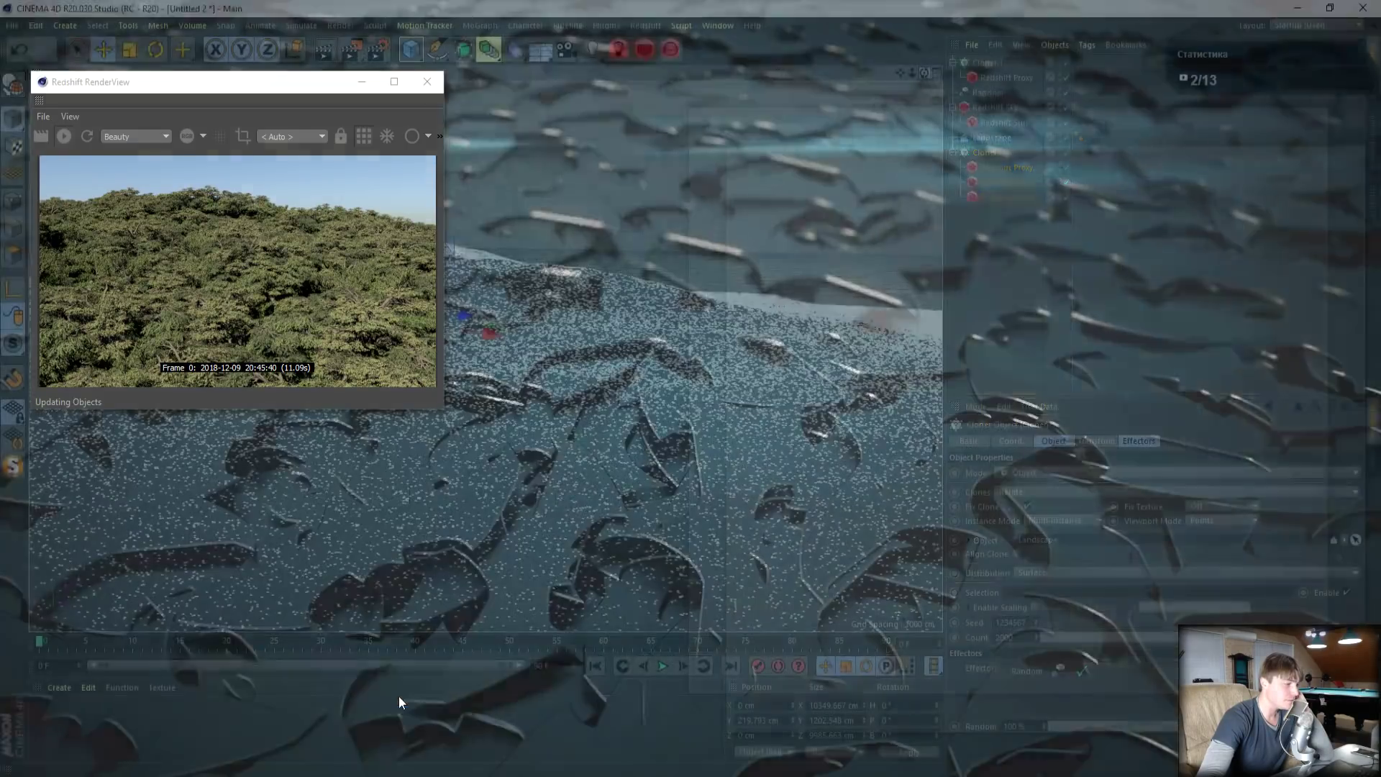
{"action": "left_click", "coordinate": [388, 703]}
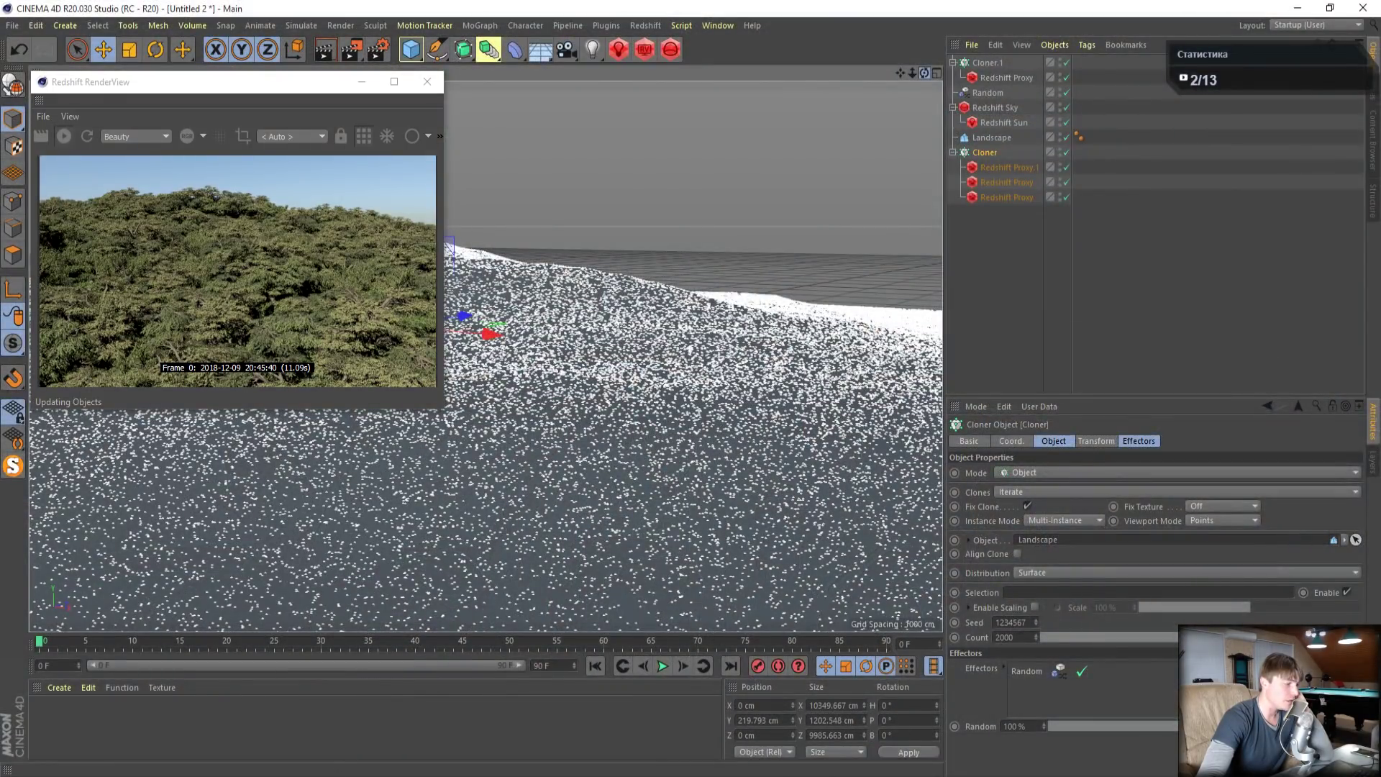
{"action": "mouse_move", "coordinate": [228, 775]}
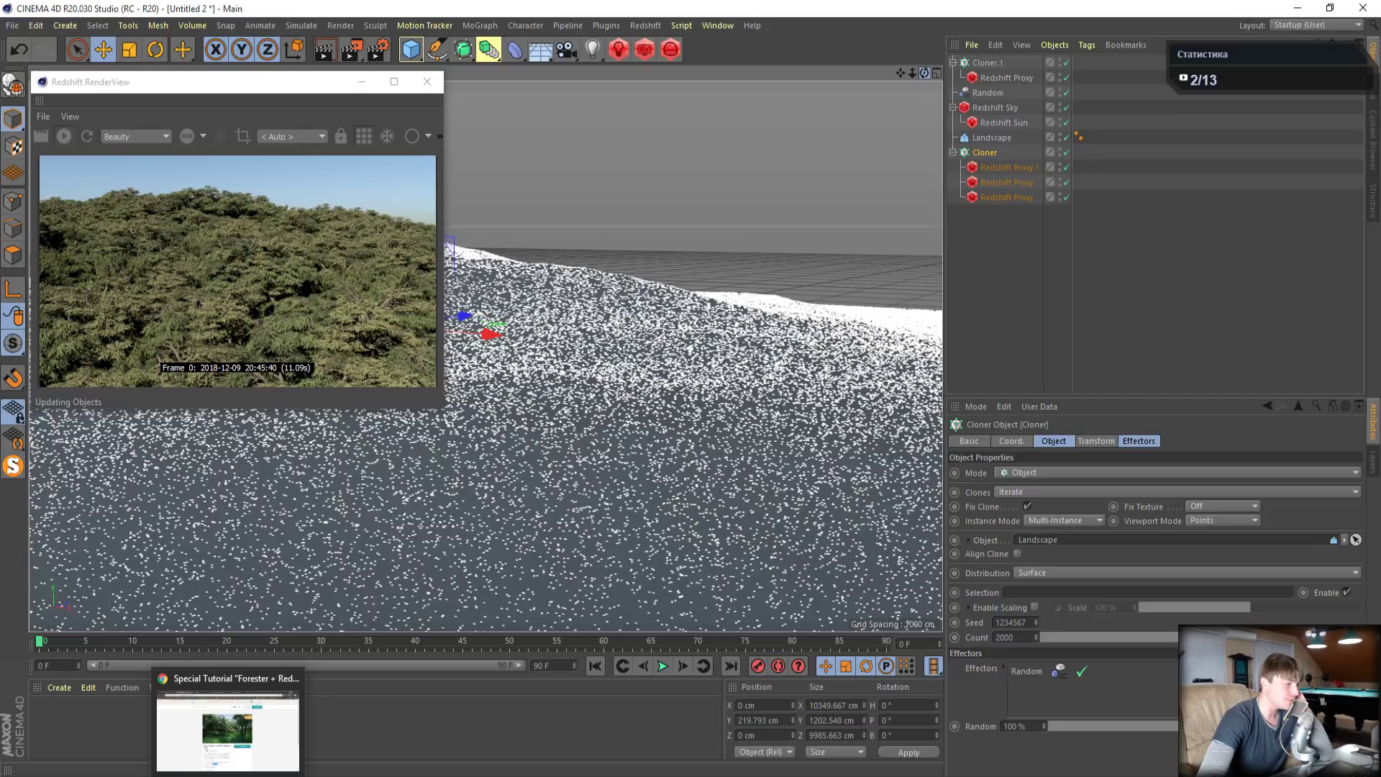
End the unresponsive Cinema 4D task in Task Manager, relaunch Cinema 4D and minimize Task Manager
{"action": "mouse_move", "coordinate": [333, 776]}
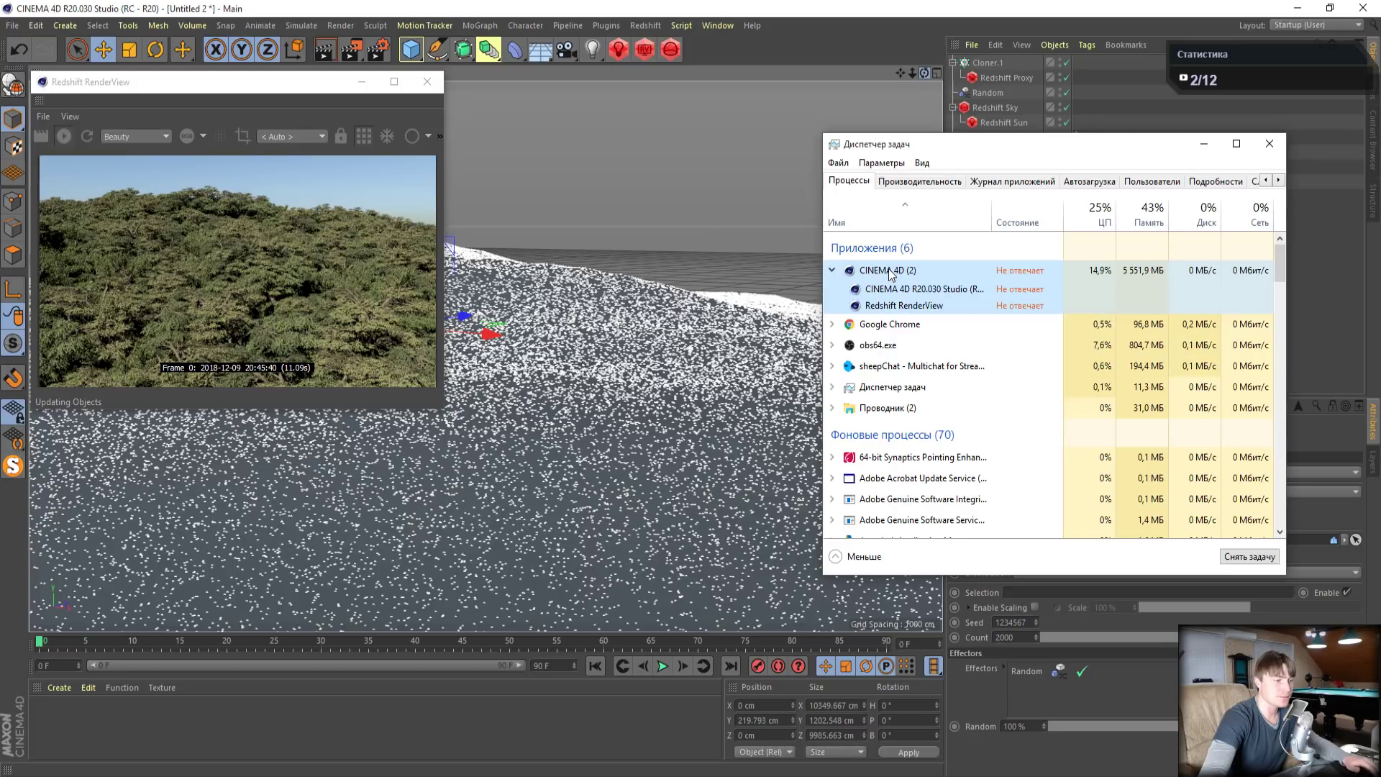
{"action": "left_click", "coordinate": [1250, 556]}
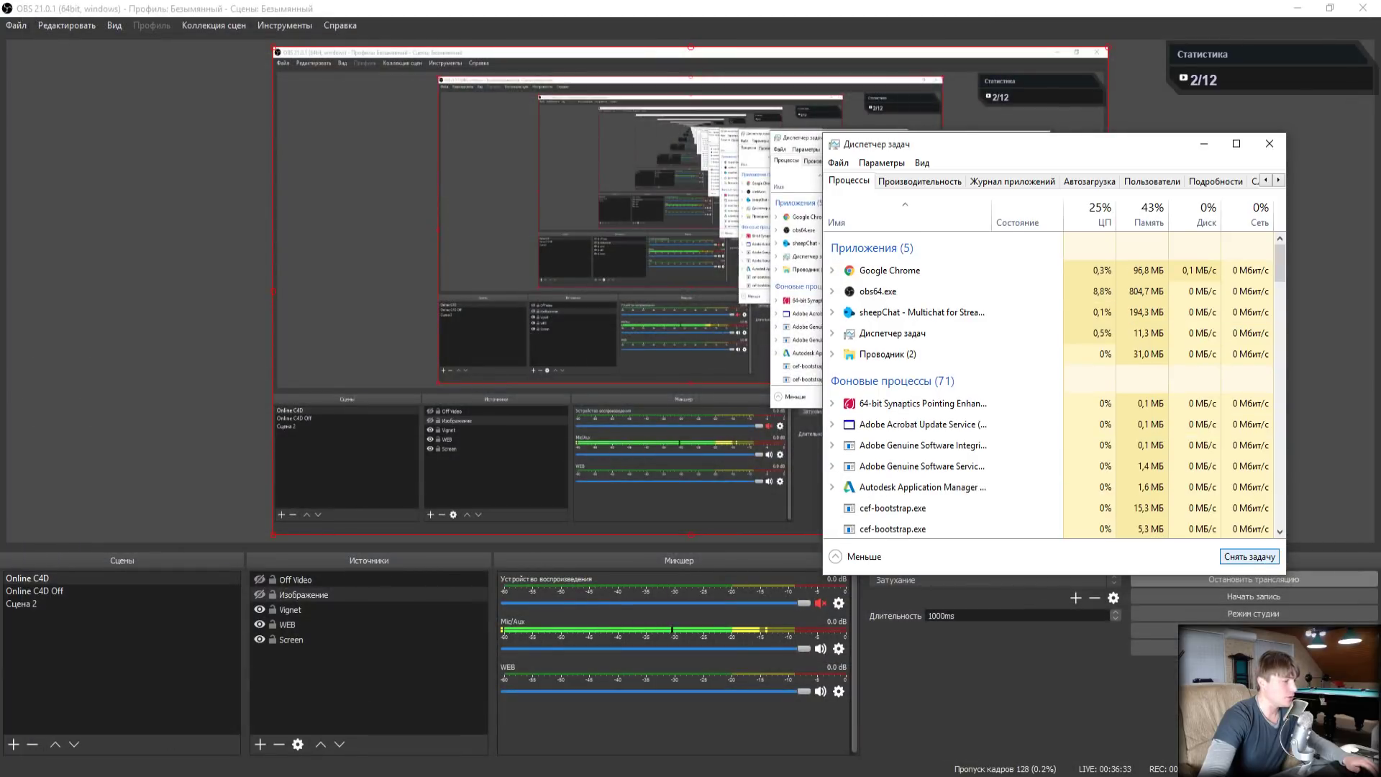
{"action": "key", "text": "super"}
{"action": "left_click", "coordinate": [515, 440]}
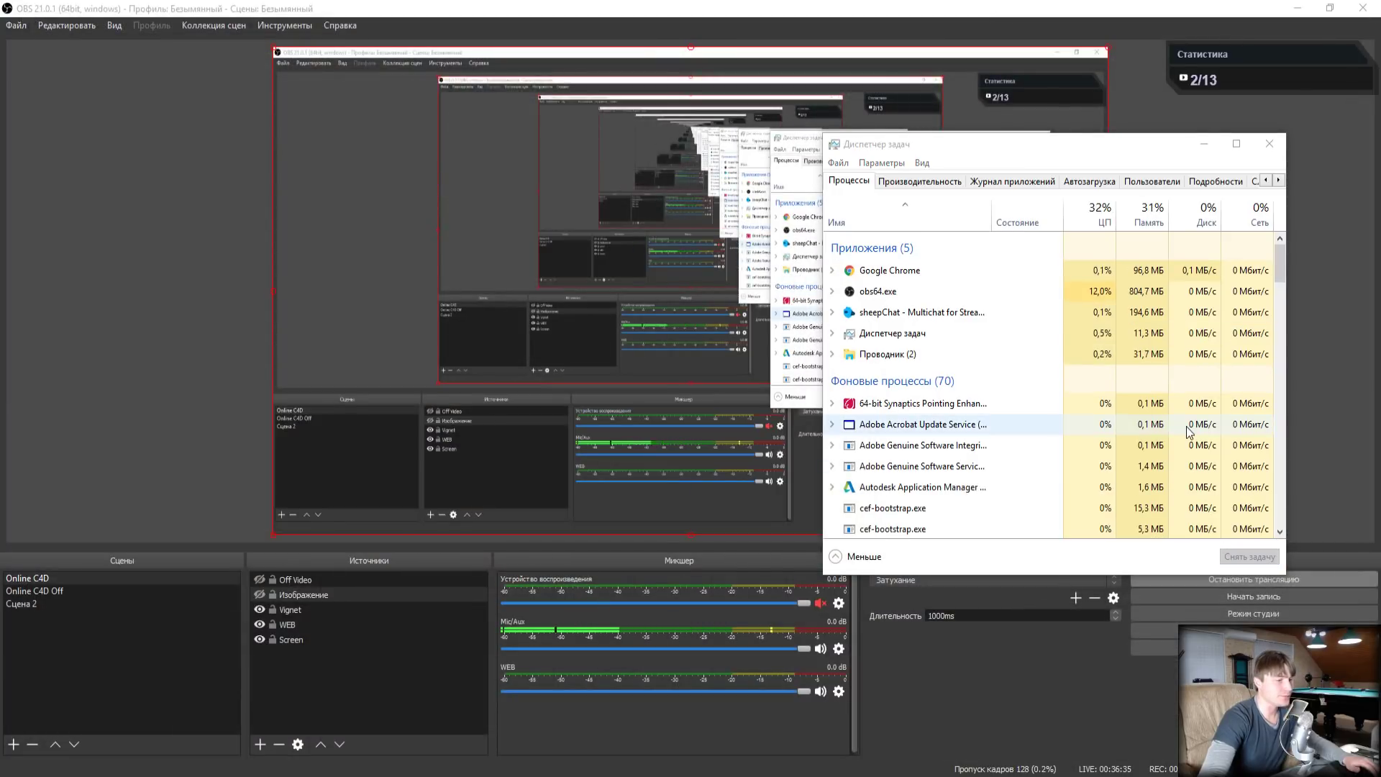
{"action": "left_click_drag", "start_coordinate": [1025, 146], "coordinate": [1061, 128]}
{"action": "left_click", "coordinate": [1239, 128]}
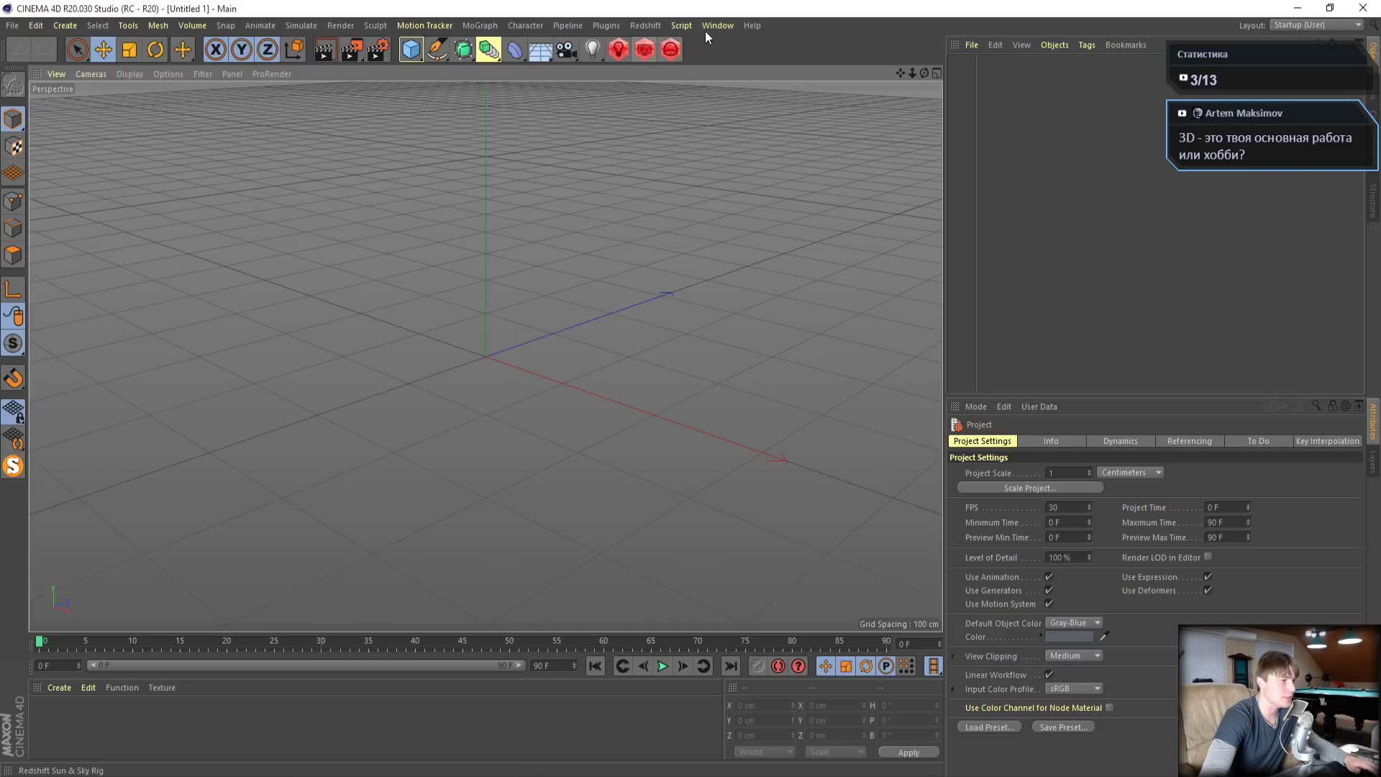
Add a Landscape object and set its width and depth to 10000 cm each
{"action": "left_click", "coordinate": [413, 50]}
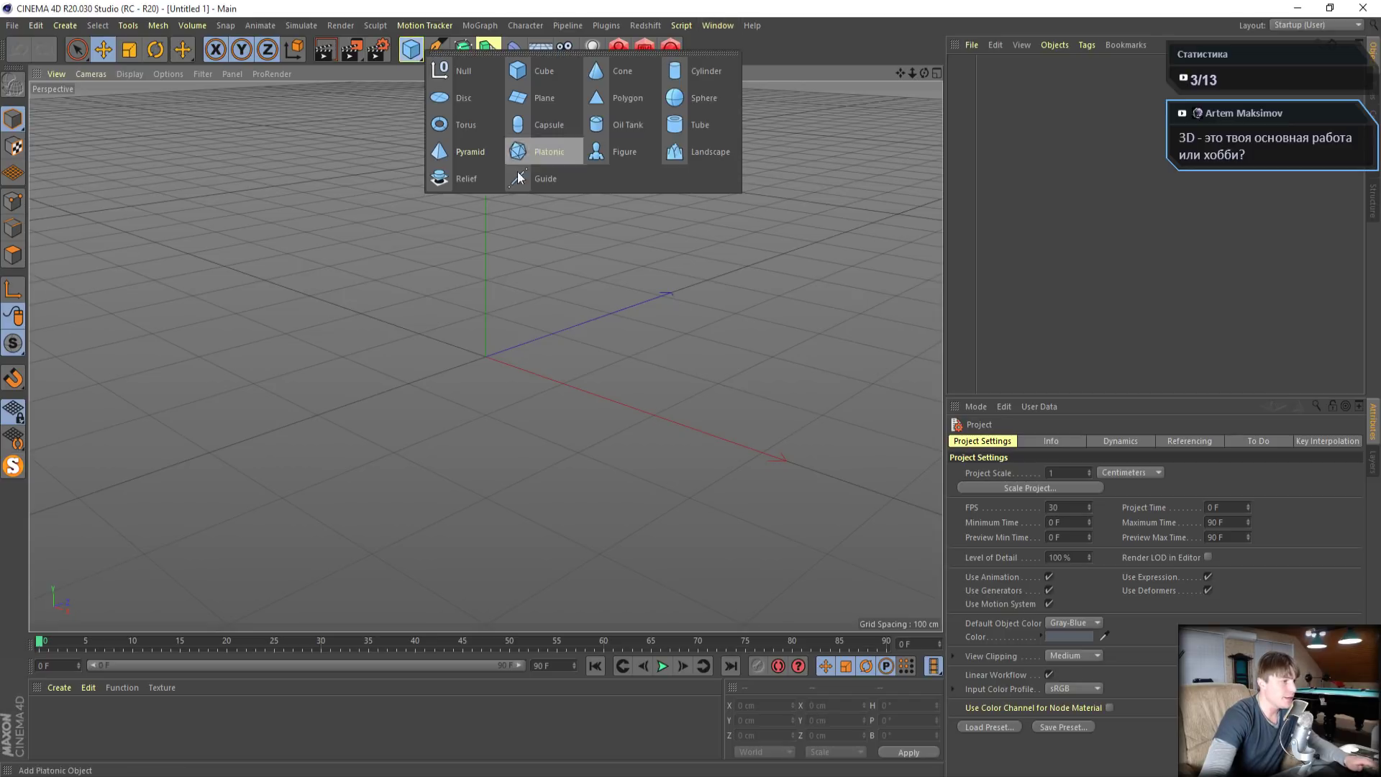
{"action": "left_click", "coordinate": [697, 150]}
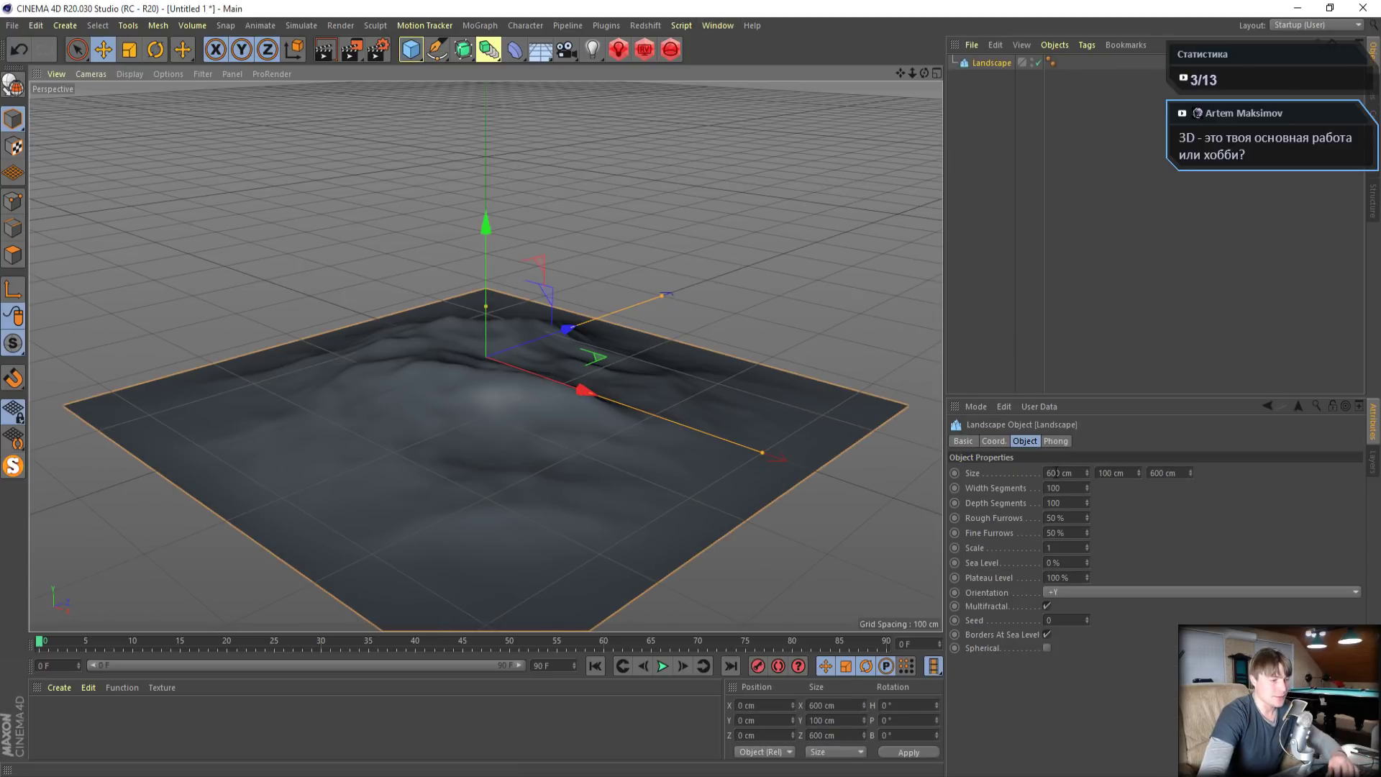
{"action": "left_click_drag", "start_coordinate": [1053, 472], "coordinate": [1008, 472]}
{"action": "type", "text": "10"}
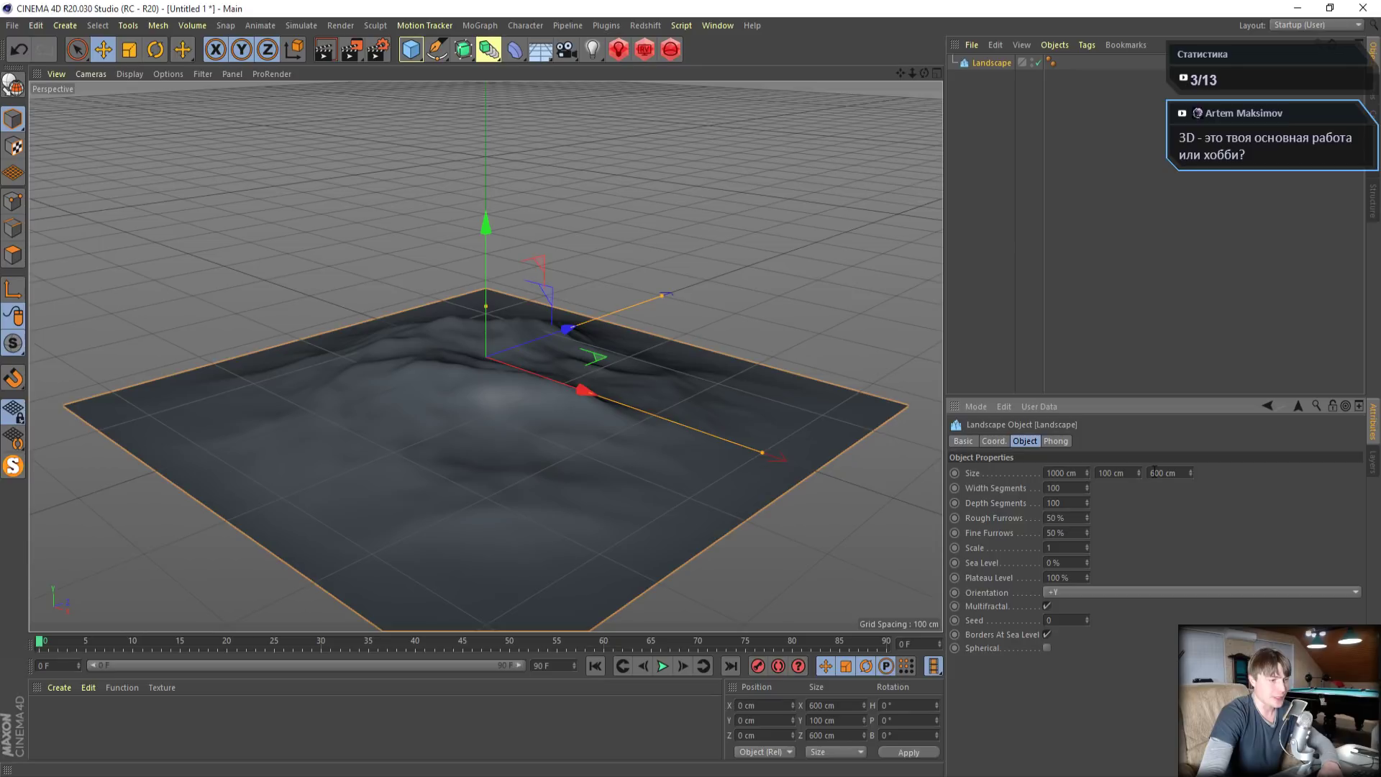
{"action": "type", "text": "100"}
{"action": "left_click", "coordinate": [1064, 473]}
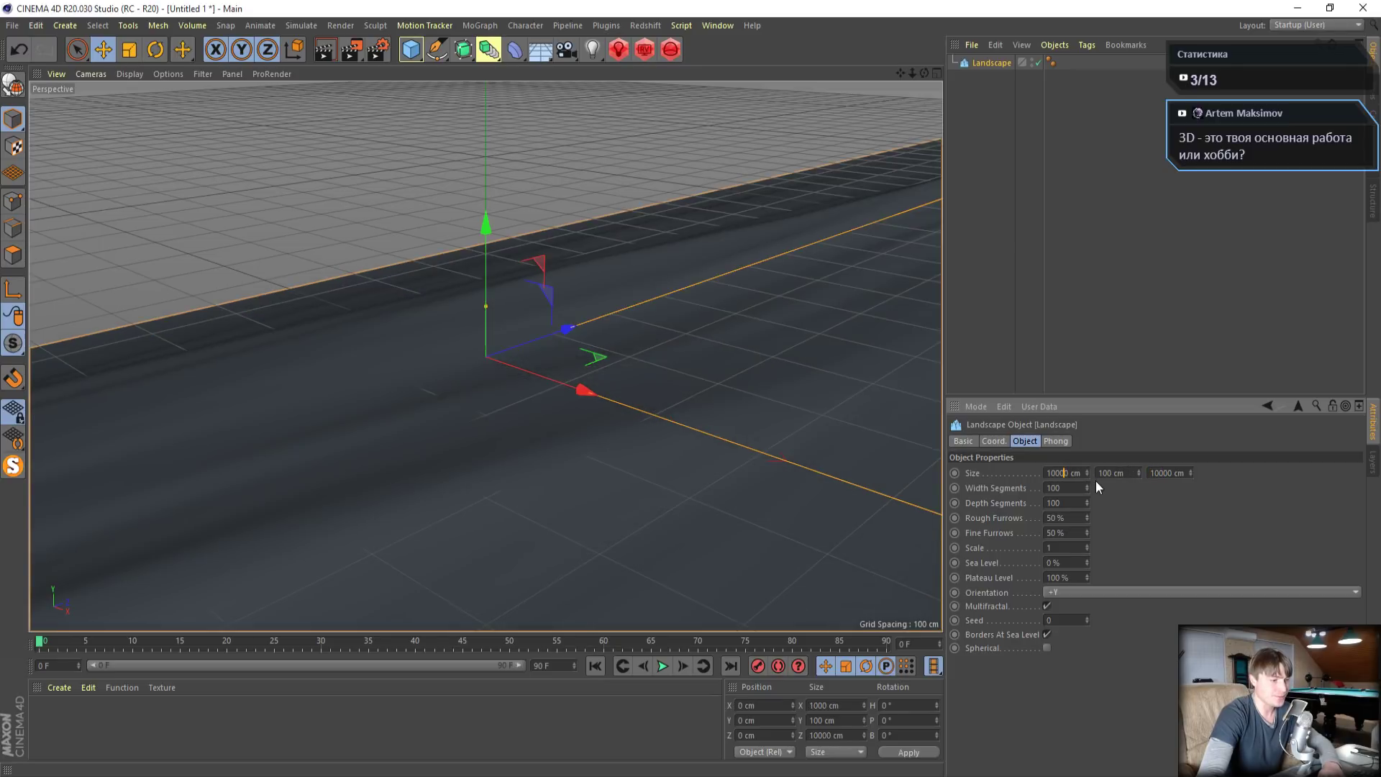
Set the landscape's height to 500 cm and raise it further to 1000 cm
{"action": "left_click_drag", "start_coordinate": [1103, 473], "coordinate": [1094, 473]}
{"action": "type", "text": "5"}
{"action": "key", "text": "Return"}
{"action": "scroll", "coordinate": [575, 388], "scroll_direction": "down", "scroll_amount": 7}
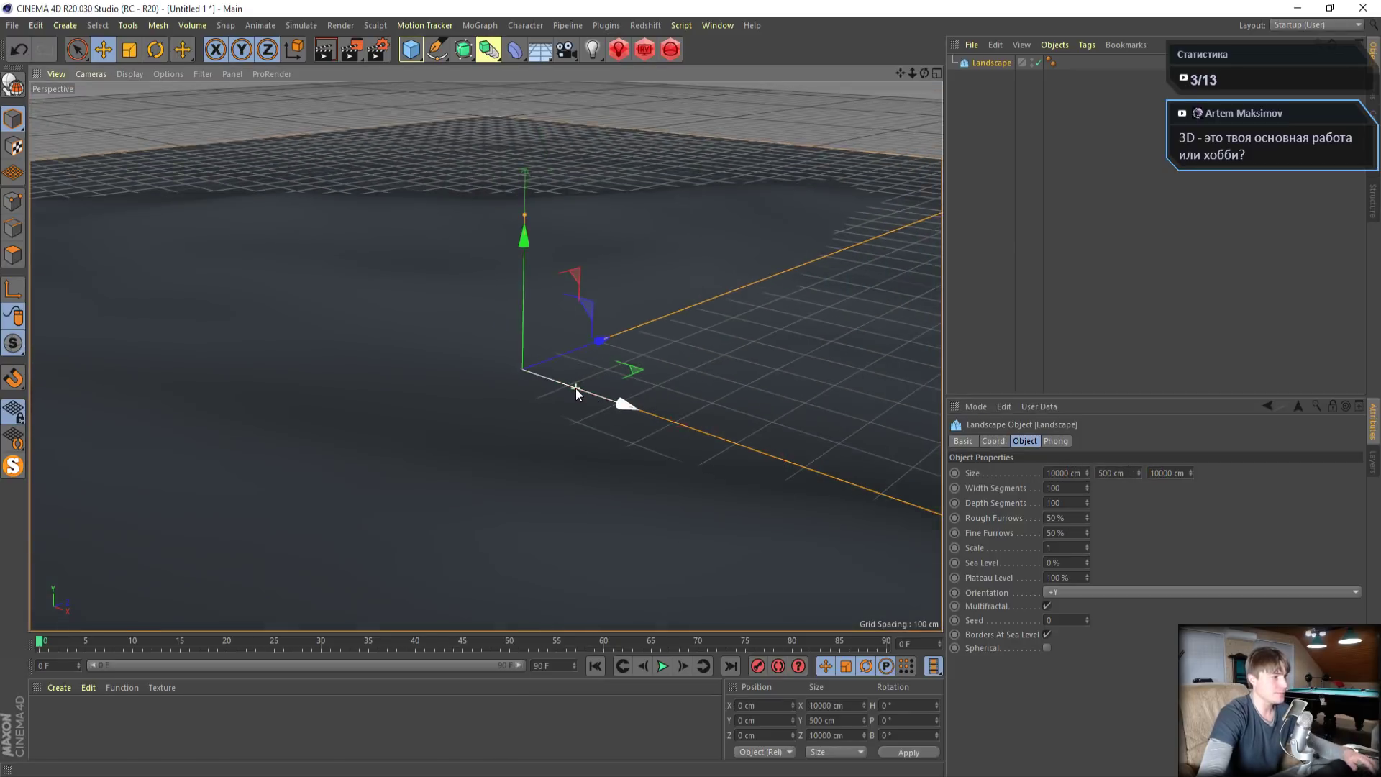
{"action": "scroll", "coordinate": [575, 390], "scroll_direction": "down", "scroll_amount": 5}
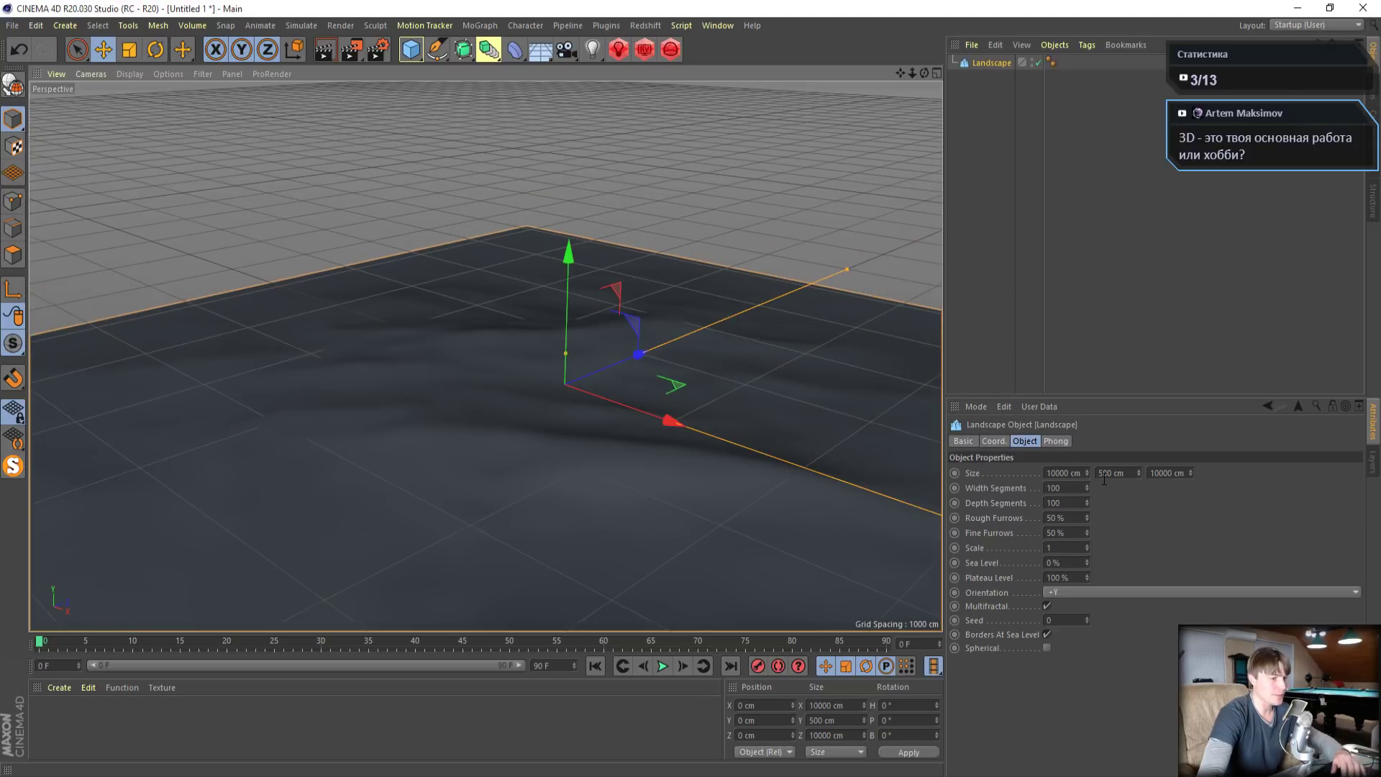
{"action": "type", "text": "10"}
{"action": "key", "text": "Return"}
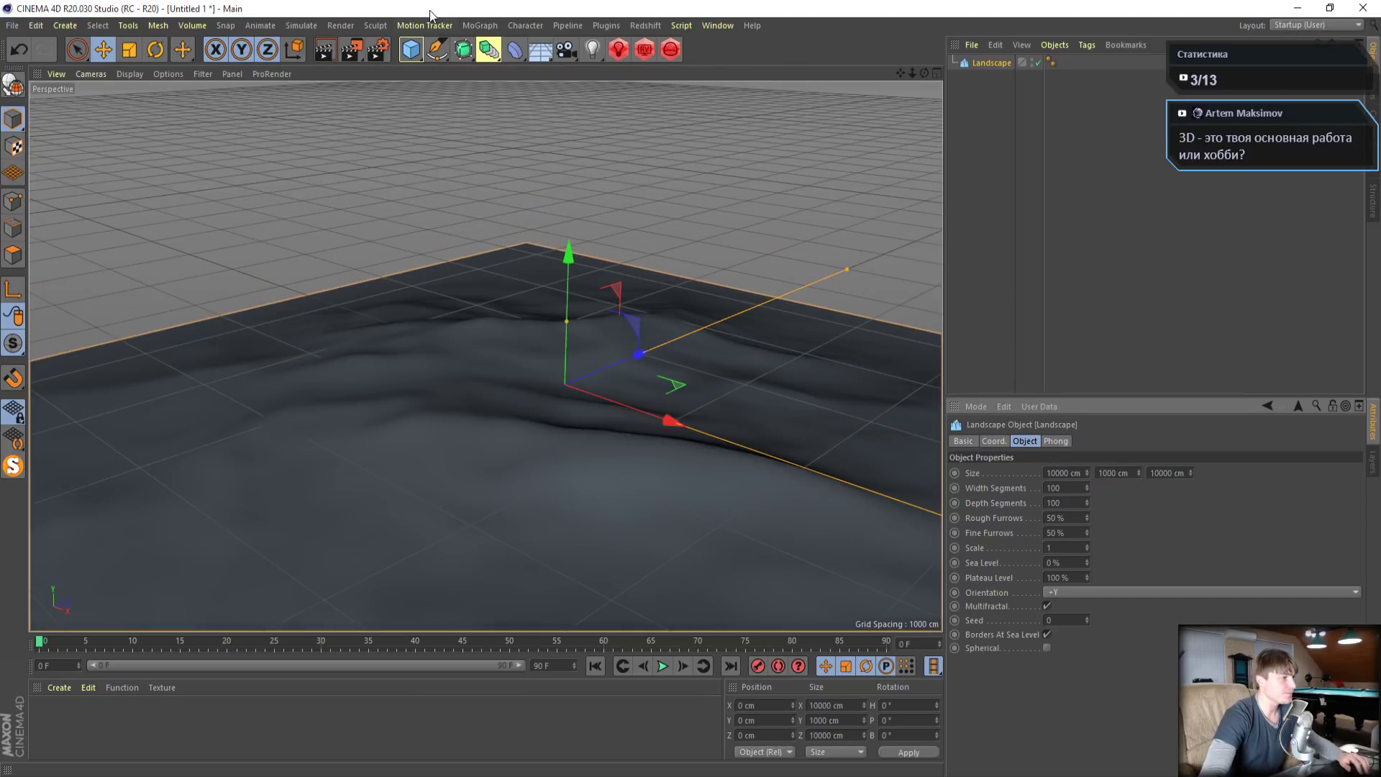
Add a MoGraph Cloner with its instance mode set to Multi-Instance and its mode set to Object
{"action": "left_click", "coordinate": [476, 28]}
{"action": "left_click", "coordinate": [522, 197]}
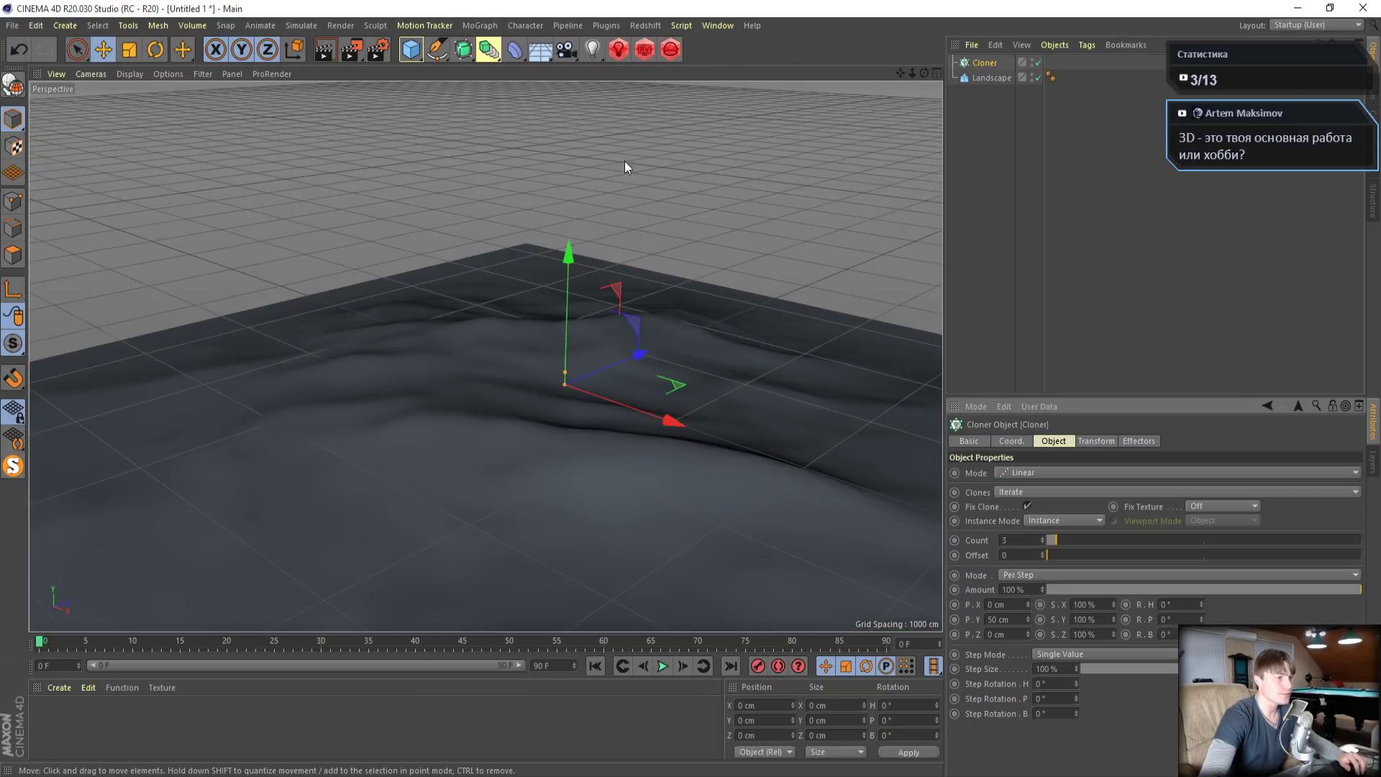
{"action": "left_click", "coordinate": [1067, 514]}
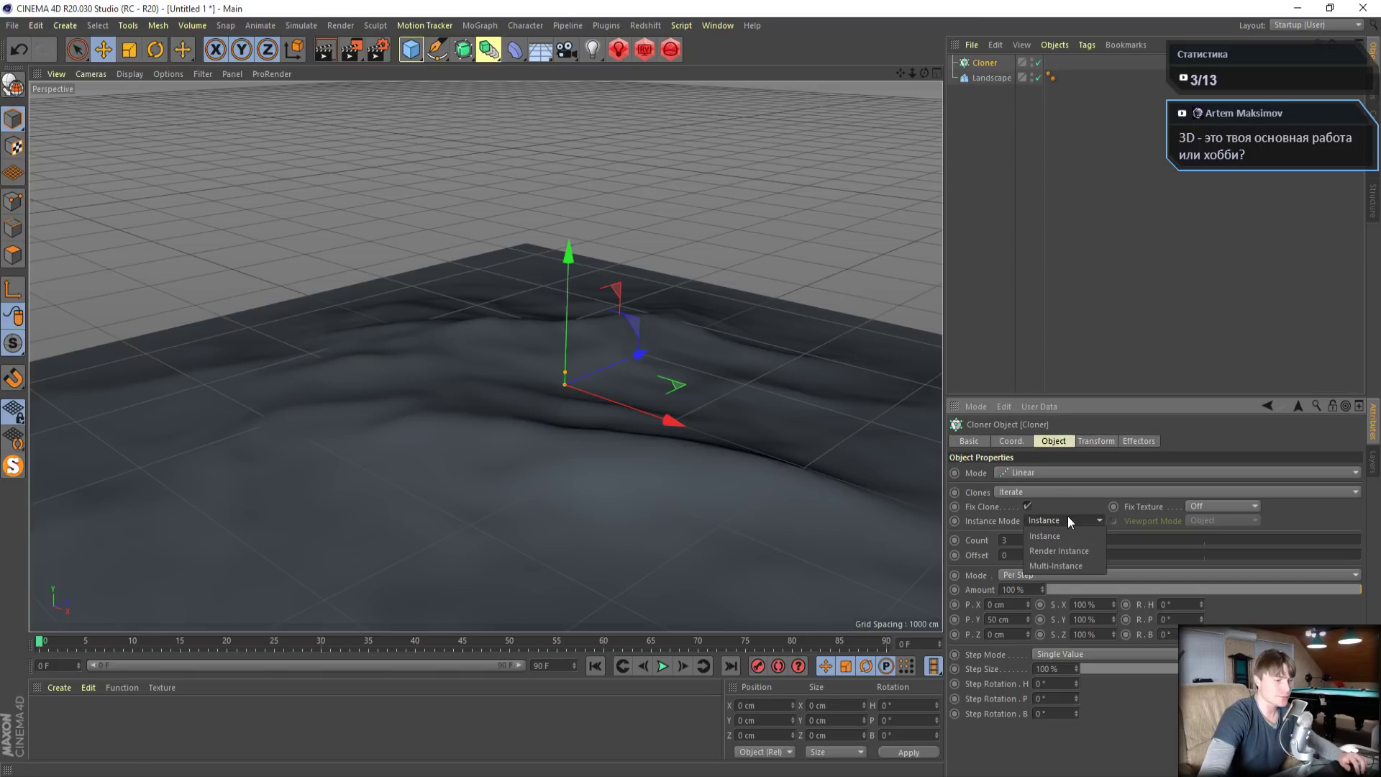
{"action": "left_click", "coordinate": [1064, 572]}
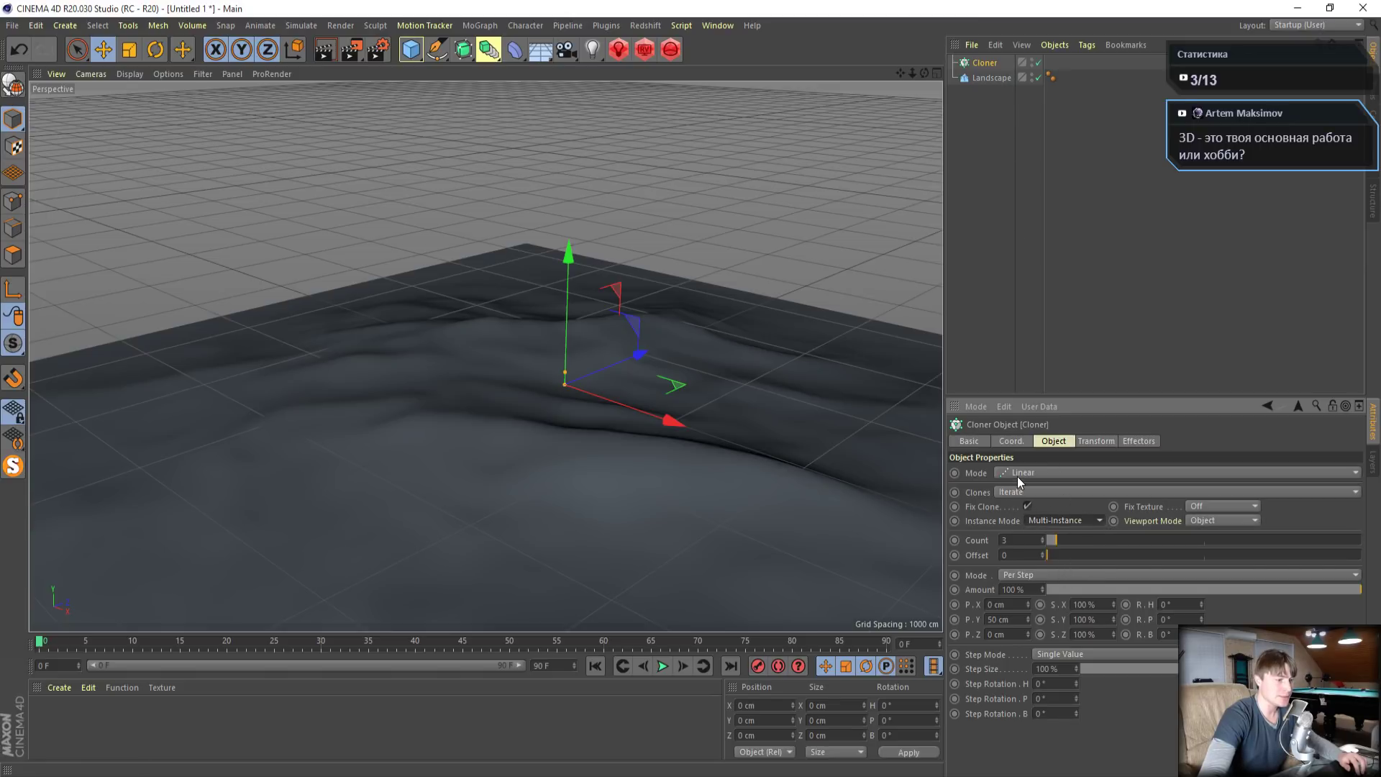
{"action": "left_click", "coordinate": [1017, 475]}
{"action": "left_click", "coordinate": [1033, 492]}
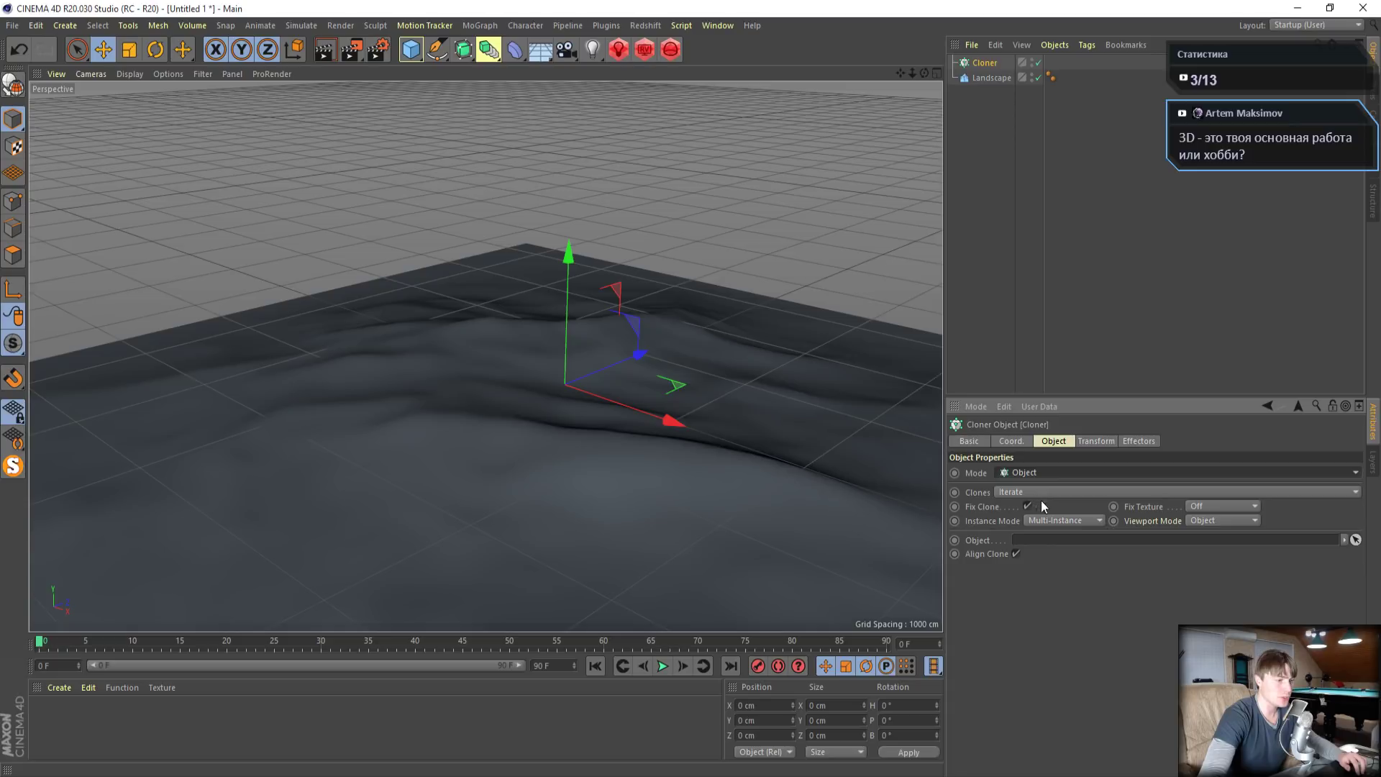
Assign the Landscape as the Cloner's object, disable Align Clone and set the count to 2000
{"action": "left_click_drag", "start_coordinate": [993, 79], "coordinate": [1064, 541]}
{"action": "left_click", "coordinate": [1017, 554]}
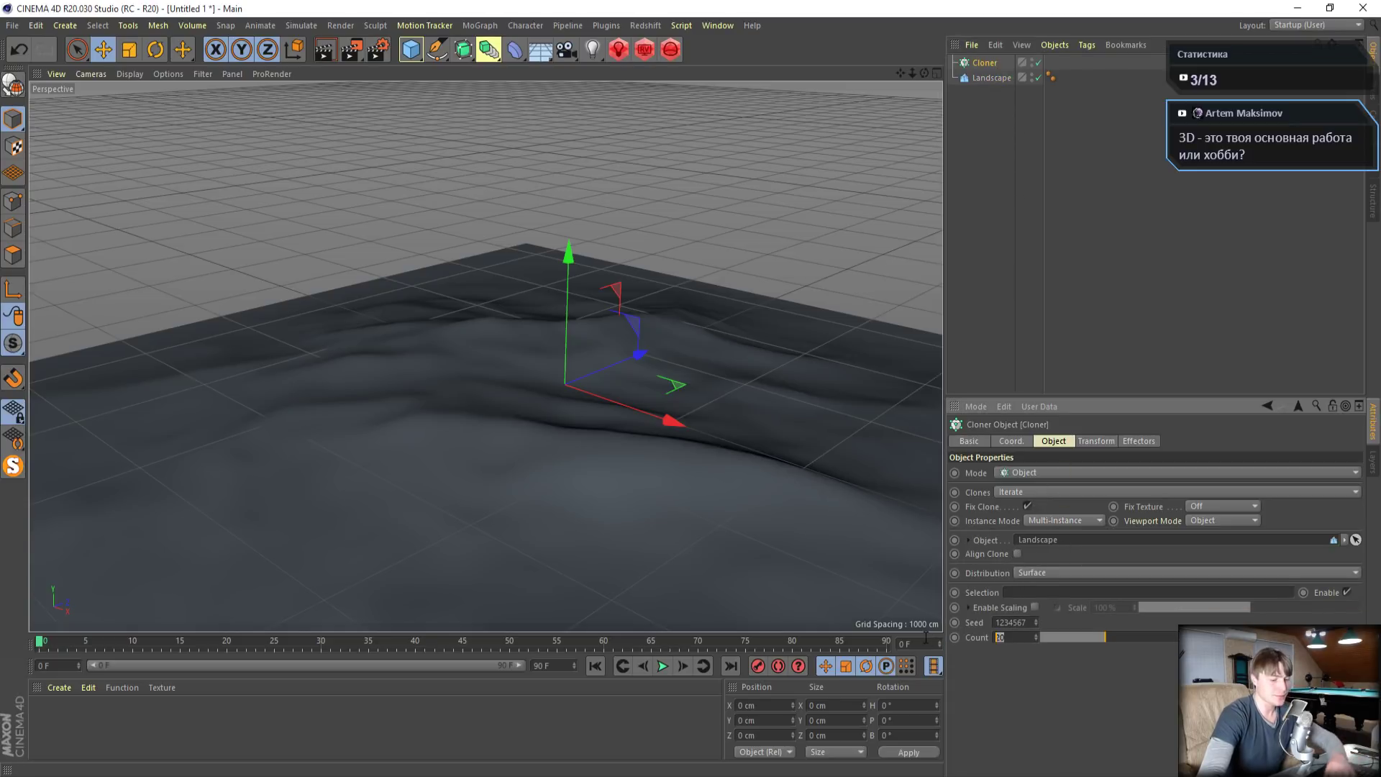
{"action": "left_click", "coordinate": [1010, 637]}
{"action": "type", "text": "2000"}
{"action": "key", "text": "Return"}
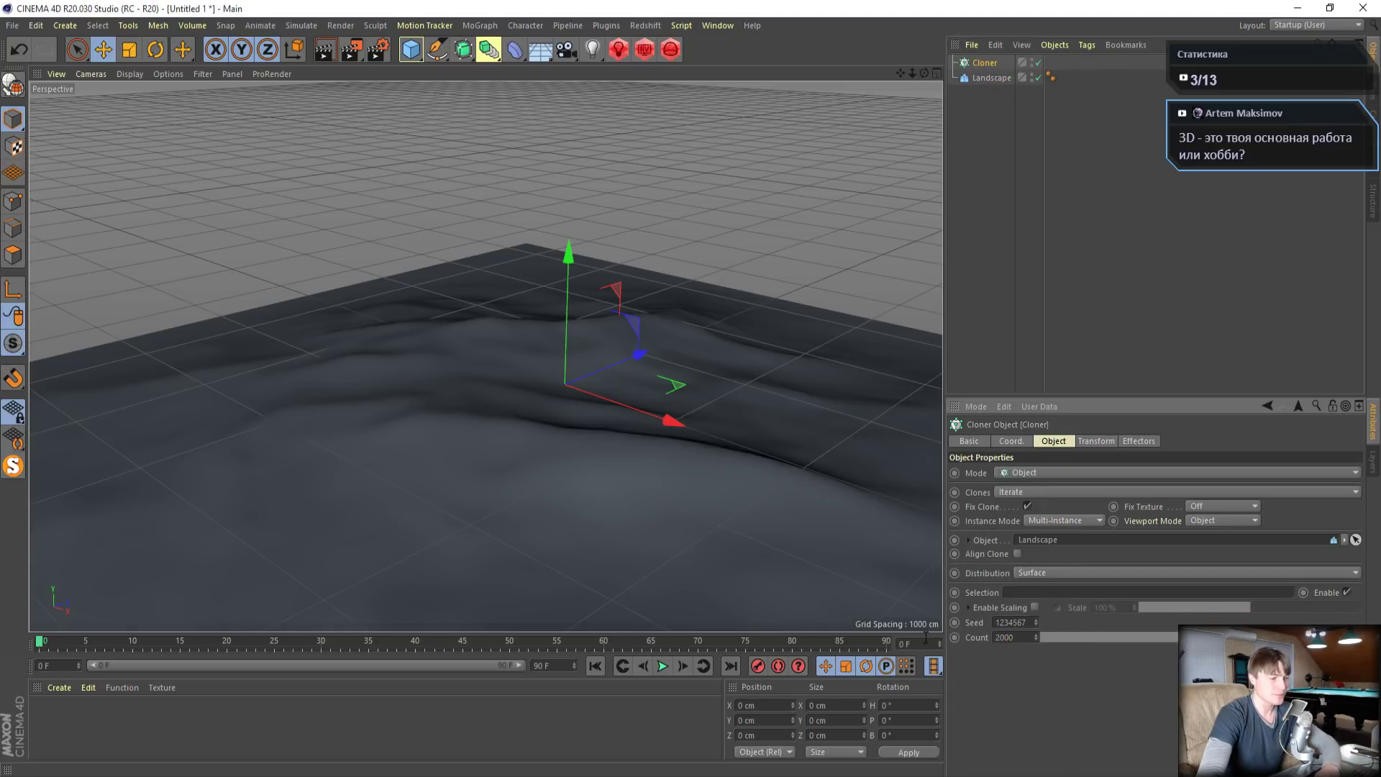
Add three Redshift Proxy objects to the scene
{"action": "left_click", "coordinate": [651, 26]}
{"action": "mouse_move", "coordinate": [670, 49]}
{"action": "left_click", "coordinate": [810, 98]}
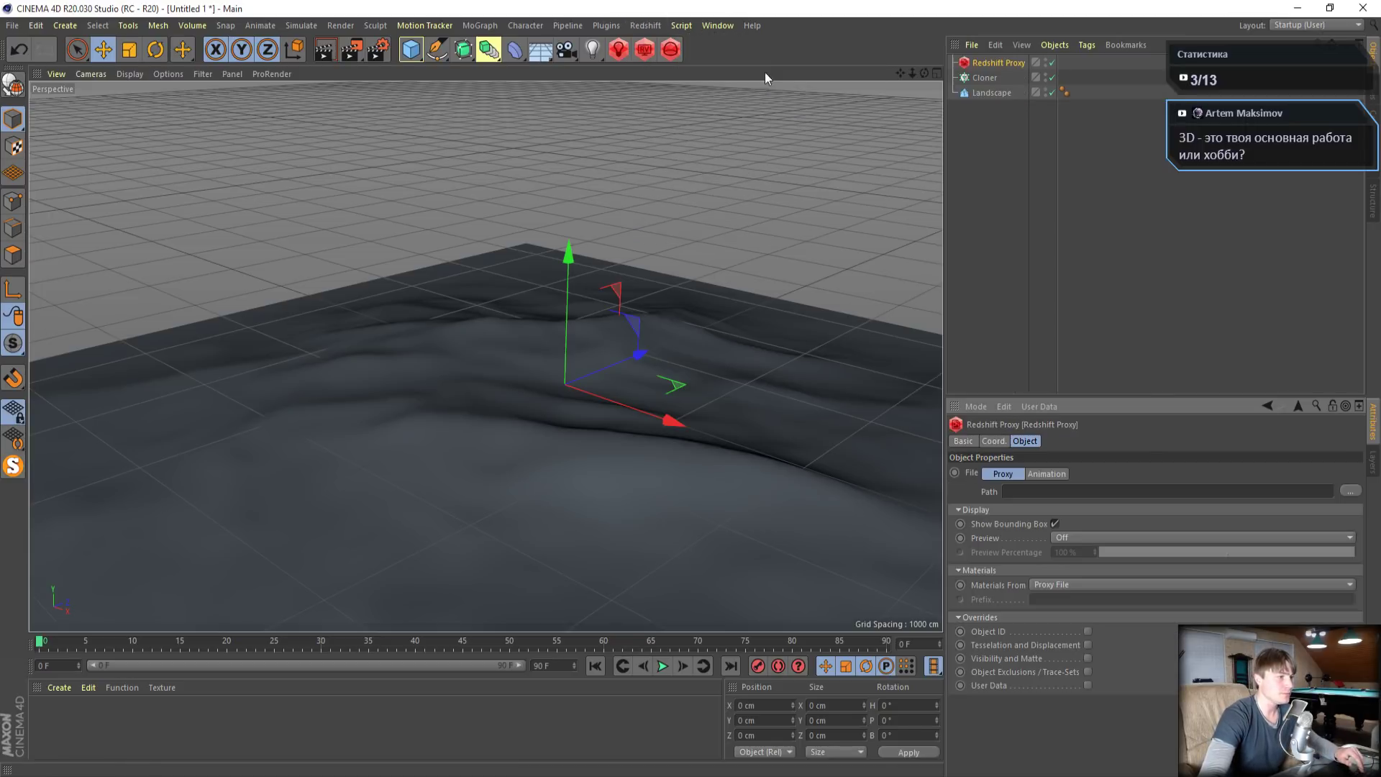
{"action": "left_click", "coordinate": [648, 25]}
{"action": "mouse_move", "coordinate": [671, 47]}
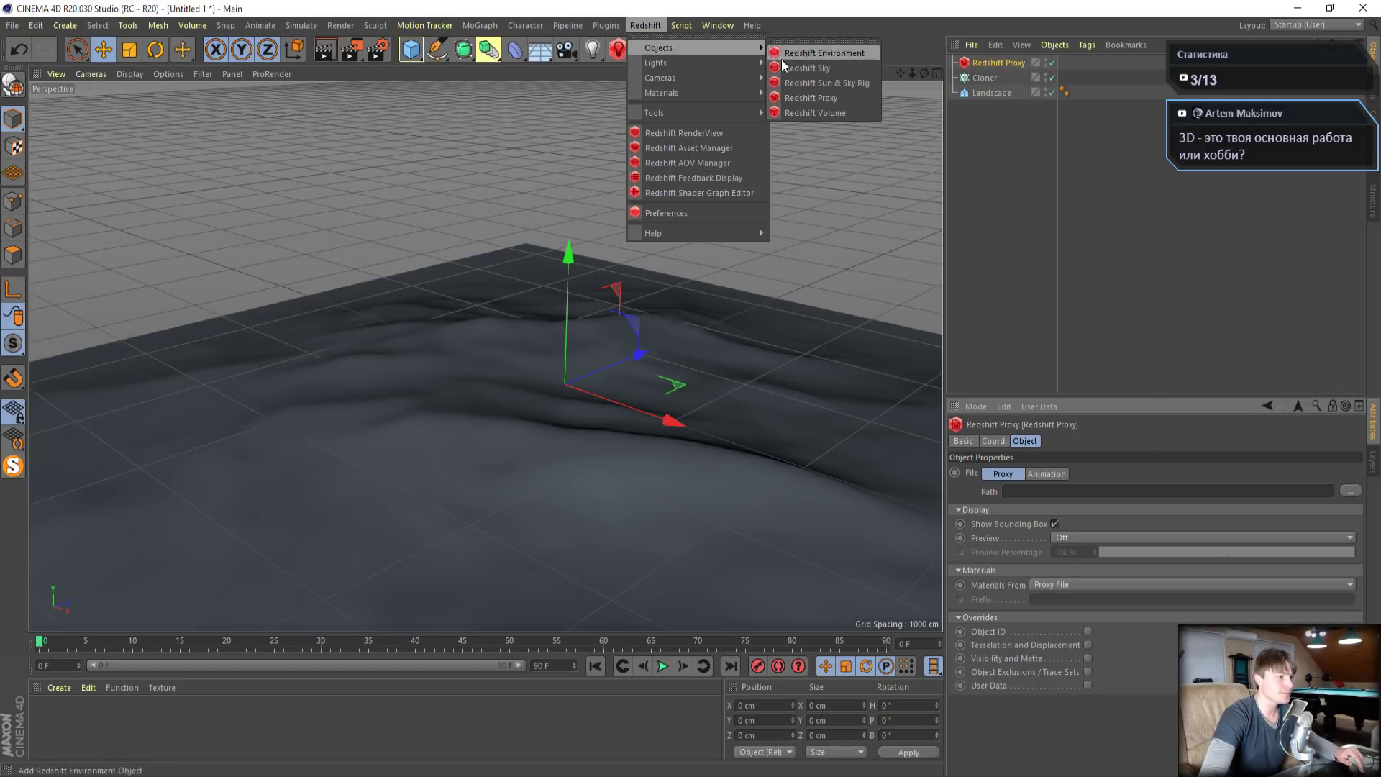
{"action": "left_click", "coordinate": [815, 95]}
{"action": "left_click", "coordinate": [645, 25]}
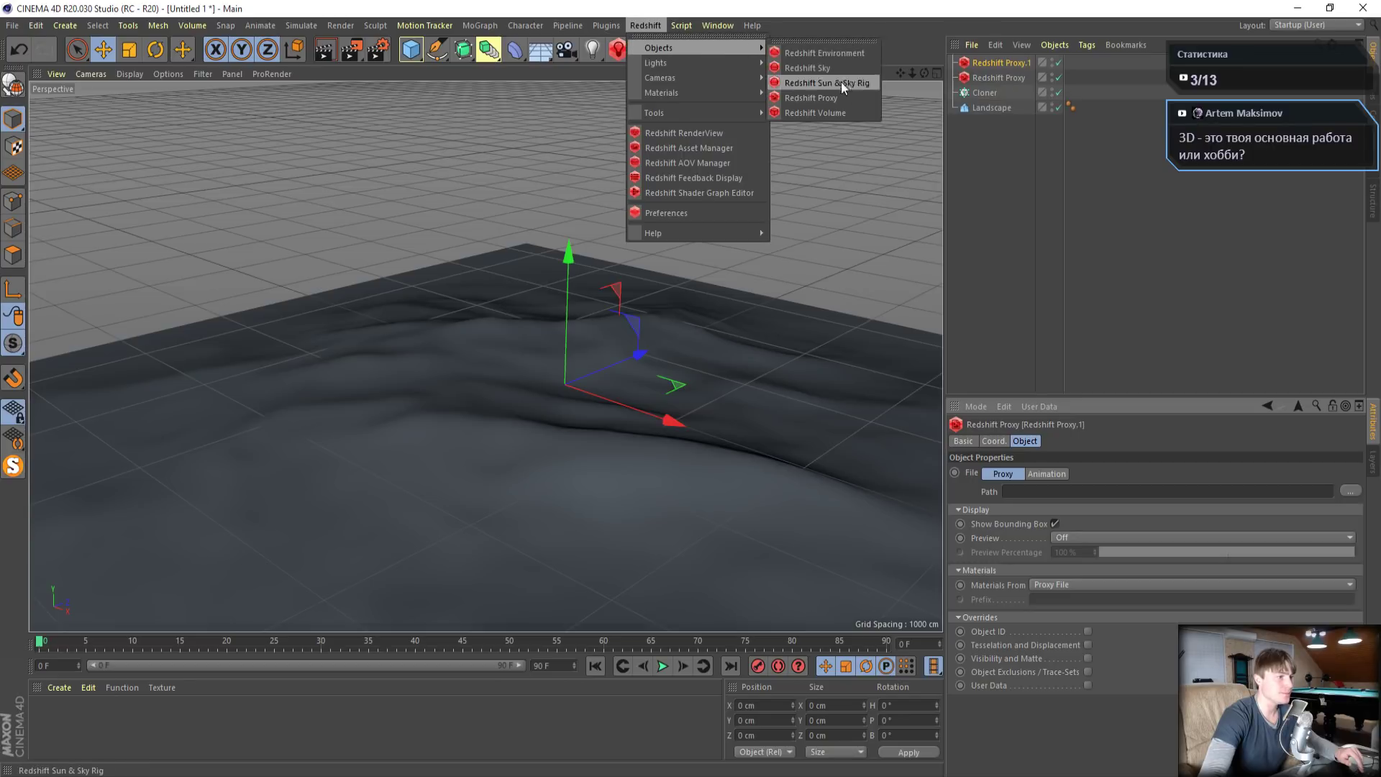
{"action": "left_click", "coordinate": [834, 97]}
Load Tree 01.rs from the desktop Proxy folder into the first Redshift Proxy
{"action": "left_click", "coordinate": [1018, 92]}
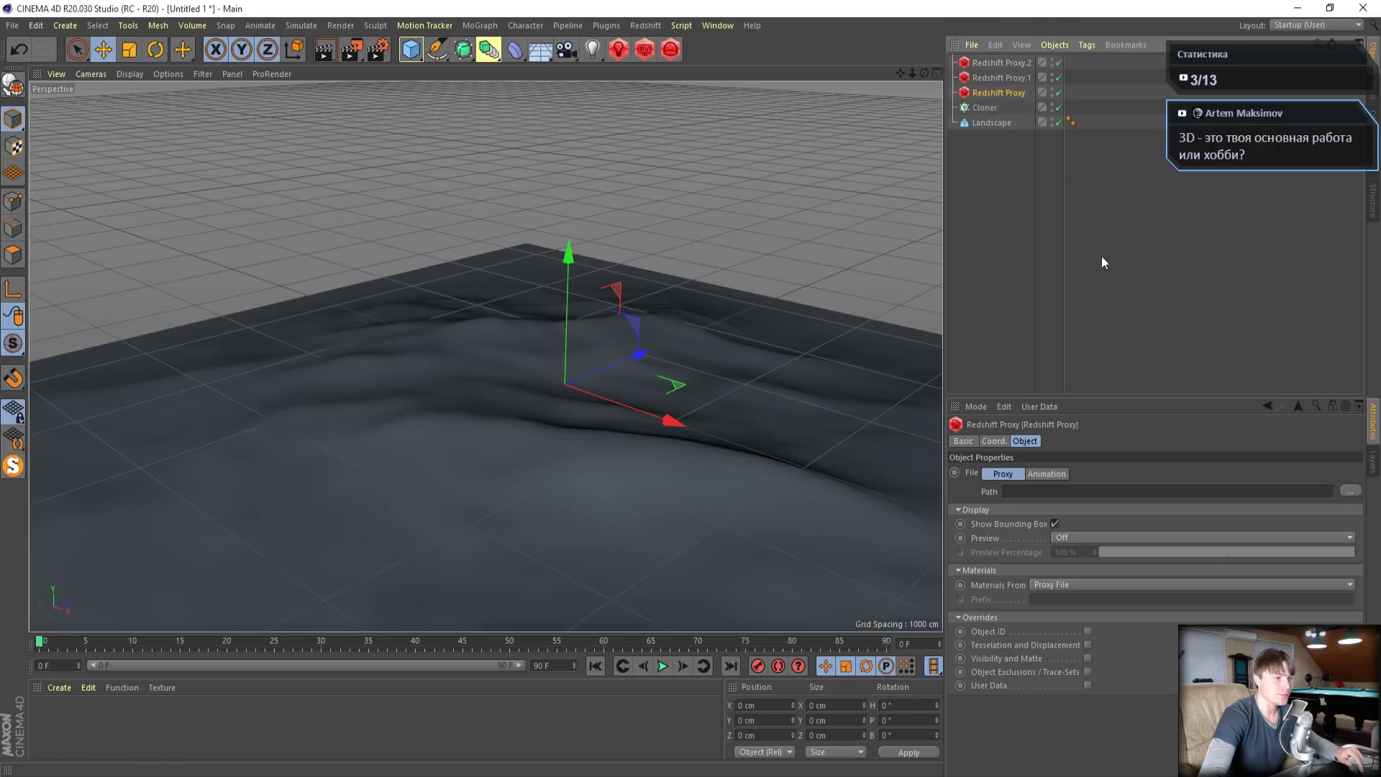
{"action": "left_click", "coordinate": [1348, 492]}
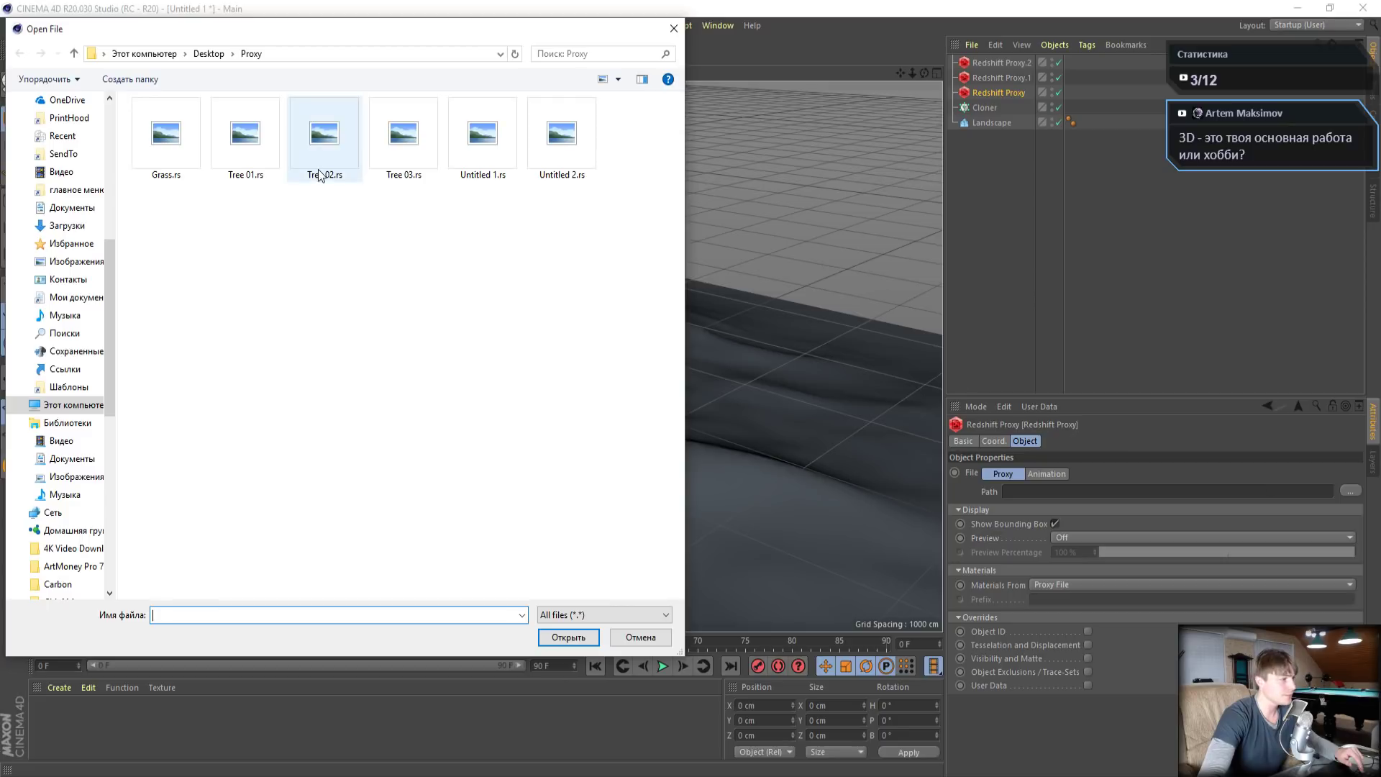
{"action": "left_click", "coordinate": [245, 138]}
{"action": "left_click", "coordinate": [568, 638]}
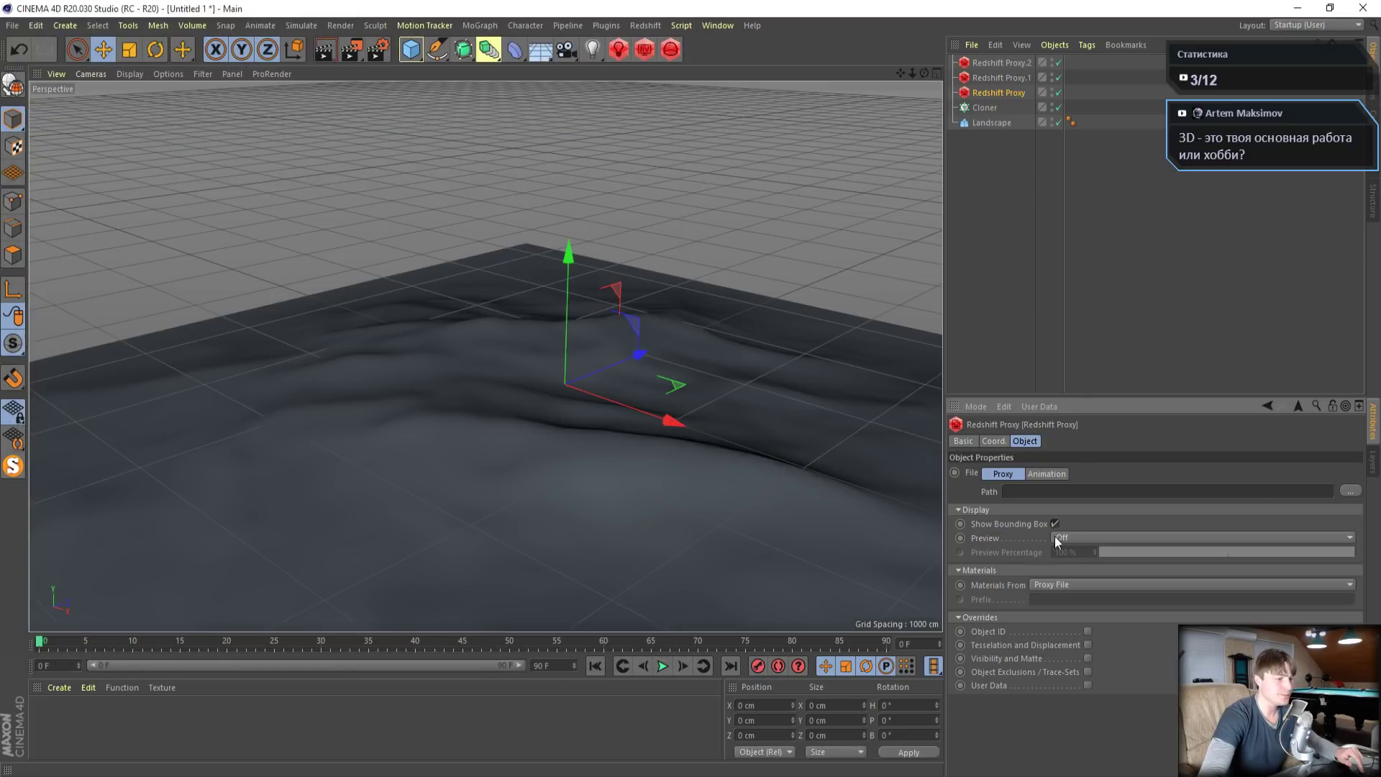
Load Tree 02.rs into the second proxy, Redshift Proxy.1
{"action": "left_click", "coordinate": [997, 79]}
{"action": "left_click", "coordinate": [1347, 495]}
{"action": "left_click", "coordinate": [358, 135]}
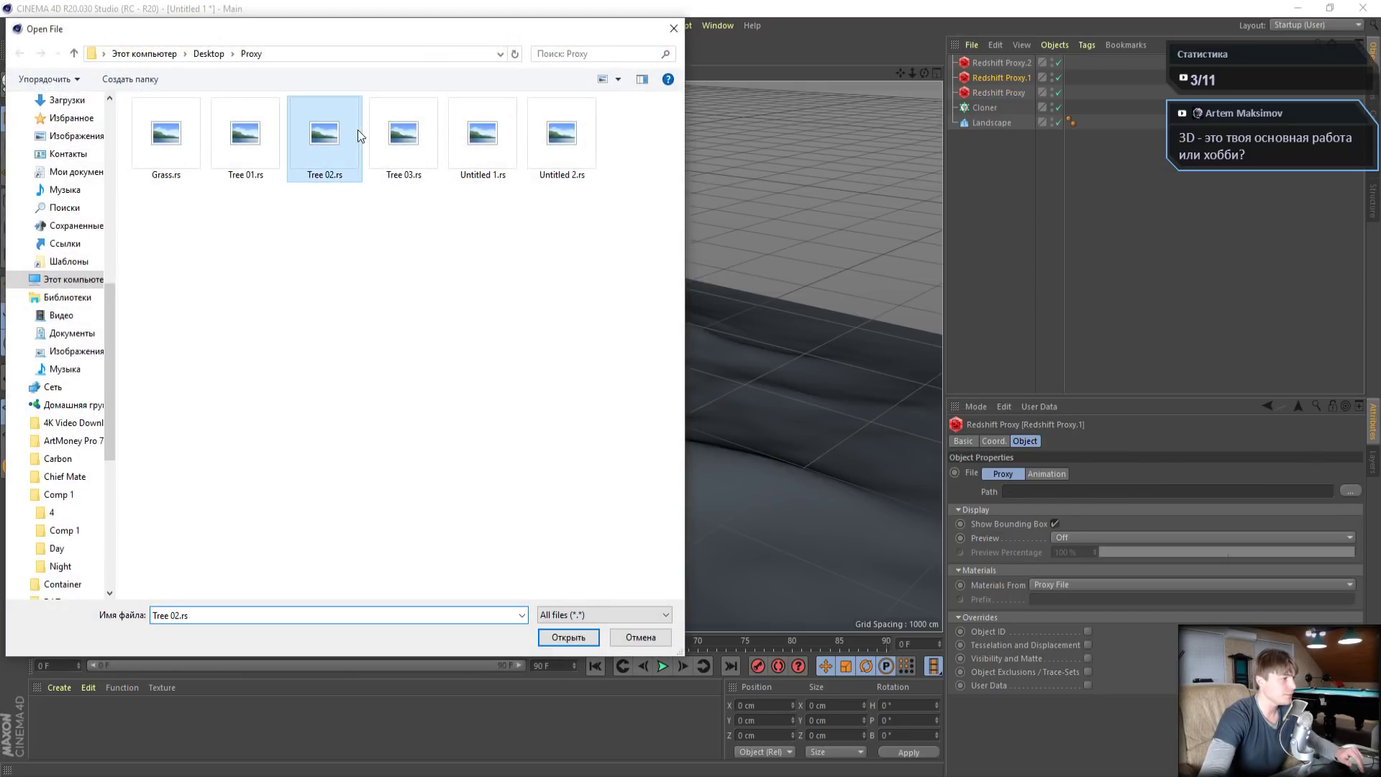
{"action": "left_click", "coordinate": [569, 637]}
Load Tree 03.rs into the third proxy, Redshift Proxy.2
{"action": "left_click", "coordinate": [996, 63]}
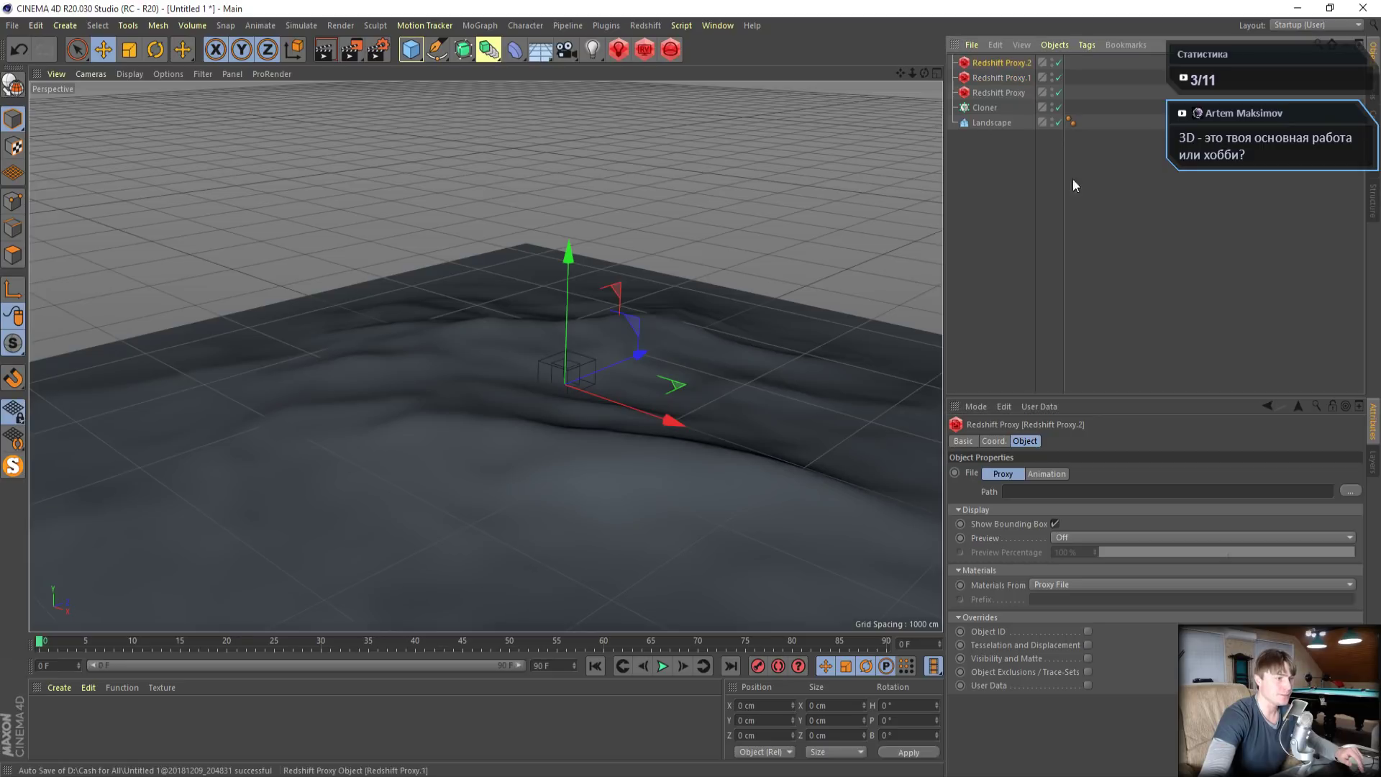
{"action": "left_click", "coordinate": [1350, 491]}
{"action": "left_click", "coordinate": [421, 167]}
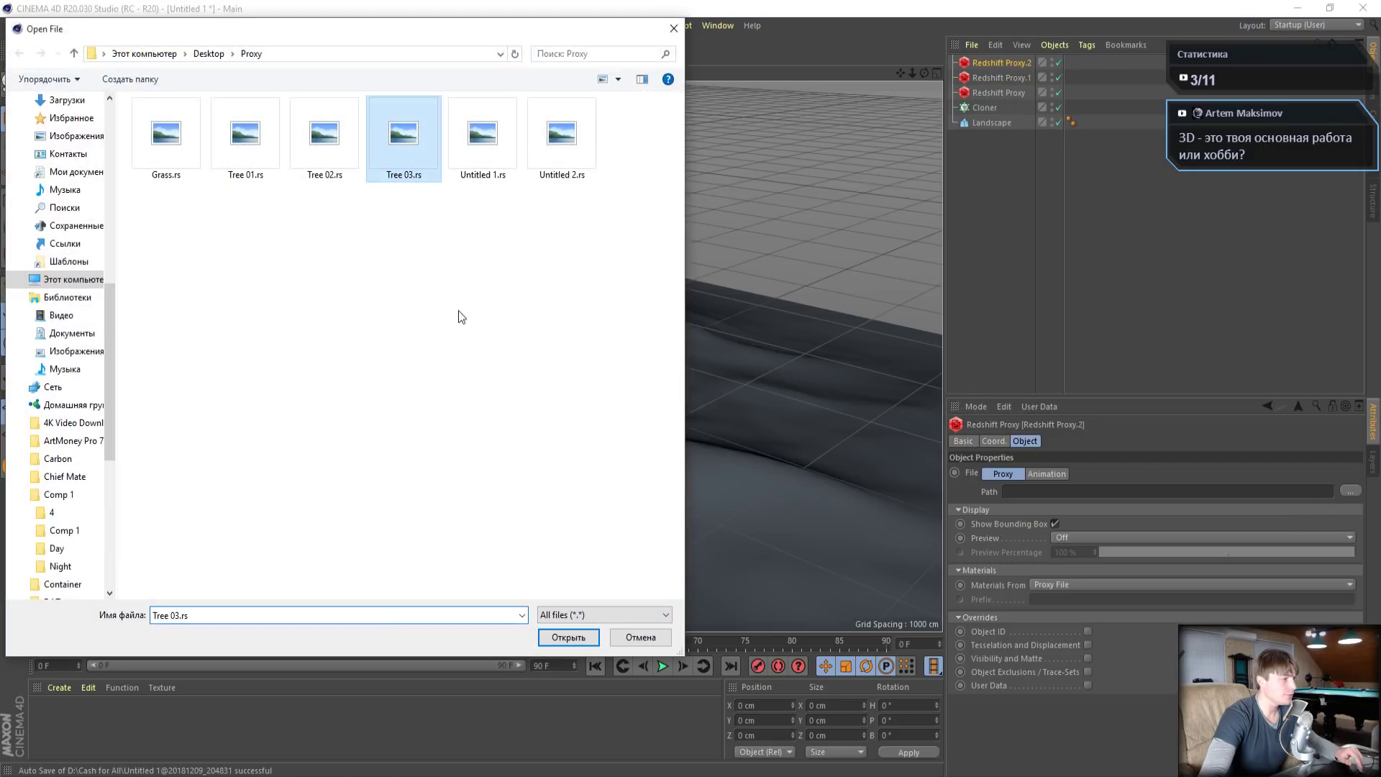
{"action": "left_click", "coordinate": [573, 636]}
Make all three Redshift proxies children of the Cloner so the trees scatter over the landscape
{"action": "left_click", "coordinate": [1003, 93], "text": "shift"}
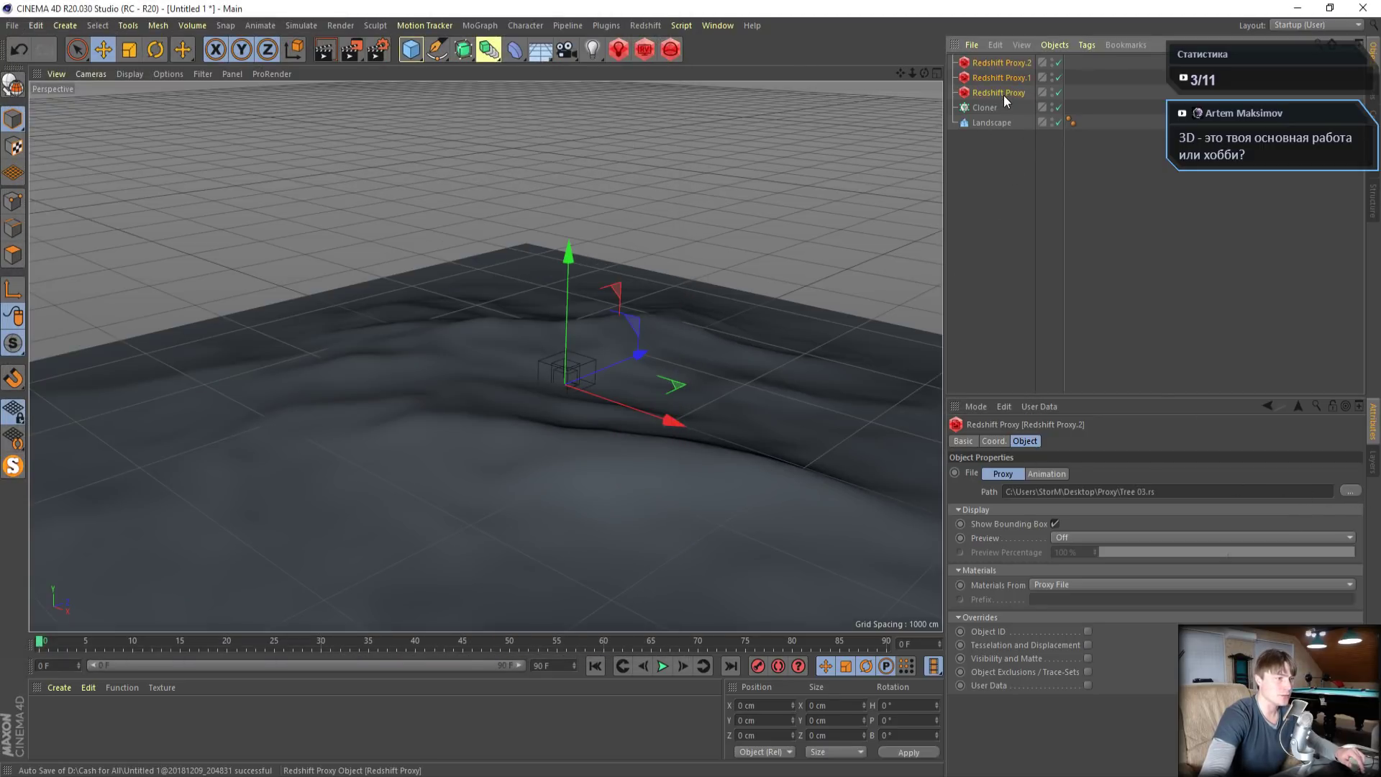
{"action": "left_click_drag", "start_coordinate": [1001, 68], "coordinate": [991, 110]}
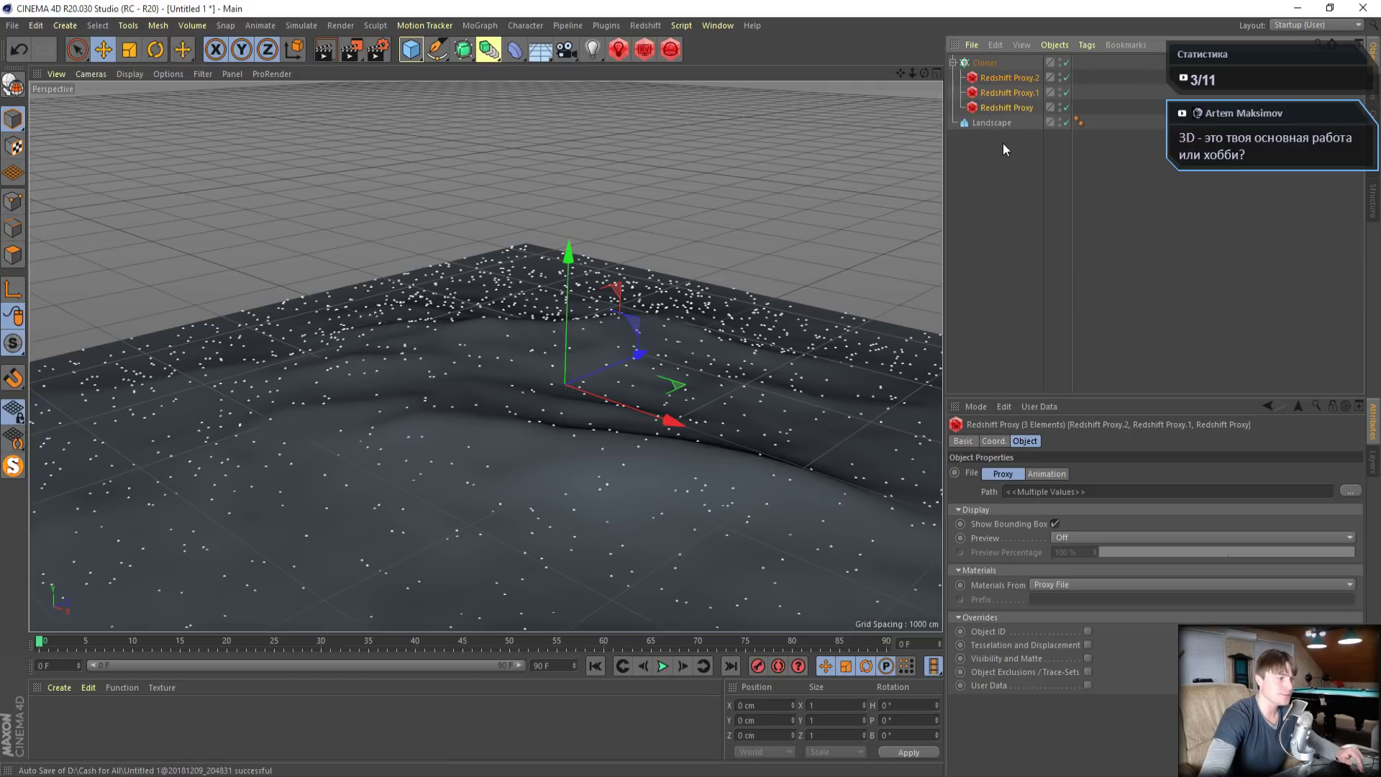
{"action": "left_click_drag", "start_coordinate": [900, 71], "coordinate": [886, 108]}
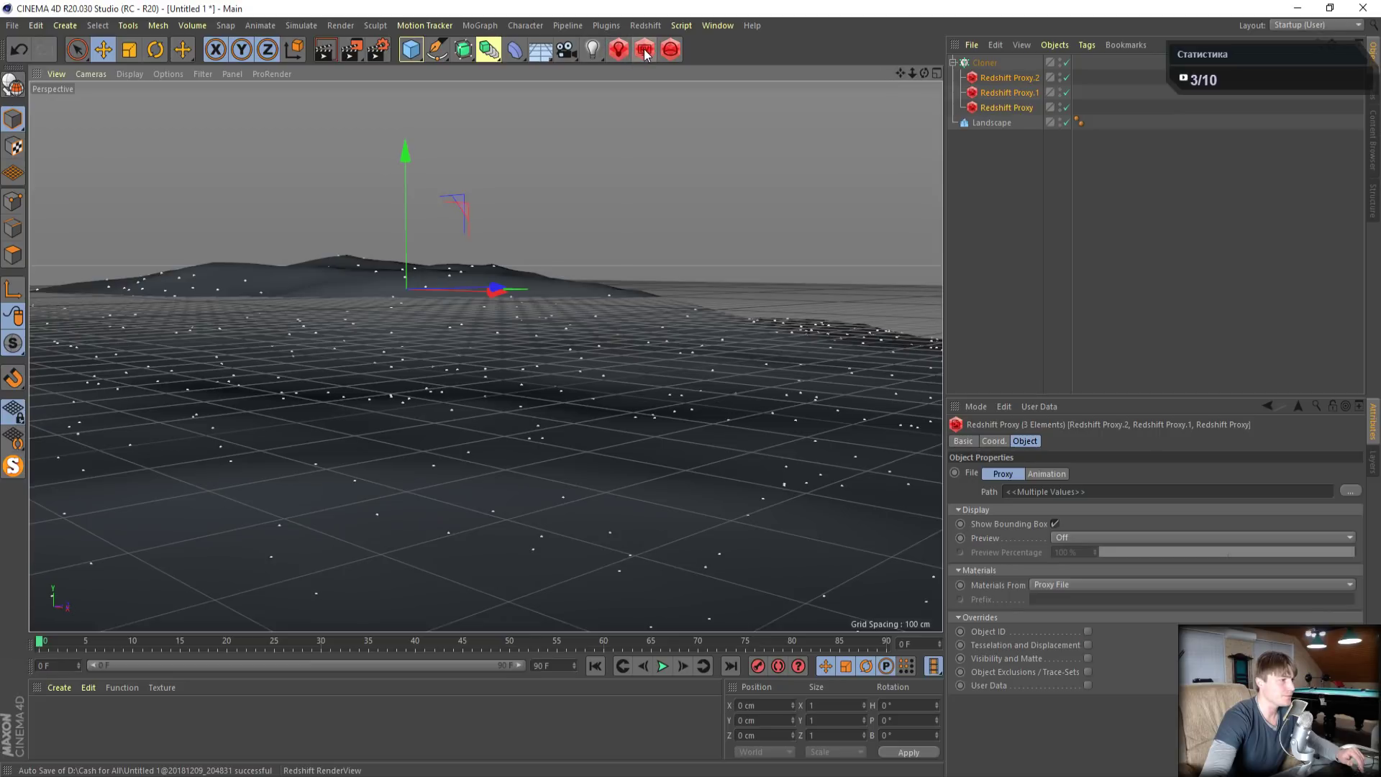
Switch the renderer to Redshift and set progressive rendering passes to 32 in the render settings
{"action": "left_click", "coordinate": [368, 50]}
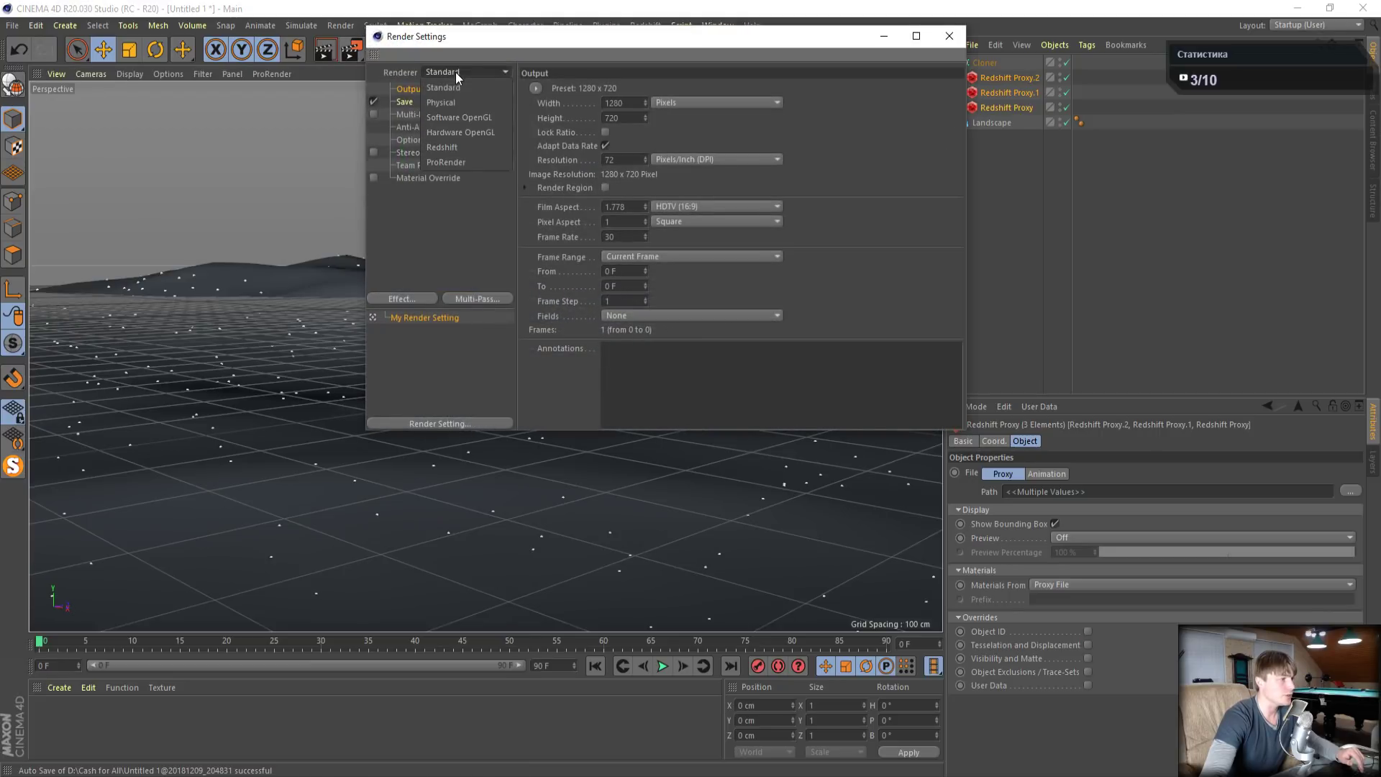
{"action": "left_click", "coordinate": [412, 127]}
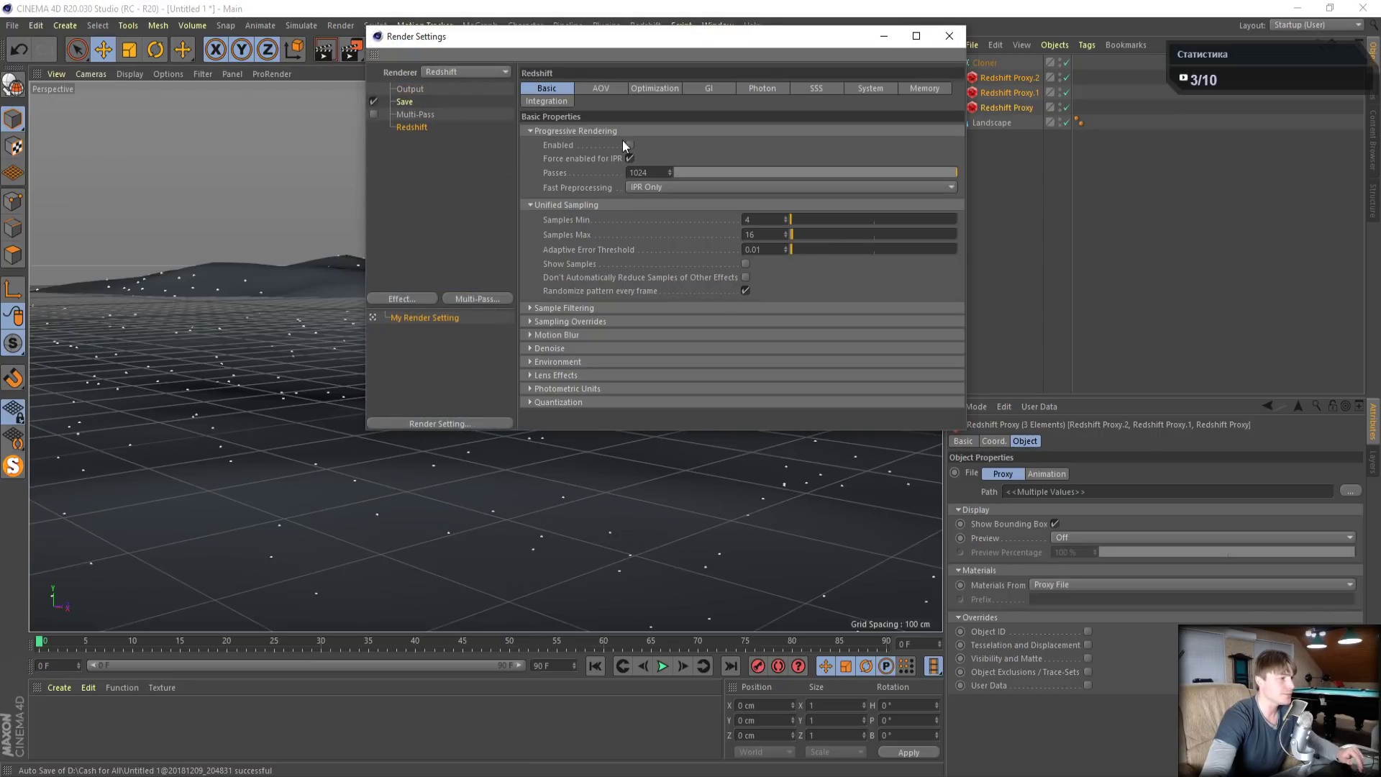
{"action": "left_click", "coordinate": [637, 173]}
{"action": "type", "text": "32"}
{"action": "key", "text": "Return"}
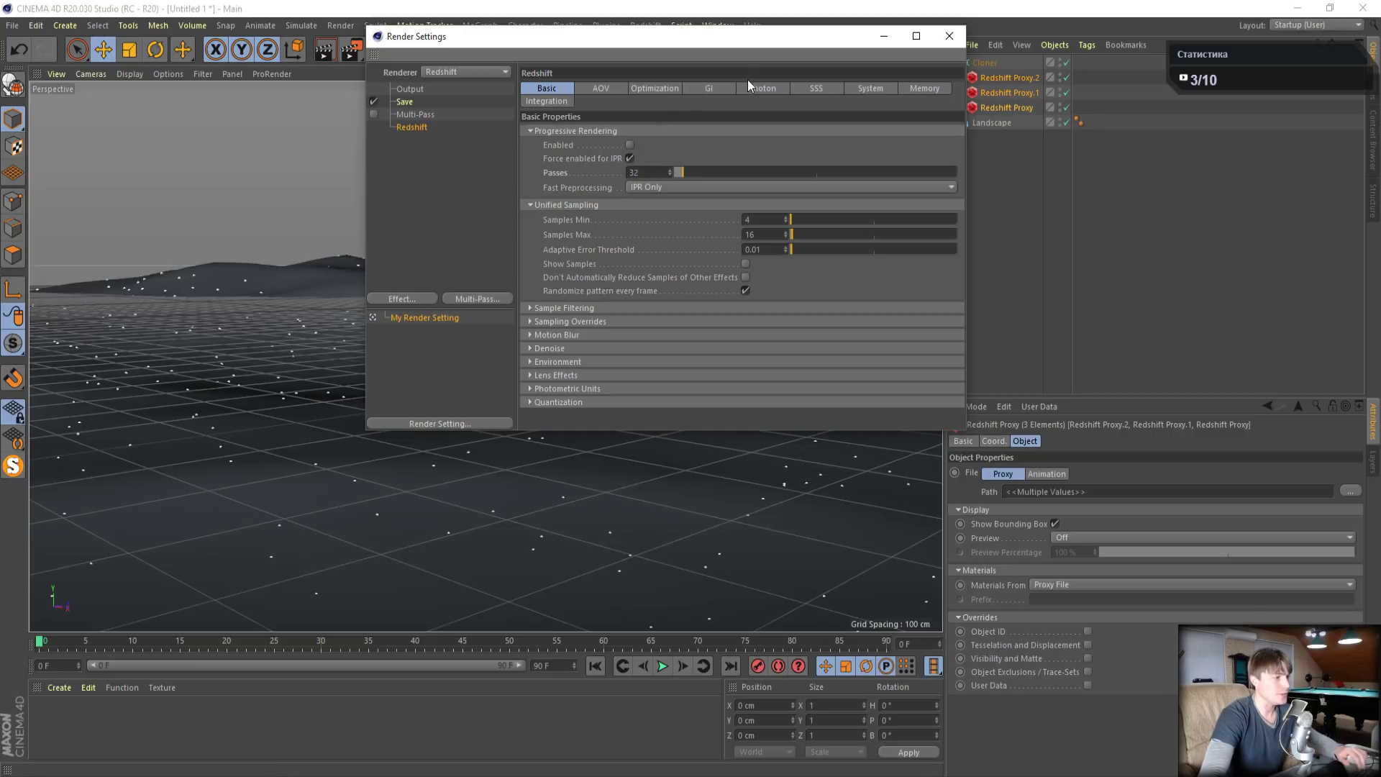
{"action": "left_click", "coordinate": [949, 37]}
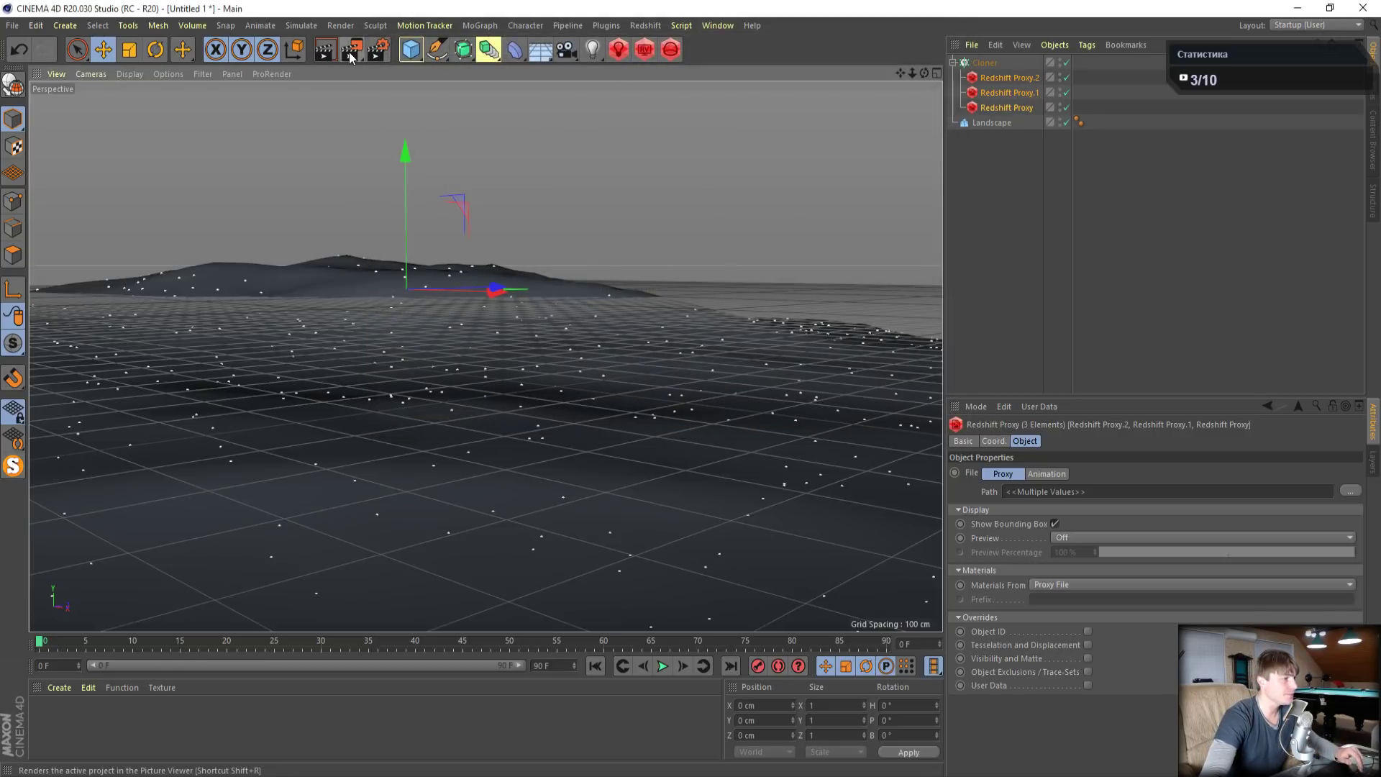
Render the scene in the Picture Viewer to check the scattered trees and close the viewer
{"action": "left_click", "coordinate": [349, 50]}
{"action": "left_click", "coordinate": [1136, 40]}
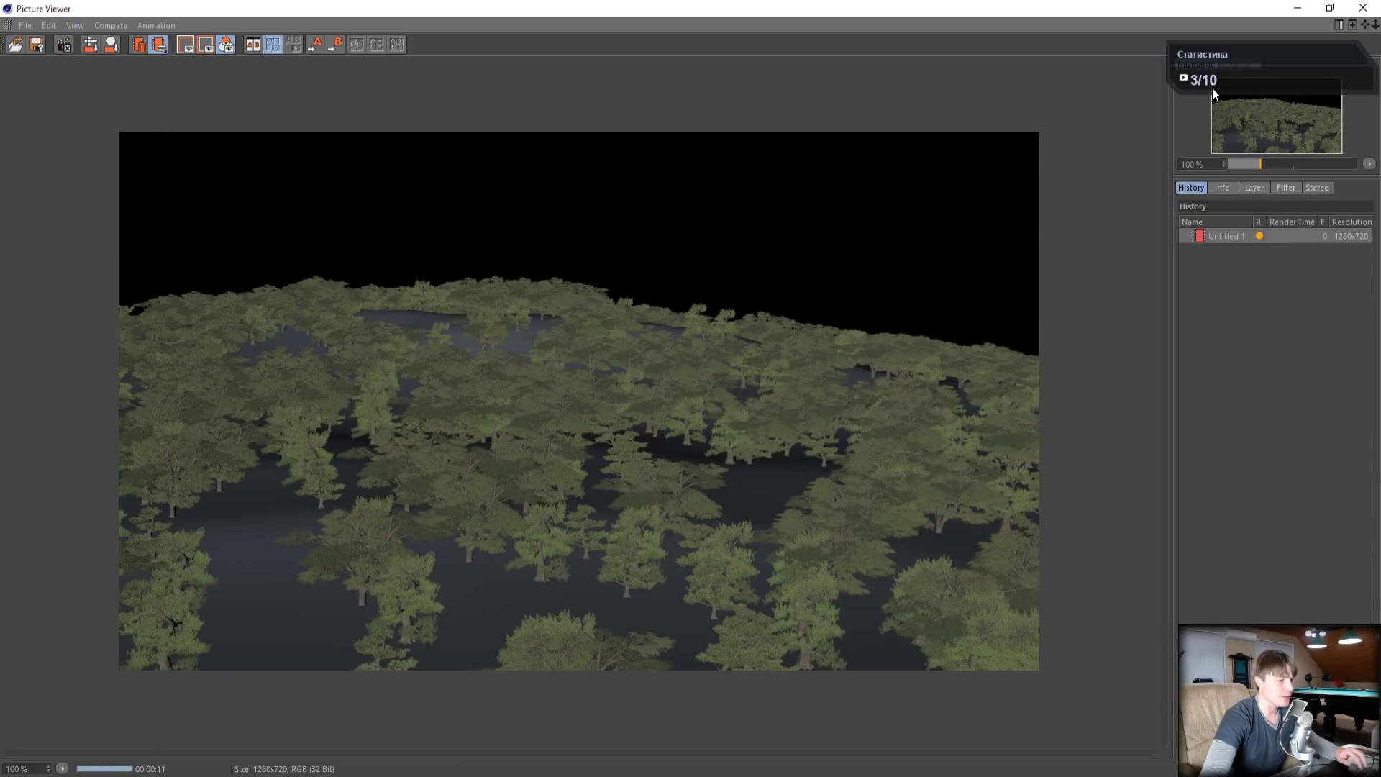
{"action": "left_click", "coordinate": [1363, 8]}
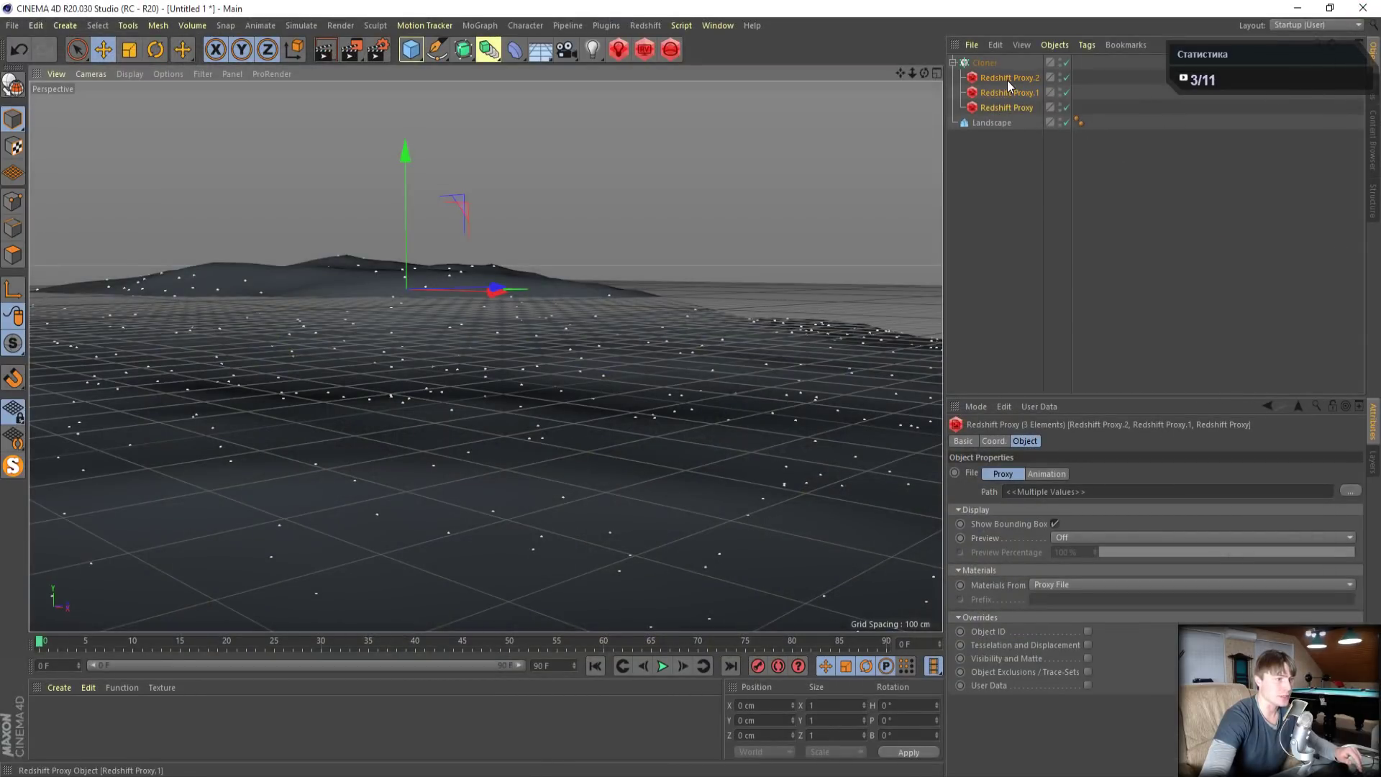
Set the Cloner's transform scale to 2 on the X, Y and Z axes to enlarge the trees
{"action": "left_click", "coordinate": [995, 64]}
{"action": "left_click", "coordinate": [1088, 440]}
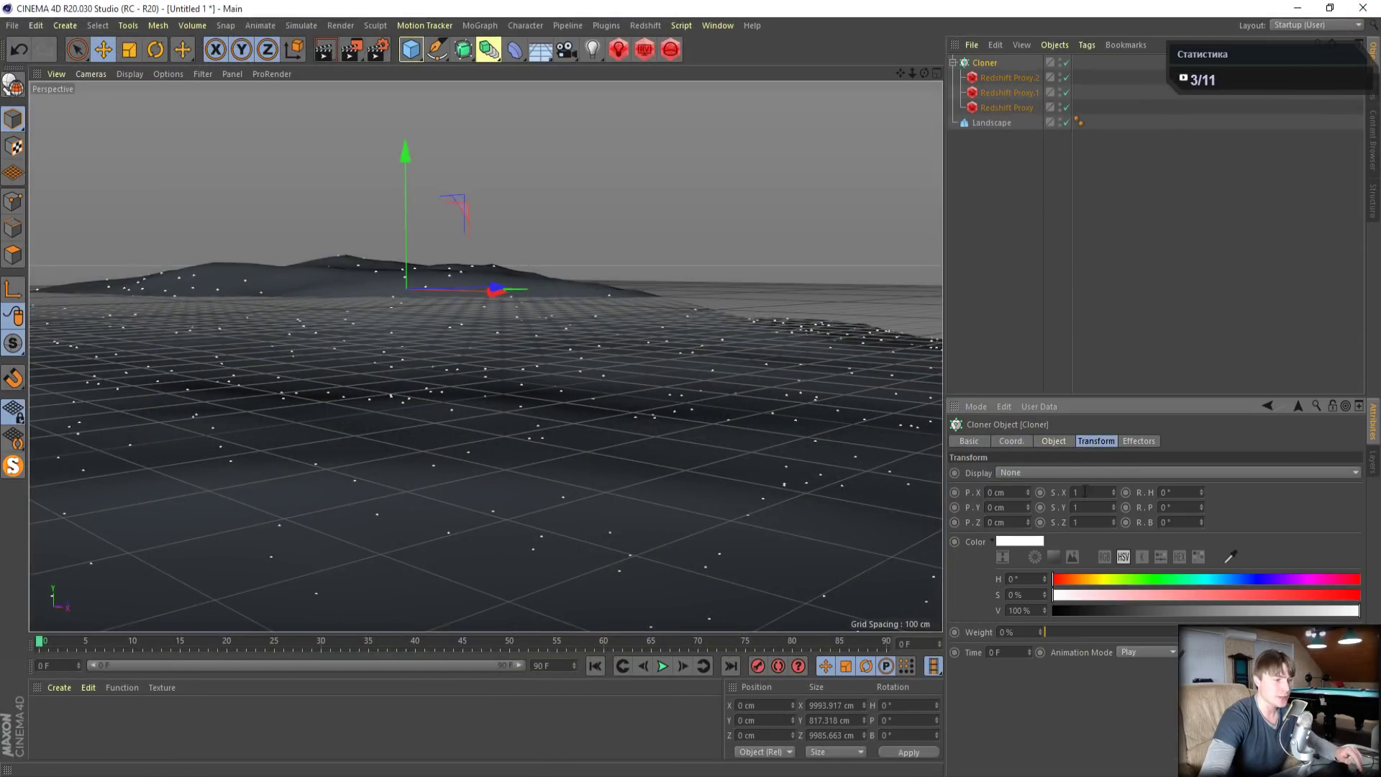
{"action": "left_click_drag", "start_coordinate": [1088, 493], "coordinate": [1071, 516]}
{"action": "type", "text": "2"}
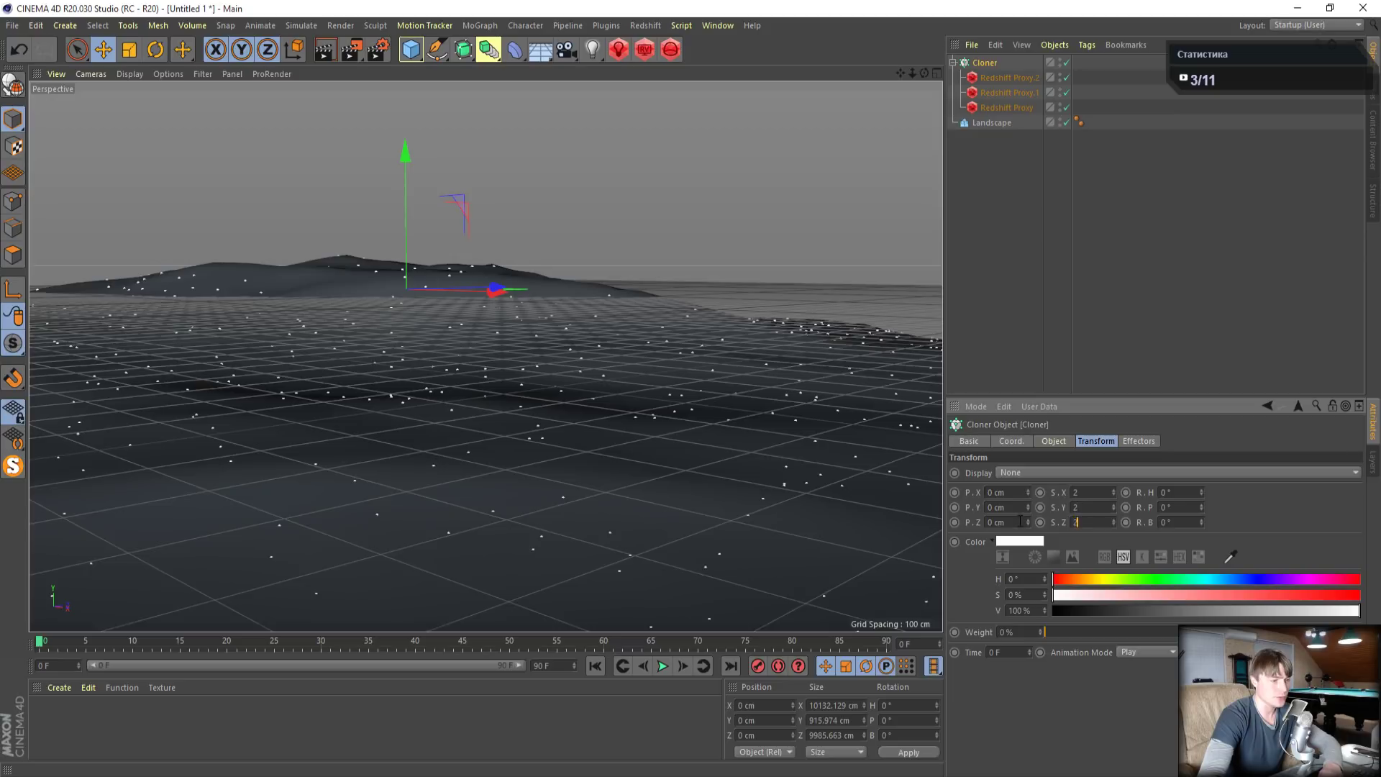
{"action": "key", "text": "Return"}
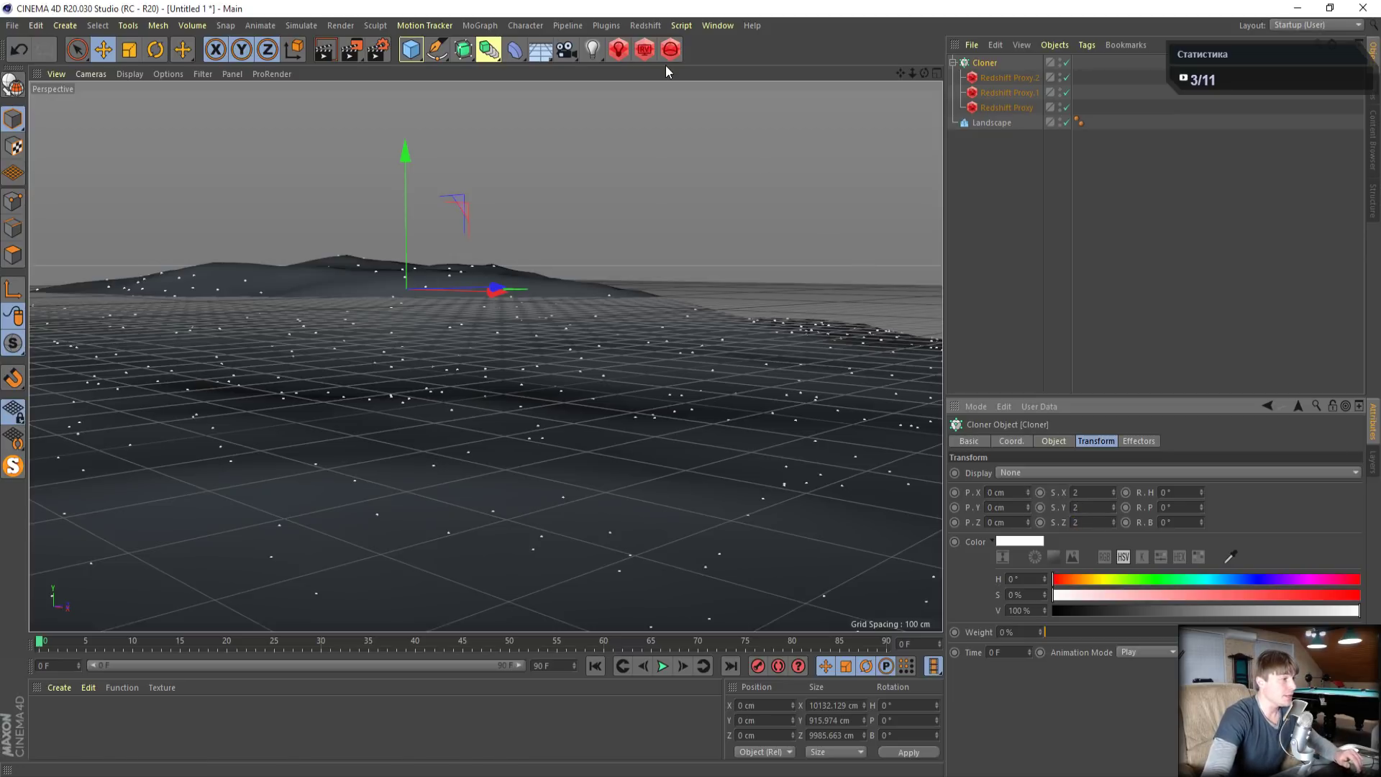
Add a Redshift Sun & Sky Rig, expand its hierarchy and open the Redshift Sky settings
{"action": "left_click", "coordinate": [713, 27]}
{"action": "mouse_move", "coordinate": [651, 27]}
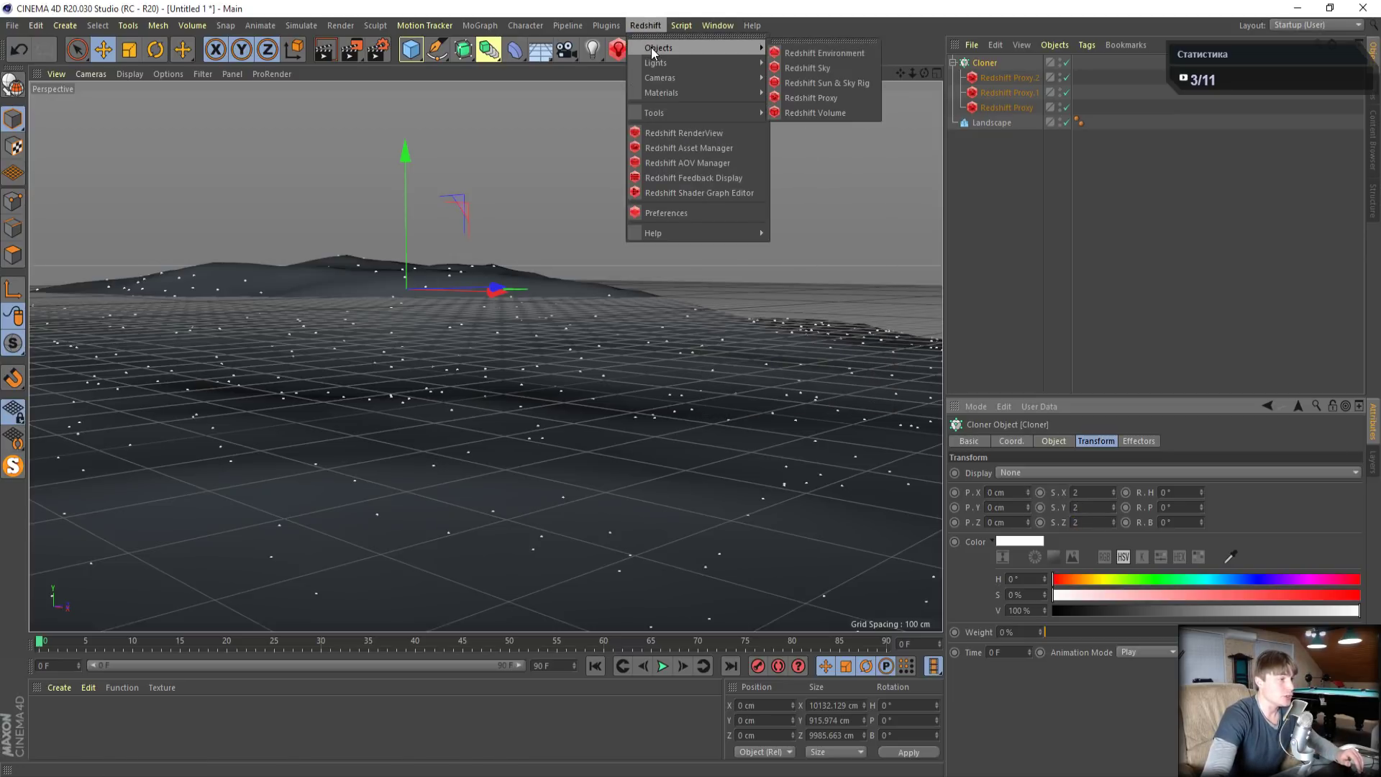
{"action": "left_click", "coordinate": [831, 83]}
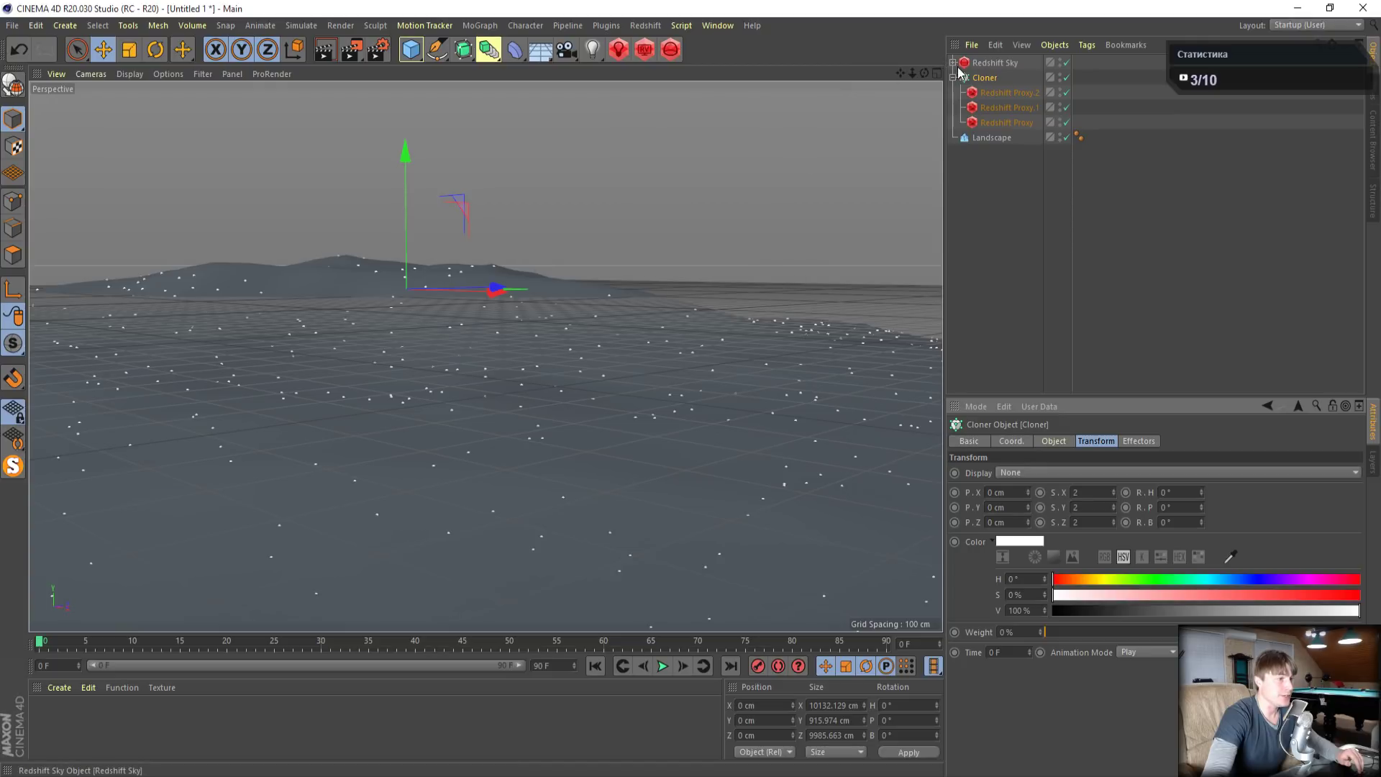
{"action": "left_click", "coordinate": [954, 64]}
{"action": "left_click", "coordinate": [994, 64]}
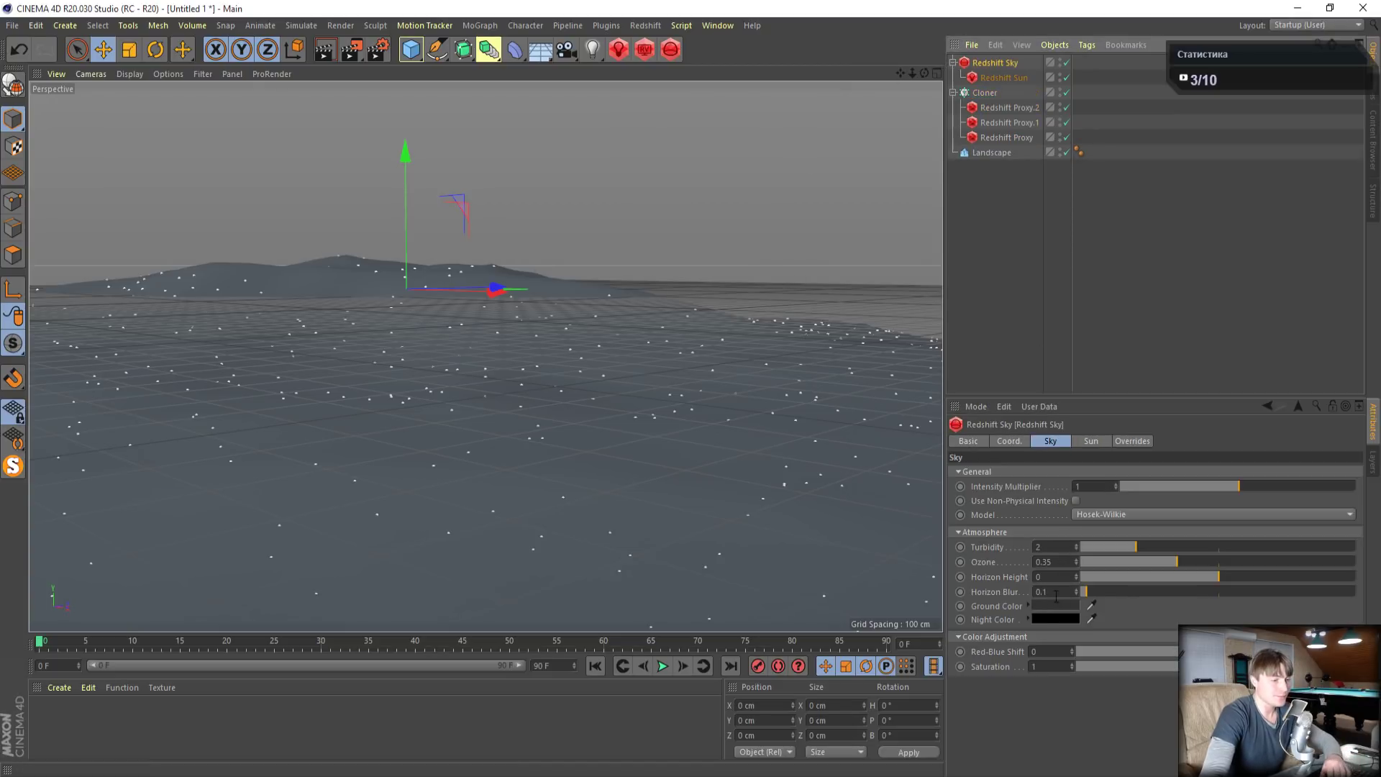
Select the Redshift Sun and try to turn it with the Rotate tool
{"action": "left_click", "coordinate": [1005, 79]}
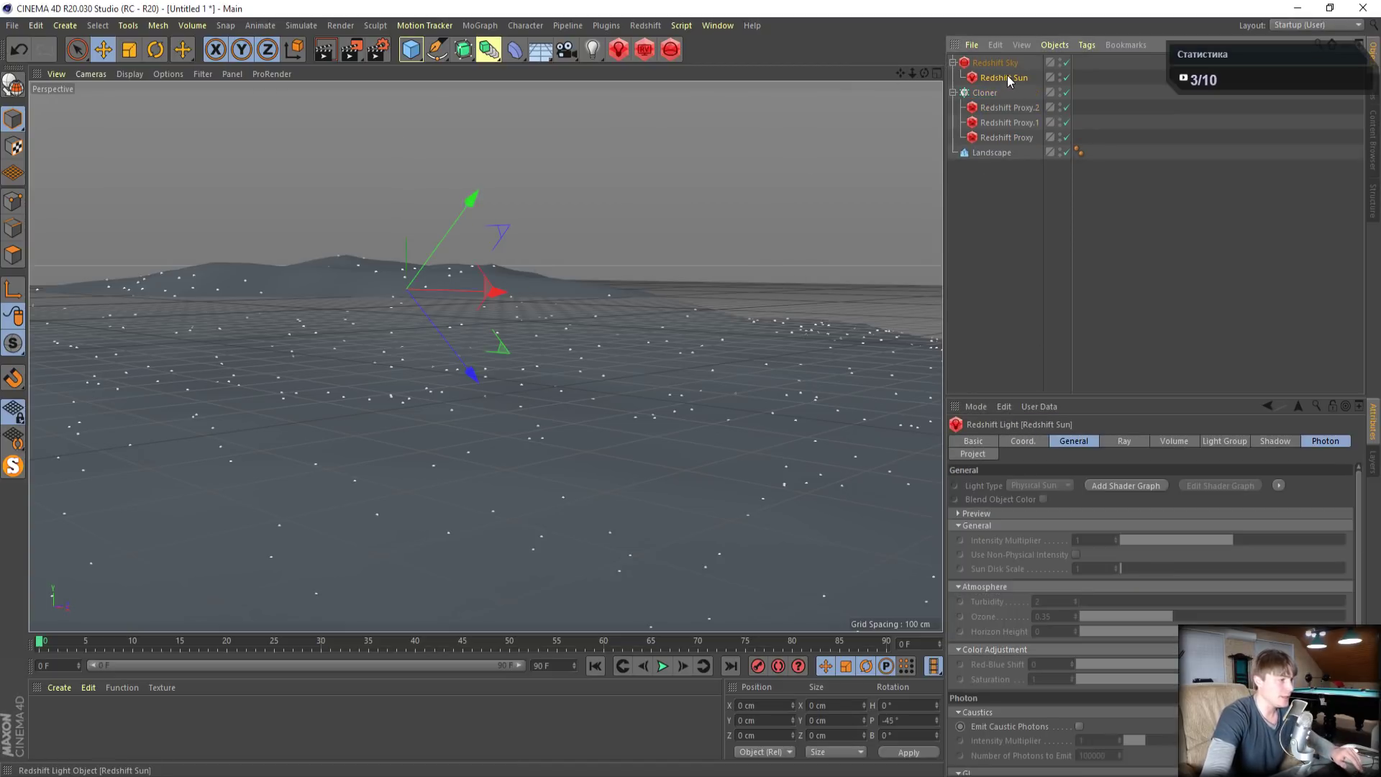
{"action": "left_click", "coordinate": [156, 49]}
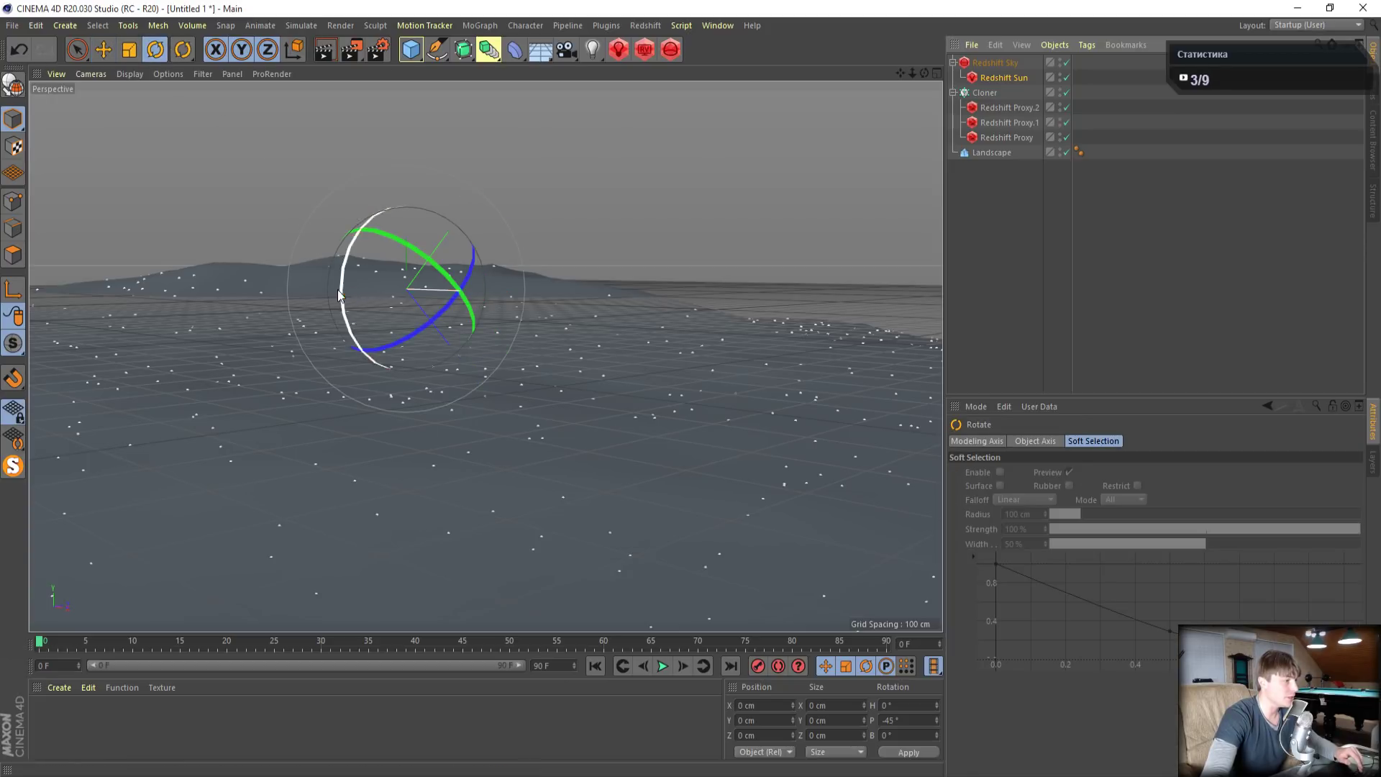
{"action": "left_click", "coordinate": [338, 289]}
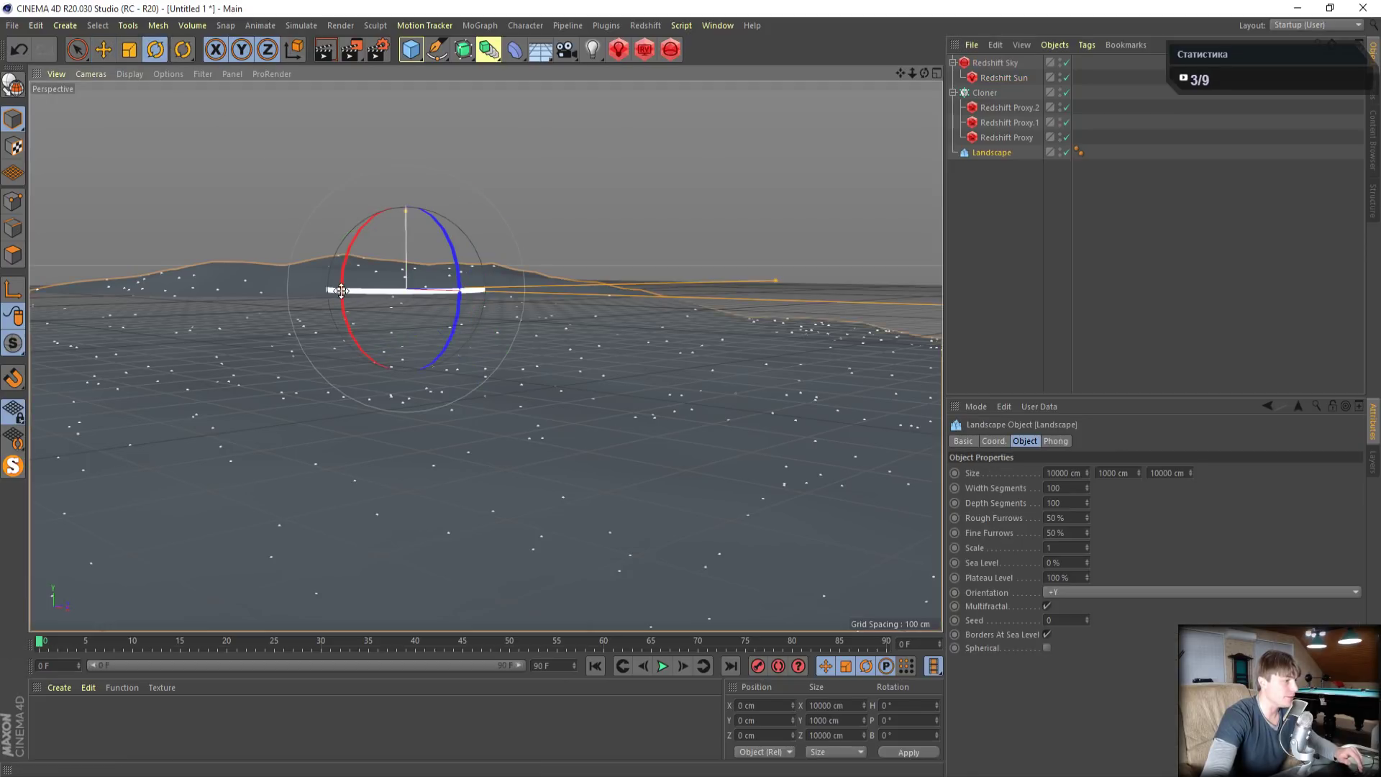
Start a live render in the Redshift RenderView, then move and narrow its window to uncover more of the viewport
{"action": "left_click", "coordinate": [644, 49]}
{"action": "left_click", "coordinate": [392, 68]}
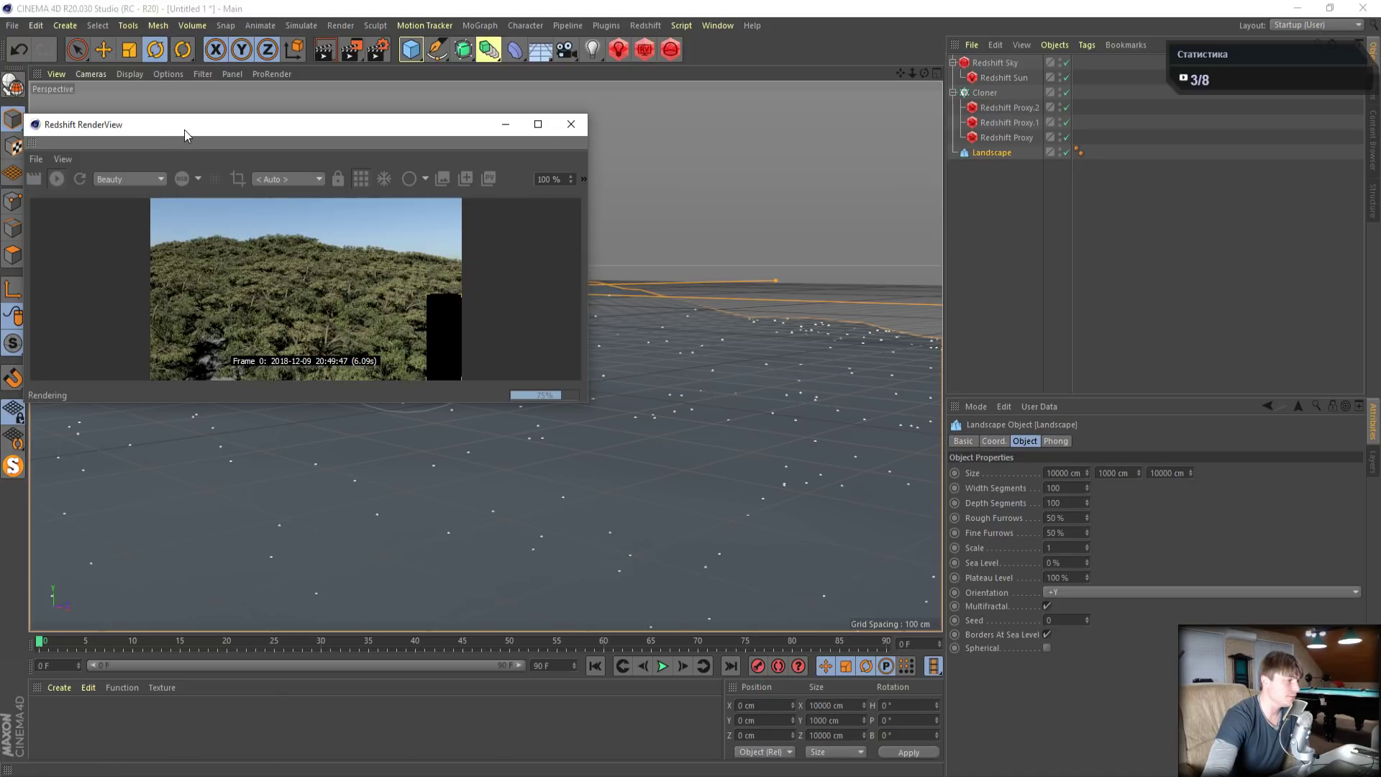
{"action": "left_click_drag", "start_coordinate": [184, 129], "coordinate": [188, 73]}
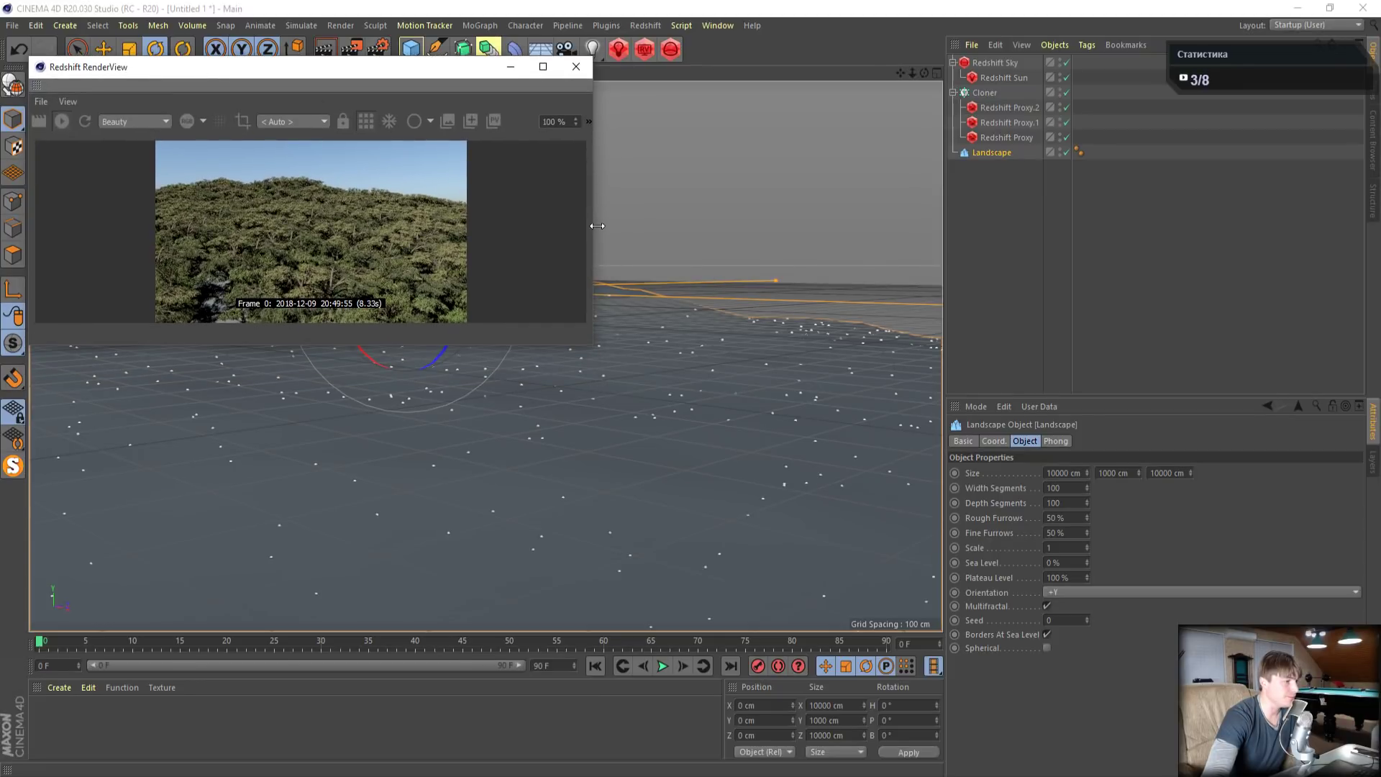
{"action": "left_click_drag", "start_coordinate": [592, 224], "coordinate": [370, 228]}
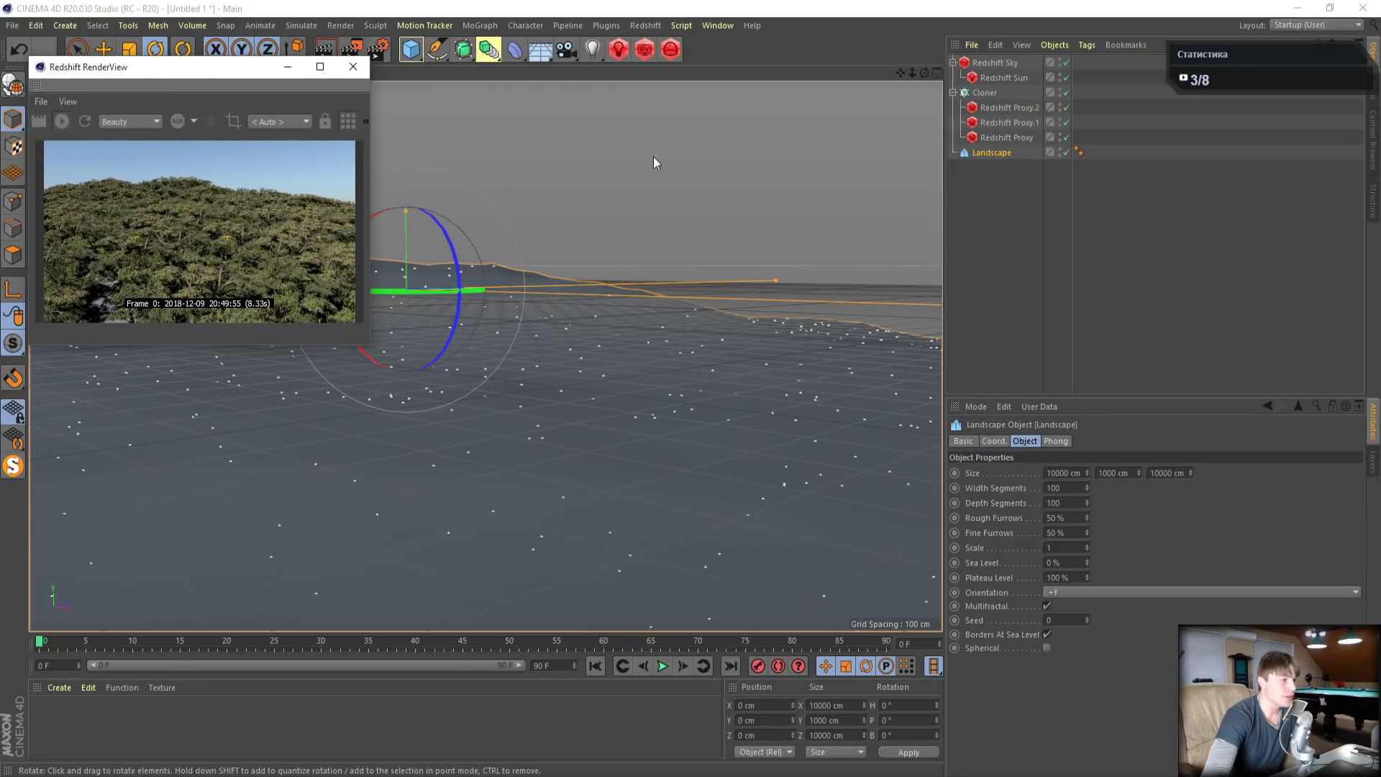
Rotate the Redshift Sun to about H -2.9°, P -119.9°, B -6.5° for low-angle lighting
{"action": "left_click", "coordinate": [999, 75]}
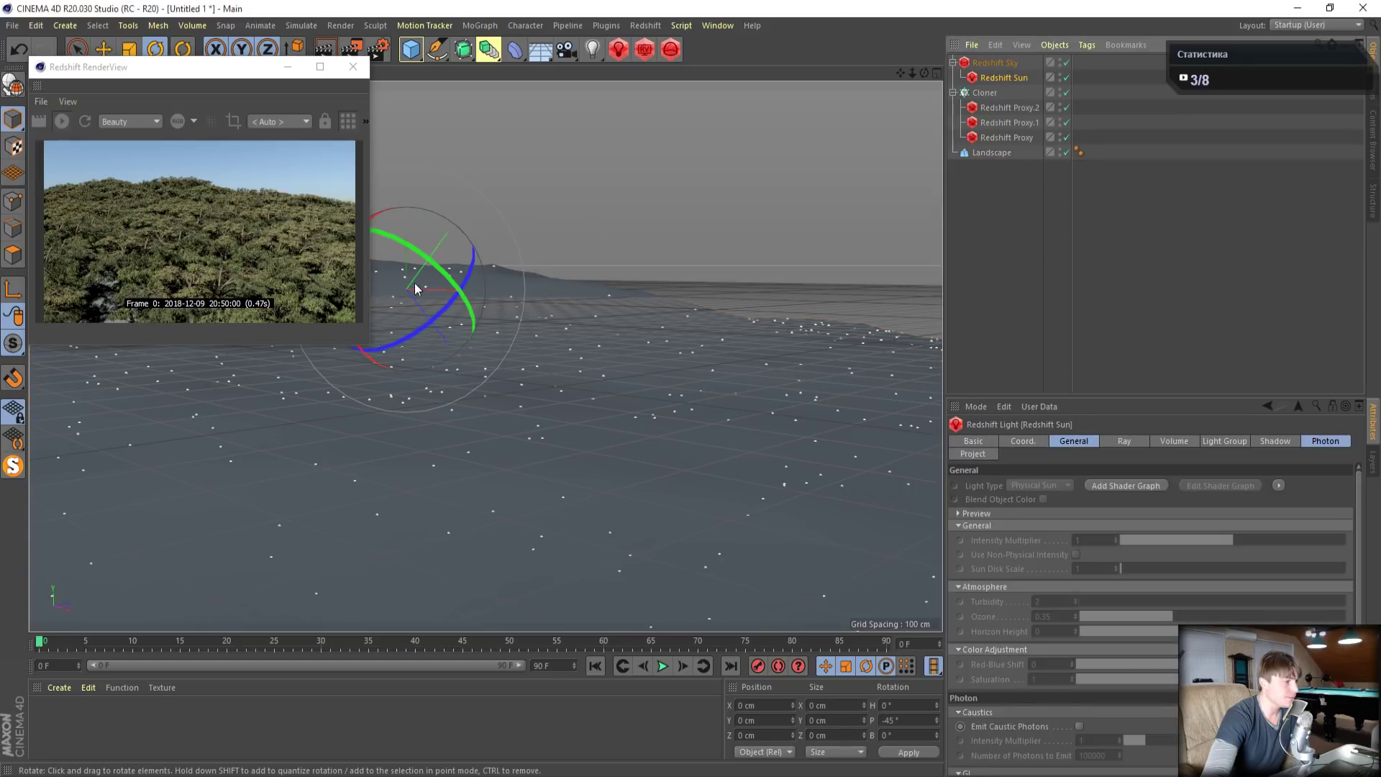
{"action": "left_click_drag", "start_coordinate": [379, 213], "coordinate": [497, 163]}
{"action": "left_click_drag", "start_coordinate": [461, 267], "coordinate": [414, 207]}
{"action": "left_click_drag", "start_coordinate": [413, 201], "coordinate": [408, 205]}
{"action": "left_click_drag", "start_coordinate": [422, 344], "coordinate": [378, 220]}
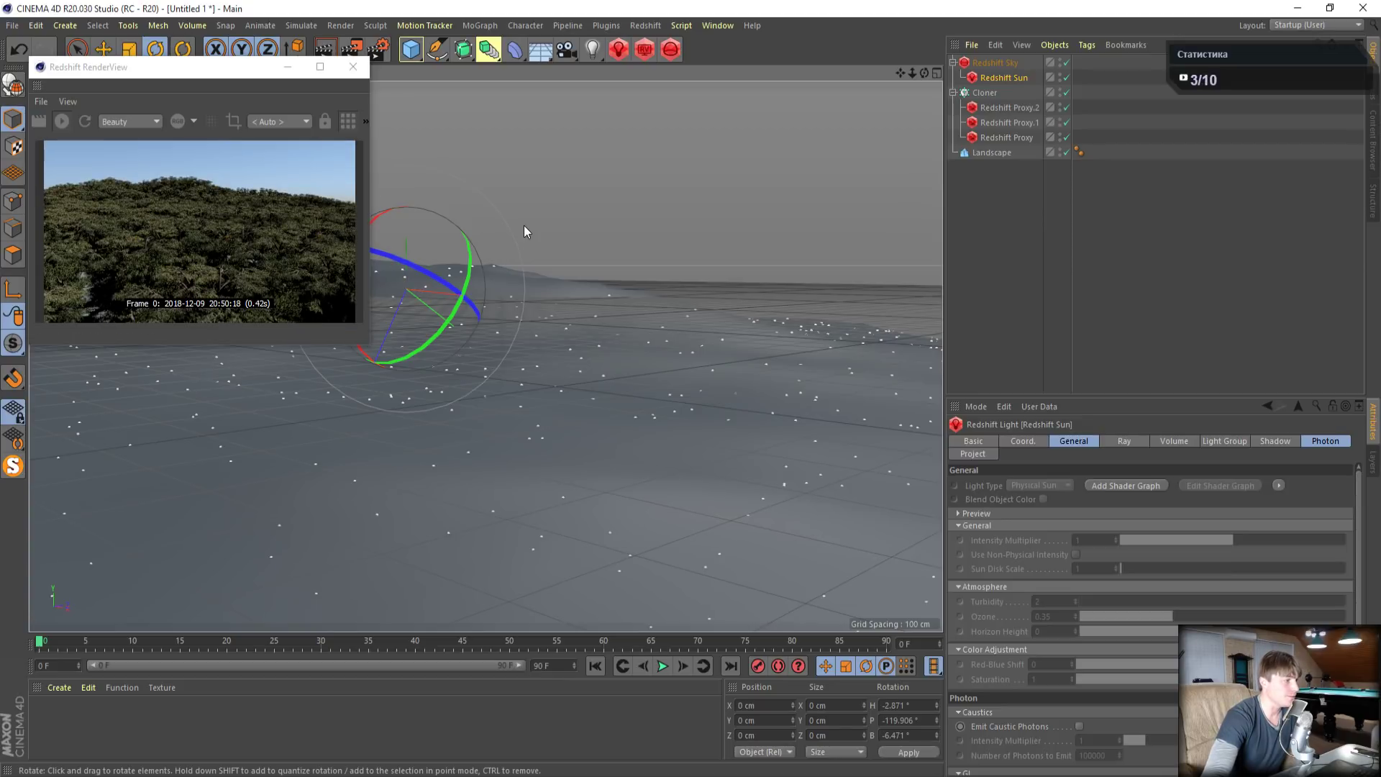
Add a Redshift Environment object for volumetric fog
{"action": "left_click", "coordinate": [719, 28]}
{"action": "mouse_move", "coordinate": [651, 26]}
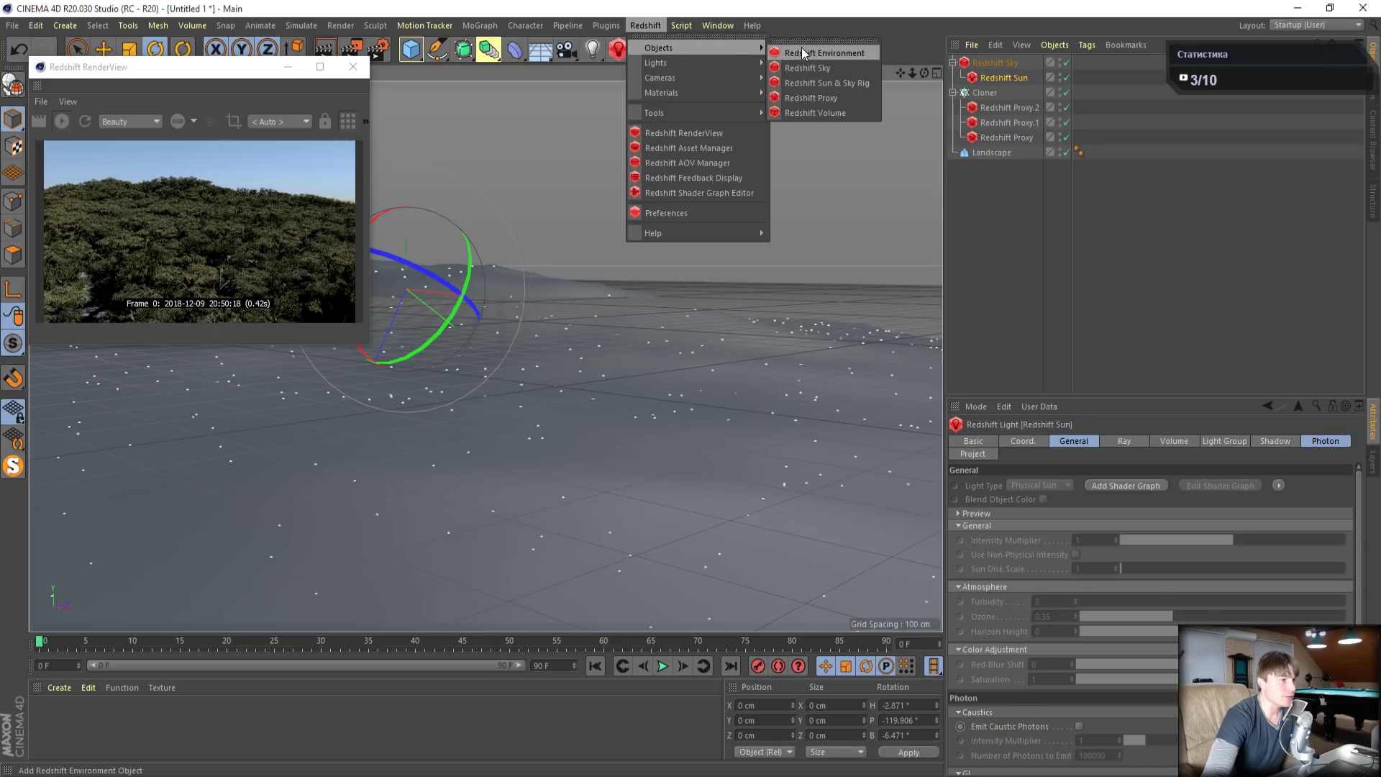
{"action": "left_click", "coordinate": [802, 48]}
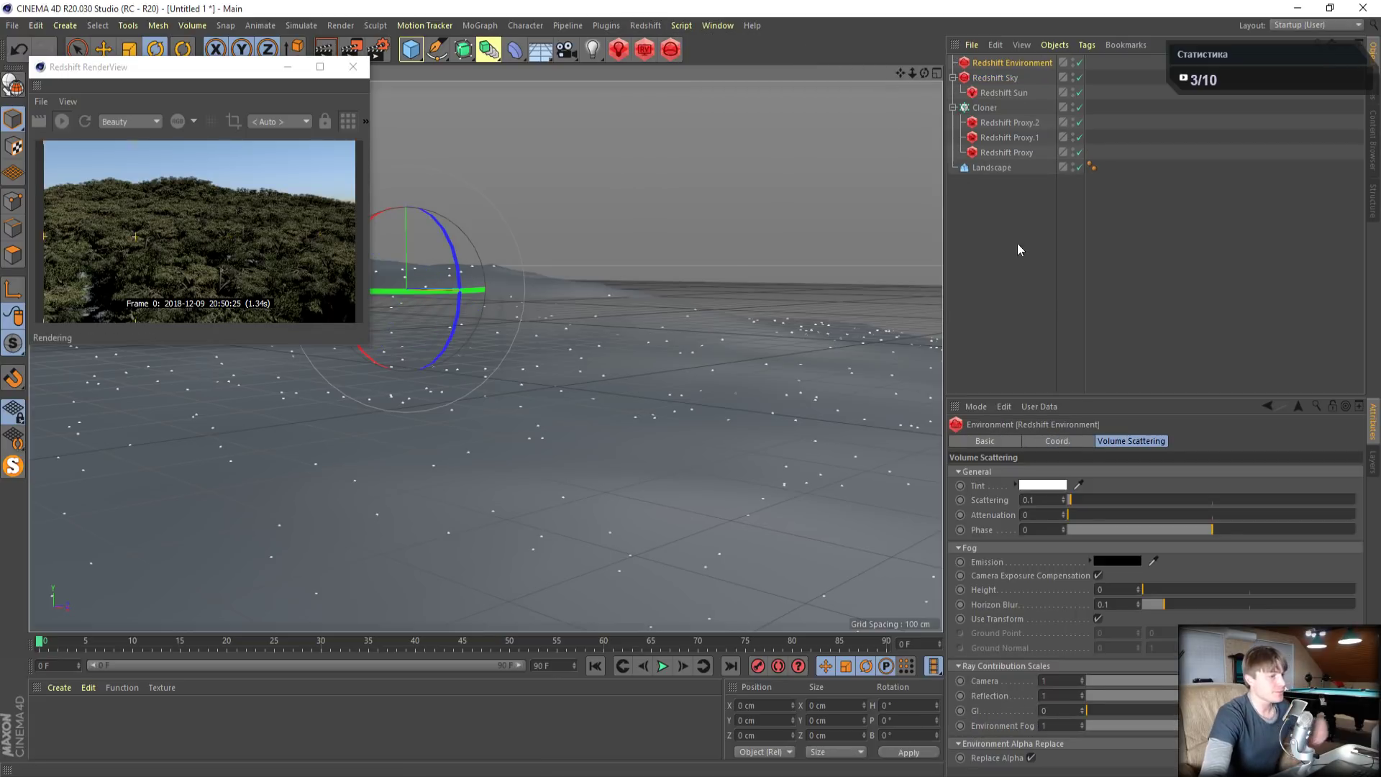
Set the Redshift Sun's volume contribution scale to 0.01 and enlarge the RenderView window
{"action": "left_click", "coordinate": [993, 92]}
{"action": "left_click", "coordinate": [1180, 441]}
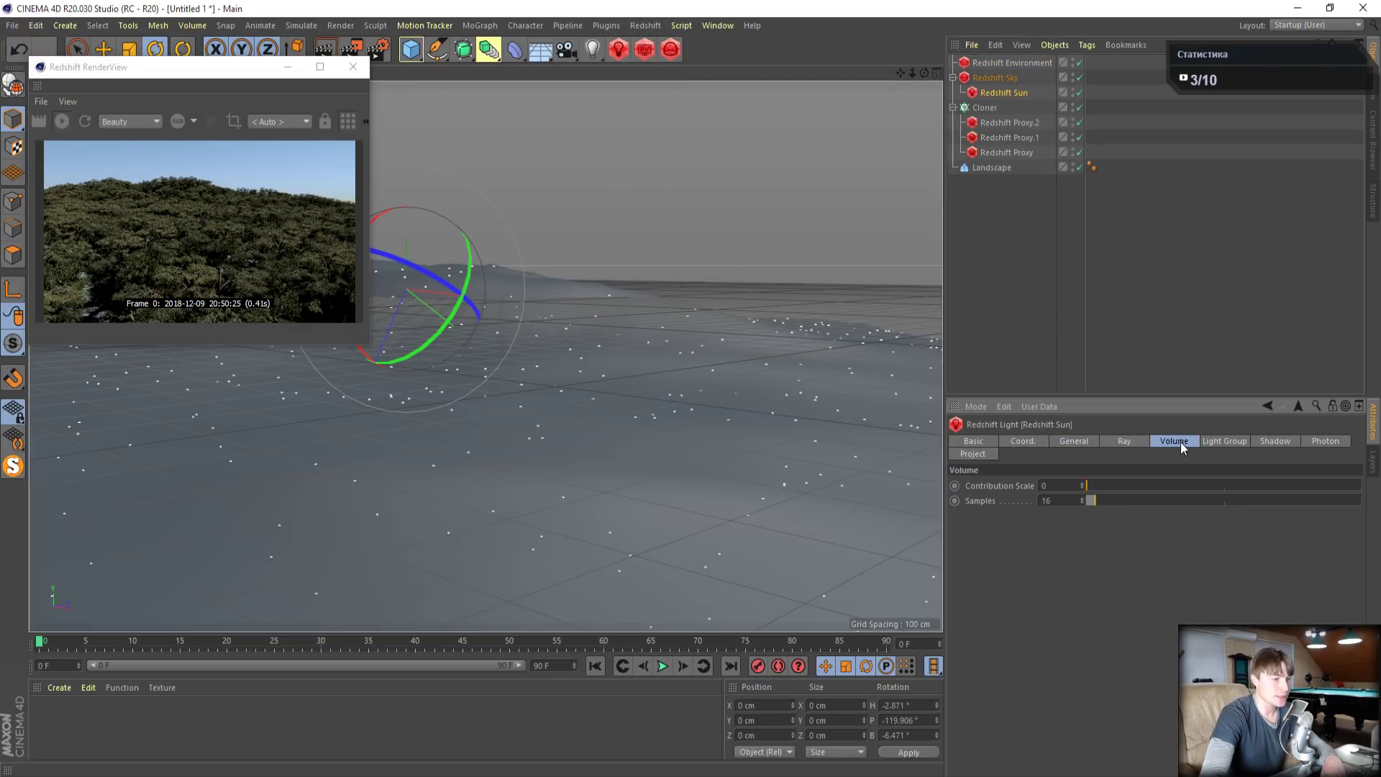
{"action": "left_click", "coordinate": [1053, 486]}
{"action": "type", "text": ".01"}
{"action": "key", "text": "Return"}
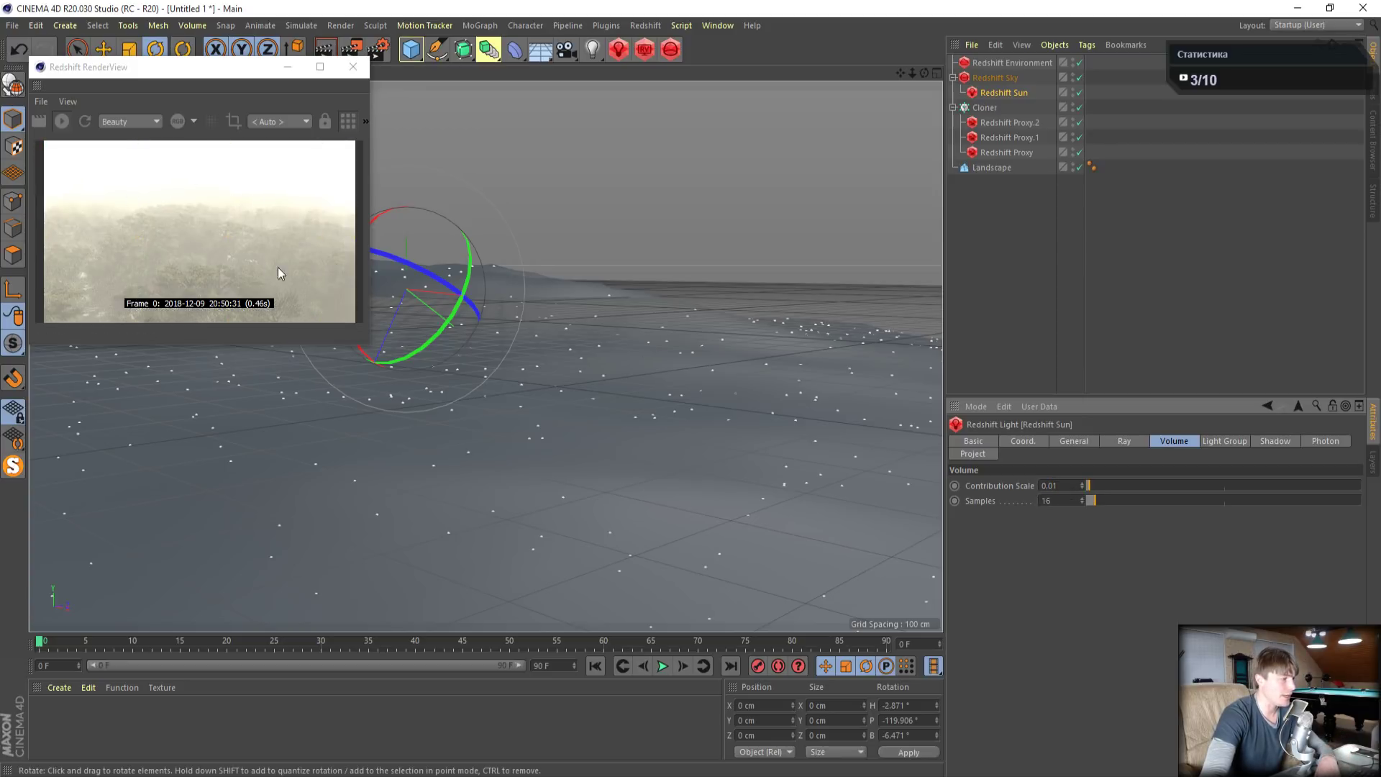
{"action": "left_click_drag", "start_coordinate": [367, 348], "coordinate": [535, 459]}
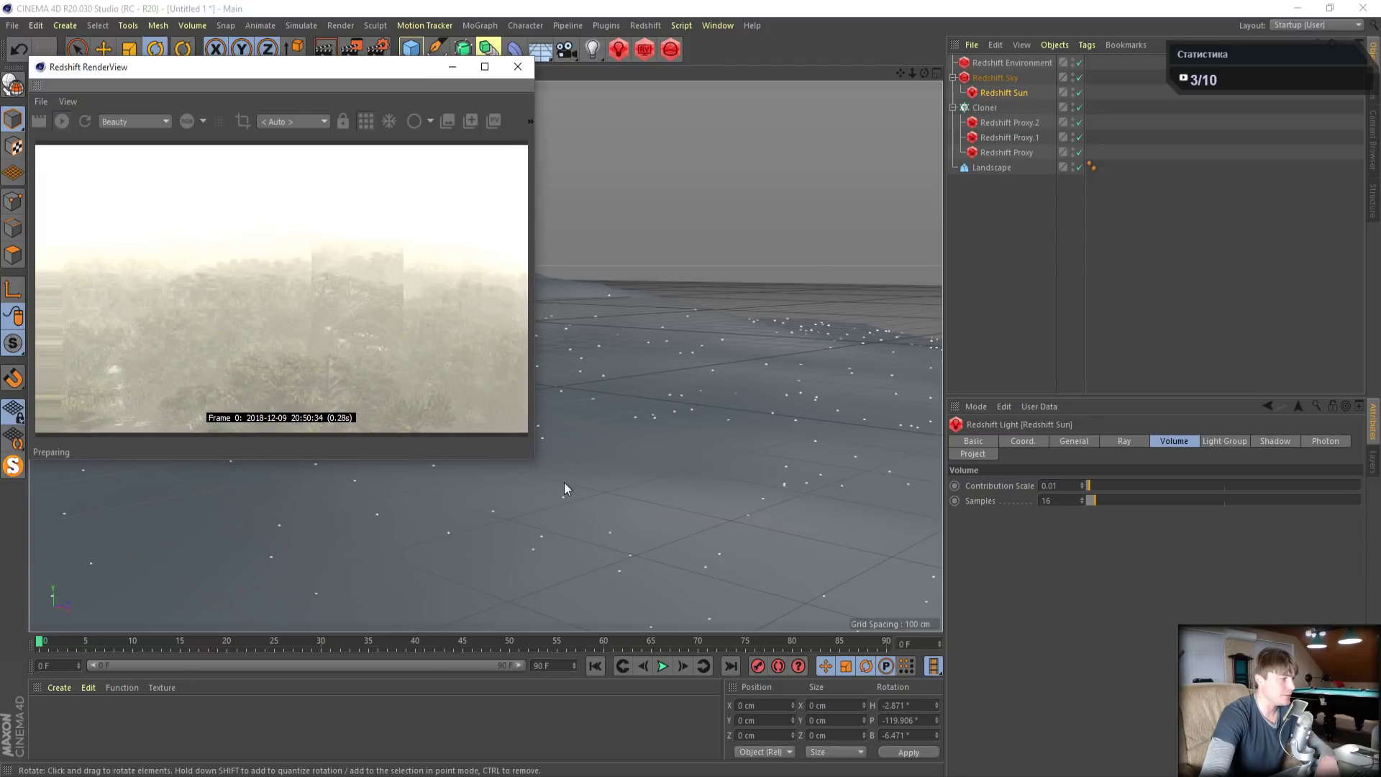
Try volume contribution scales of 0.001 and 0.005 on the Redshift Sun to compare the fog density
{"action": "left_click", "coordinate": [1051, 486]}
{"action": "type", "text": "0"}
{"action": "key", "text": "Return"}
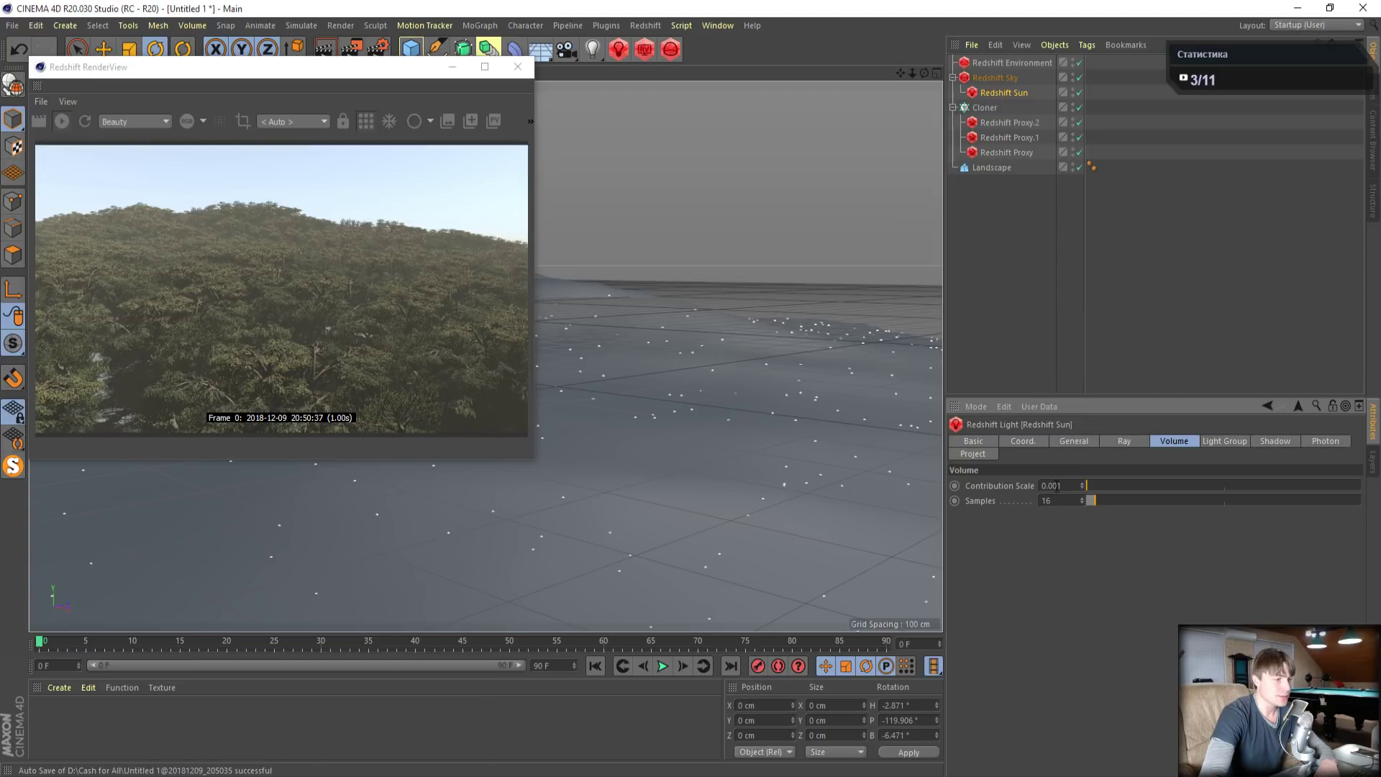
{"action": "type", "text": "5"}
{"action": "key", "text": "Return"}
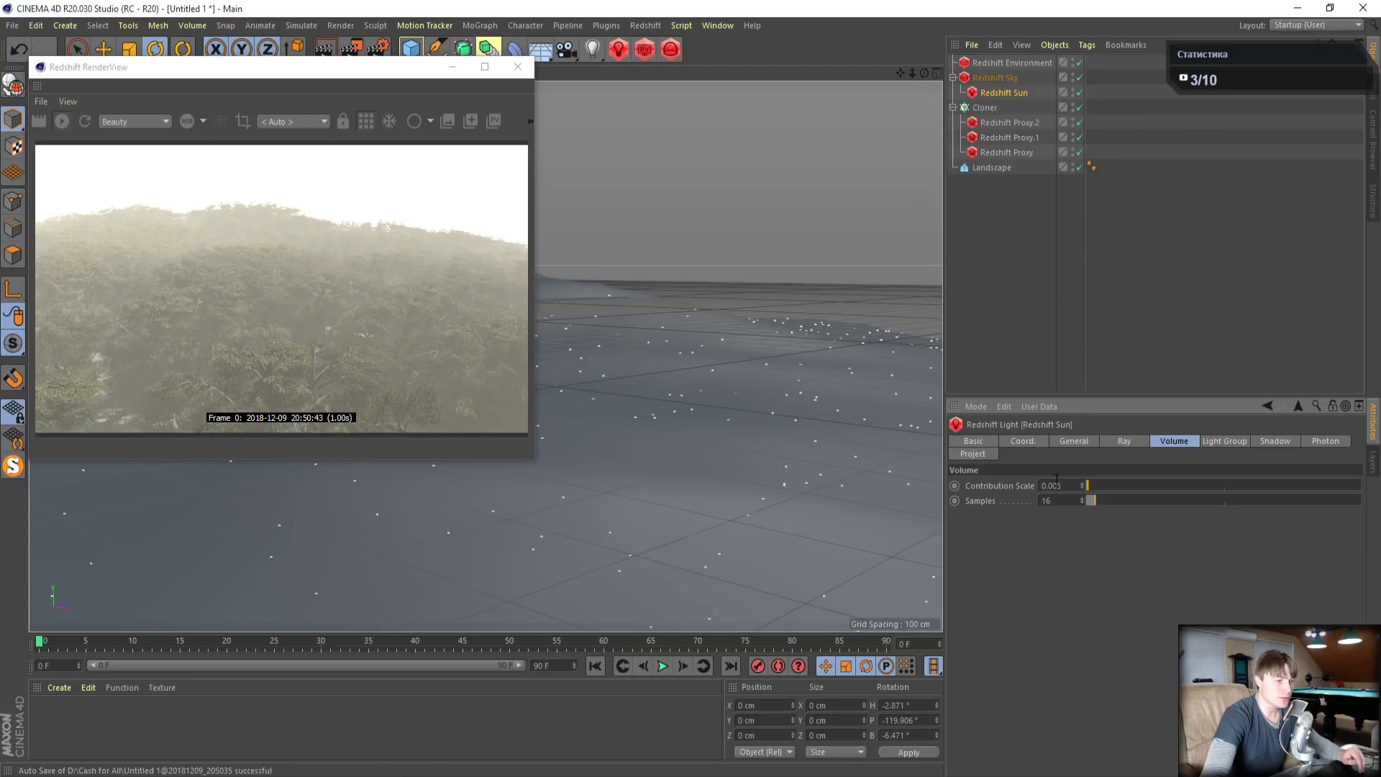
Set the Redshift Sun's volume contribution scale to 0.002
{"action": "left_click_drag", "start_coordinate": [1057, 486], "coordinate": [1079, 485]}
{"action": "type", "text": "2"}
{"action": "key", "text": "Return"}
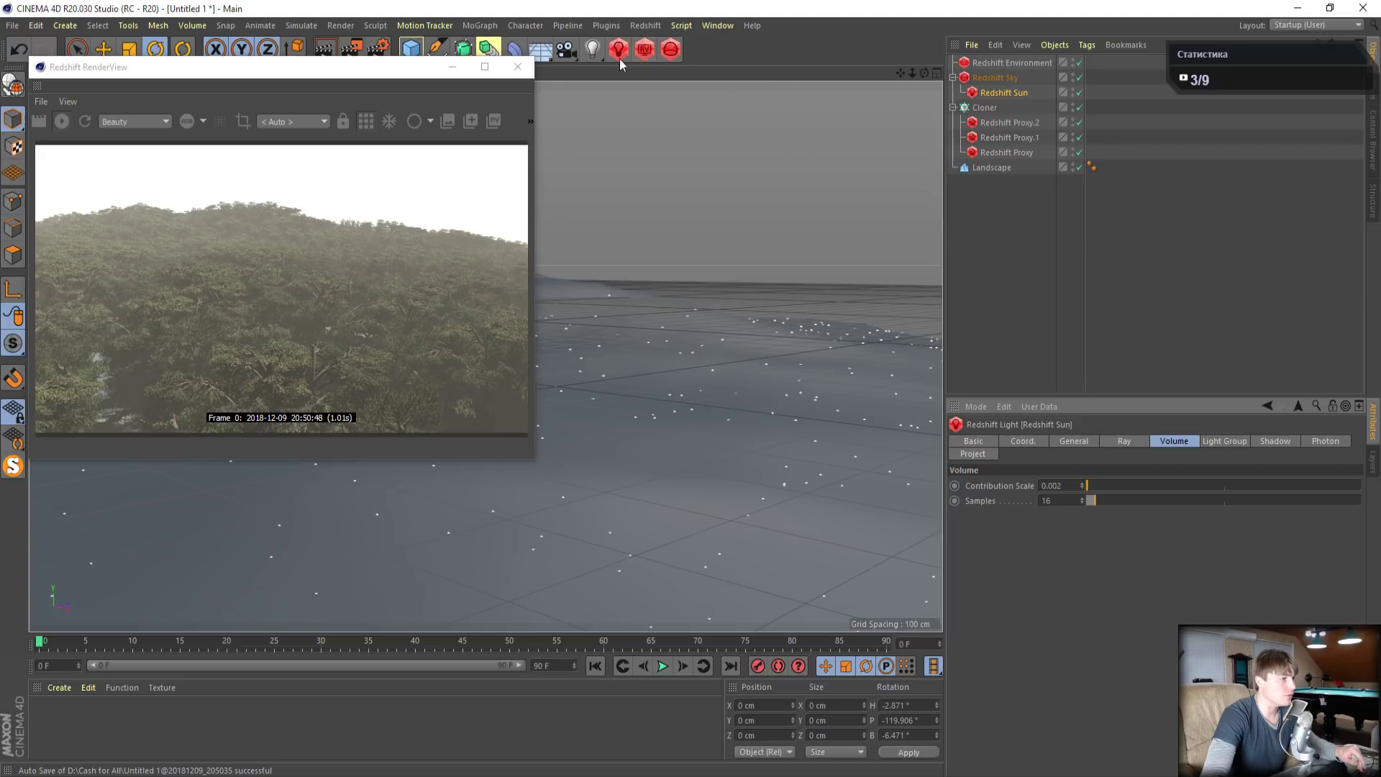
Add another Redshift Proxy and load Grass.rs from the desktop Proxy folder into it
{"action": "left_click", "coordinate": [644, 25]}
{"action": "mouse_move", "coordinate": [657, 48]}
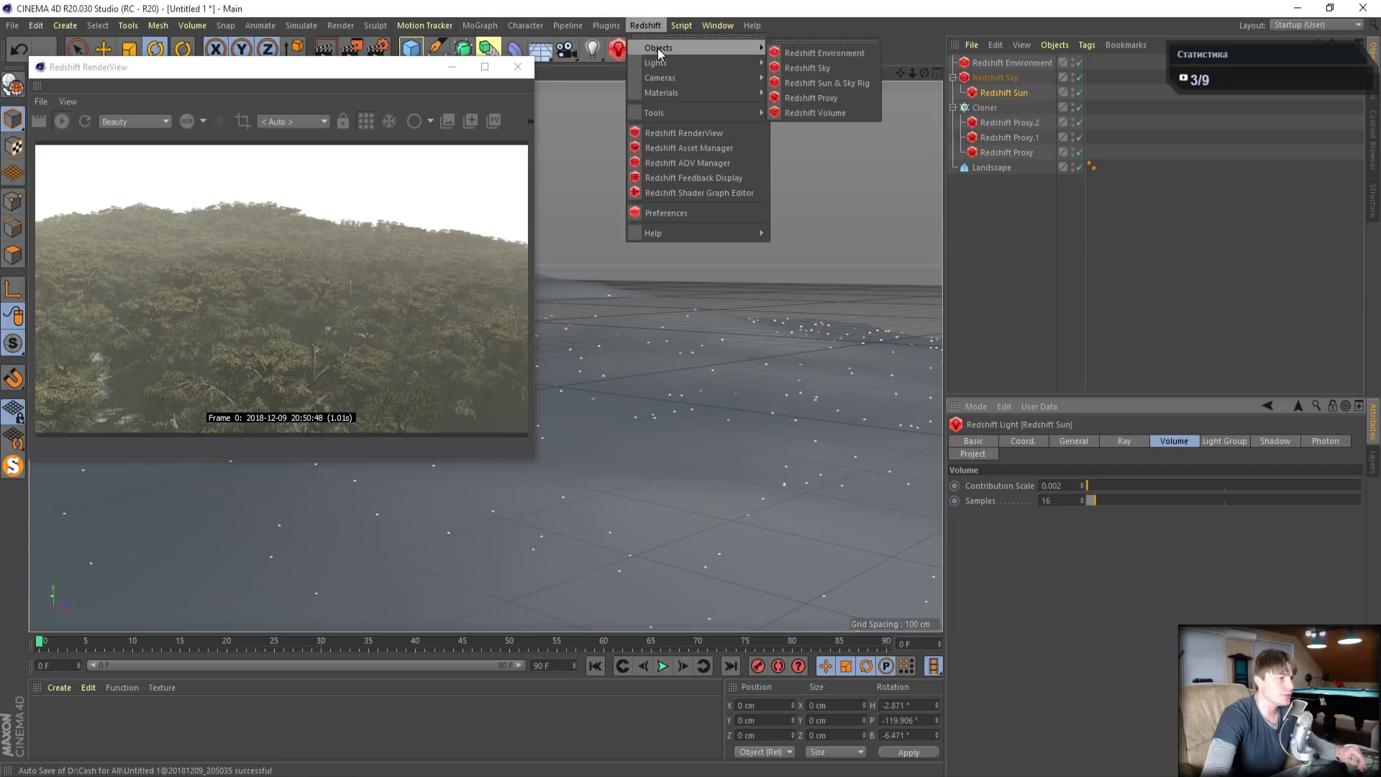
{"action": "left_click", "coordinate": [820, 99]}
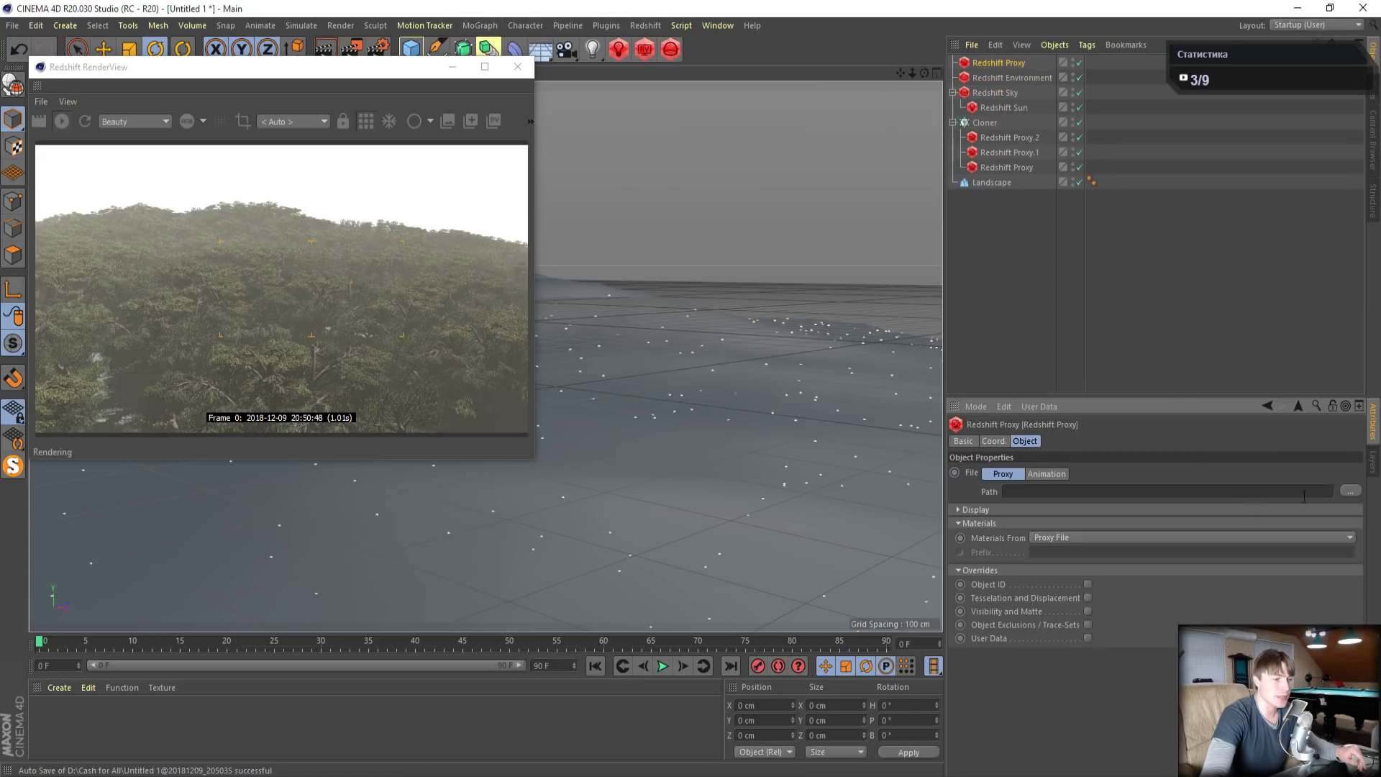
{"action": "left_click", "coordinate": [1350, 491]}
{"action": "left_click", "coordinate": [166, 140]}
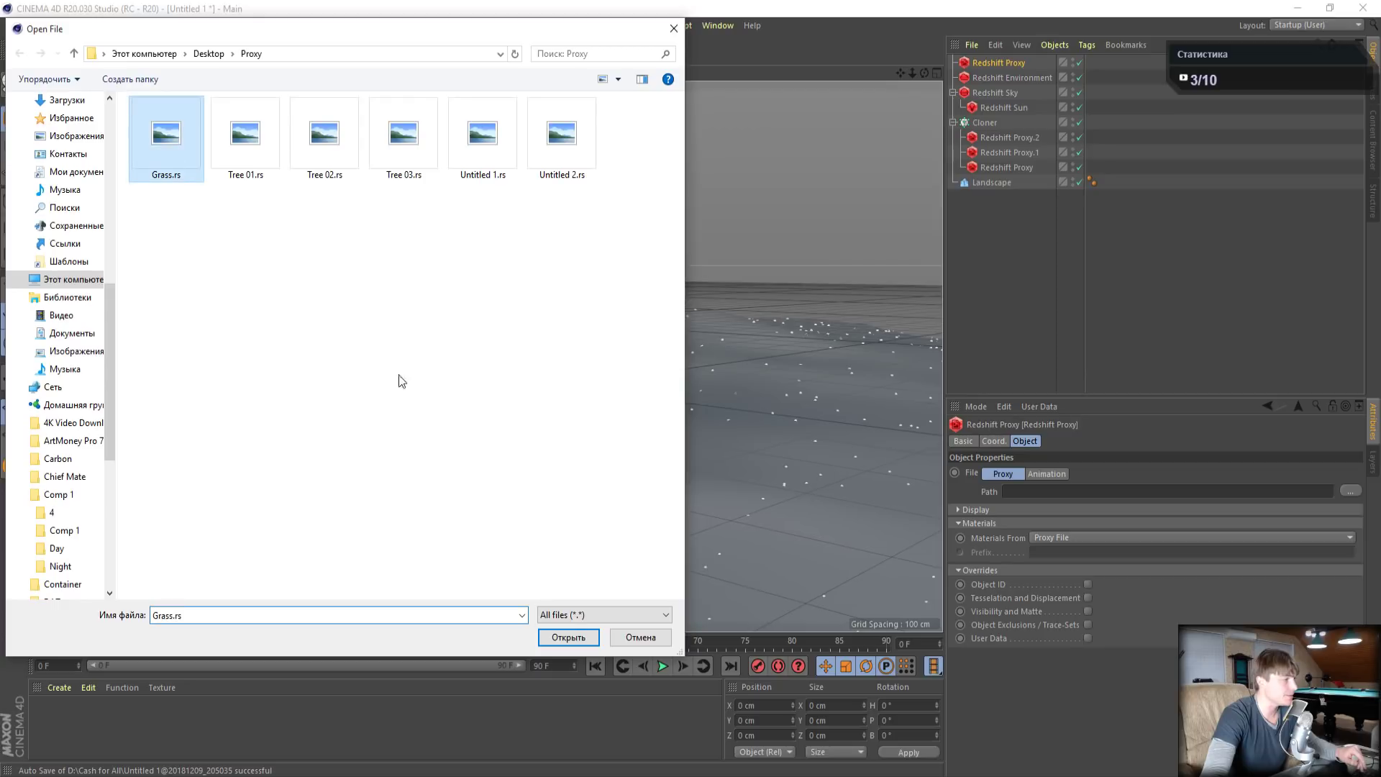
{"action": "left_click", "coordinate": [569, 636]}
Add a second Cloner for the grass and set its instance mode to Multi-Instance
{"action": "left_click", "coordinate": [479, 25]}
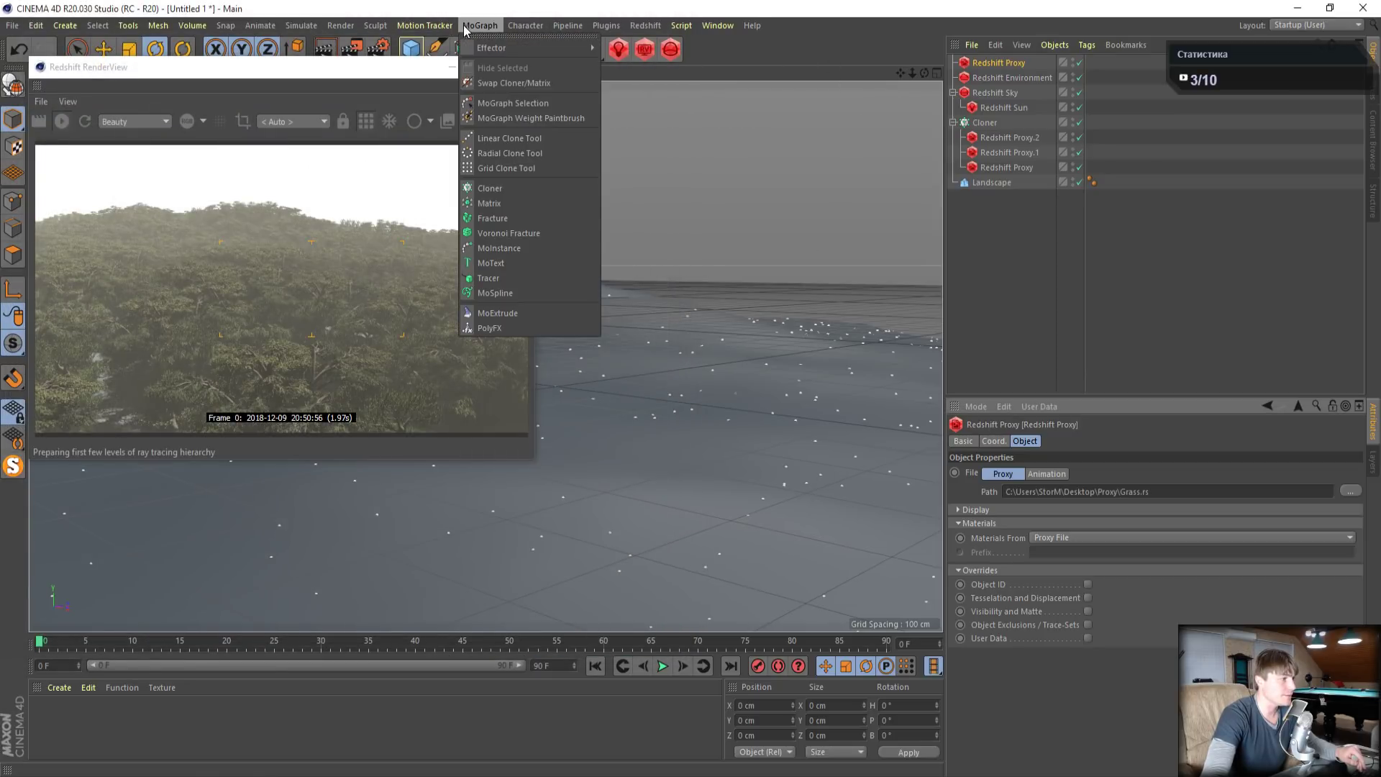
{"action": "left_click", "coordinate": [506, 187]}
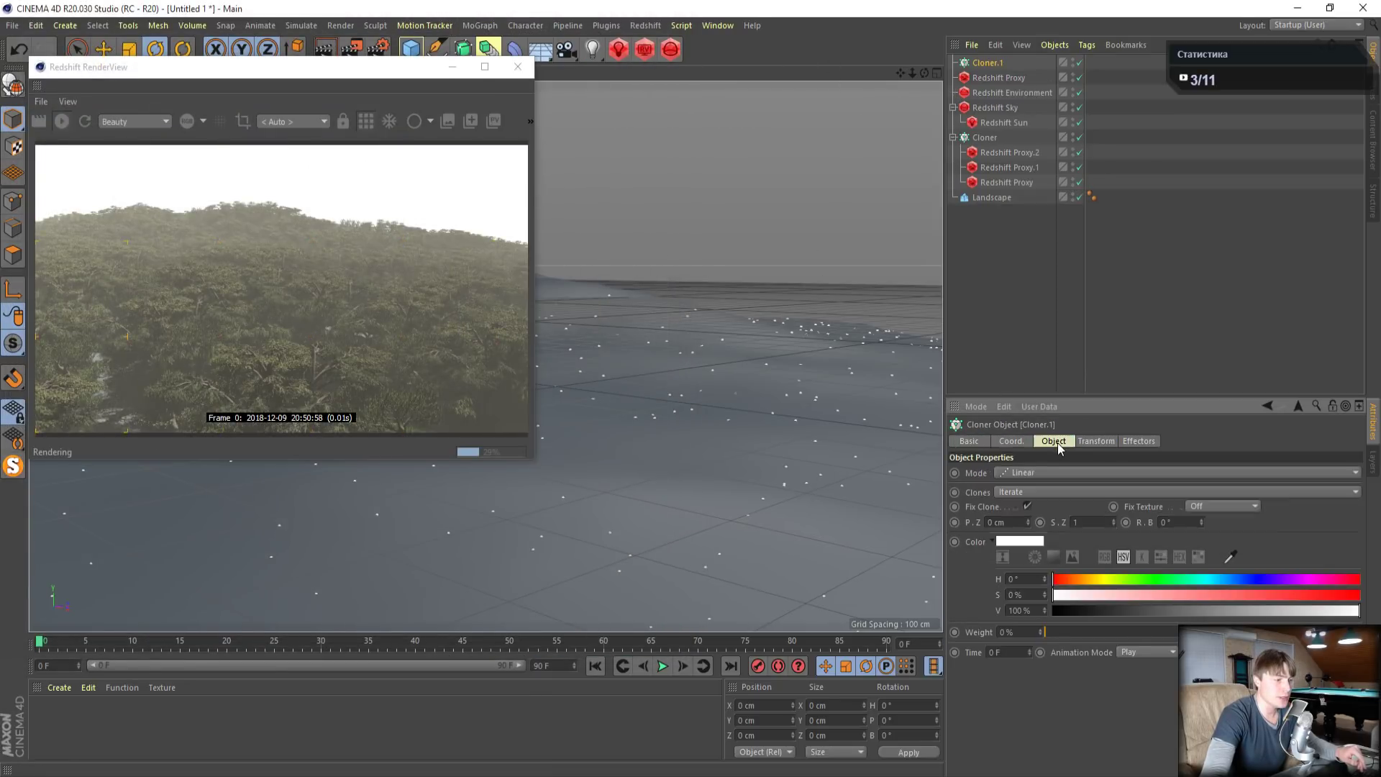
{"action": "left_click", "coordinate": [1054, 441]}
{"action": "left_click", "coordinate": [1052, 521]}
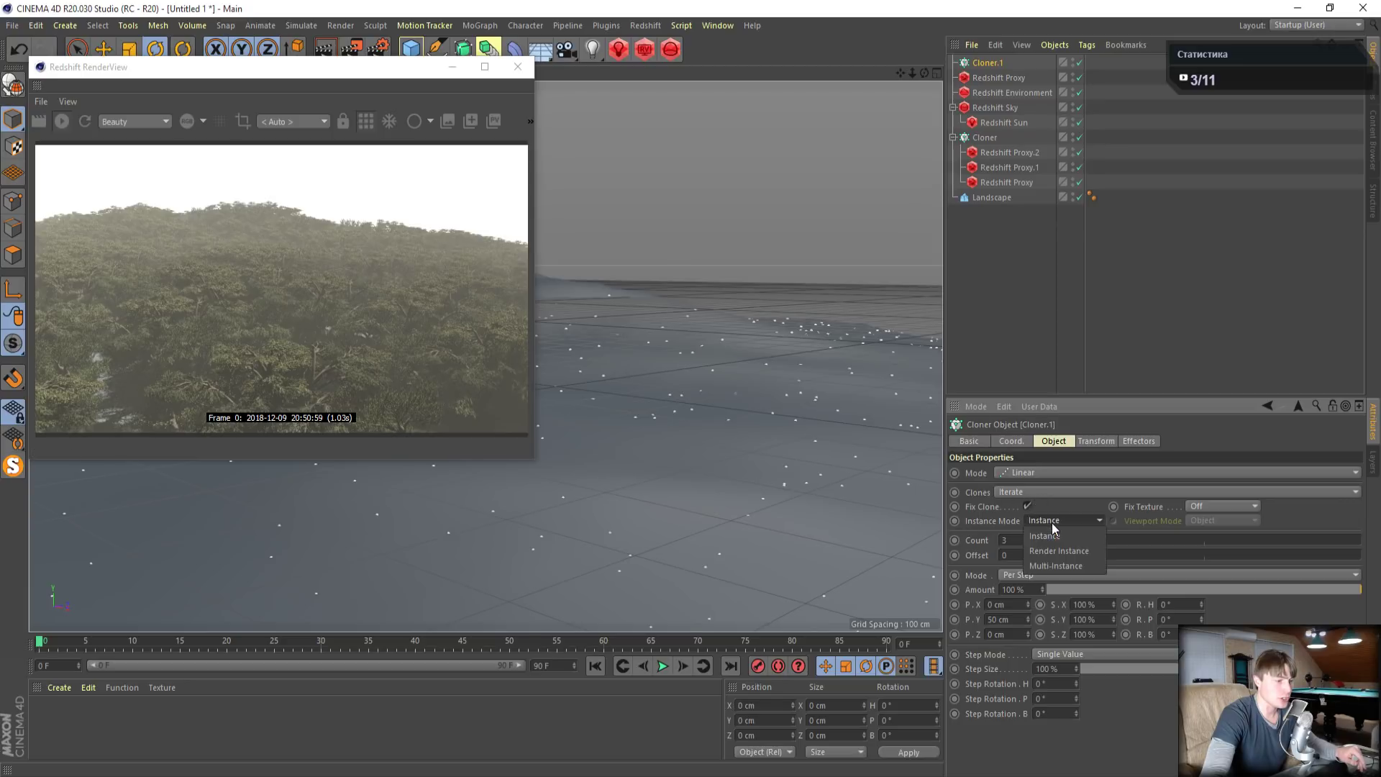
{"action": "left_click", "coordinate": [1068, 565]}
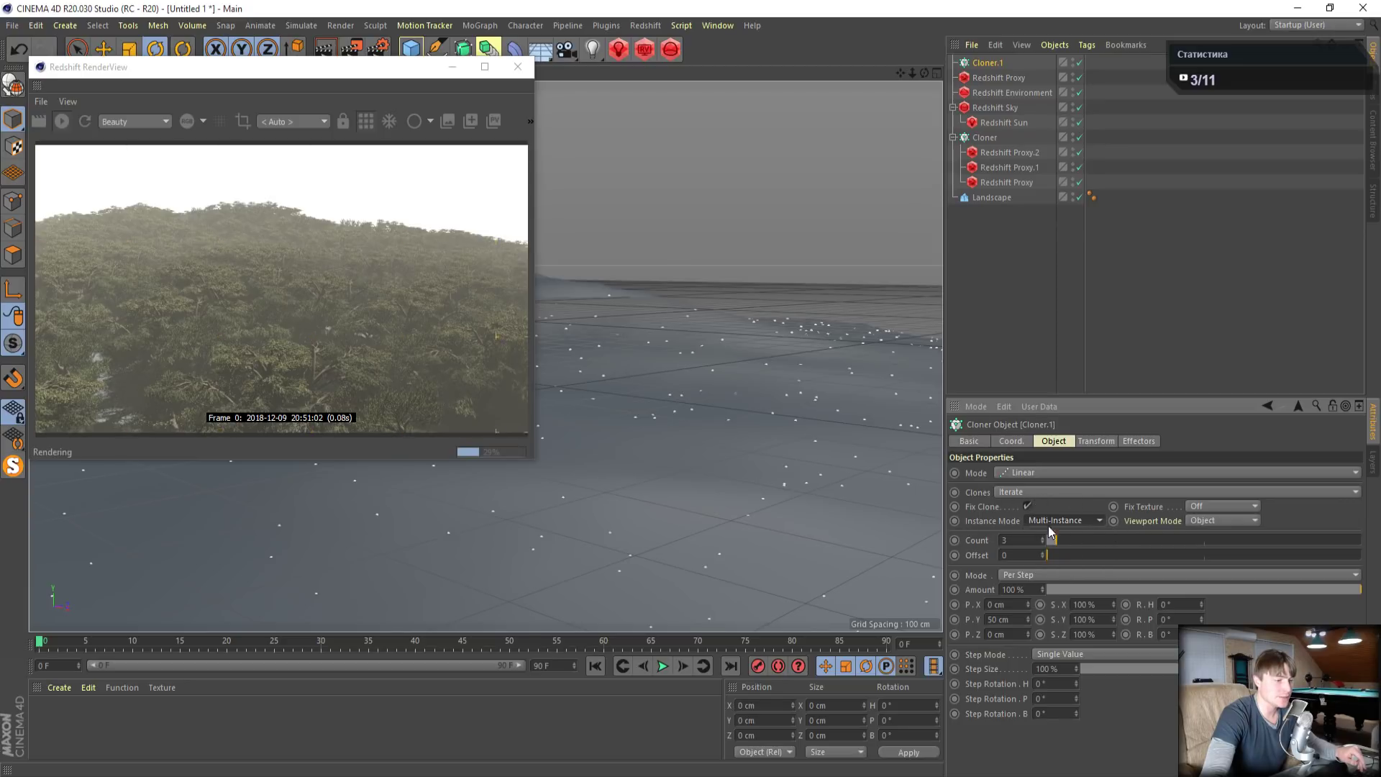
Set the grass Cloner's viewport mode to Points and distribute it in Object mode over the Landscape with Align Clone off
{"action": "left_click", "coordinate": [1204, 521]}
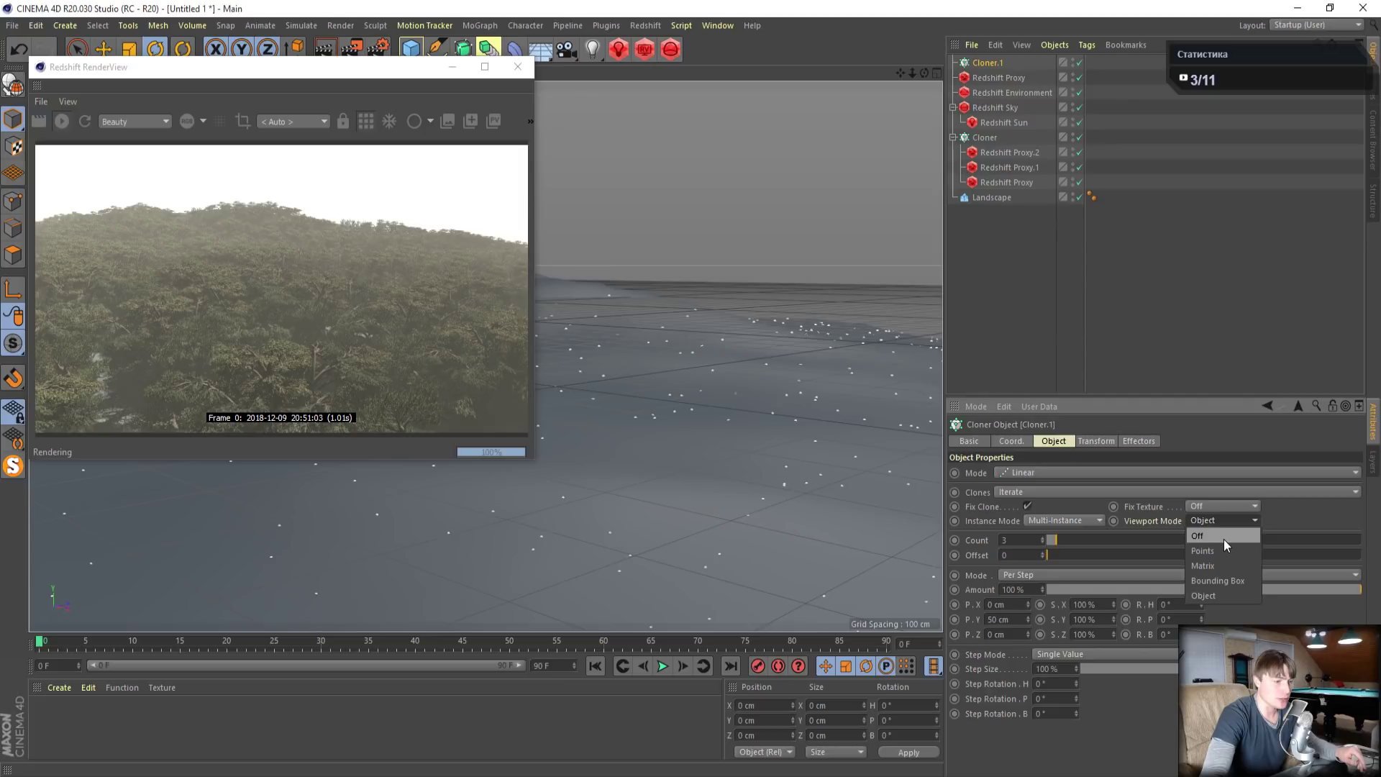
{"action": "left_click", "coordinate": [1216, 550]}
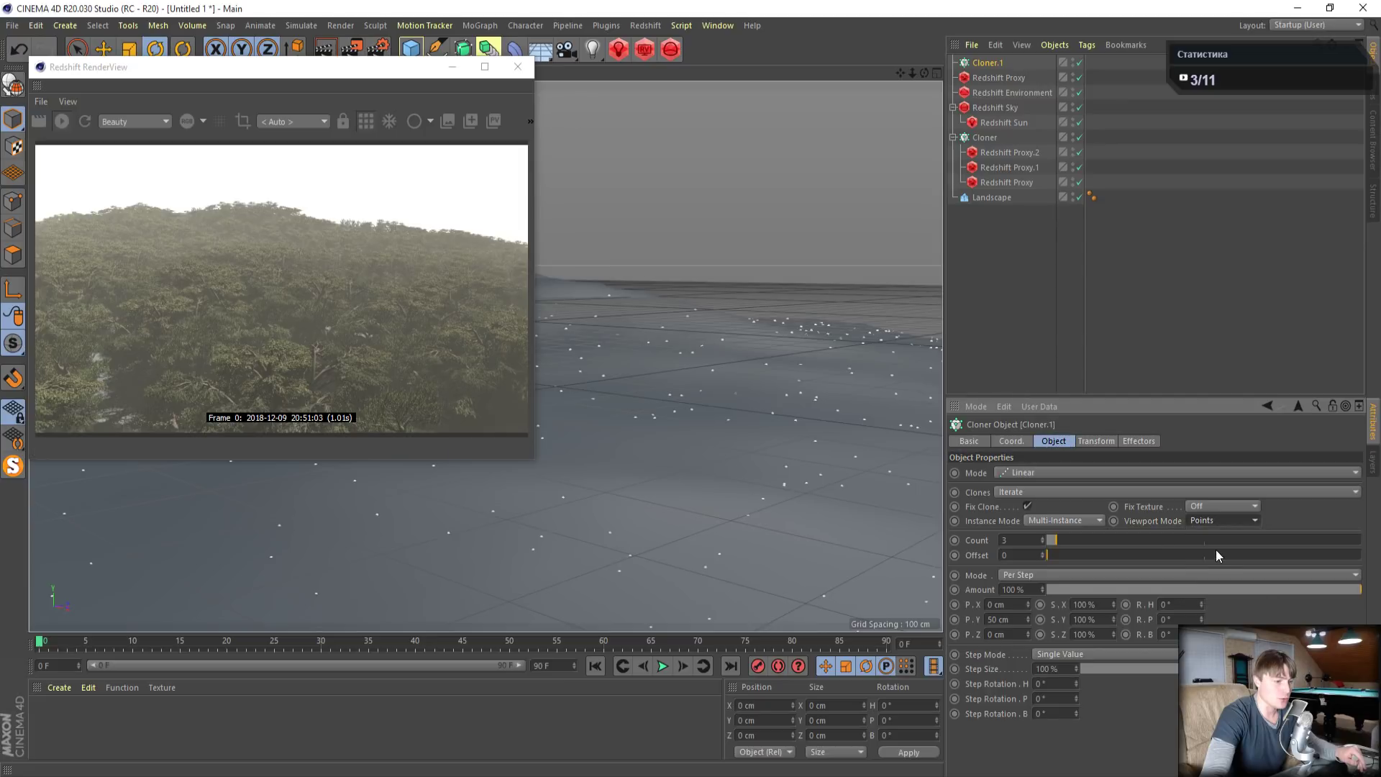
{"action": "left_click", "coordinate": [1024, 474]}
{"action": "left_click", "coordinate": [1035, 486]}
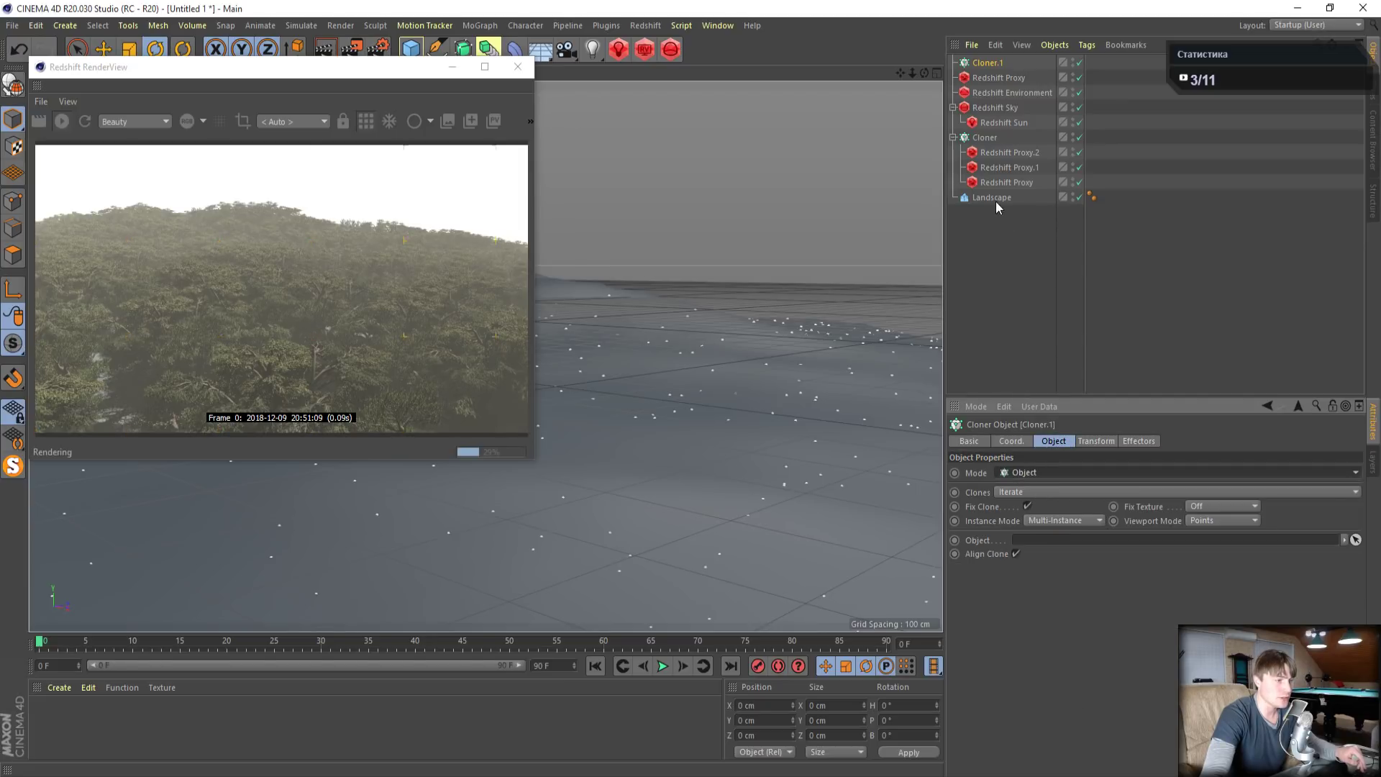
{"action": "left_click_drag", "start_coordinate": [993, 198], "coordinate": [1039, 541]}
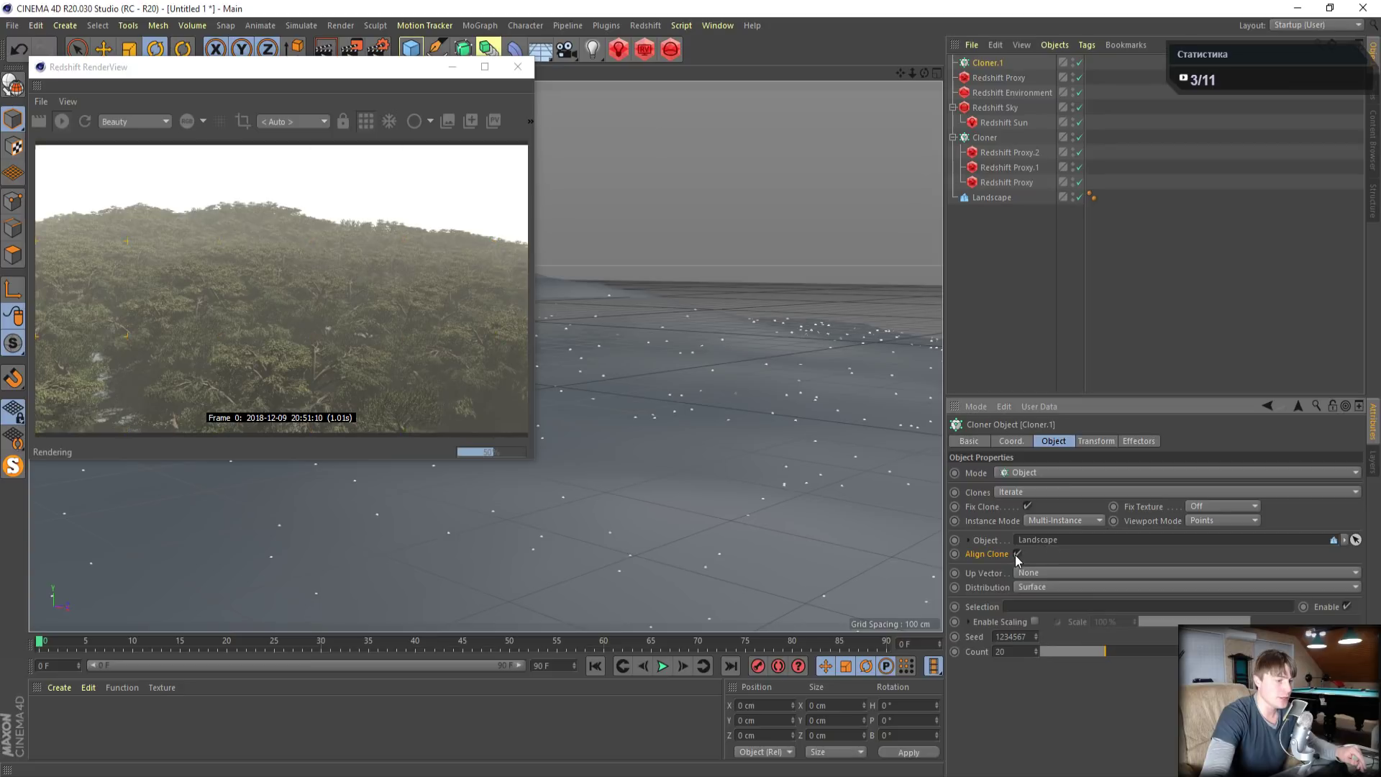
{"action": "left_click", "coordinate": [1017, 554]}
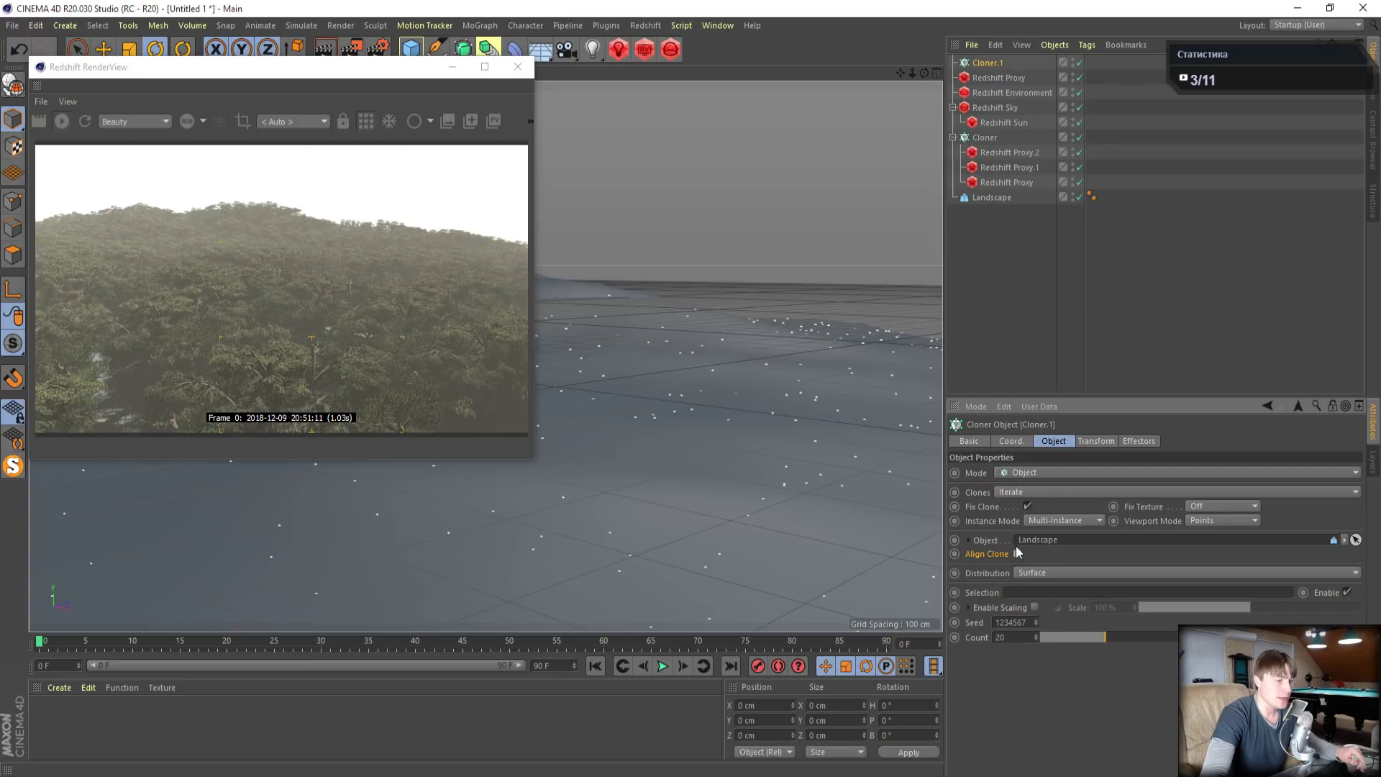
Make the Grass.rs Redshift Proxy a child of the second Cloner
{"action": "left_click", "coordinate": [977, 79]}
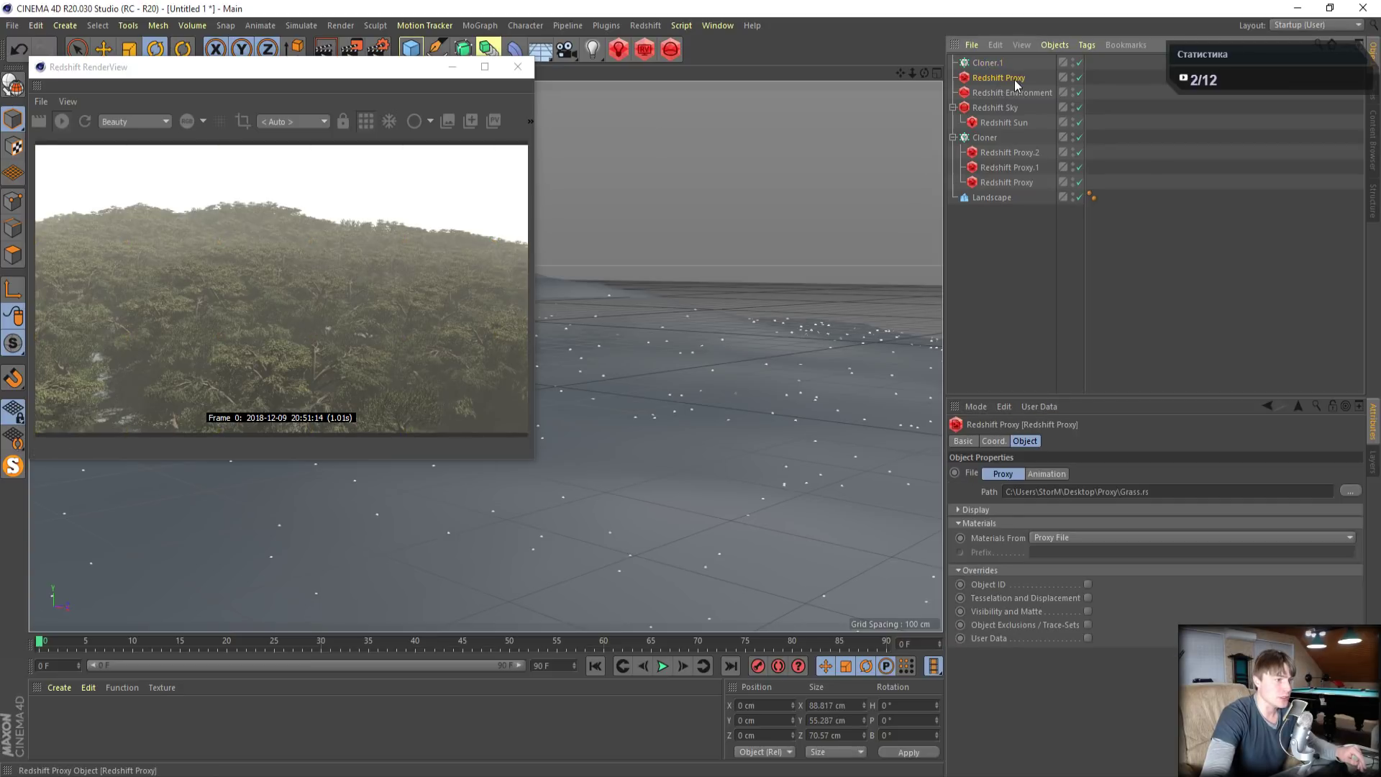
{"action": "left_click_drag", "start_coordinate": [987, 65], "coordinate": [987, 63]}
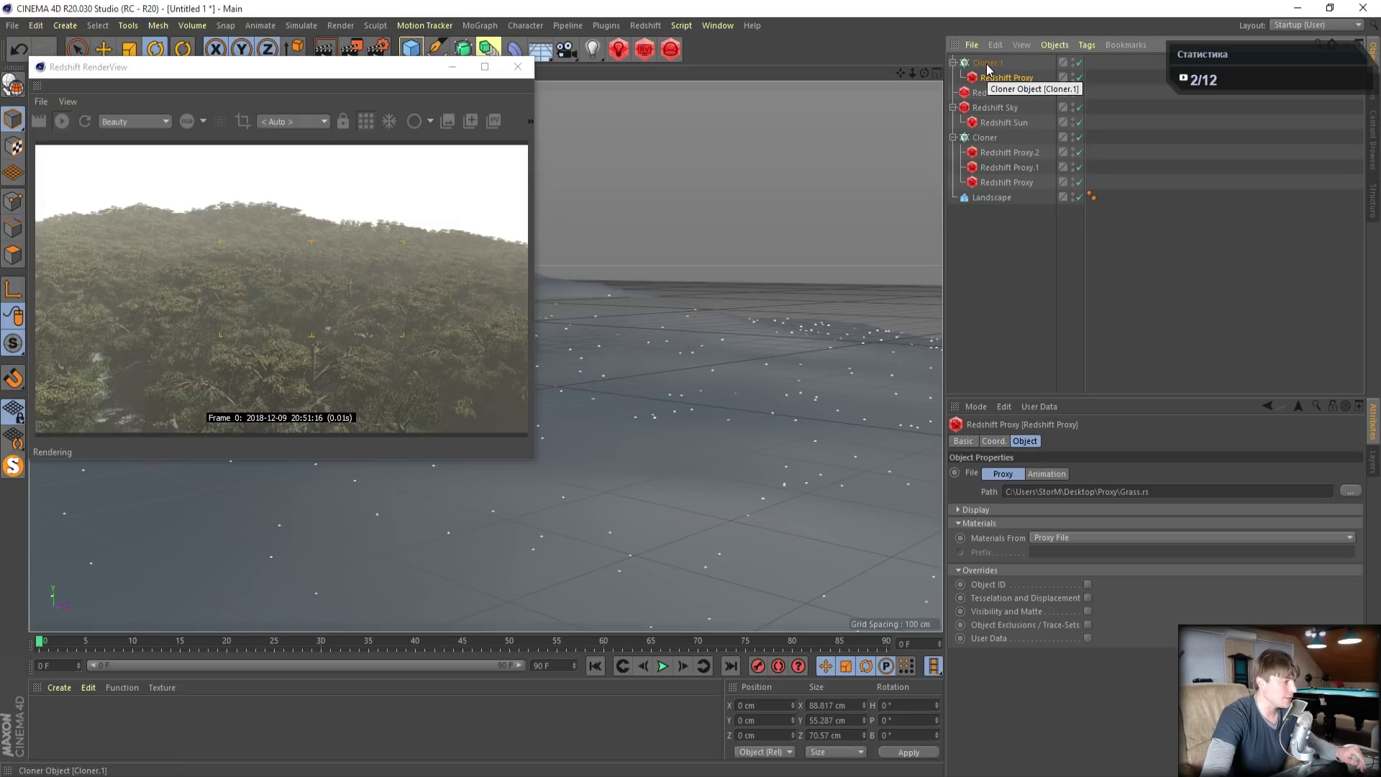
Disable the tree Cloner and set the grass Cloner's count to 100000
{"action": "left_click", "coordinate": [994, 64]}
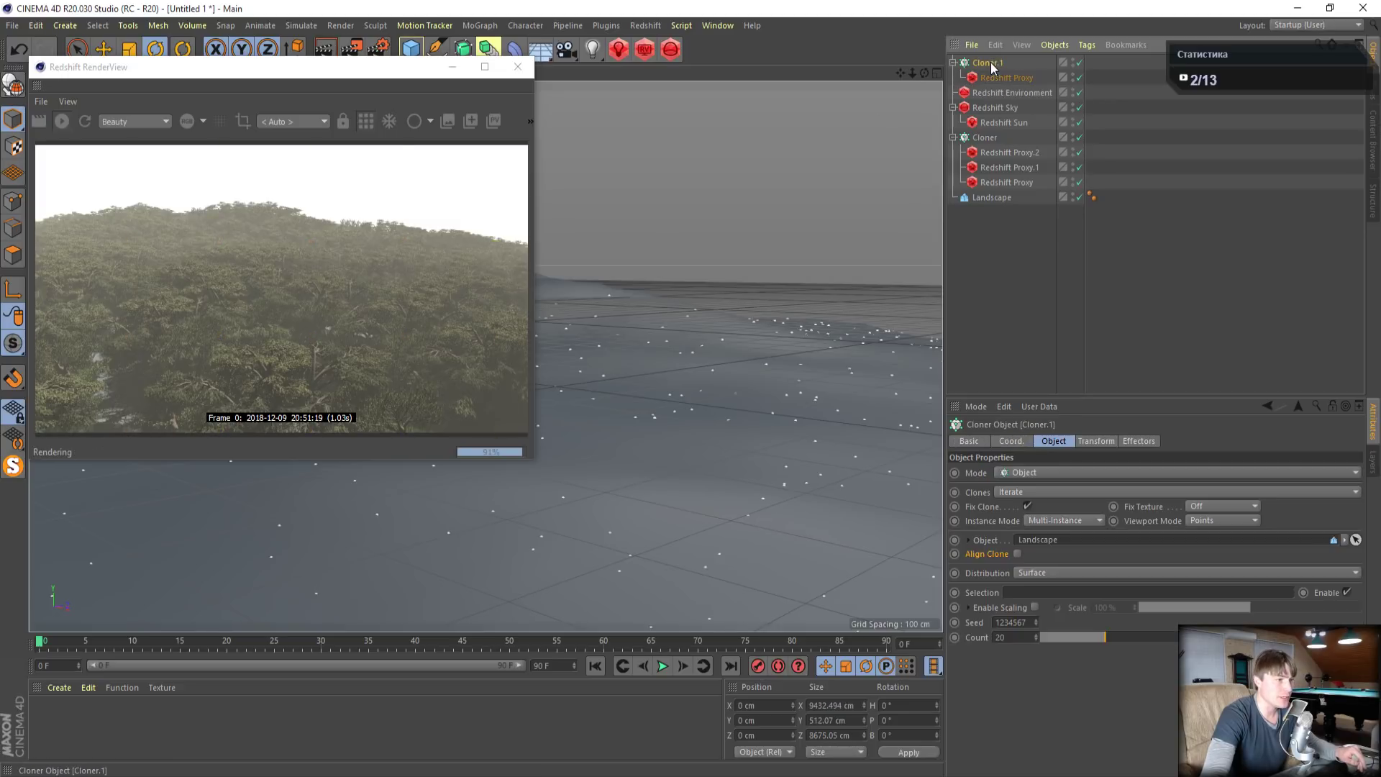
{"action": "left_click", "coordinate": [1079, 136]}
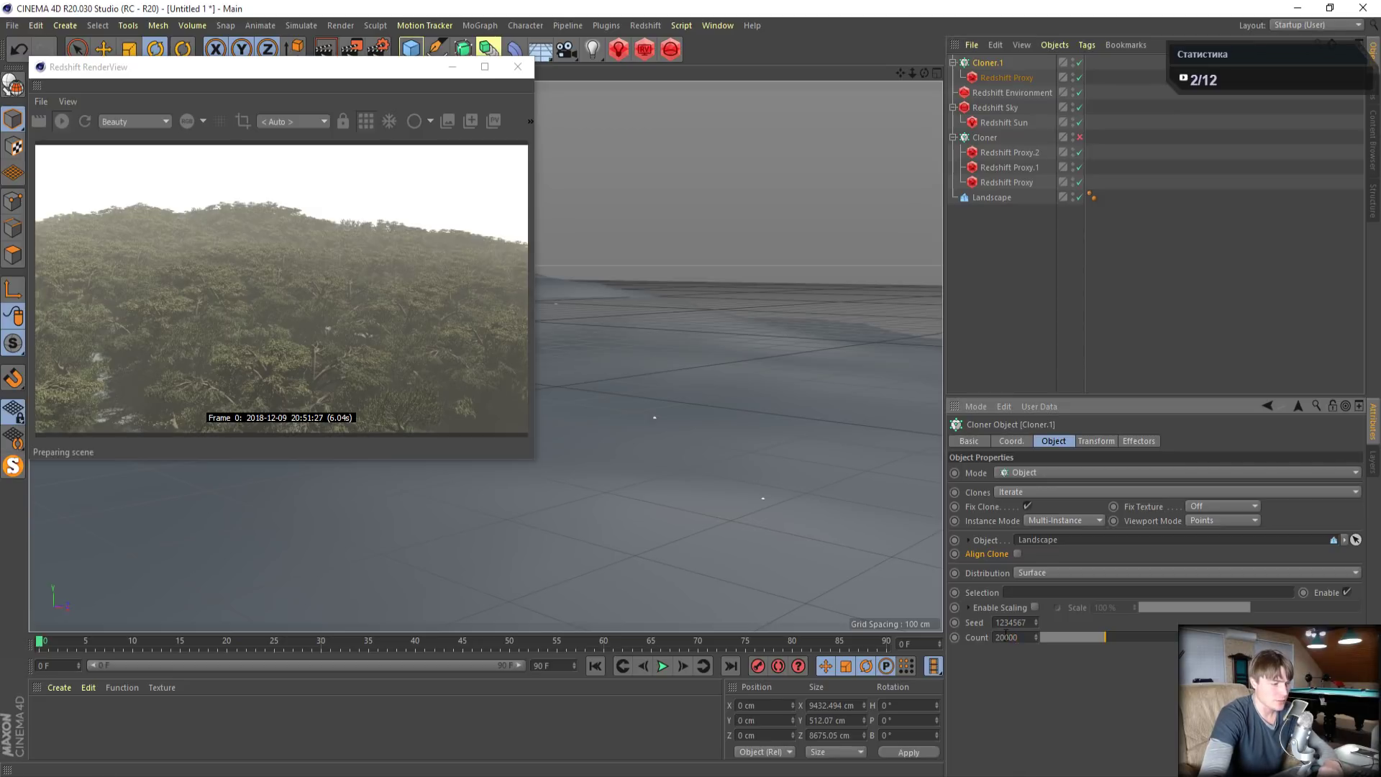
{"action": "type", "text": "100000"}
{"action": "key", "text": "Return"}
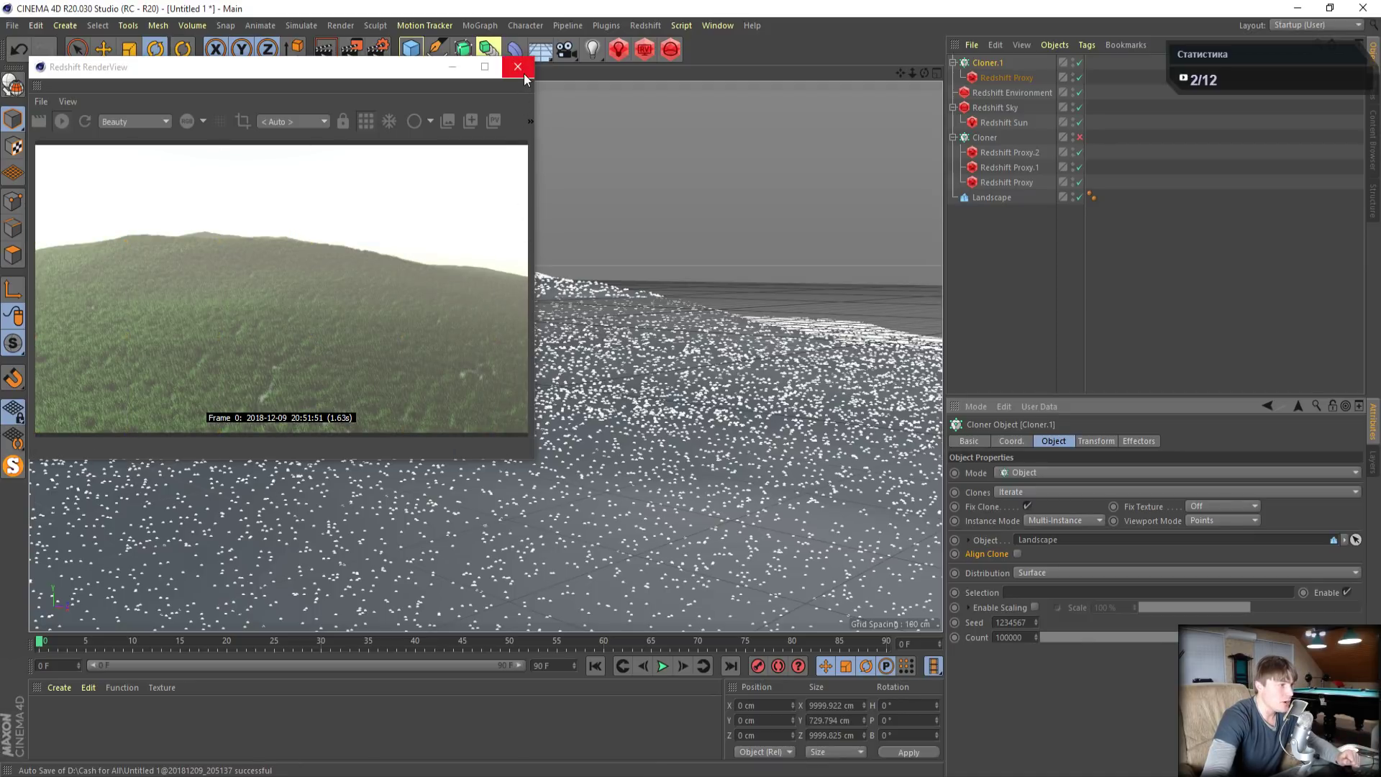
Add a Random effector to the grass Cloner and turn off its position variation
{"action": "left_click", "coordinate": [479, 26]}
{"action": "mouse_move", "coordinate": [495, 49]}
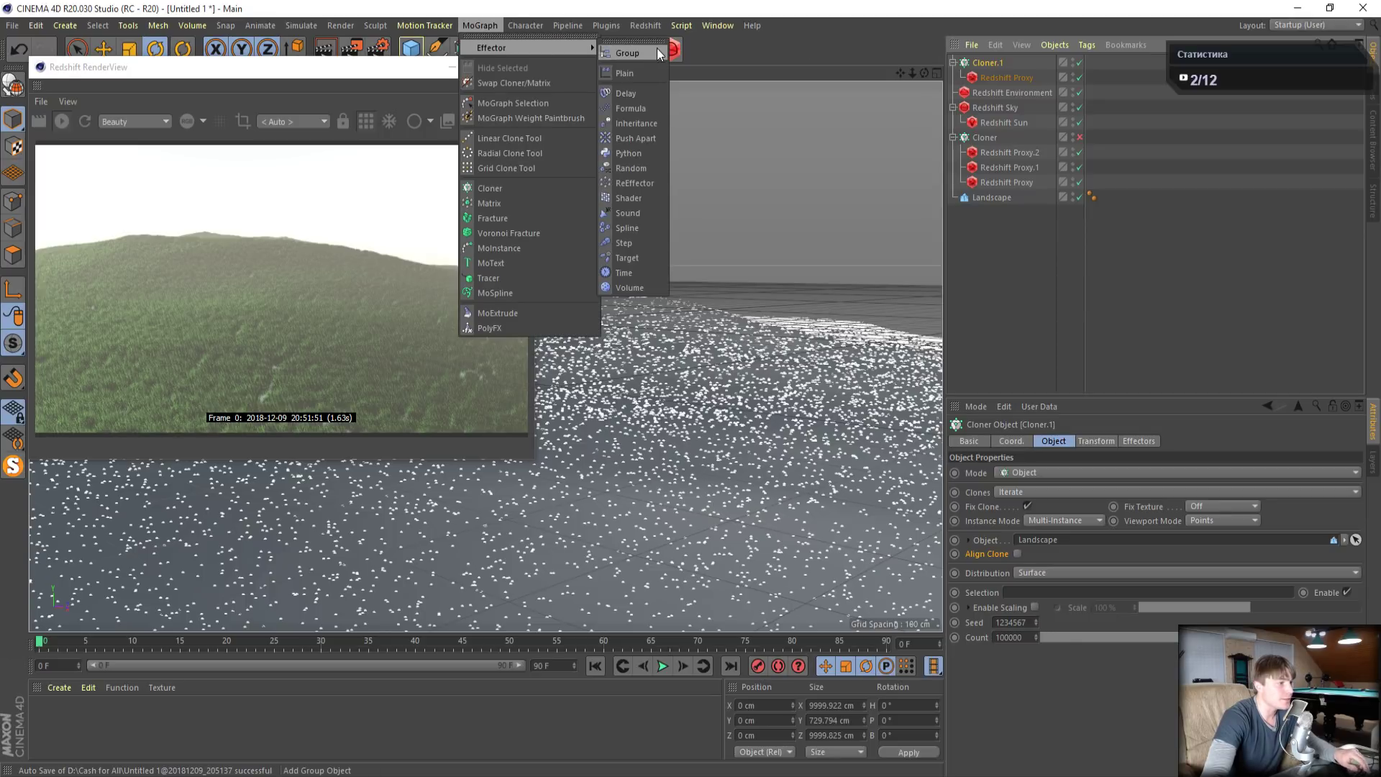
{"action": "left_click", "coordinate": [644, 168]}
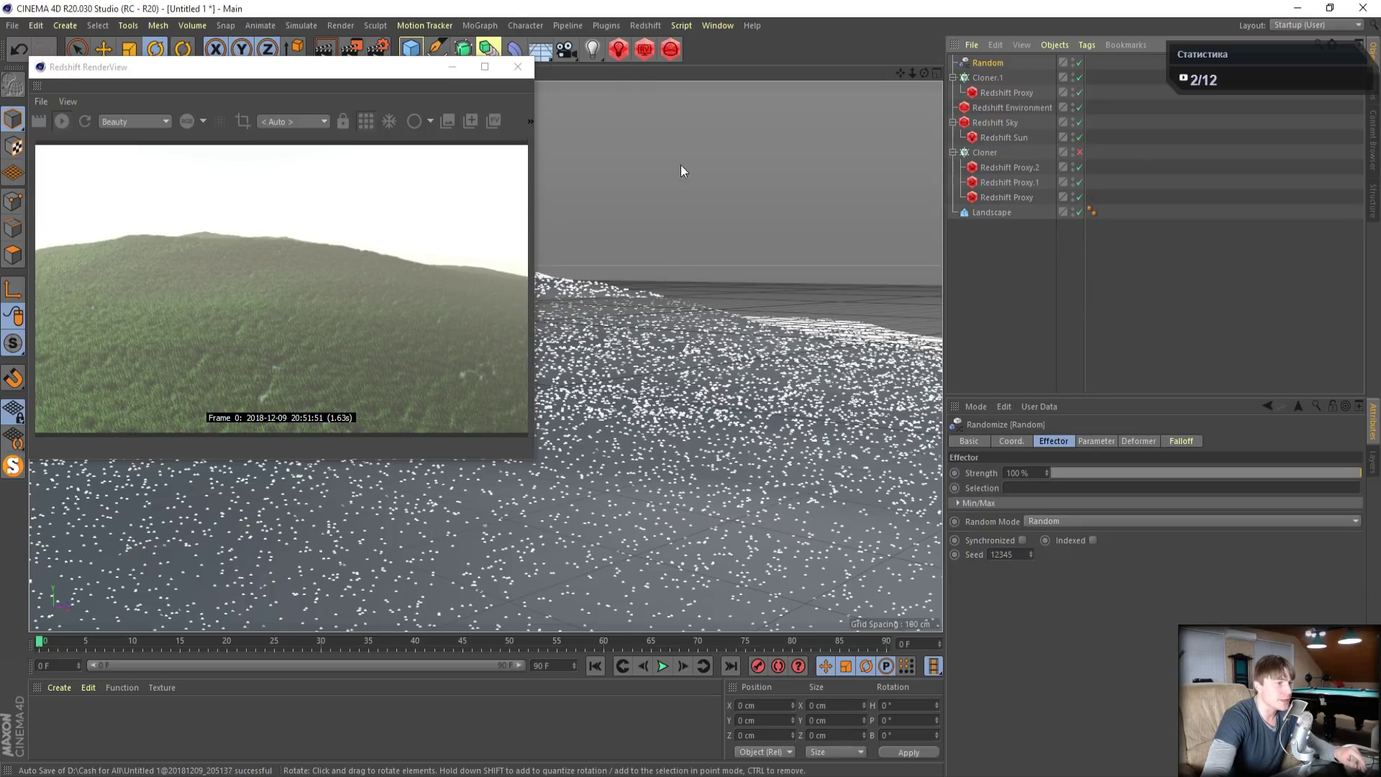
{"action": "left_click", "coordinate": [1100, 440]}
{"action": "left_click", "coordinate": [1010, 499]}
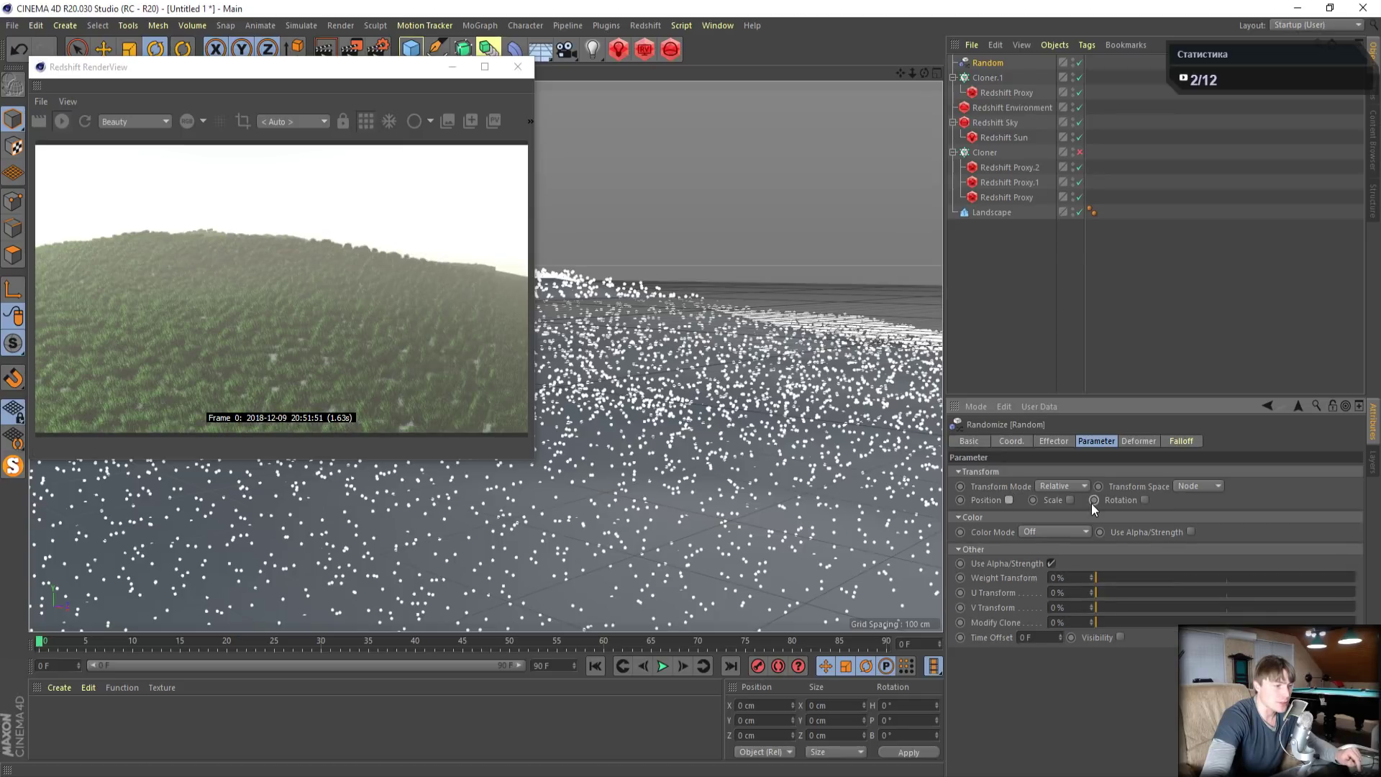
Set the Random effector to vary uniform scale by 0.5 and heading rotation by 360°
{"action": "left_click", "coordinate": [1070, 500]}
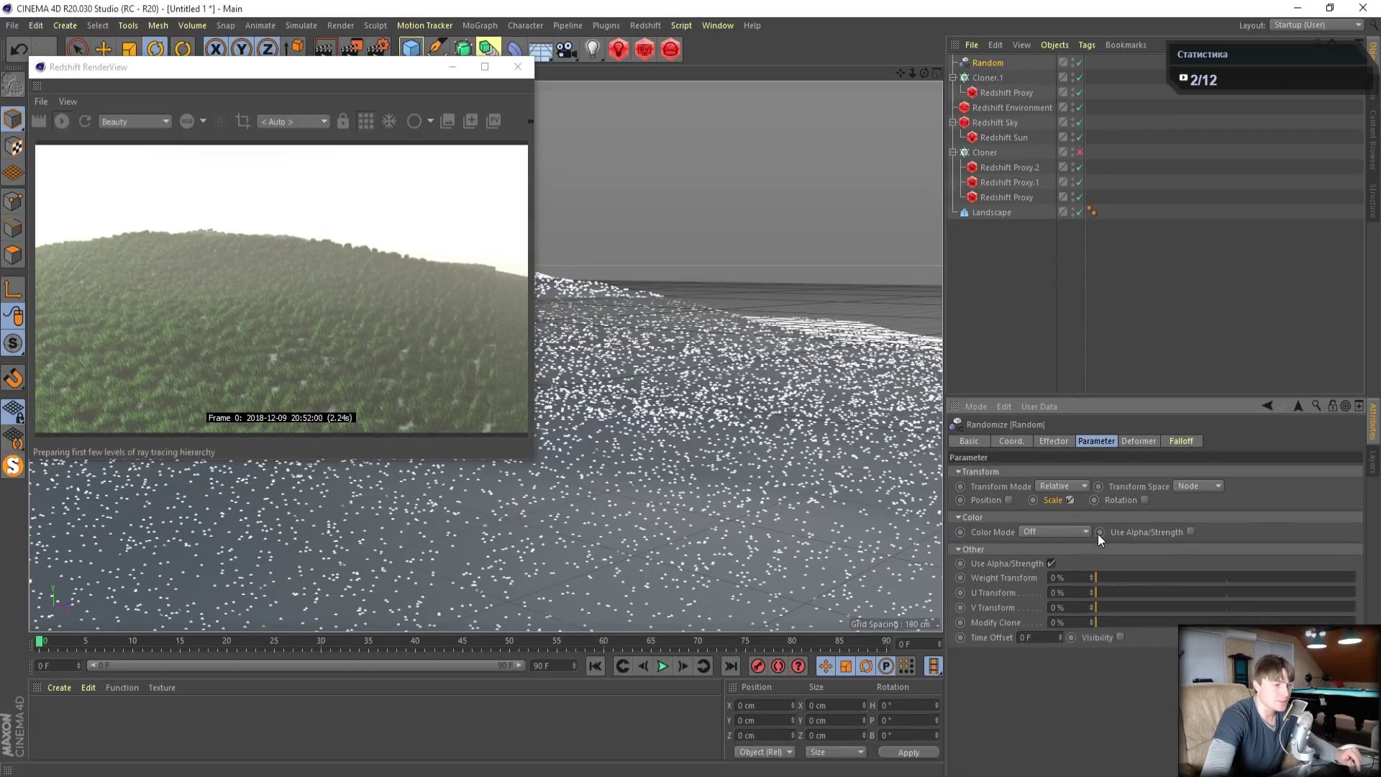
{"action": "left_click", "coordinate": [1106, 559]}
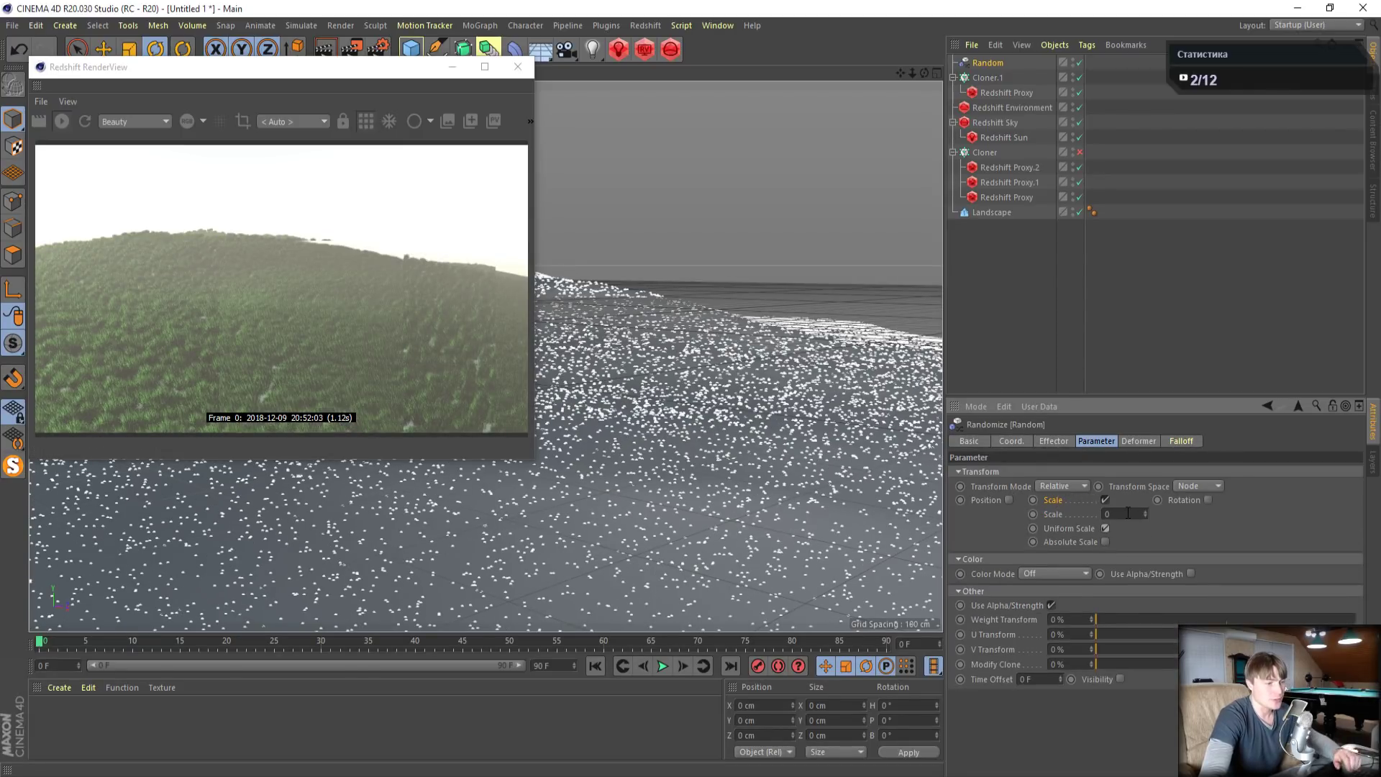
{"action": "double_click", "coordinate": [1128, 513]}
{"action": "type", "text": "0.5"}
{"action": "key", "text": "Return"}
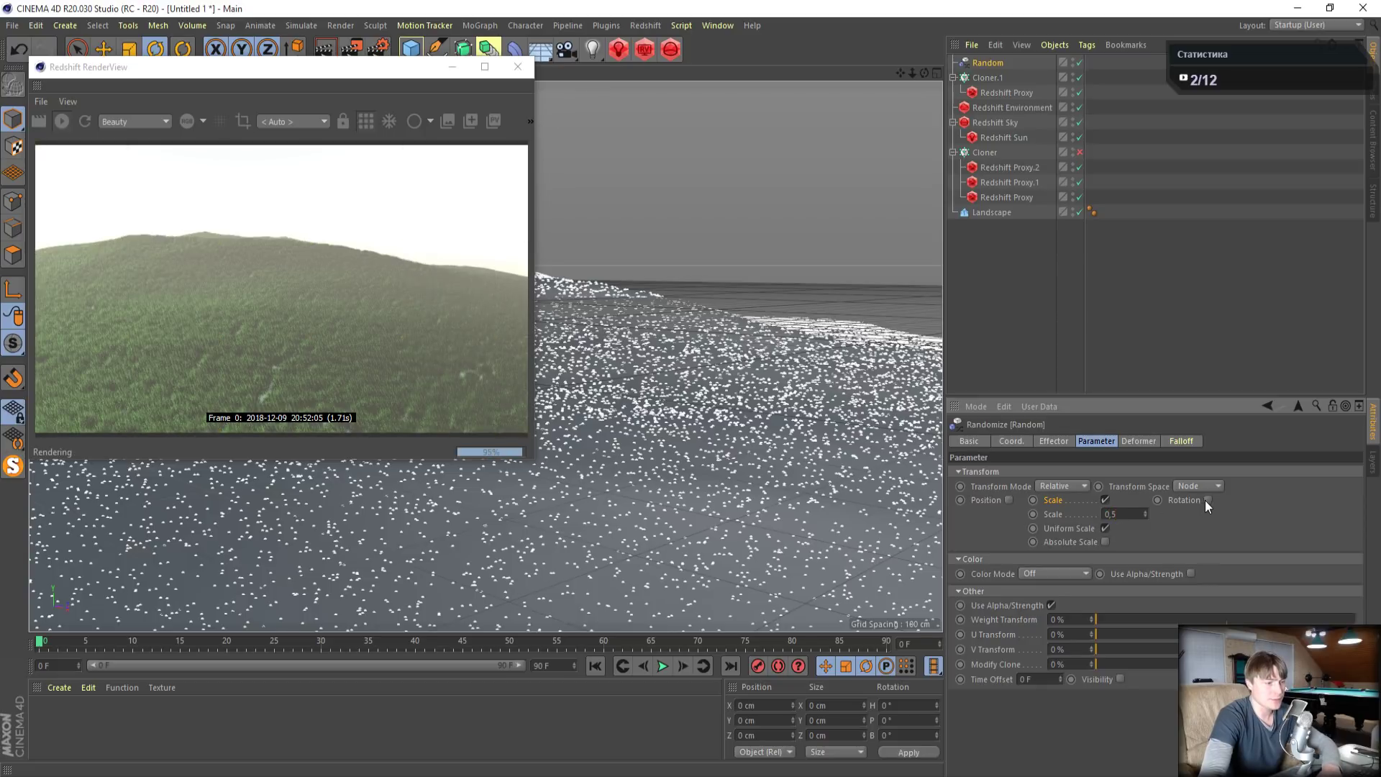
{"action": "left_click", "coordinate": [1208, 500]}
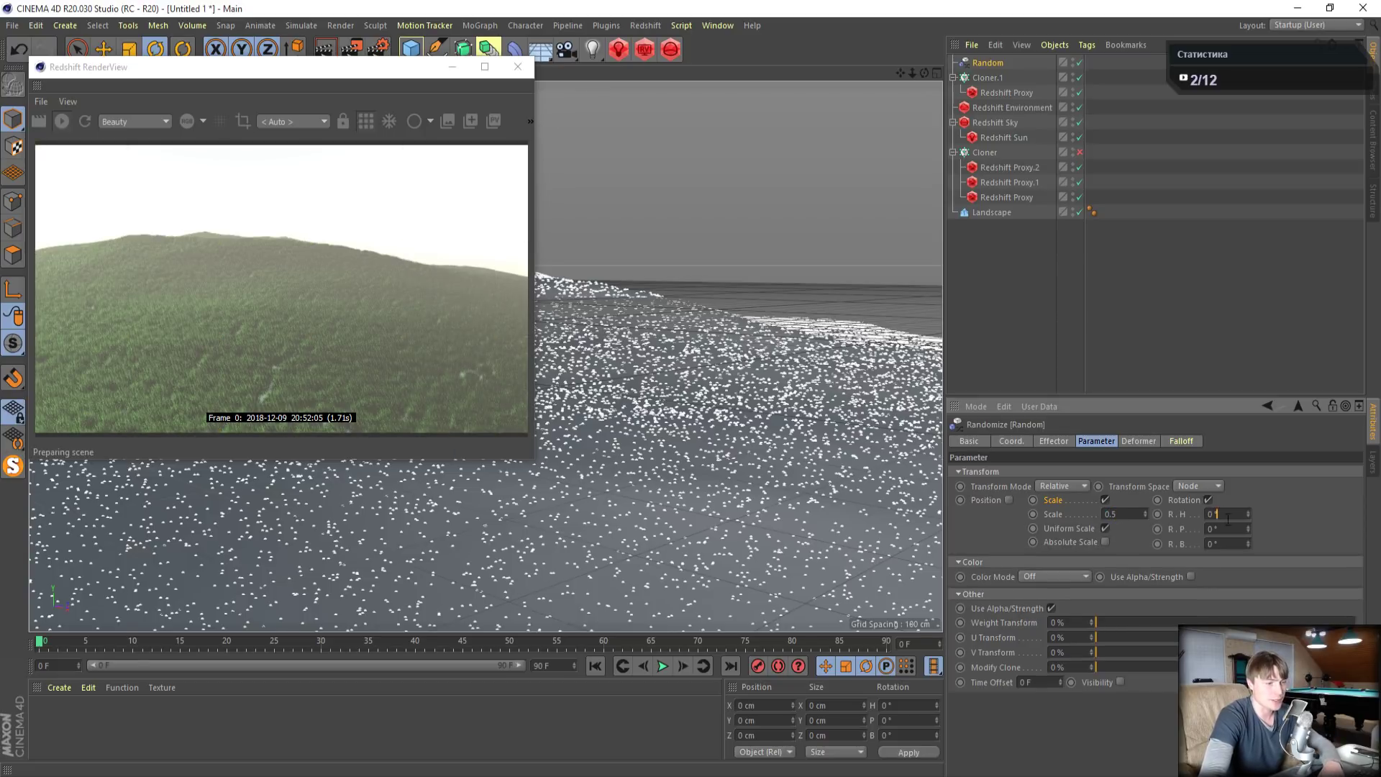
{"action": "double_click", "coordinate": [1221, 513]}
{"action": "type", "text": "360"}
{"action": "key", "text": "Return"}
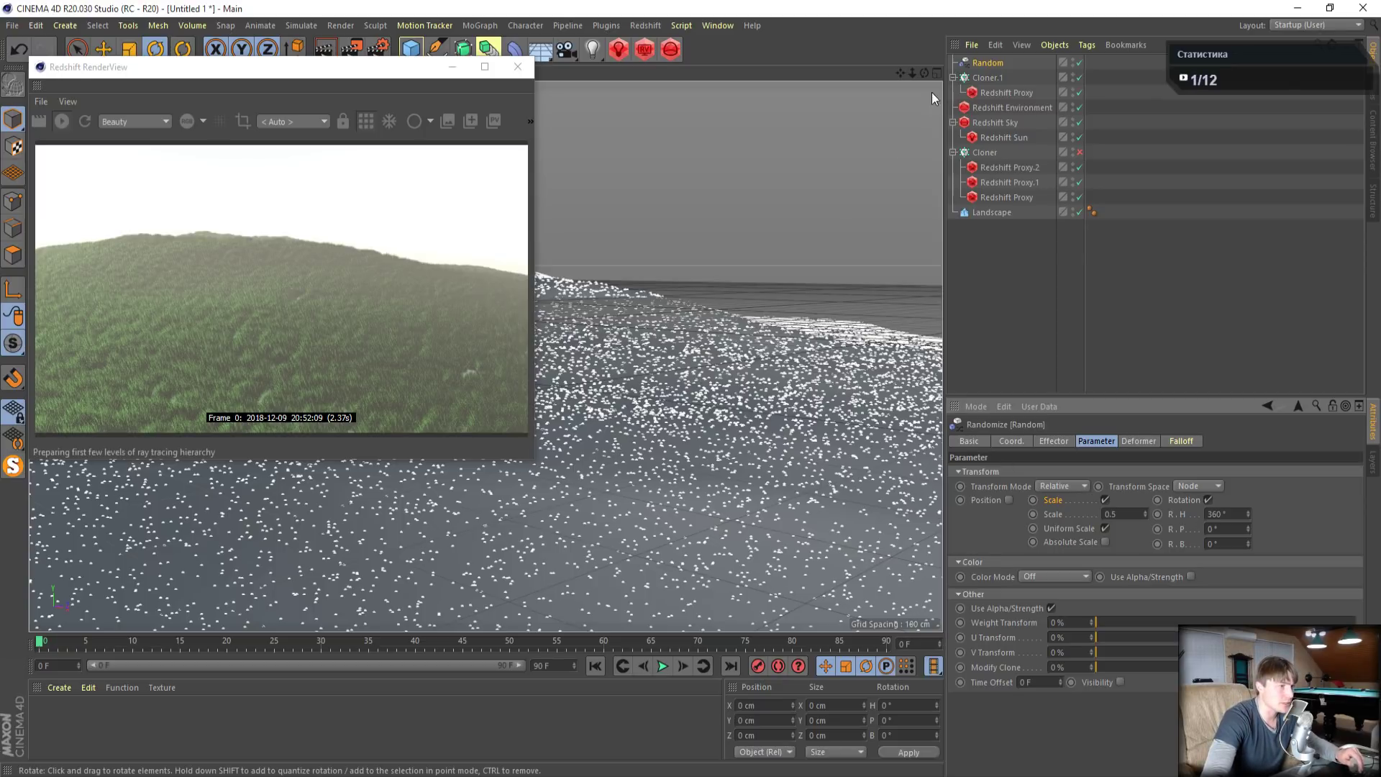
Re-enable the tree Cloner and add the existing Random effector to its effectors
{"action": "left_click", "coordinate": [990, 76]}
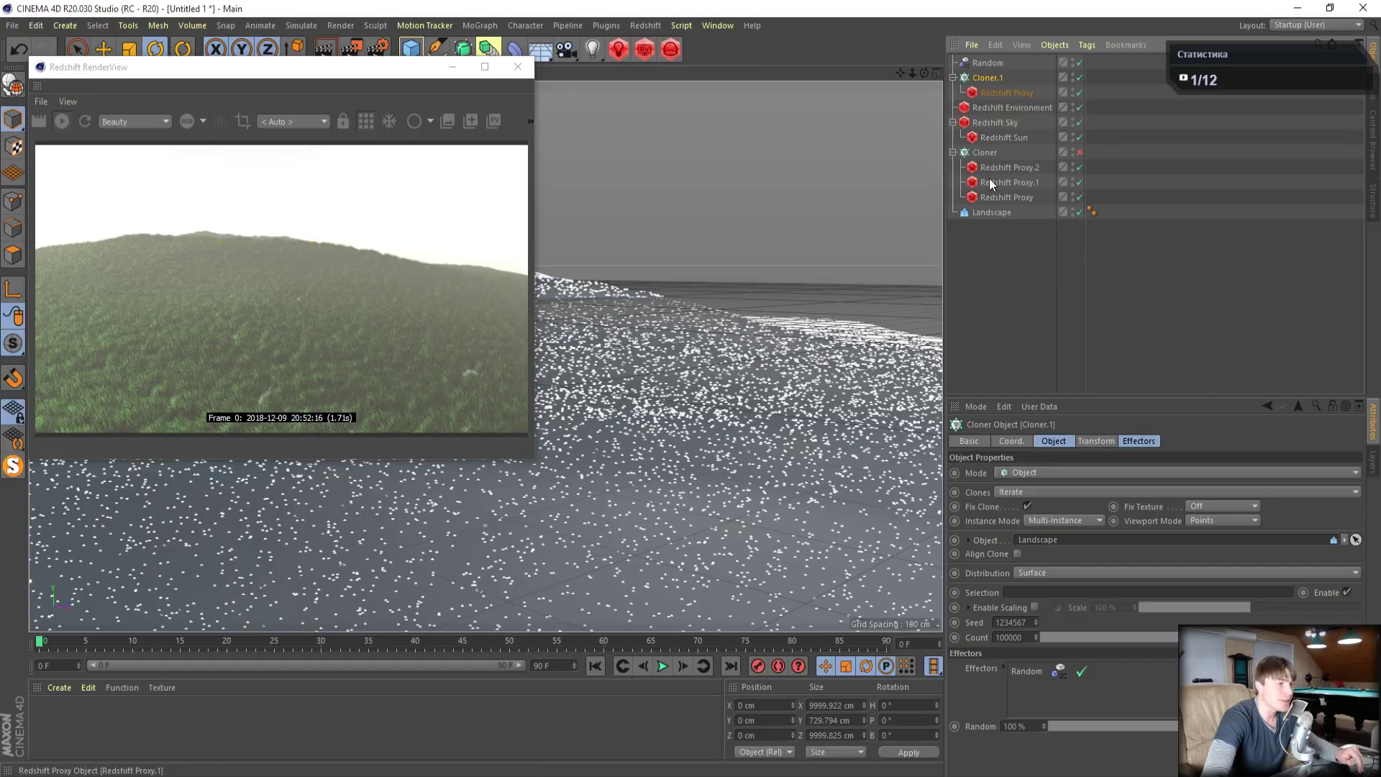
{"action": "left_click", "coordinate": [1080, 152]}
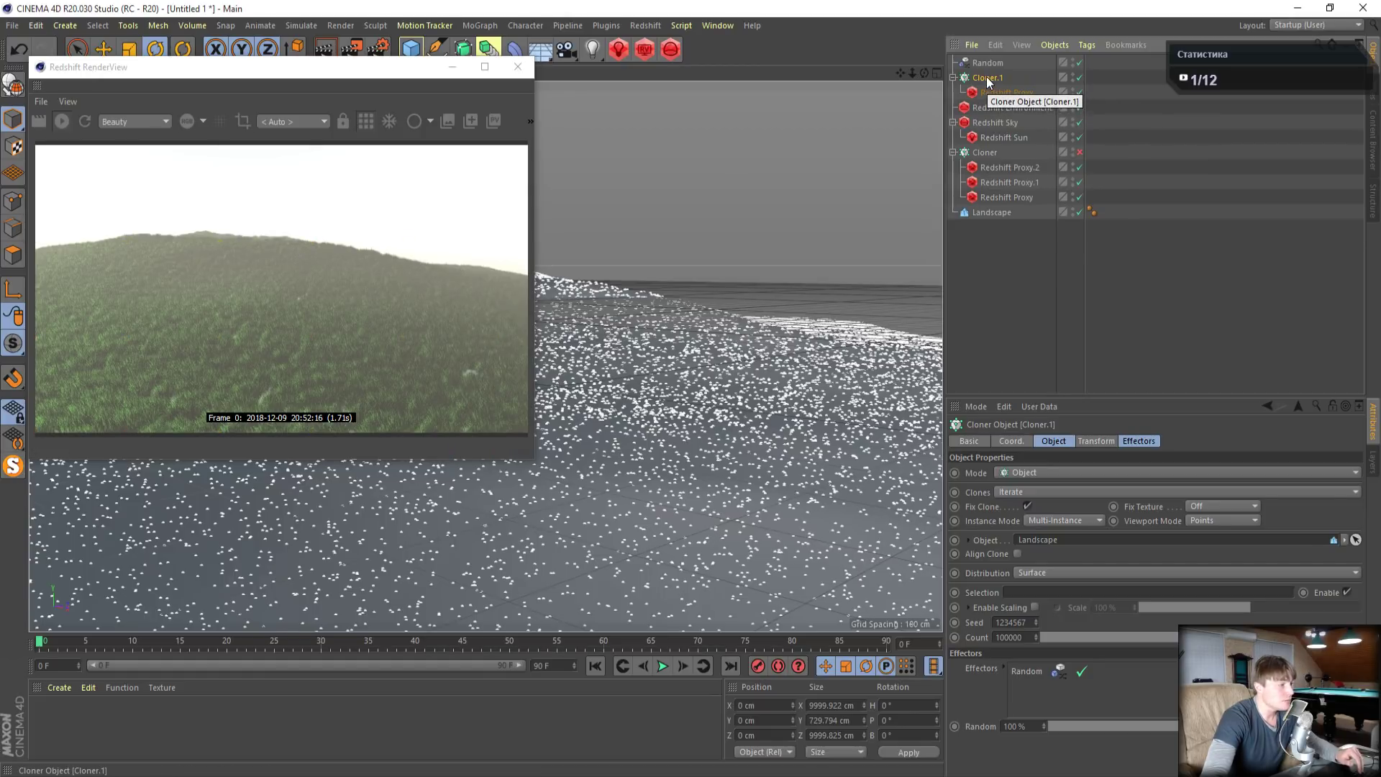
{"action": "left_click", "coordinate": [1078, 152]}
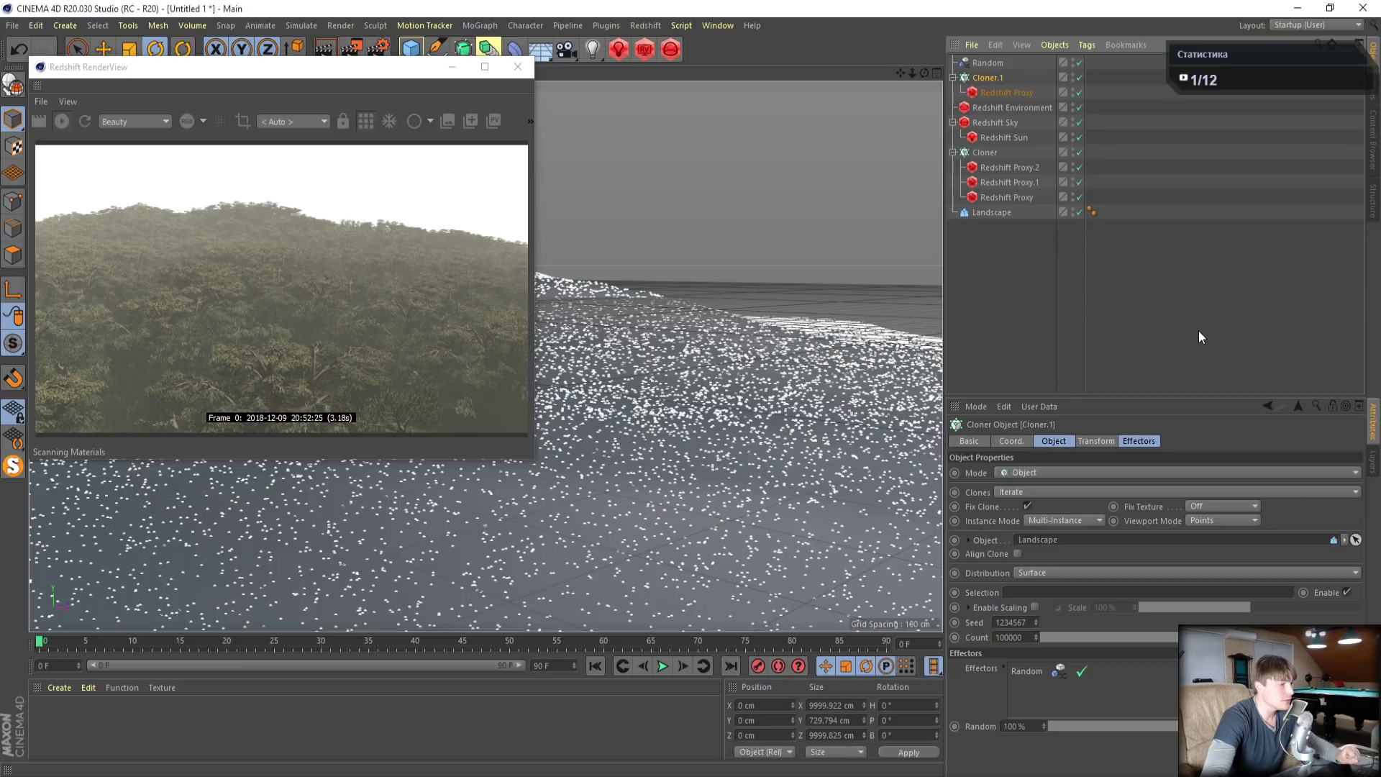
{"action": "left_click", "coordinate": [989, 154]}
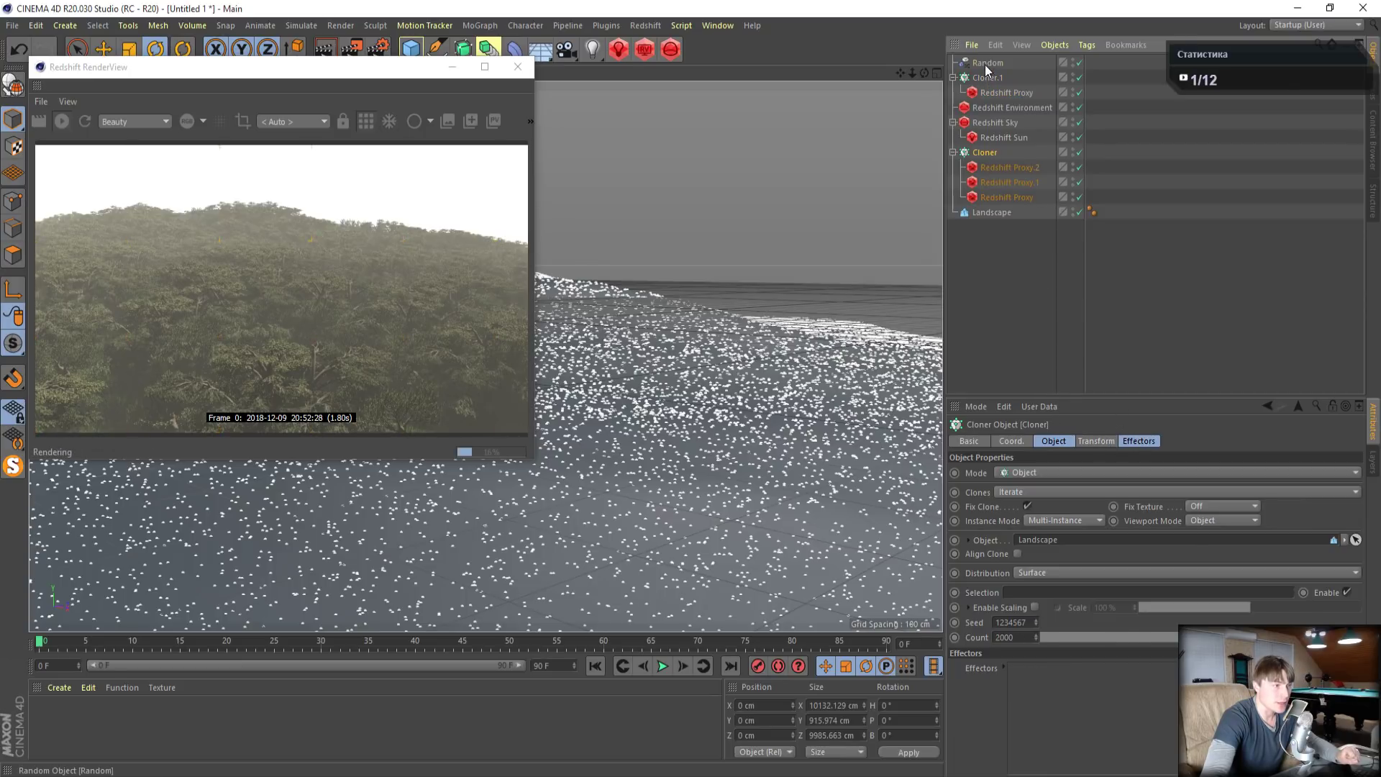
{"action": "left_click_drag", "start_coordinate": [987, 63], "coordinate": [1134, 712]}
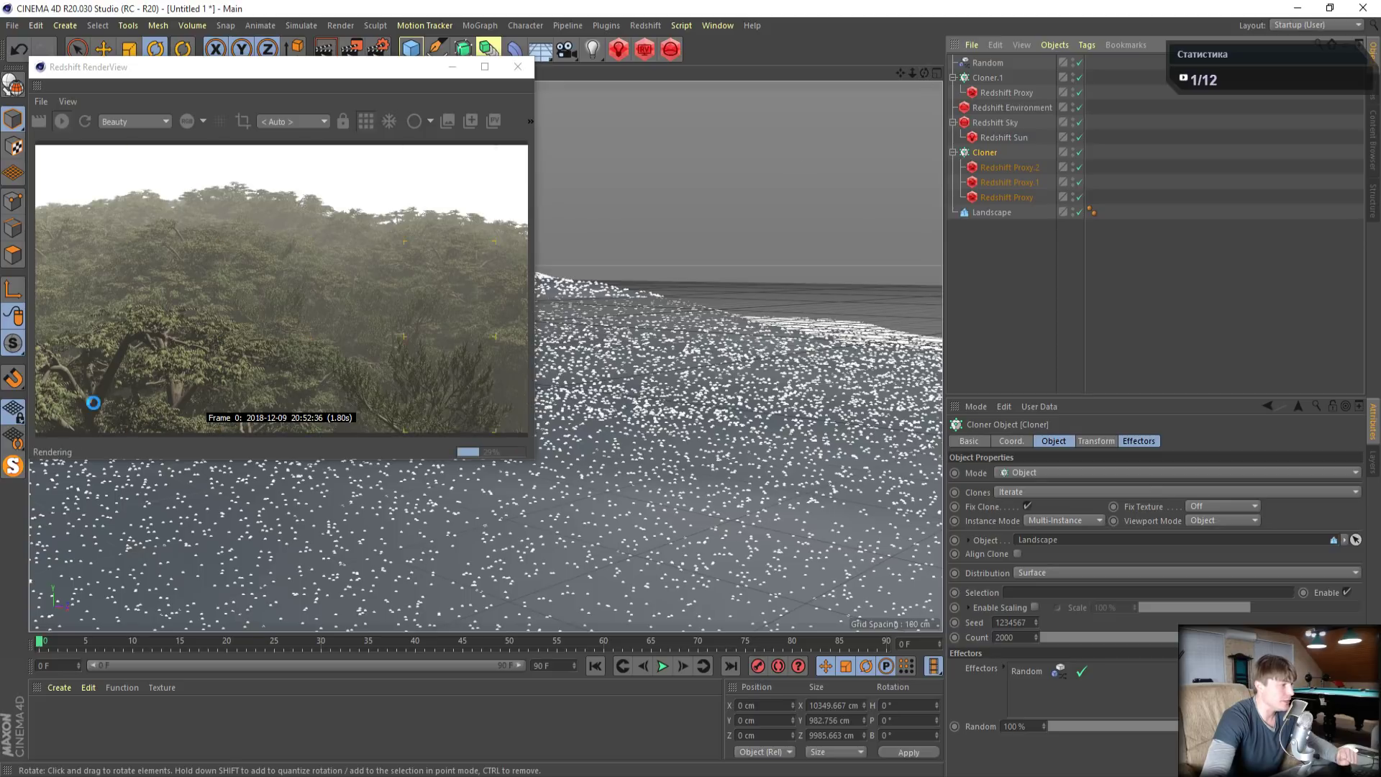
Frame a ground-level view among the grass and trees and render it to the Picture Viewer
{"action": "left_click", "coordinate": [923, 73]}
{"action": "left_click_drag", "start_coordinate": [924, 73], "coordinate": [907, 108]}
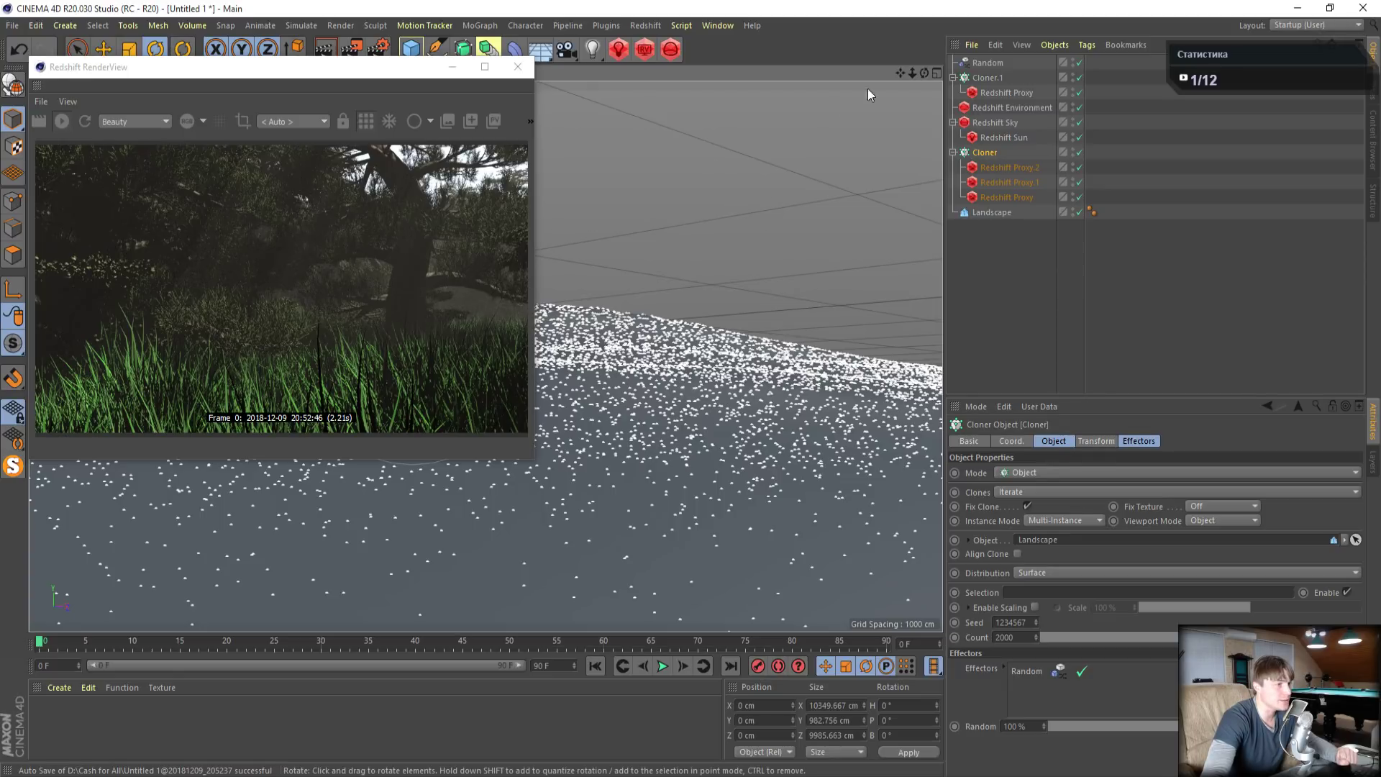
{"action": "left_click", "coordinate": [517, 66]}
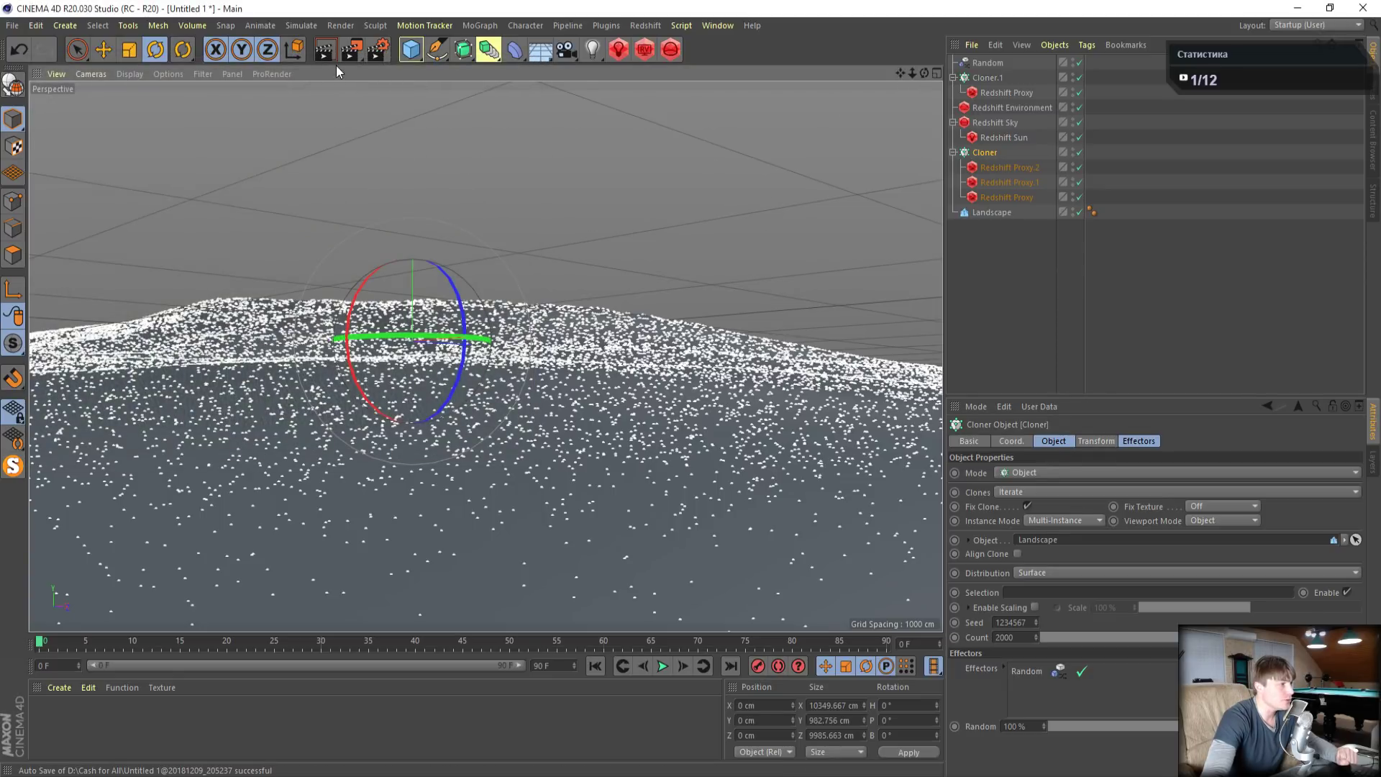
{"action": "left_click", "coordinate": [352, 49]}
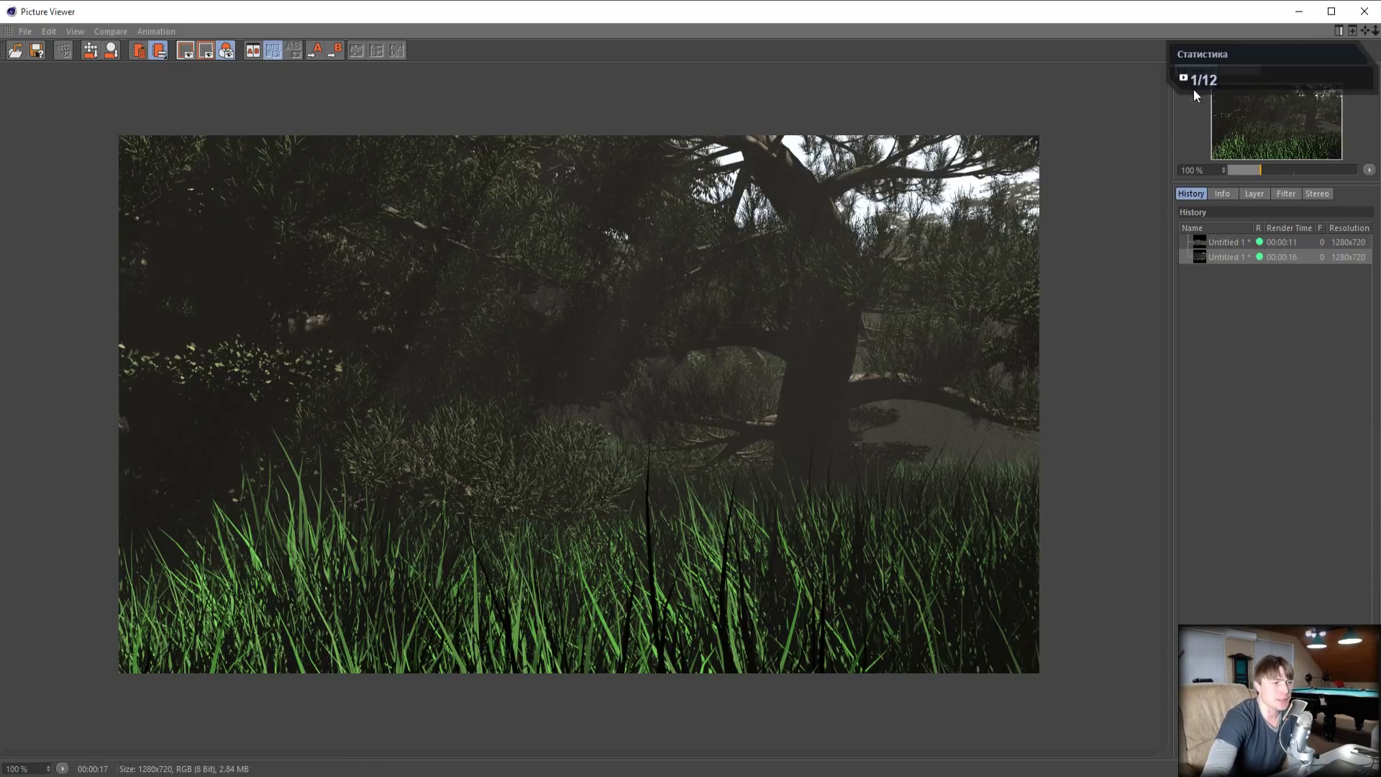
{"action": "left_click", "coordinate": [1365, 13]}
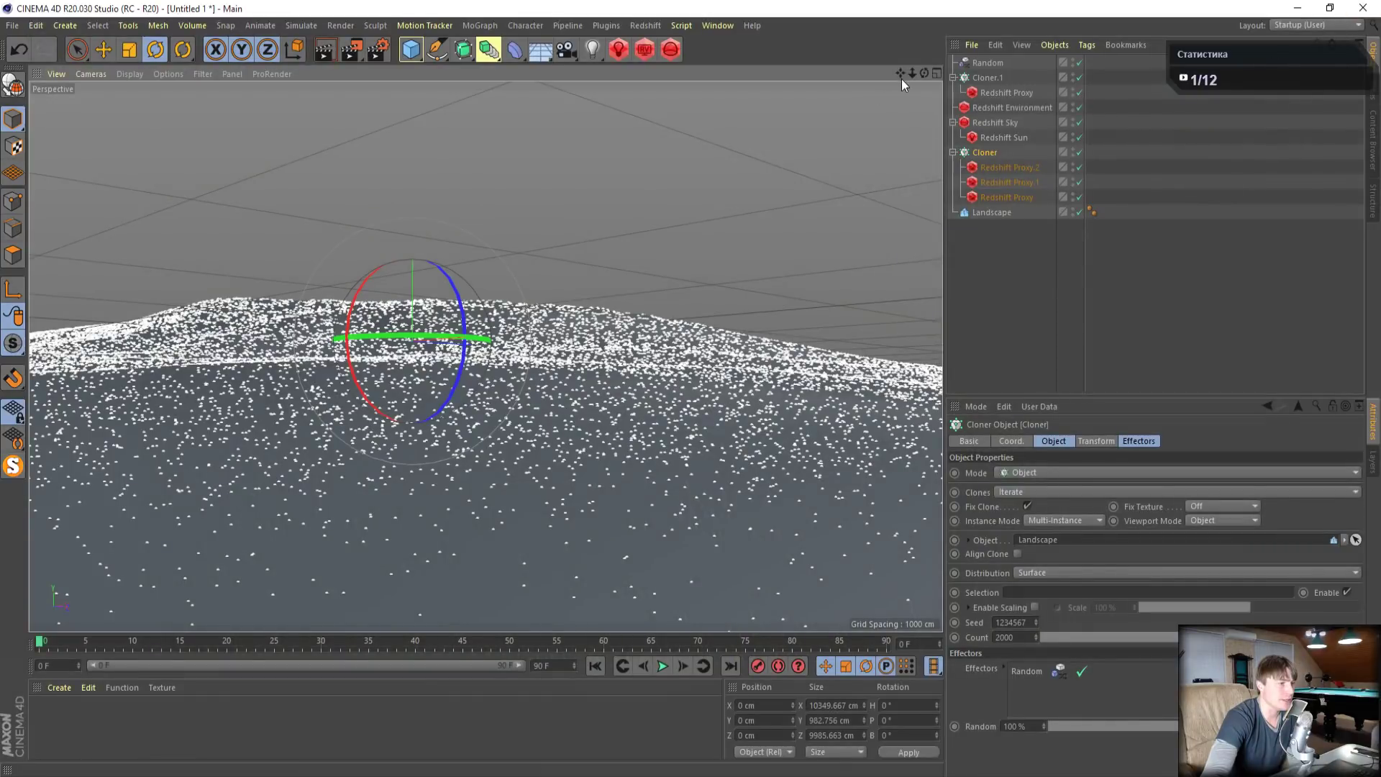
Reframe the view from above the forest and preview it in a reopened Redshift RenderView
{"action": "mouse_move", "coordinate": [924, 73]}
{"action": "left_mouse_down"}
{"action": "mouse_move", "coordinate": [938, 96]}
{"action": "mouse_move", "coordinate": [872, 105]}
{"action": "mouse_move", "coordinate": [811, 87]}
{"action": "mouse_move", "coordinate": [868, 102]}
{"action": "mouse_move", "coordinate": [920, 82]}
{"action": "mouse_move", "coordinate": [887, 46]}
{"action": "mouse_move", "coordinate": [918, 62]}
{"action": "left_mouse_up"}
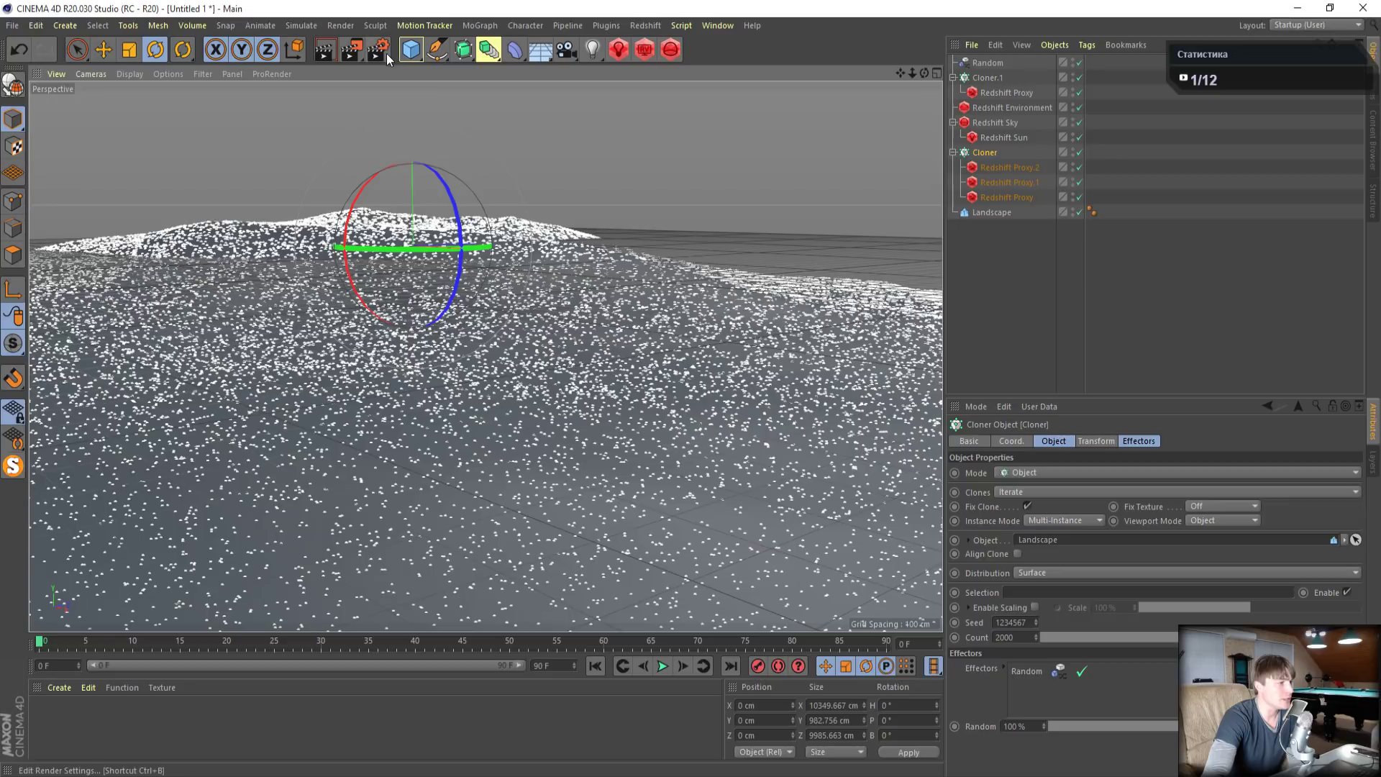
{"action": "left_click", "coordinate": [645, 49]}
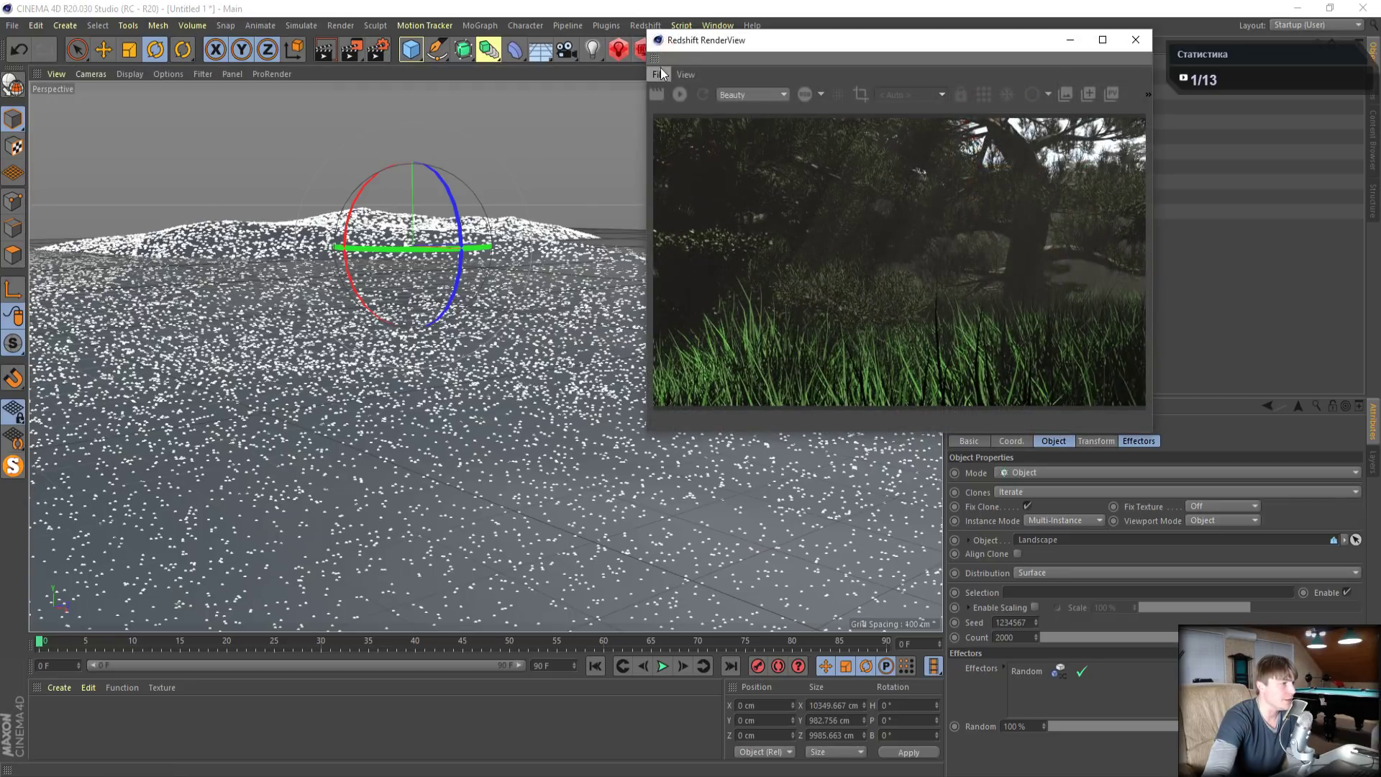
{"action": "left_click_drag", "start_coordinate": [795, 45], "coordinate": [175, 86]}
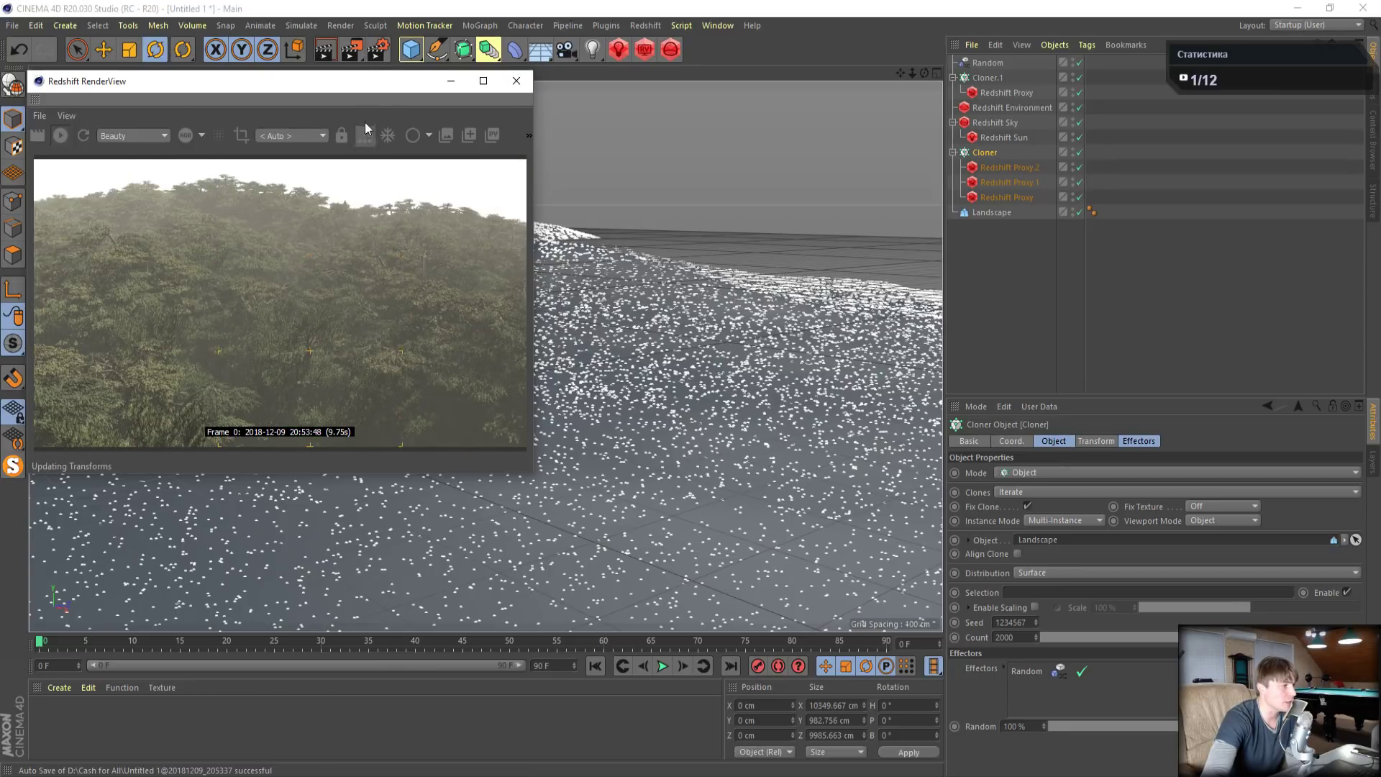
Set the Redshift primary GI engine to Brute Force in the render settings
{"action": "left_click", "coordinate": [378, 49]}
{"action": "left_click", "coordinate": [727, 85]}
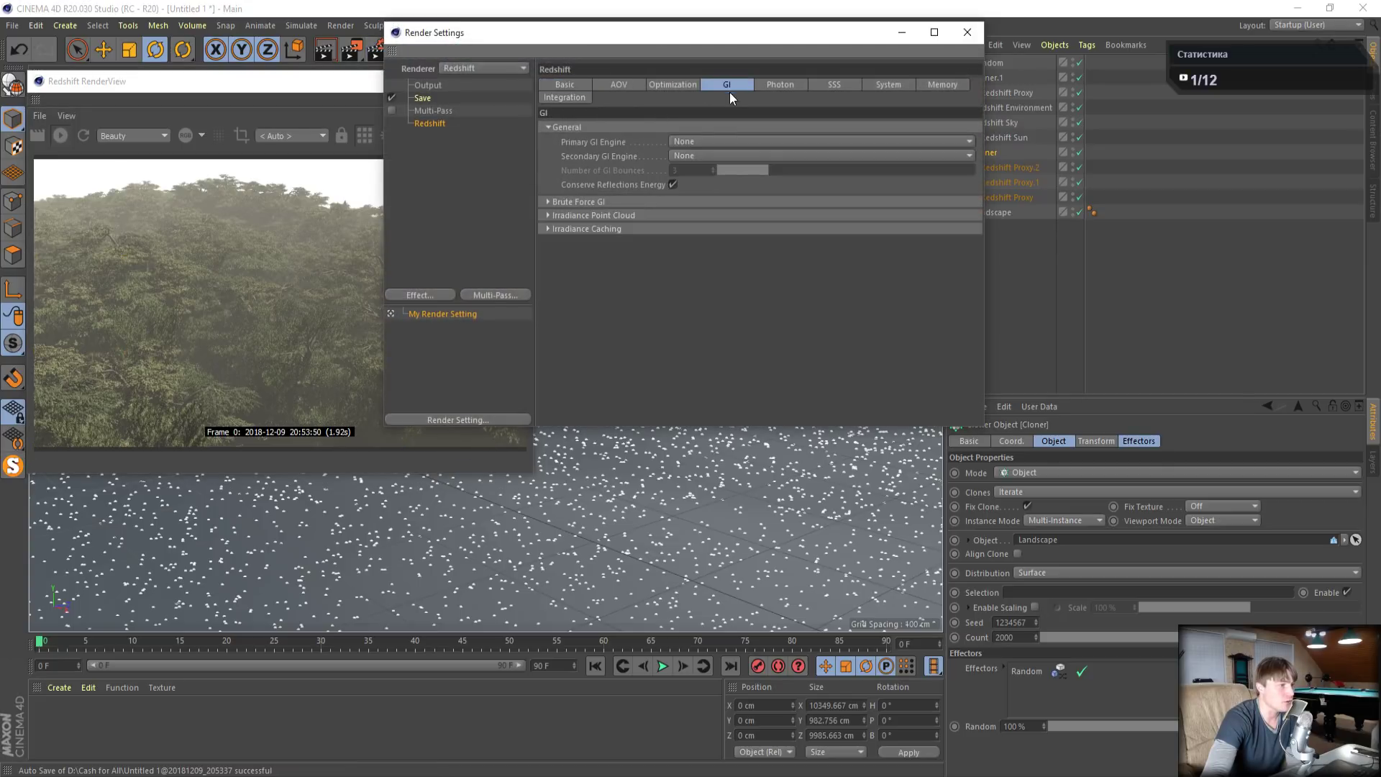
{"action": "left_click", "coordinate": [711, 142]}
{"action": "left_click", "coordinate": [712, 197]}
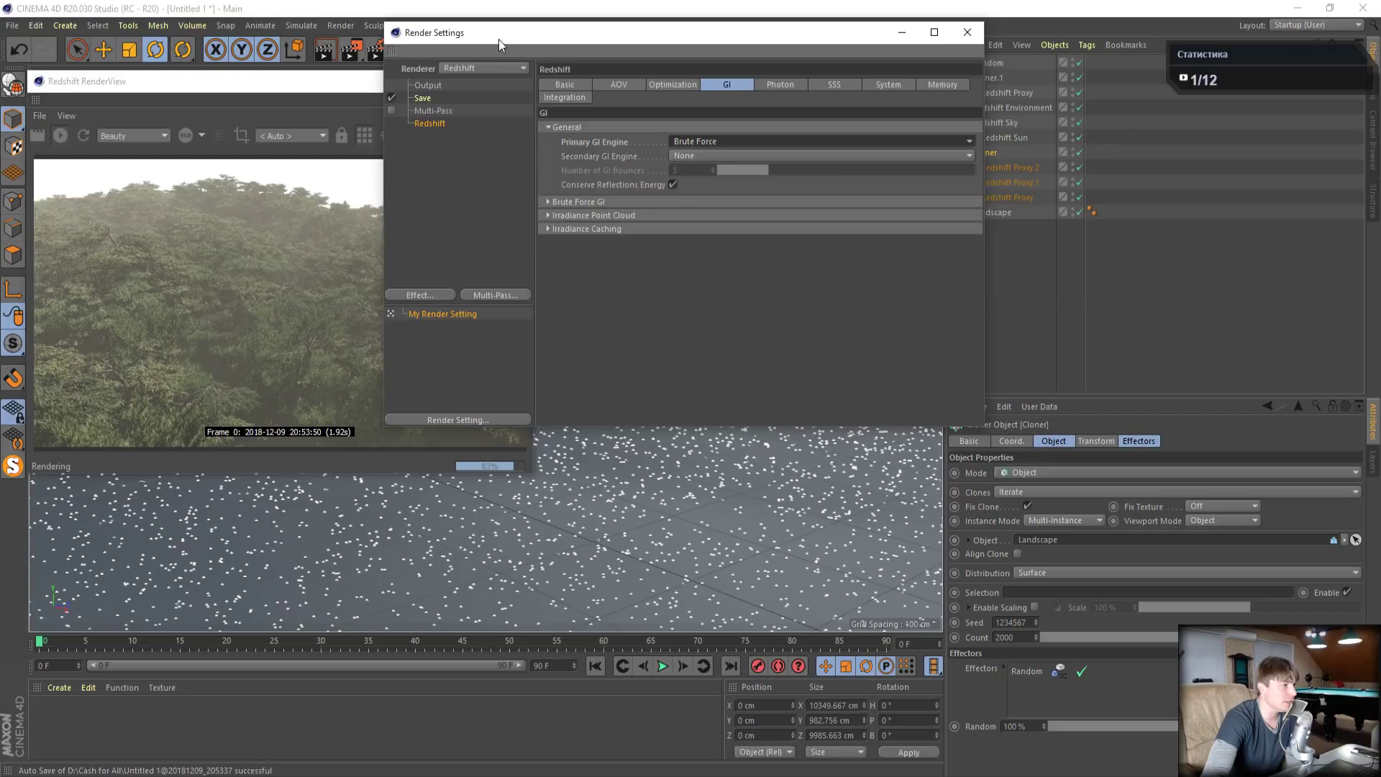
{"action": "left_click_drag", "start_coordinate": [498, 41], "coordinate": [788, 161]}
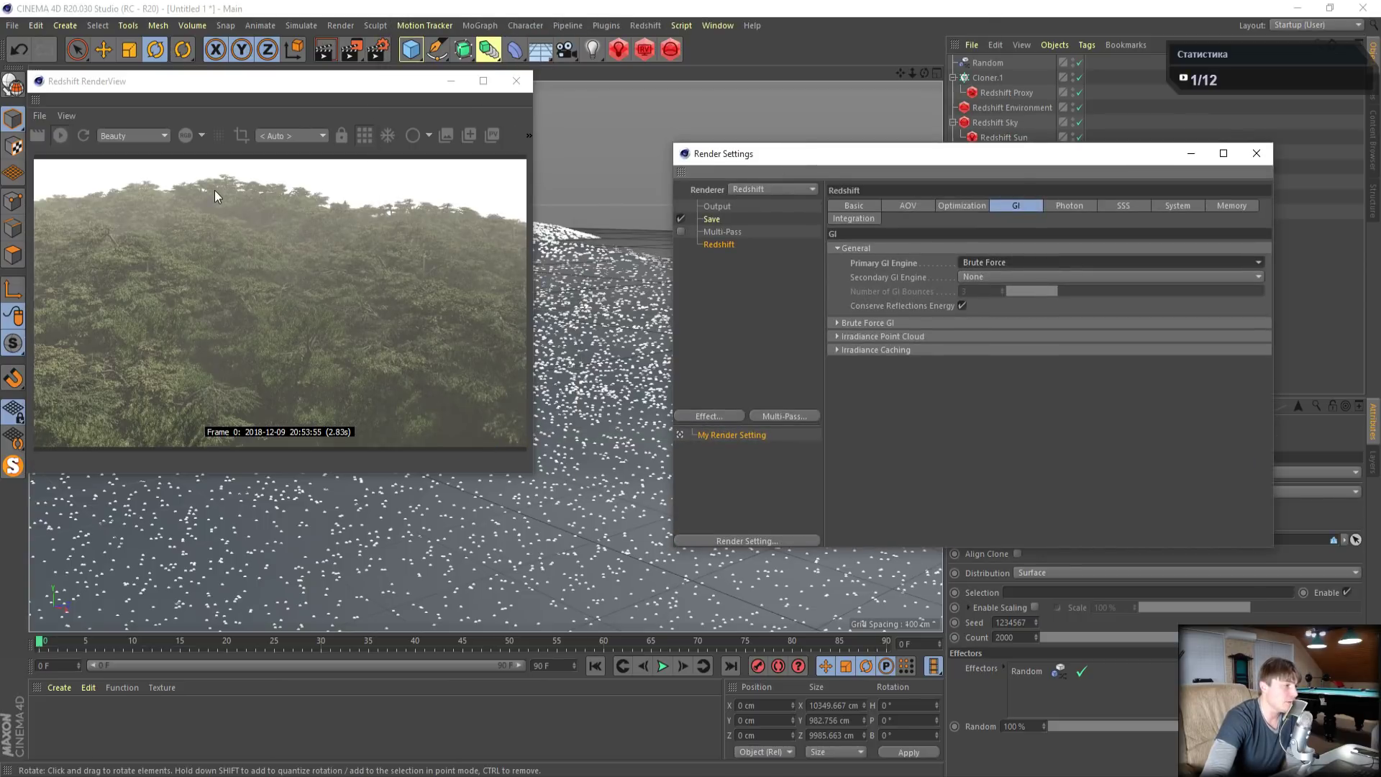
Set the Redshift primary GI engine to None in the render settings
{"action": "left_click", "coordinate": [876, 206]}
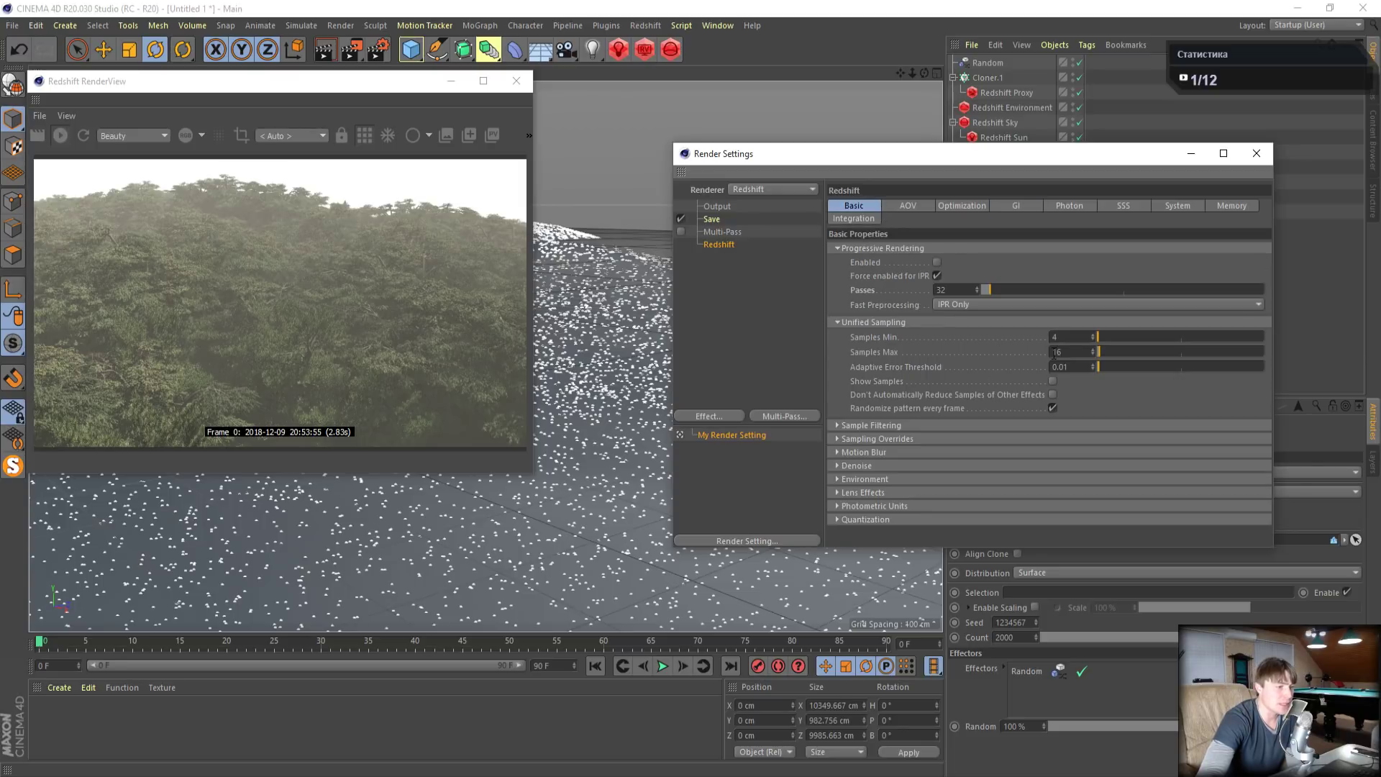
{"action": "left_click", "coordinate": [1019, 208]}
{"action": "left_click", "coordinate": [842, 323]}
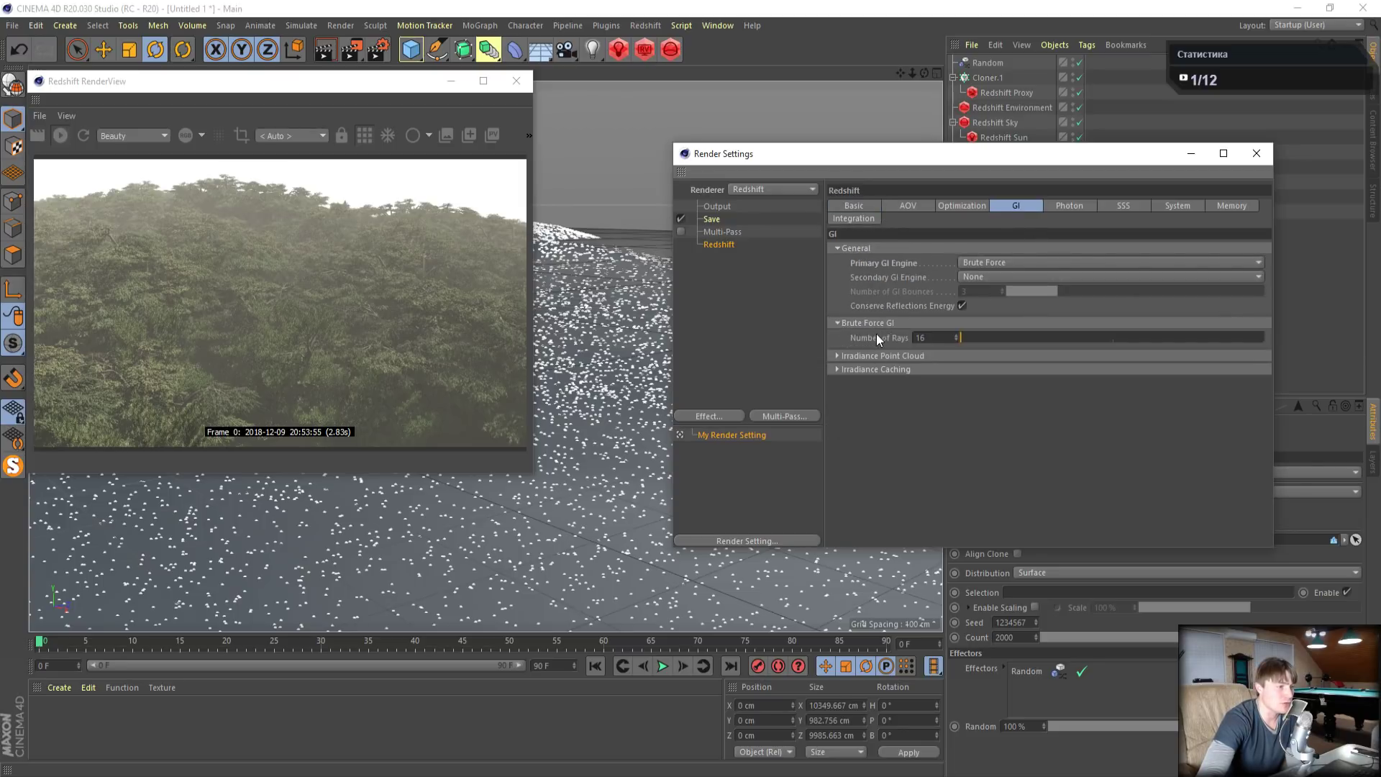
{"action": "left_click", "coordinate": [990, 265]}
{"action": "left_click", "coordinate": [992, 322]}
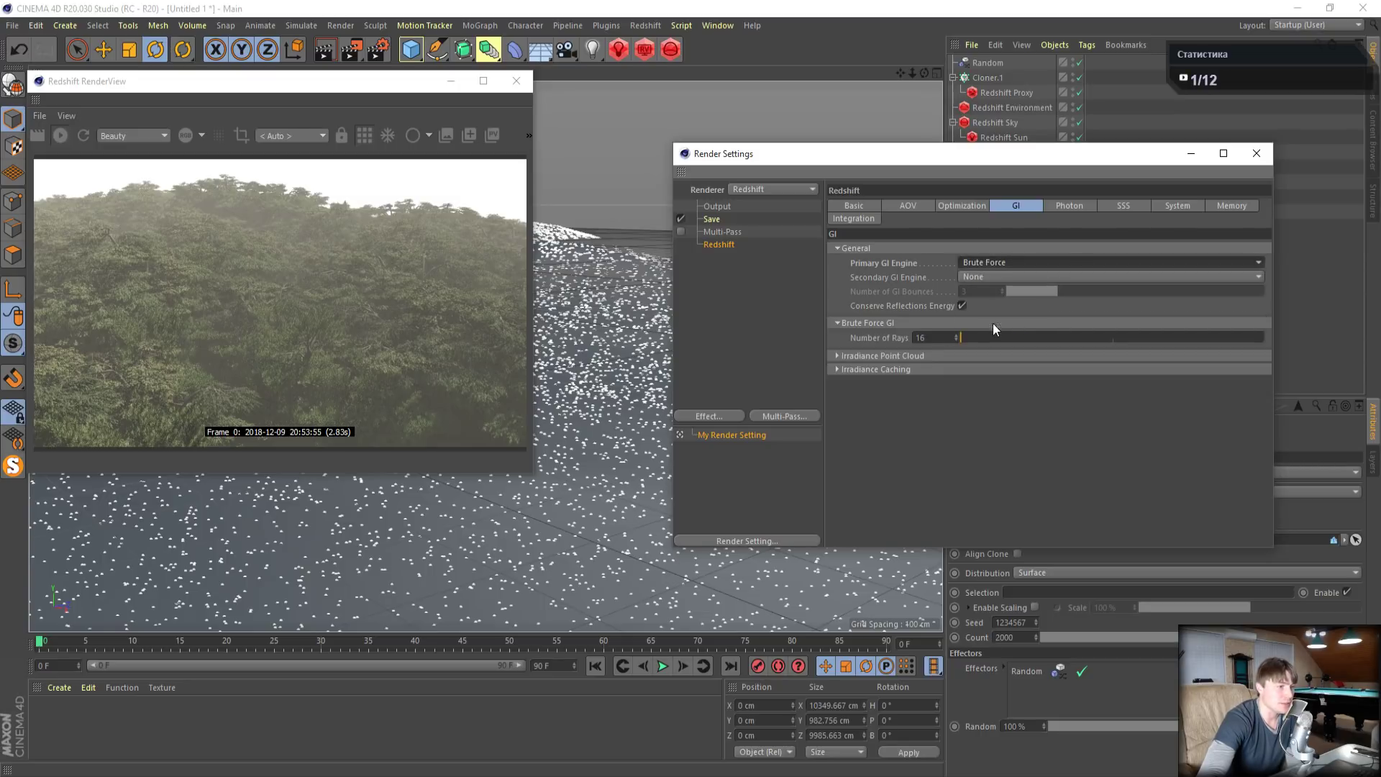
{"action": "left_click", "coordinate": [1027, 262]}
{"action": "left_click", "coordinate": [1010, 275]}
{"action": "left_click", "coordinate": [1255, 154]}
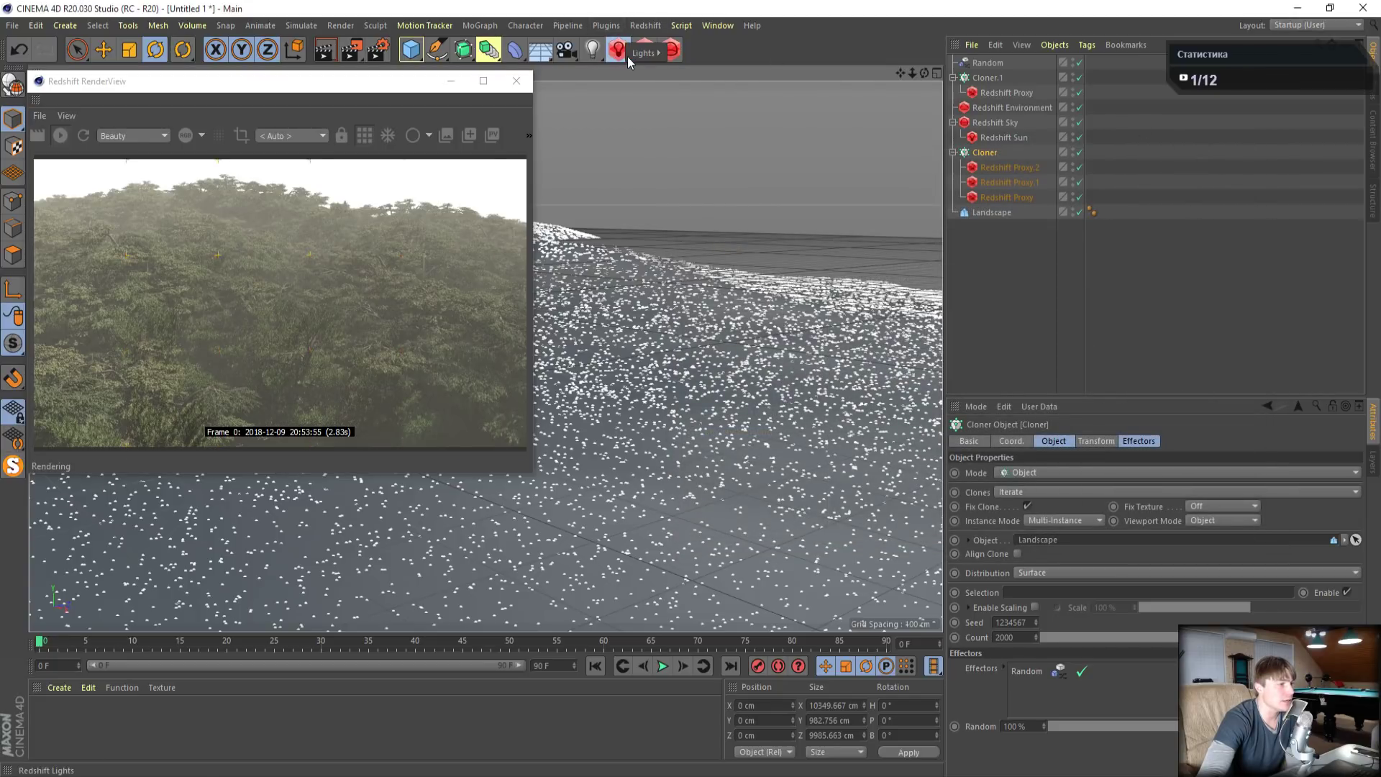
Add a Redshift Dome Light to the scene and show its general properties
{"action": "left_click", "coordinate": [627, 56]}
{"action": "left_click", "coordinate": [714, 103]}
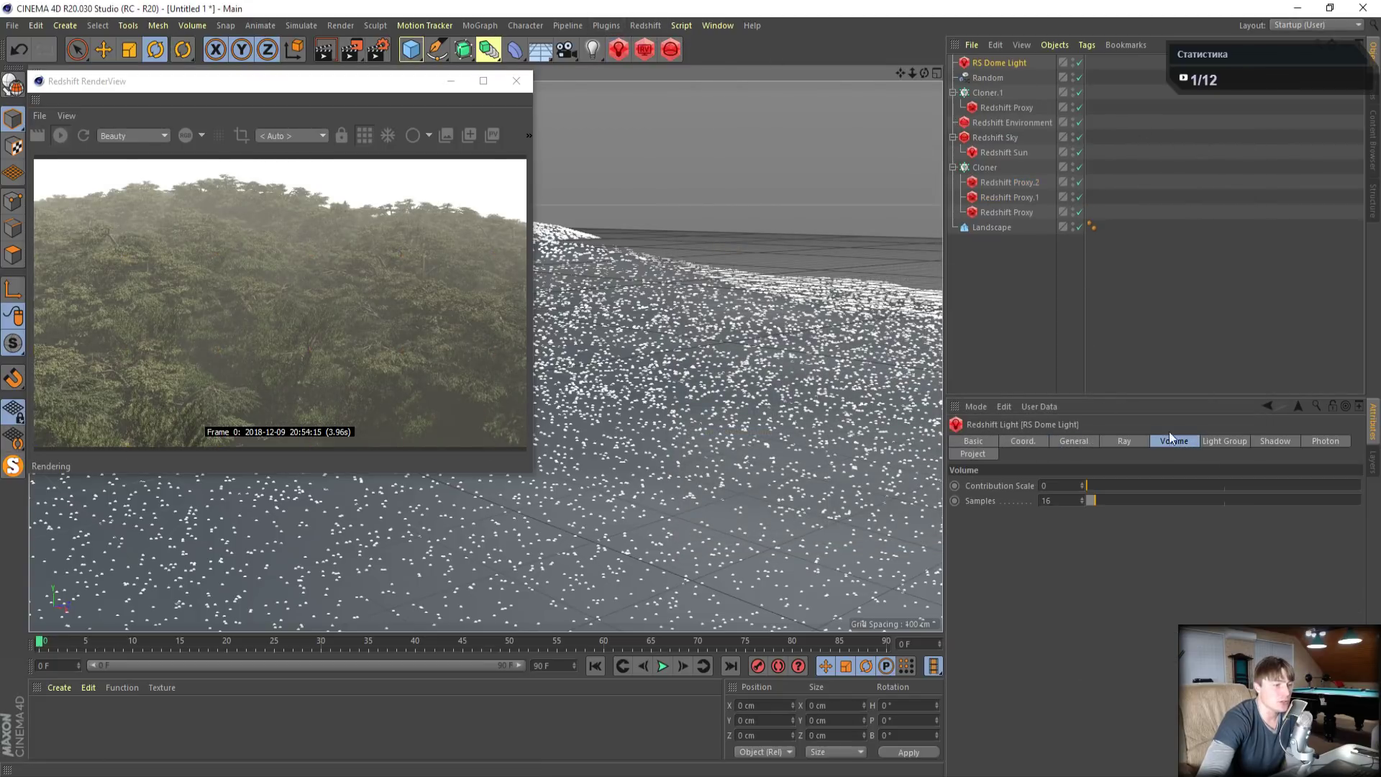
{"action": "left_click", "coordinate": [1074, 440]}
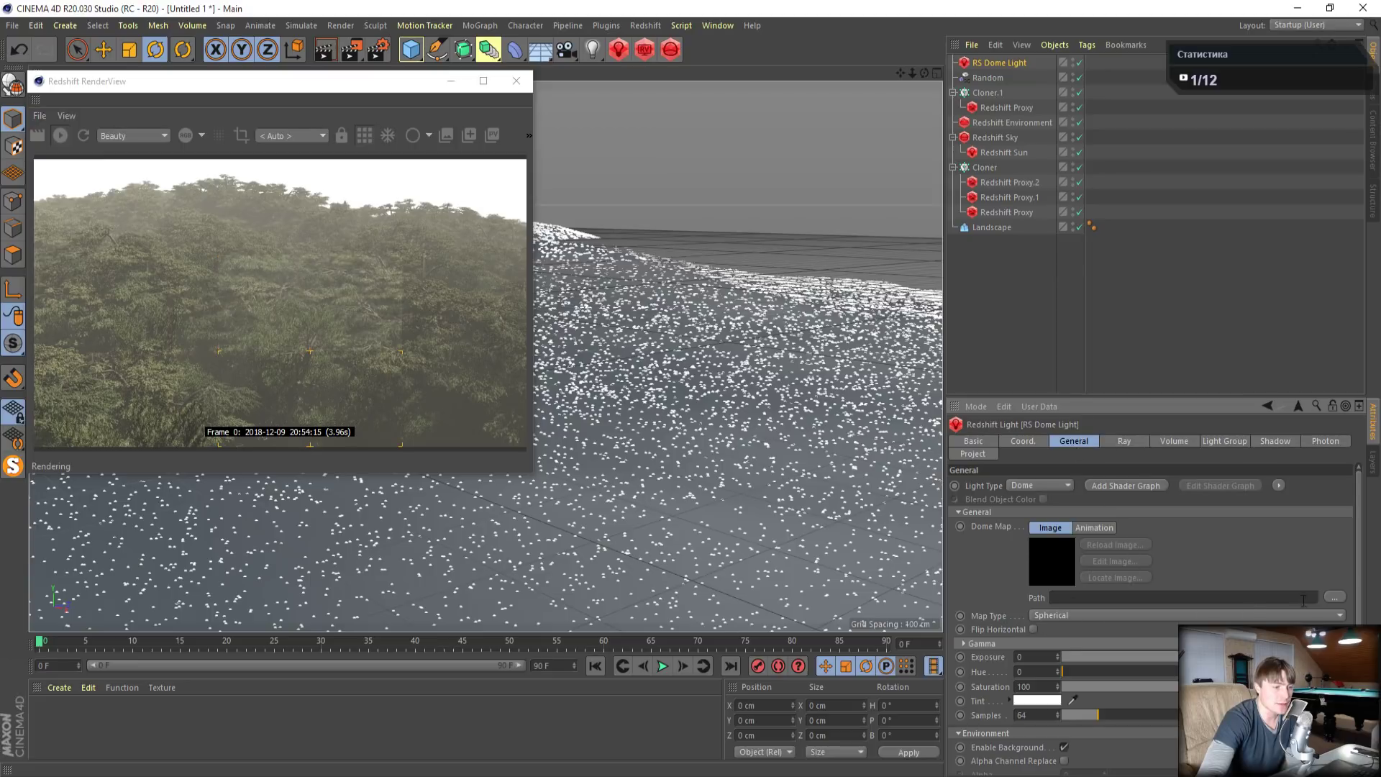
Load 26_southport_beach.hdr from the Exterior Nature folder of the Aversis HDRi Complete Pack as the dome light's map
{"action": "left_click", "coordinate": [1332, 597]}
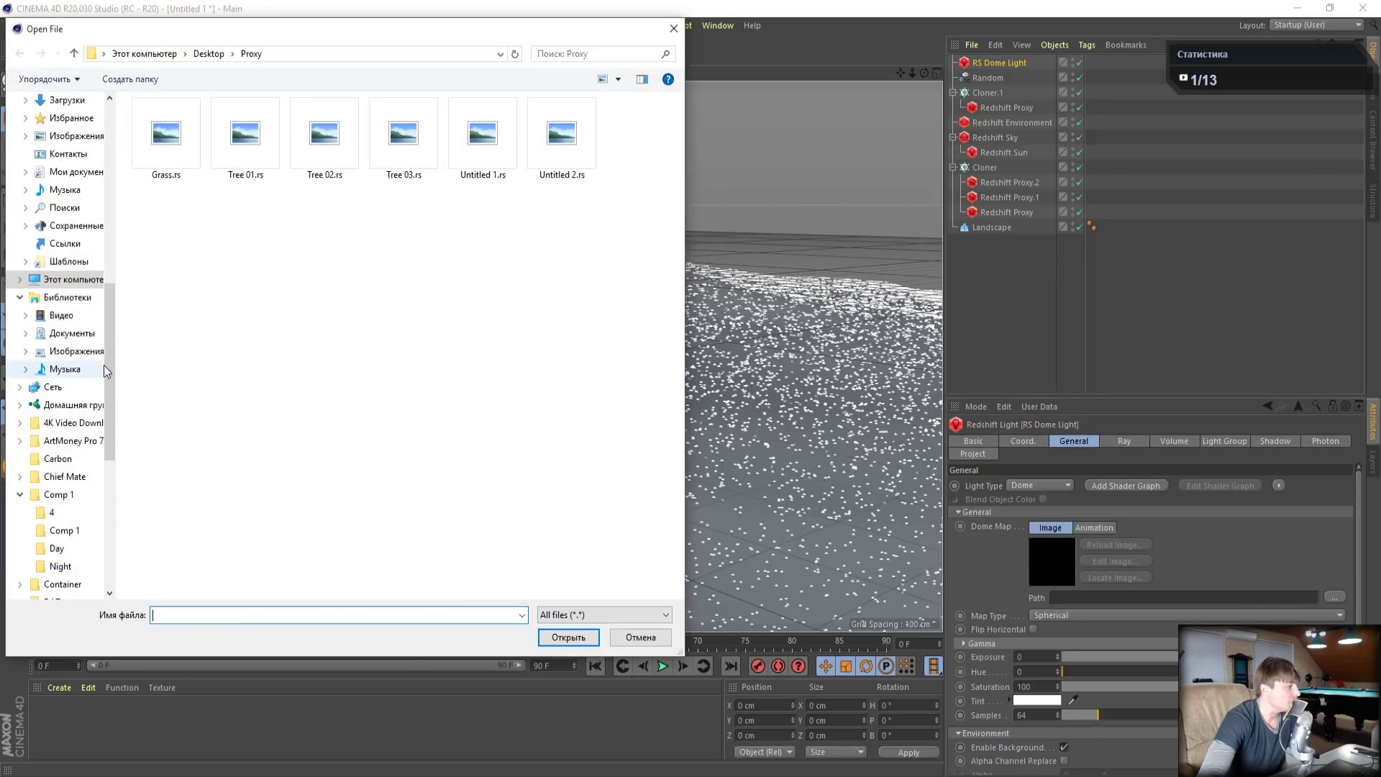
{"action": "scroll", "coordinate": [105, 371], "scroll_direction": "up", "scroll_amount": 10}
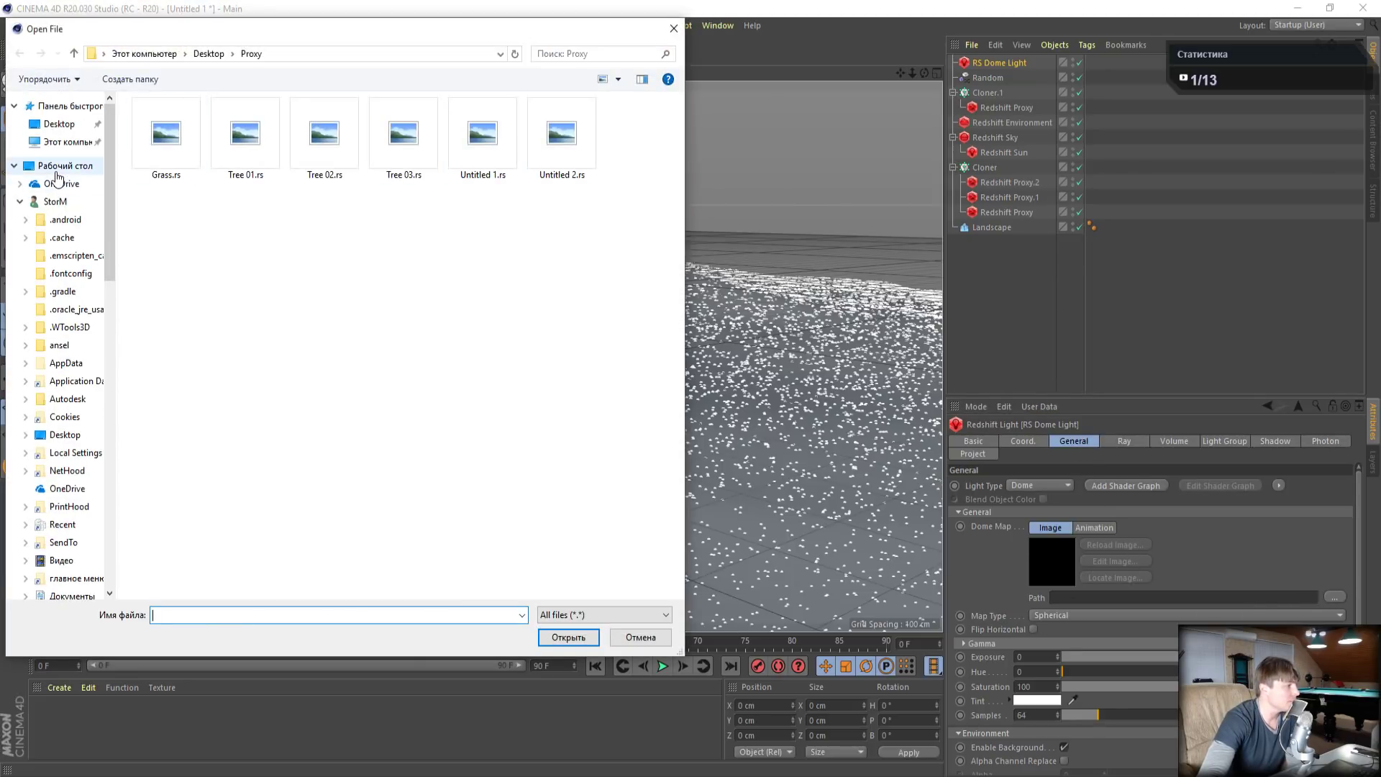
{"action": "left_click", "coordinate": [68, 141]}
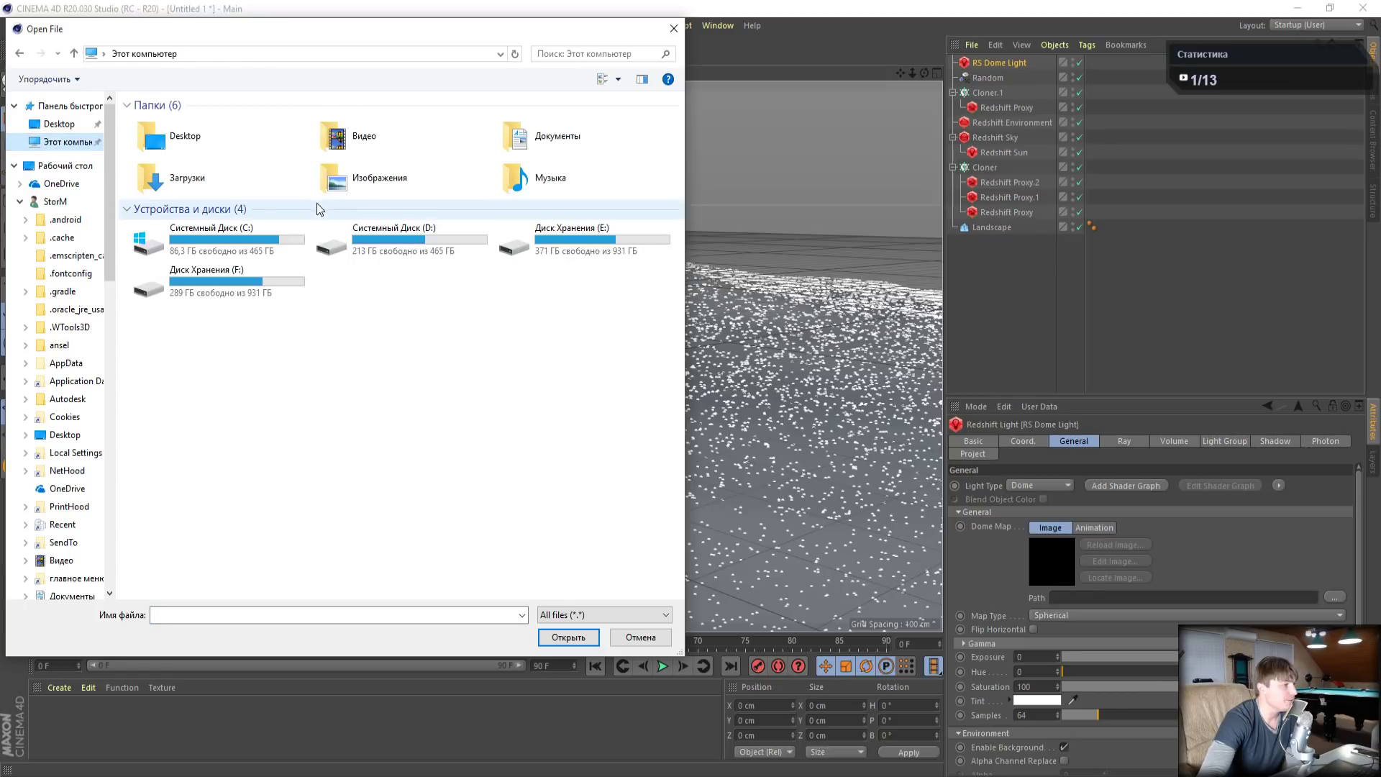
{"action": "left_click", "coordinate": [387, 246]}
{"action": "double_click", "coordinate": [386, 246]}
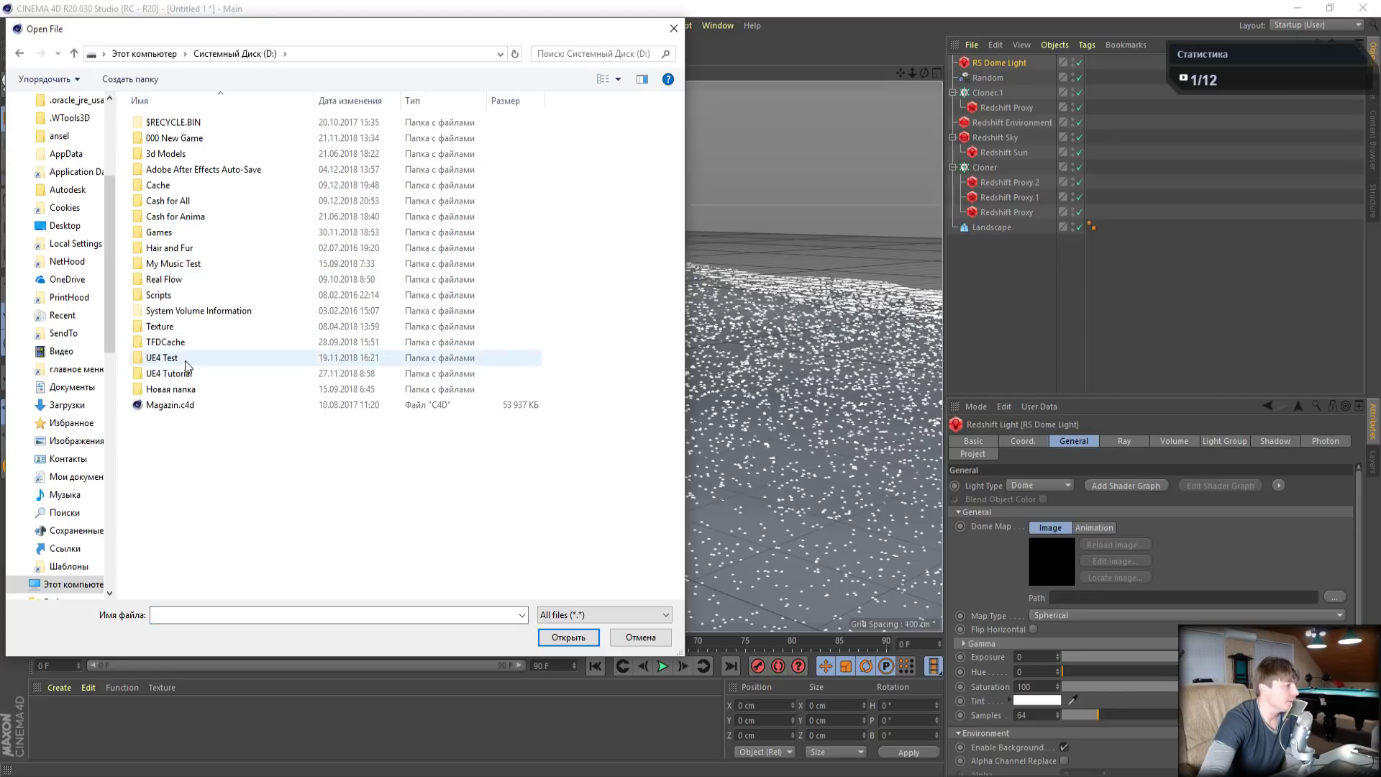
{"action": "double_click", "coordinate": [161, 327]}
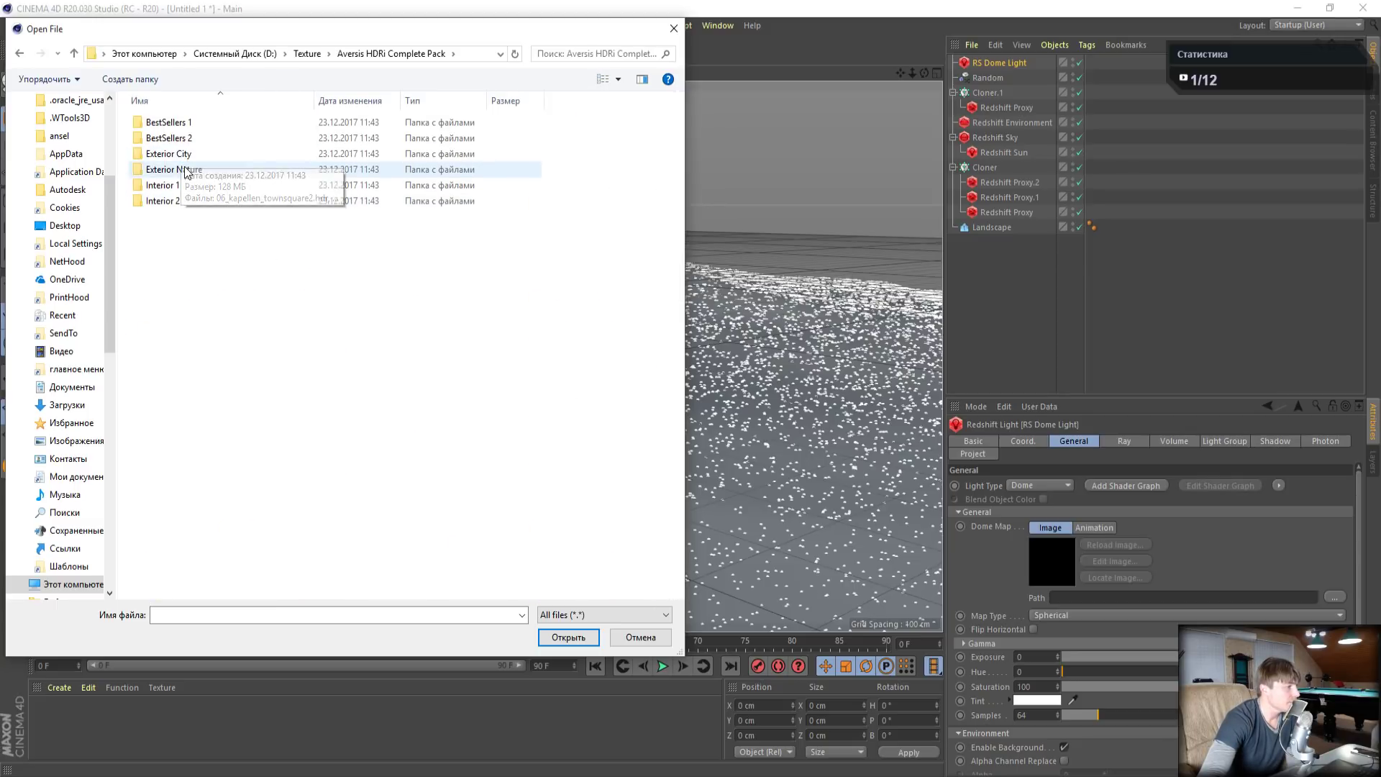
{"action": "double_click", "coordinate": [180, 171]}
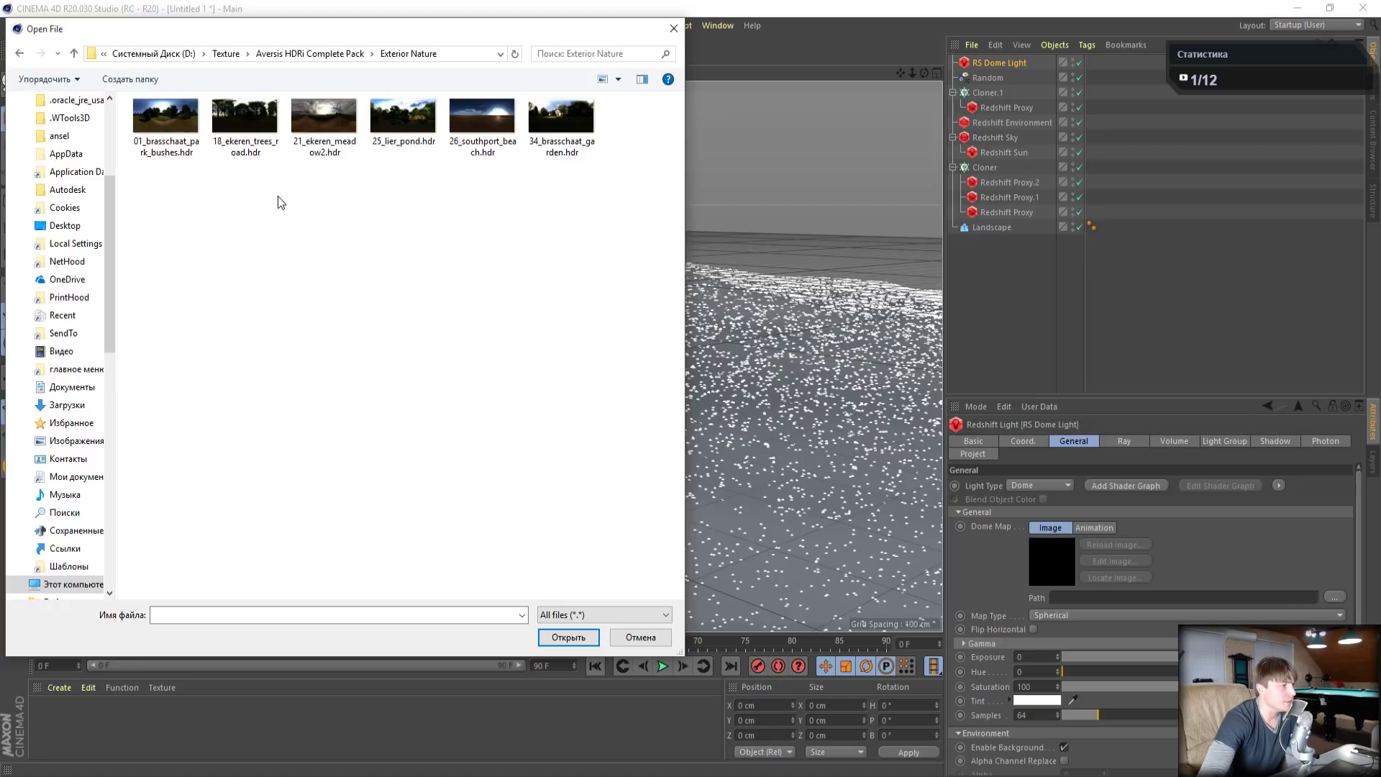
{"action": "left_click", "coordinate": [453, 118]}
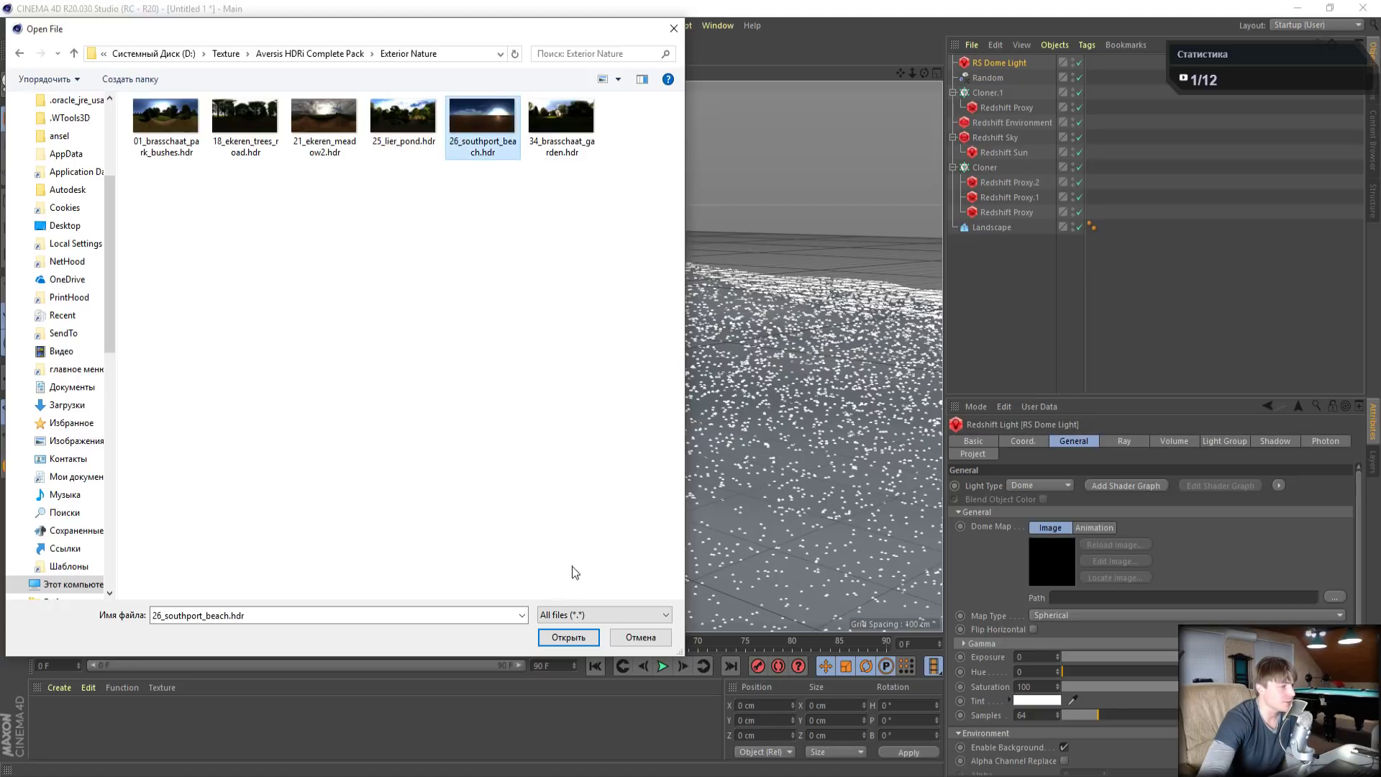
{"action": "left_click", "coordinate": [569, 636]}
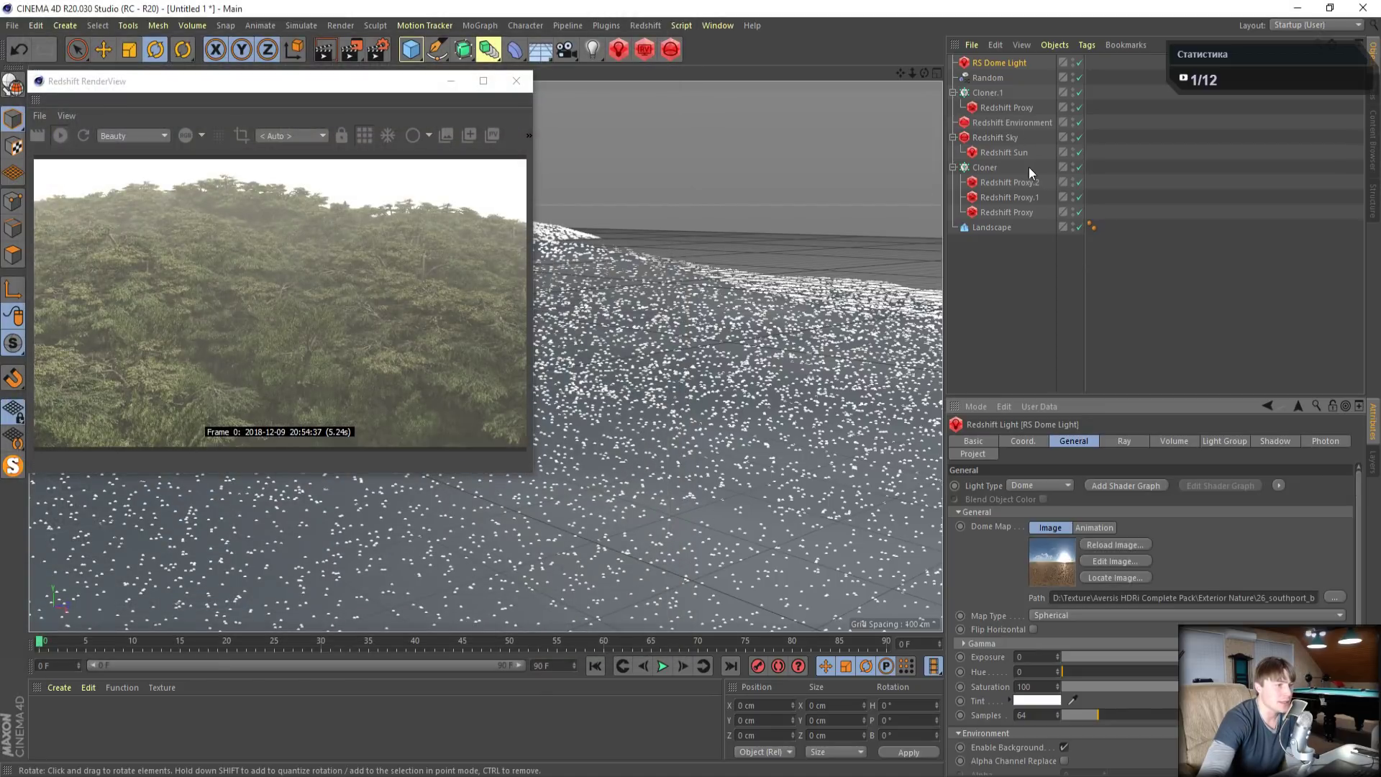
Disable the Redshift Sky and Sun, and rotate the dome light to about H 24°, P -2.4°, B -5.4°
{"action": "left_click", "coordinate": [1078, 138], "text": "ctrl"}
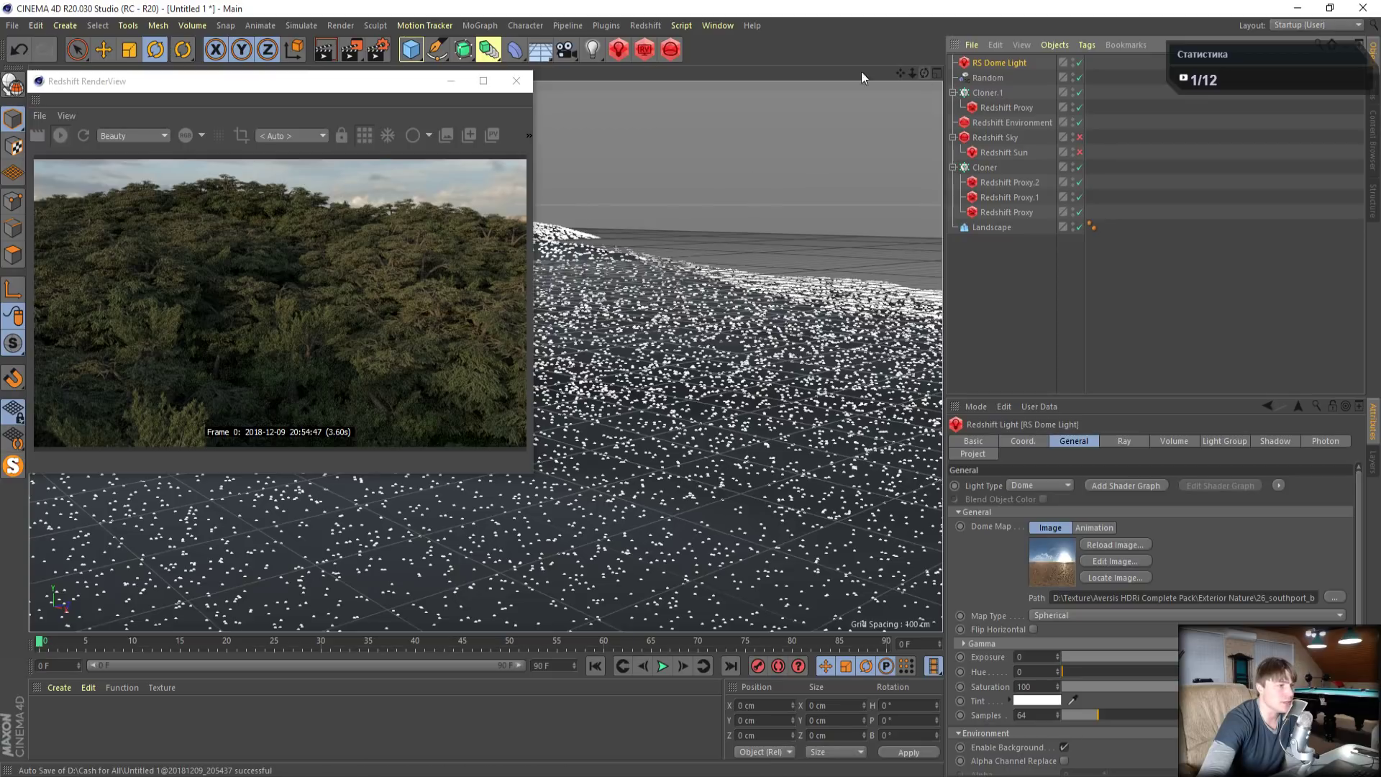
{"action": "left_click_drag", "start_coordinate": [407, 85], "coordinate": [1171, 410]}
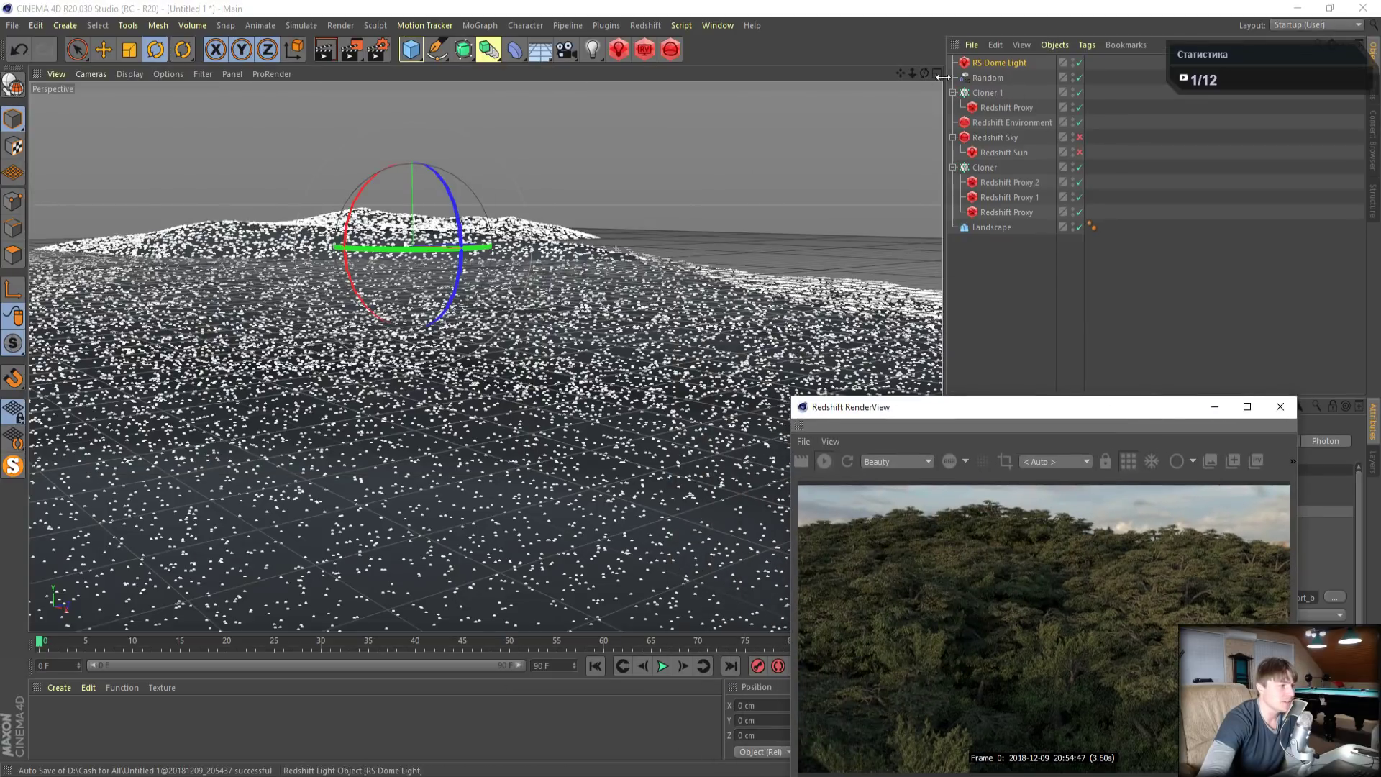
{"action": "left_click_drag", "start_coordinate": [454, 210], "coordinate": [453, 216]}
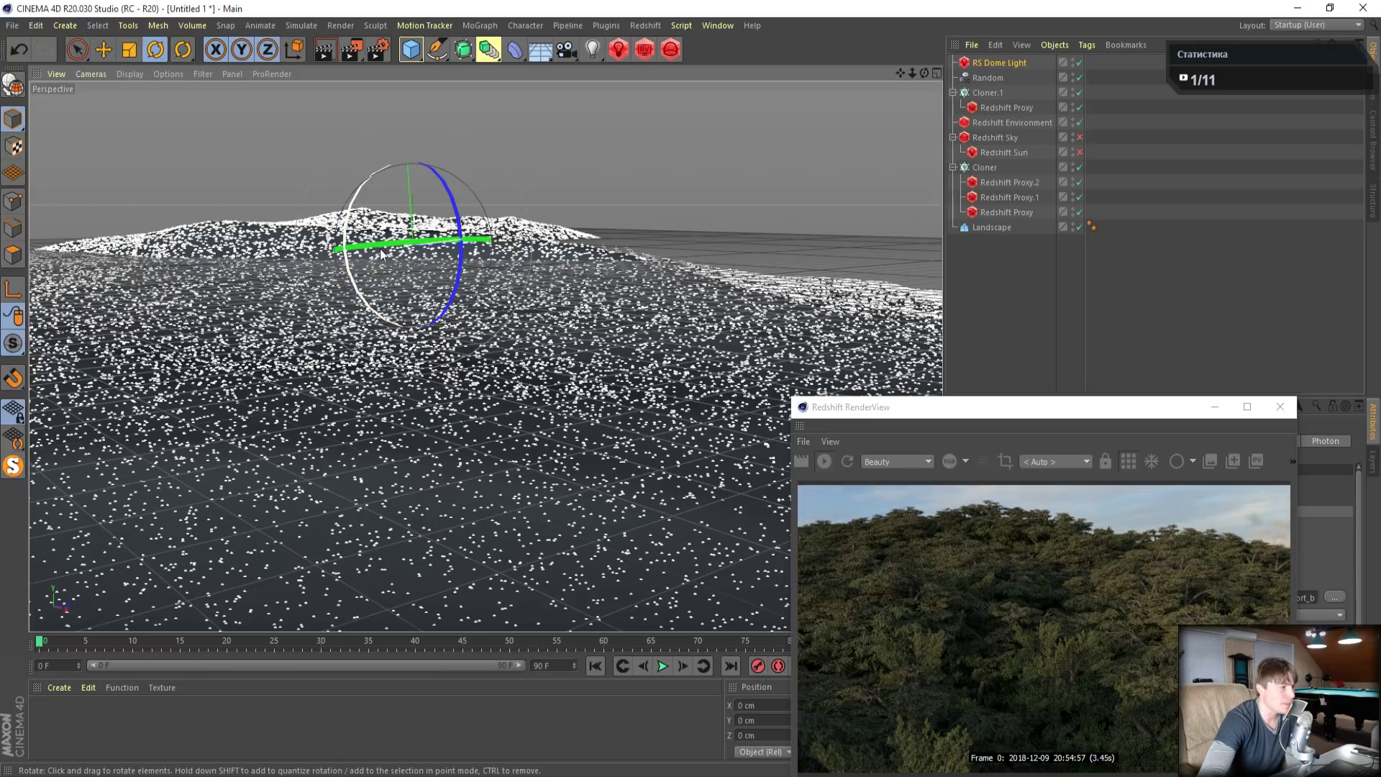
{"action": "left_click_drag", "start_coordinate": [422, 243], "coordinate": [472, 242]}
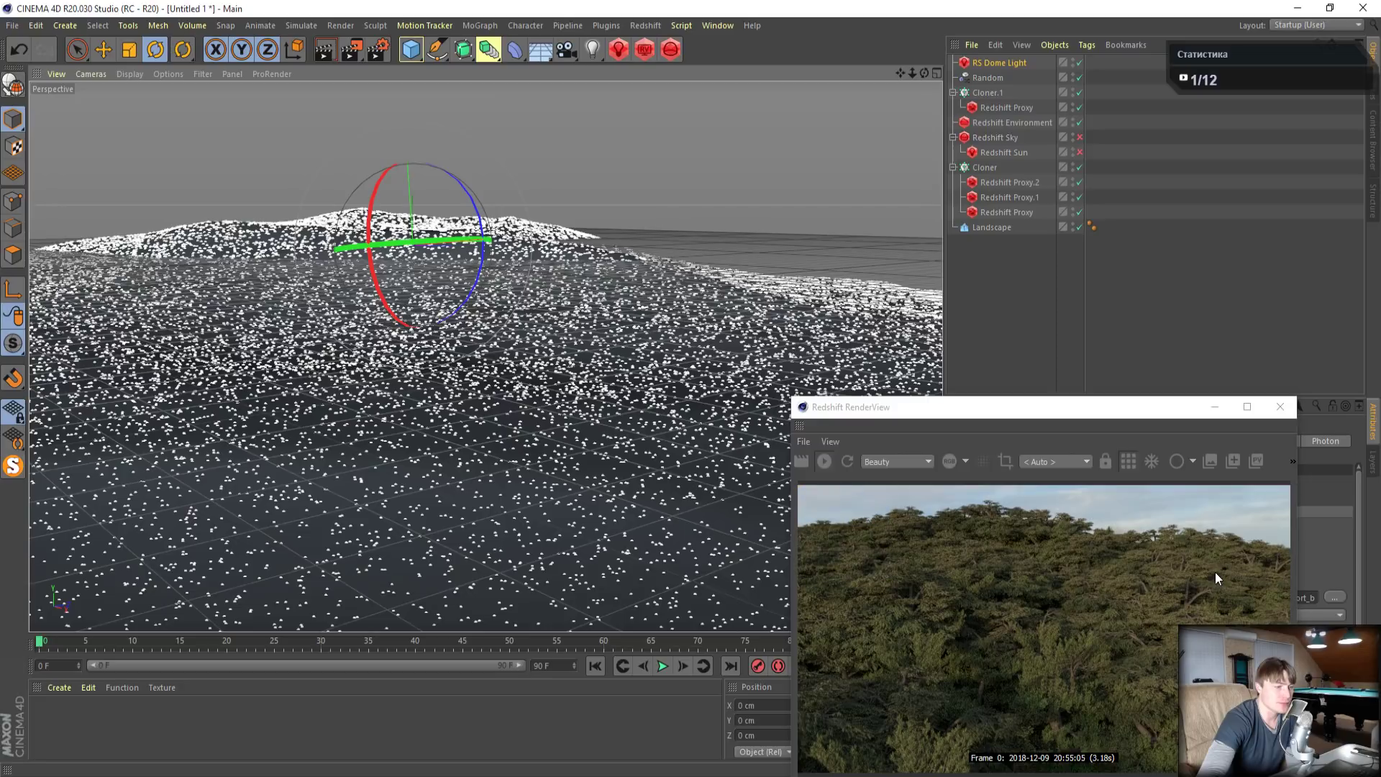
{"action": "left_click_drag", "start_coordinate": [1082, 422], "coordinate": [490, 166]}
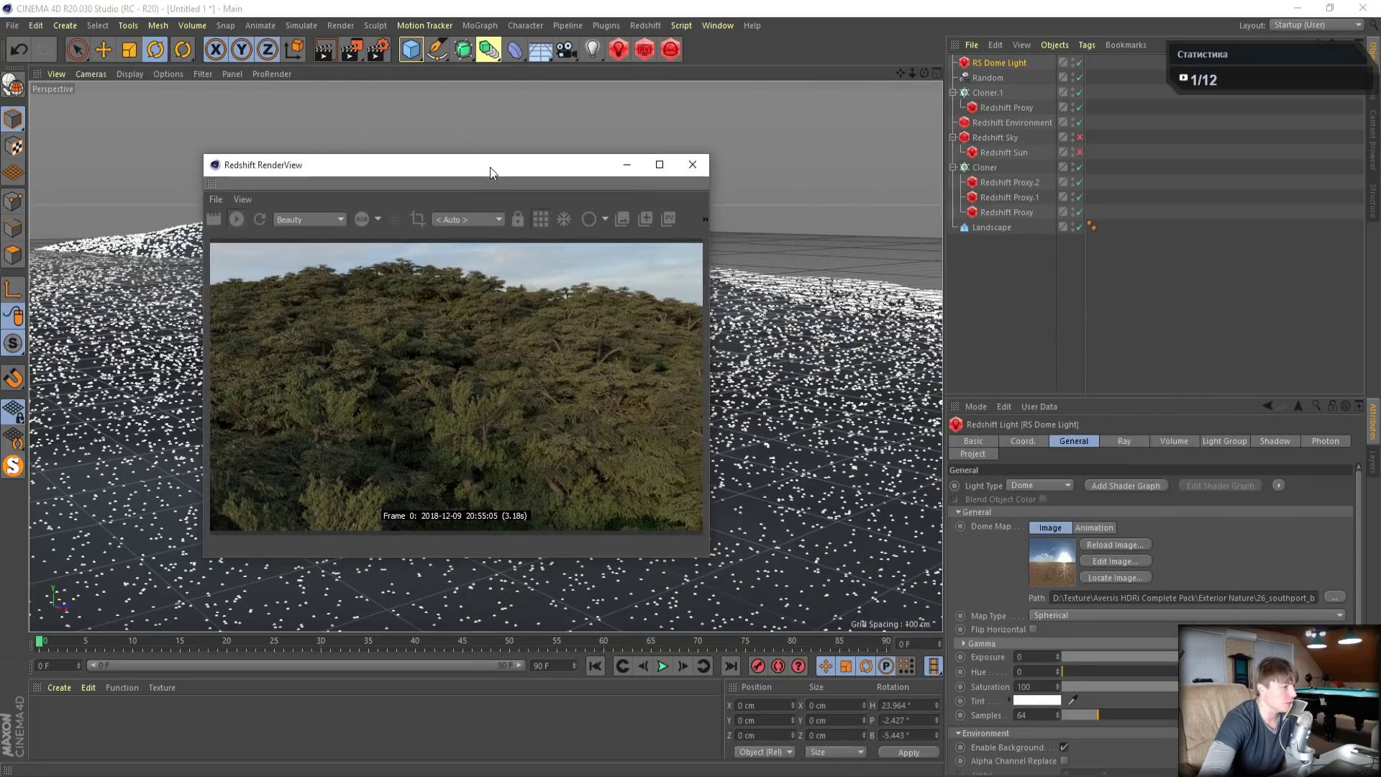
{"action": "left_click", "coordinate": [689, 166]}
{"action": "left_click", "coordinate": [368, 54]}
{"action": "left_click", "coordinate": [714, 94]}
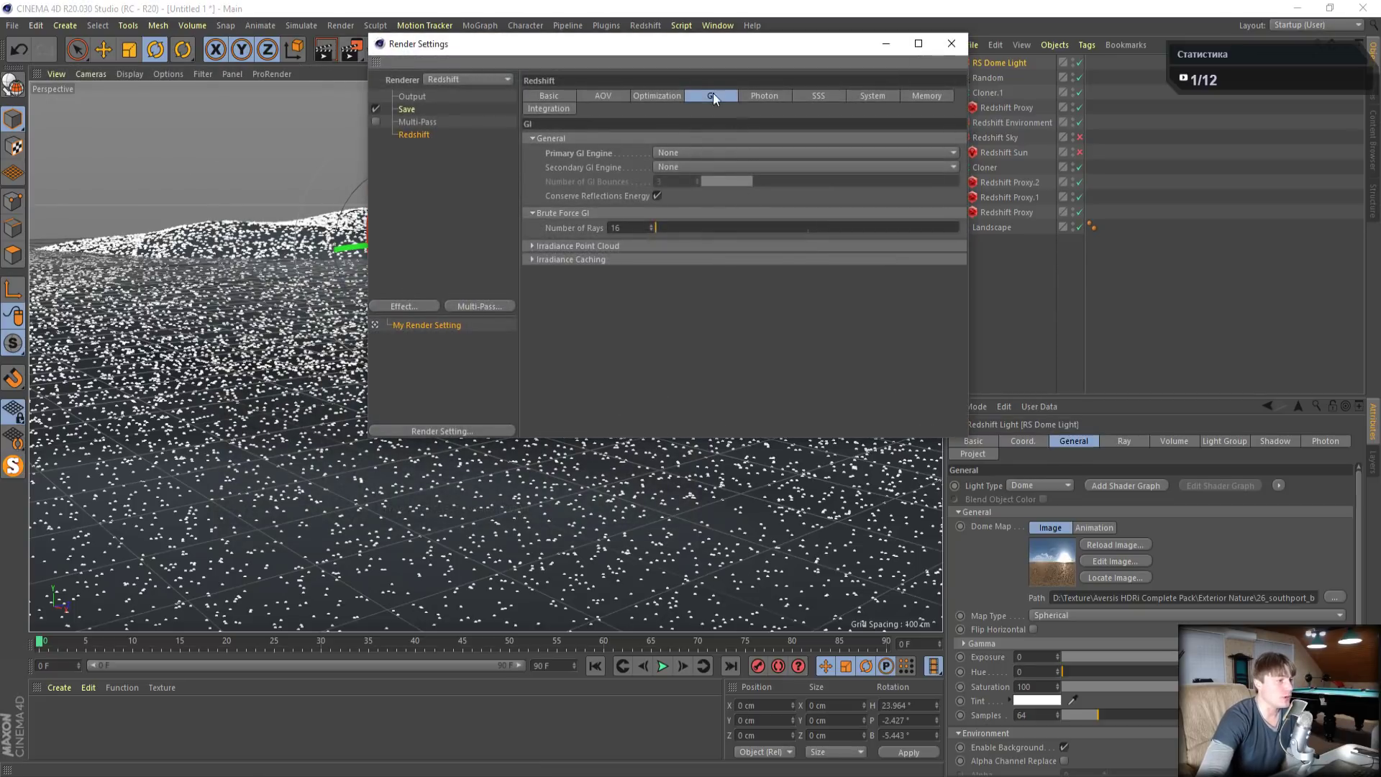
{"action": "left_click", "coordinate": [951, 43]}
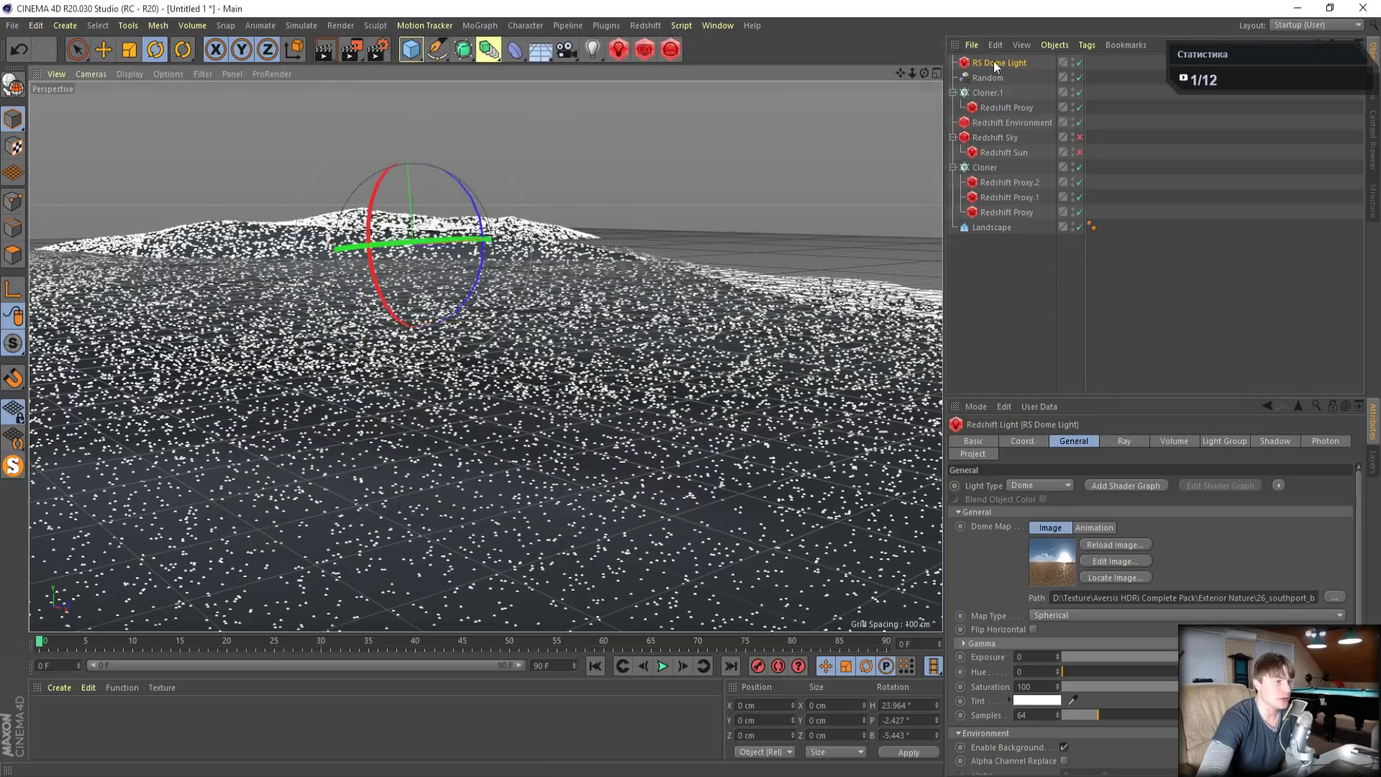
Set the dome light's volume contribution scale to 0.002 and preview the fog in the Redshift RenderView
{"action": "left_click", "coordinate": [1169, 441]}
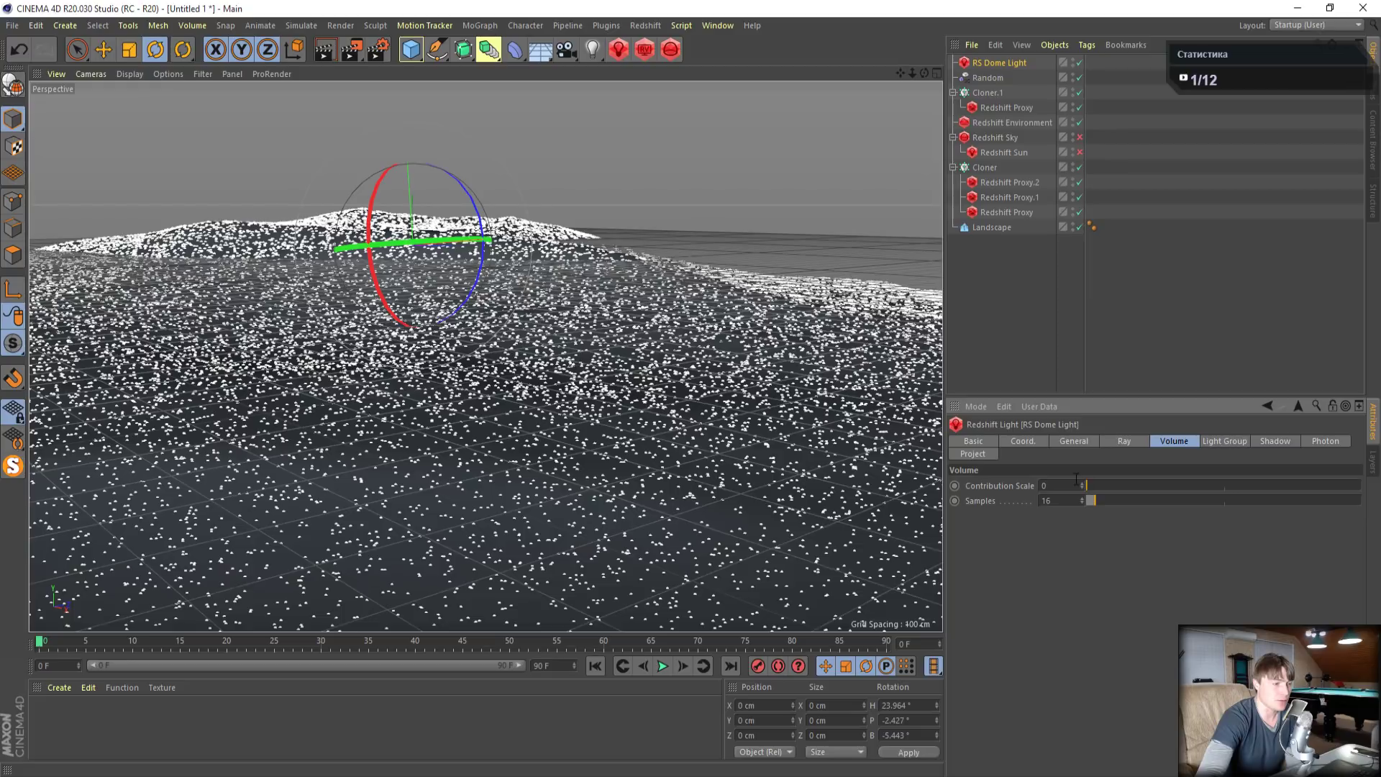
{"action": "type", "text": ".002"}
{"action": "key", "text": "Return"}
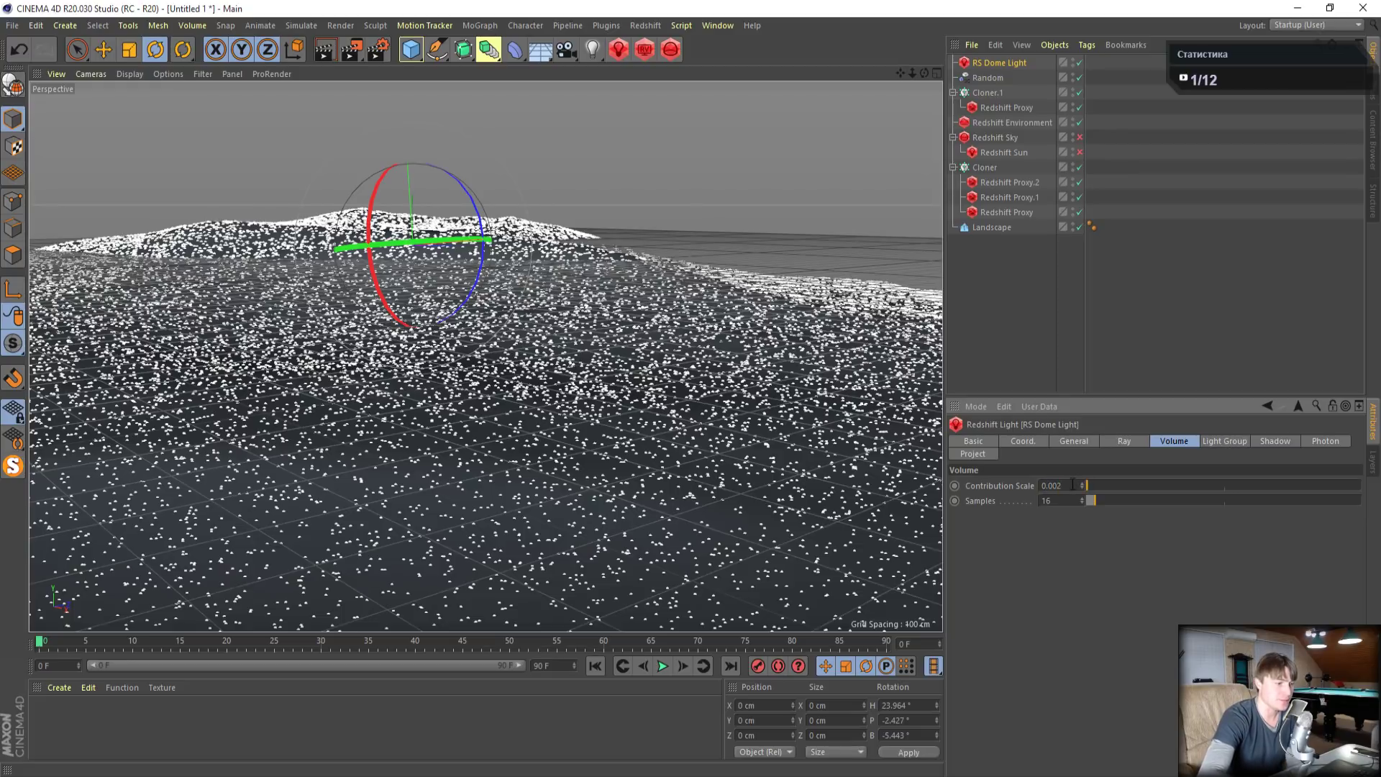
{"action": "left_click", "coordinate": [645, 49]}
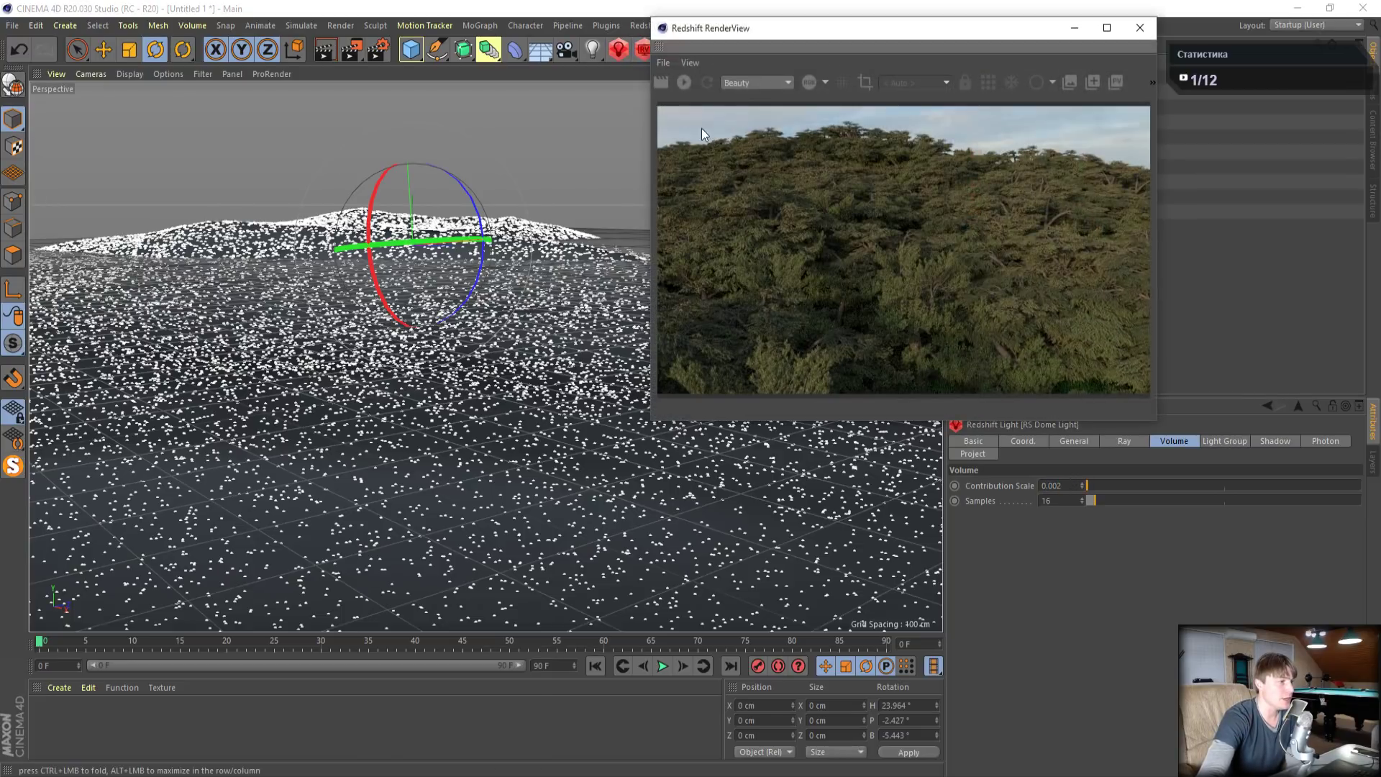
{"action": "left_click_drag", "start_coordinate": [807, 33], "coordinate": [268, 67]}
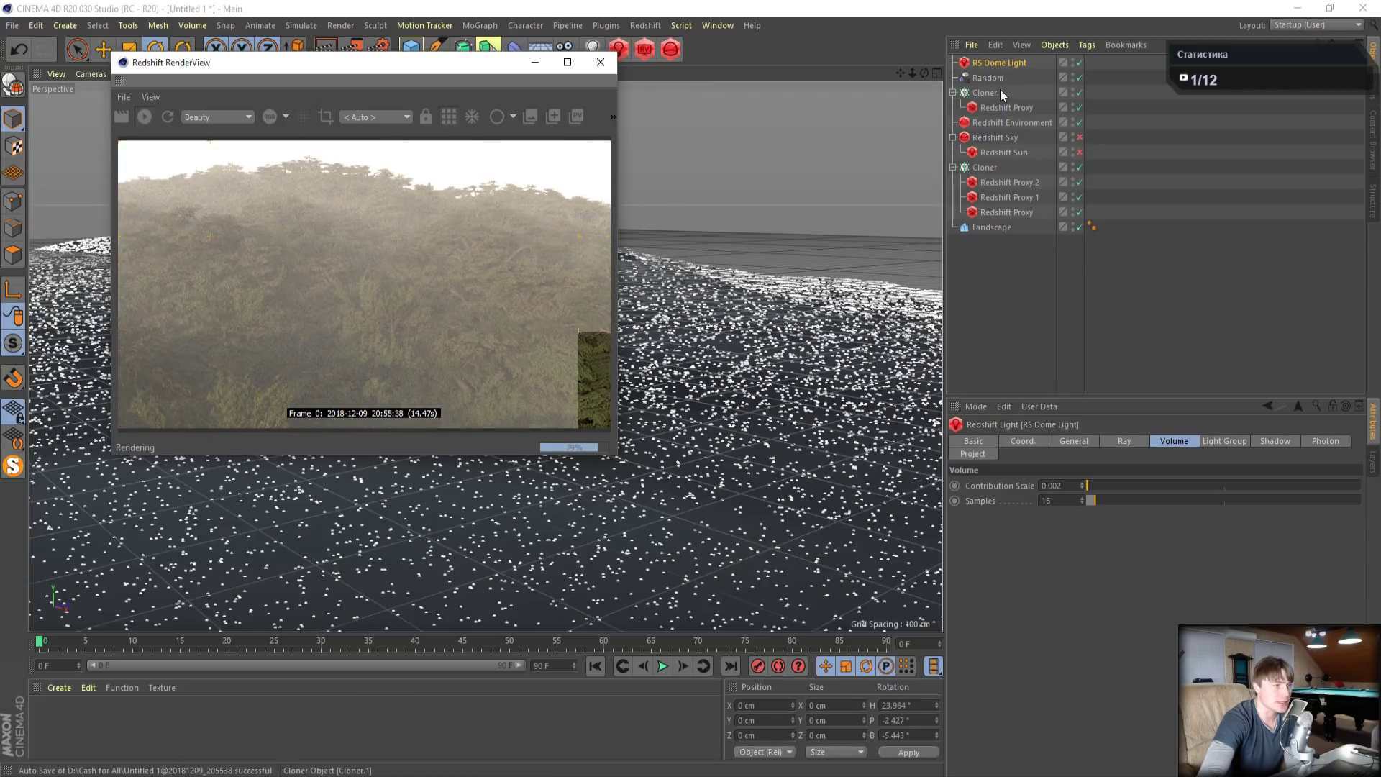
Set the Redshift Environment's volume scattering to 0.01 and close the render preview
{"action": "left_click", "coordinate": [1024, 122]}
{"action": "double_click", "coordinate": [1041, 501]}
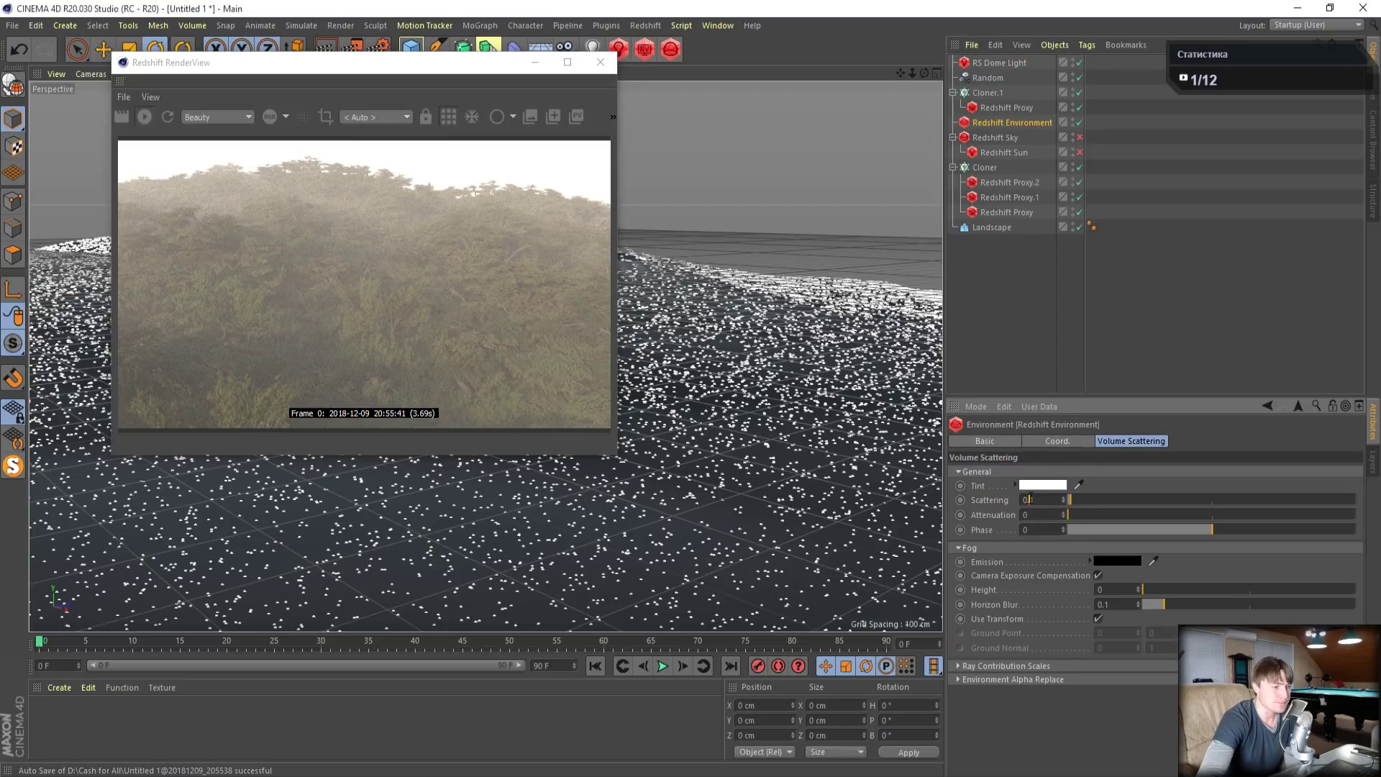
{"action": "type", "text": "0.01"}
{"action": "key", "text": "Return"}
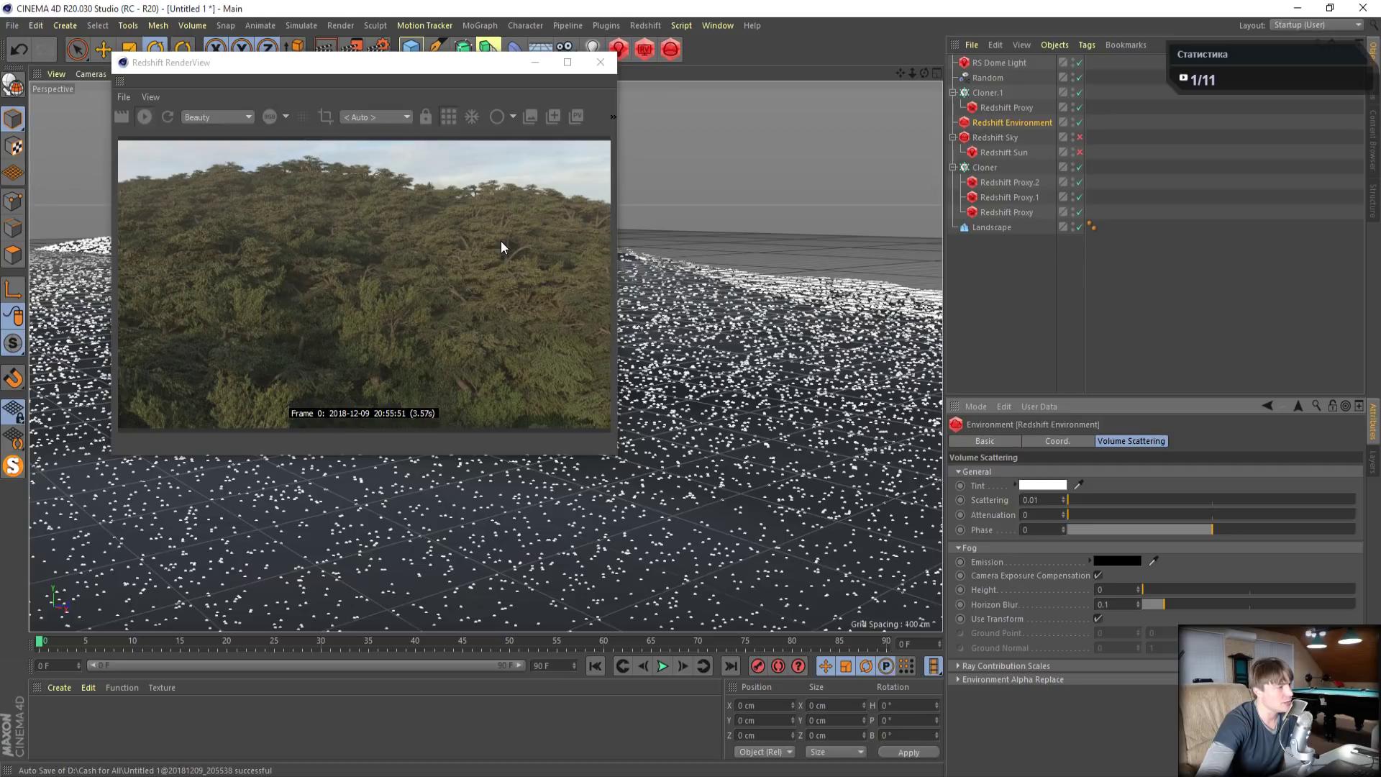
{"action": "left_click", "coordinate": [600, 62]}
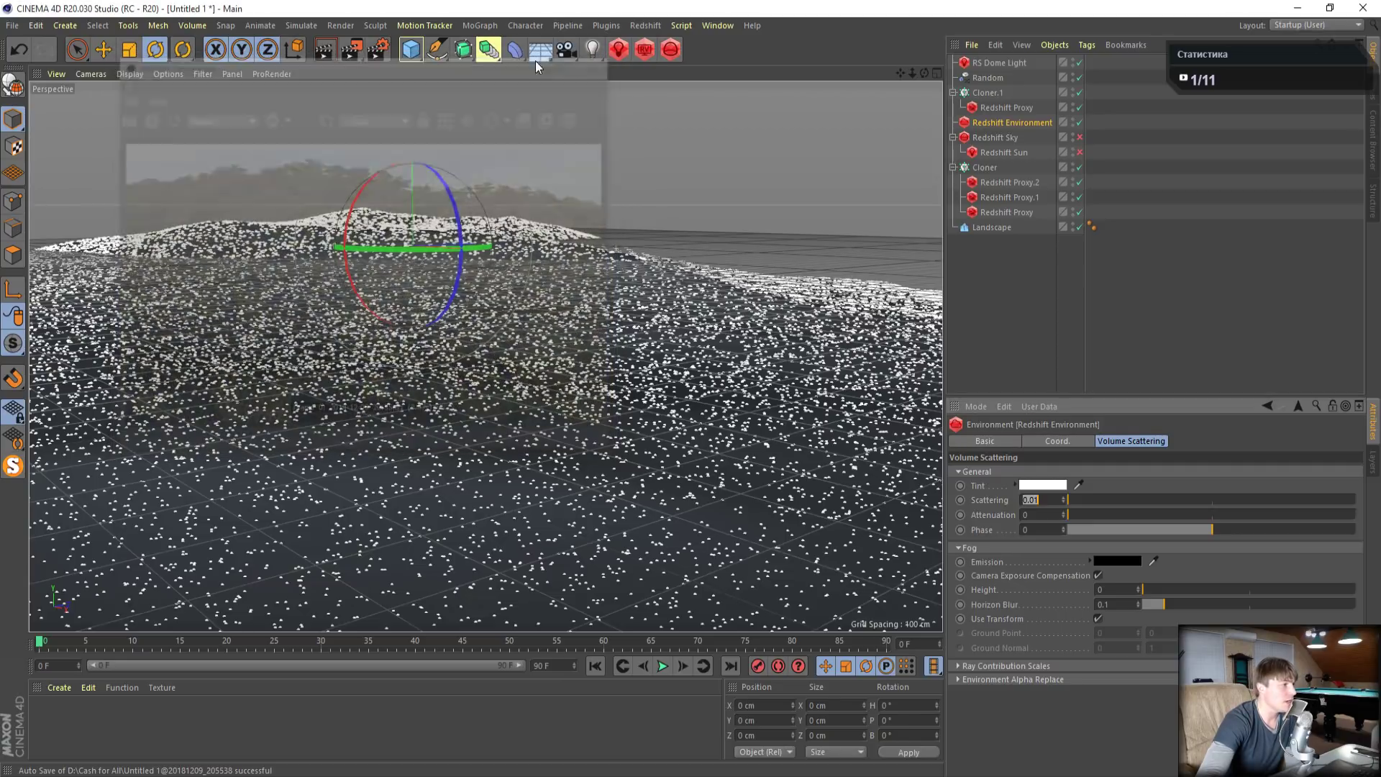
Set the Redshift primary GI engine to Brute Force with 128 rays
{"action": "left_click", "coordinate": [380, 50]}
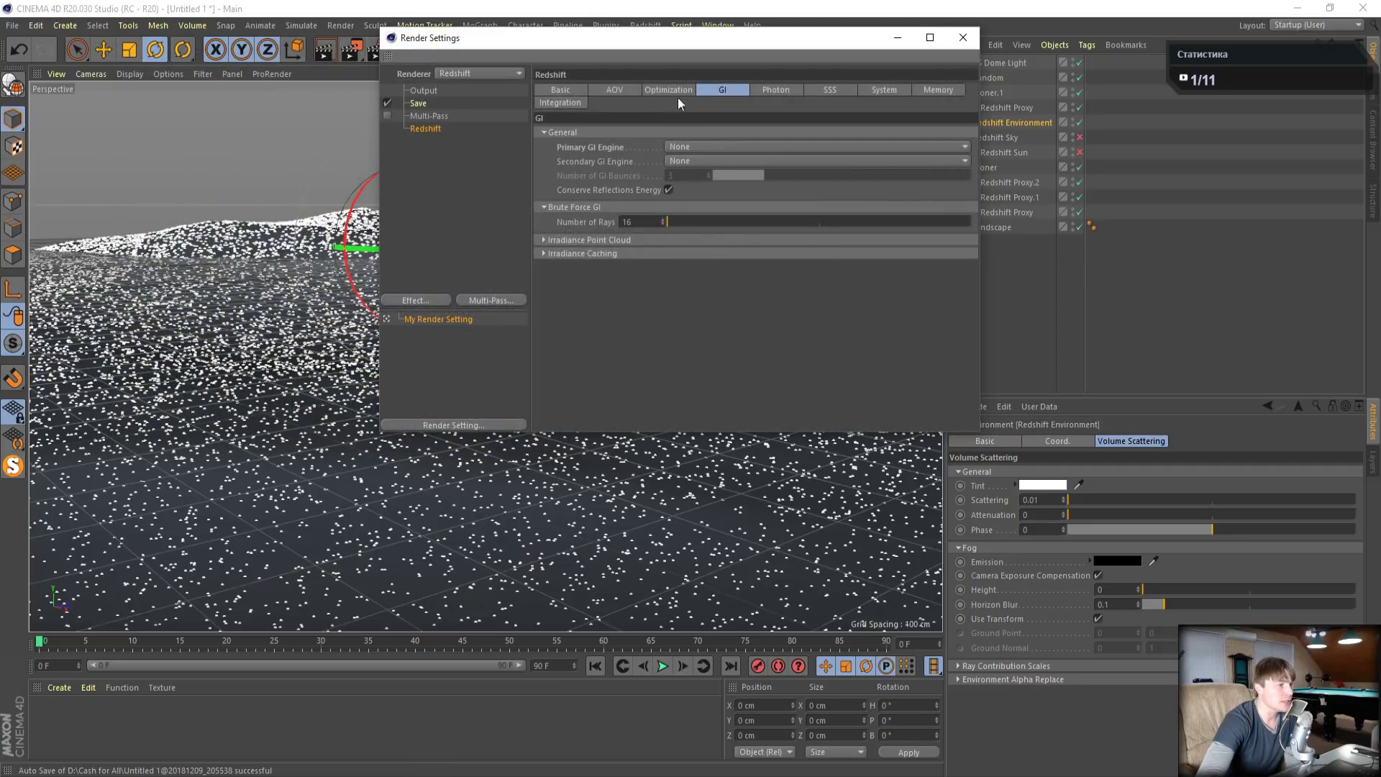
{"action": "left_click", "coordinate": [689, 144]}
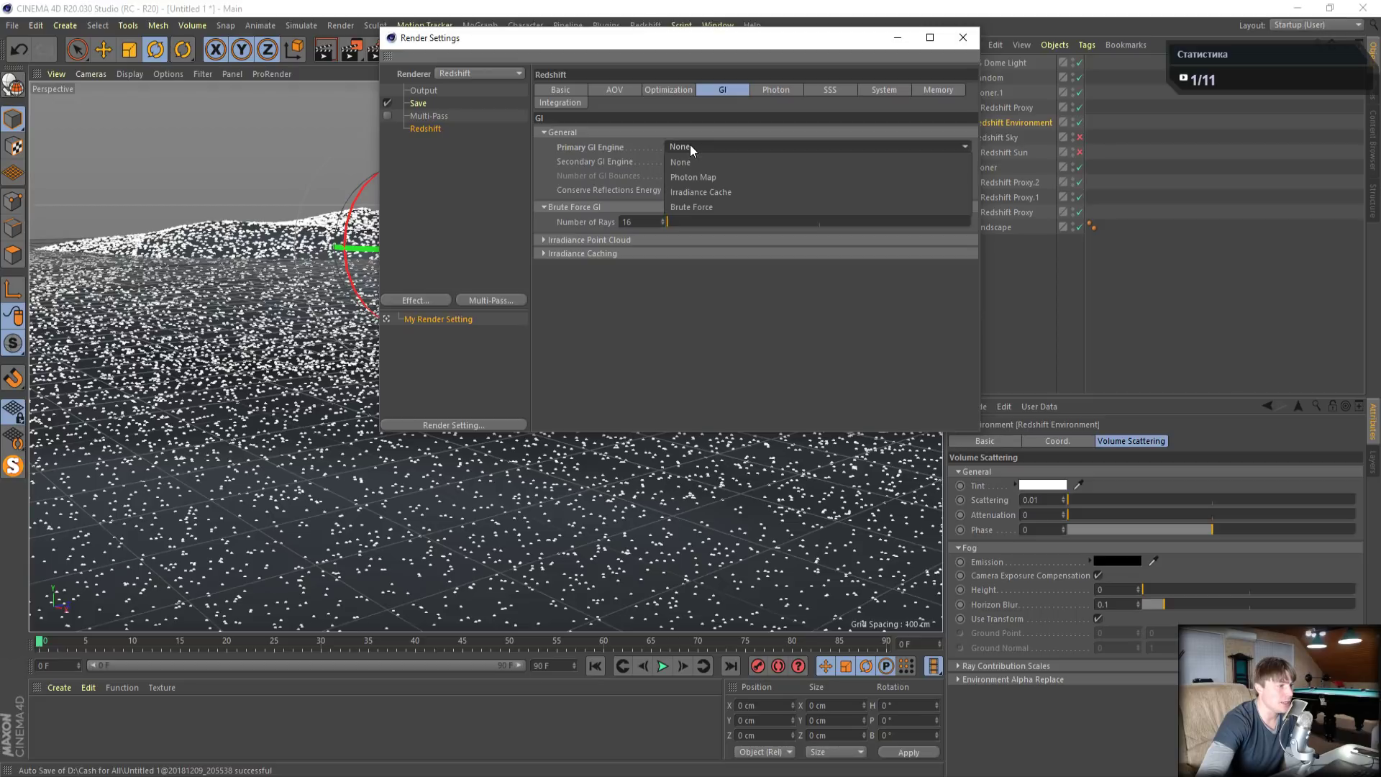
{"action": "left_click", "coordinate": [709, 208]}
{"action": "double_click", "coordinate": [627, 222]}
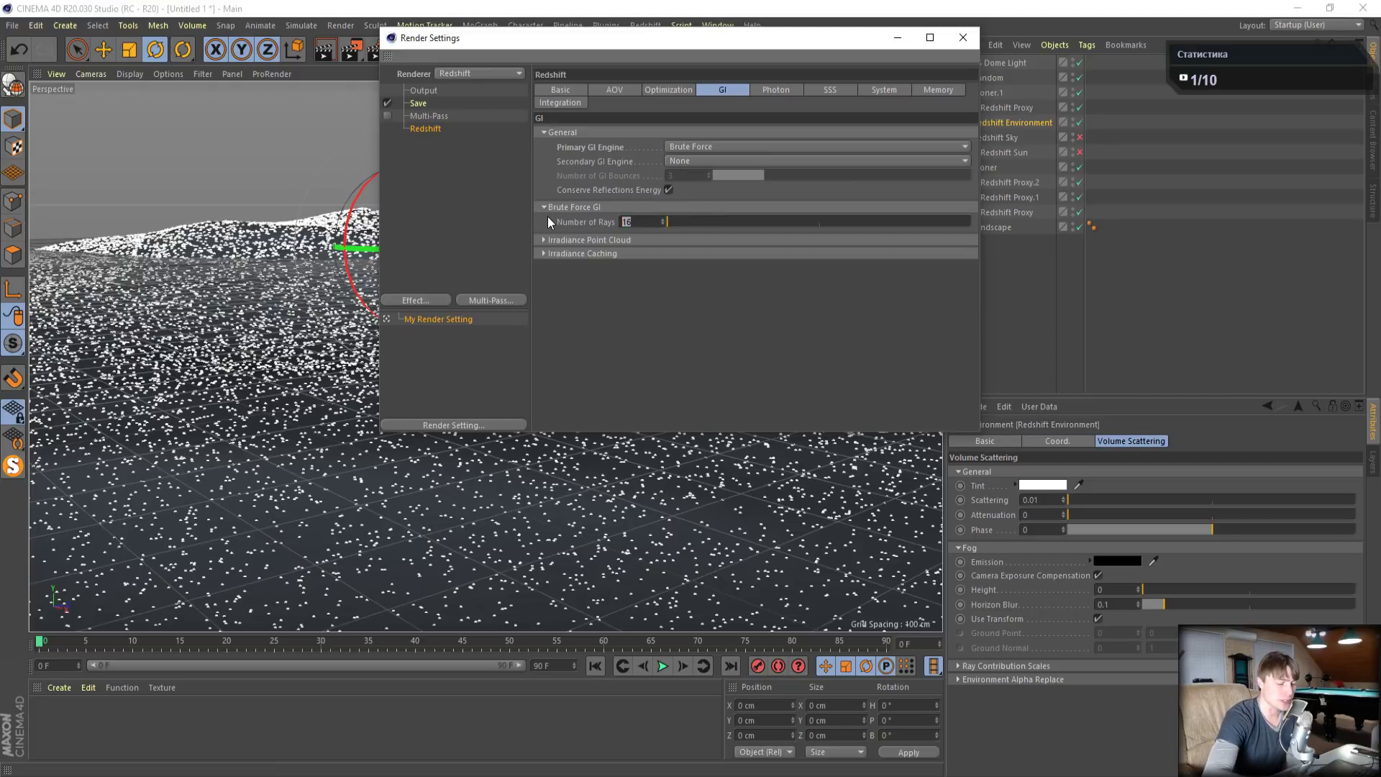
{"action": "type", "text": "128"}
{"action": "key", "text": "Return"}
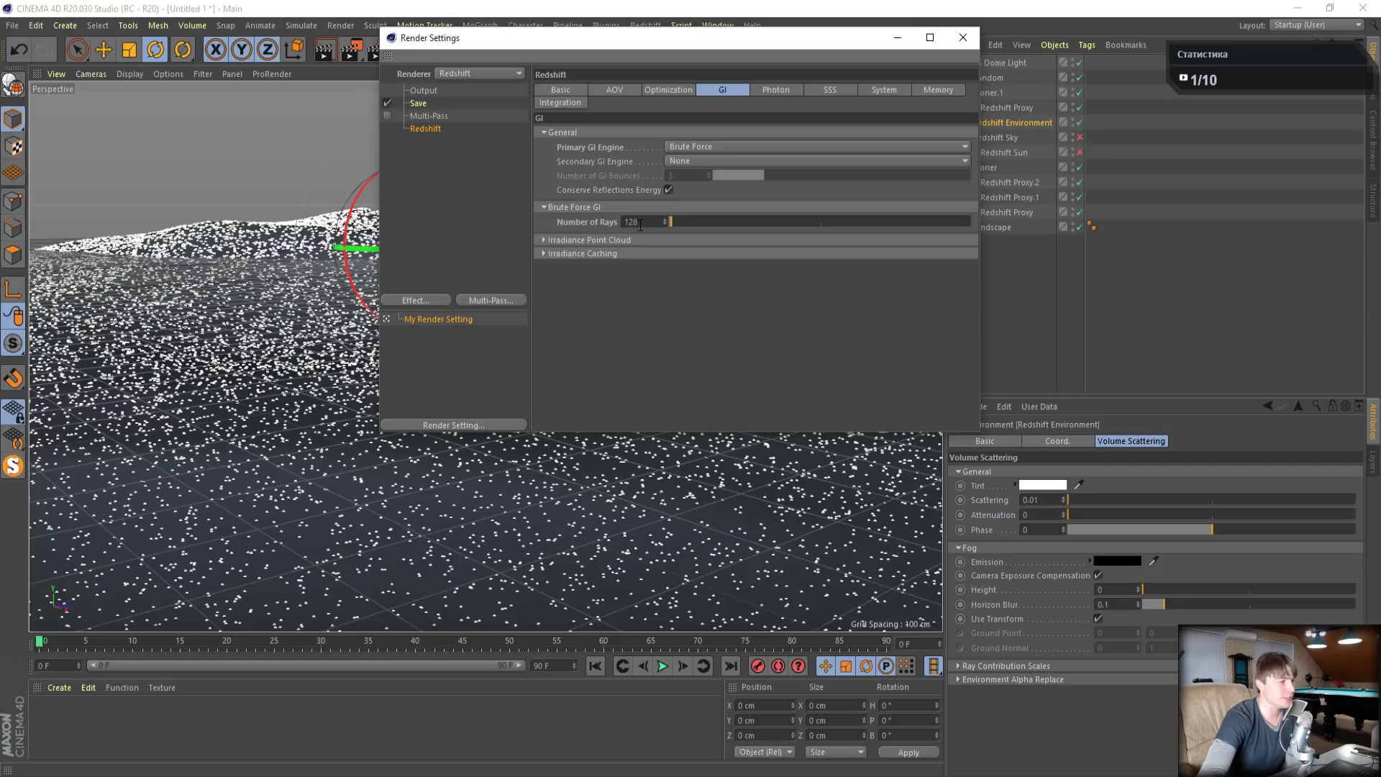
Set the Redshift unified sampling to a maximum of 64 and a minimum of 16 samples
{"action": "left_click", "coordinate": [561, 90]}
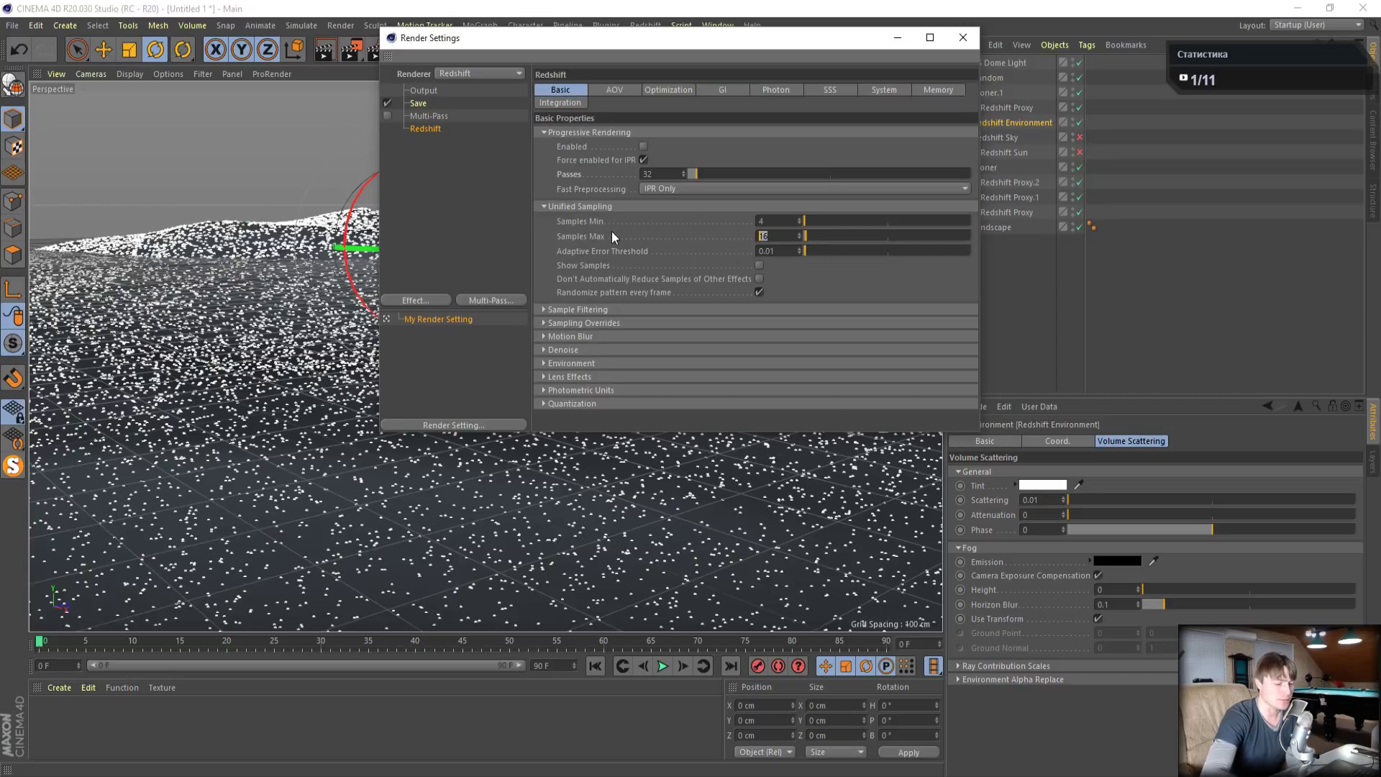
{"action": "type", "text": "64"}
{"action": "key", "text": "Return"}
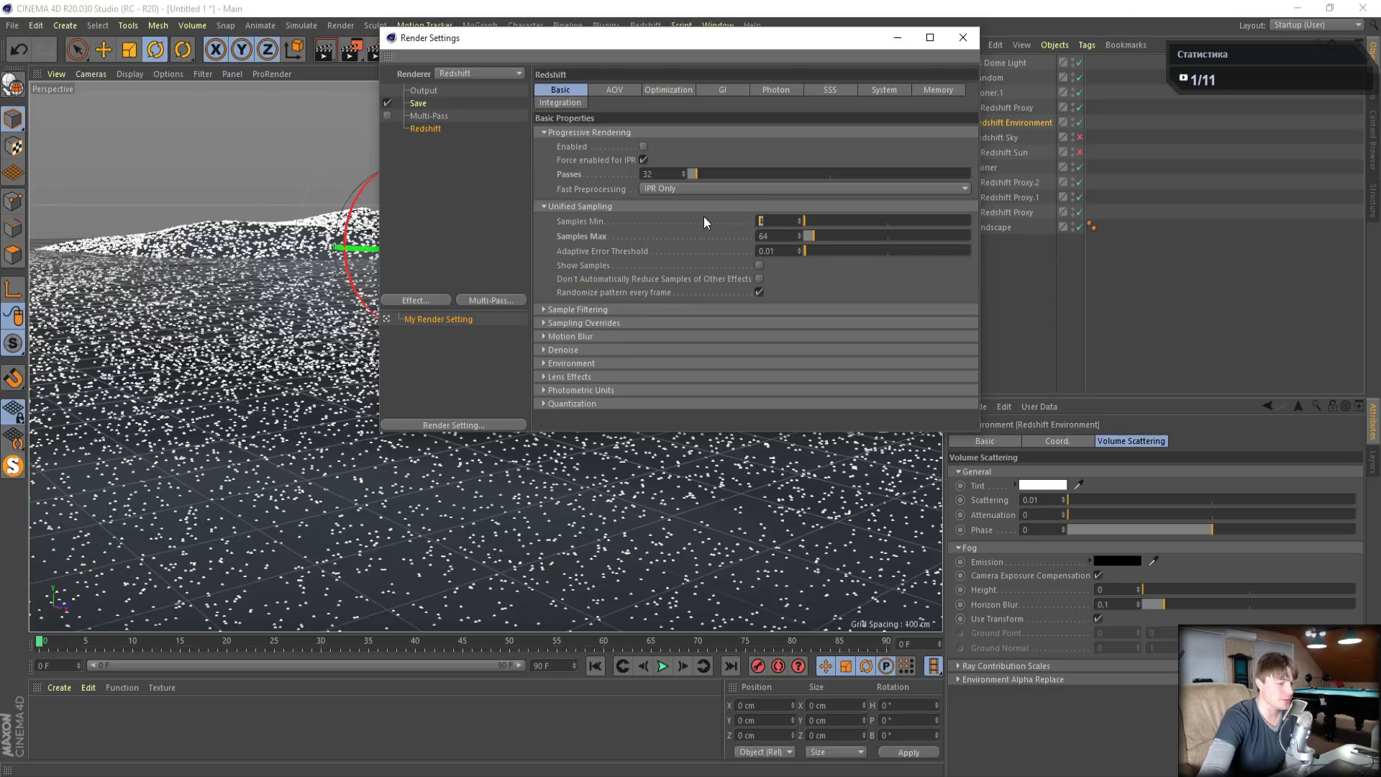
{"action": "type", "text": "16"}
{"action": "key", "text": "Return"}
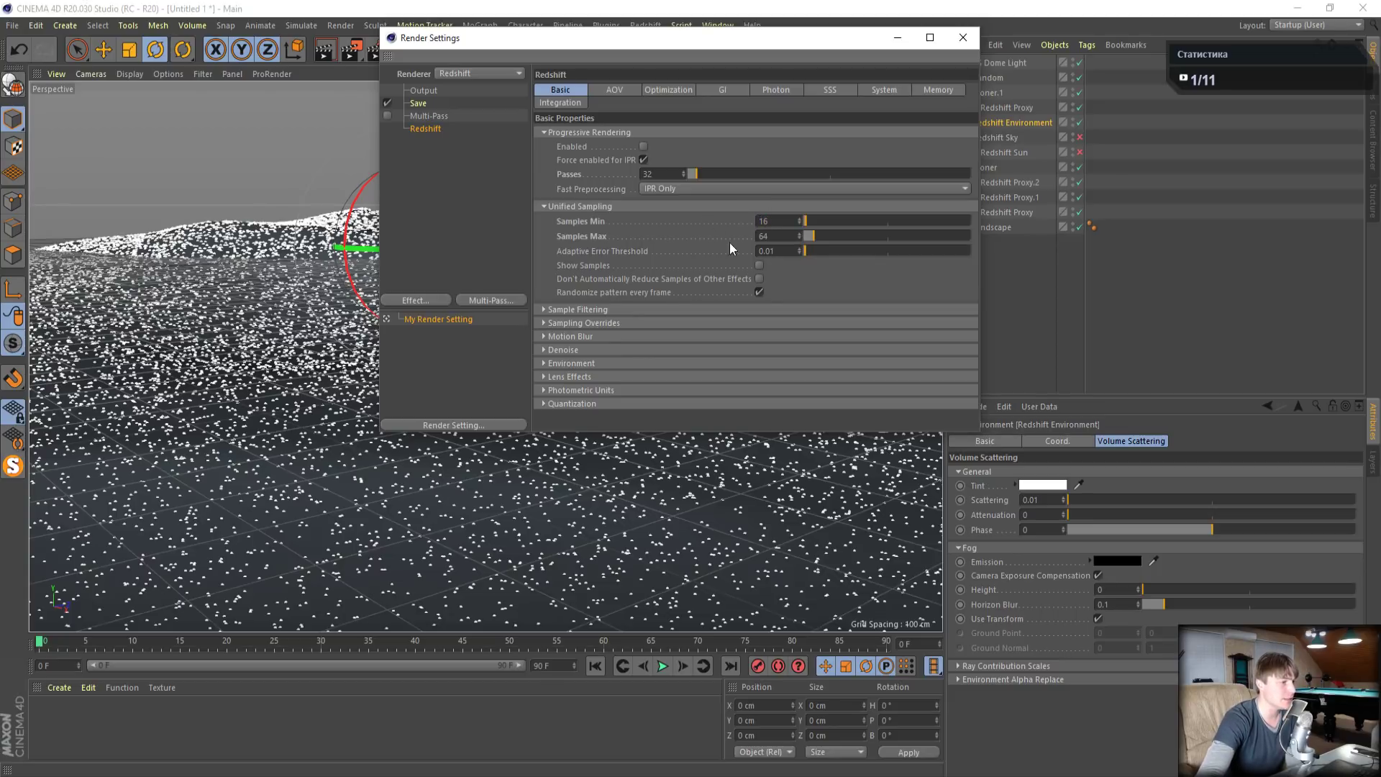
Set the render output size to 1920 x 1080 pixels
{"action": "left_click", "coordinate": [423, 90]}
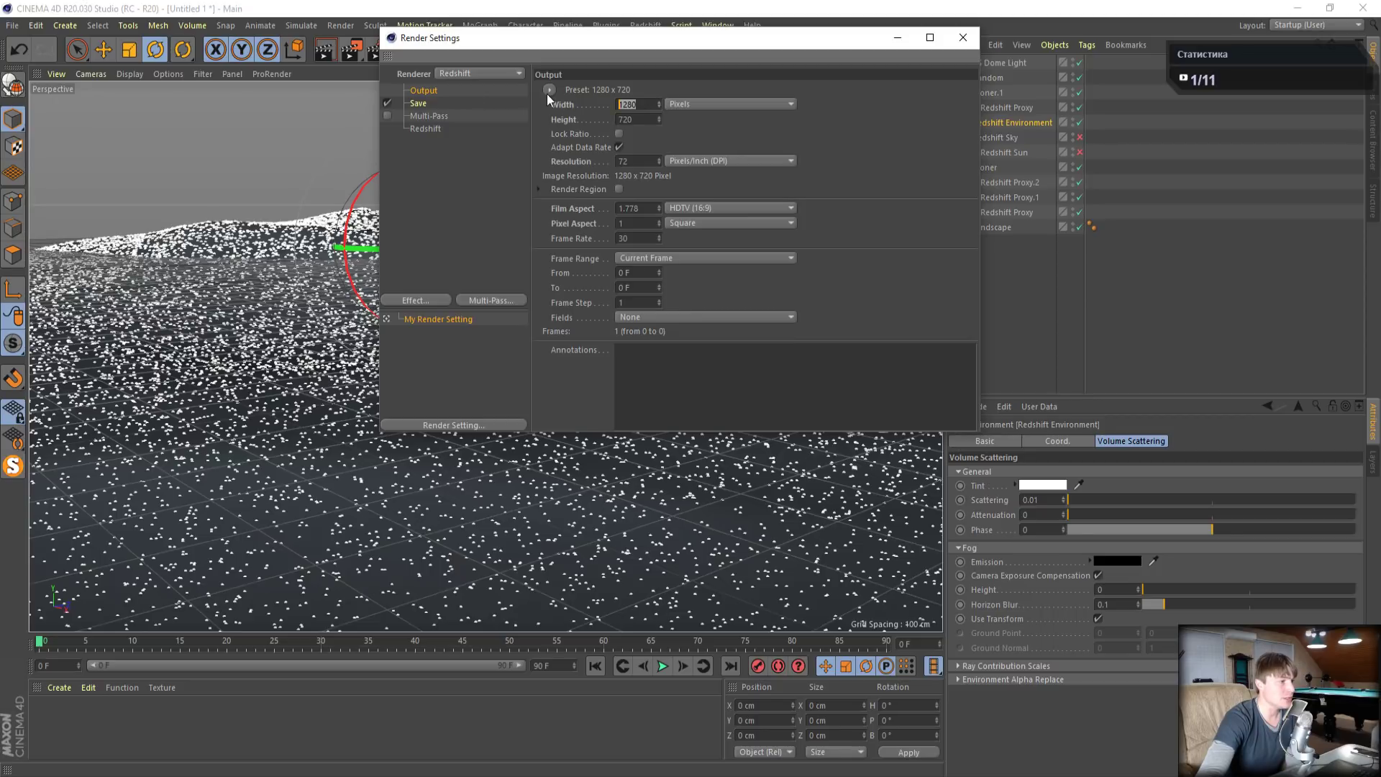
{"action": "type", "text": "1920"}
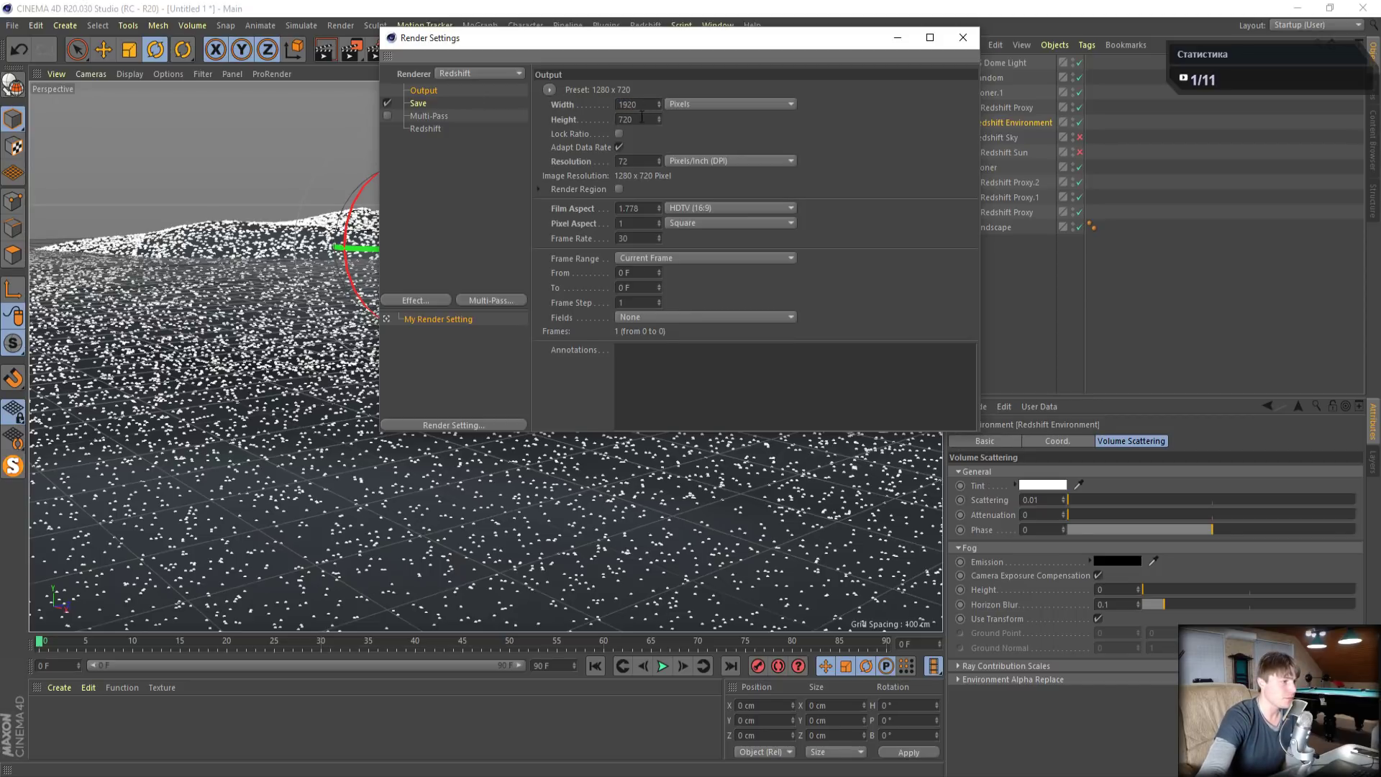
{"action": "double_click", "coordinate": [641, 119]}
{"action": "type", "text": "1080"}
{"action": "key", "text": "Return"}
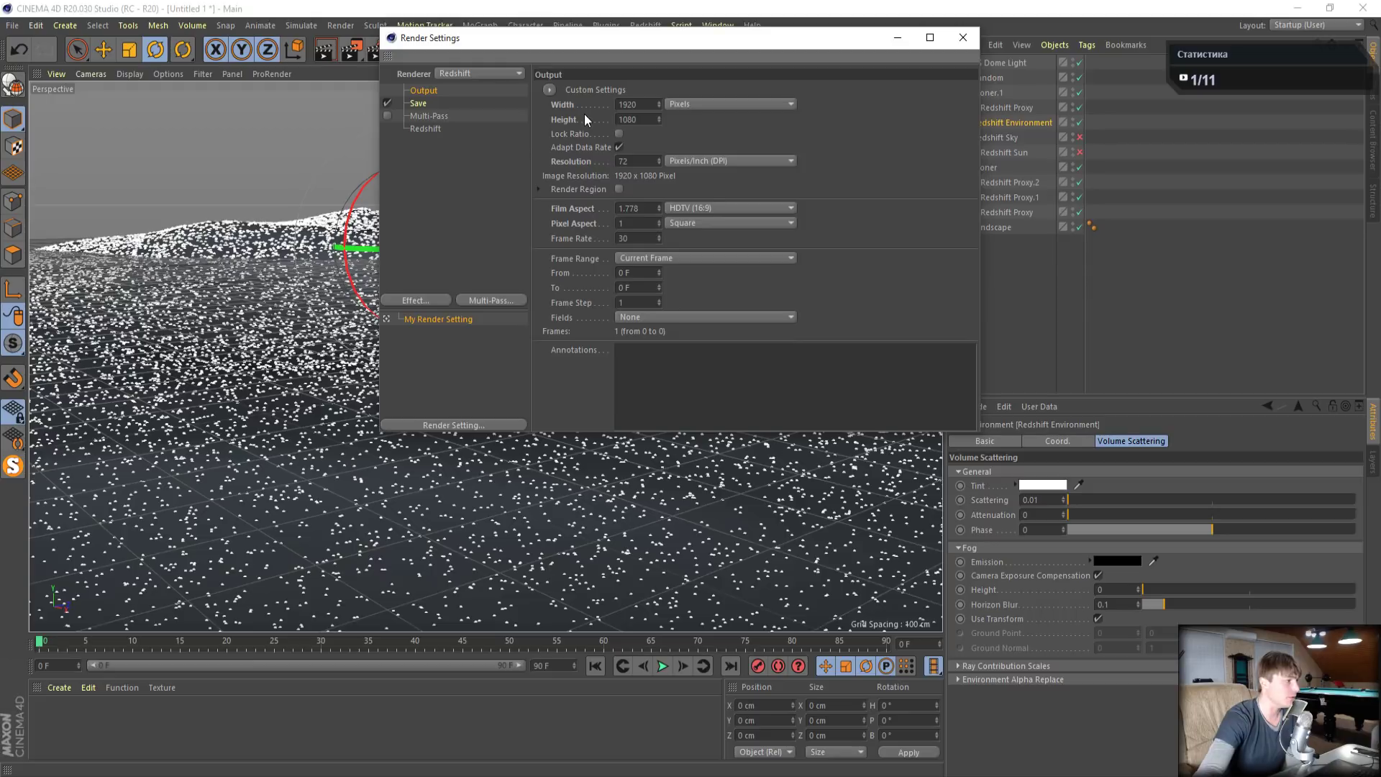
Check the CUDA devices and cache options in the Redshift renderer preferences, then close the preferences
{"action": "left_click", "coordinate": [36, 25]}
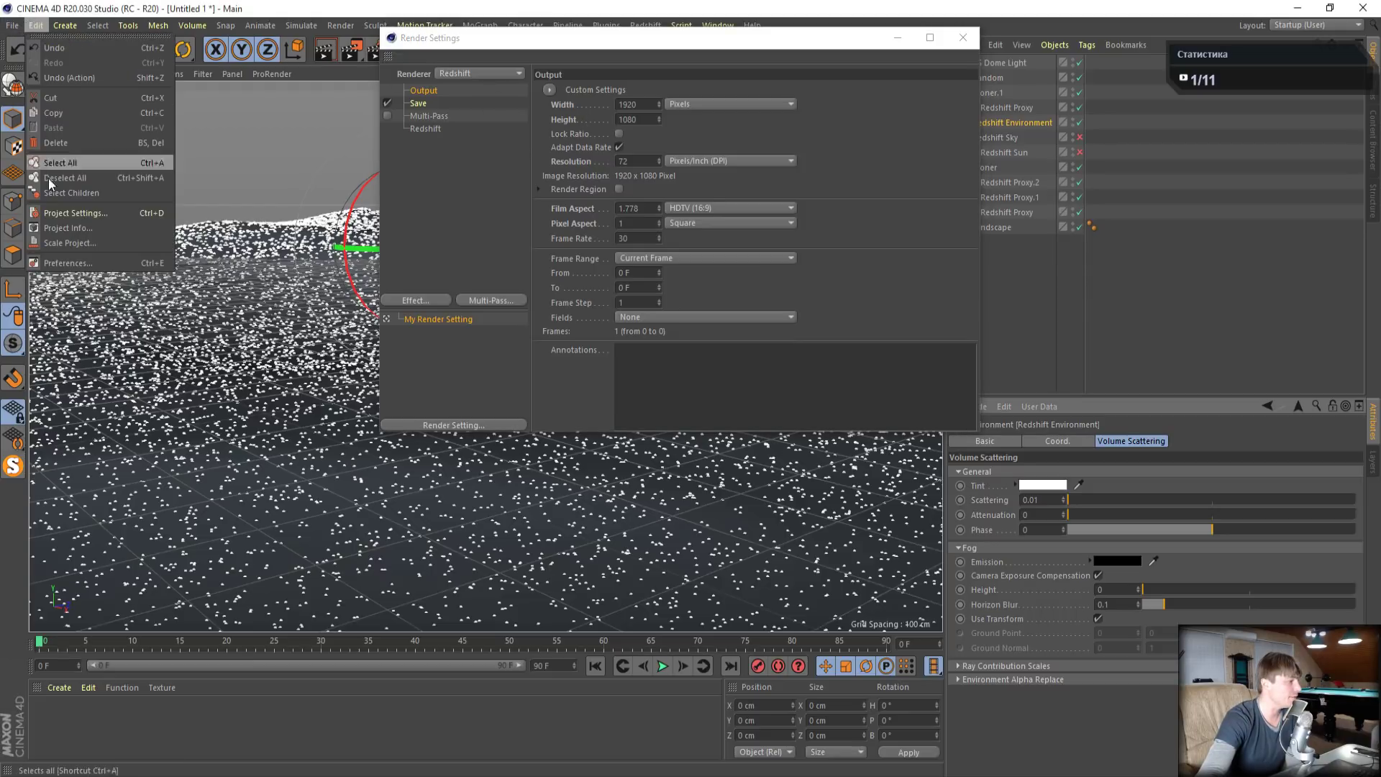
{"action": "left_click", "coordinate": [67, 263]}
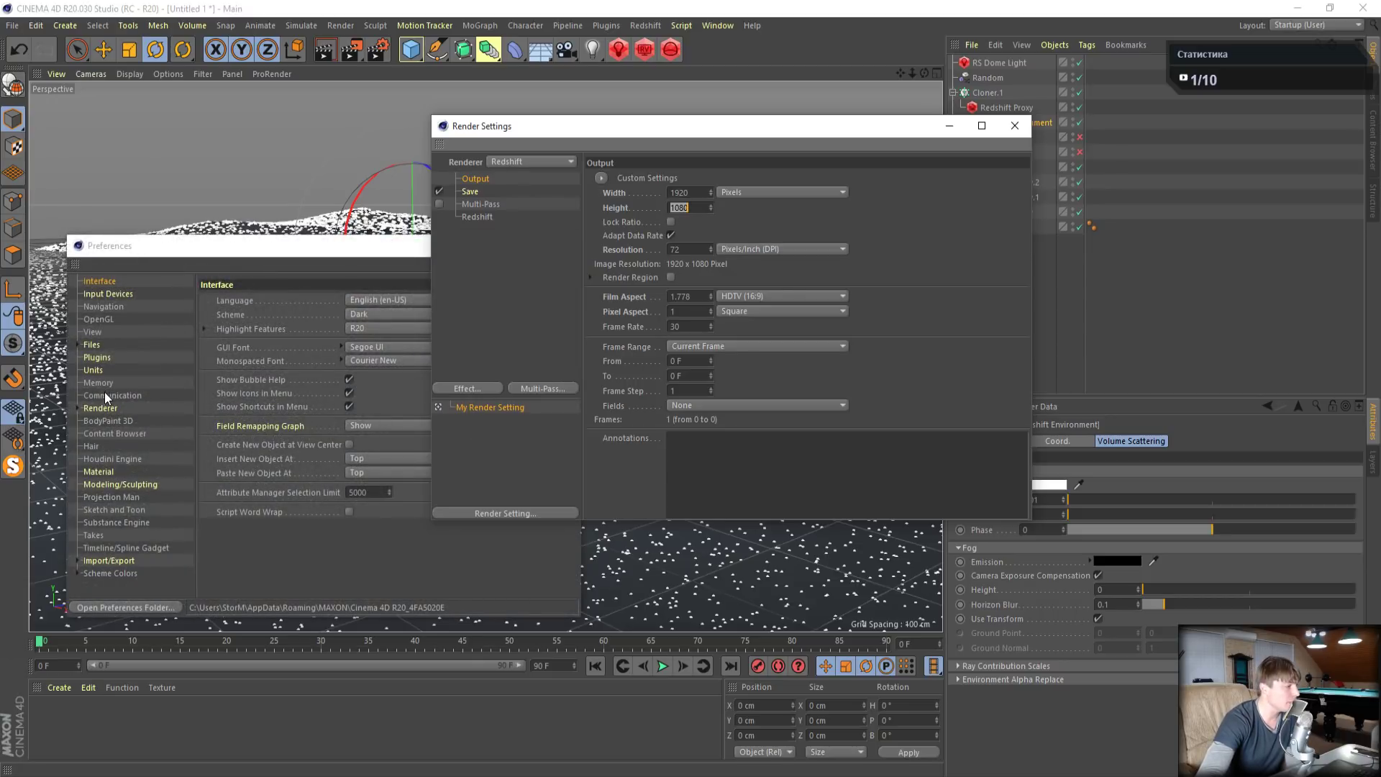
{"action": "left_click", "coordinate": [77, 408]}
{"action": "left_click", "coordinate": [112, 433]}
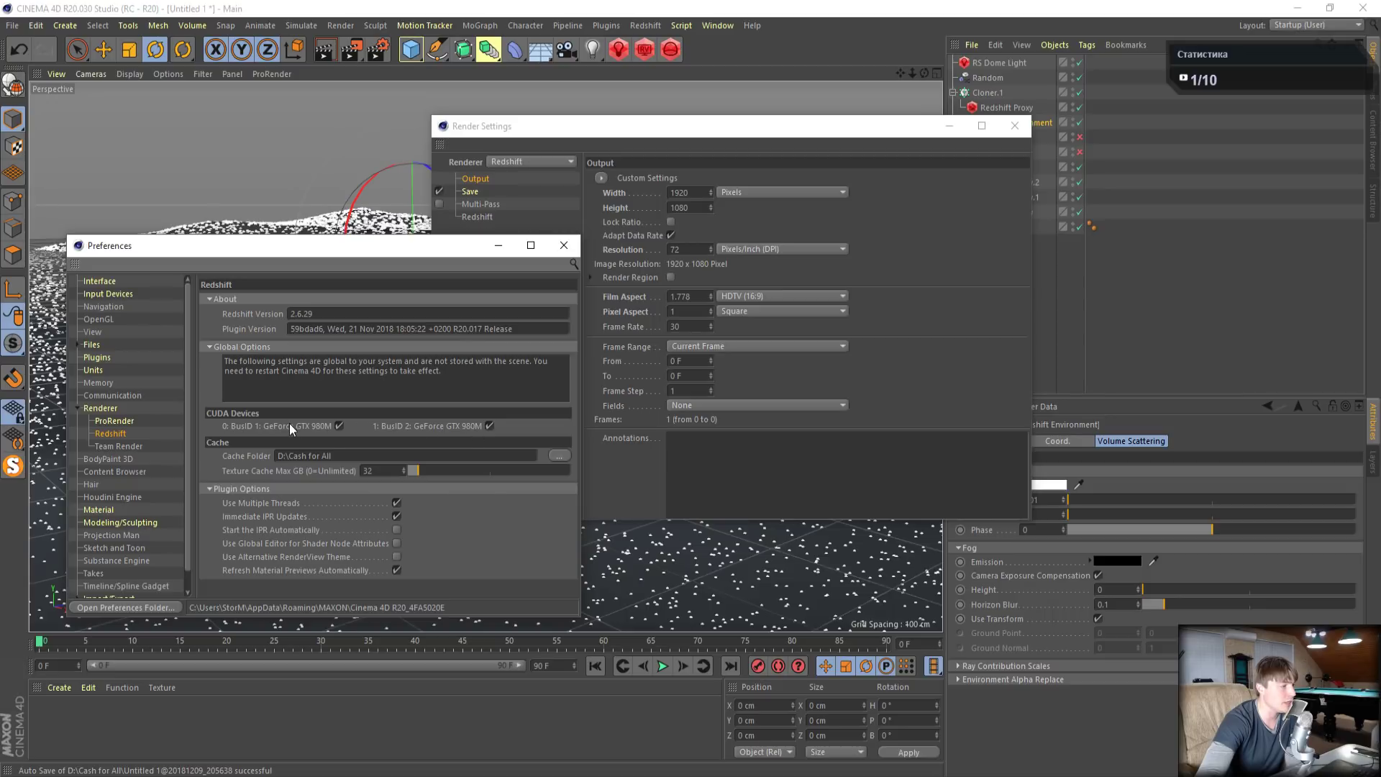
{"action": "left_click", "coordinate": [564, 245]}
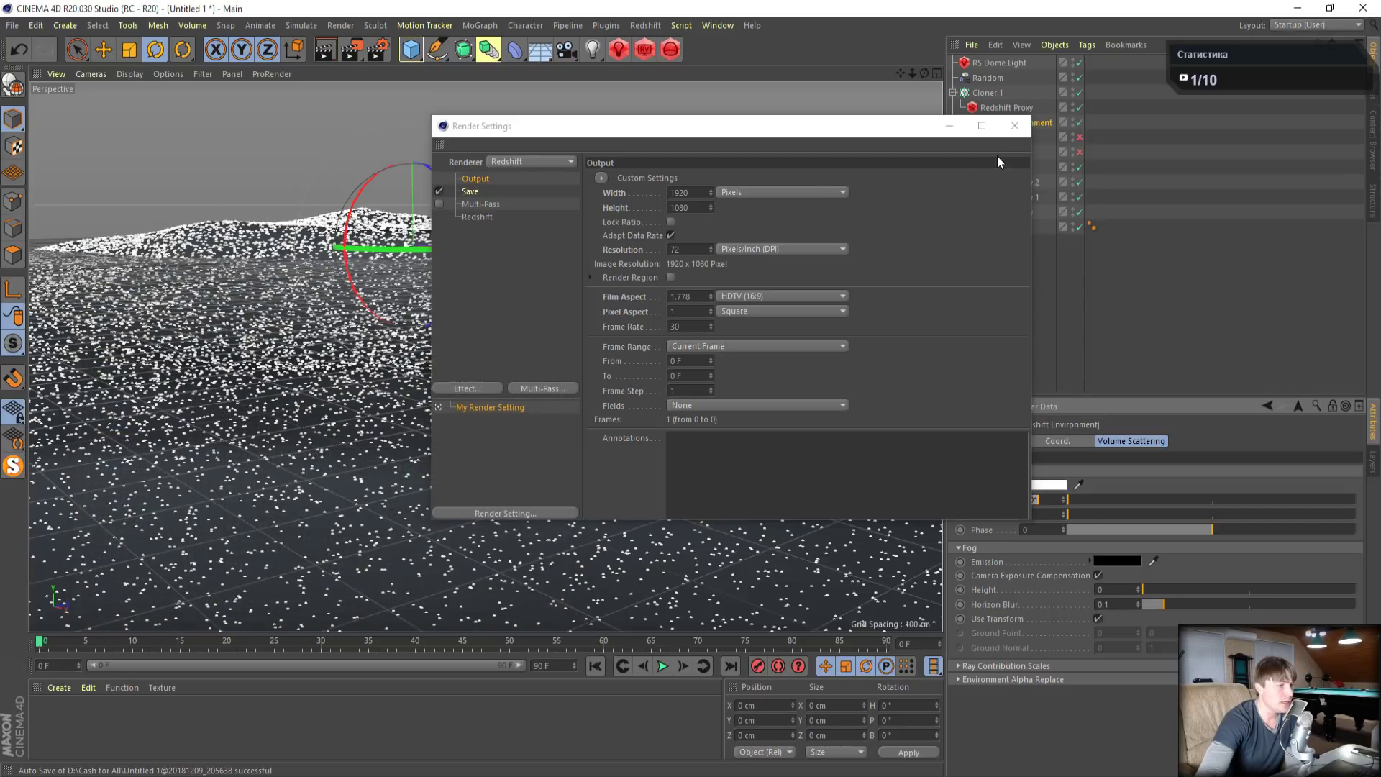
Close the render settings and render the current frame to the Picture Viewer, fitting the whole image in view
{"action": "left_click", "coordinate": [1014, 126]}
{"action": "left_click", "coordinate": [350, 49]}
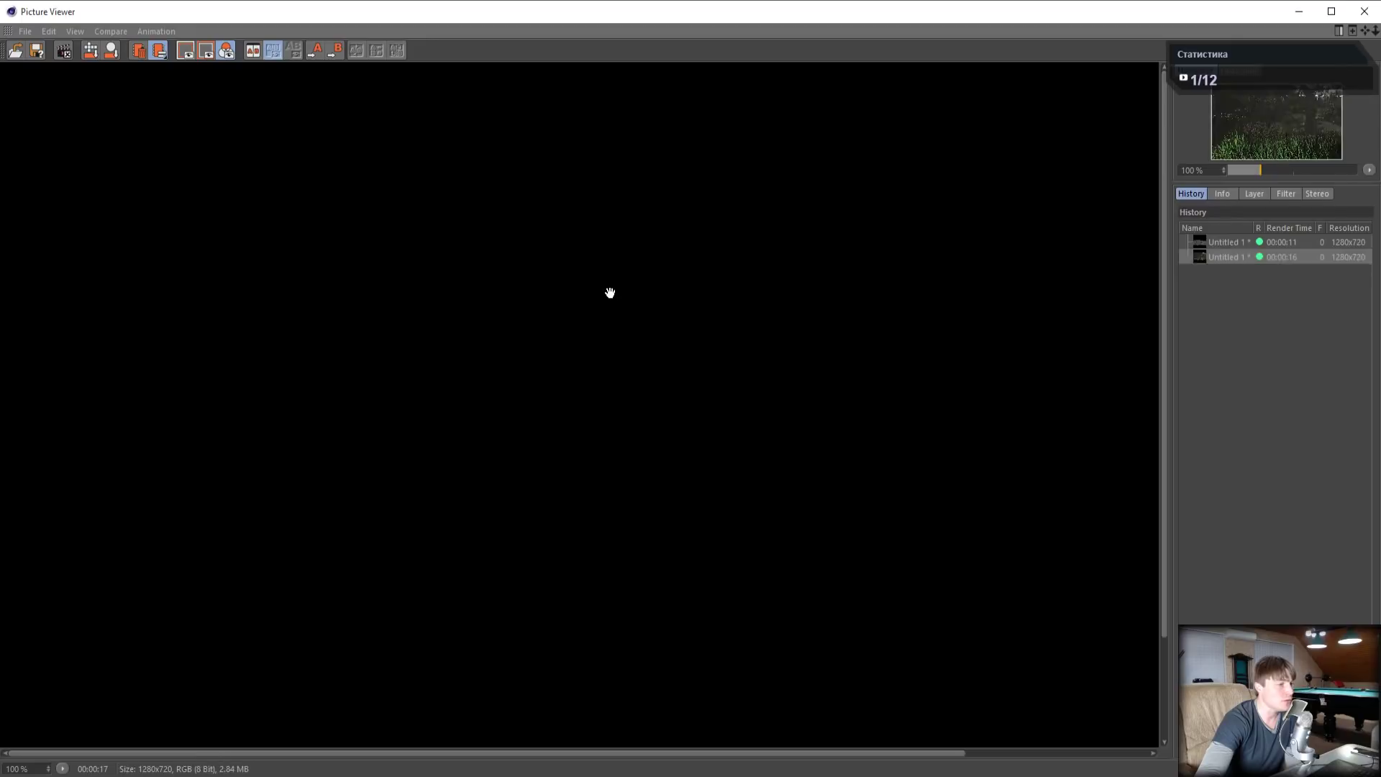
{"action": "scroll", "coordinate": [608, 334], "scroll_direction": "down", "scroll_amount": 2}
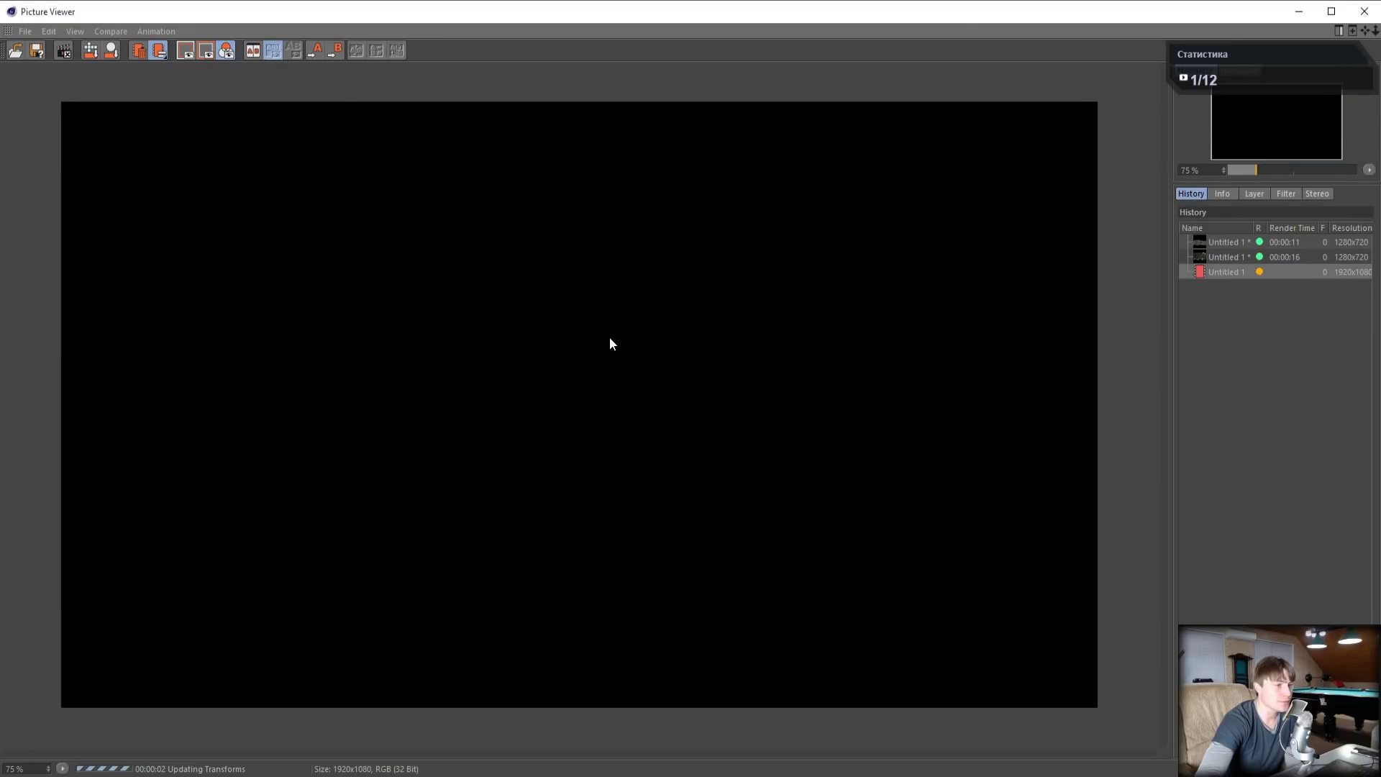
{"action": "scroll", "coordinate": [610, 336], "scroll_direction": "up", "scroll_amount": 1}
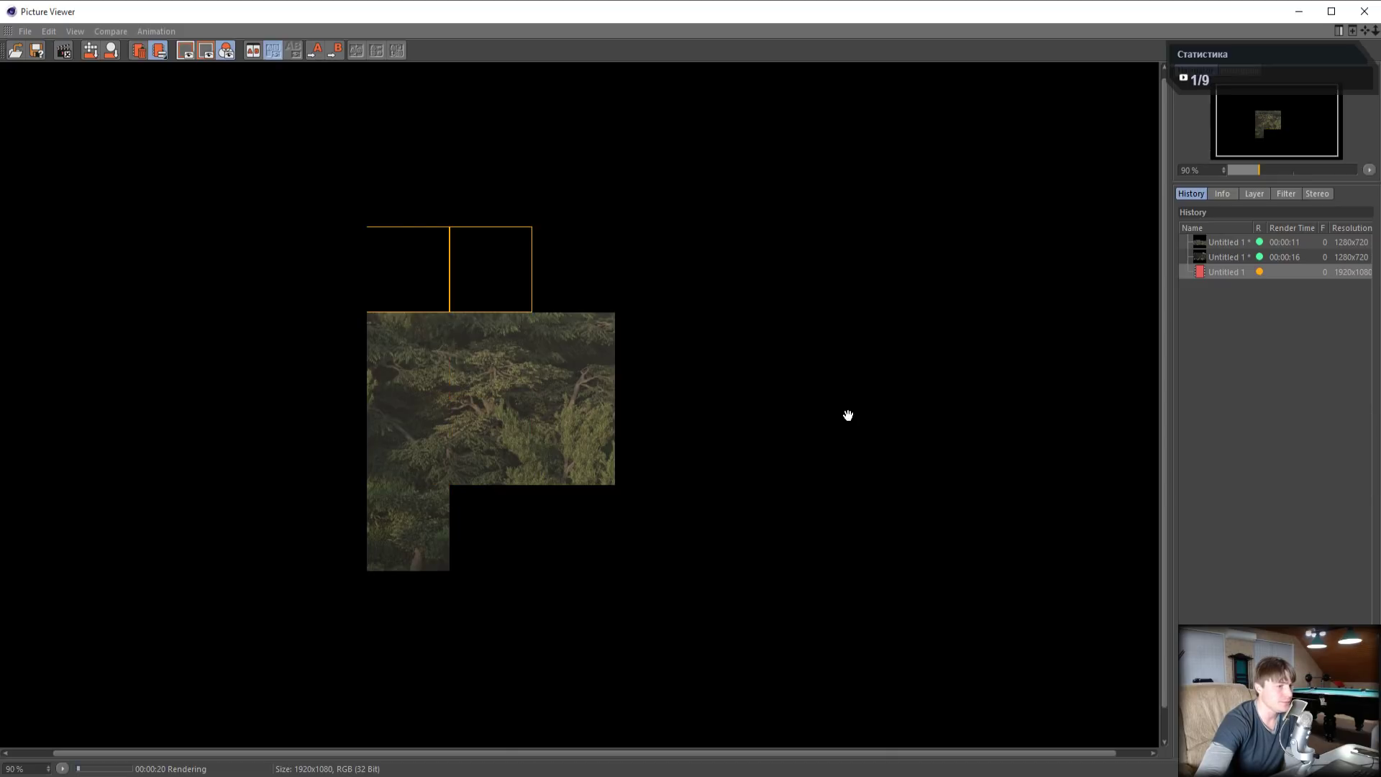
{"action": "scroll", "coordinate": [695, 430], "scroll_direction": "down", "scroll_amount": 1}
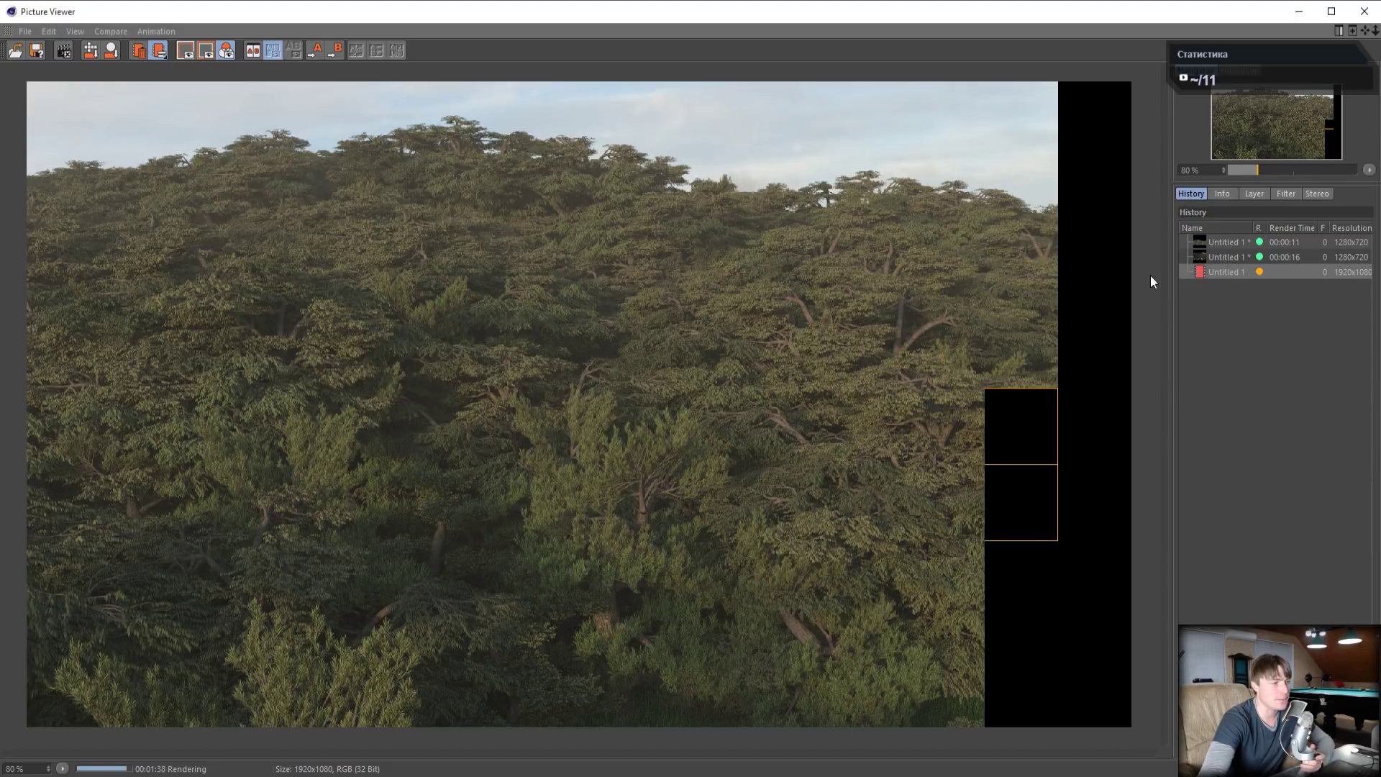
Examine the rendered forest up close, checking the foreground trees, the hazy treeline and the sky
{"action": "scroll", "coordinate": [310, 580], "scroll_direction": "up", "scroll_amount": 1}
{"action": "scroll", "coordinate": [309, 578], "scroll_direction": "up", "scroll_amount": 2}
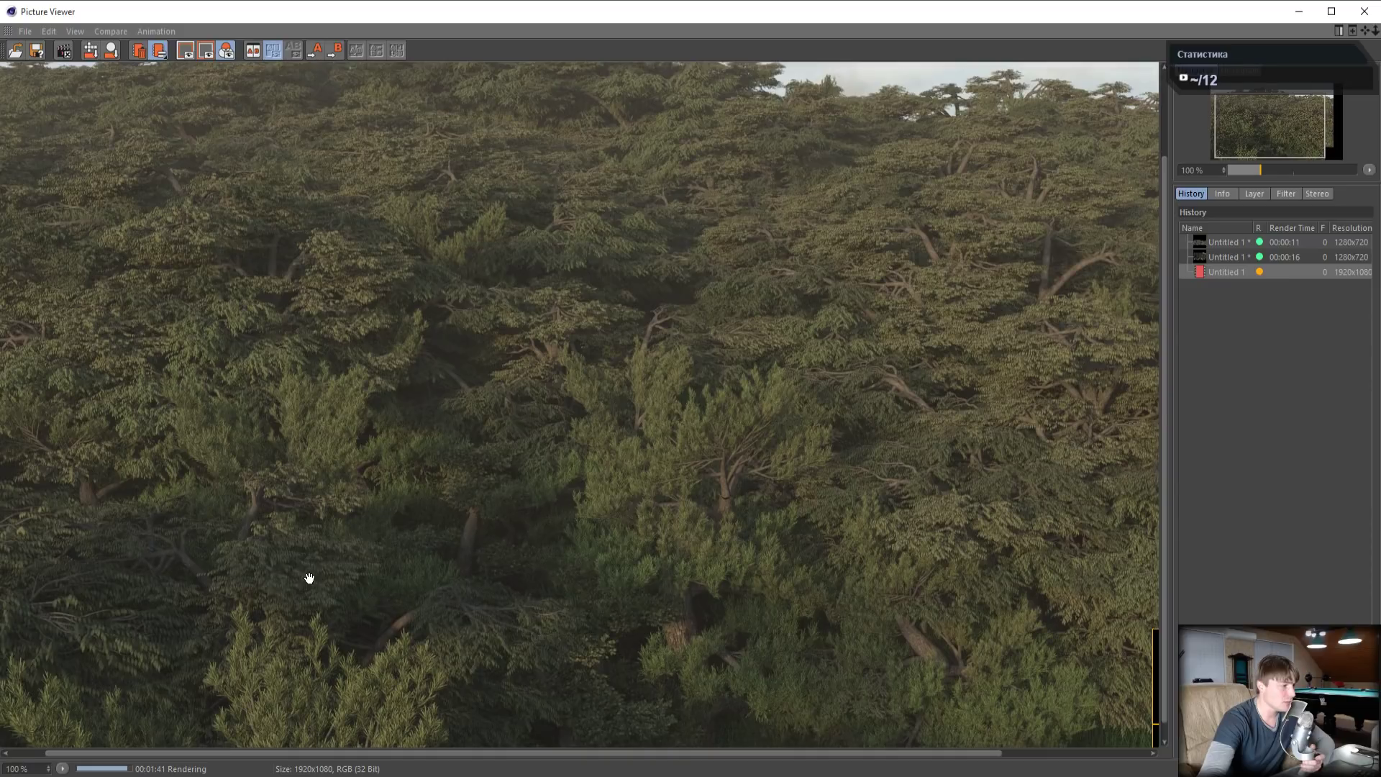
{"action": "left_click_drag", "start_coordinate": [309, 578], "coordinate": [449, 429]}
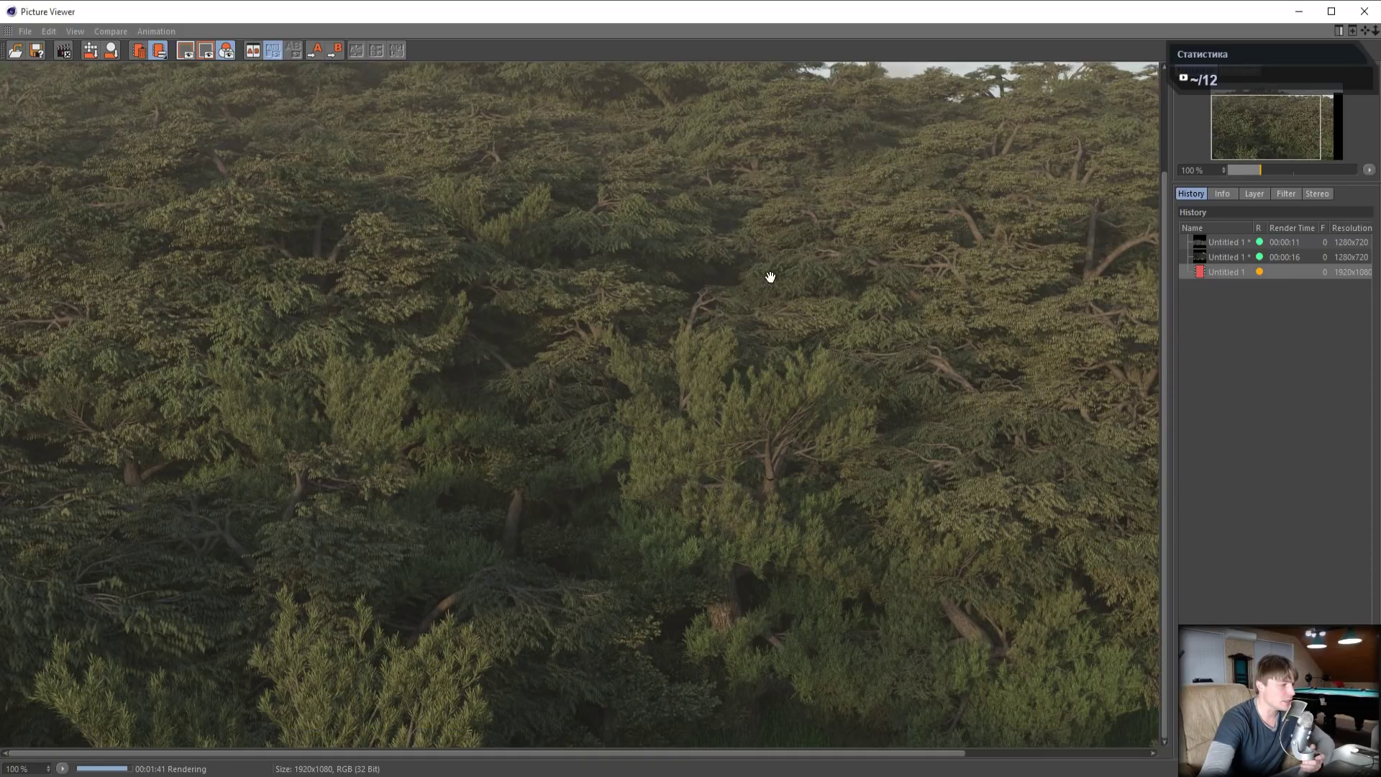
{"action": "left_click_drag", "start_coordinate": [770, 278], "coordinate": [291, 480]}
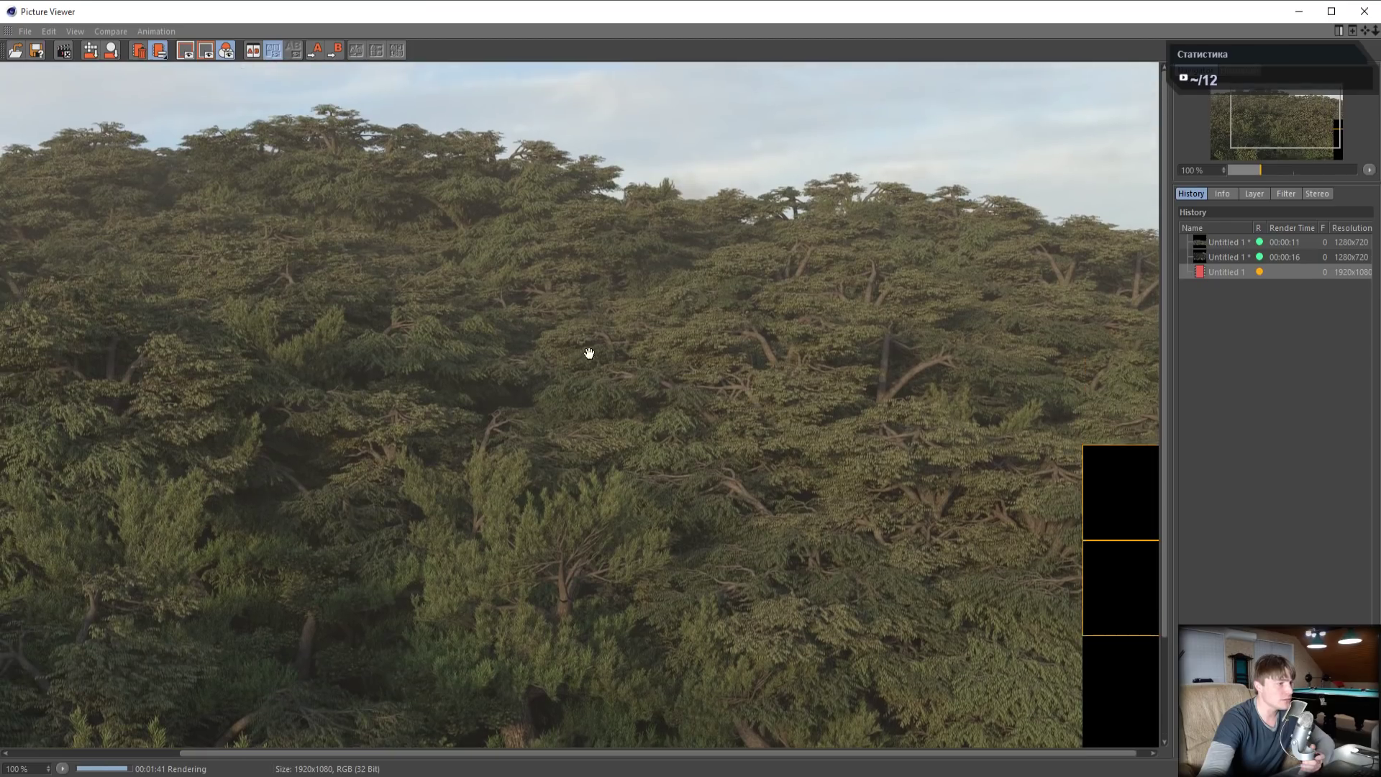
{"action": "scroll", "coordinate": [765, 185], "scroll_direction": "up", "scroll_amount": 5}
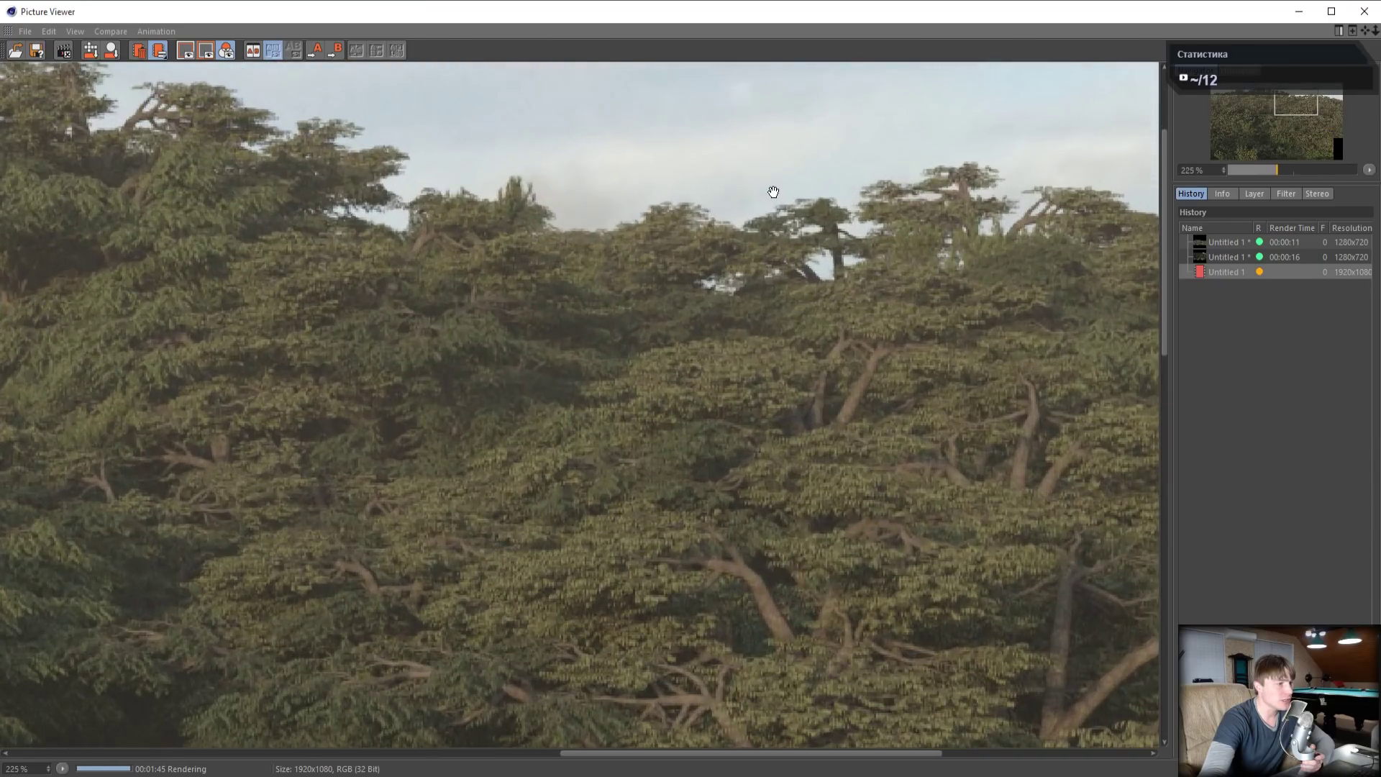
{"action": "left_click_drag", "start_coordinate": [773, 192], "coordinate": [876, 234]}
{"action": "scroll", "coordinate": [153, 339], "scroll_direction": "up", "scroll_amount": 1}
{"action": "scroll", "coordinate": [839, 422], "scroll_direction": "down", "scroll_amount": 6}
{"action": "scroll", "coordinate": [840, 422], "scroll_direction": "down", "scroll_amount": 1}
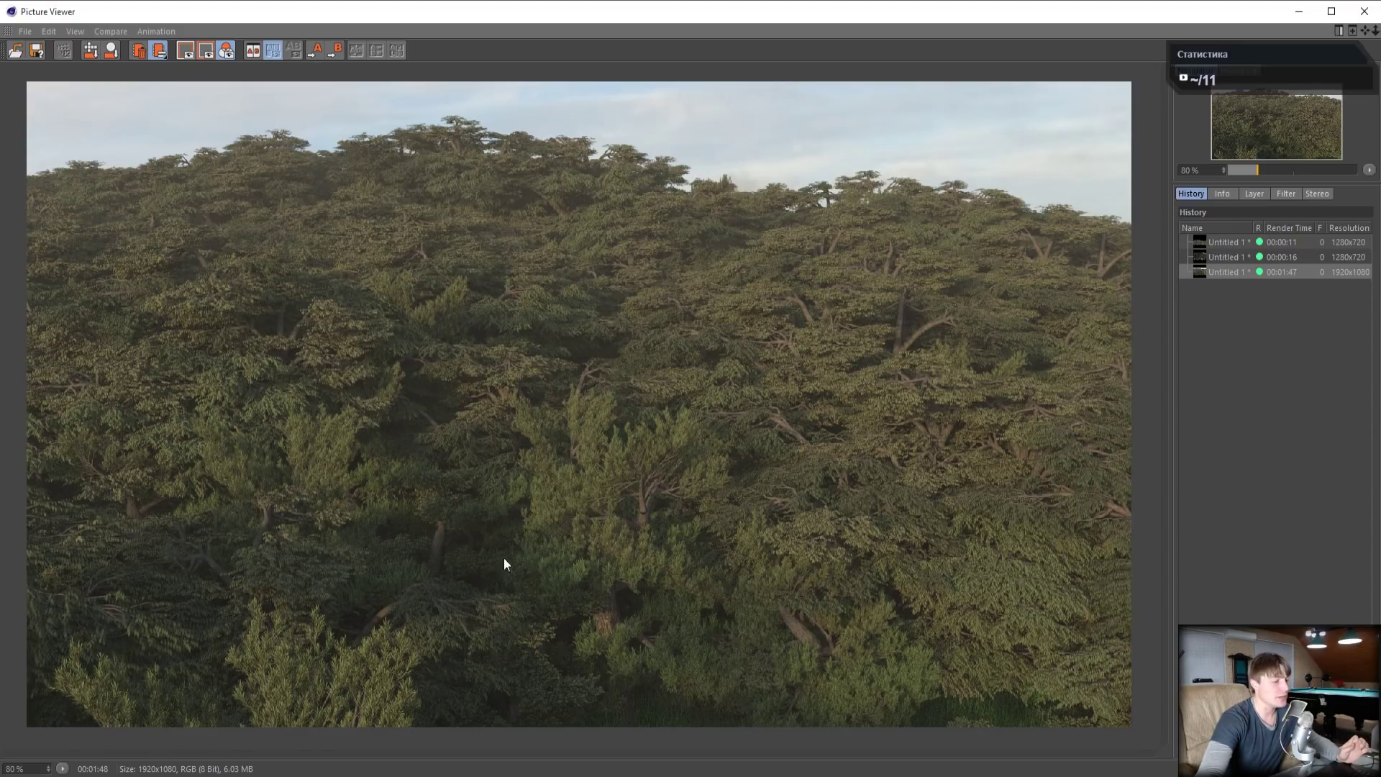
{"action": "mouse_move", "coordinate": [300, 774]}
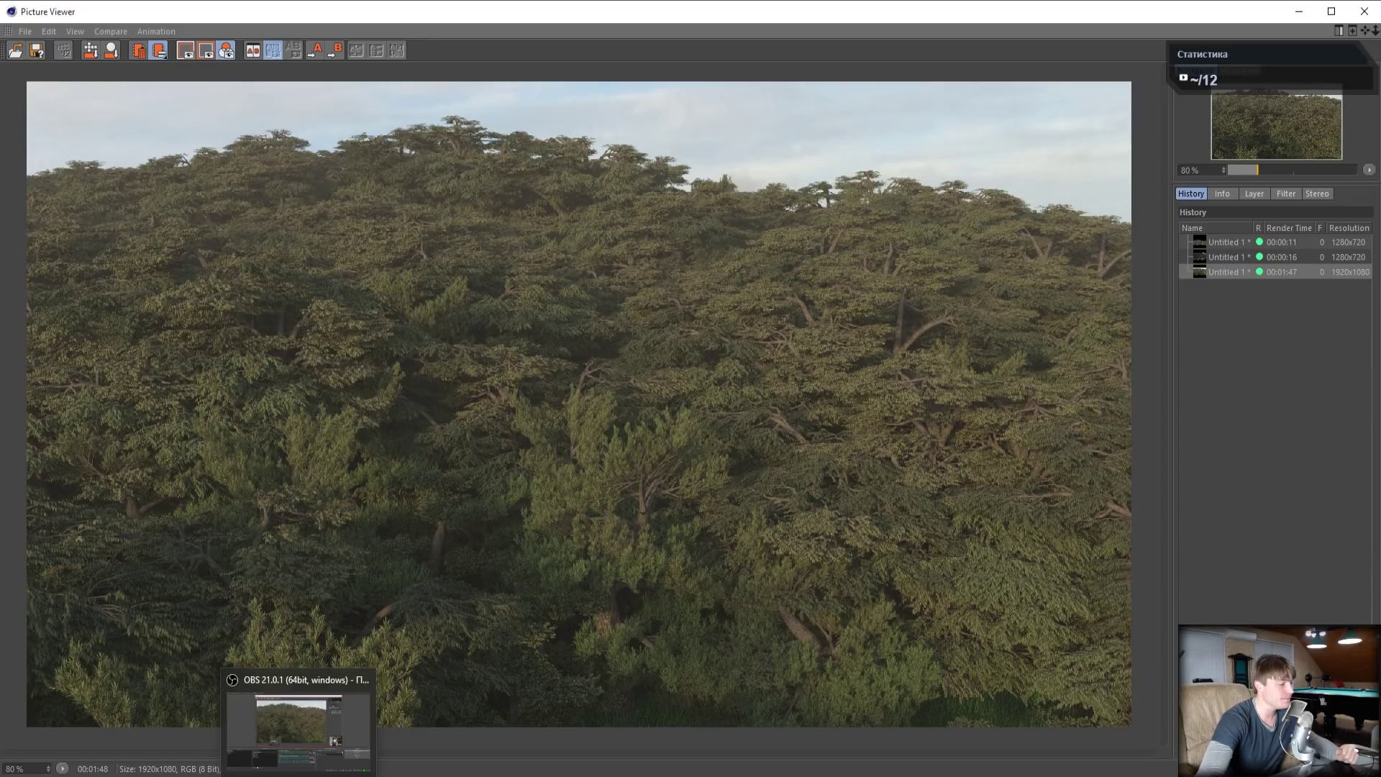
{"action": "left_click", "coordinate": [300, 774]}
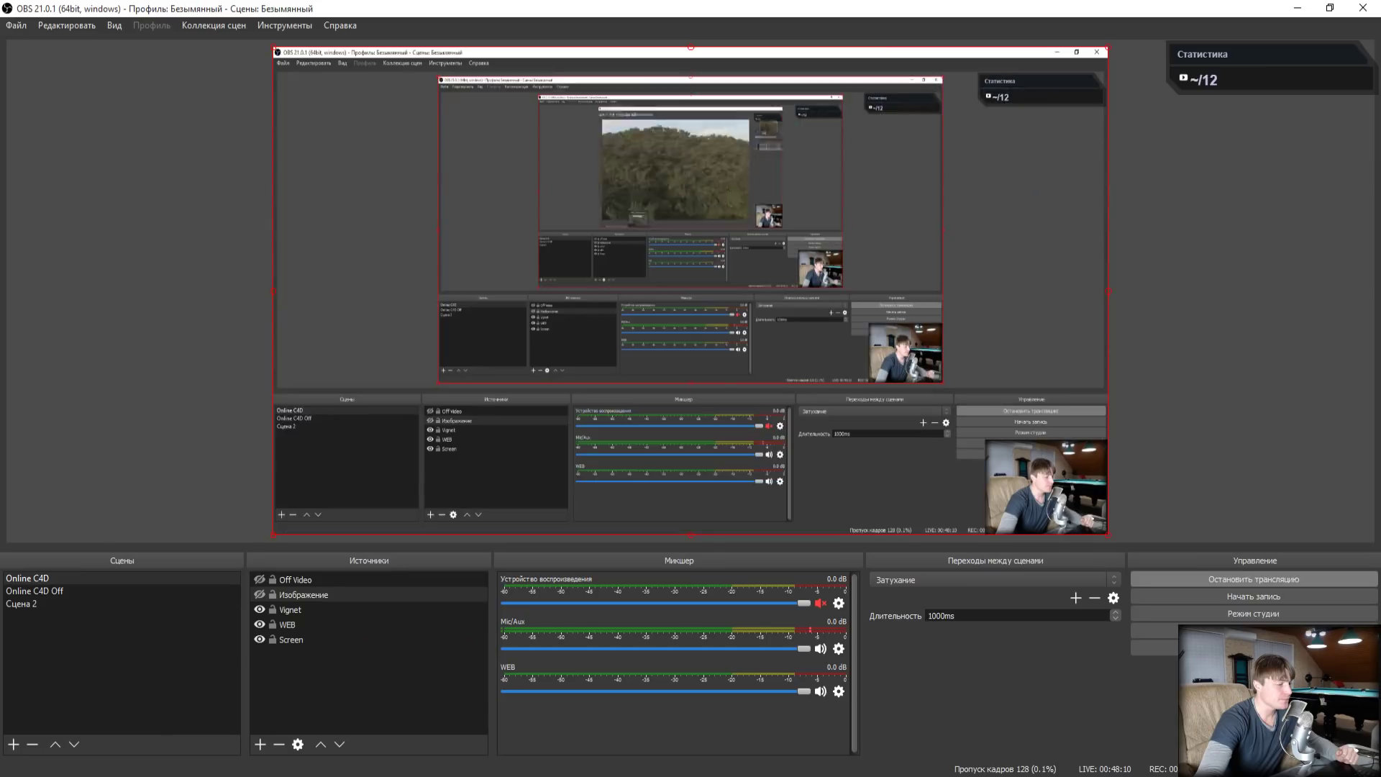